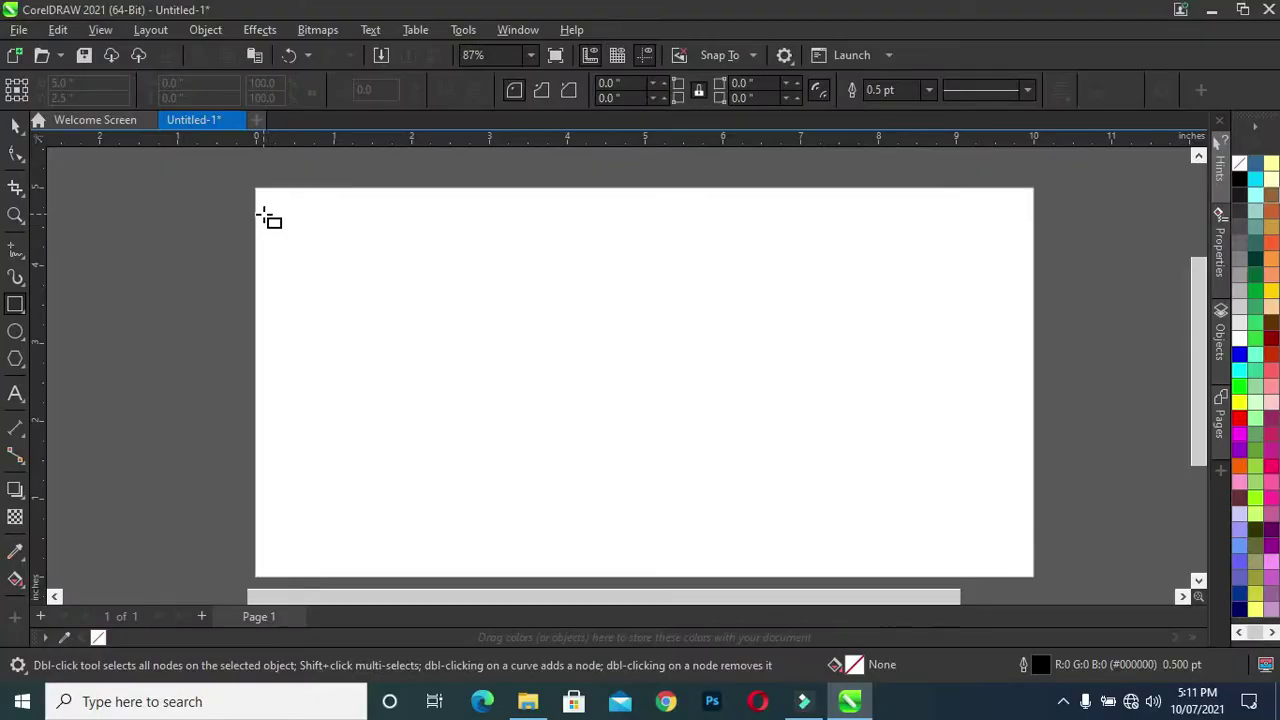
Draw a 10 x 5 inch rectangle covering the whole page, then zoom to fit the page
mouse_move(257, 189)
mouse_down()
mouse_move(937, 541)
mouse_move(1034, 527)
mouse_up()
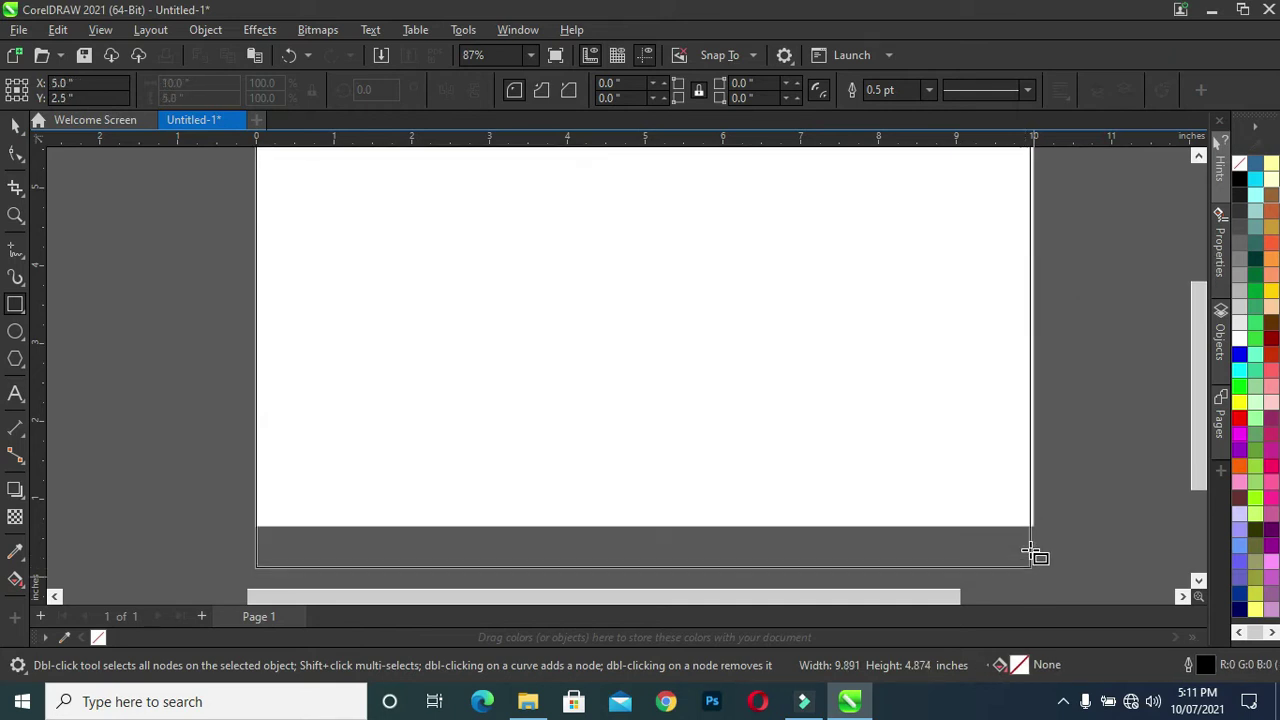
drag(1033, 527, 1035, 527)
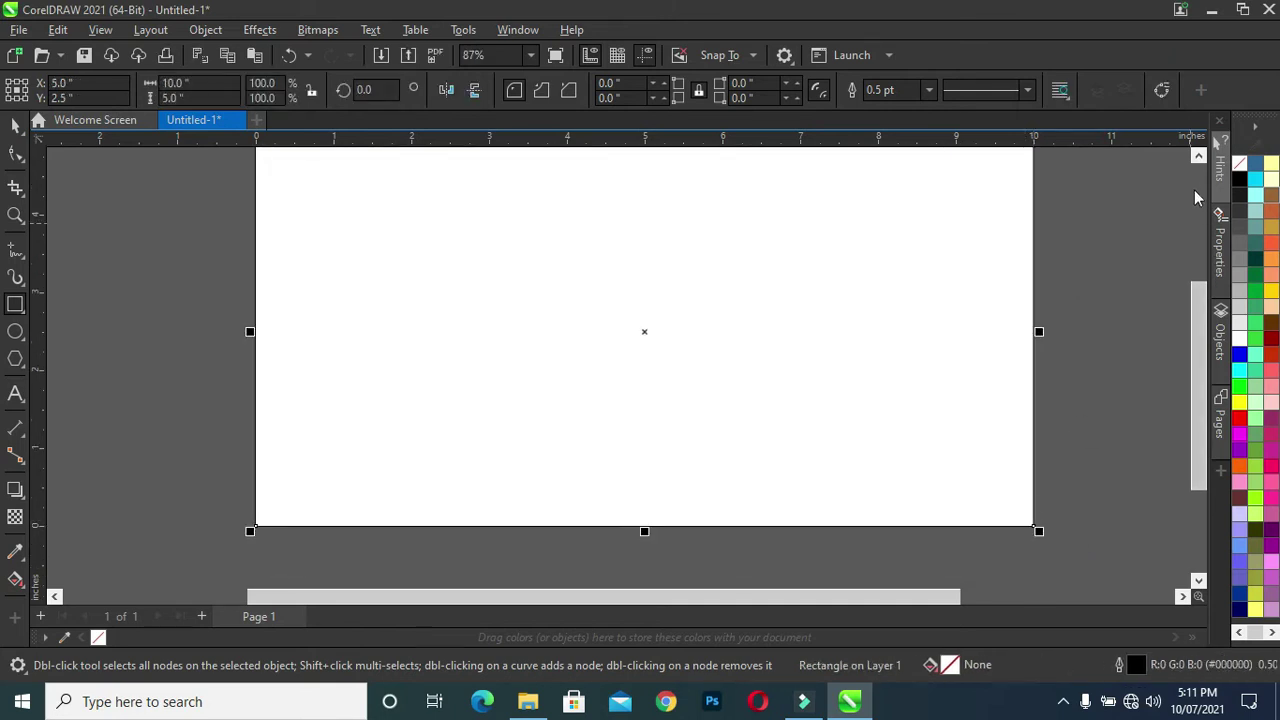
click(1197, 156)
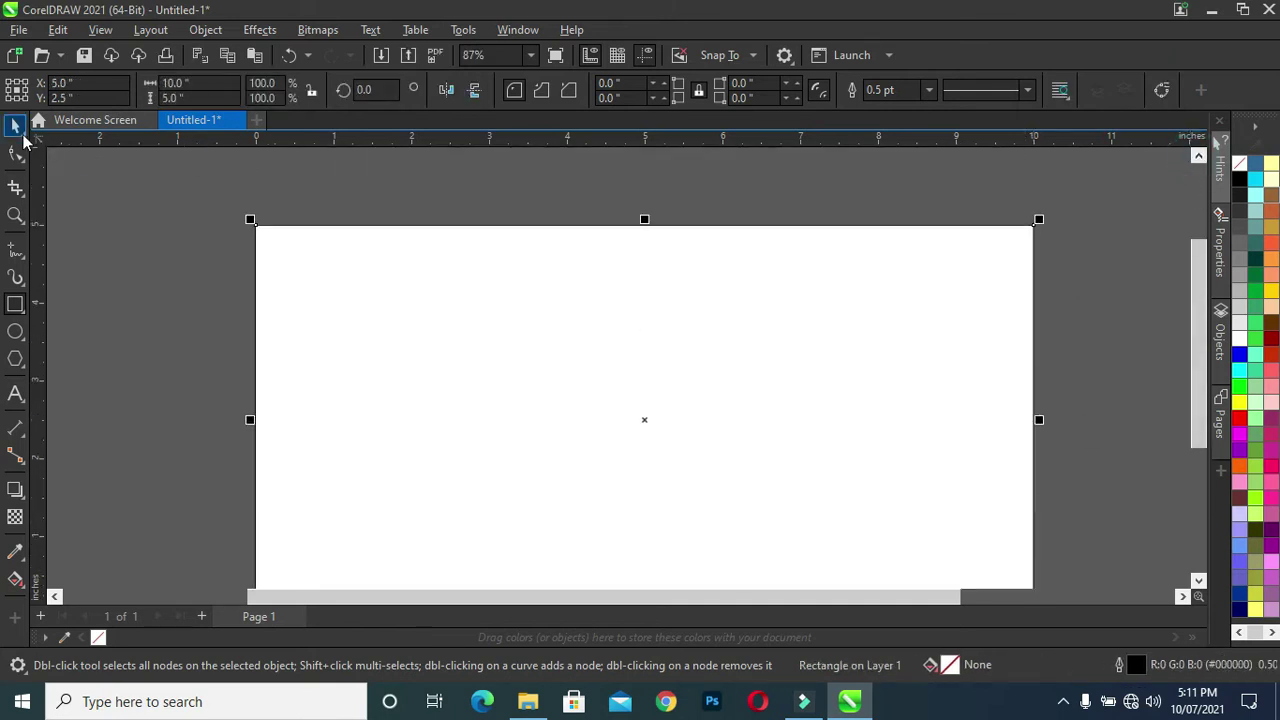
click(24, 138)
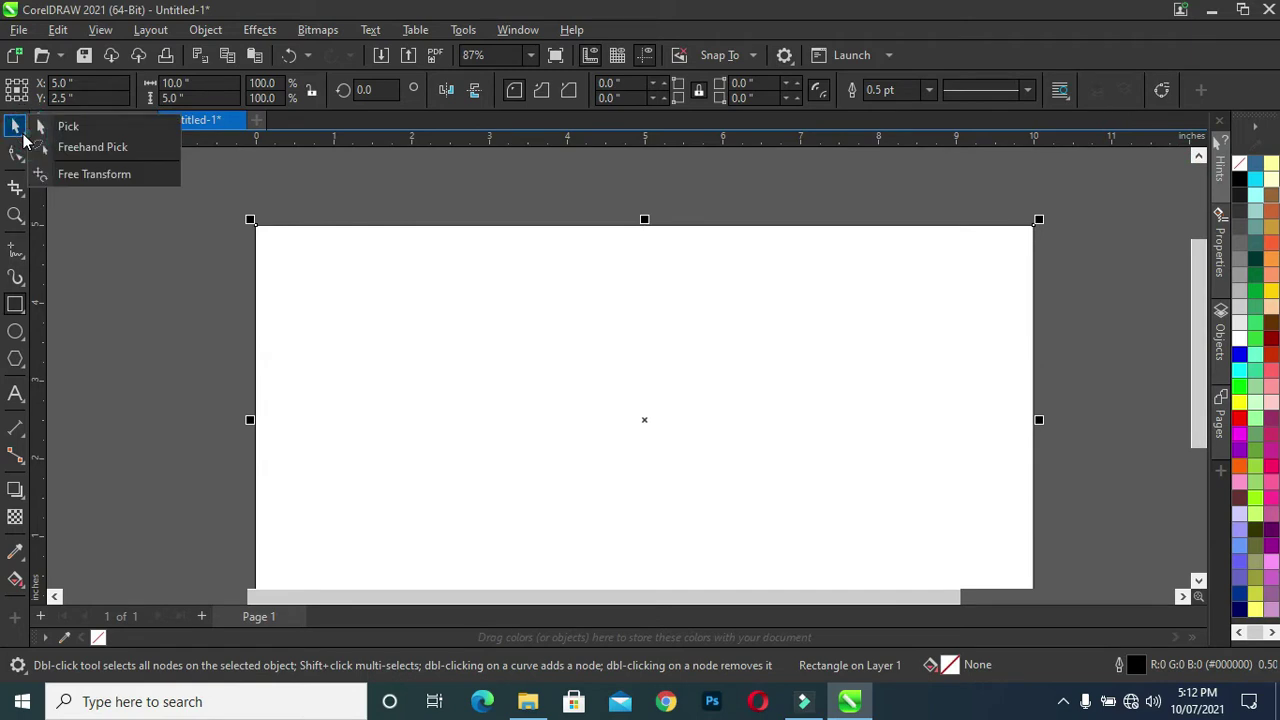
click(22, 124)
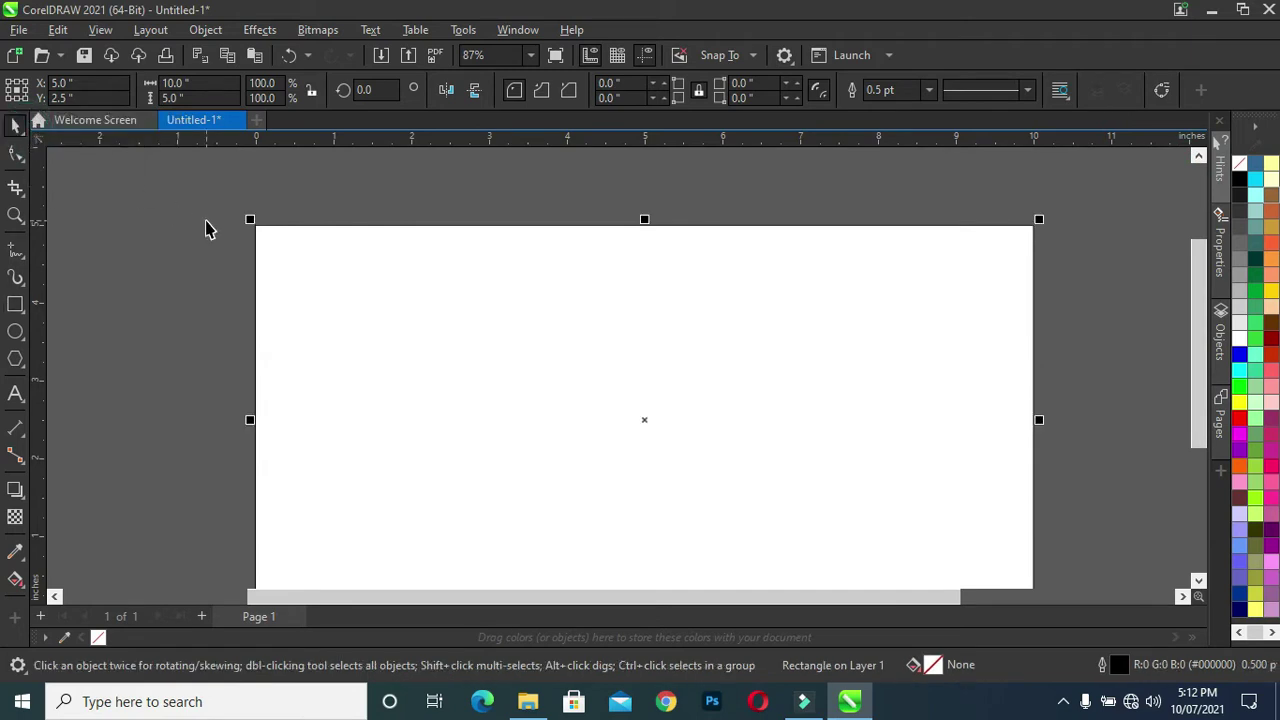
key(shift+F4)
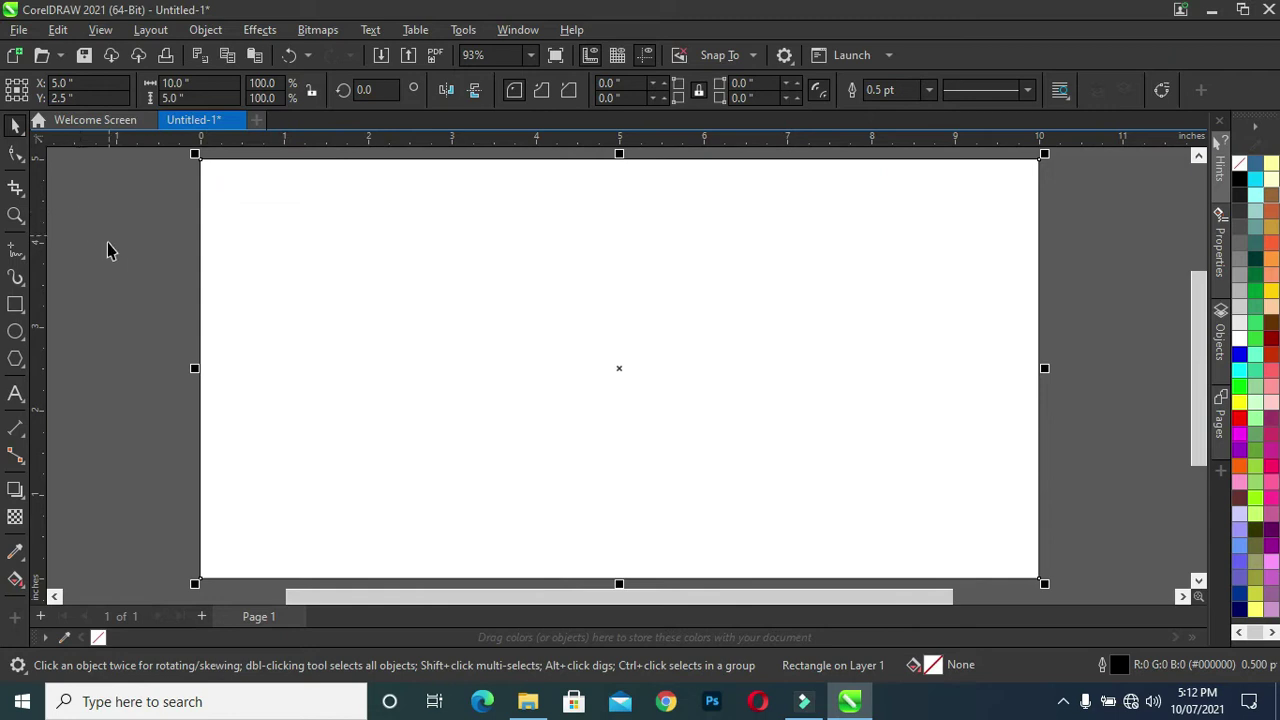
click(42, 333)
Place a vertical guideline at the page centre and draw a small rectangle left of the page
drag(58, 337, 617, 369)
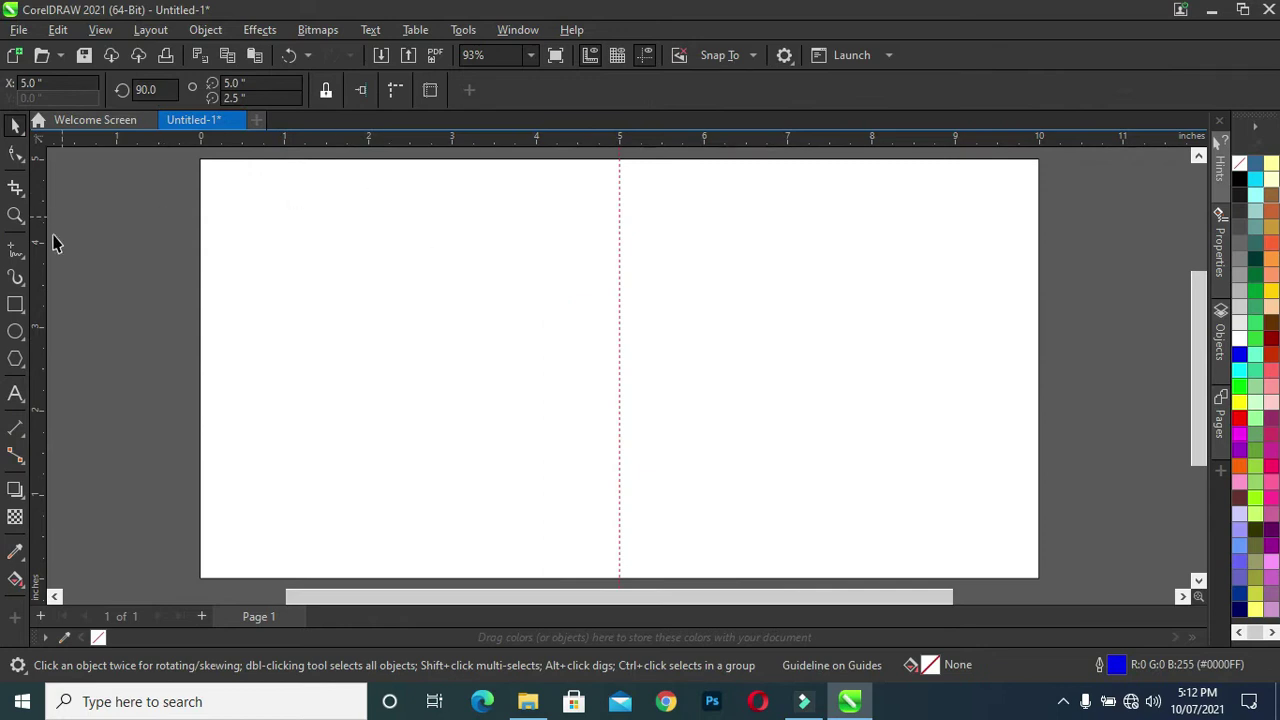
click(15, 304)
drag(72, 267, 100, 294)
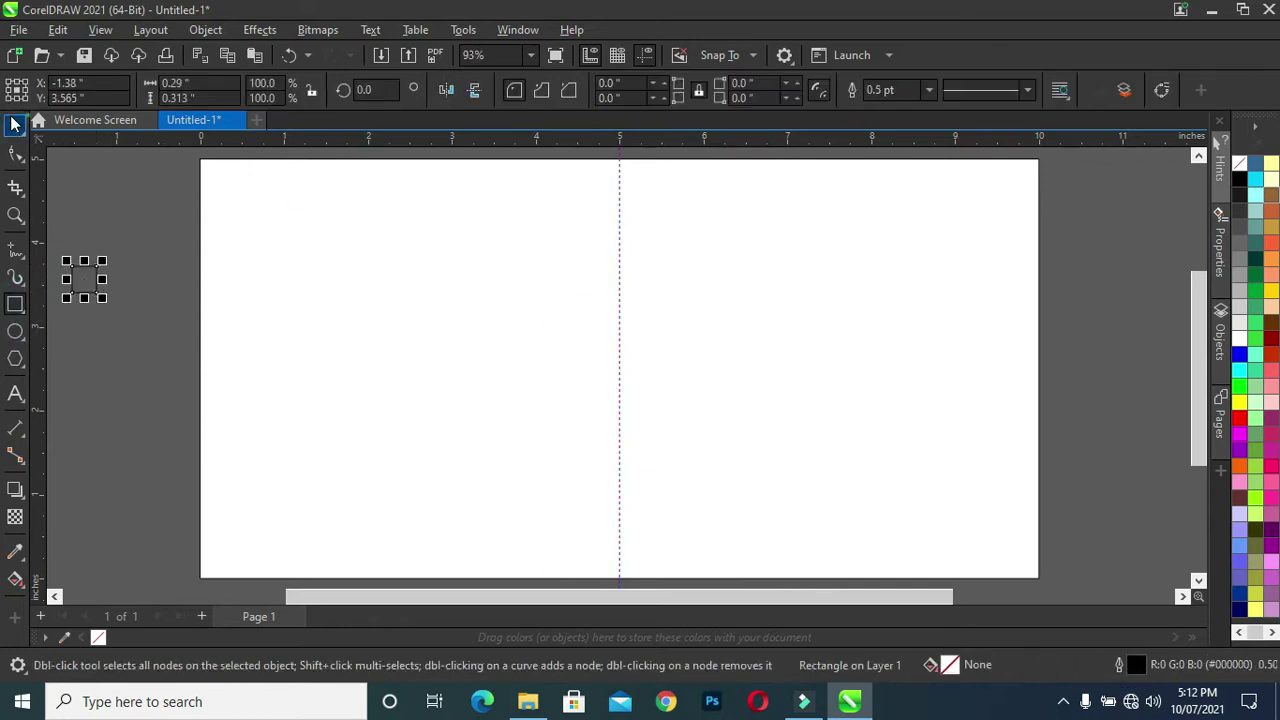
Resize the page rectangle and a copy into left and right 5-inch panels meeting at the centre guideline
click(15, 122)
click(314, 256)
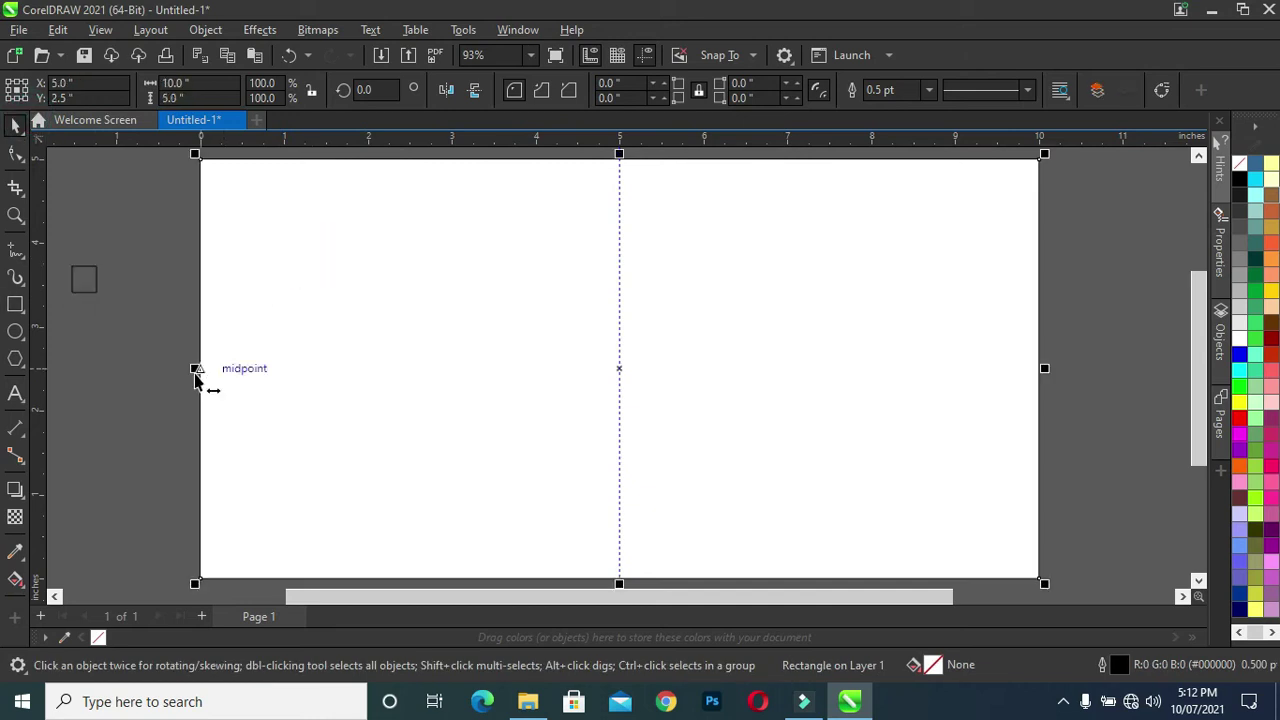
mouse_move(196, 370)
mouse_down()
mouse_move(481, 387)
mouse_move(619, 362)
mouse_up()
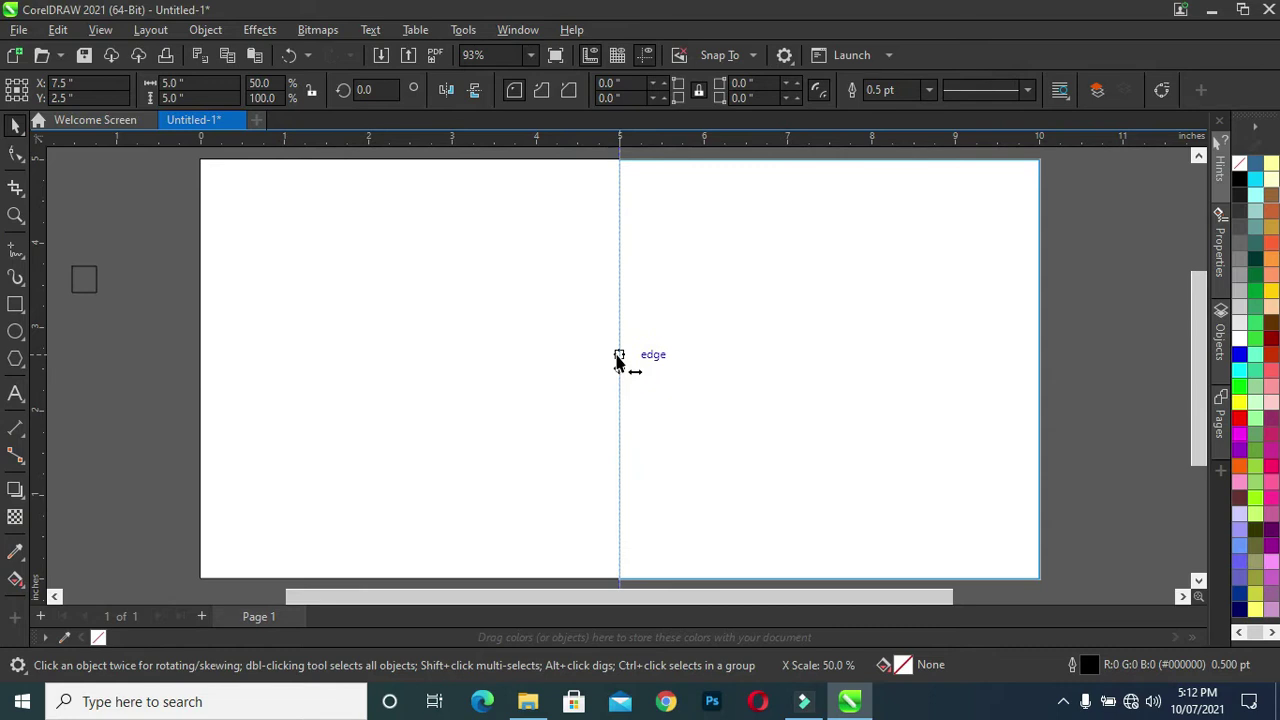
drag(619, 362, 614, 360)
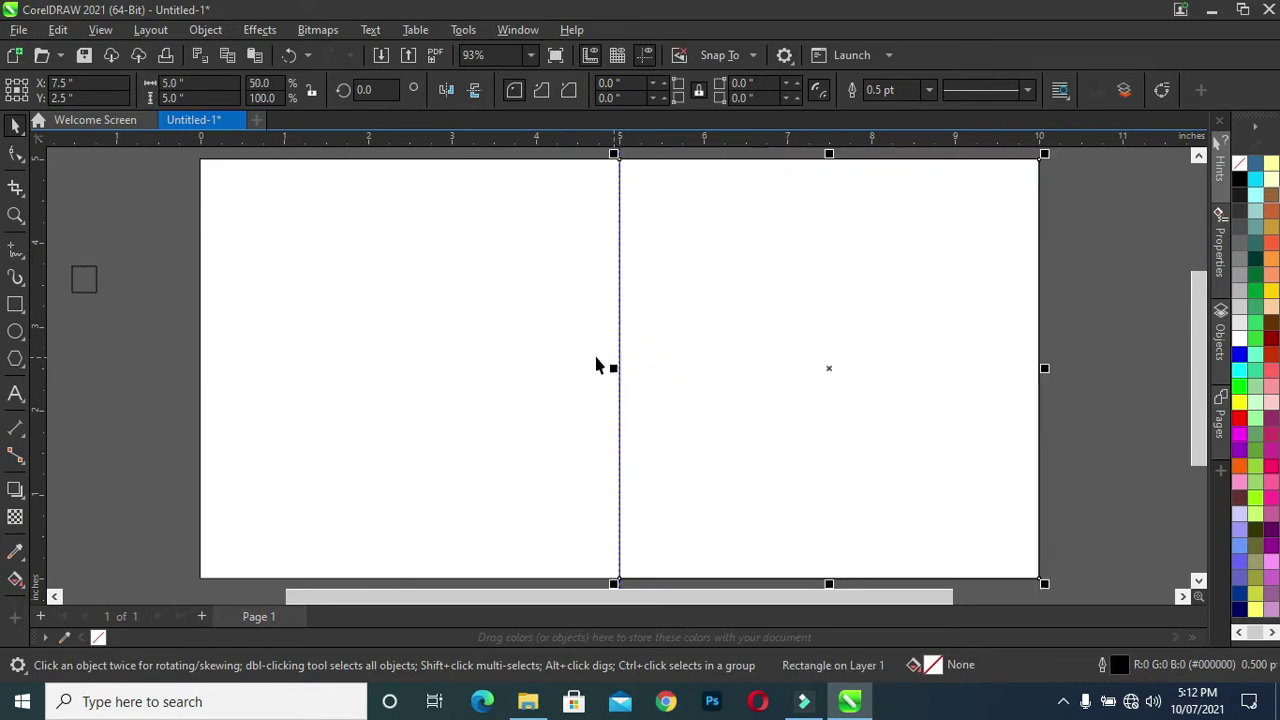
click(563, 380)
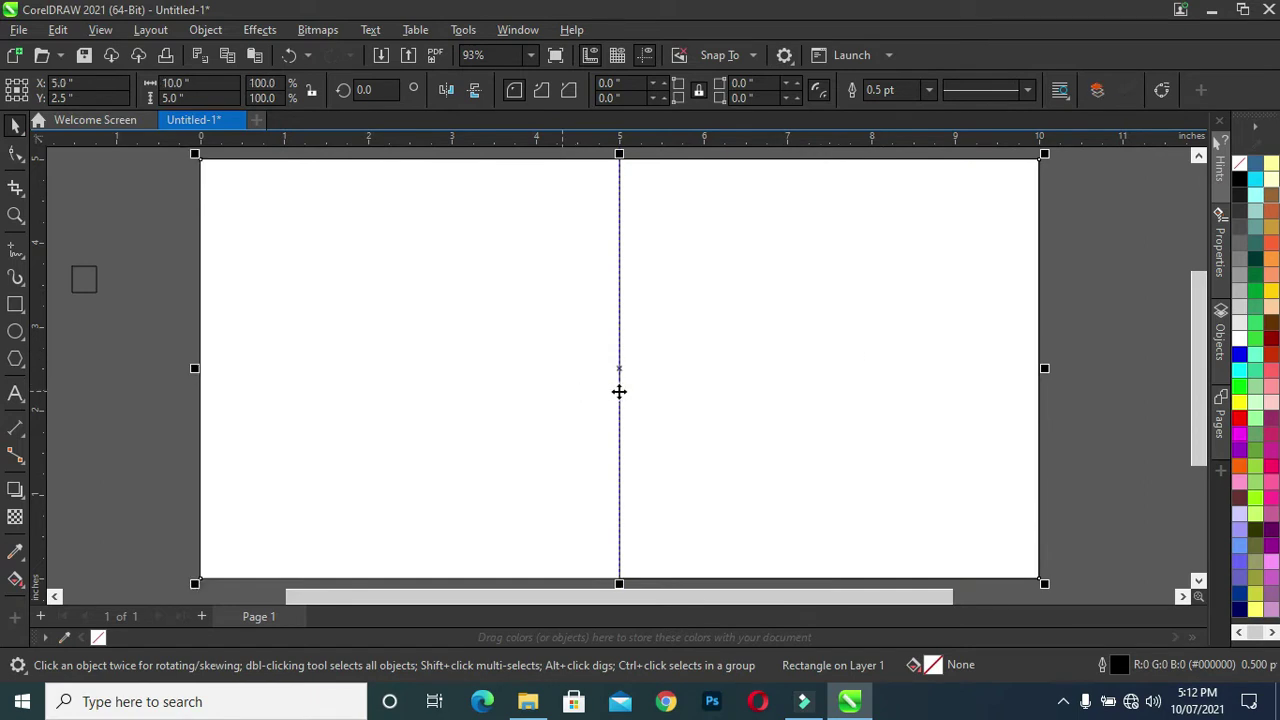
drag(1044, 368, 620, 375)
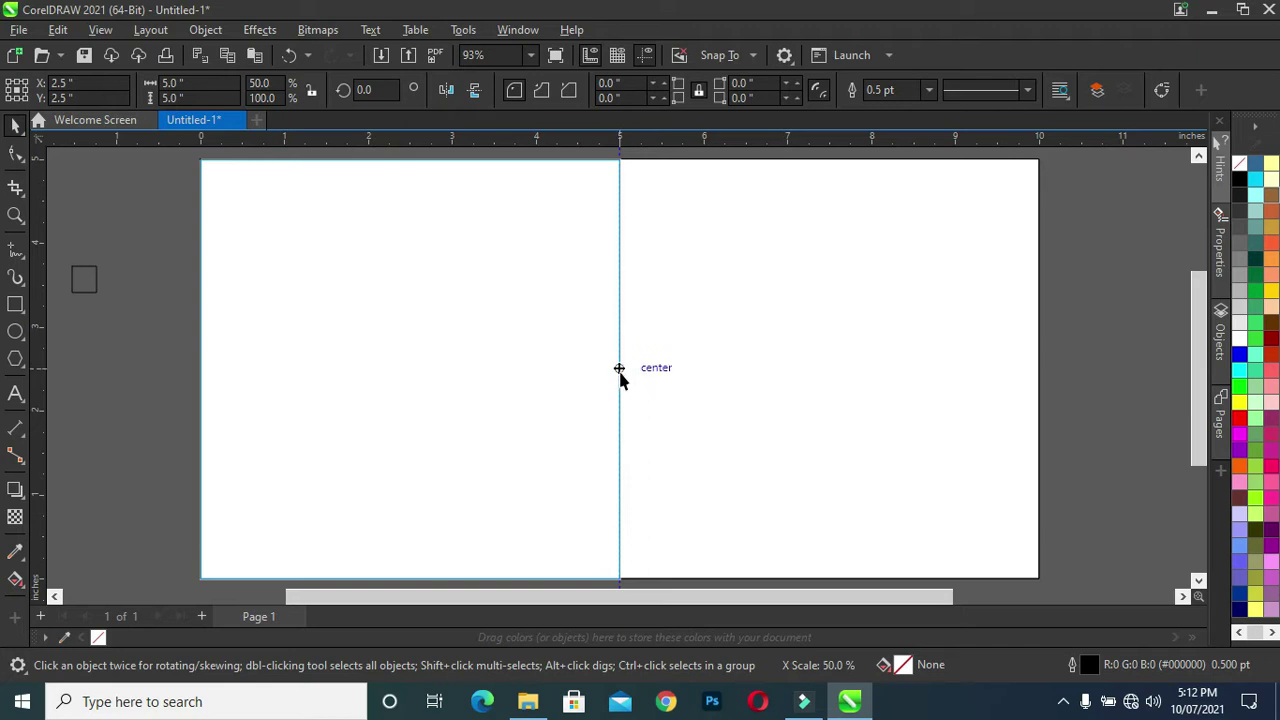
drag(619, 370, 619, 370)
click(748, 362)
click(462, 370)
click(717, 370)
click(80, 266)
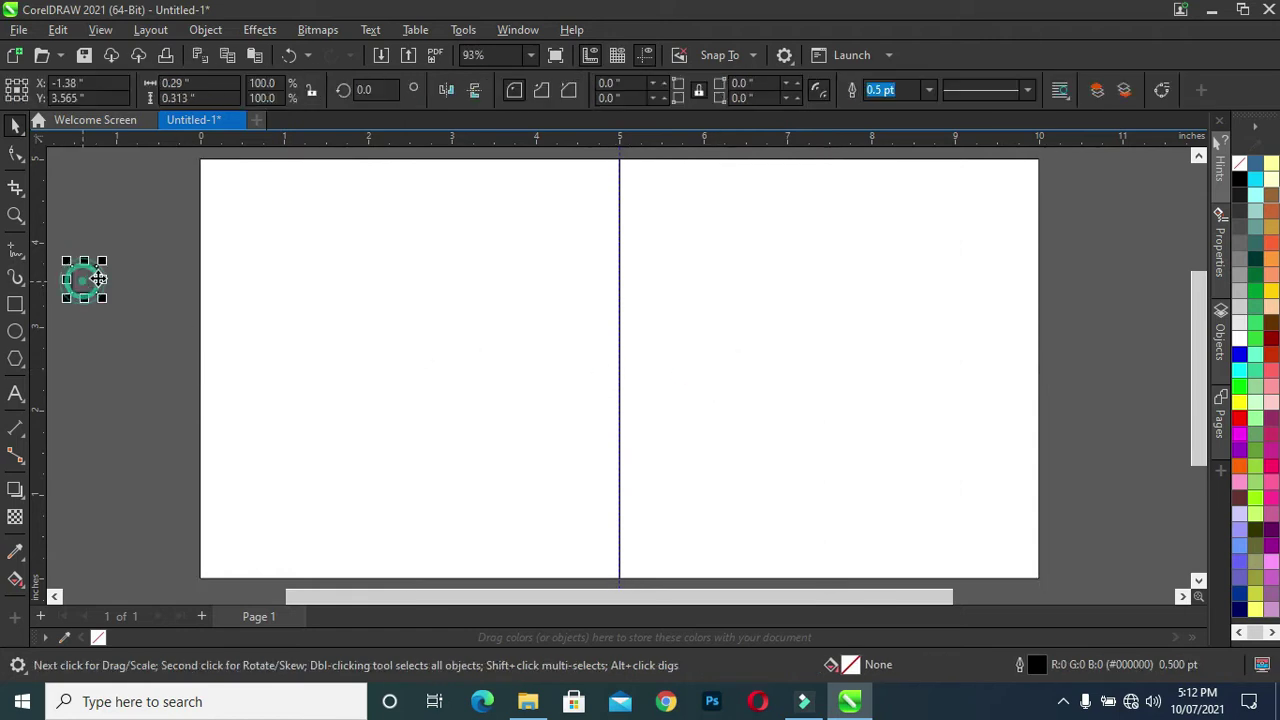
Align the small rectangle to the left panel's top-left corner and set its width to 0.5 in
shift+click(271, 274)
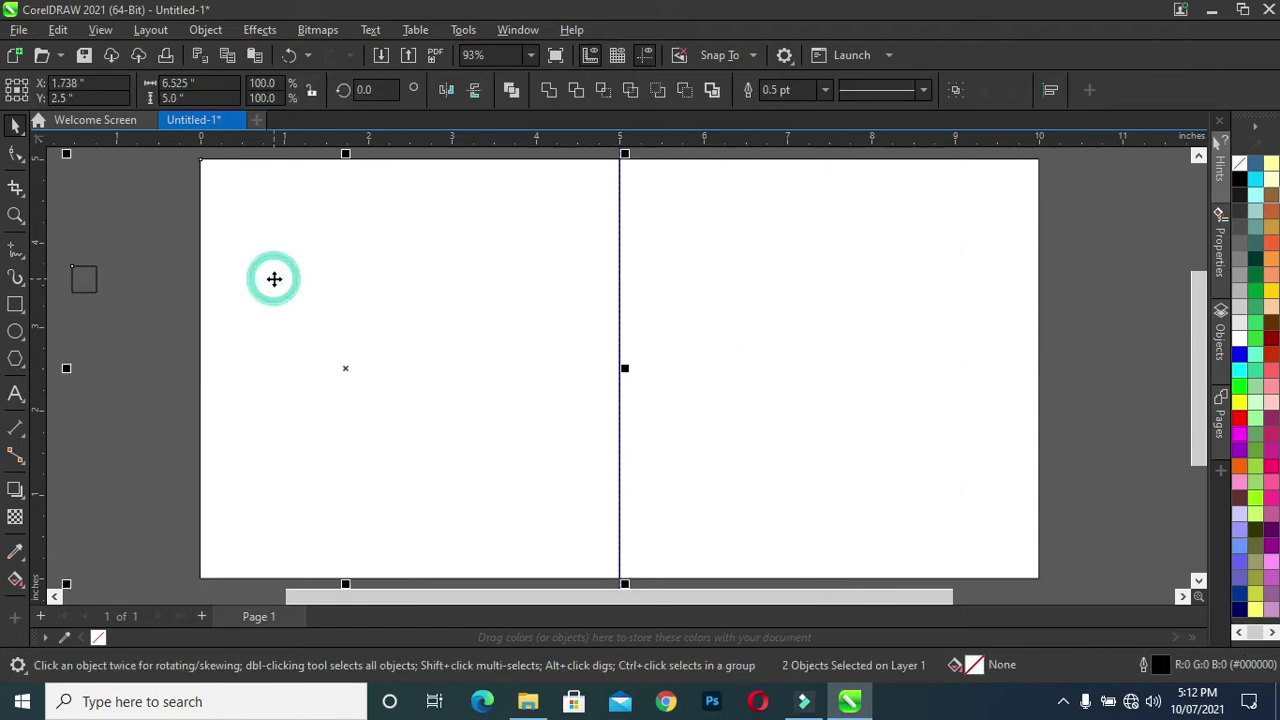
key(t)
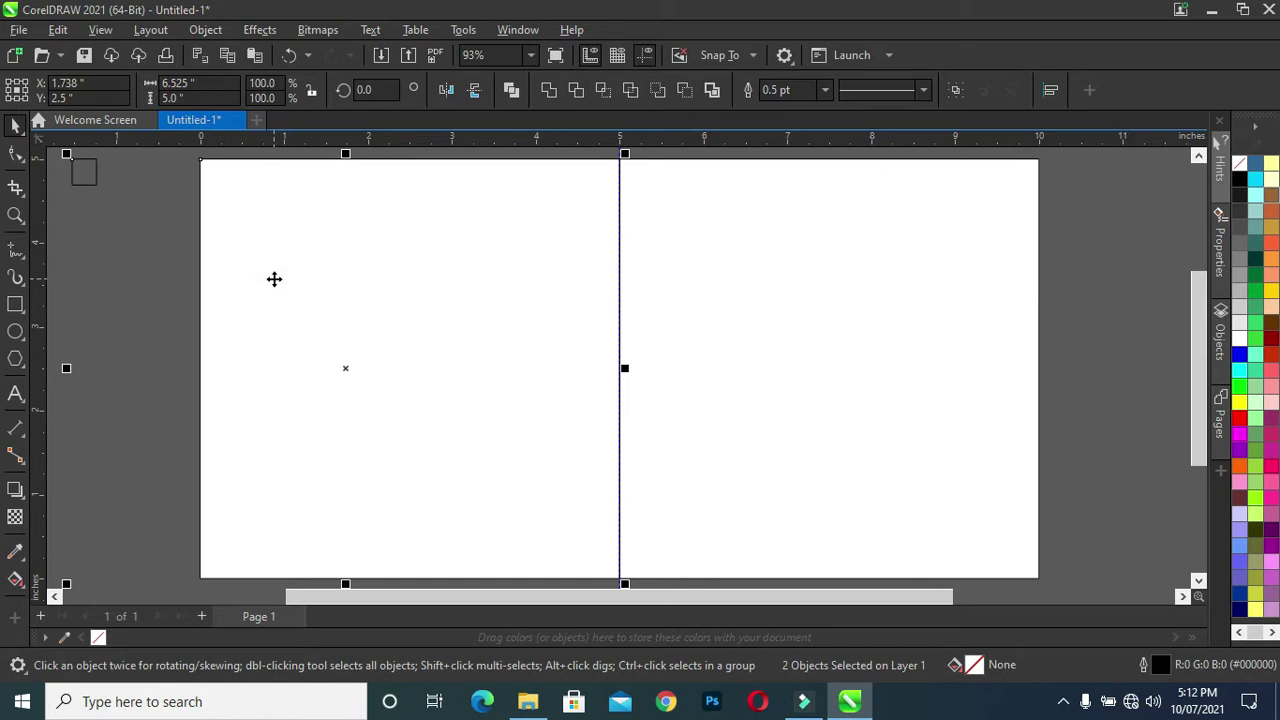
key(l)
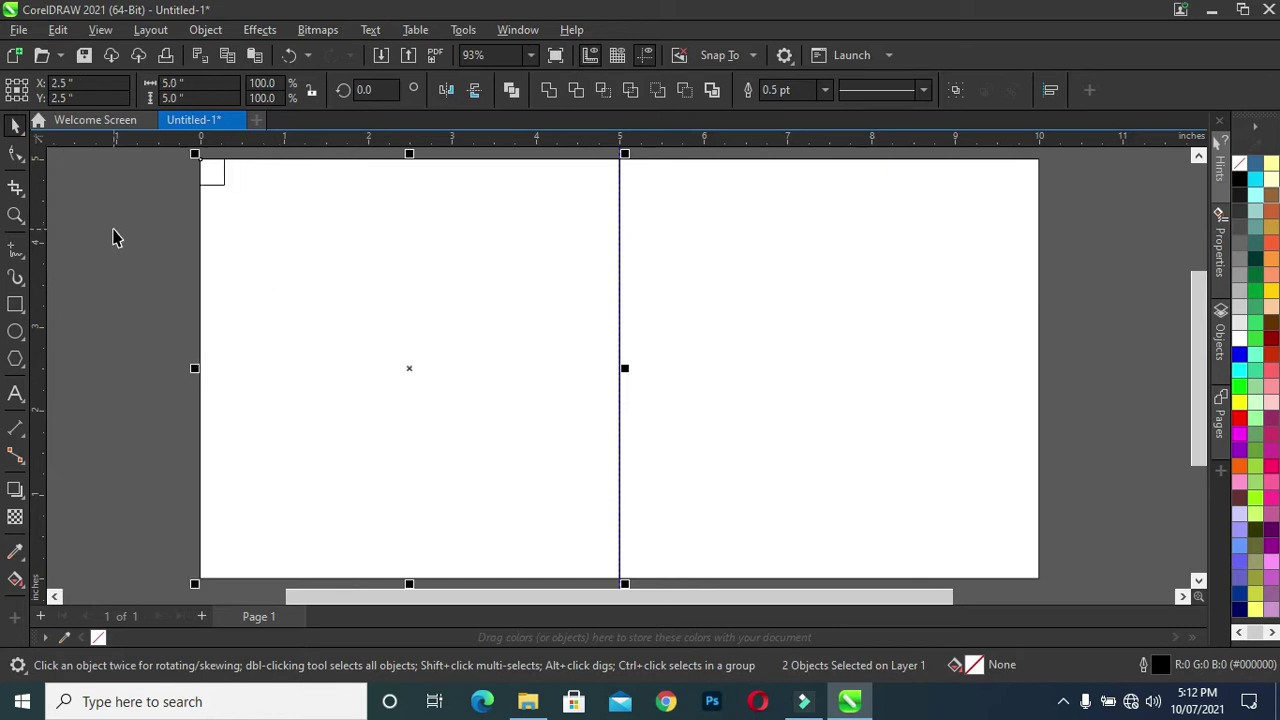
scroll(214, 163, up, 2)
click(214, 163)
scroll(214, 163, up, 3)
click(195, 82)
text(0.5)
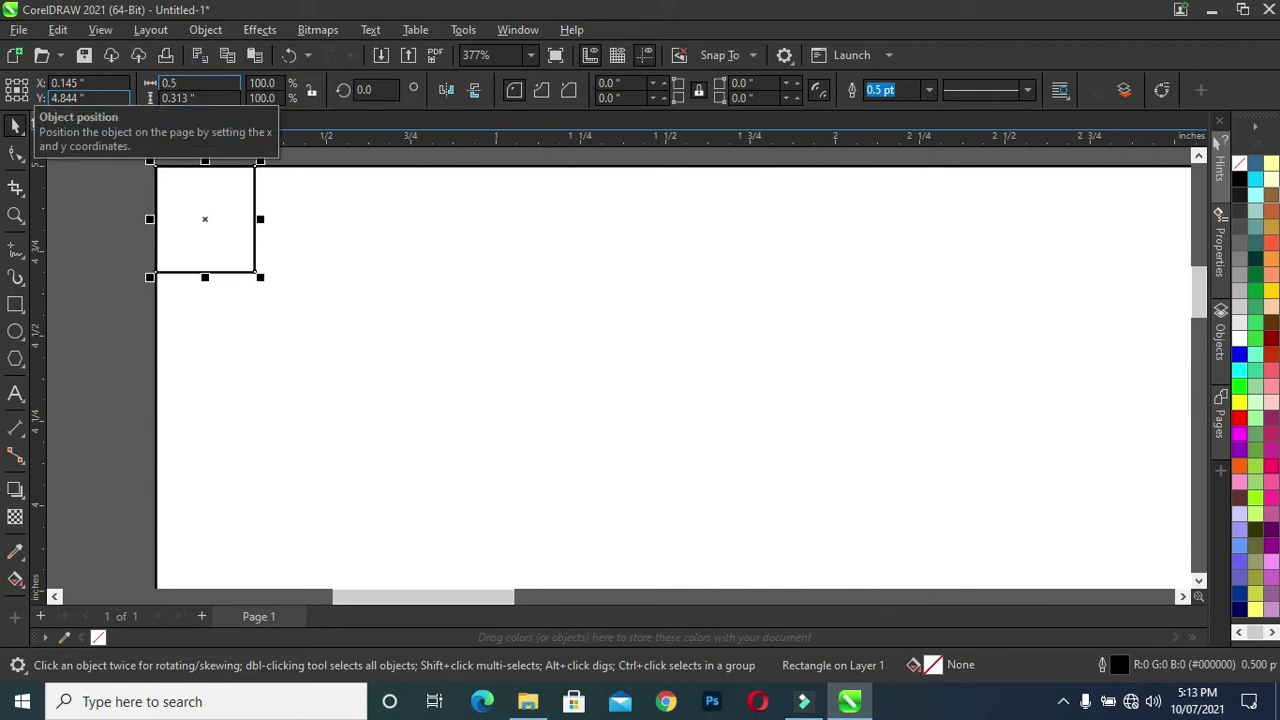
key(Return)
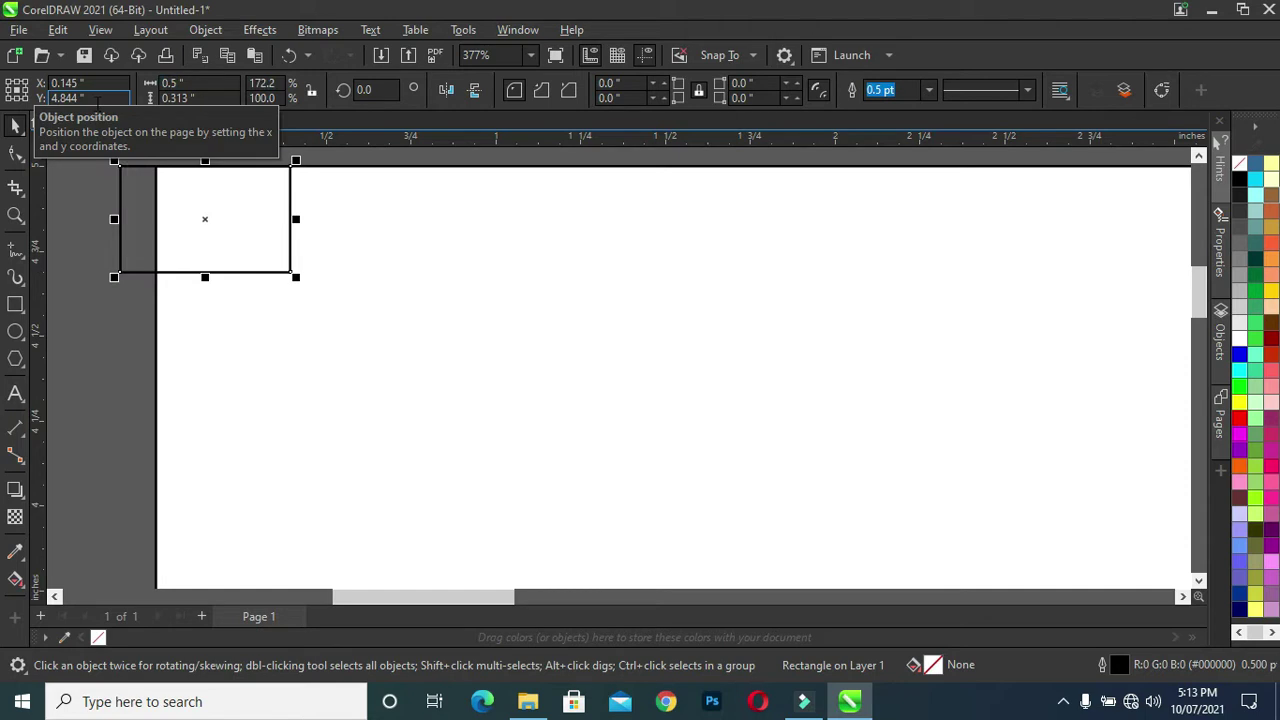
Move the rectangle onto the page's left edge, top-align it, and set its height to 0.5 in
drag(204, 219, 240, 222)
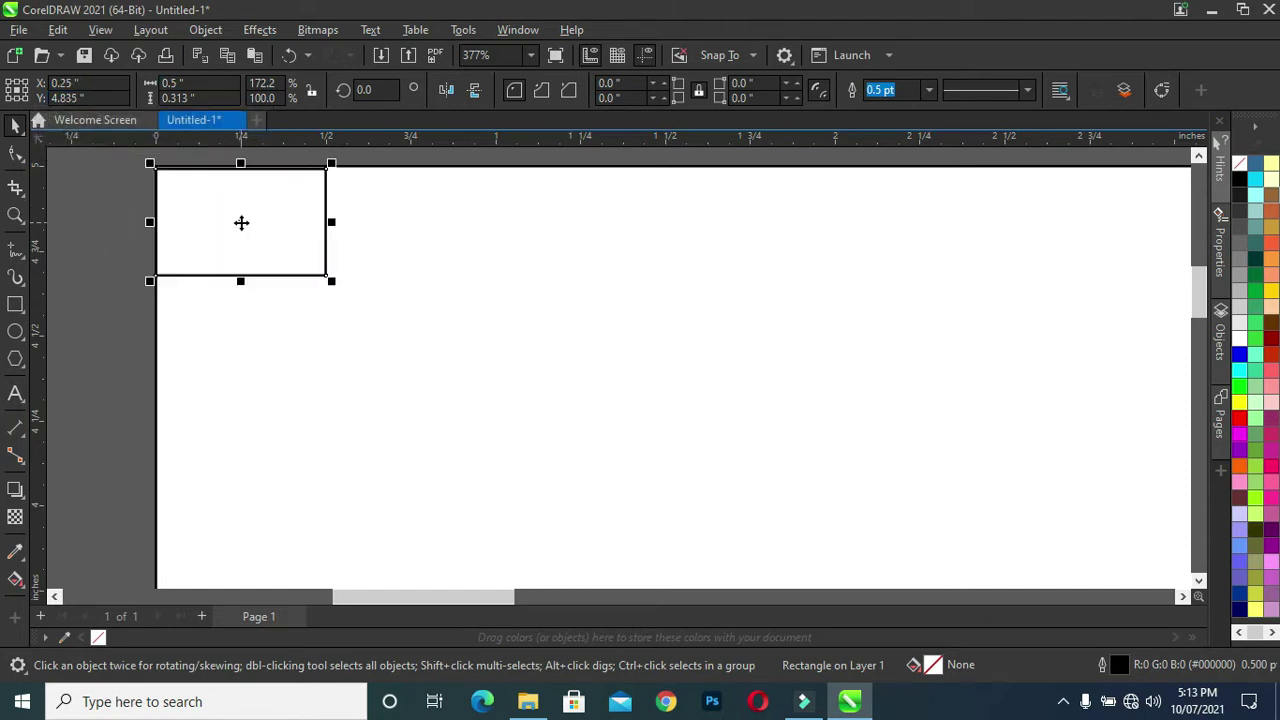
shift+click(308, 416)
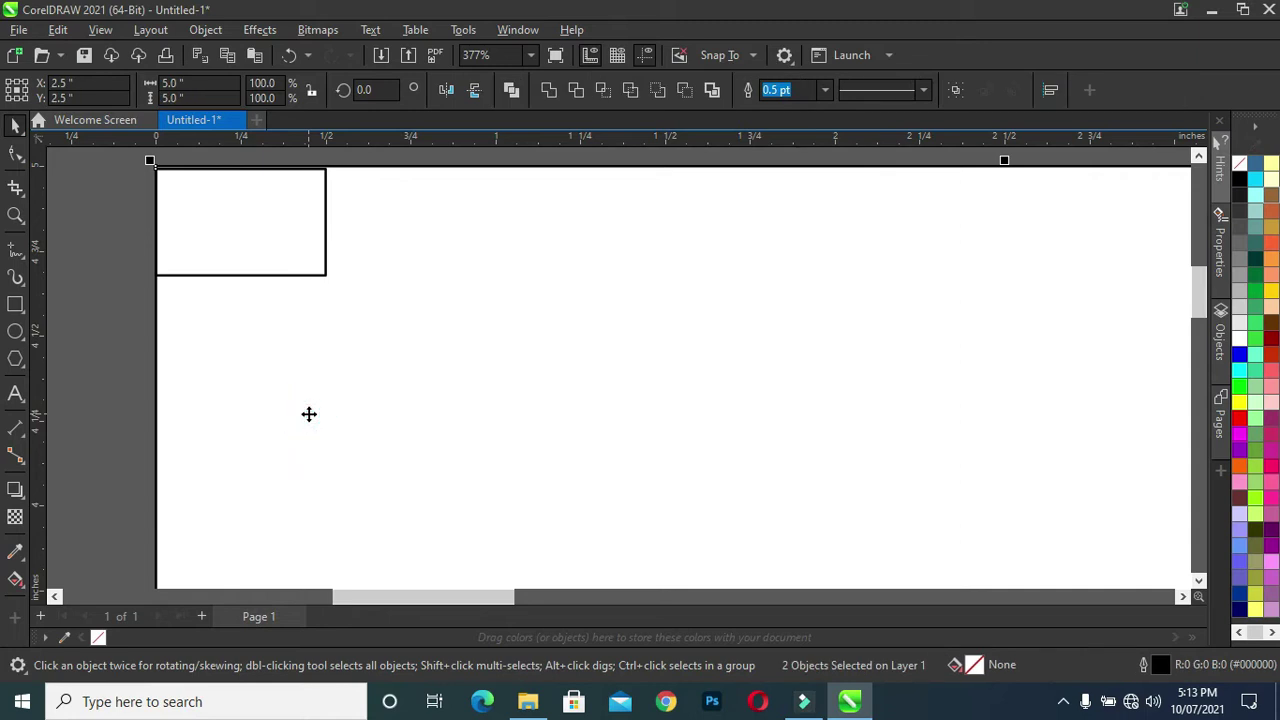
key(t)
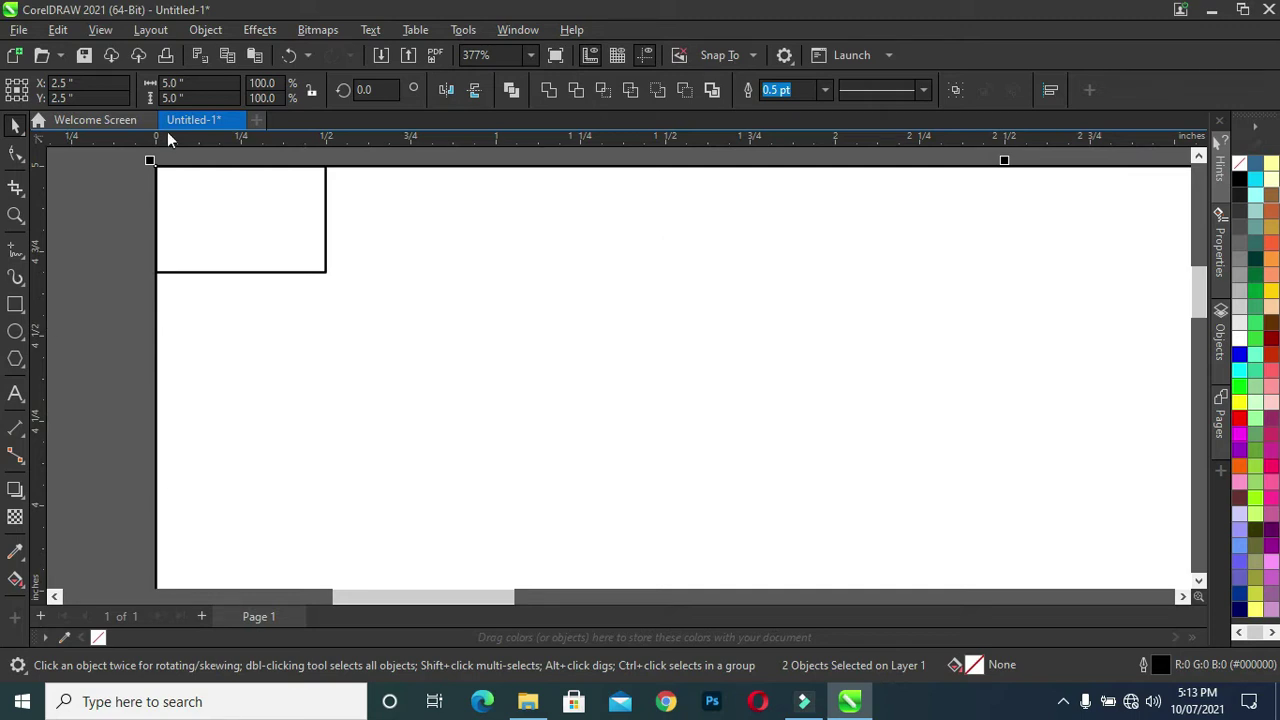
click(128, 241)
click(203, 220)
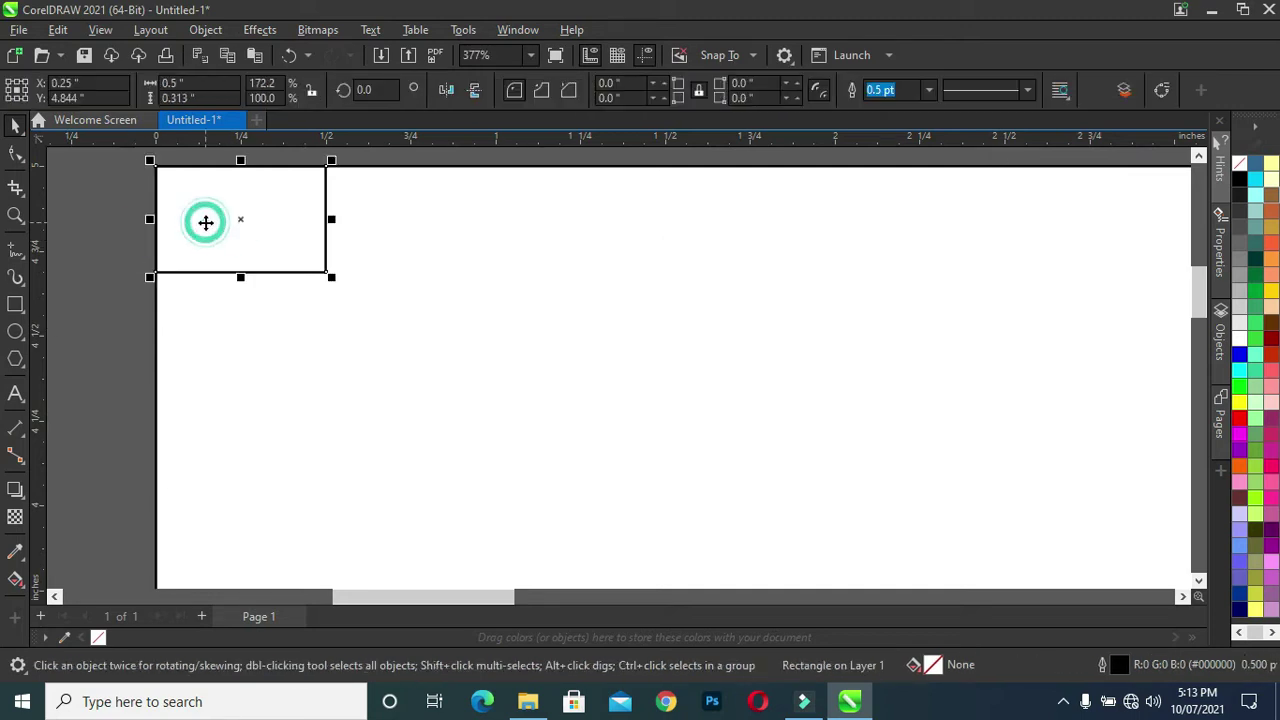
double_click(200, 97)
text(0.5)
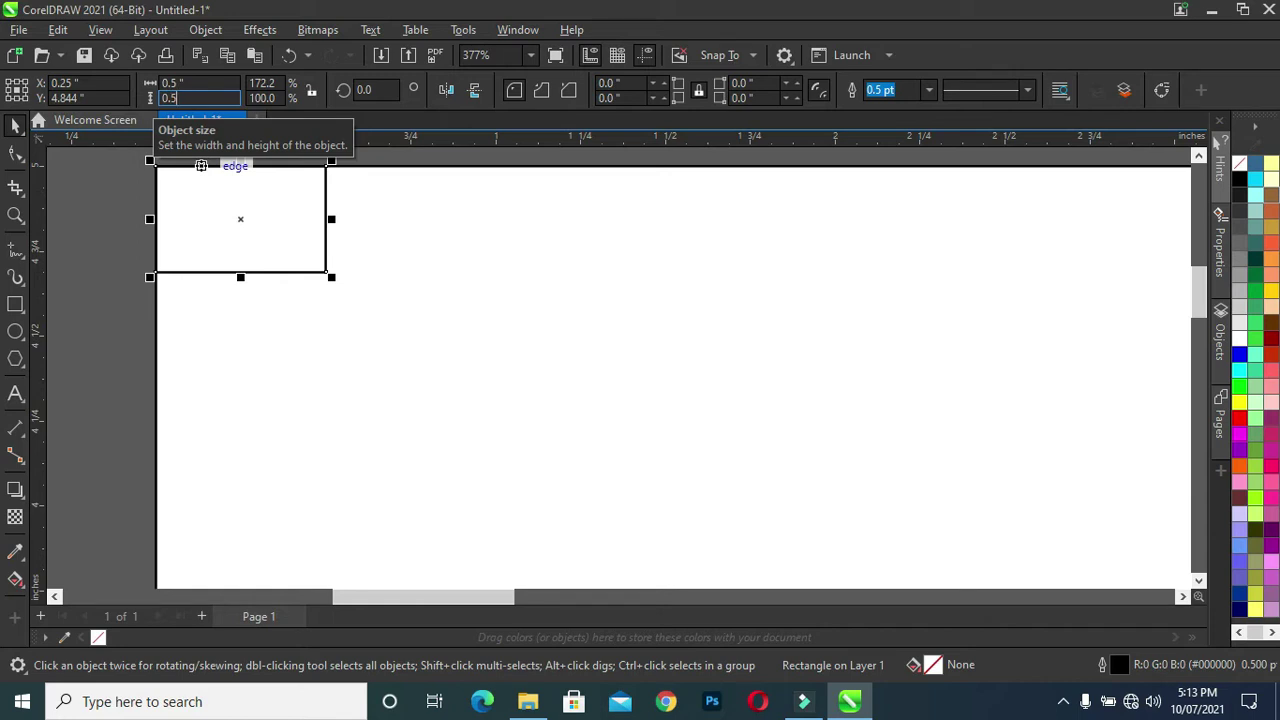
key(Return)
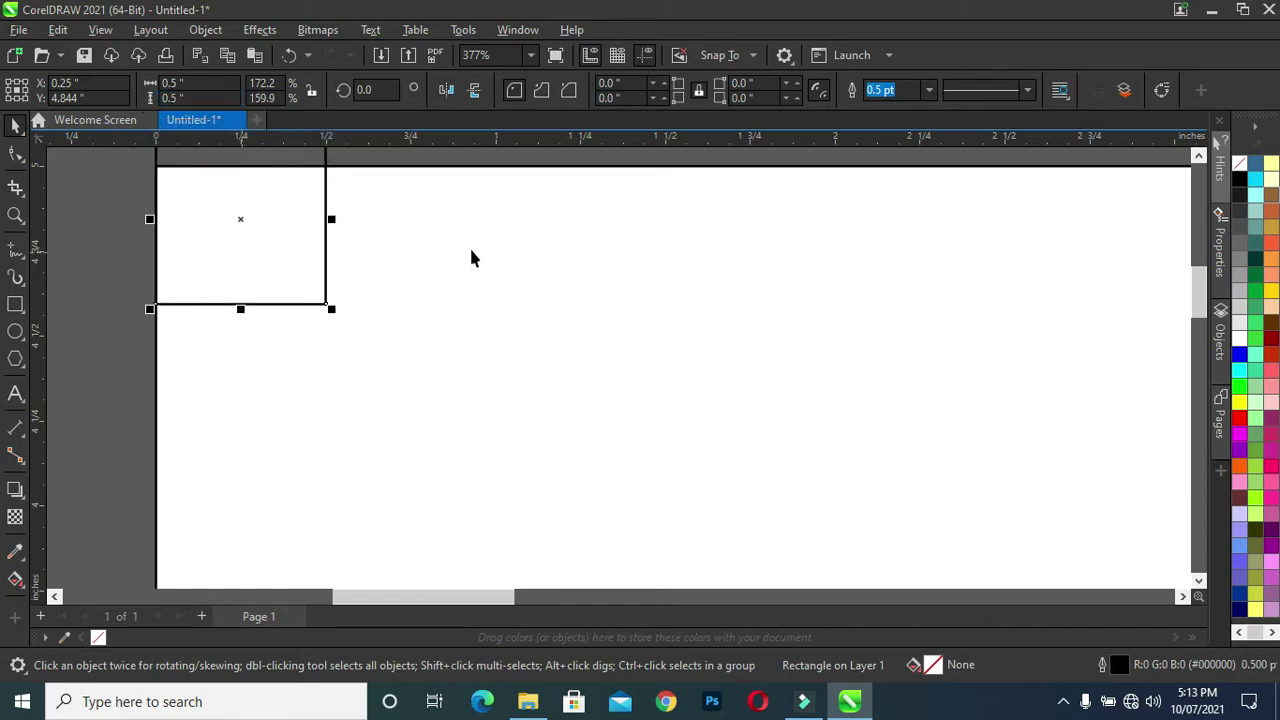
shift+click(497, 275)
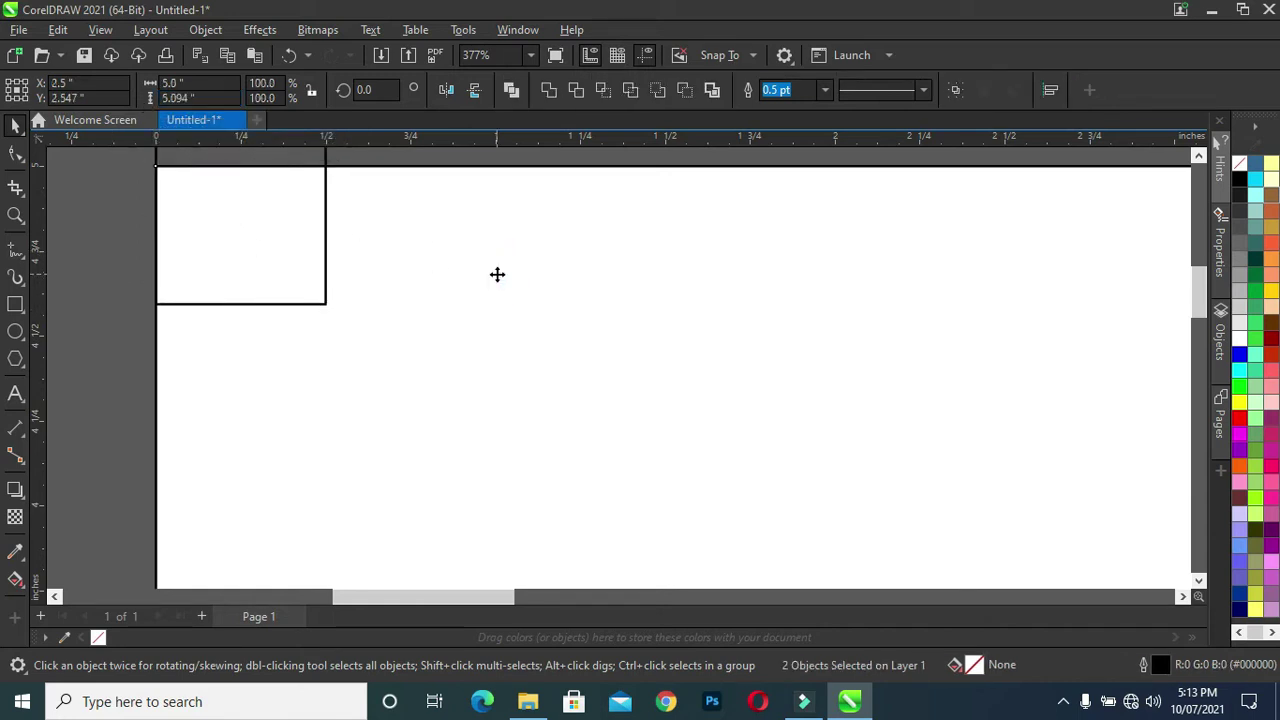
Top-align the square and place a vertical guideline along its right edge
key(t)
click(100, 295)
drag(43, 280, 320, 277)
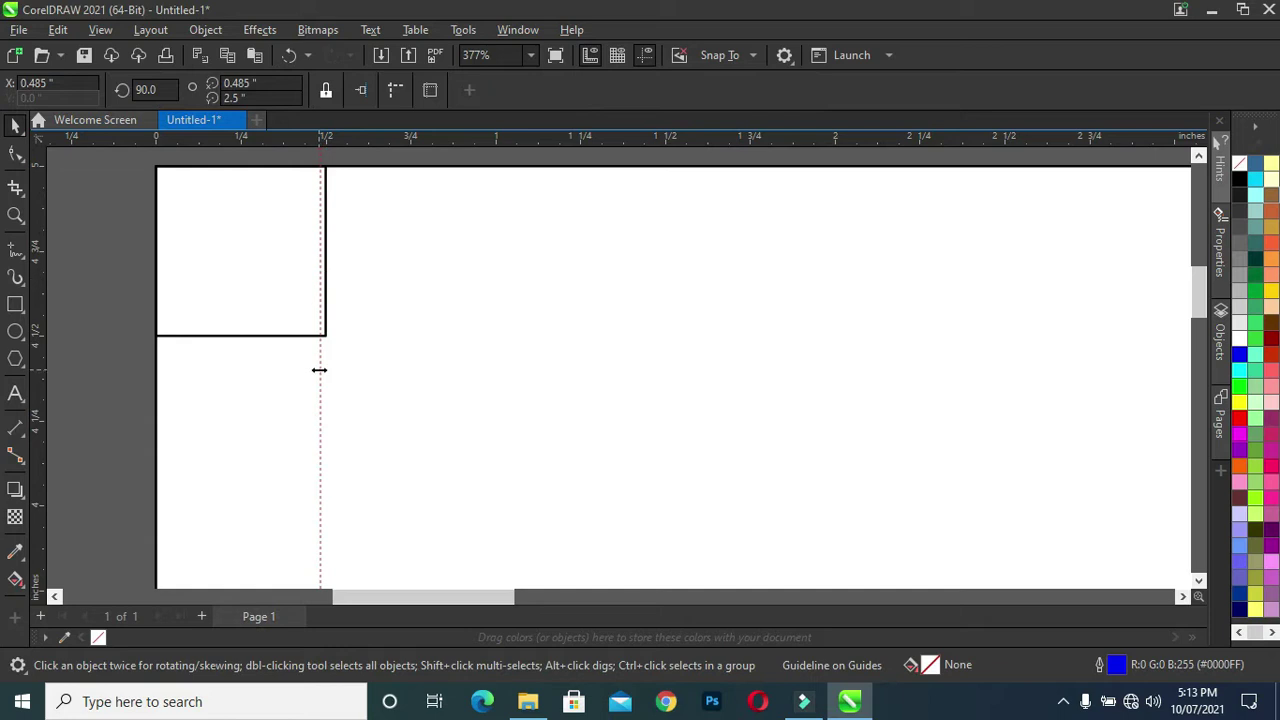
drag(319, 371, 325, 372)
Place a horizontal guideline along the square's bottom edge, then zoom to the square and card
click(251, 284)
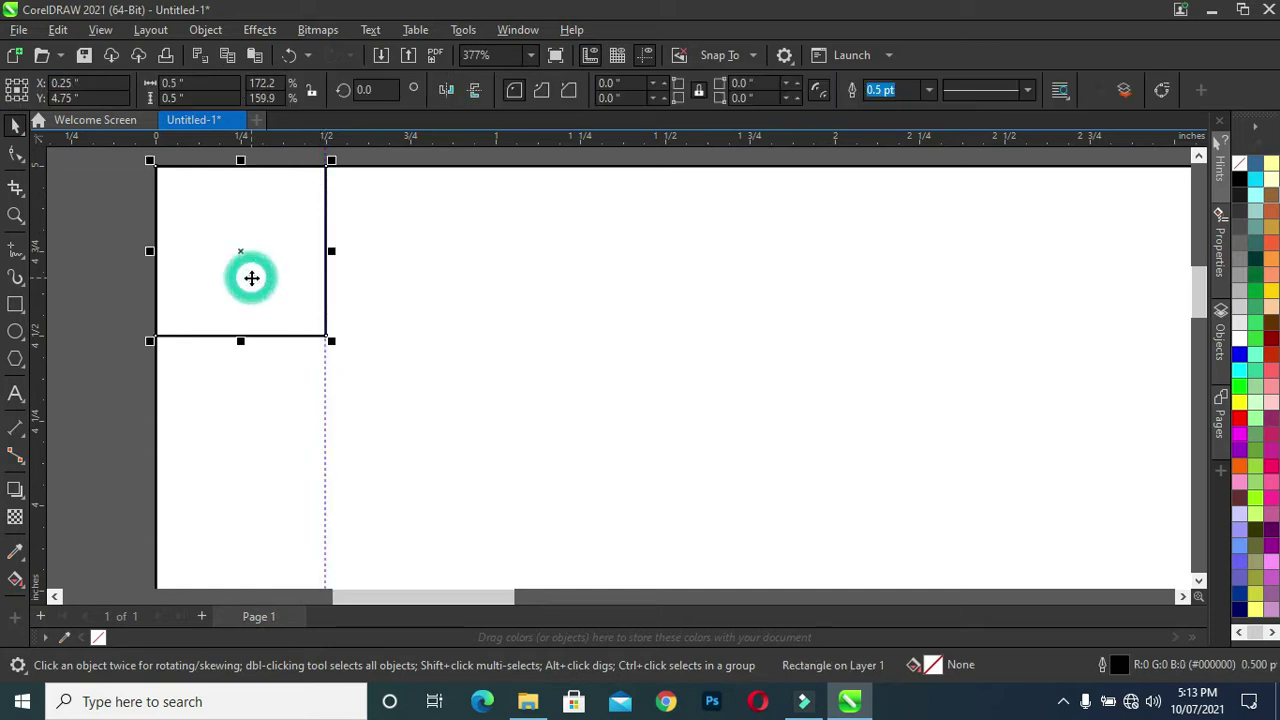
shift+click(470, 273)
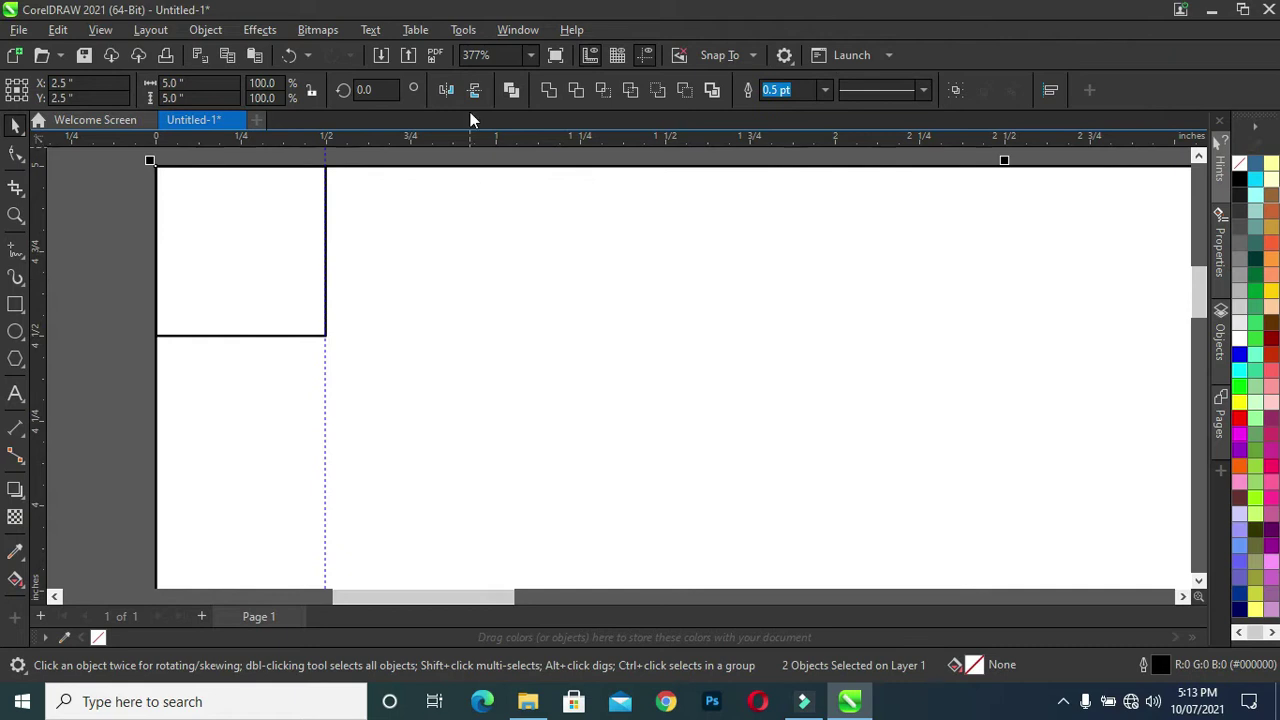
drag(451, 140, 441, 347)
drag(441, 347, 437, 335)
click(256, 281)
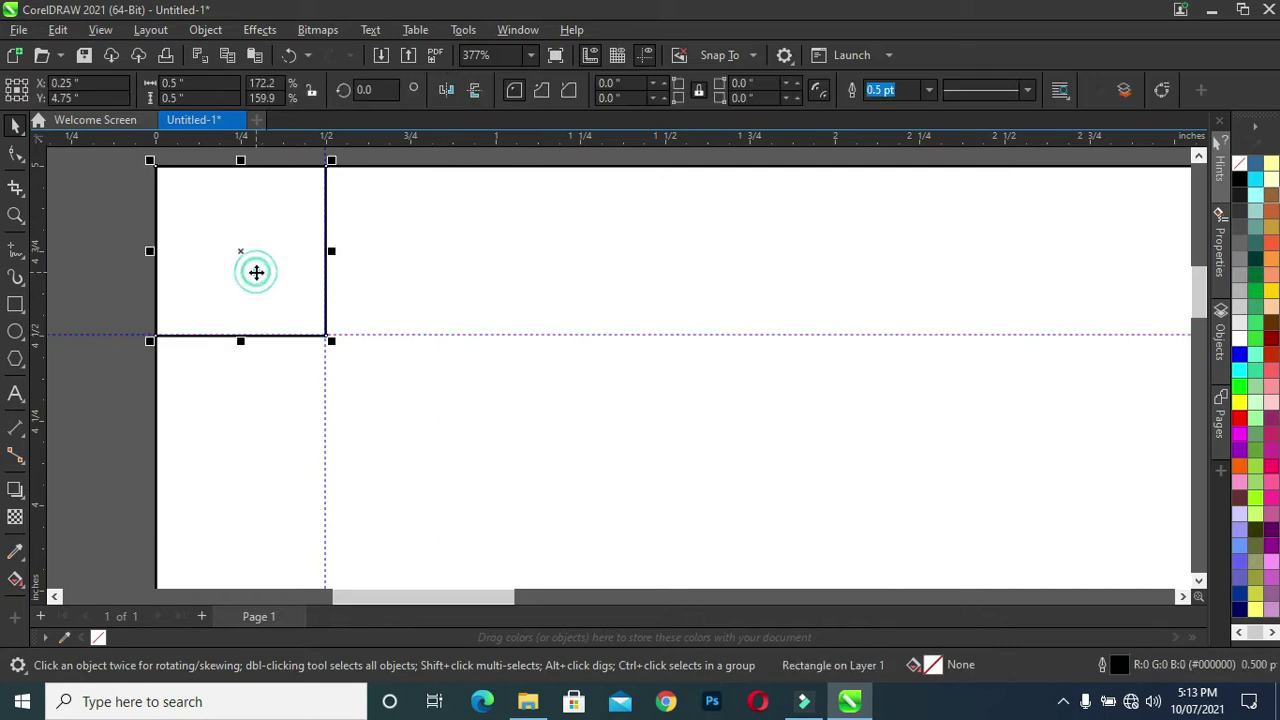
shift+click(543, 312)
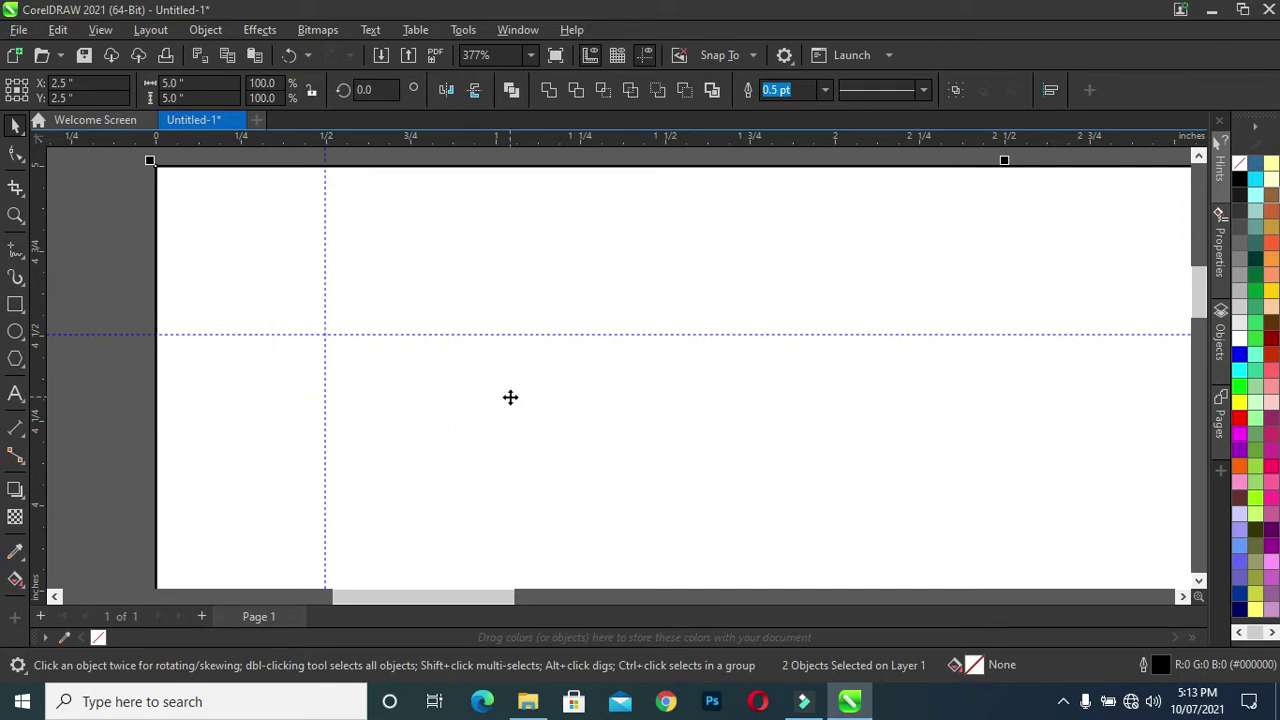
key(shift+F2)
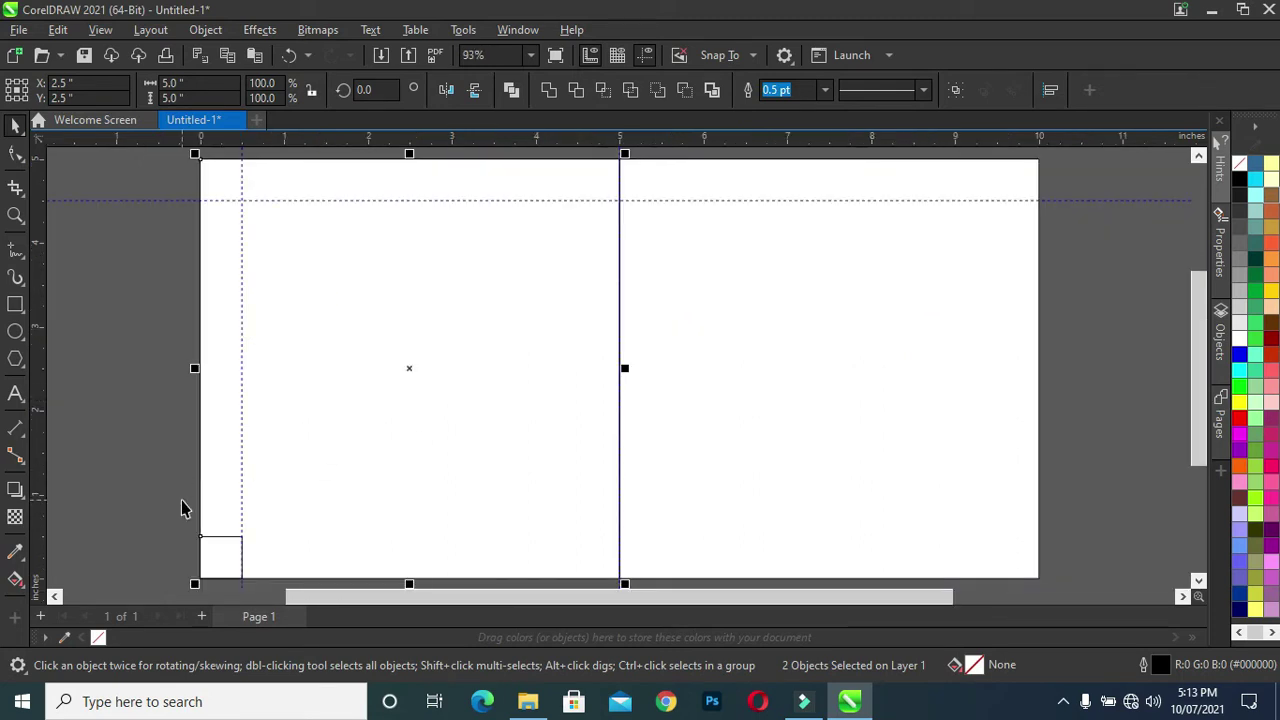
Add a horizontal guideline 0.5 in above the bottom edge and align the square to the left panel's right side
scroll(224, 562, up, 2)
scroll(224, 562, up, 2)
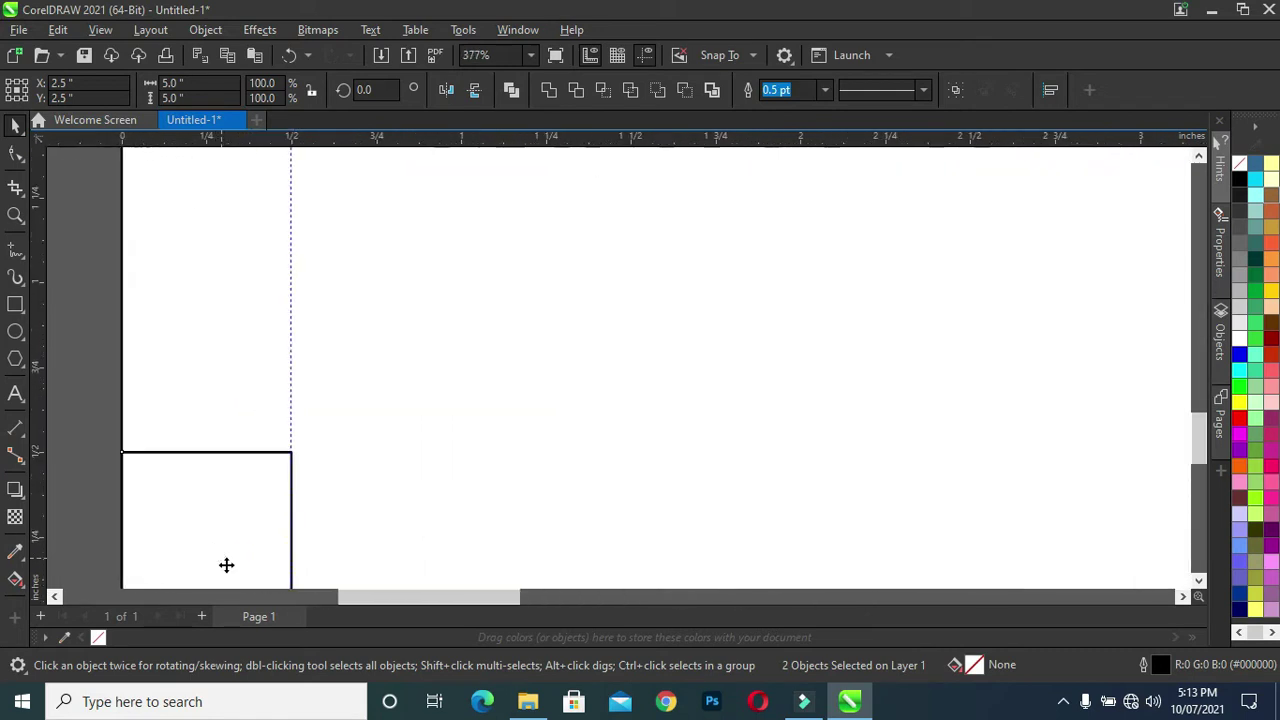
scroll(224, 562, up, 1)
drag(264, 137, 248, 418)
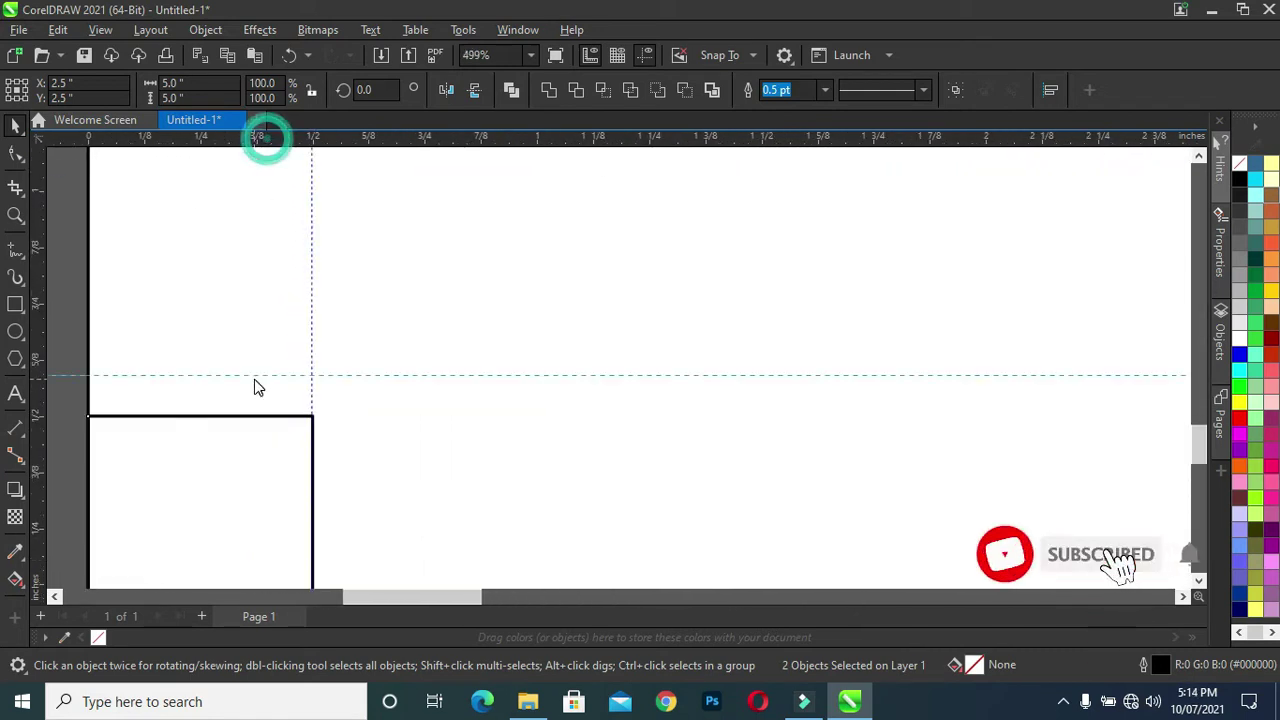
click(232, 464)
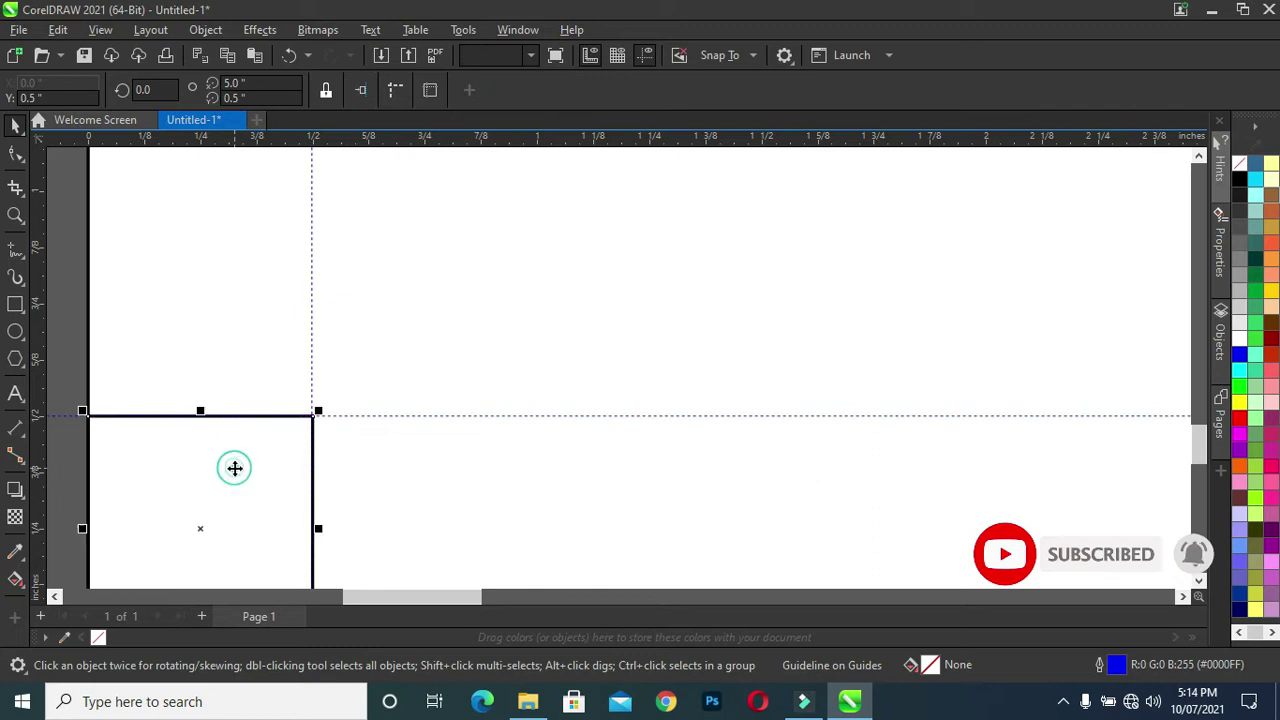
shift+click(717, 370)
key(Delete)
key(shift+F2)
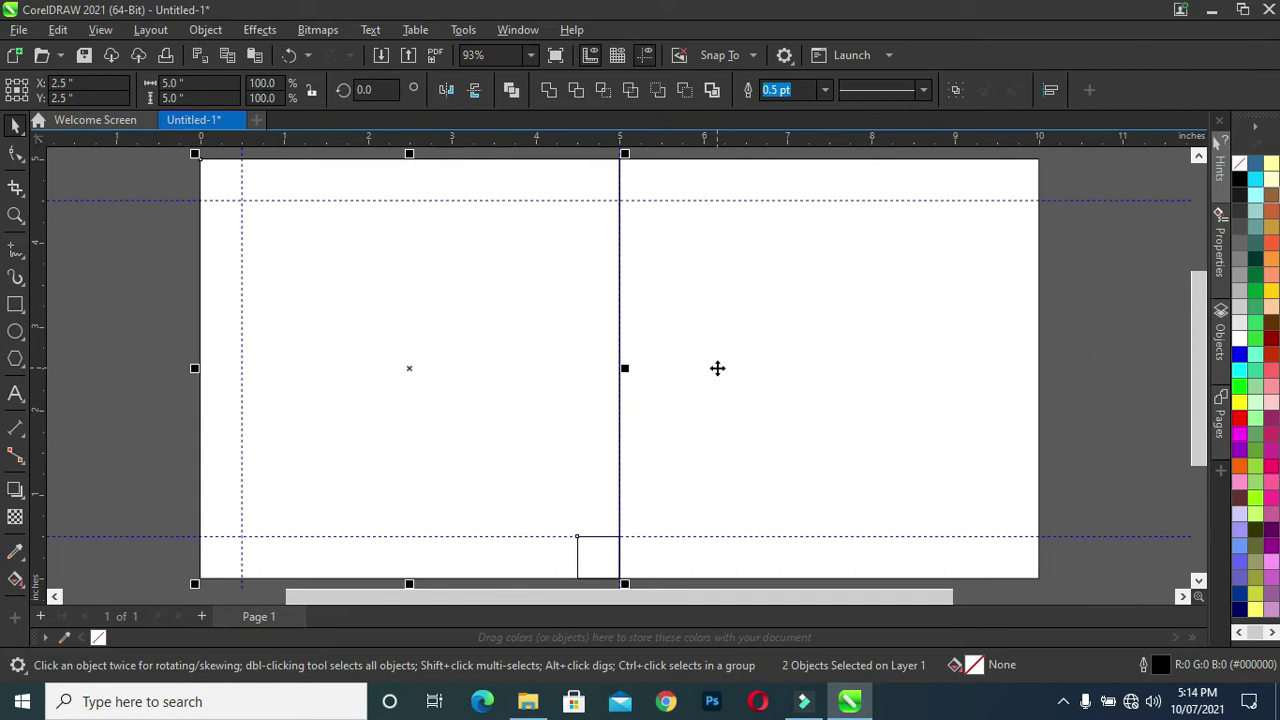
Add a vertical guideline at the square's left edge, 0.5 in left of centre, then right-align the square to the card
scroll(594, 560, up, 2)
scroll(594, 560, up, 2)
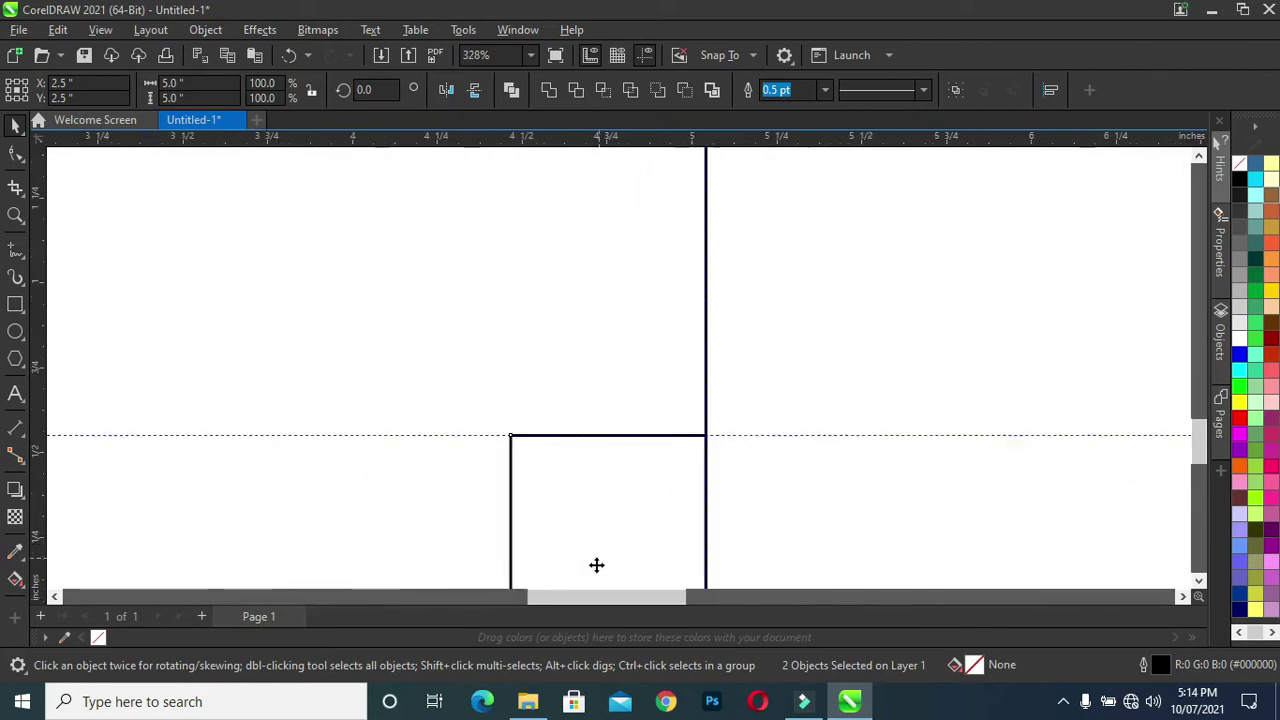
scroll(594, 560, up, 1)
drag(36, 400, 466, 400)
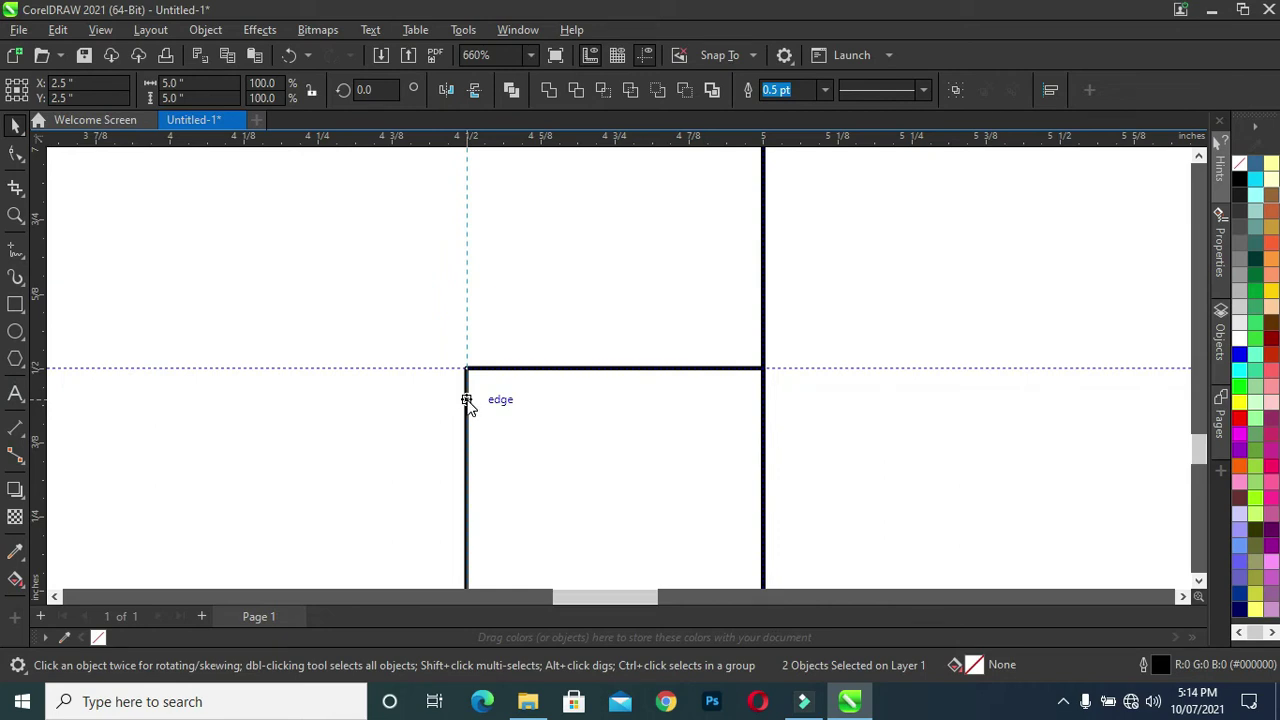
click(576, 437)
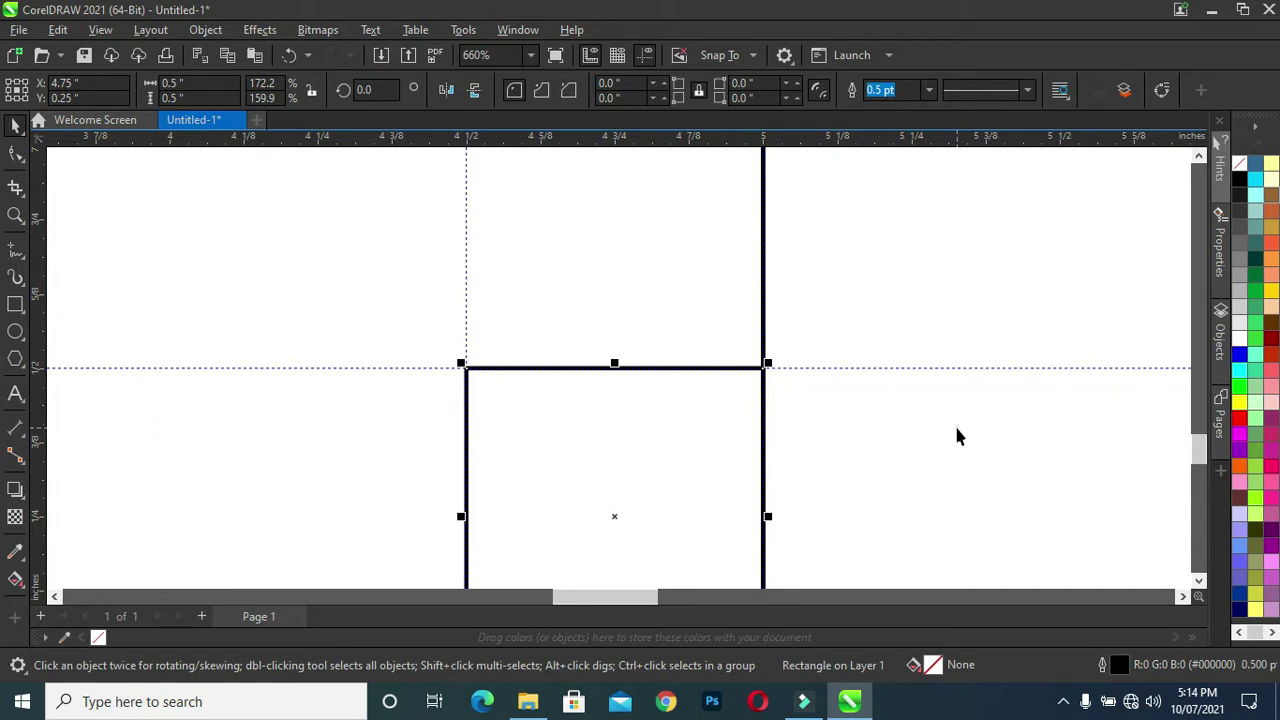
key(ctrl+a)
key(shift+F2)
key(r)
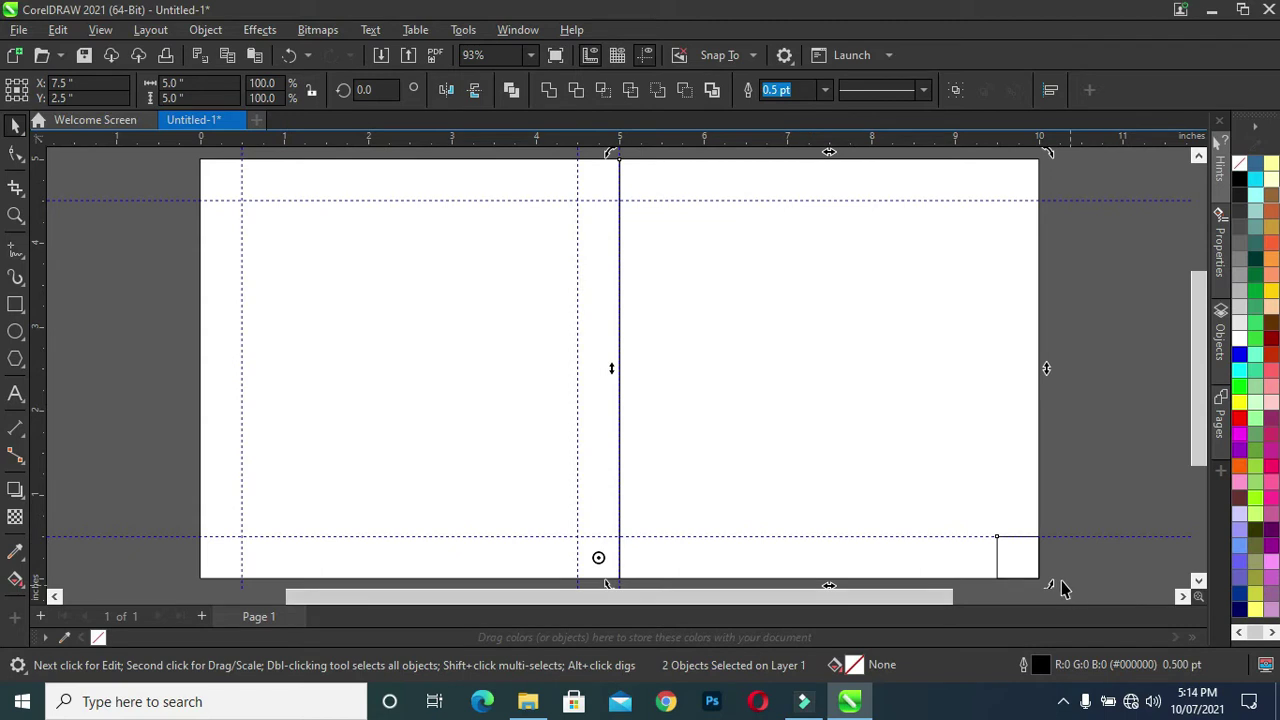
Place a vertical guideline along the square's left edge, then zoom to the square and right panel
scroll(1020, 557, up, 4)
scroll(1020, 567, up, 1)
right_click(1022, 563)
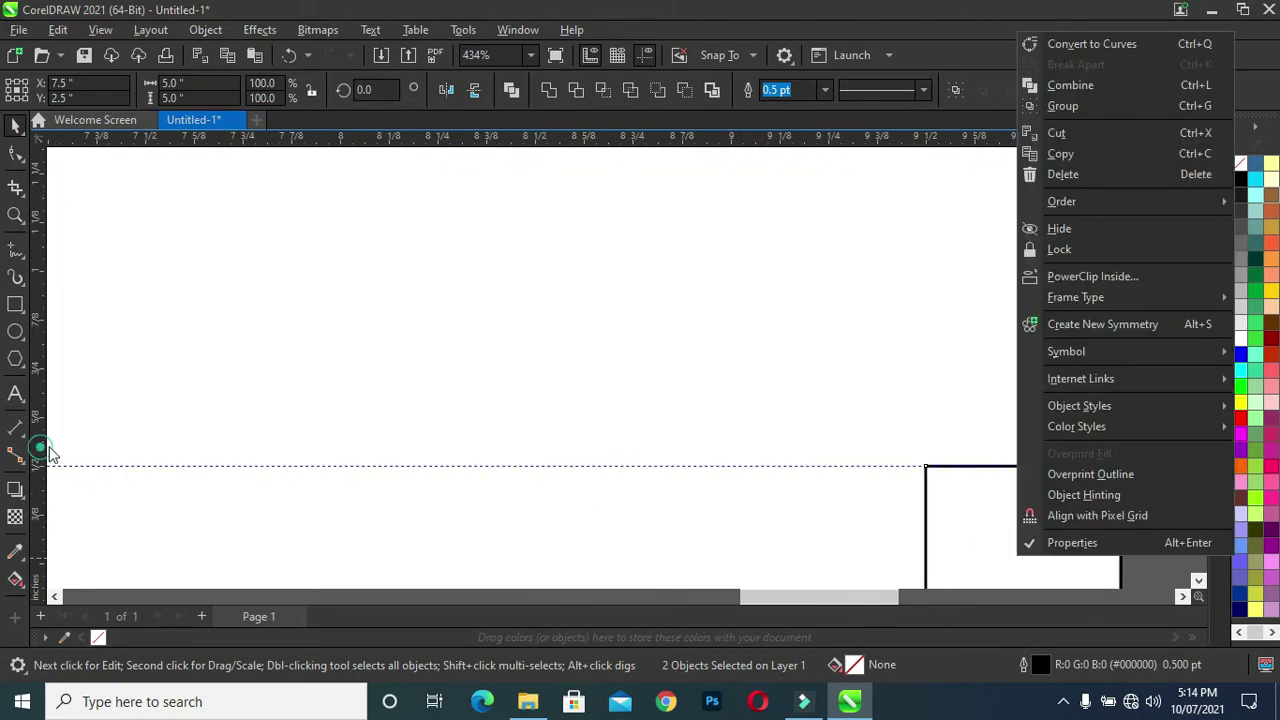
drag(38, 440, 843, 431)
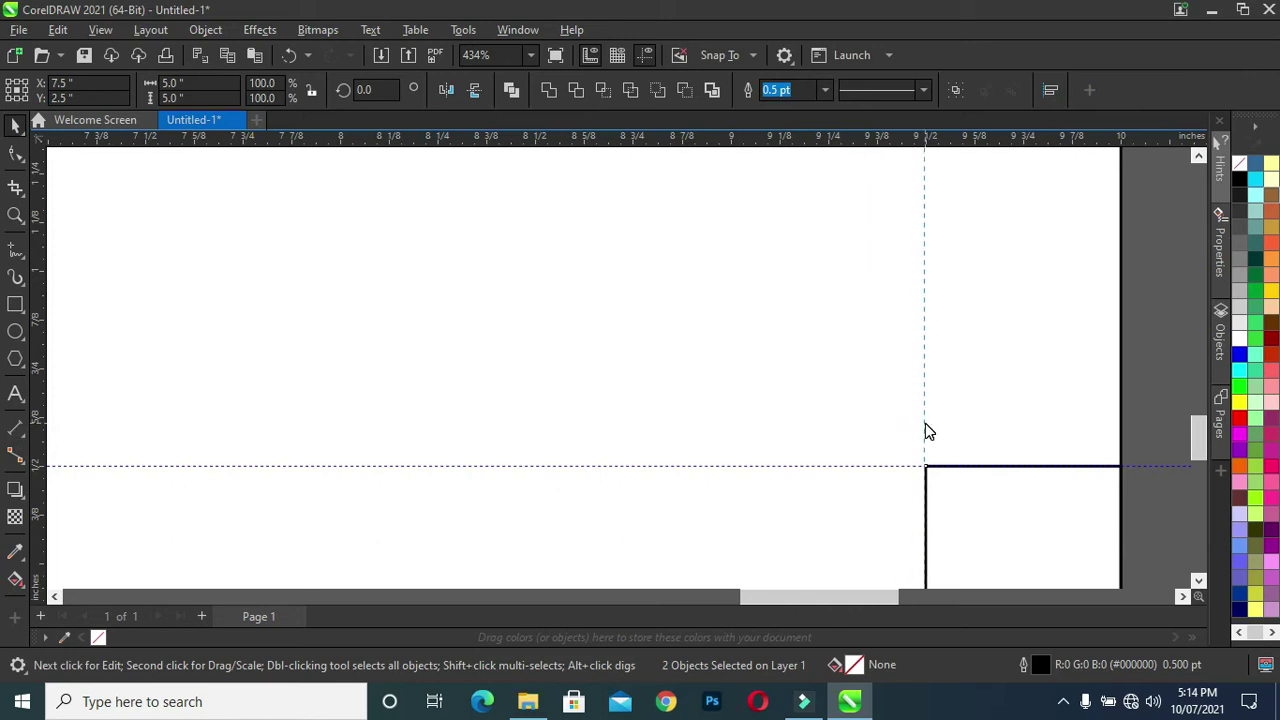
drag(925, 423, 927, 423)
click(927, 424)
click(971, 500)
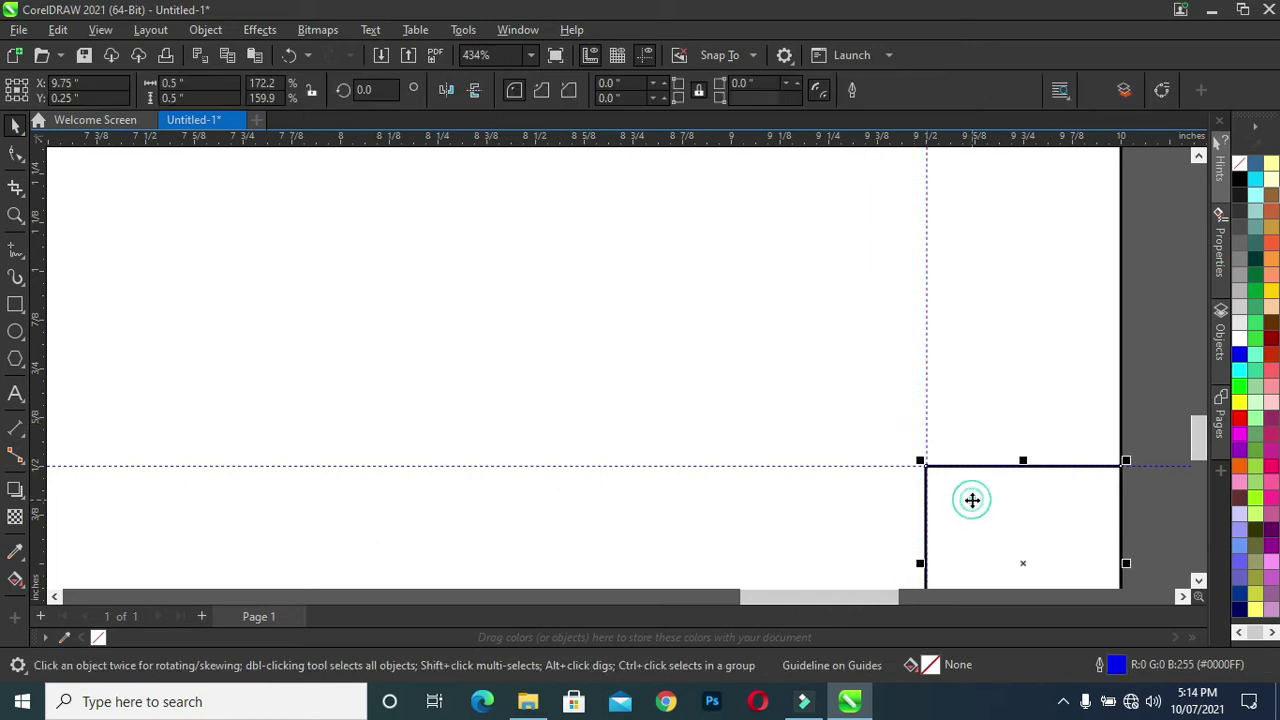
shift+click(646, 350)
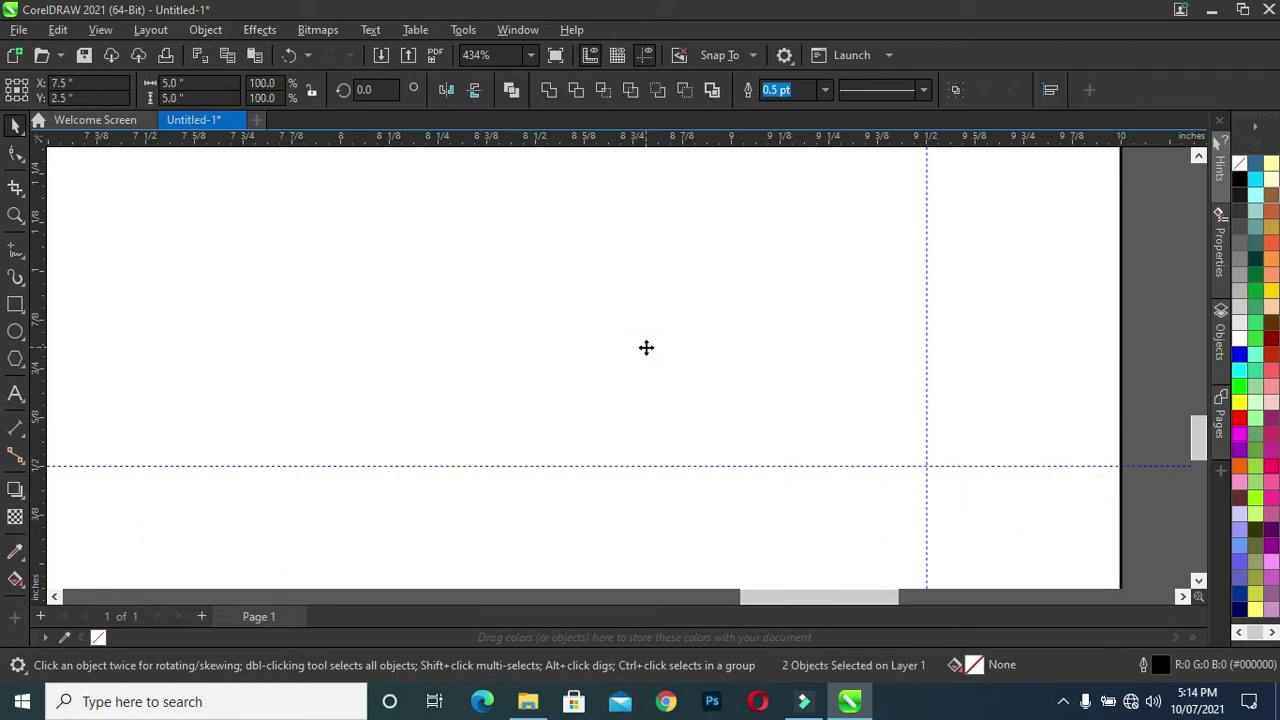
key(shift+F2)
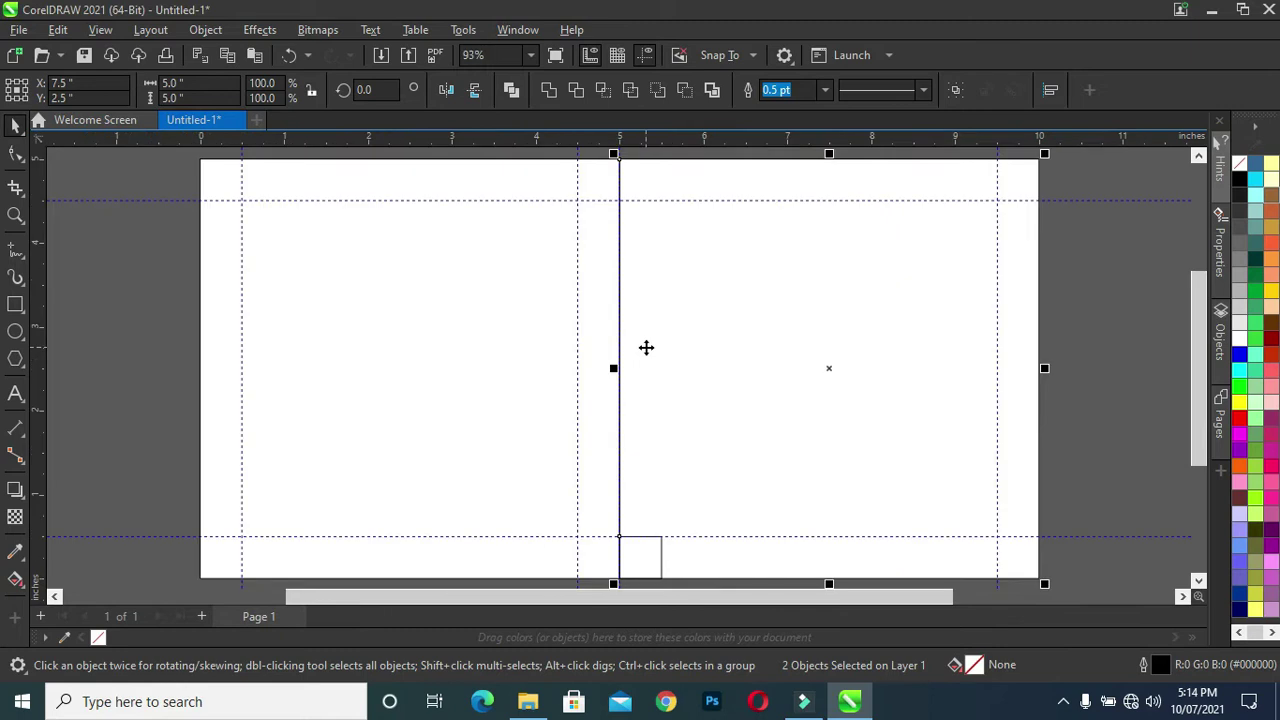
Place a vertical guideline along the square's right edge, then delete the helper square
scroll(649, 560, up, 1)
scroll(648, 561, up, 1)
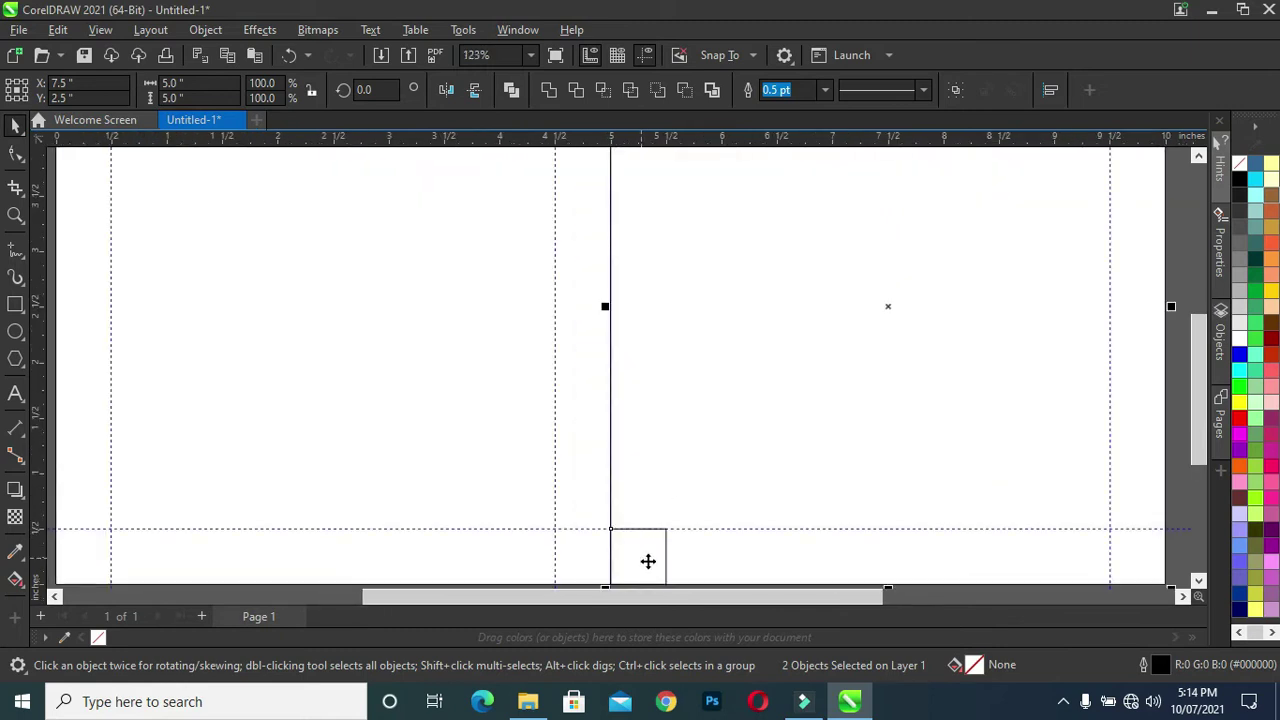
scroll(648, 561, up, 5)
drag(35, 430, 715, 422)
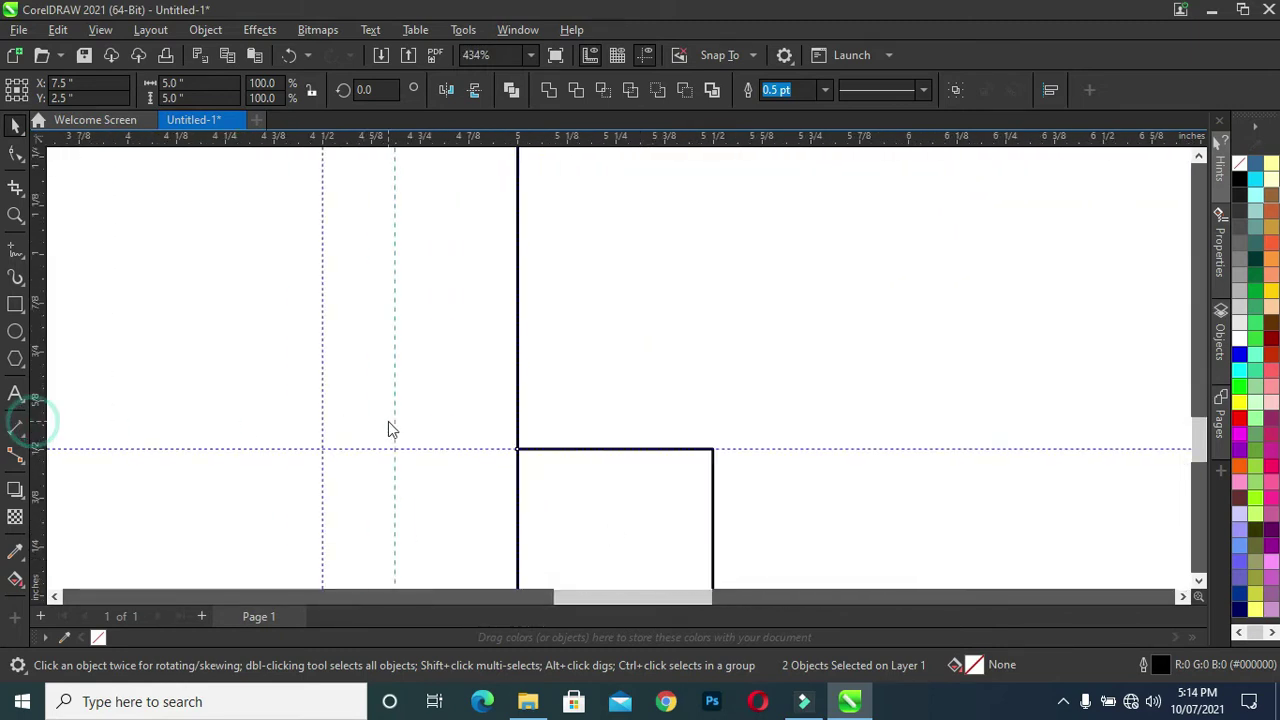
drag(715, 422, 714, 422)
click(711, 413)
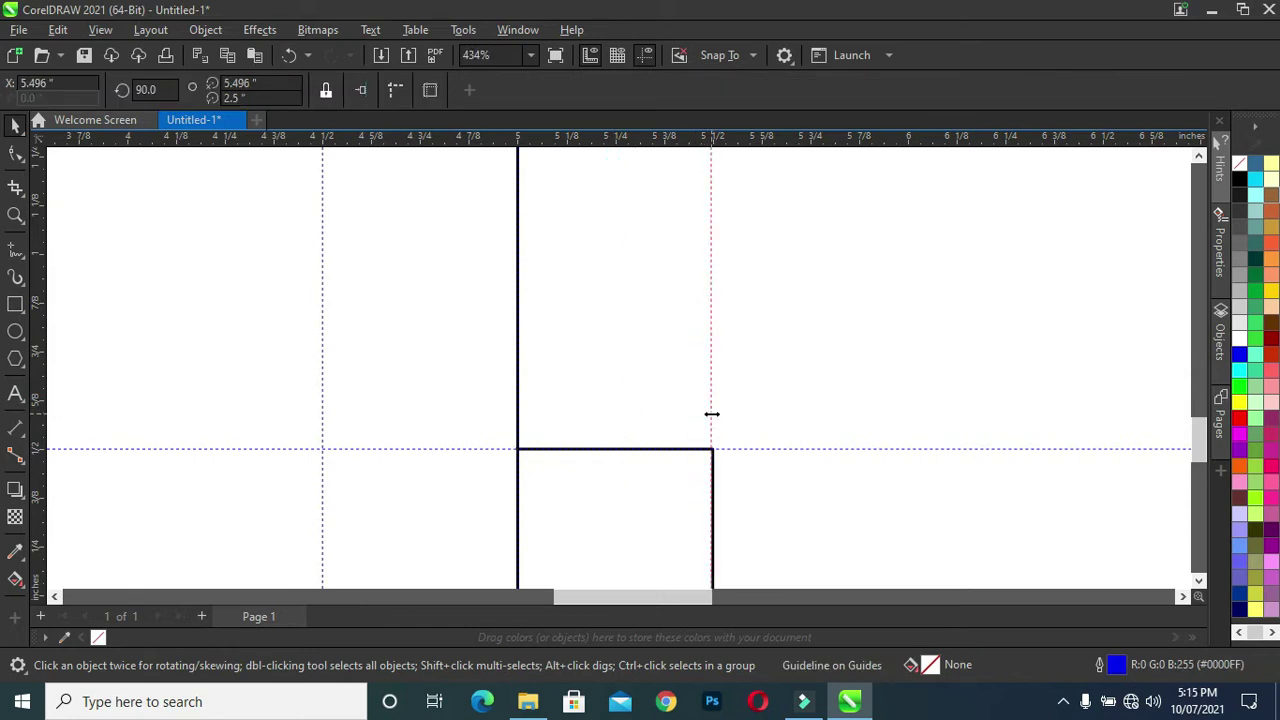
key(shift+F4)
click(632, 557)
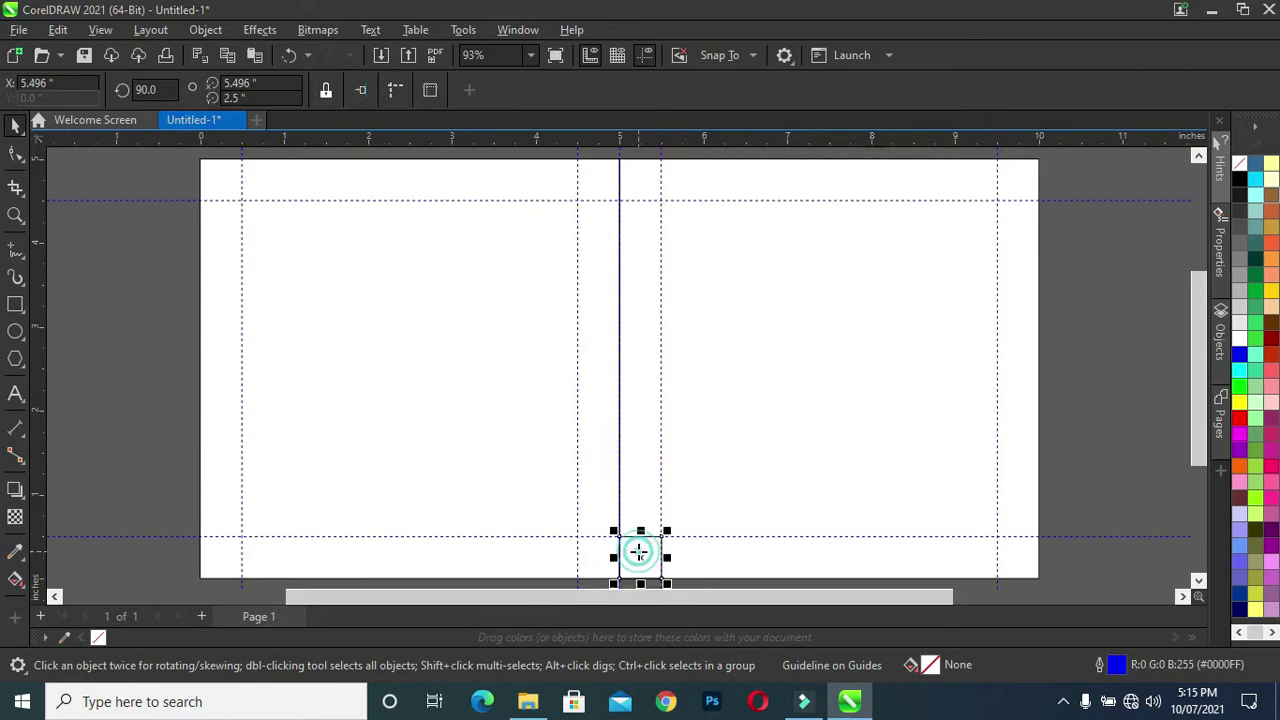
key(Delete)
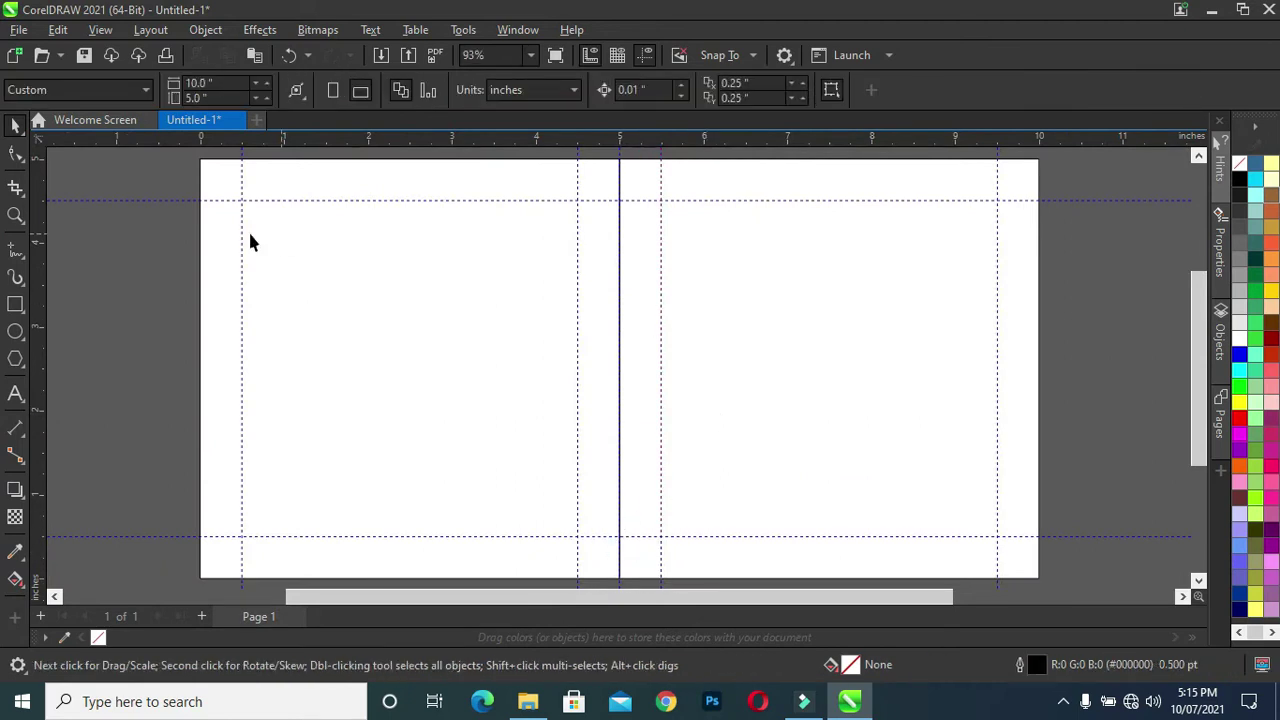
Select all seven guidelines from the Edit menu and lock them in place
click(67, 32)
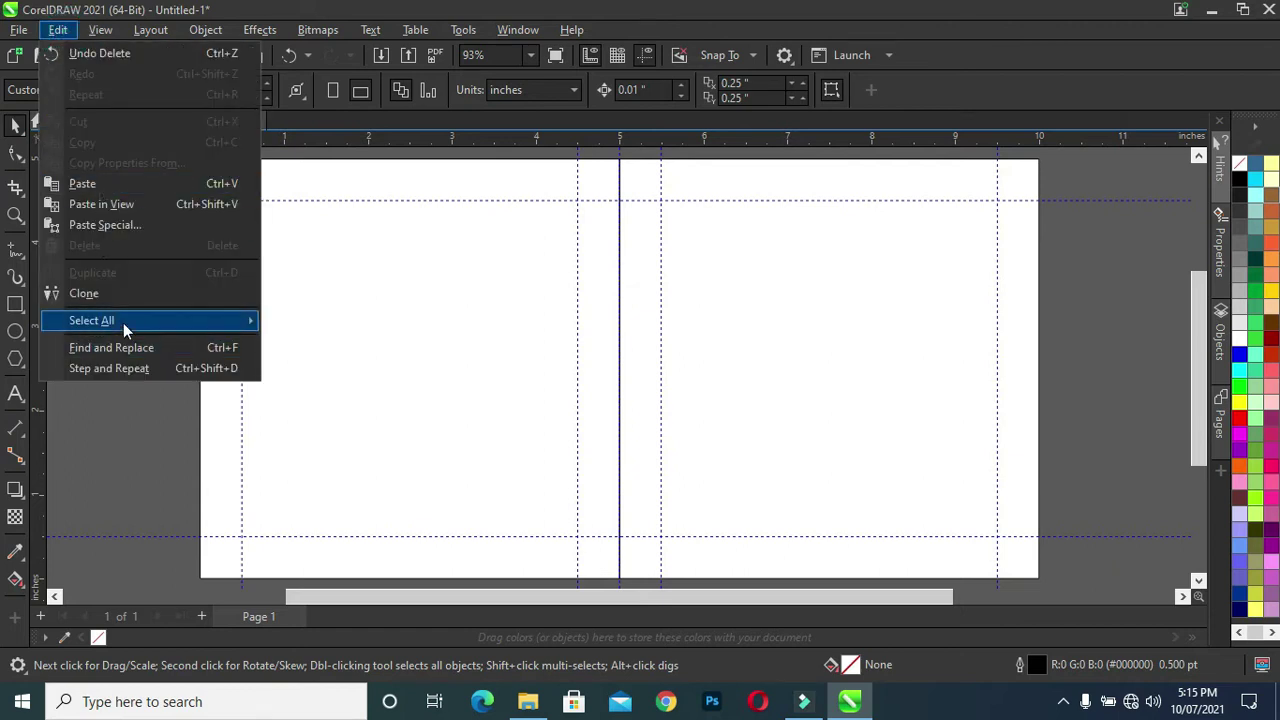
mouse_move(92, 320)
click(320, 365)
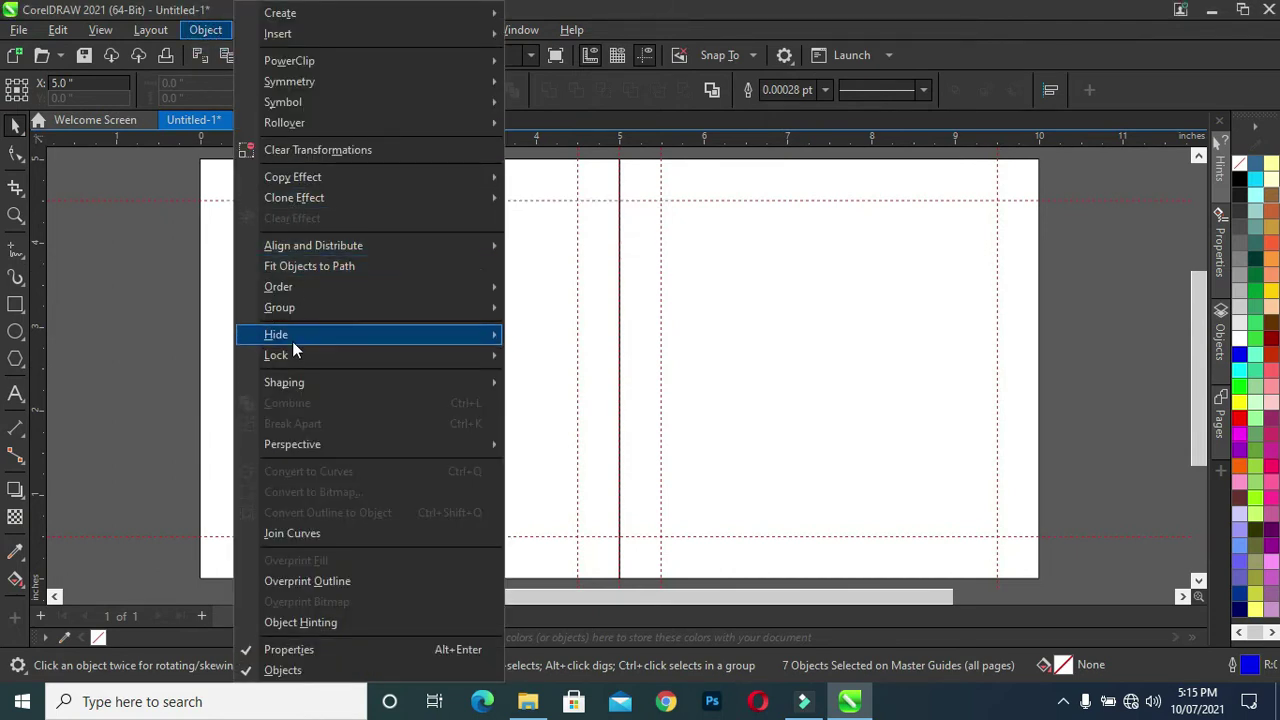
mouse_move(276, 355)
click(548, 358)
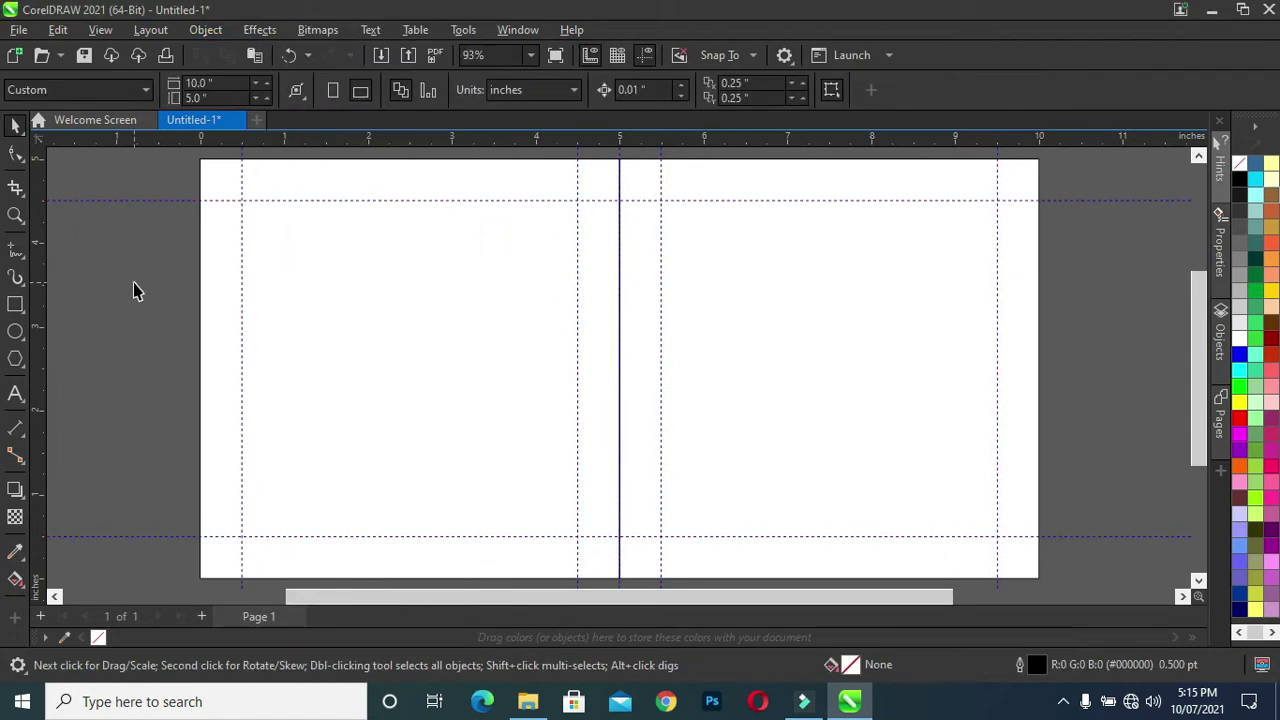
click(297, 305)
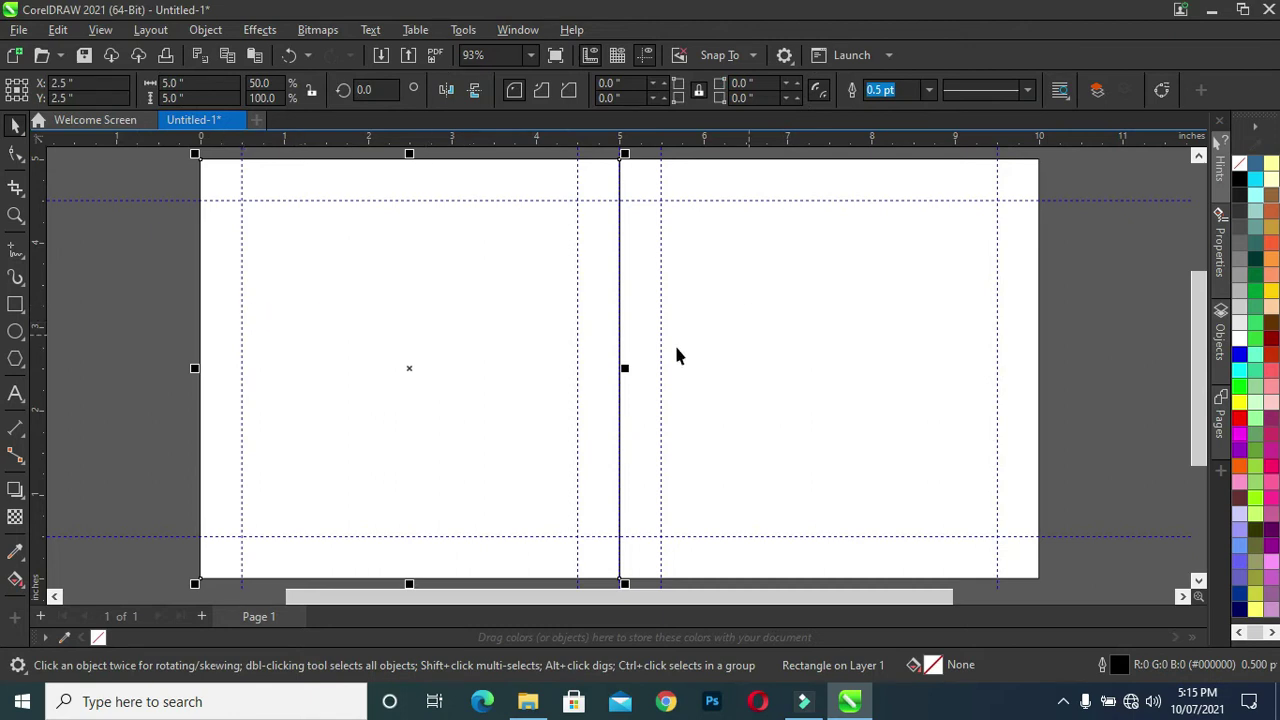
Draw a large circle and position it within the right panel
click(15, 333)
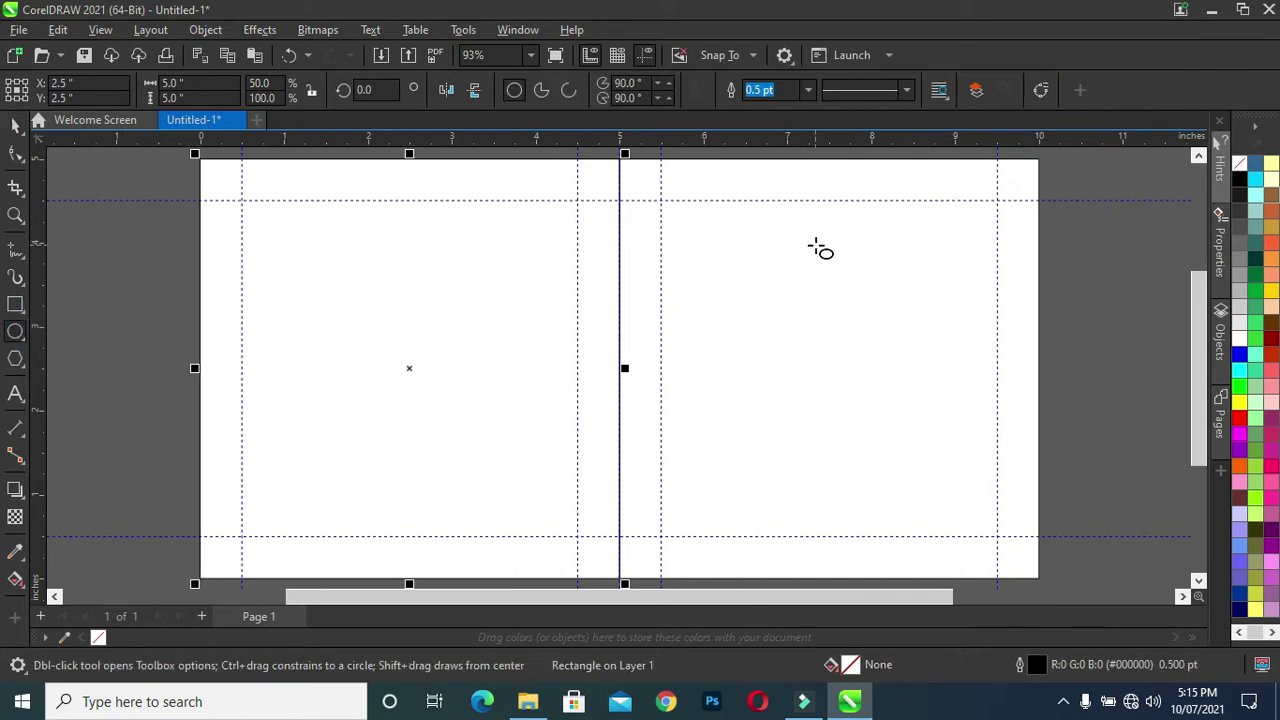
drag(706, 249, 912, 485)
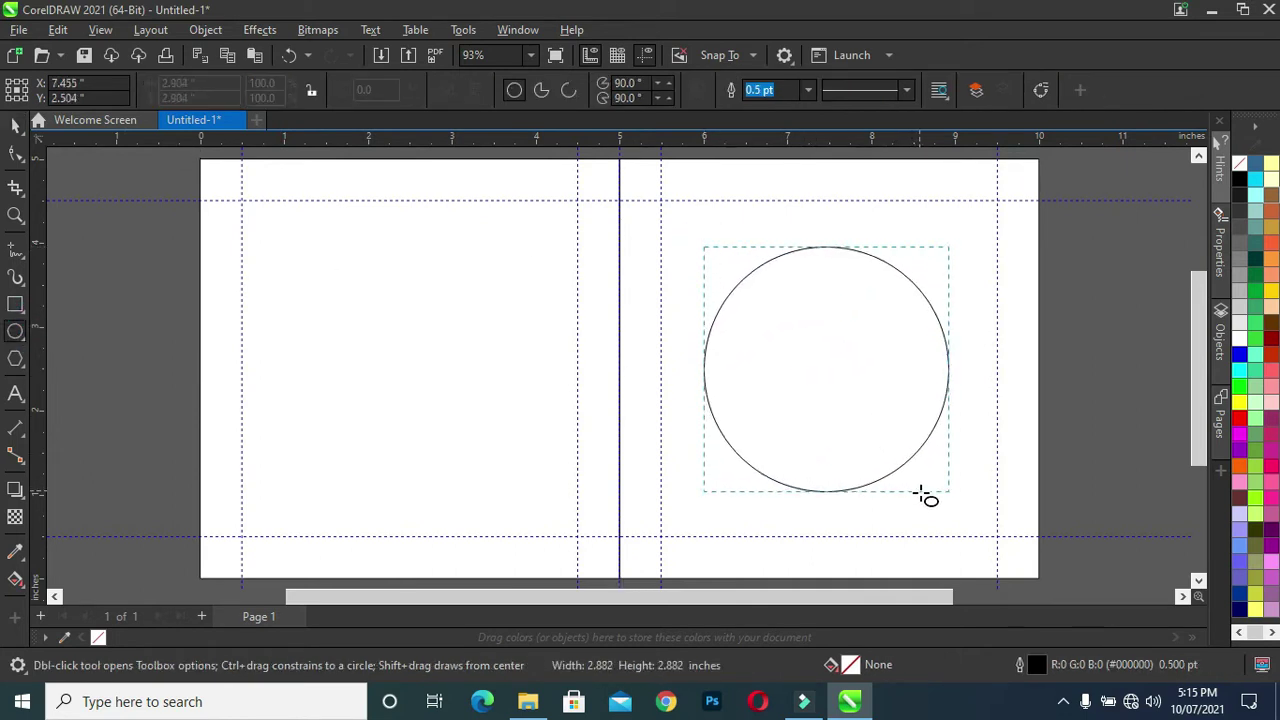
drag(912, 485, 924, 495)
key(space)
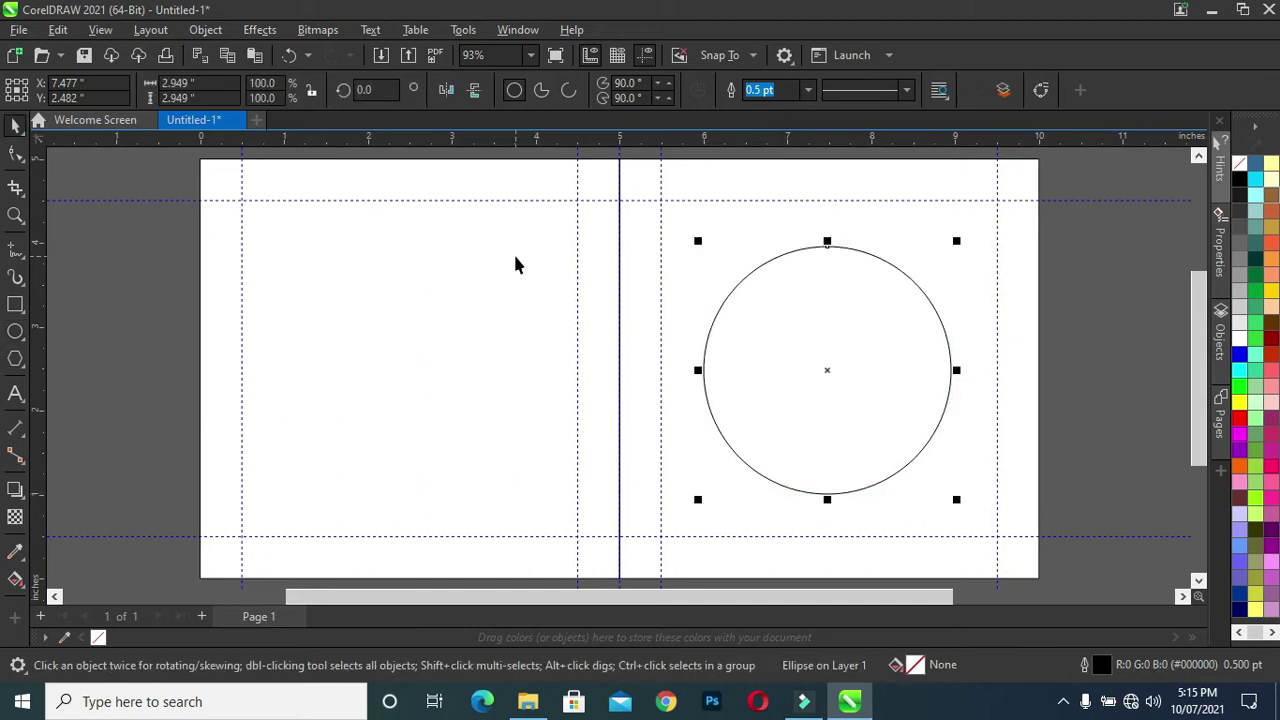
drag(832, 360, 784, 371)
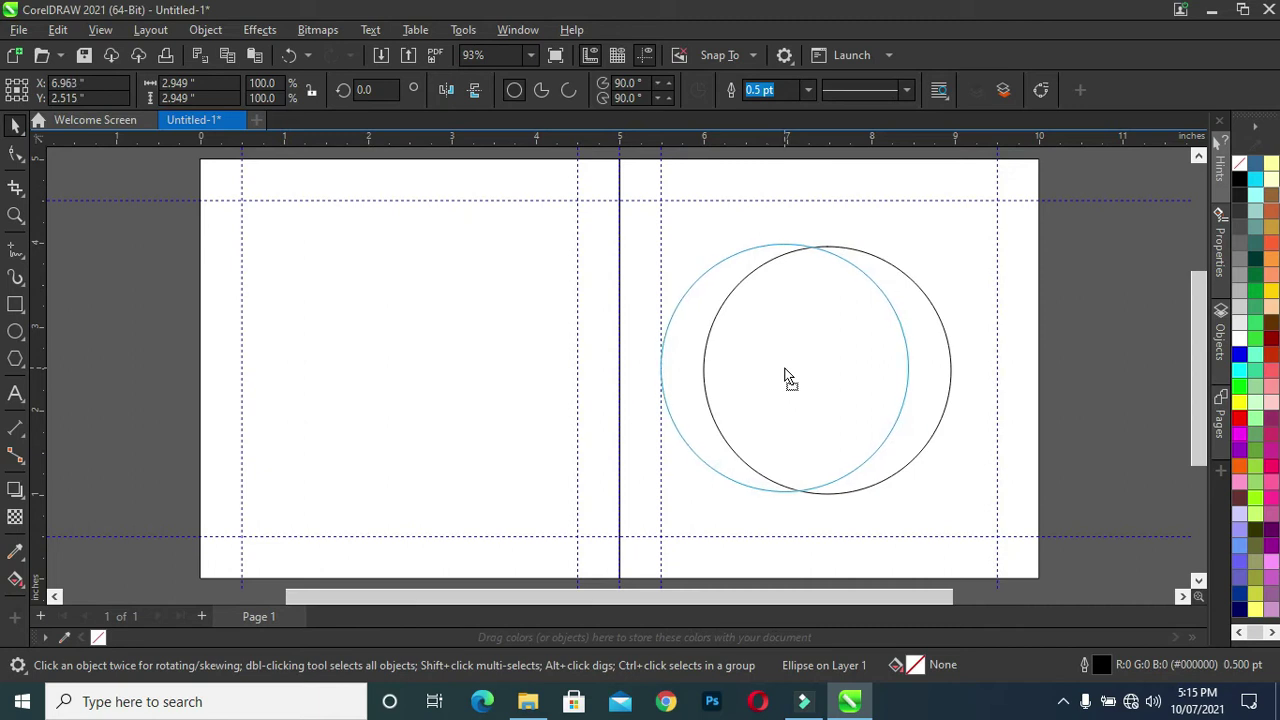
drag(784, 368, 785, 368)
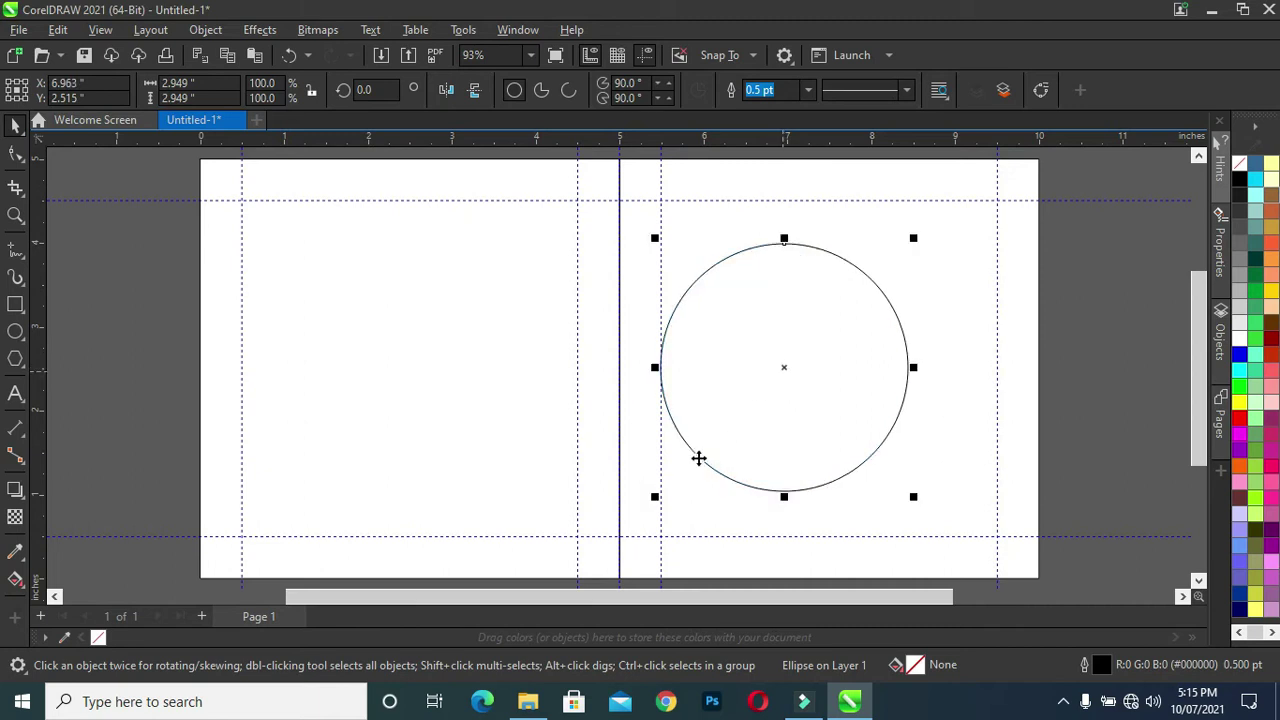
Add two smaller 1.189-inch circle copies at the big circle's upper right and lower left
drag(655, 496, 800, 352)
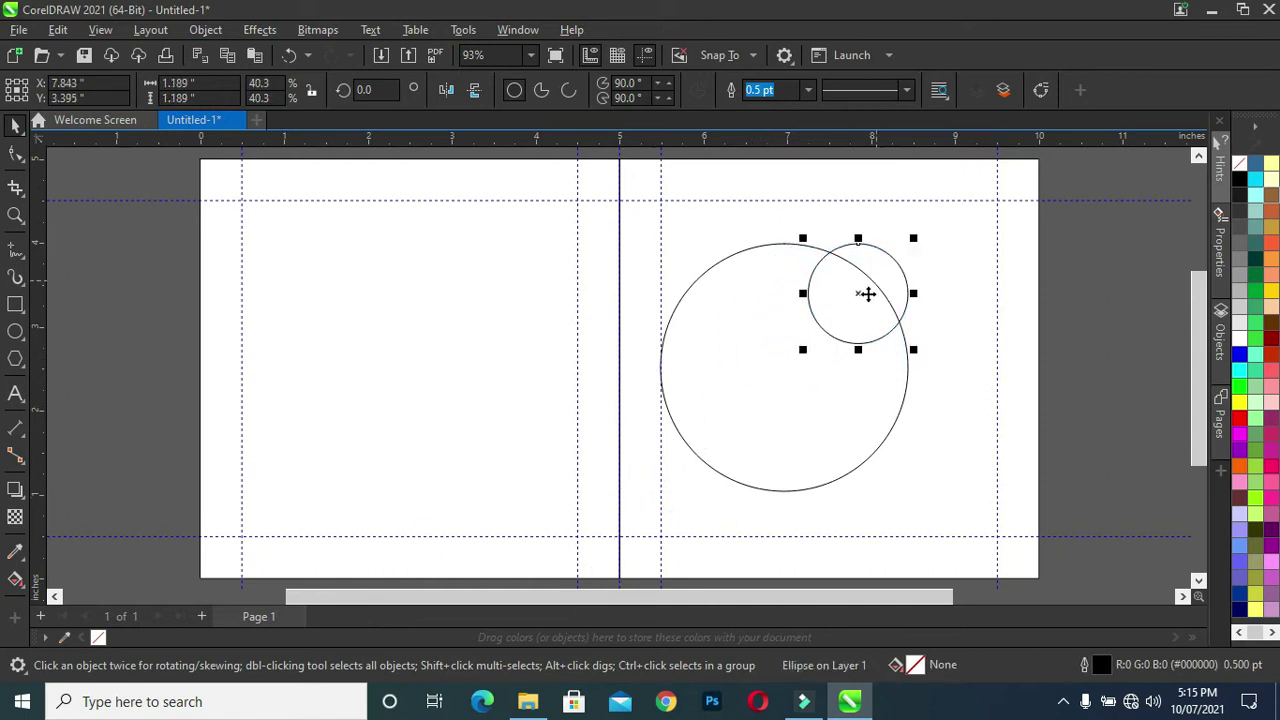
drag(859, 294, 910, 253)
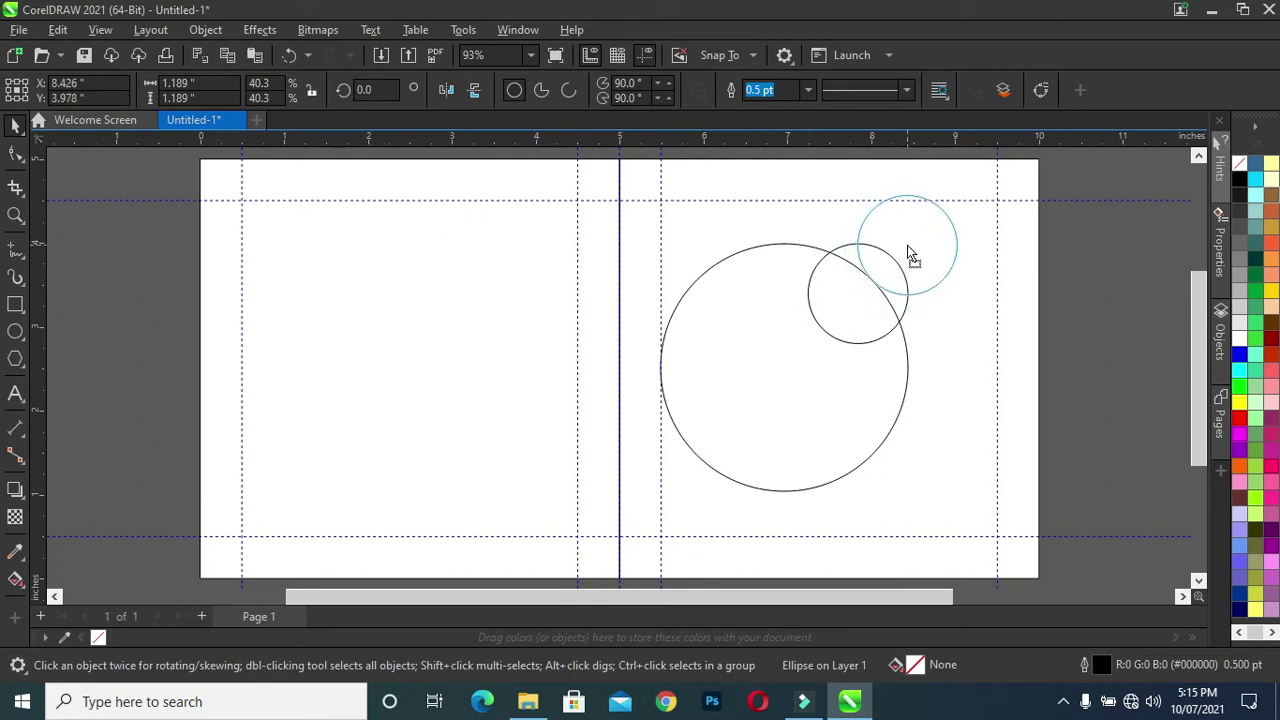
drag(908, 247, 907, 245)
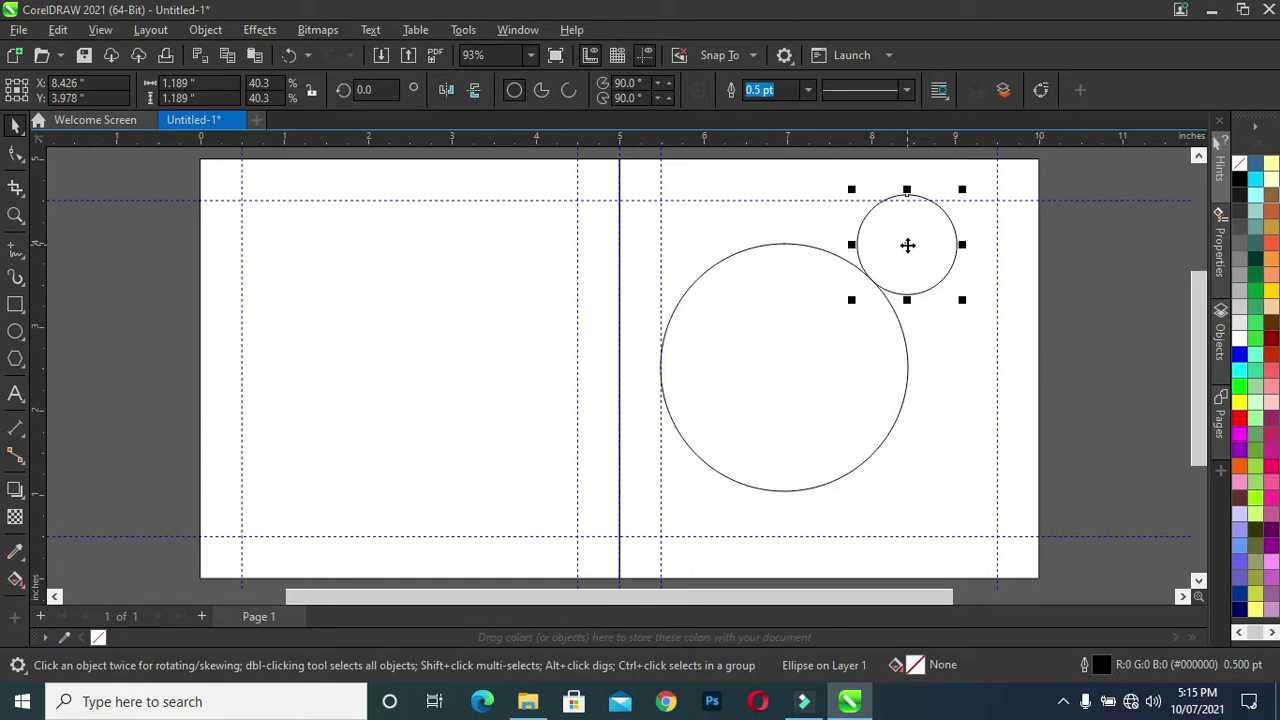
drag(907, 245, 684, 510)
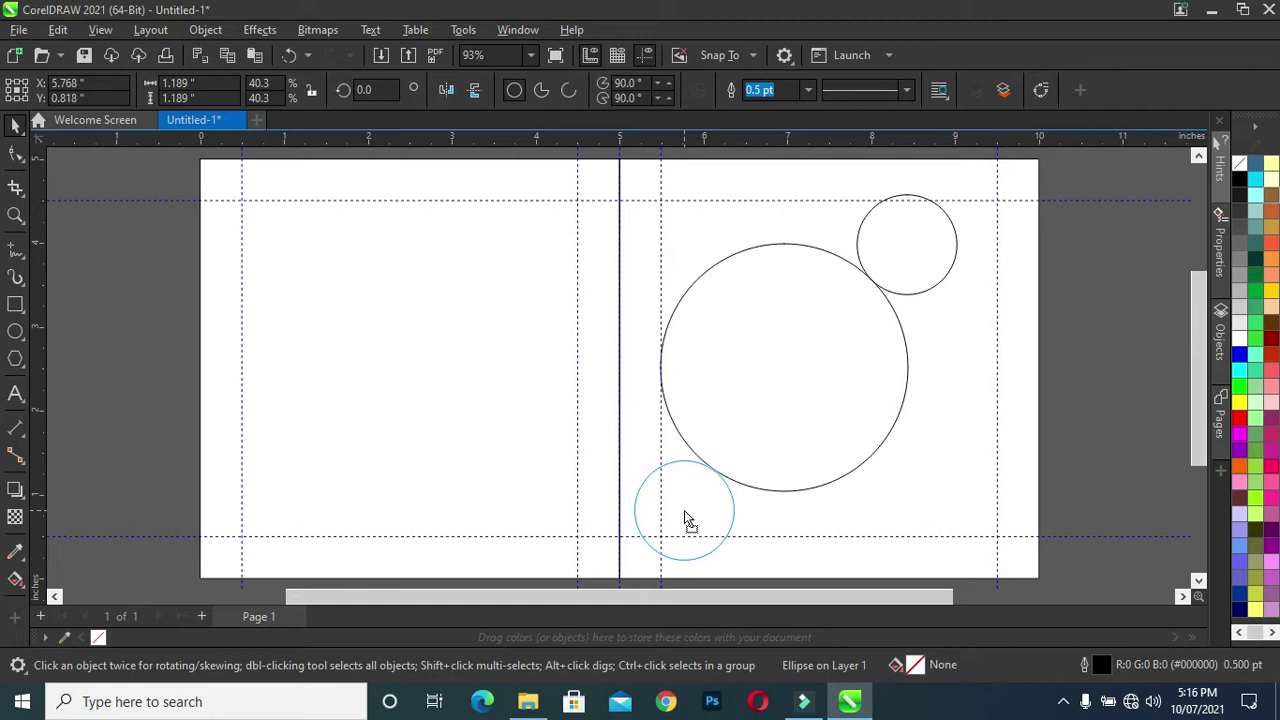
drag(684, 510, 684, 510)
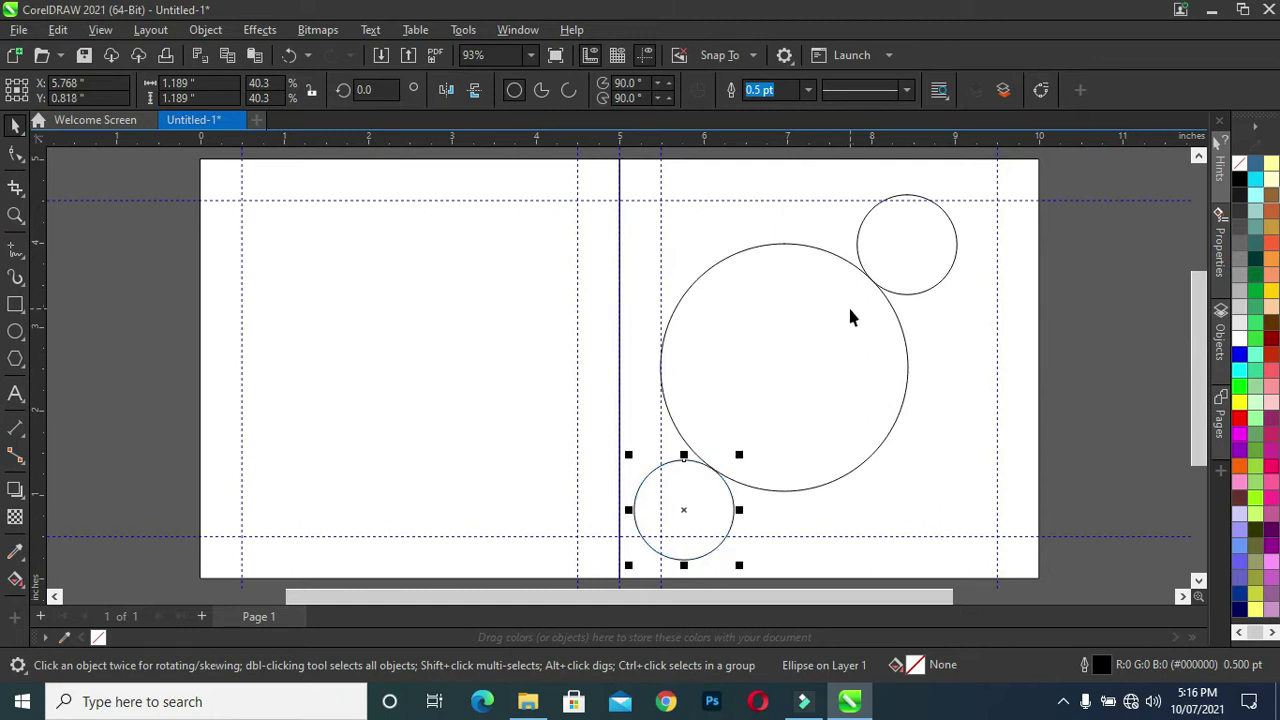
click(908, 216)
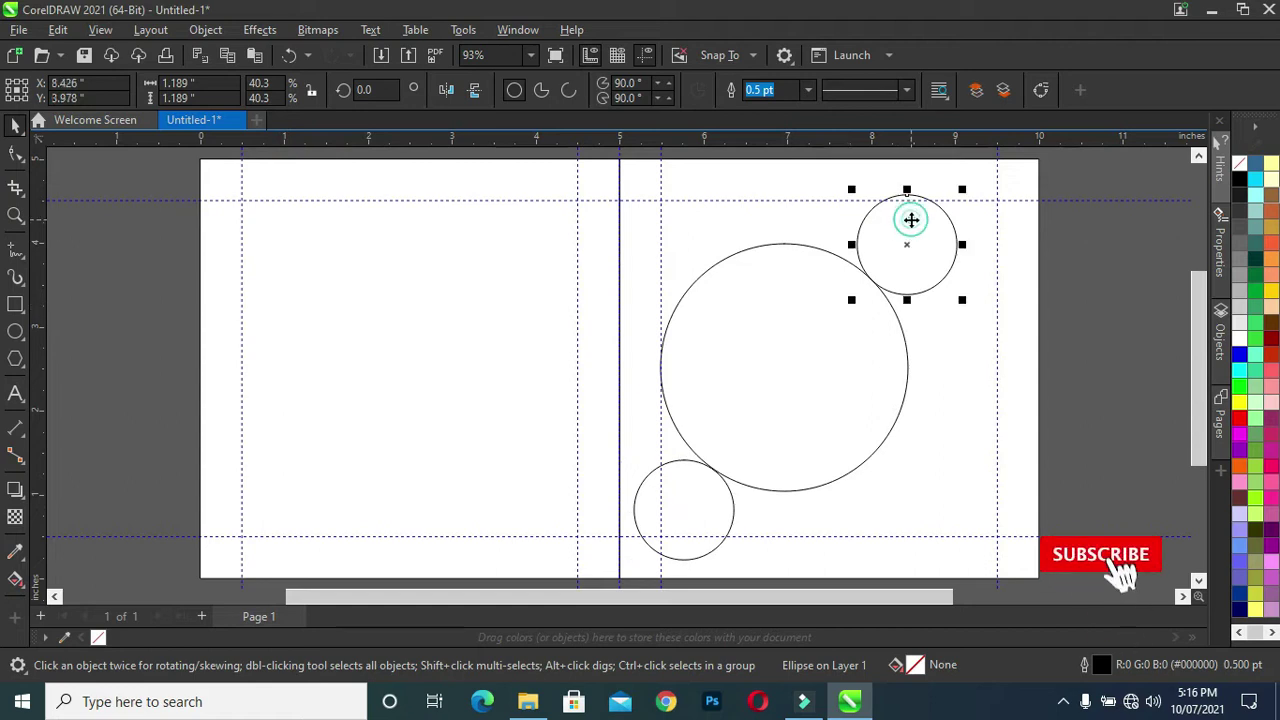
shift+click(840, 360)
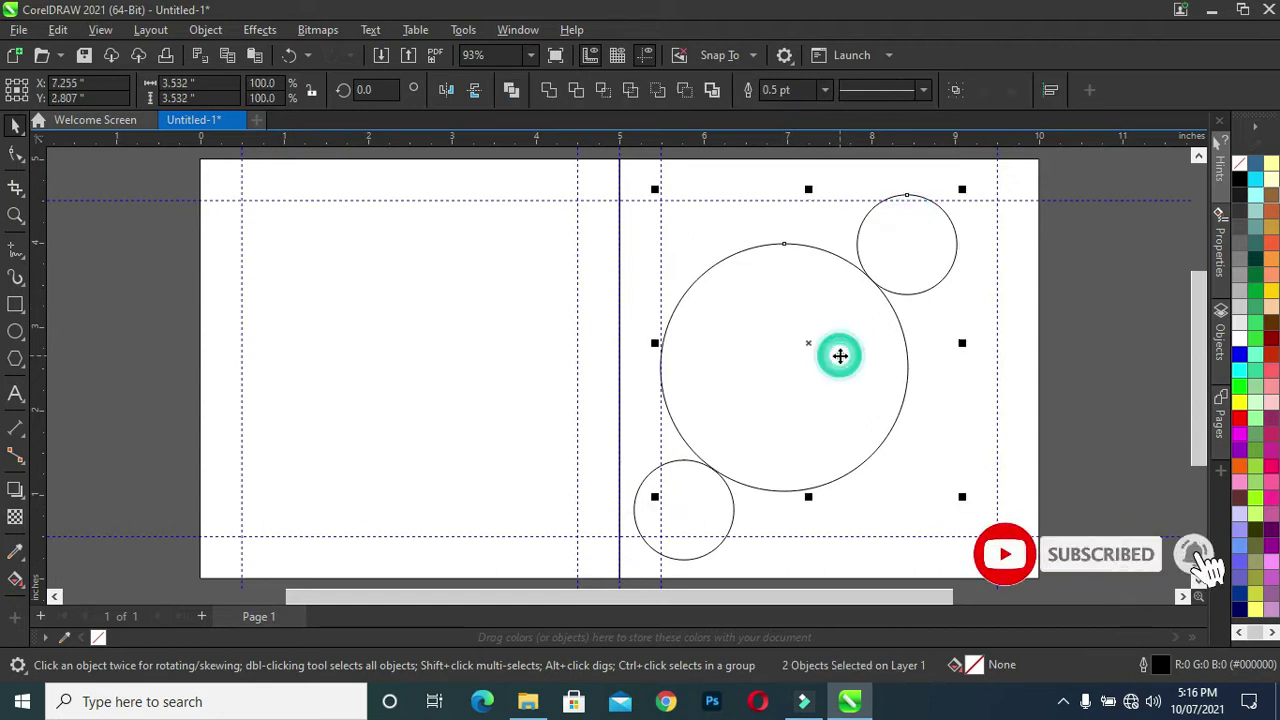
Scale the three circles down together and nudge them up between the right panel's margin guides
shift+click(696, 522)
drag(628, 566, 653, 548)
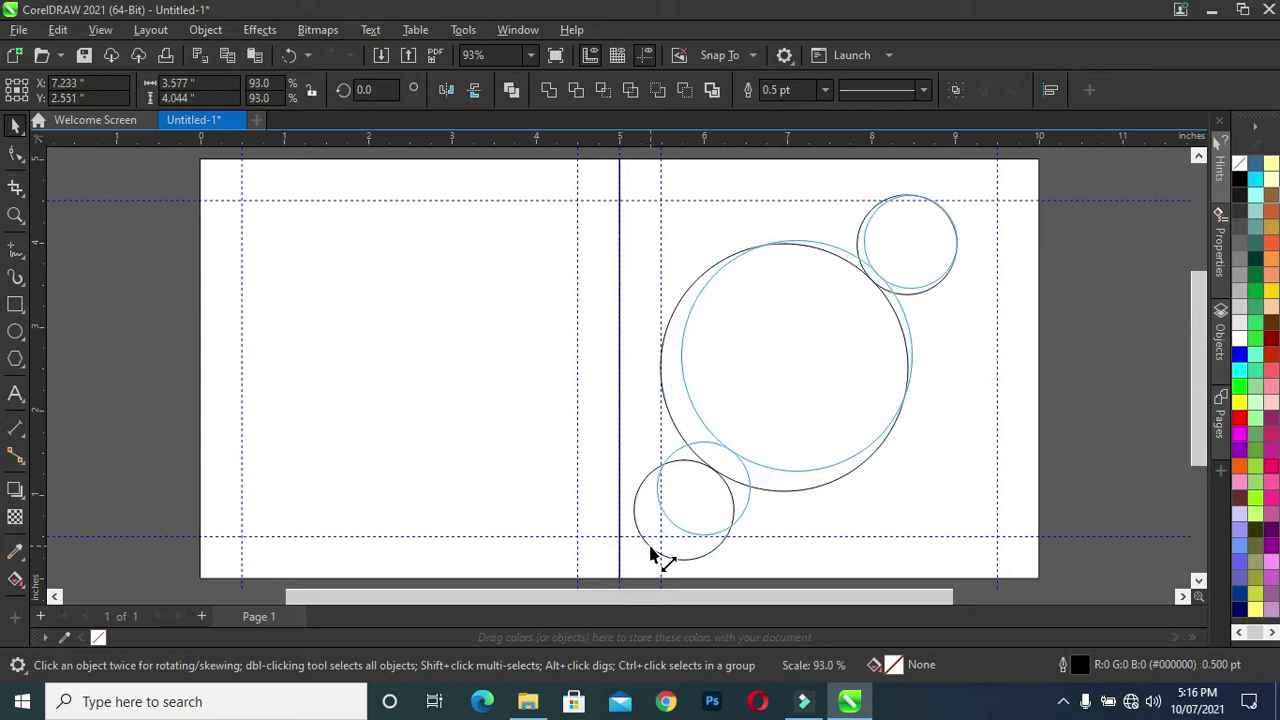
drag(653, 548, 657, 550)
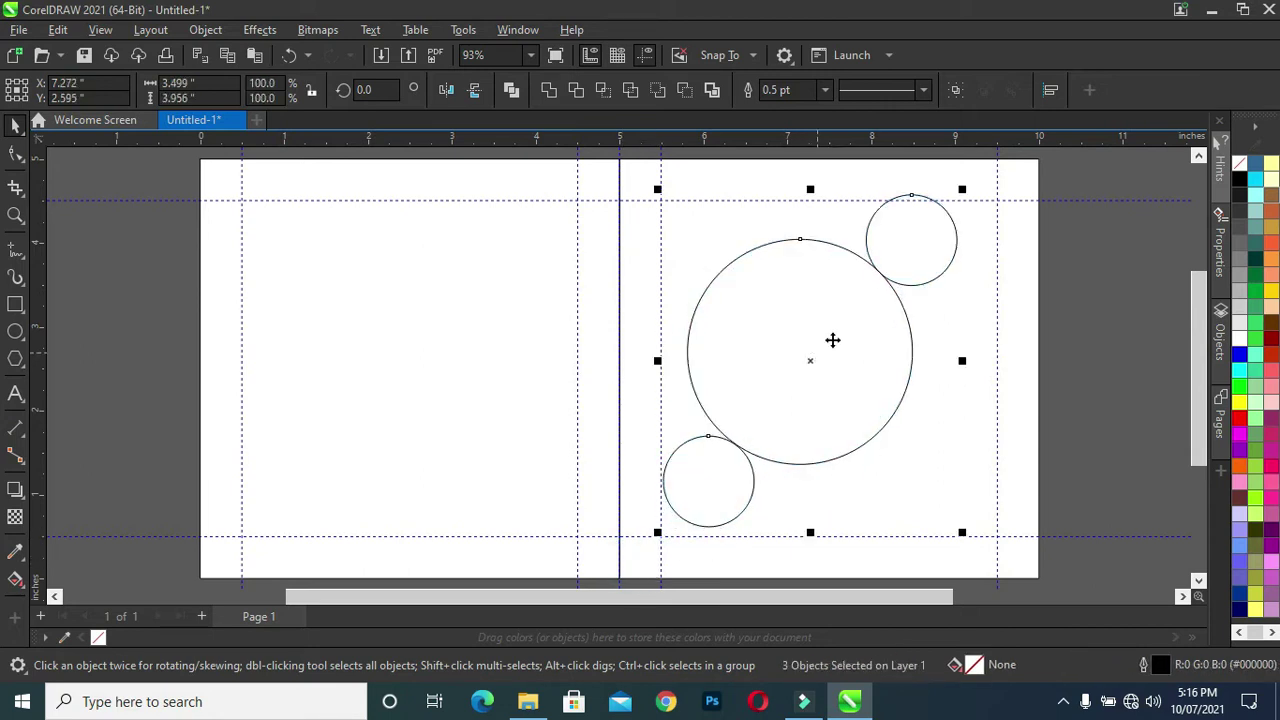
drag(812, 363, 812, 379)
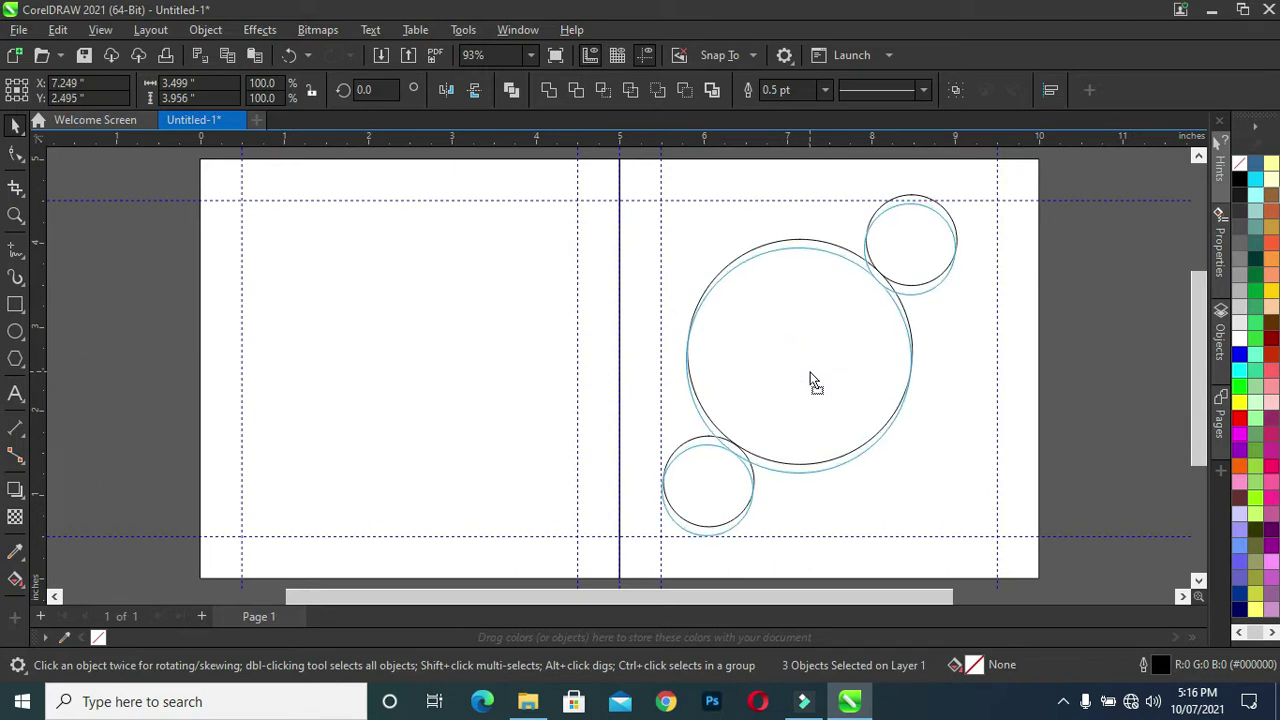
drag(812, 380, 811, 381)
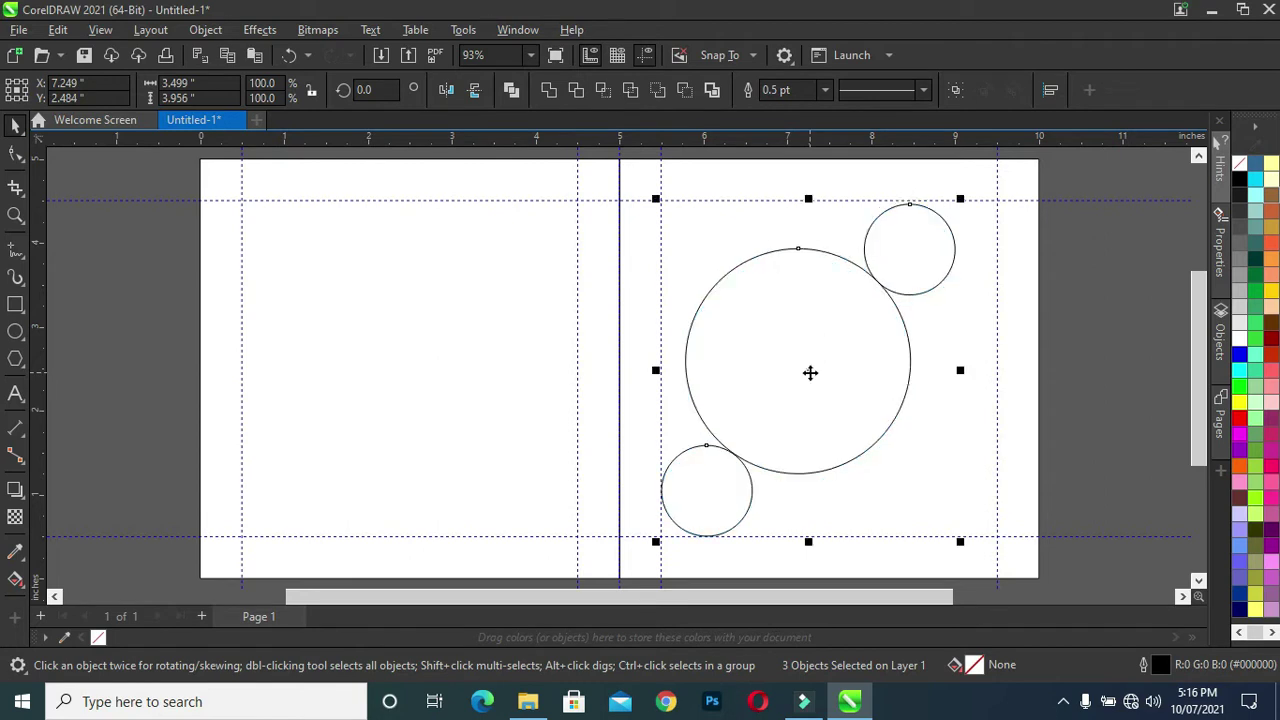
key(ctrl+Up)
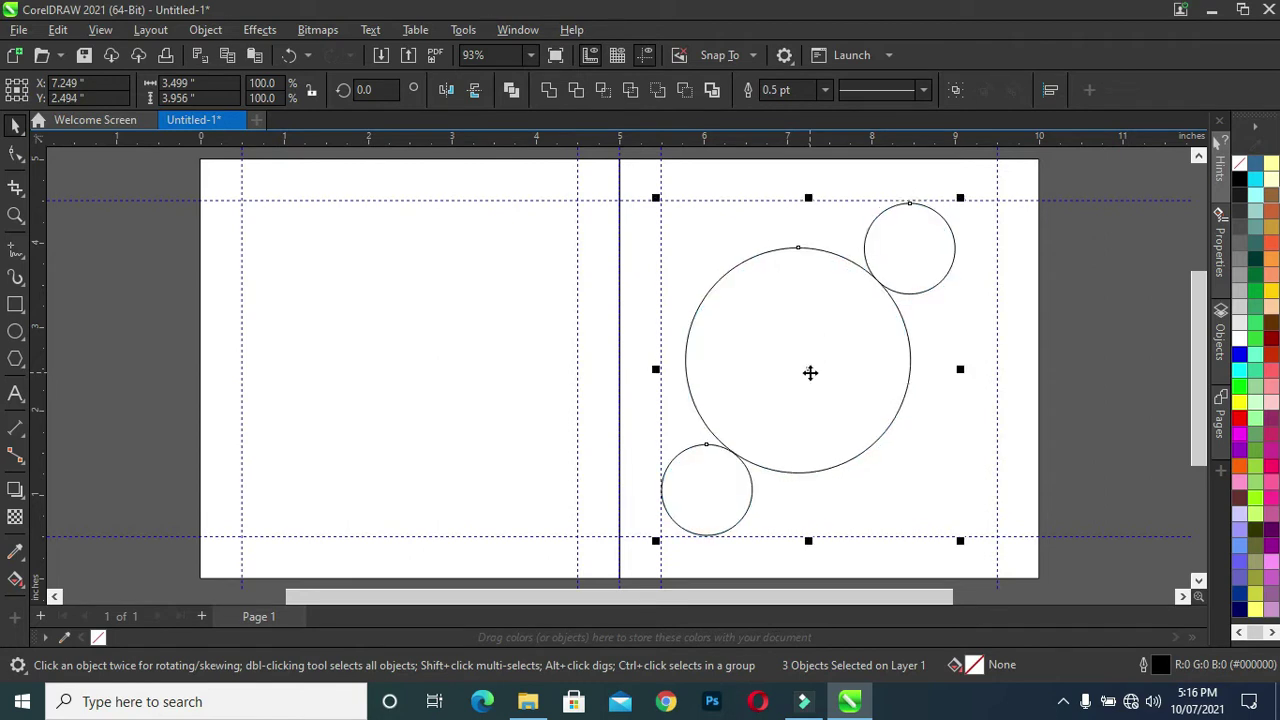
key(ctrl+Up)
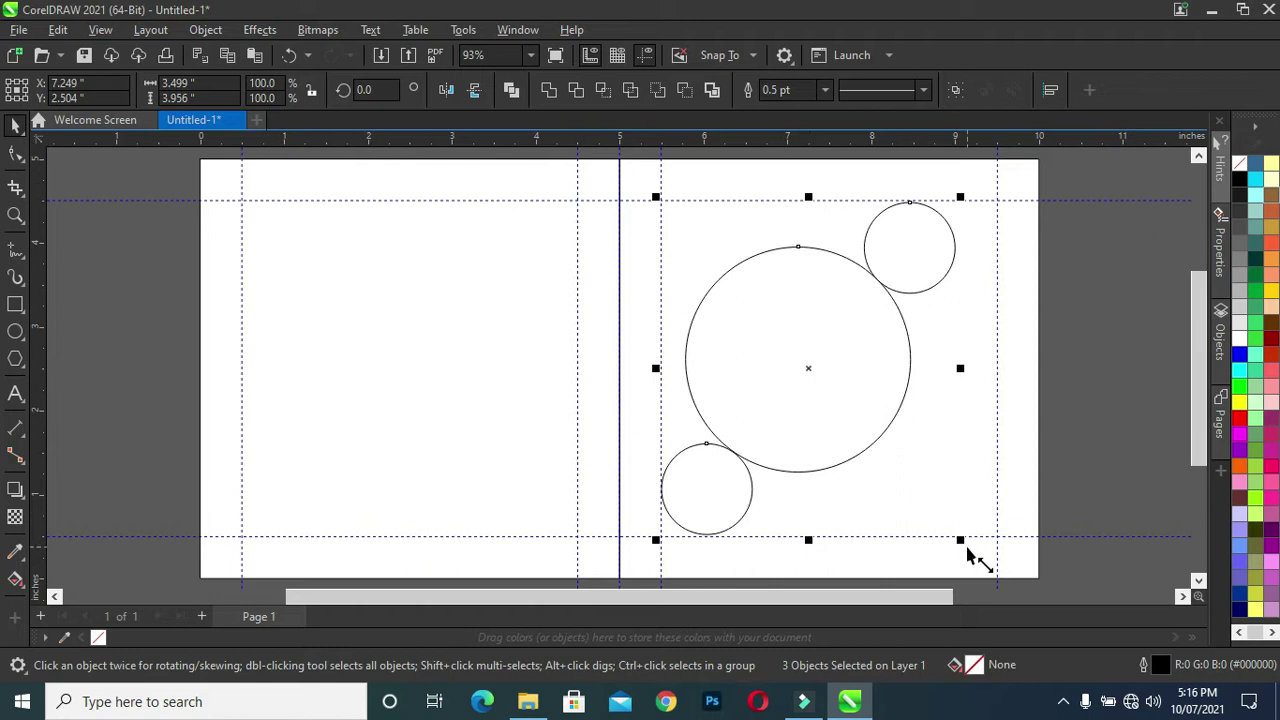
drag(960, 540, 971, 551)
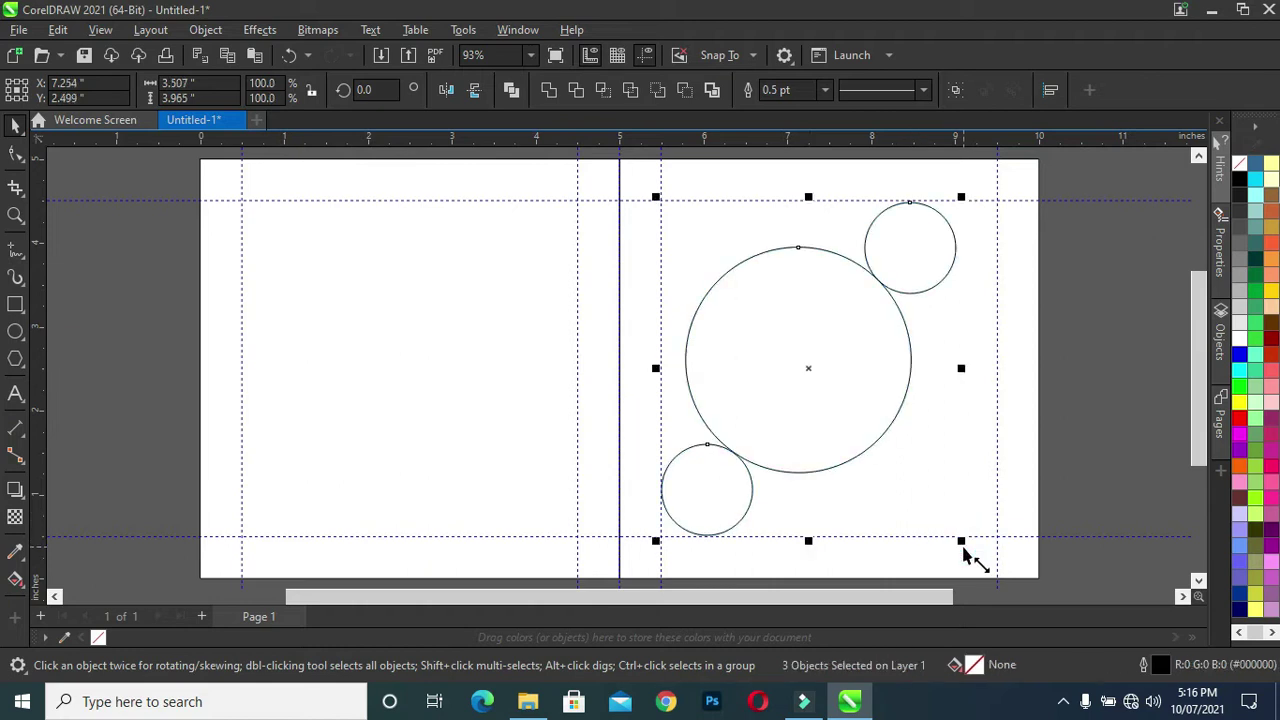
click(1077, 395)
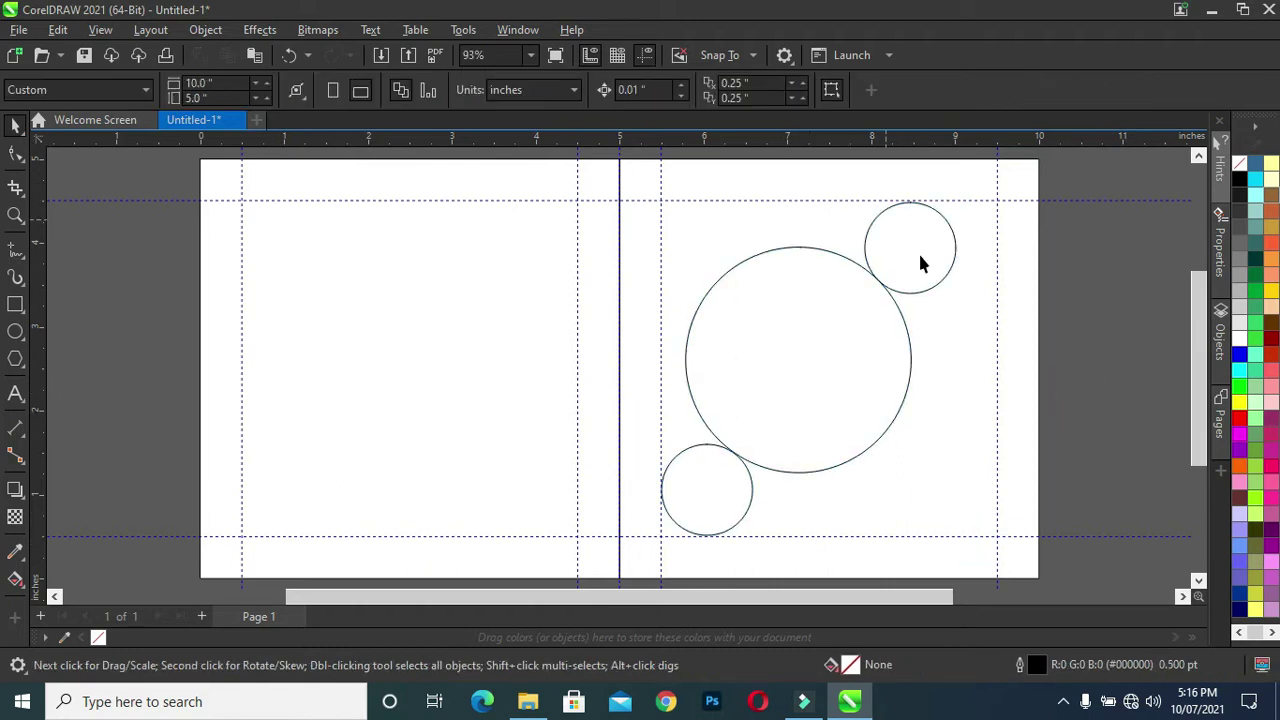
Make a slightly smaller concentric copy inside the top-right small circle
scroll(968, 286, up, 2)
scroll(965, 280, up, 2)
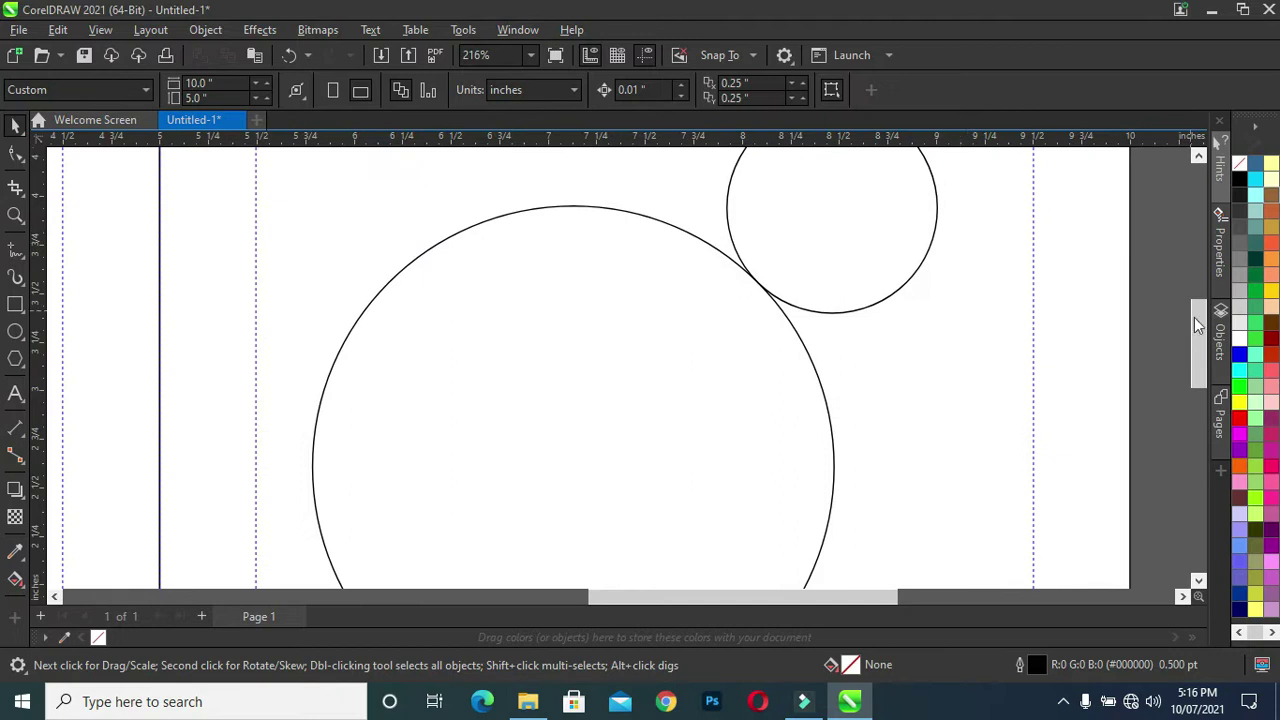
drag(1198, 345, 1198, 325)
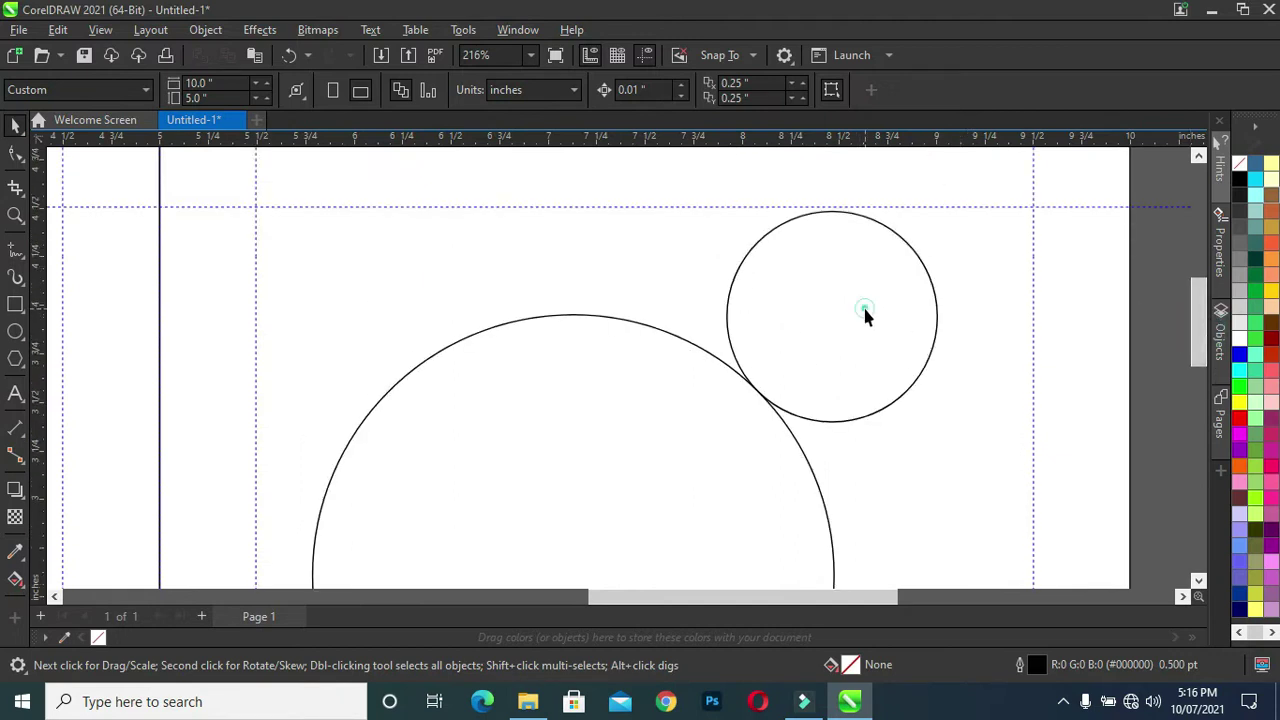
click(920, 374)
drag(943, 429, 914, 410)
Replace the lower-left circle with a copy of the concentric small-circle pair
scroll(1024, 392, down, 2)
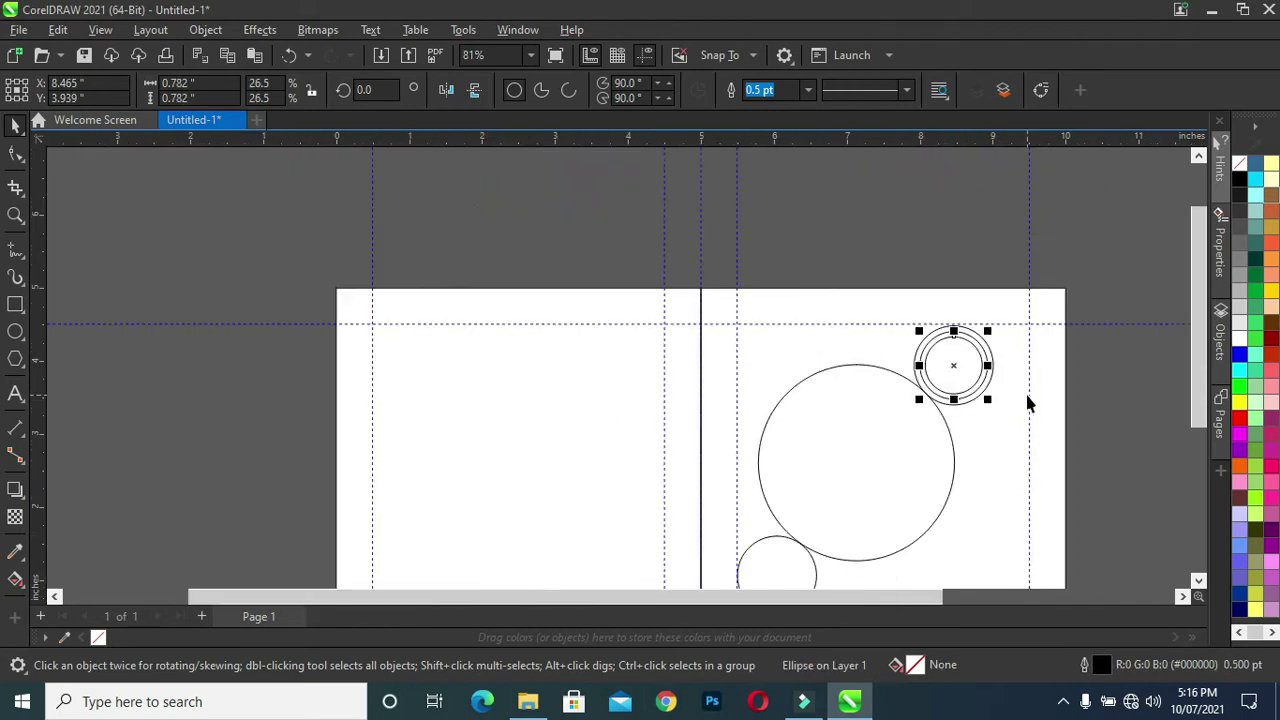
scroll(1026, 400, down, 1)
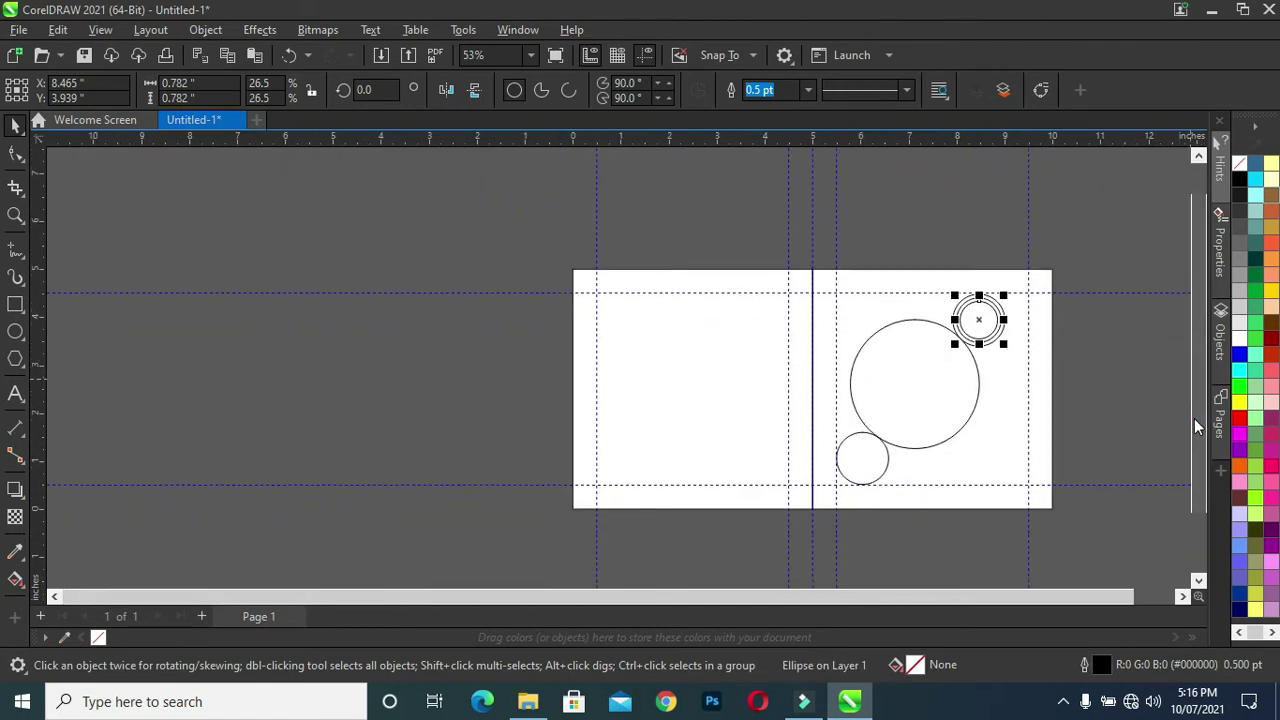
drag(1194, 386, 1194, 428)
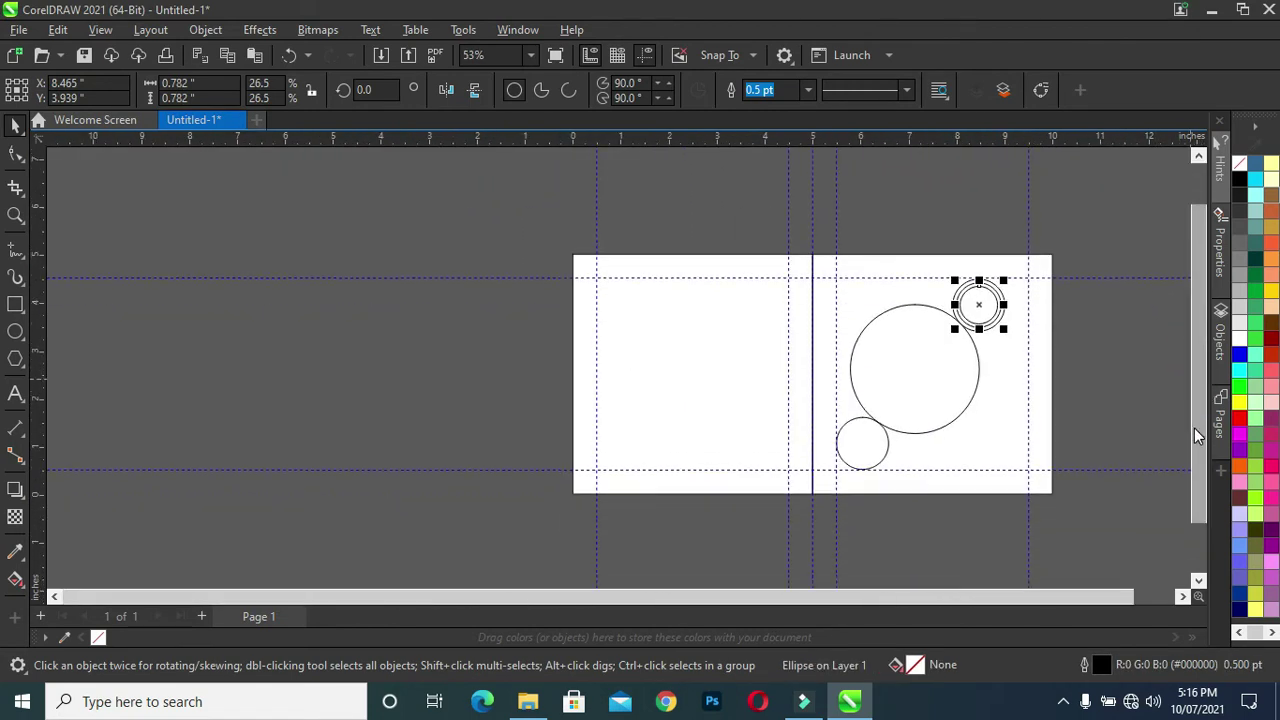
click(866, 450)
key(Delete)
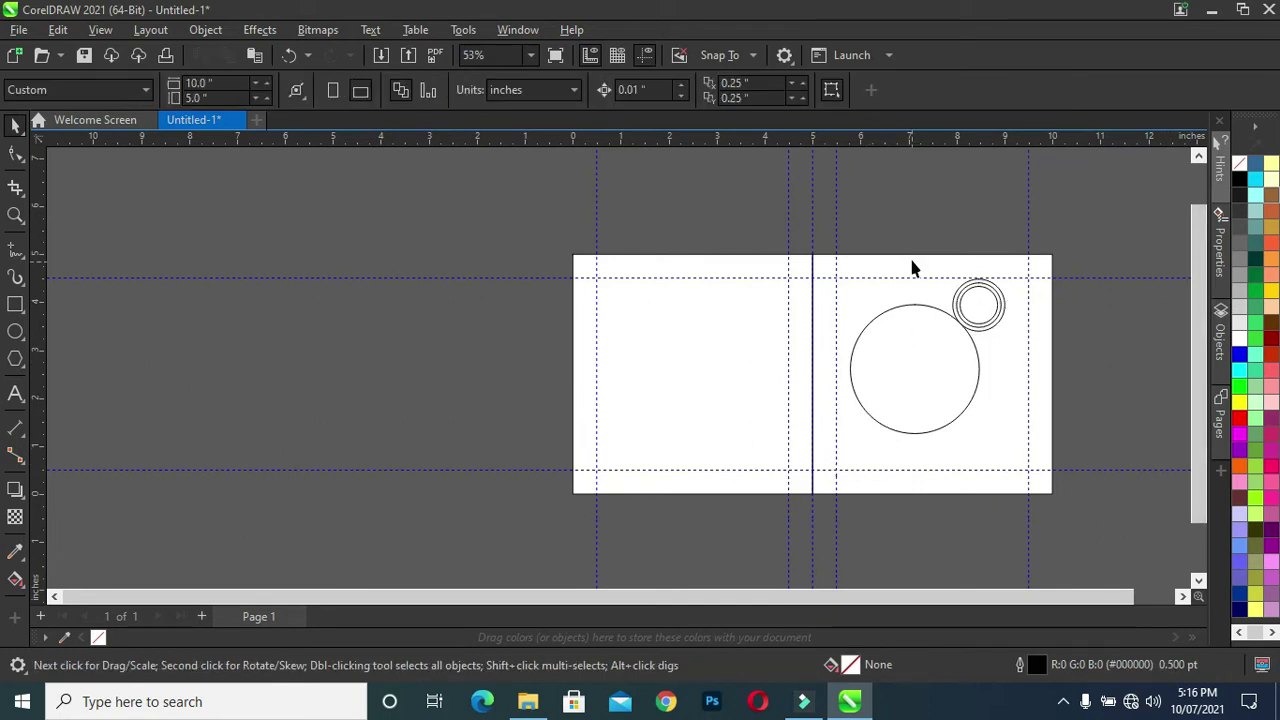
drag(907, 237, 1037, 395)
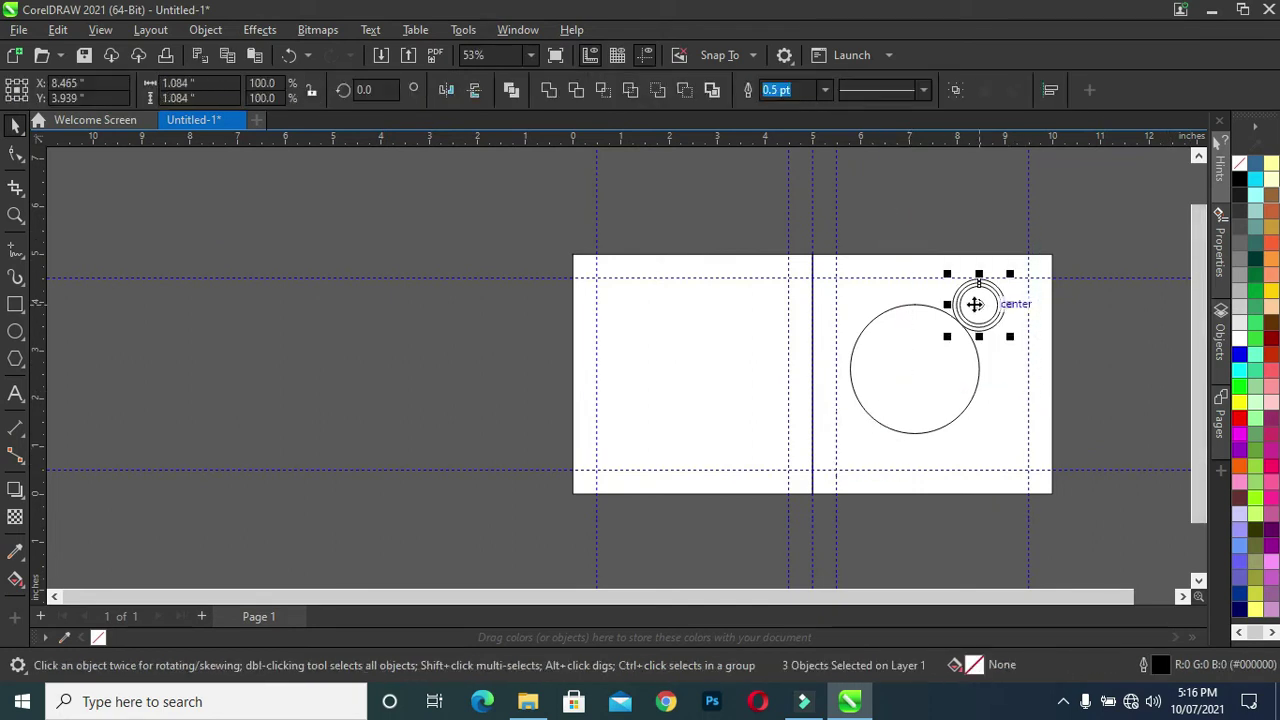
scroll(977, 304, up, 2)
scroll(977, 304, up, 1)
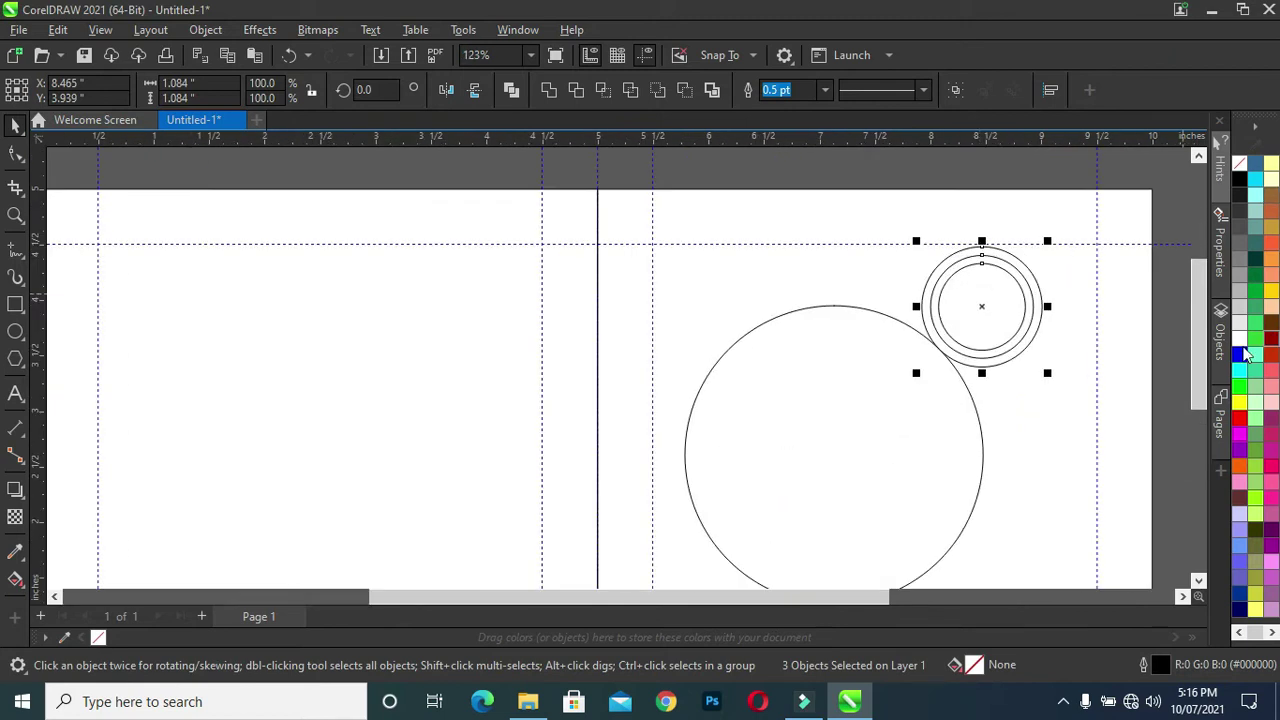
drag(1203, 341, 1208, 375)
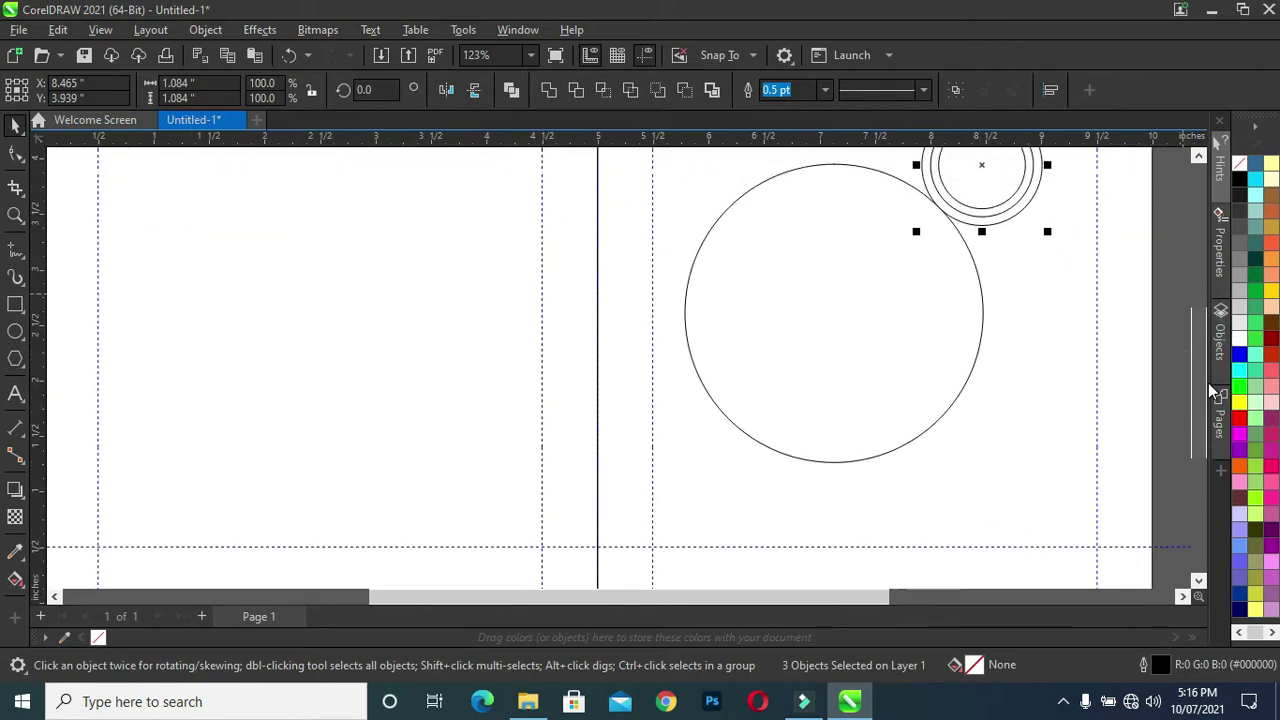
mouse_move(982, 183)
mouse_down()
mouse_move(785, 437)
mouse_move(714, 506)
mouse_up()
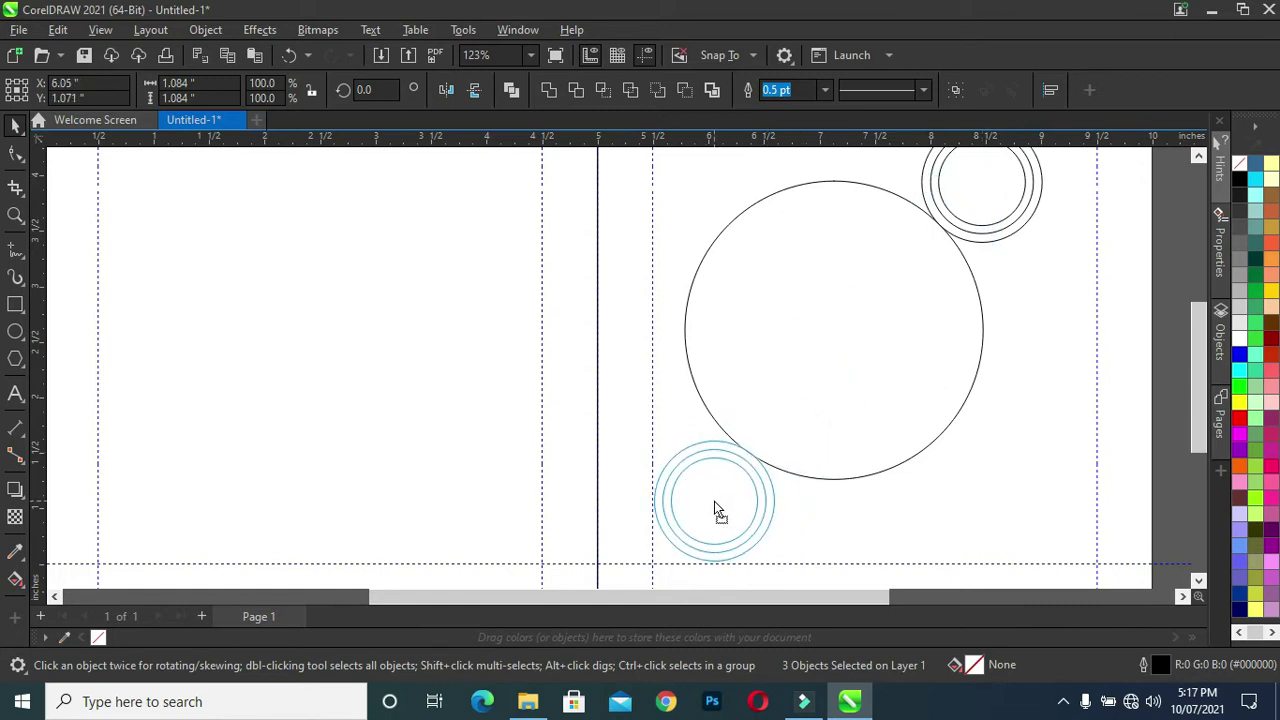
drag(714, 501, 714, 502)
Add a slightly smaller concentric copy inside the big circle, then zoom out to the whole card
click(829, 380)
drag(988, 486, 983, 493)
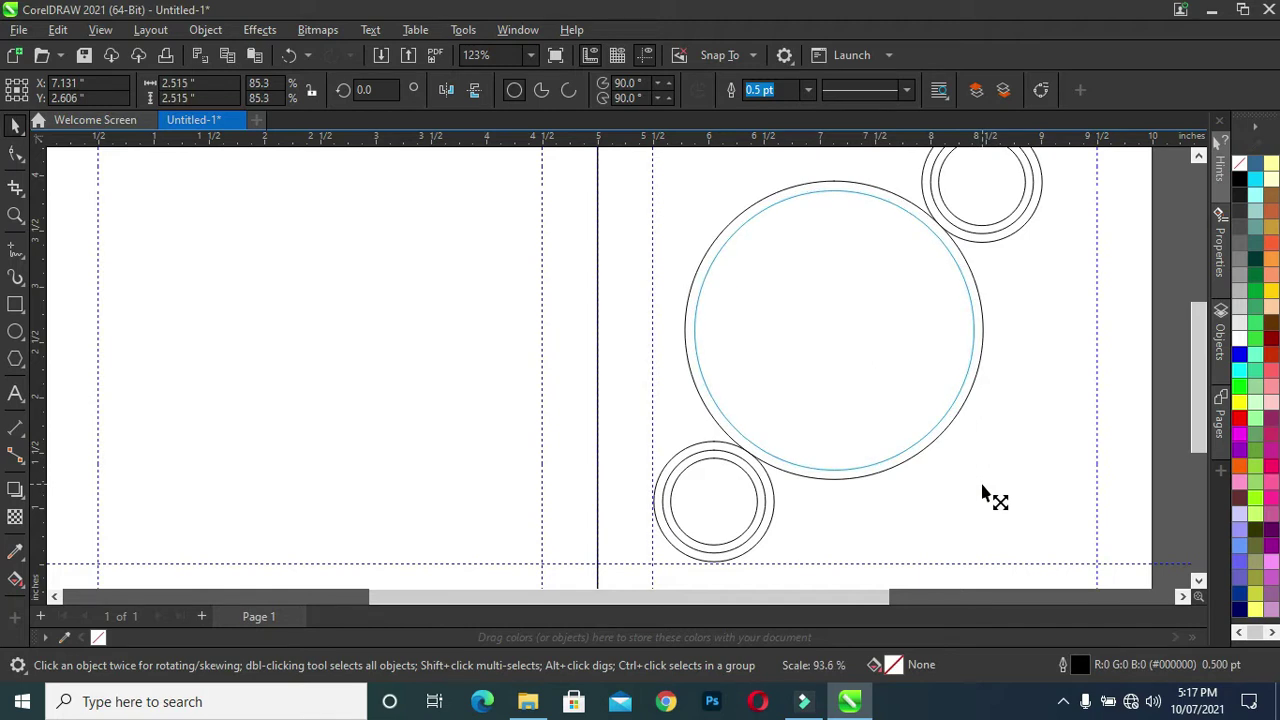
drag(982, 491, 983, 490)
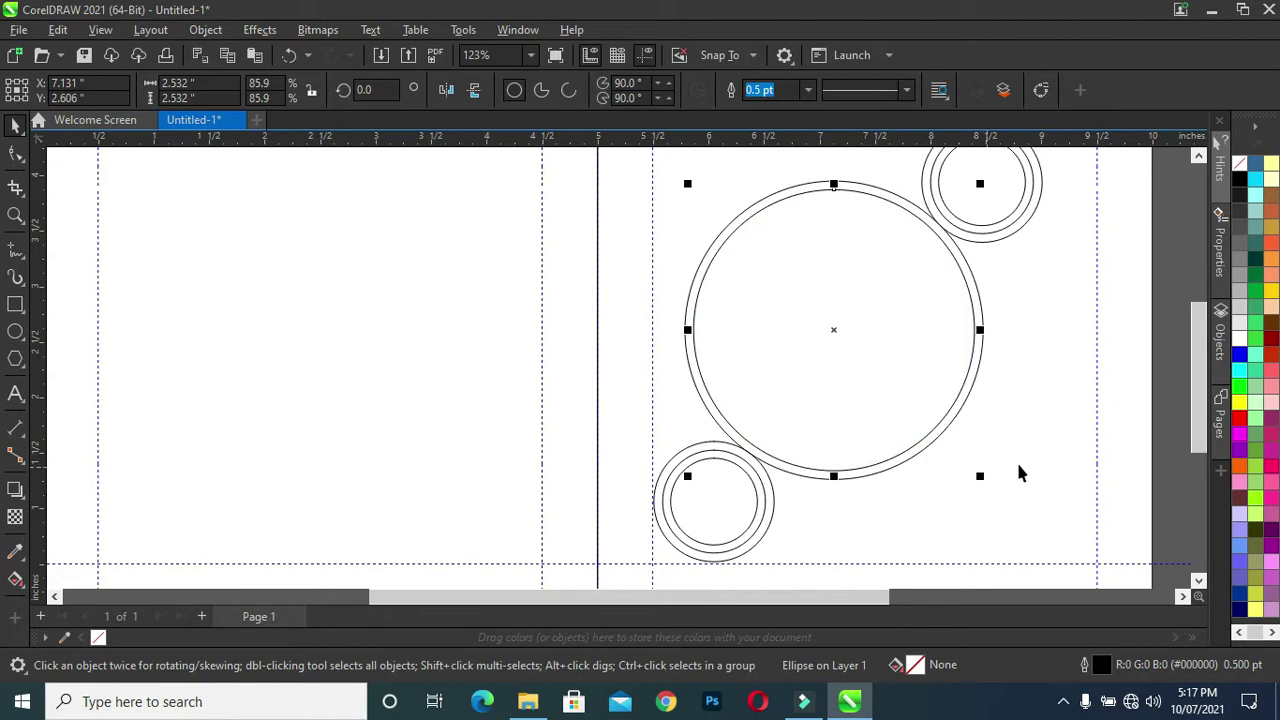
click(1019, 466)
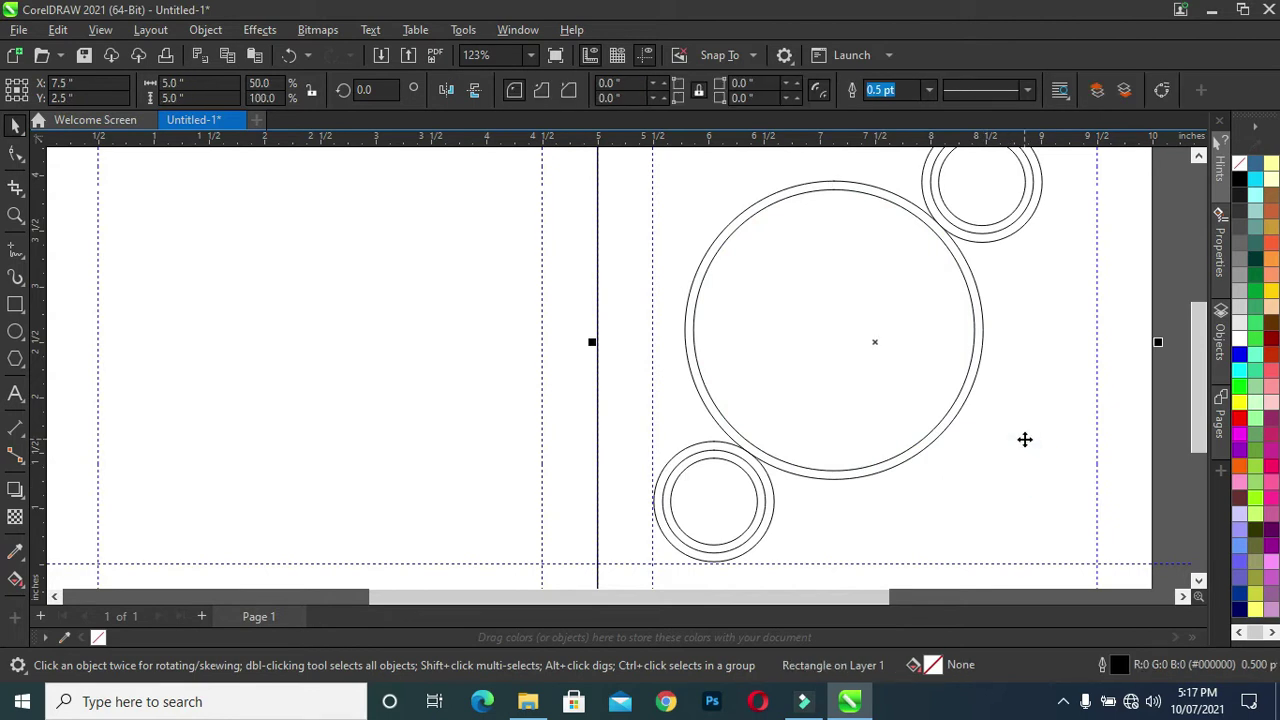
scroll(1024, 439, down, 1)
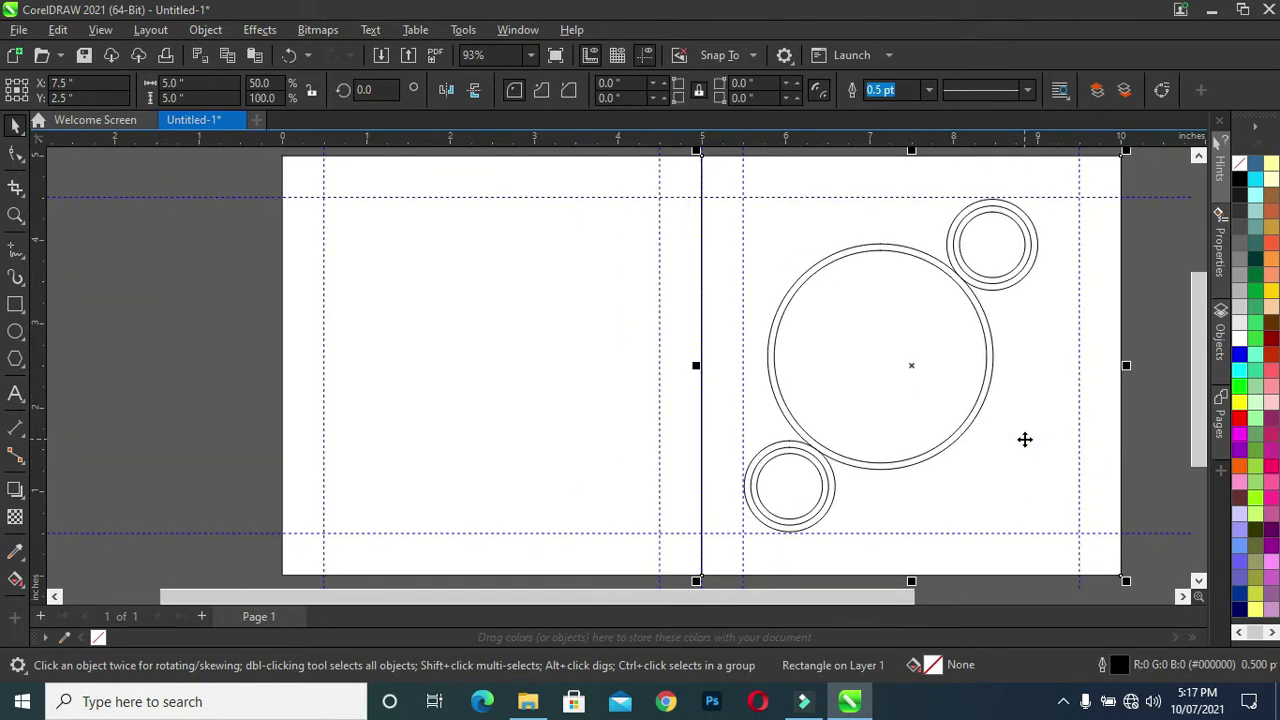
scroll(1024, 439, down, 1)
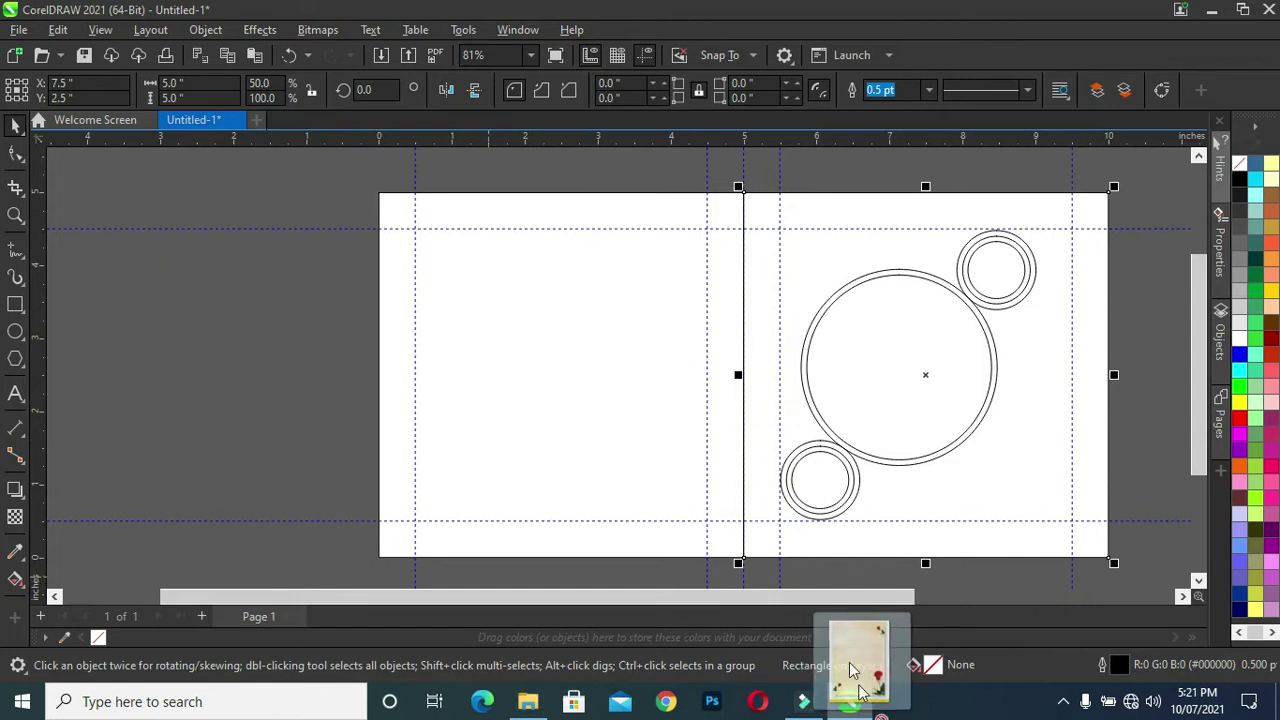
scroll(250, 400, down, 1)
drag(250, 400, 209, 315)
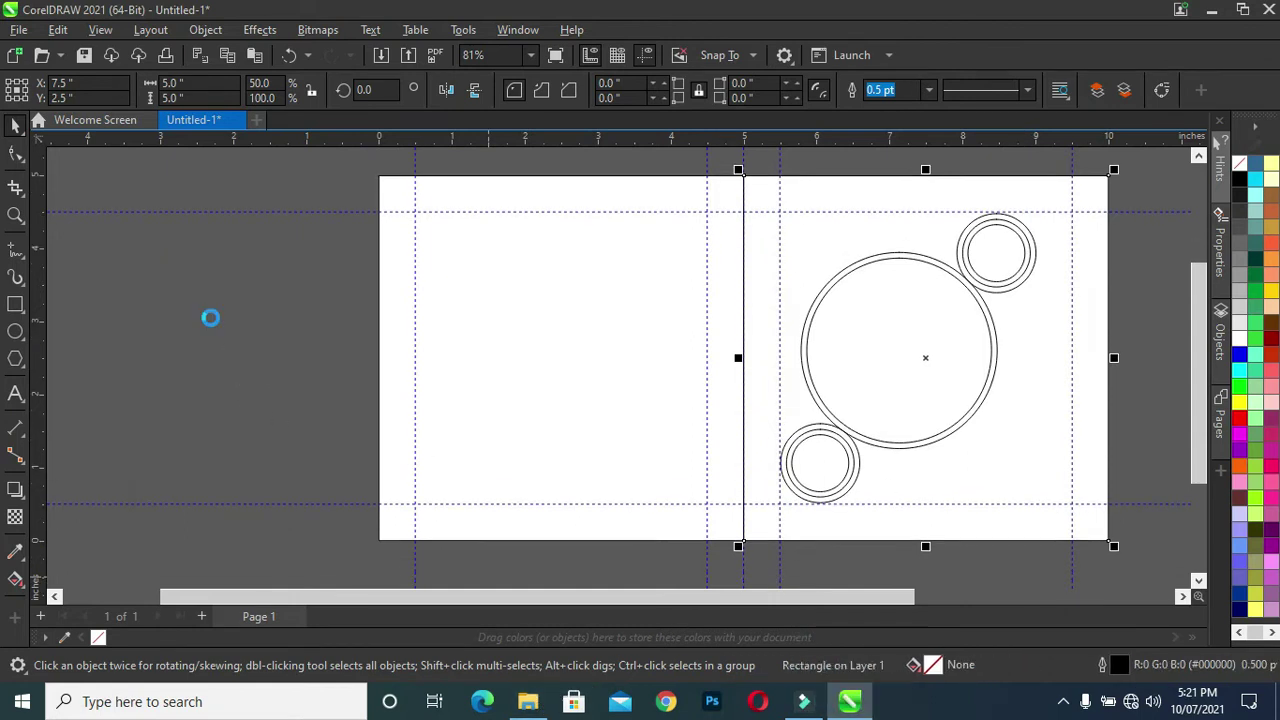
Shrink the rose background image to 63.2% and place it beside the card's left panel
scroll(237, 349, down, 4)
scroll(237, 349, down, 1)
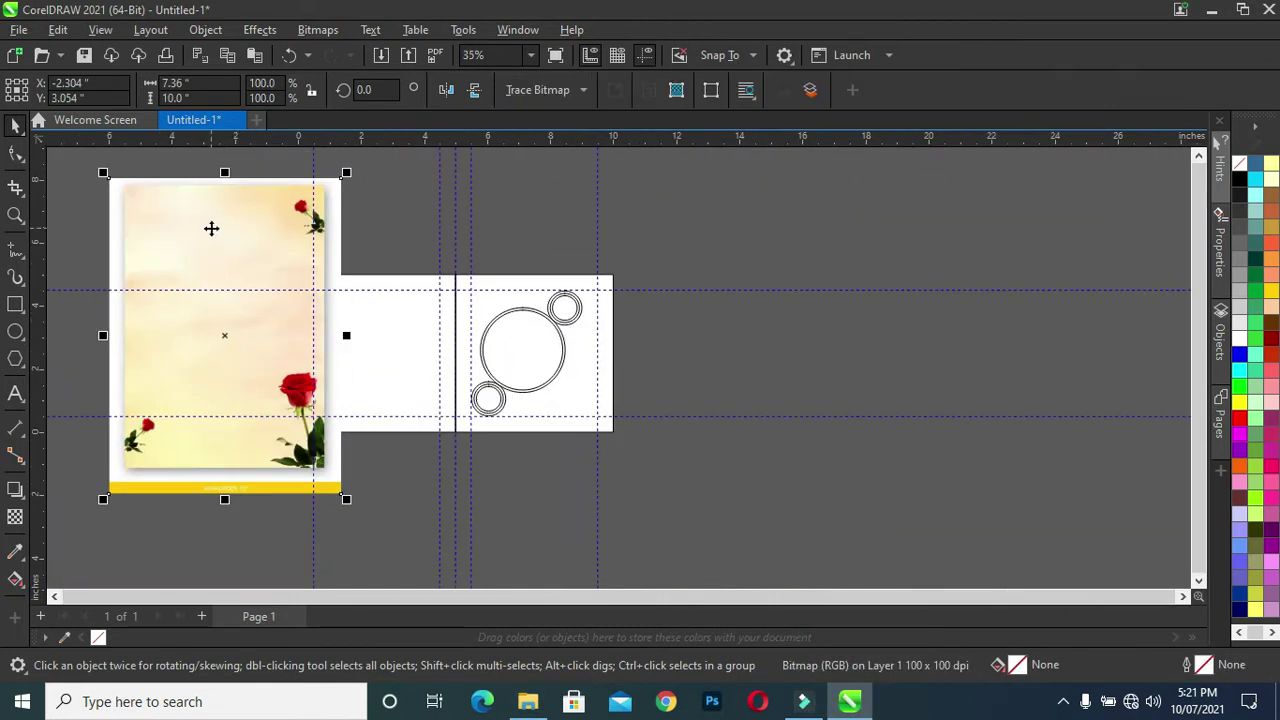
mouse_move(101, 171)
mouse_down()
mouse_move(153, 293)
mouse_move(186, 285)
mouse_up()
drag(262, 388, 230, 346)
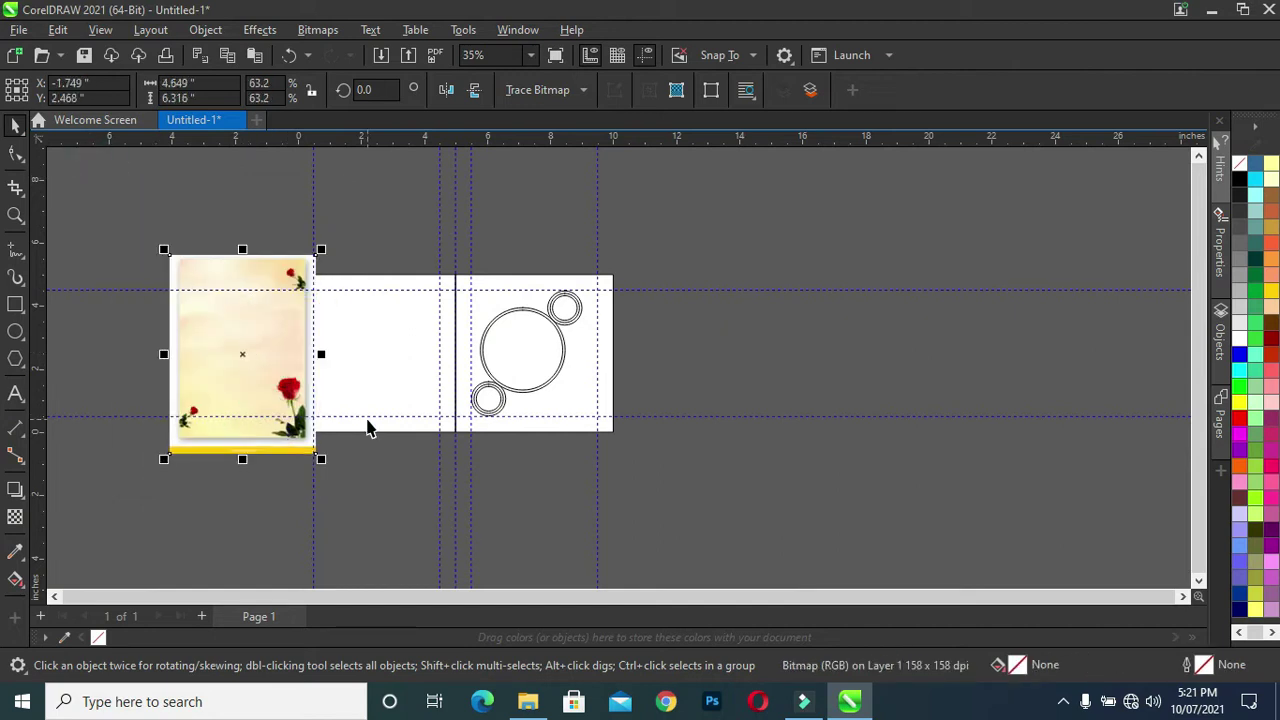
key(F4)
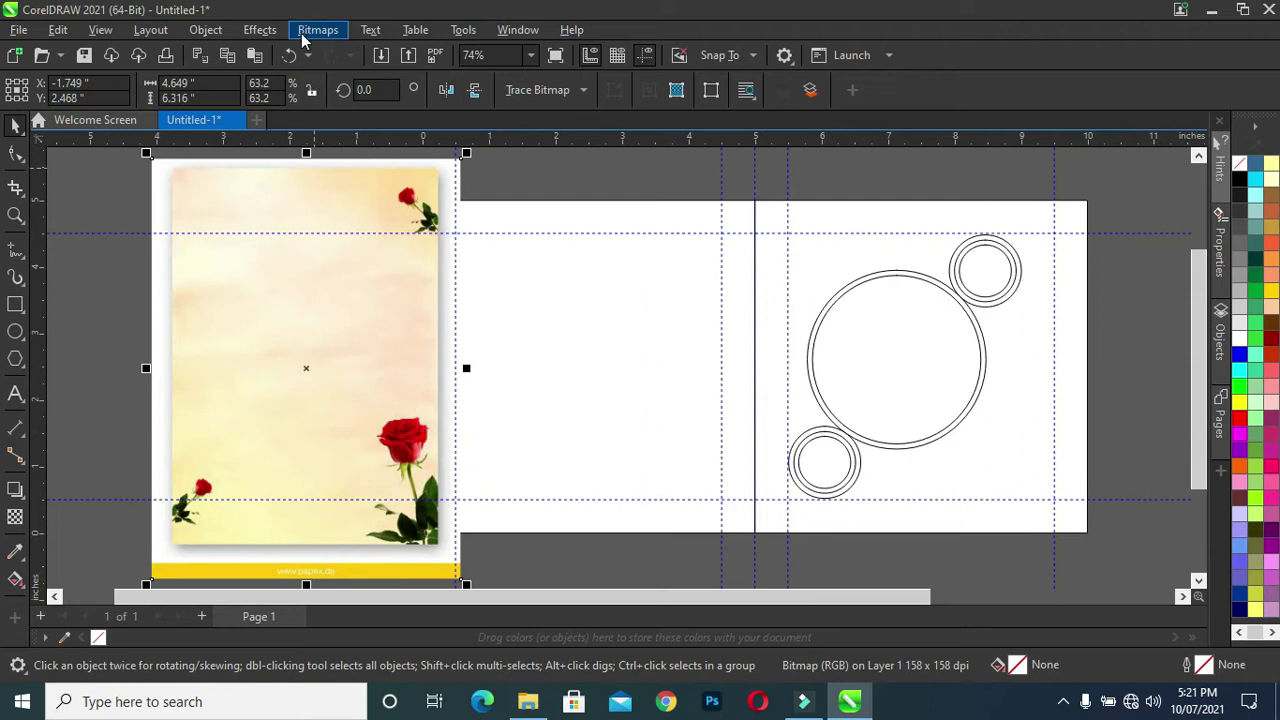
Browse the object commands list, then bring up the Effects menu's blur options
click(210, 33)
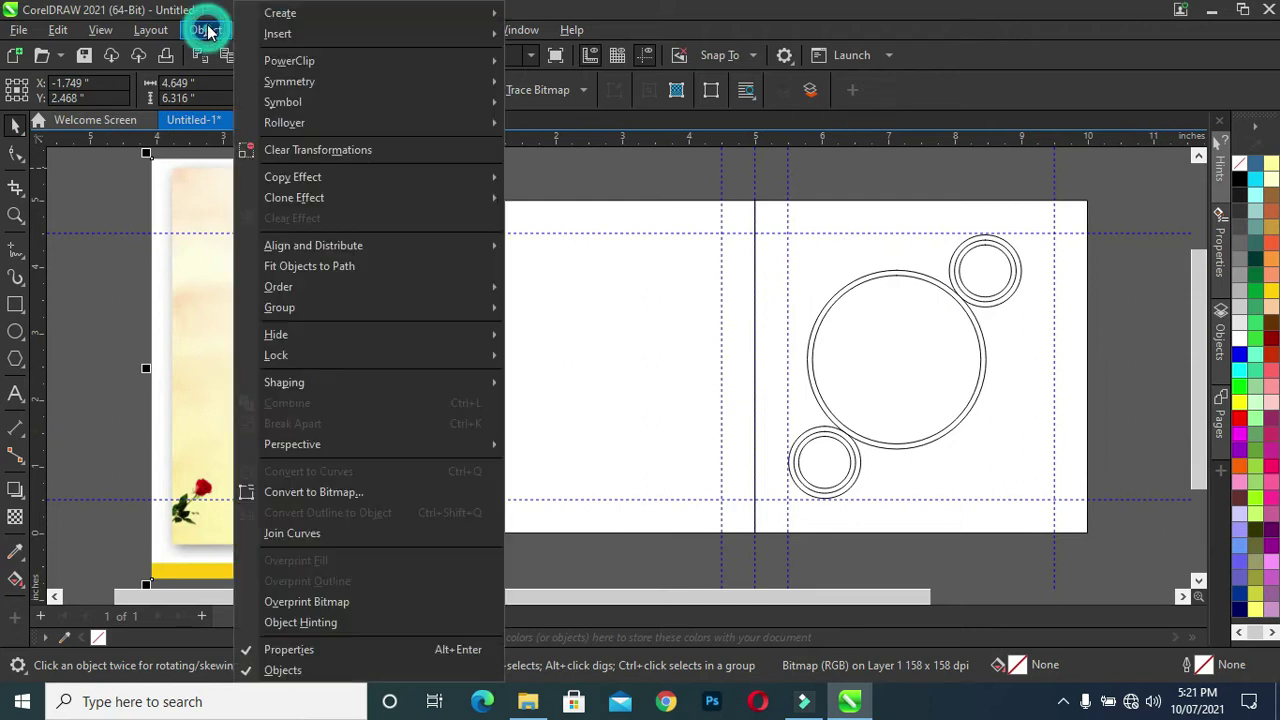
click(228, 33)
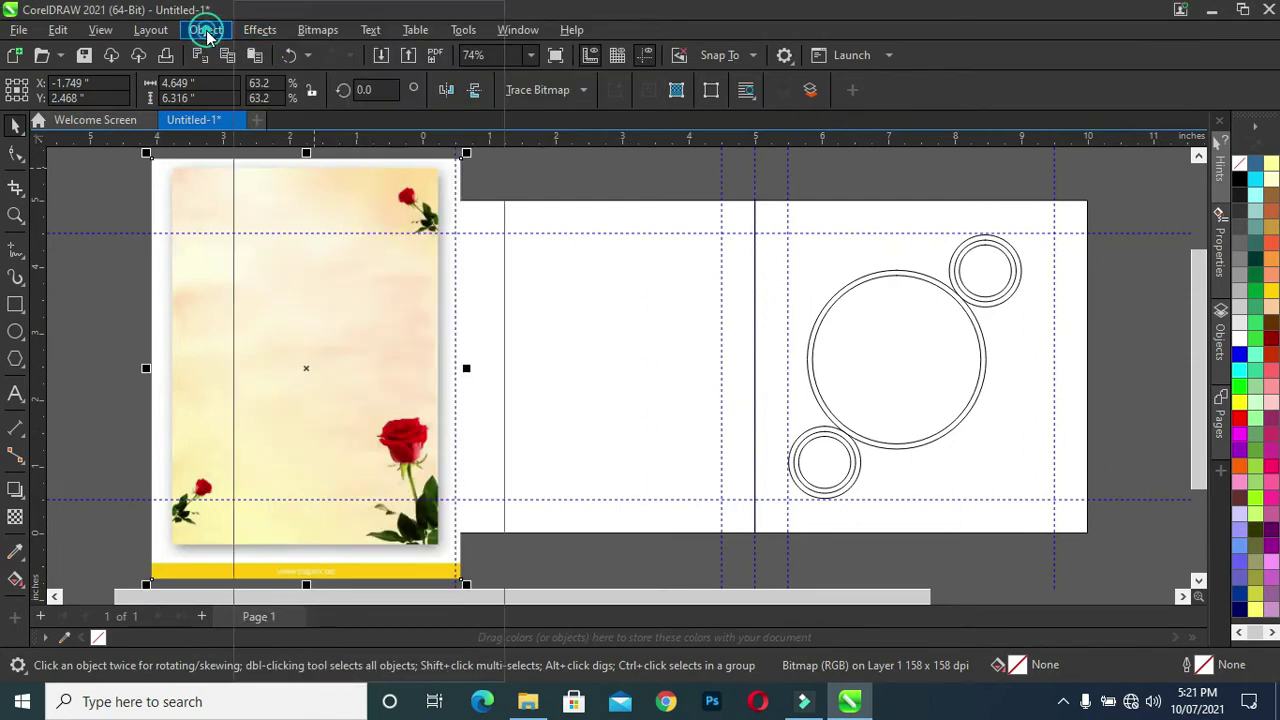
click(207, 30)
click(207, 30)
click(257, 33)
mouse_move(274, 142)
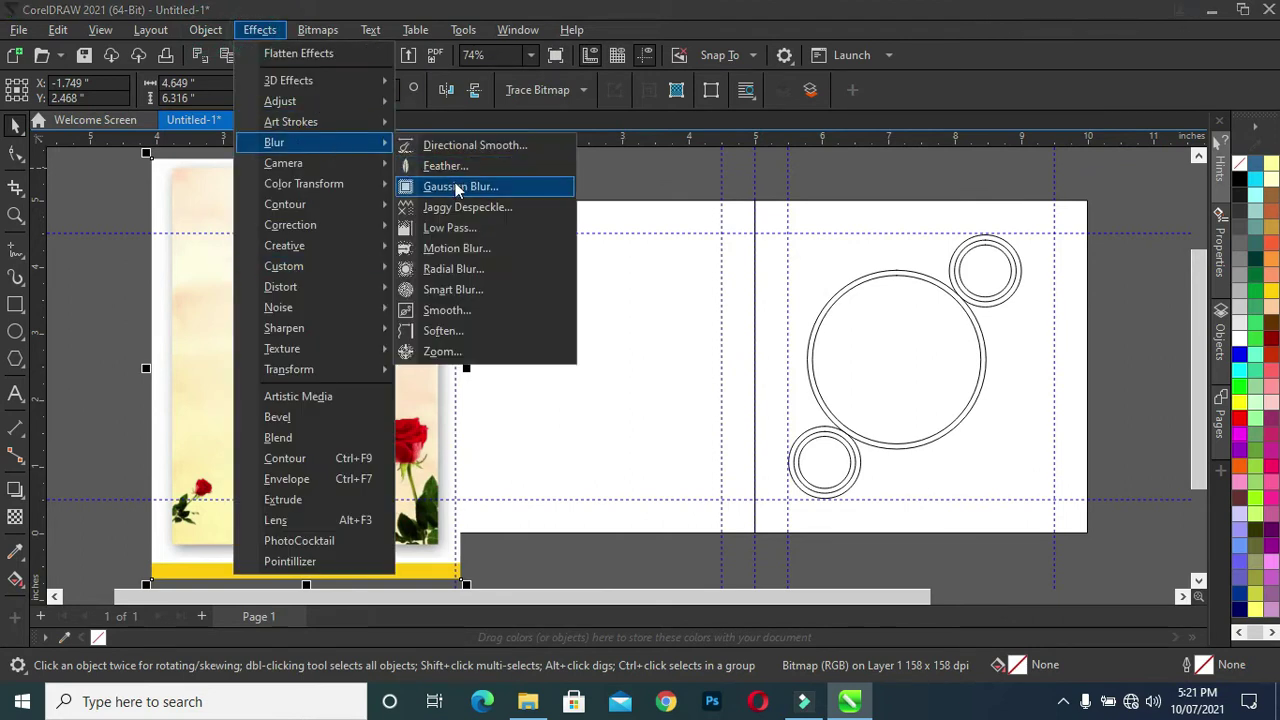
Apply a Gaussian Blur with a 13.4-pixel radius to the rose background image
click(460, 186)
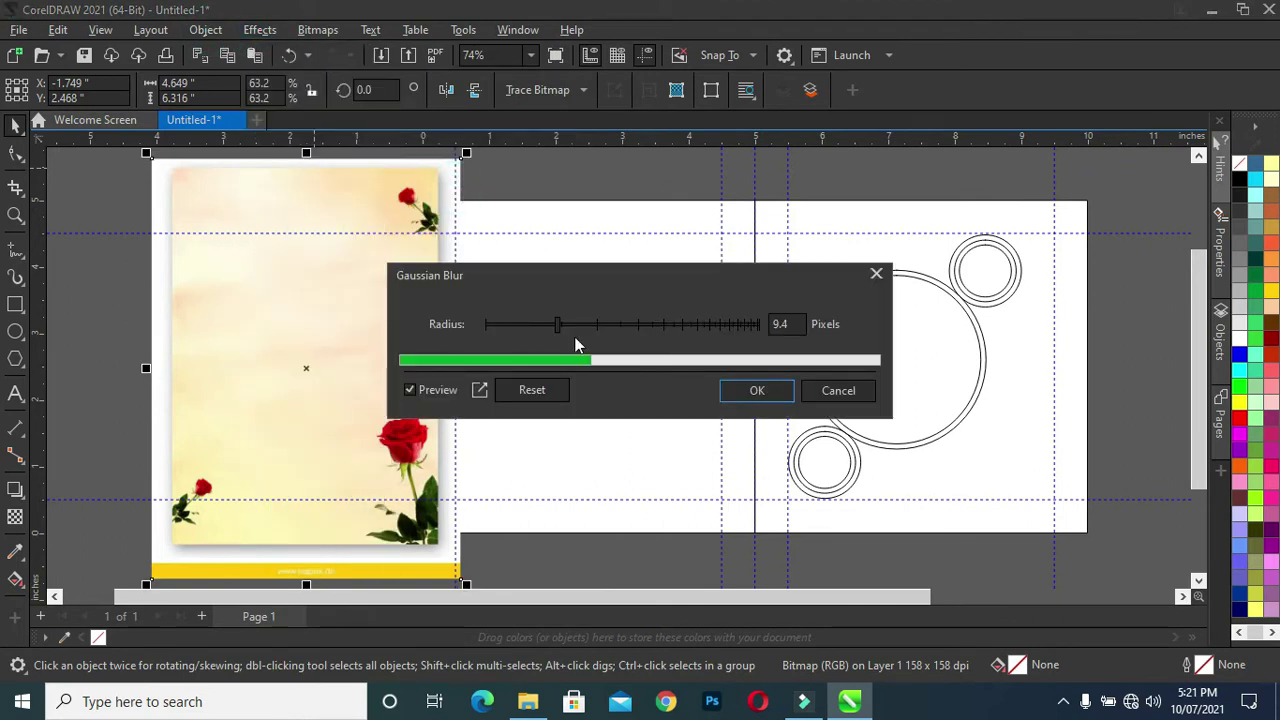
drag(560, 328, 576, 332)
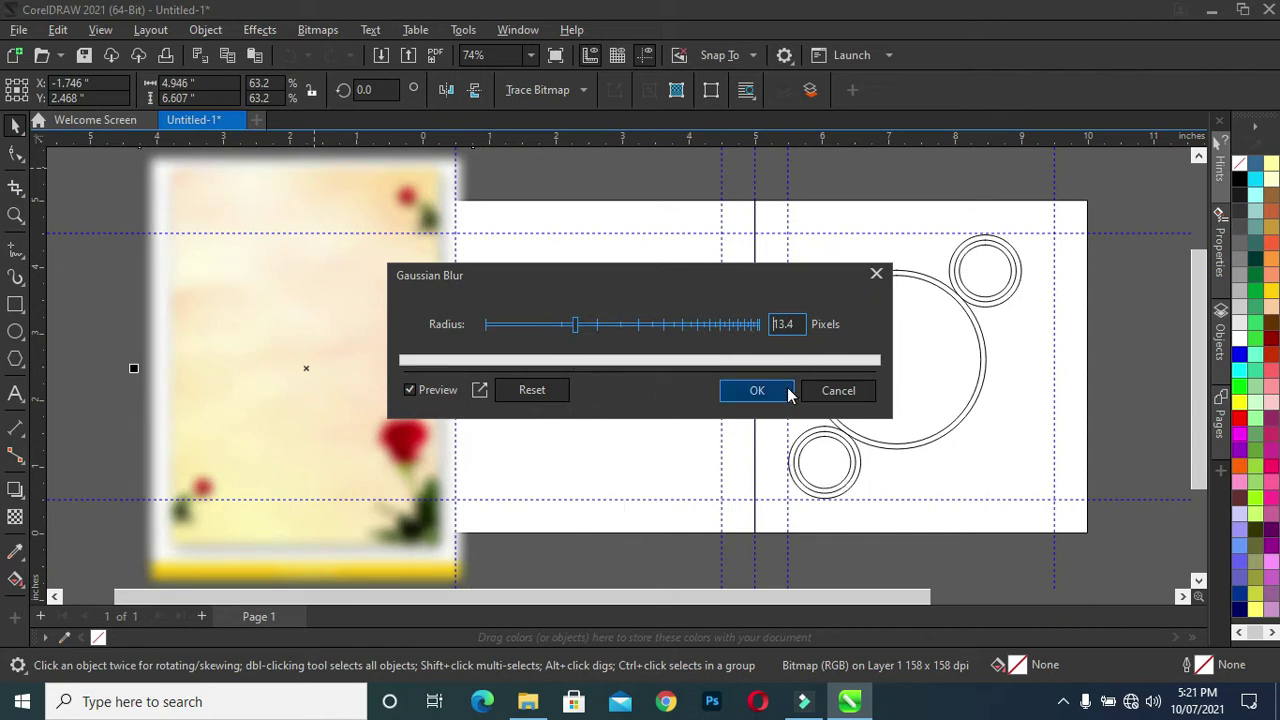
click(757, 391)
click(311, 310)
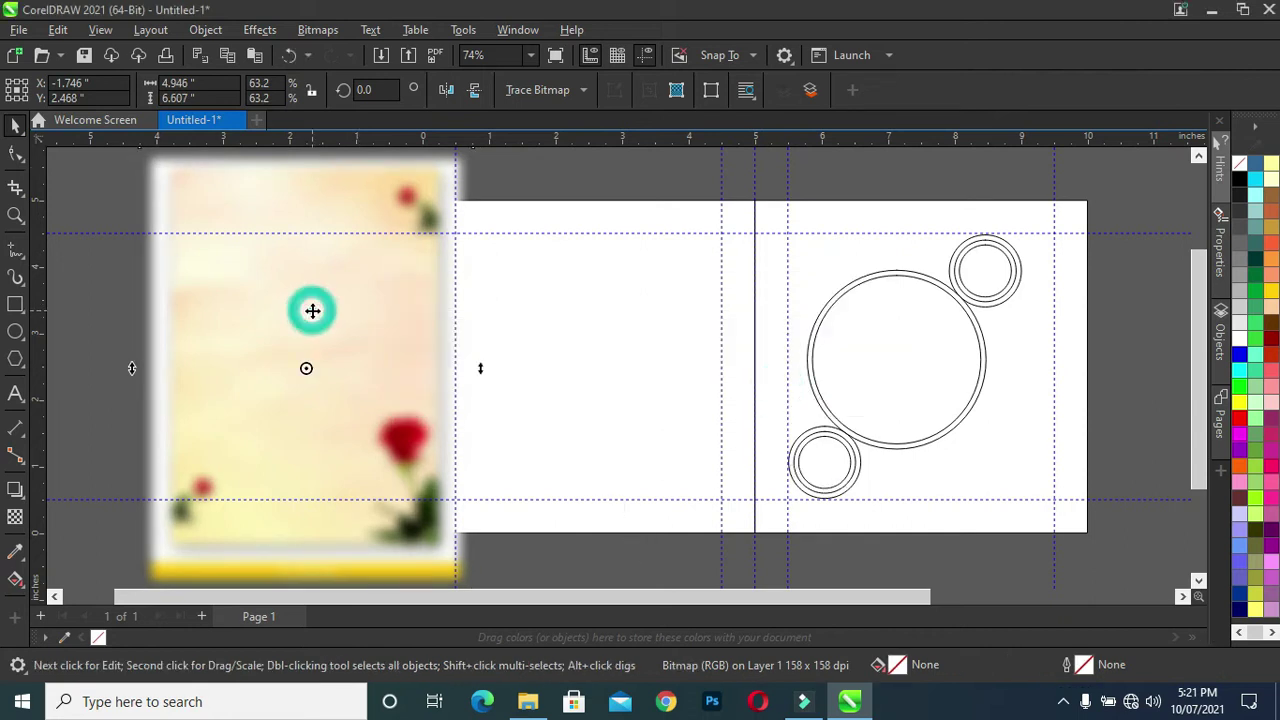
PowerClip the blurred rose image into the right panel and enlarge it to fill the panel
drag(312, 312, 328, 313)
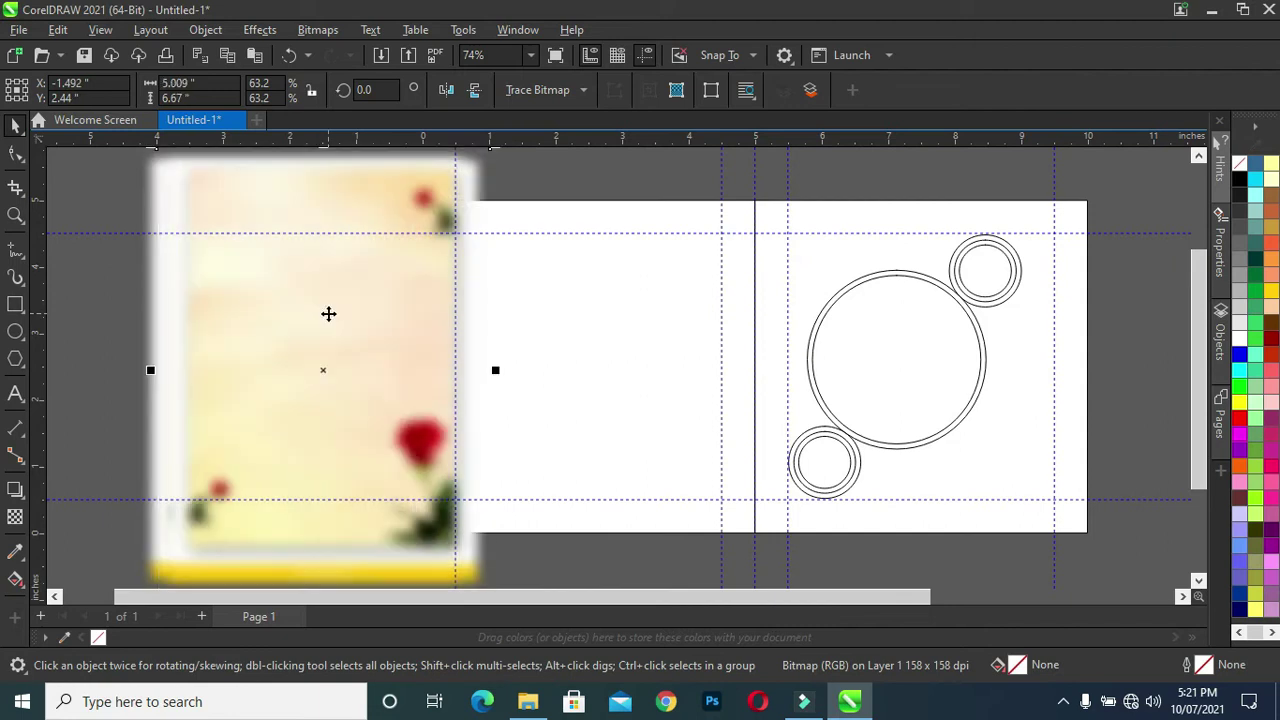
drag(242, 270, 824, 222)
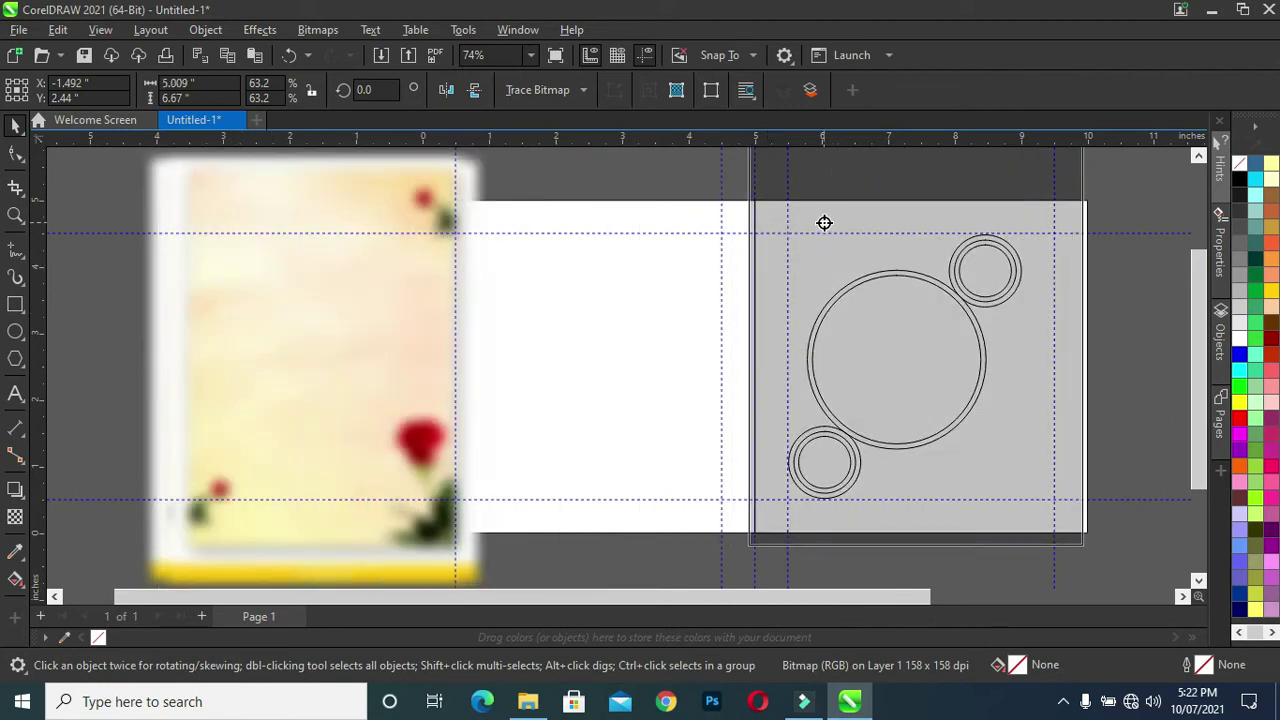
click(883, 290)
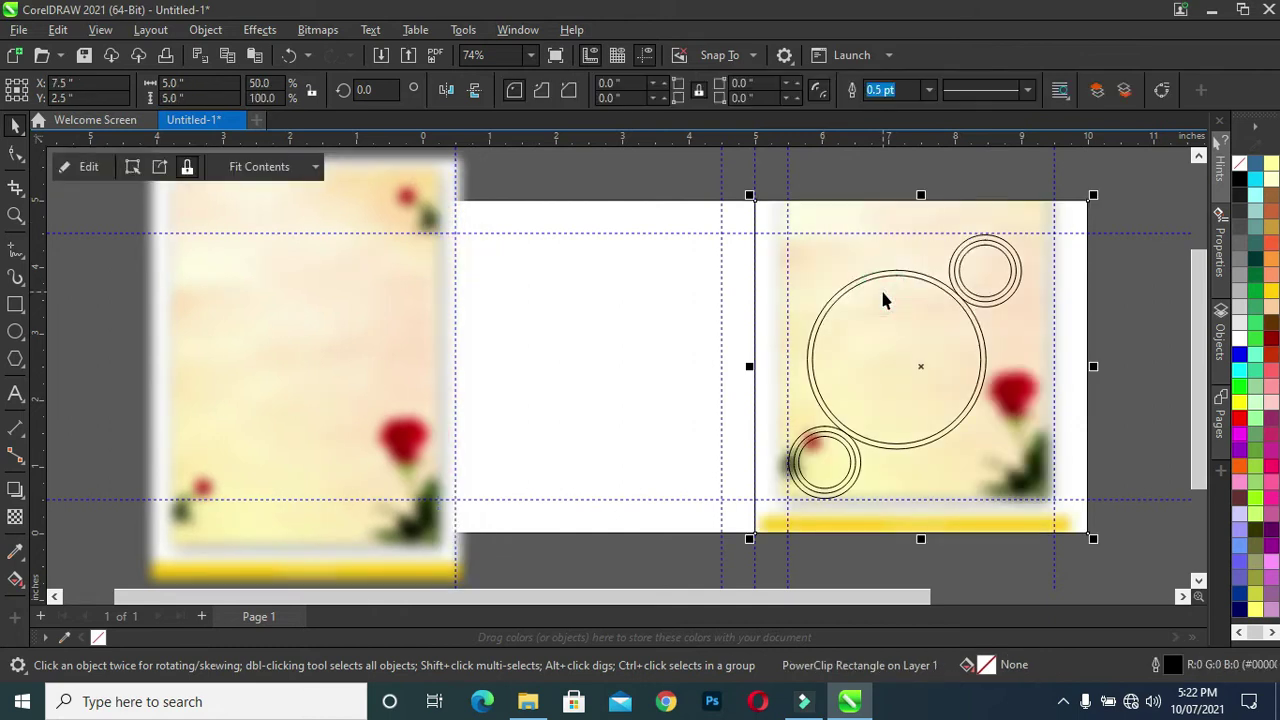
click(77, 170)
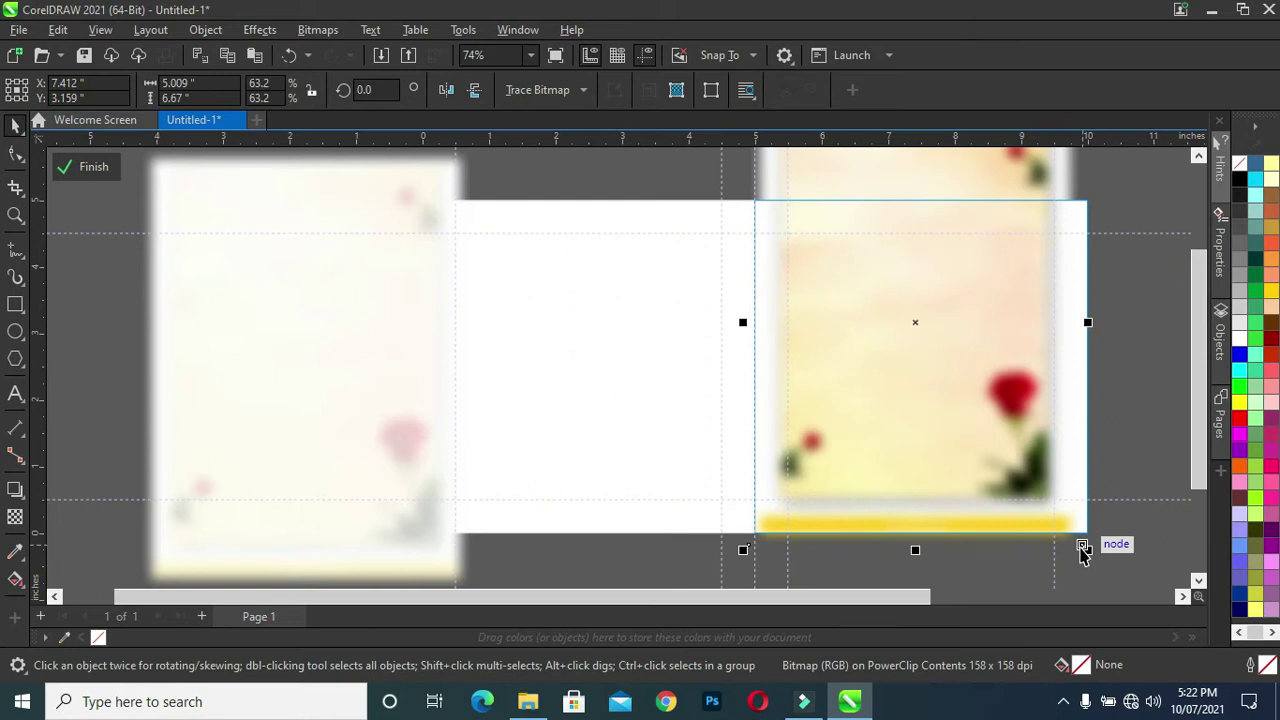
mouse_move(1087, 550)
mouse_down()
mouse_move(1158, 620)
mouse_move(1130, 570)
mouse_up()
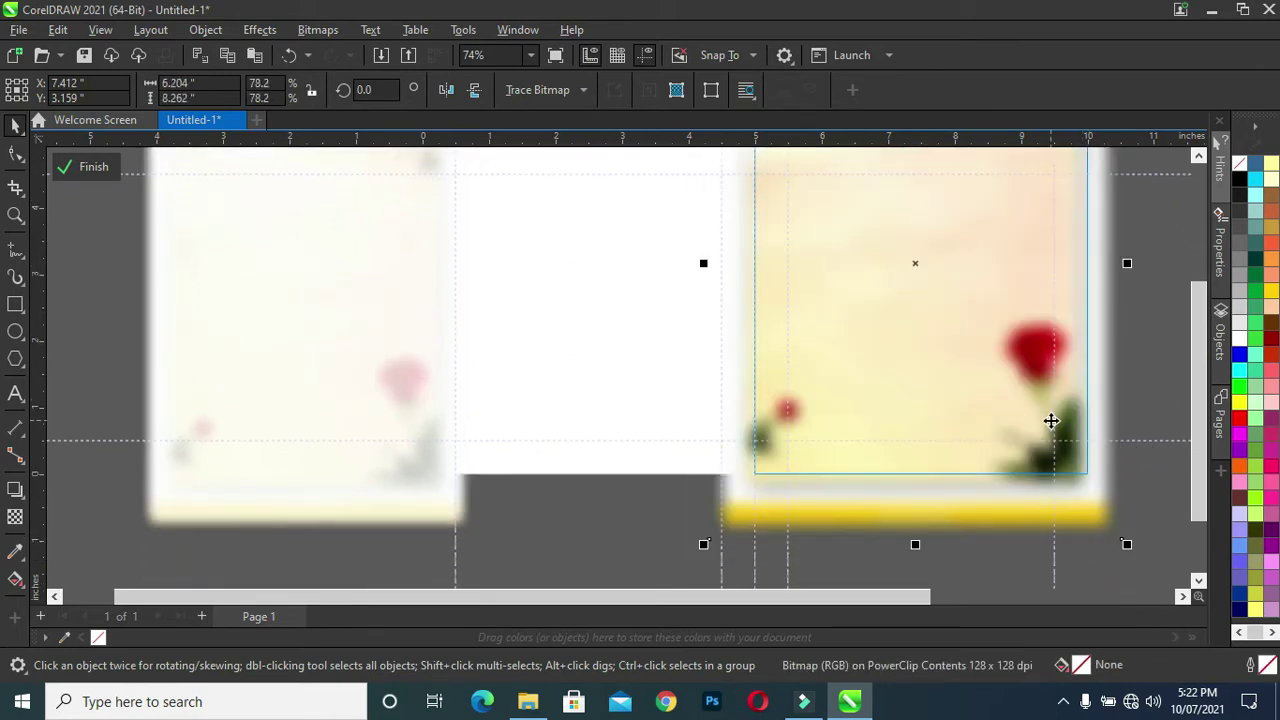
scroll(1190, 403, up, 1)
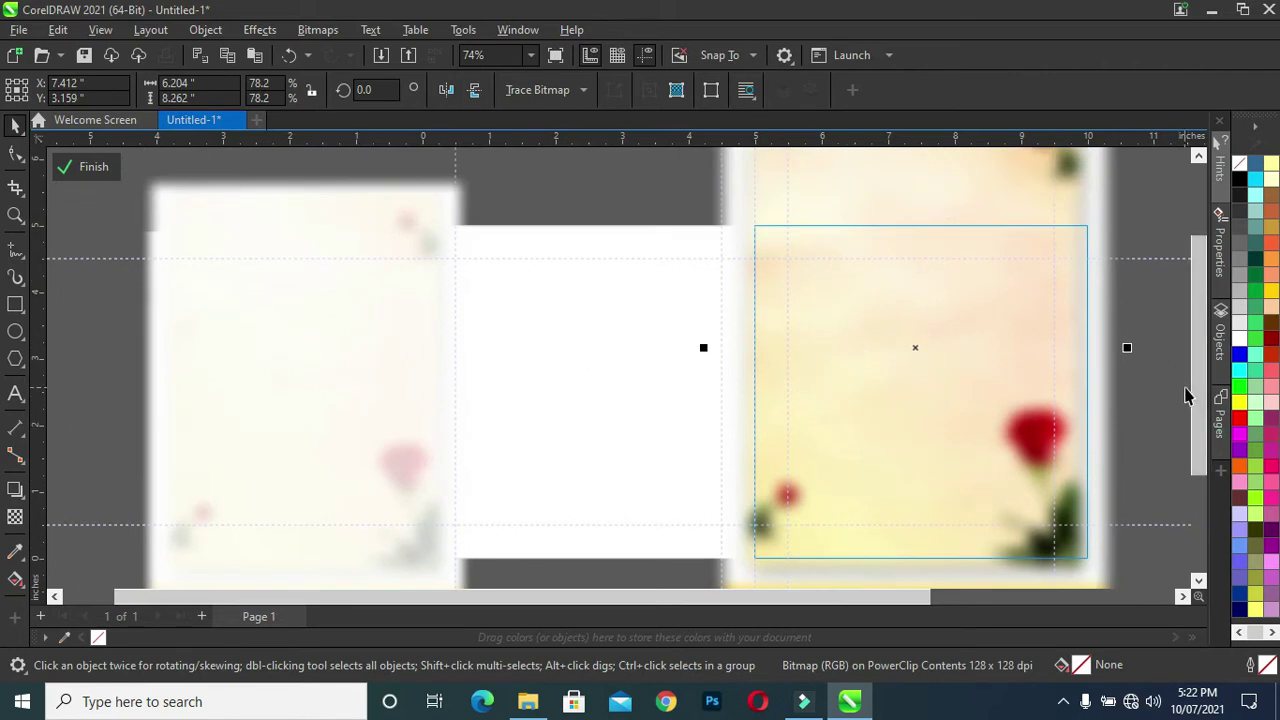
drag(1196, 398, 1187, 315)
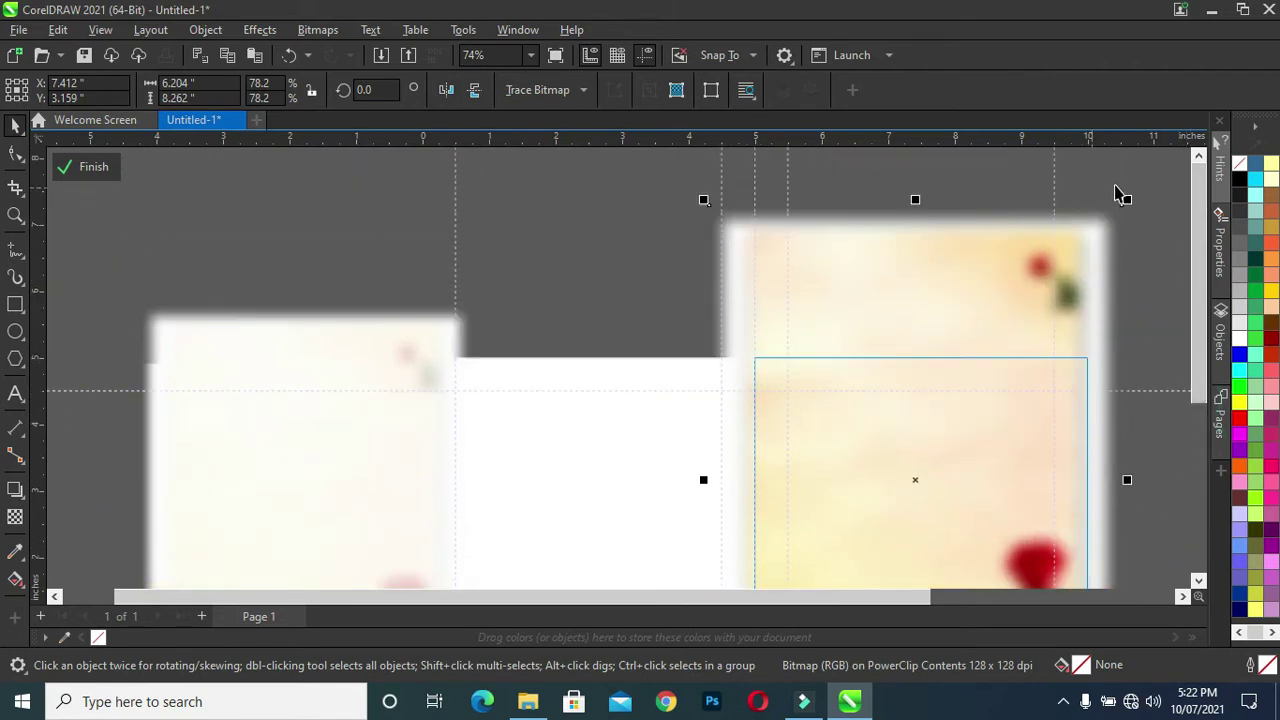
mouse_move(1127, 200)
mouse_down()
mouse_move(1180, 182)
mouse_move(1208, 141)
mouse_up()
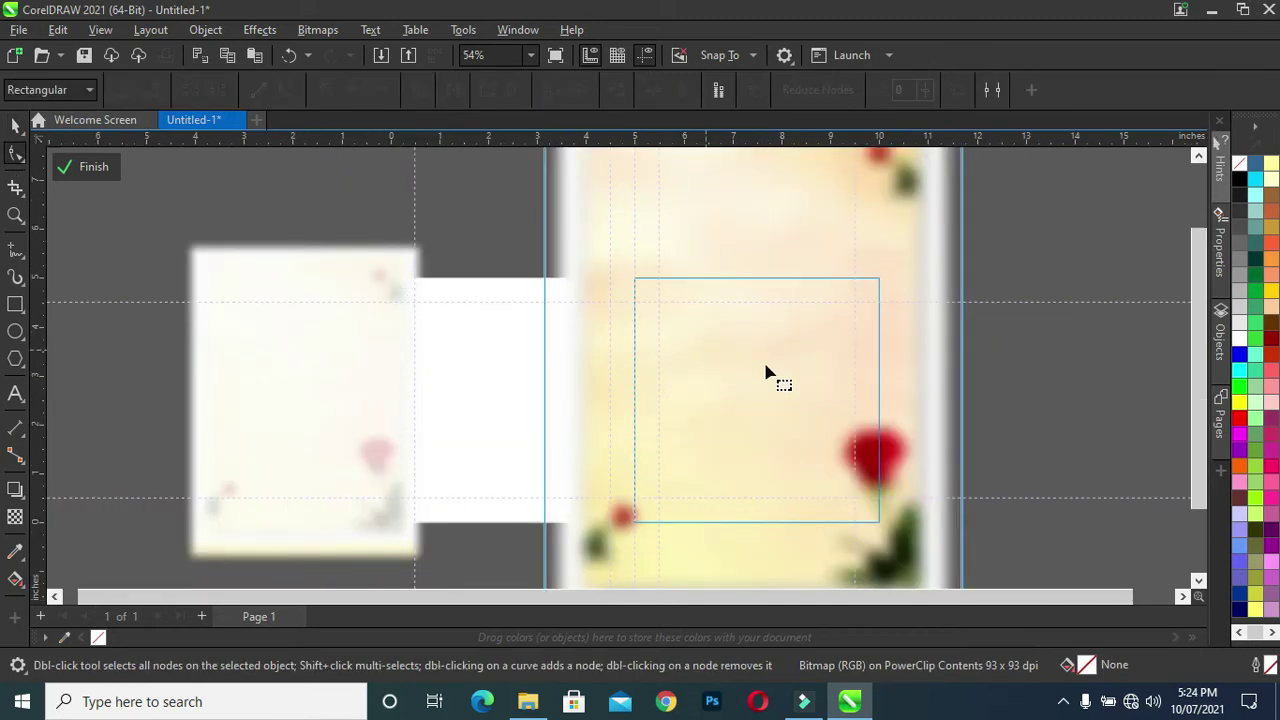
click(968, 372)
click(1083, 400)
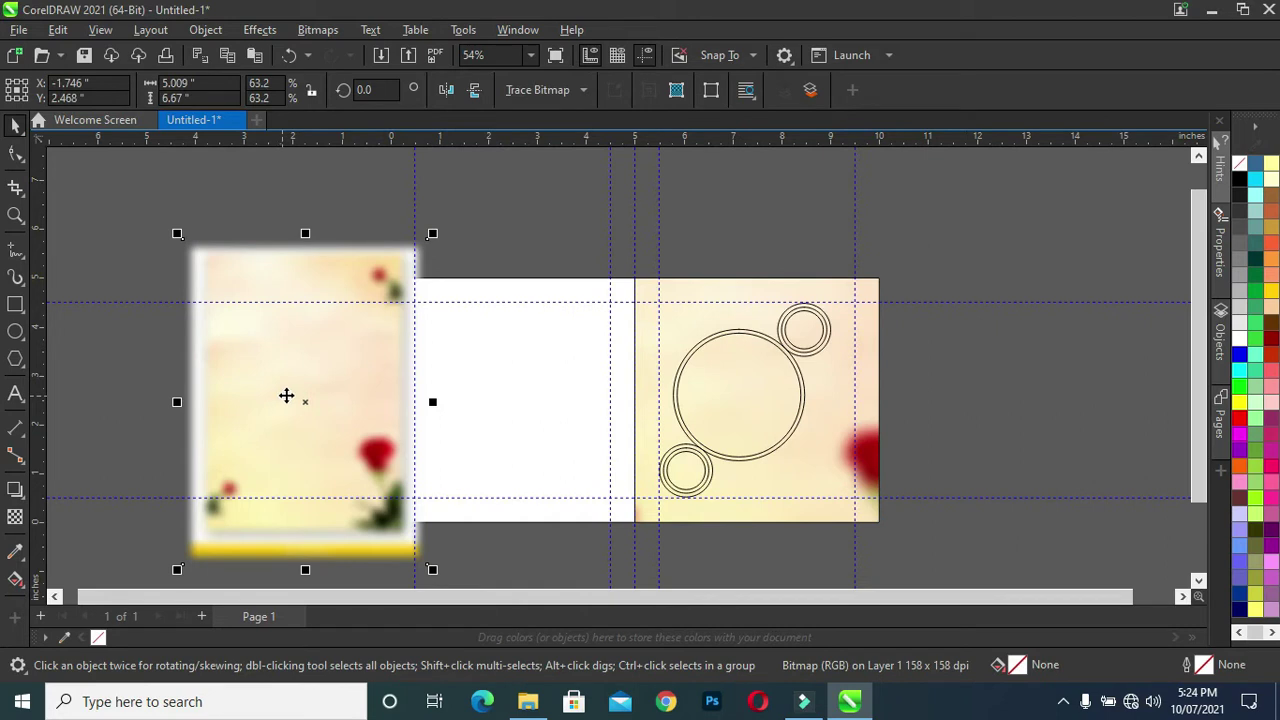
PowerClip the blurred rose image inside the card's left panel
drag(288, 396, 507, 394)
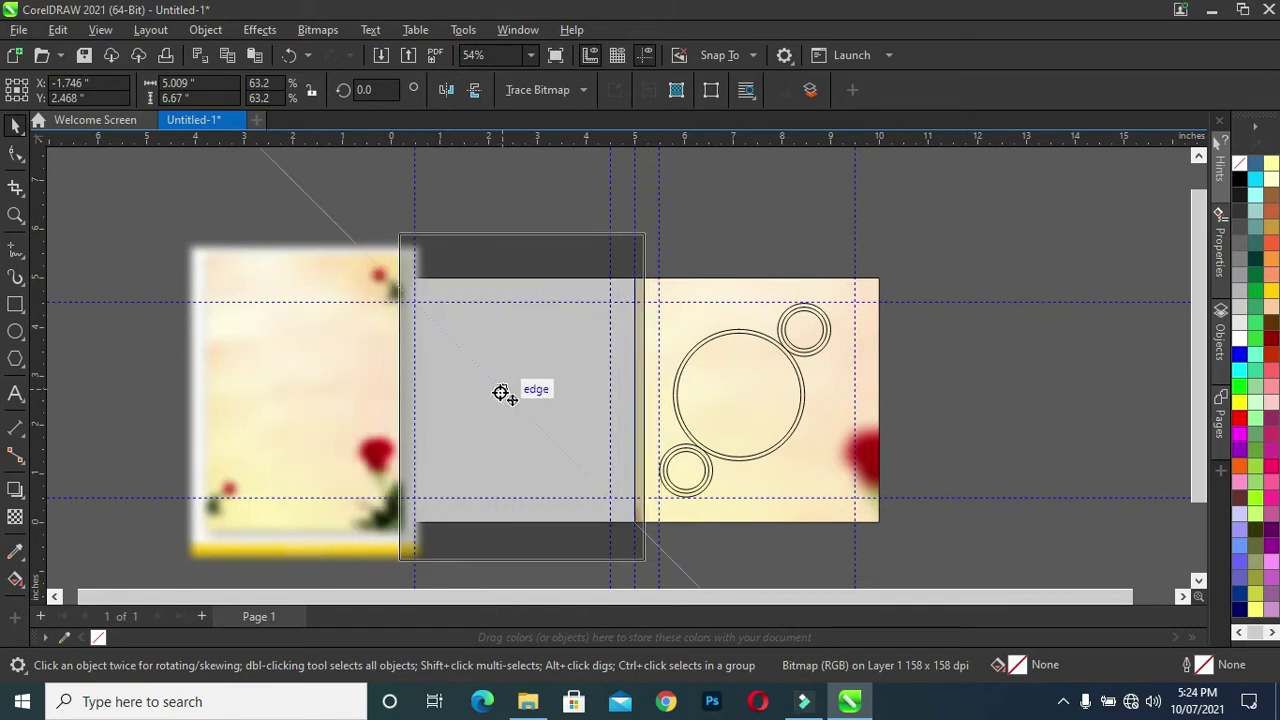
drag(507, 394, 500, 395)
click(553, 455)
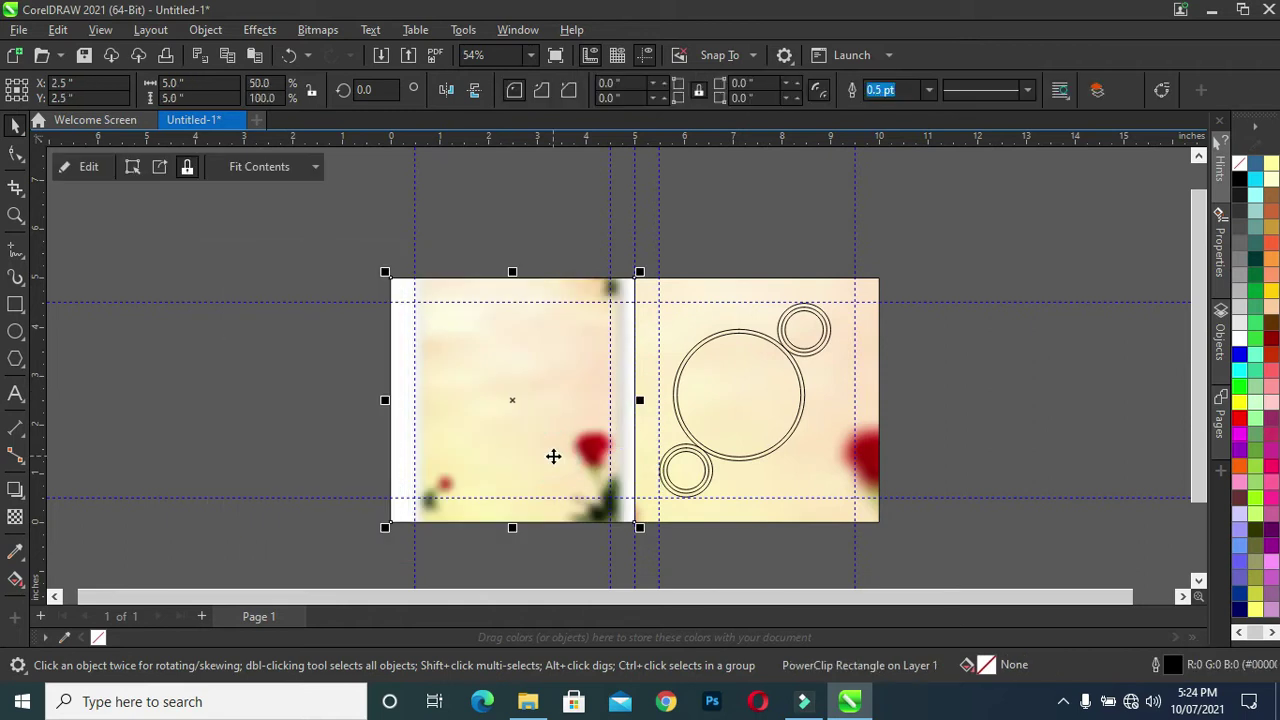
click(89, 166)
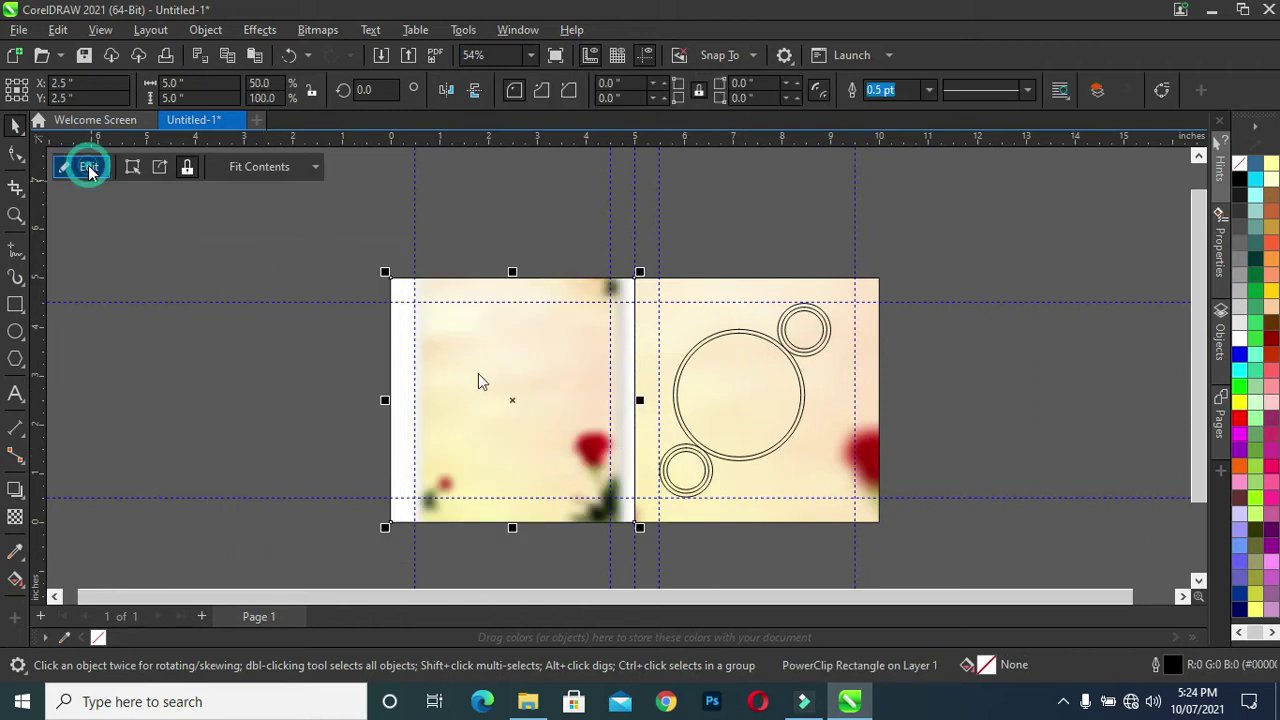
Enlarge and nudge the clipped rose image to cover the left panel, then finish editing
click(570, 540)
mouse_move(649, 568)
mouse_down()
mouse_move(715, 630)
mouse_move(705, 570)
mouse_up()
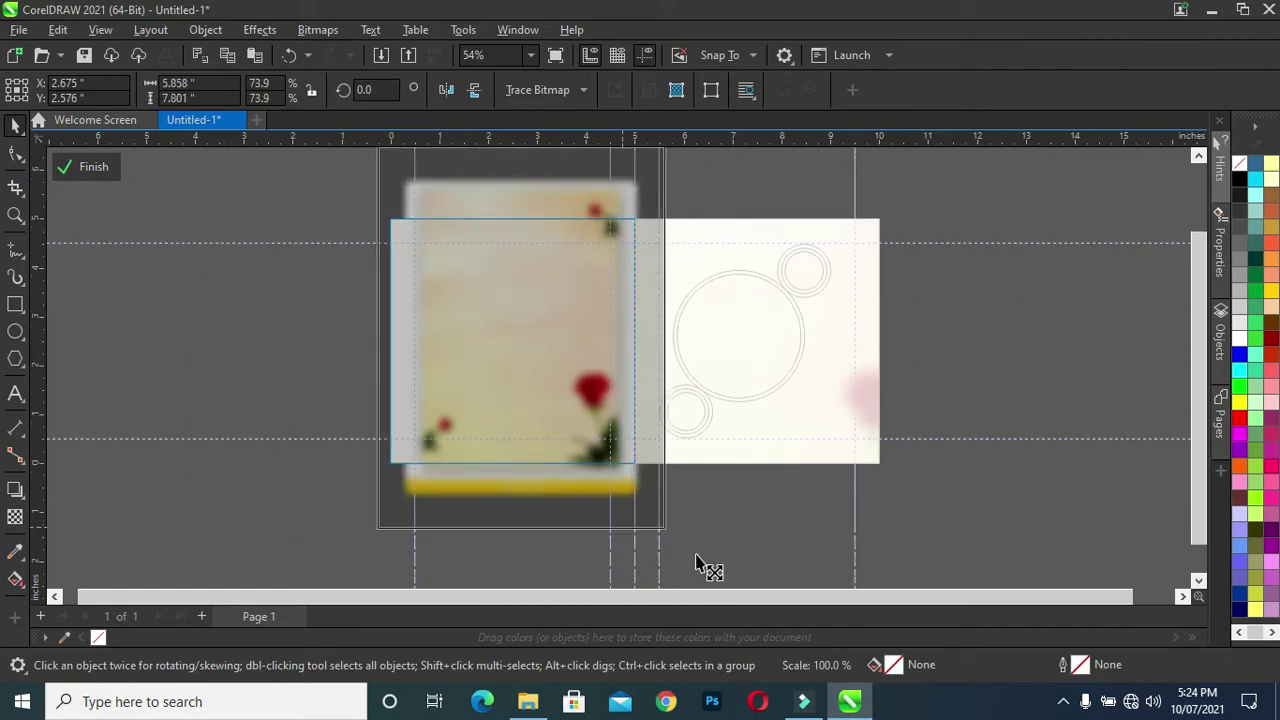
drag(703, 566, 703, 568)
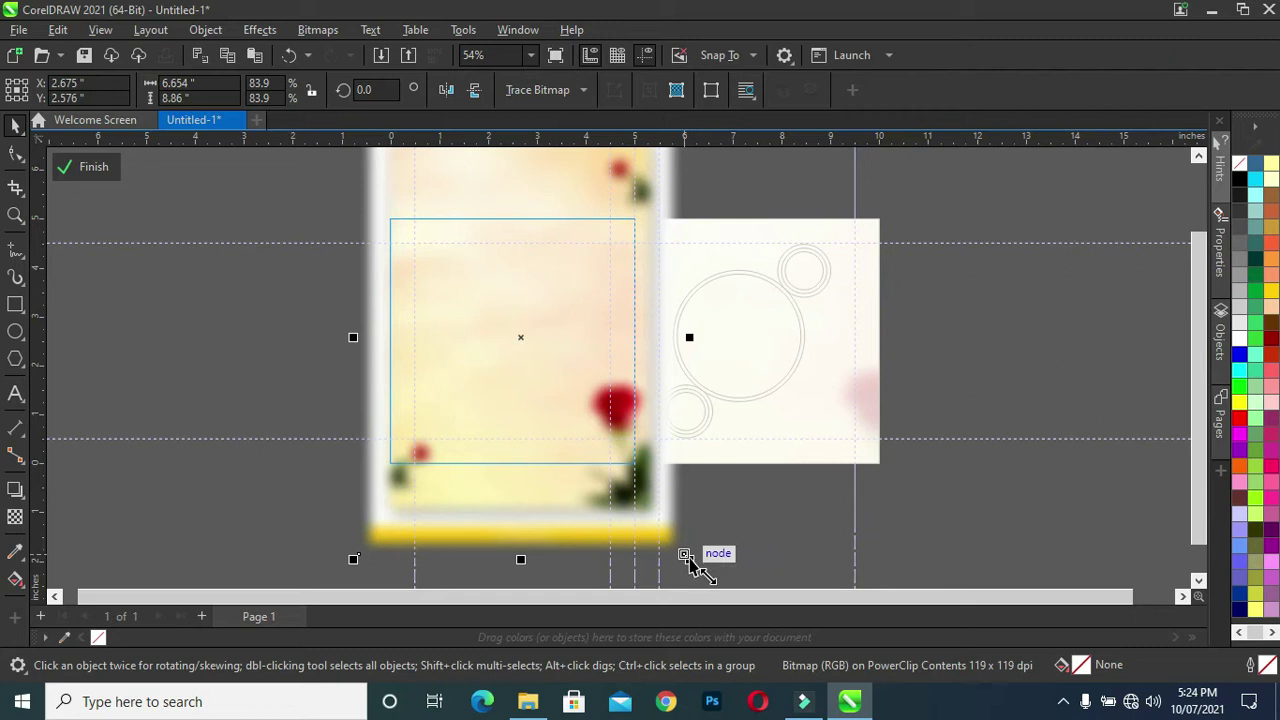
drag(688, 560, 720, 582)
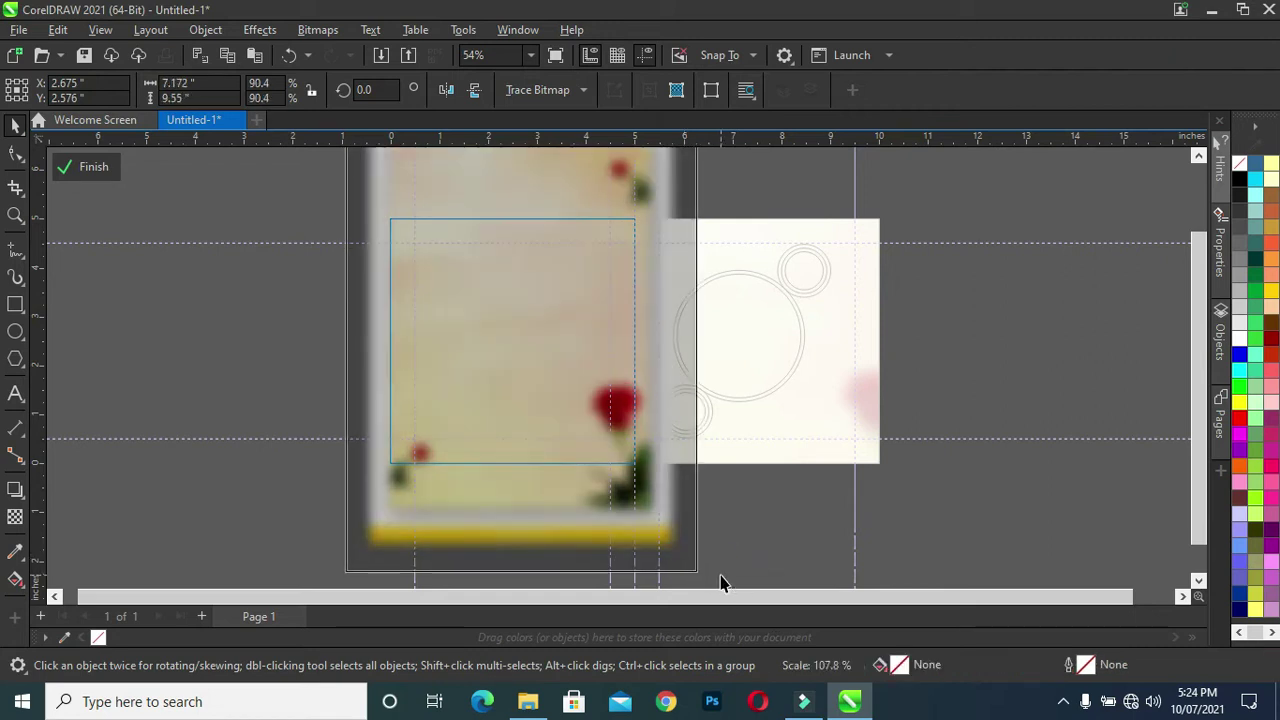
drag(703, 578, 710, 558)
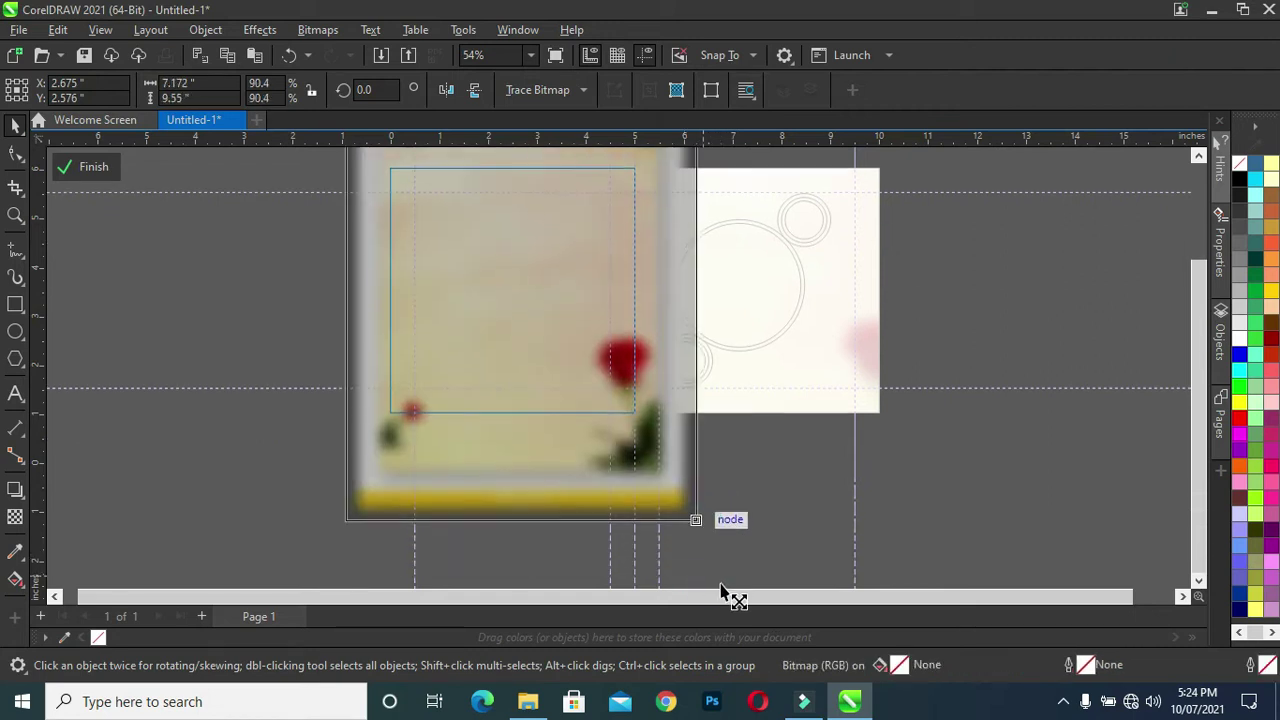
drag(710, 558, 714, 560)
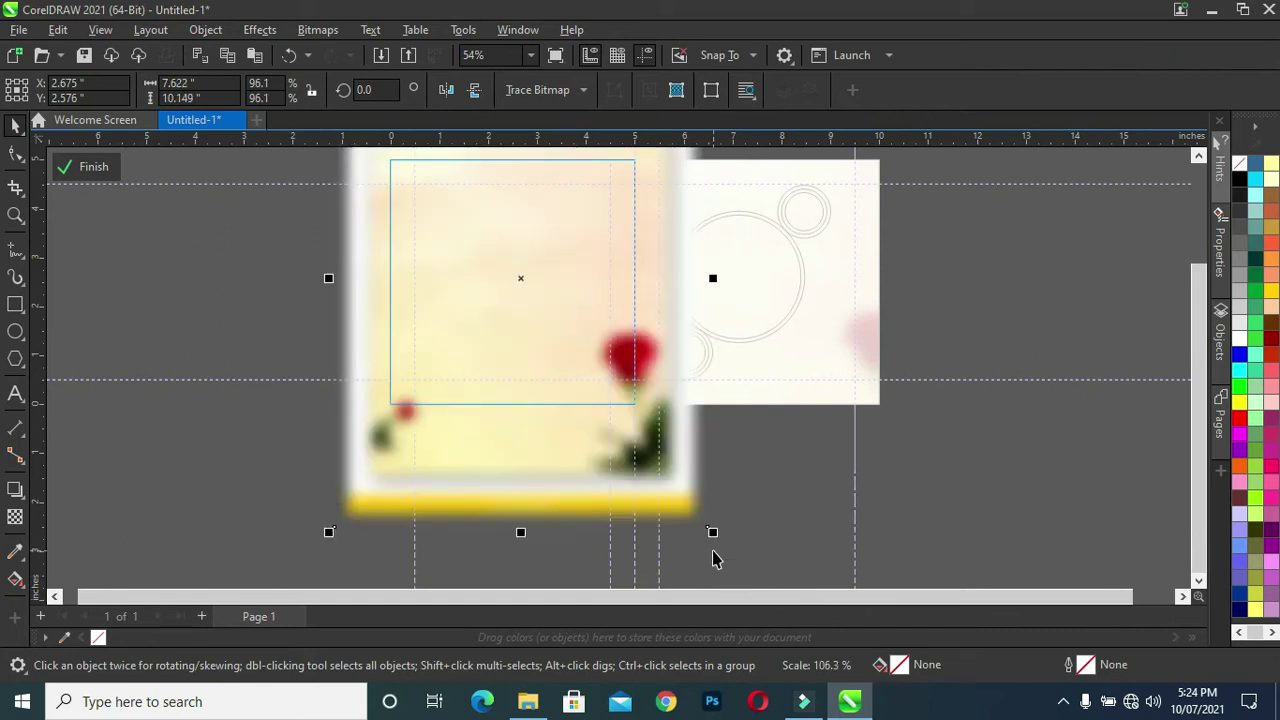
key(Left)
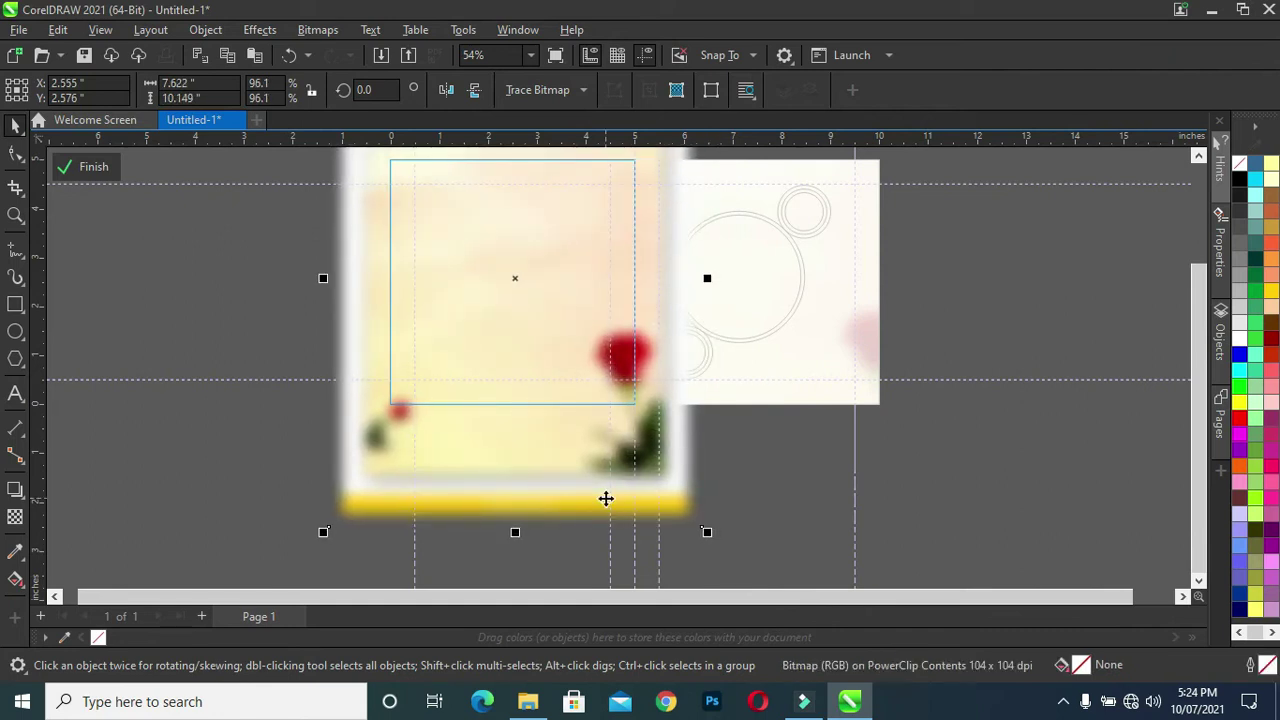
click(191, 414)
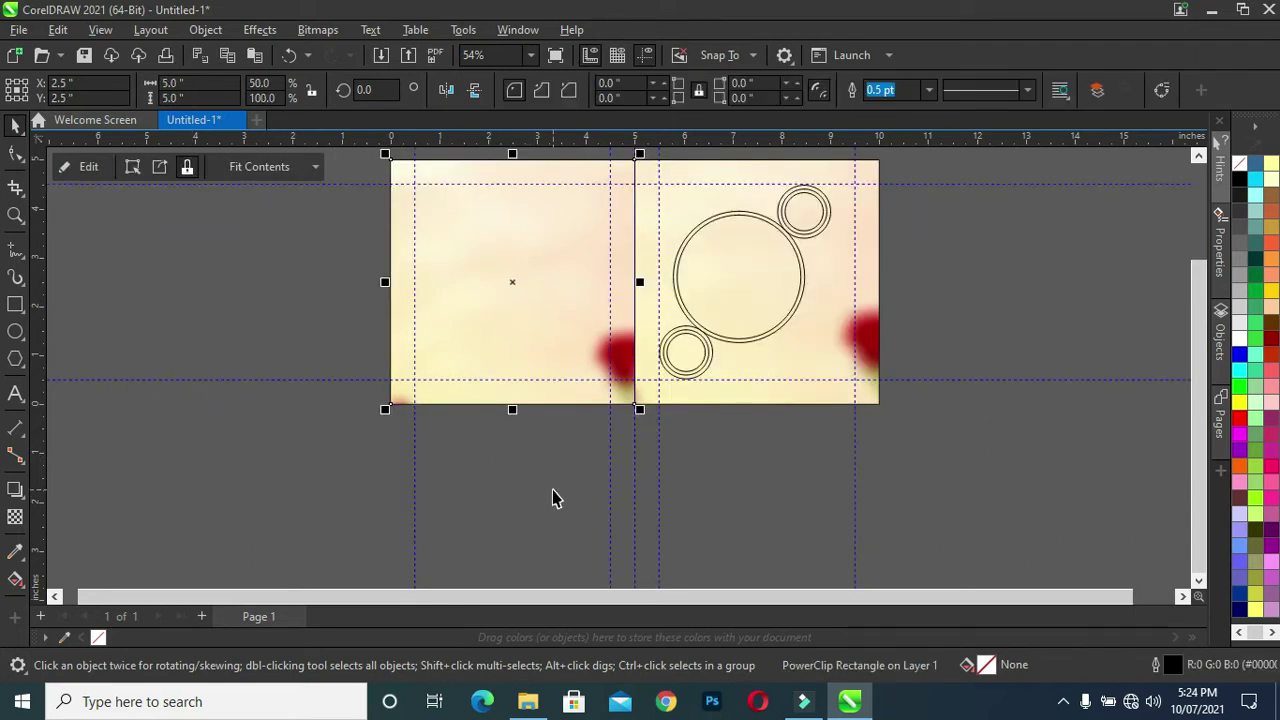
key(F4)
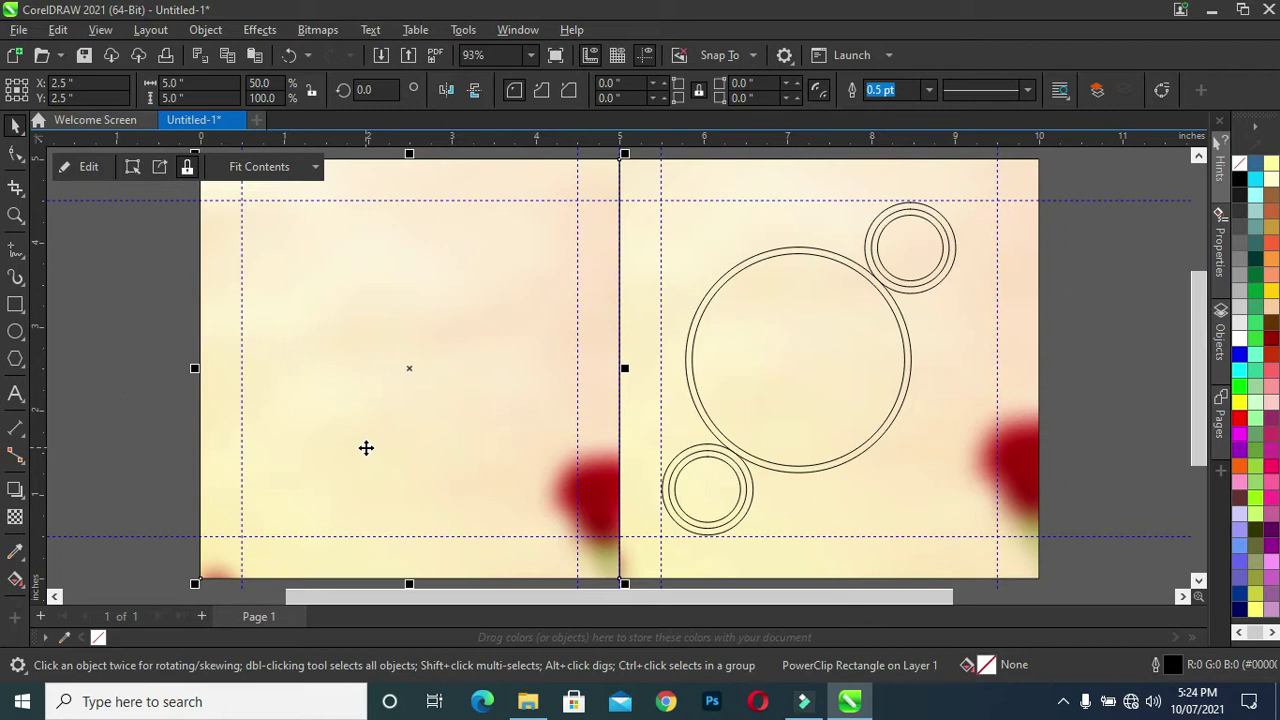
With the Pen tool, start an outline at the lower small circle through the big and top circles
shift+click(935, 510)
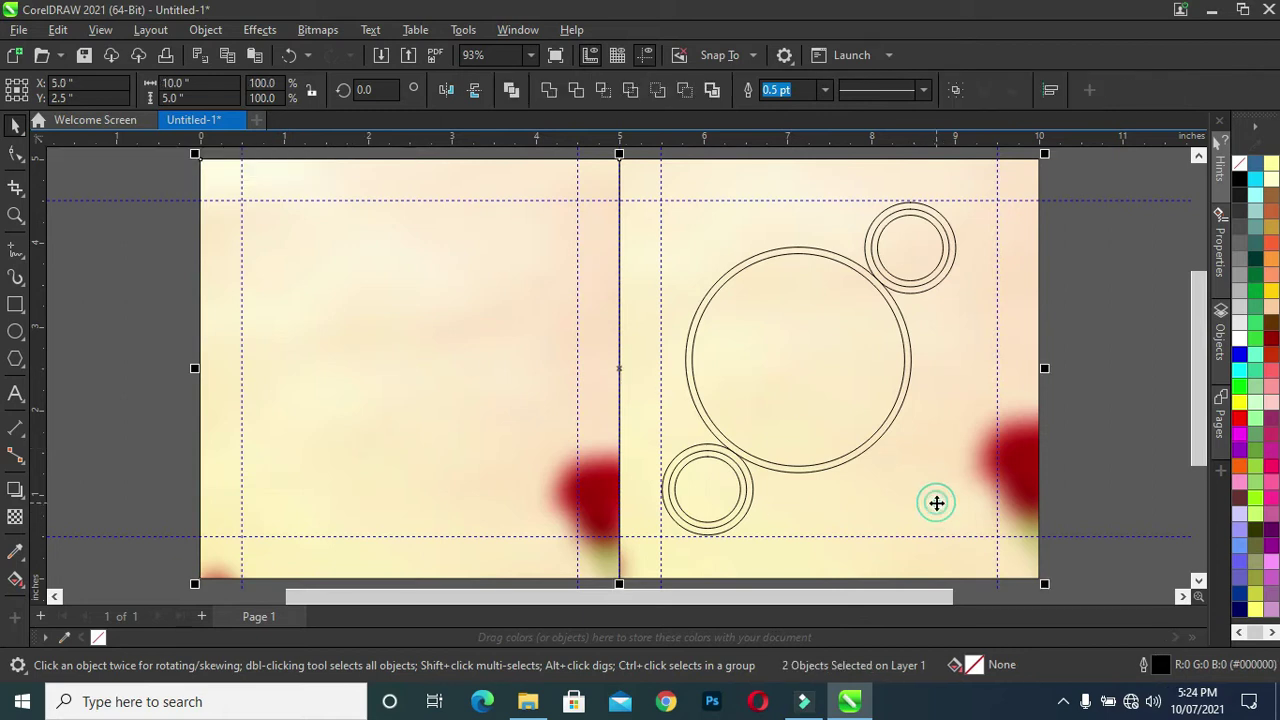
click(89, 441)
click(14, 251)
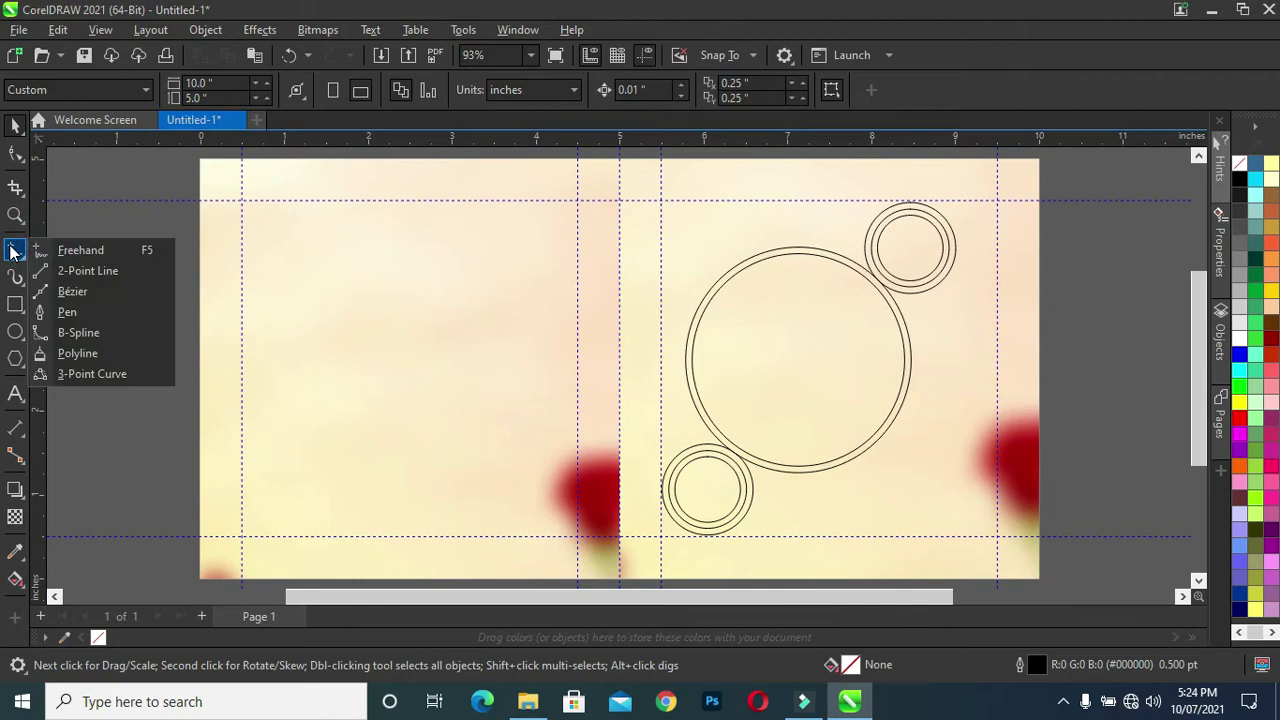
click(77, 315)
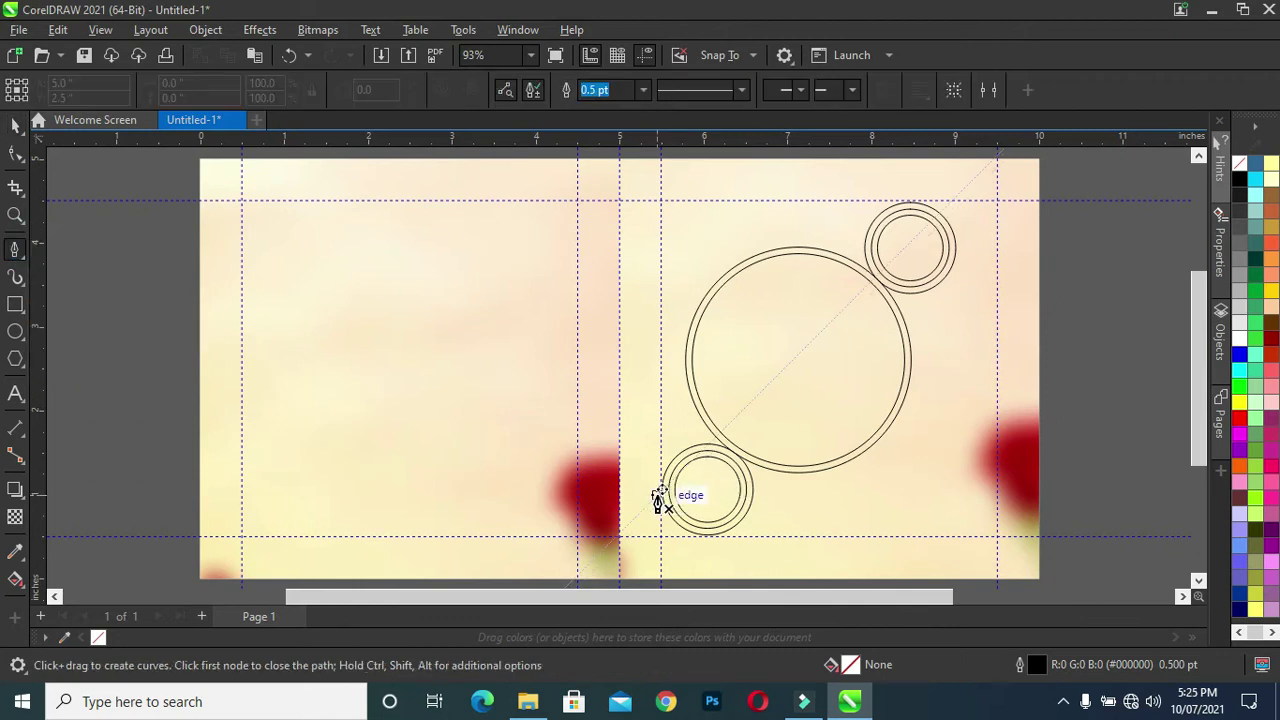
click(619, 500)
click(724, 500)
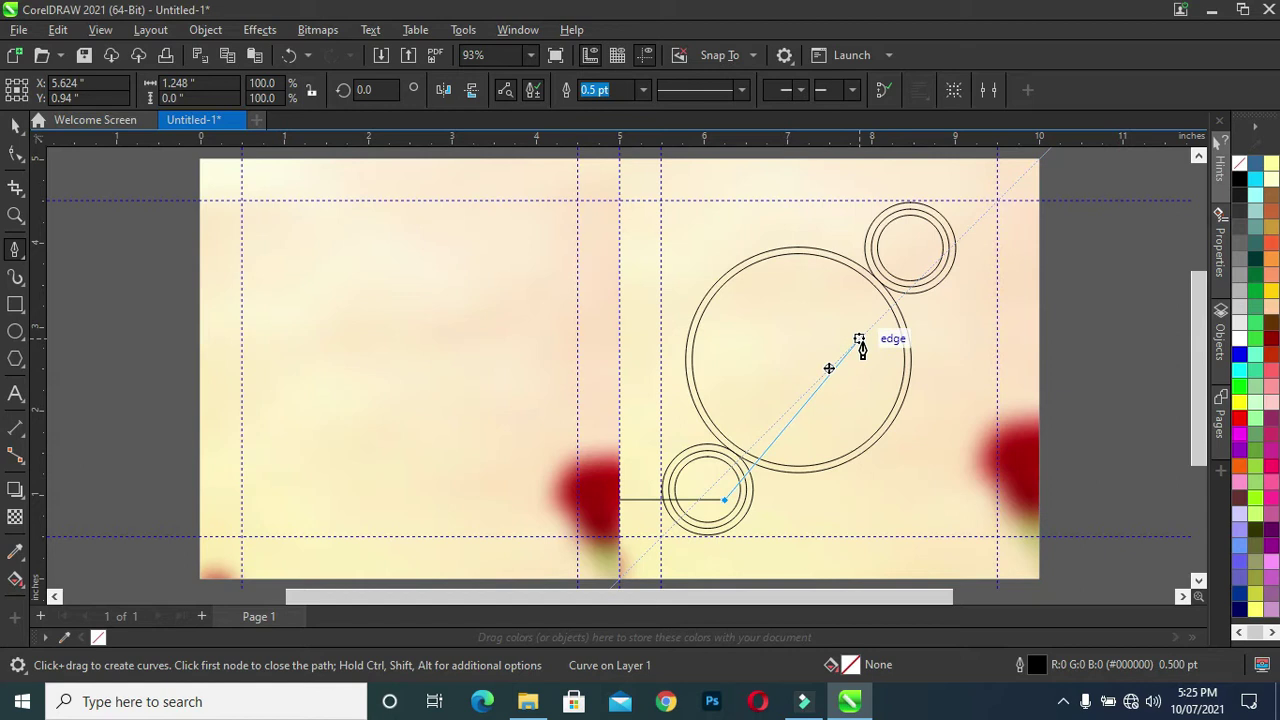
click(883, 325)
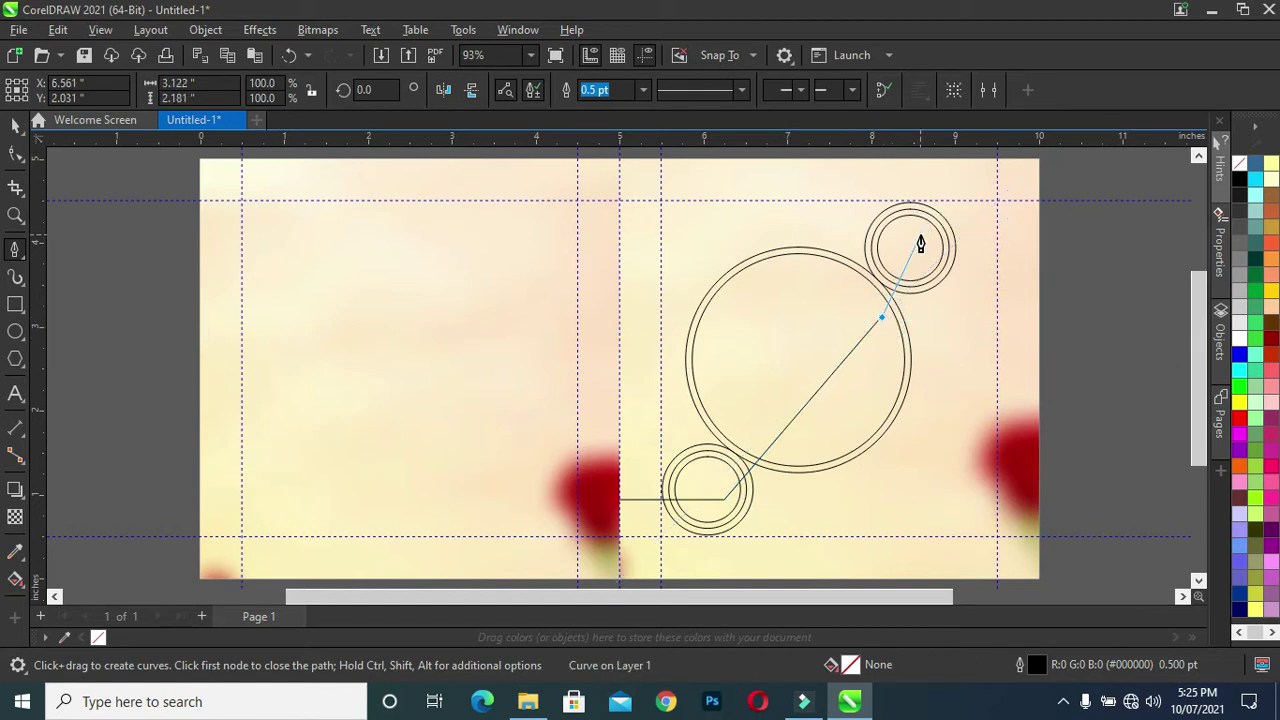
click(915, 249)
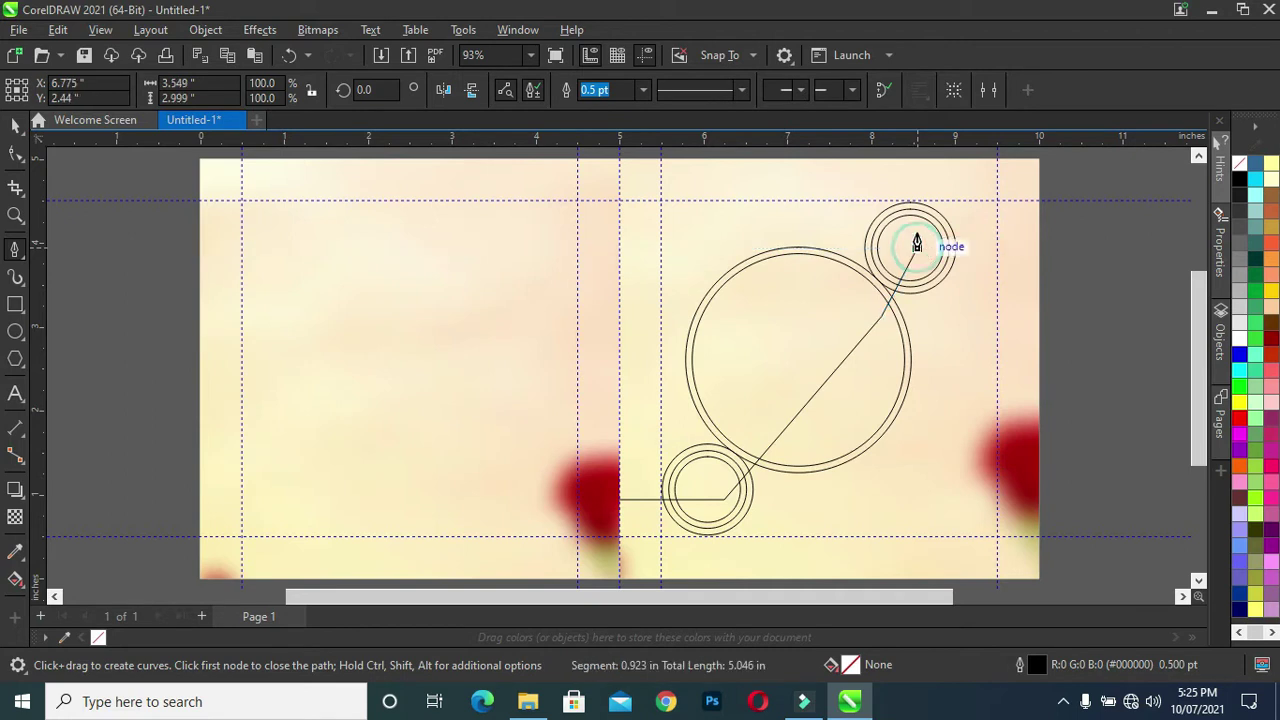
Extend the outline up to the card's top edge, across into the left panel, and close it
click(919, 150)
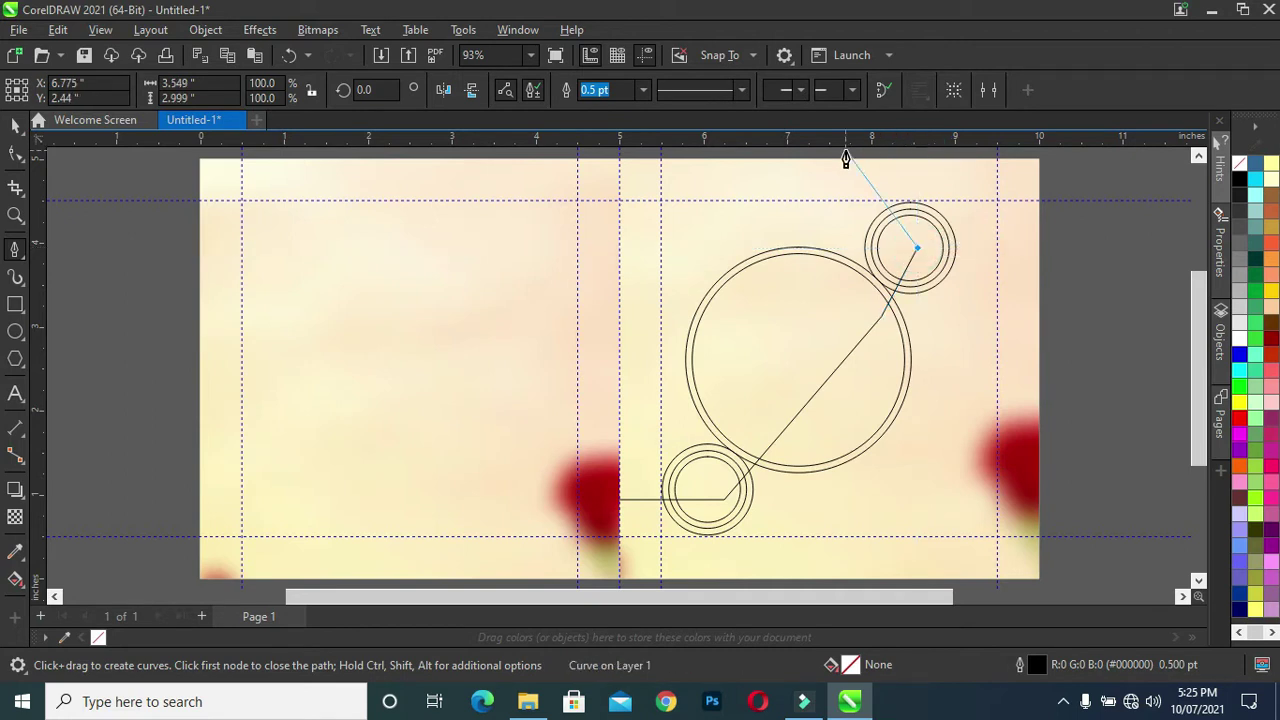
click(918, 150)
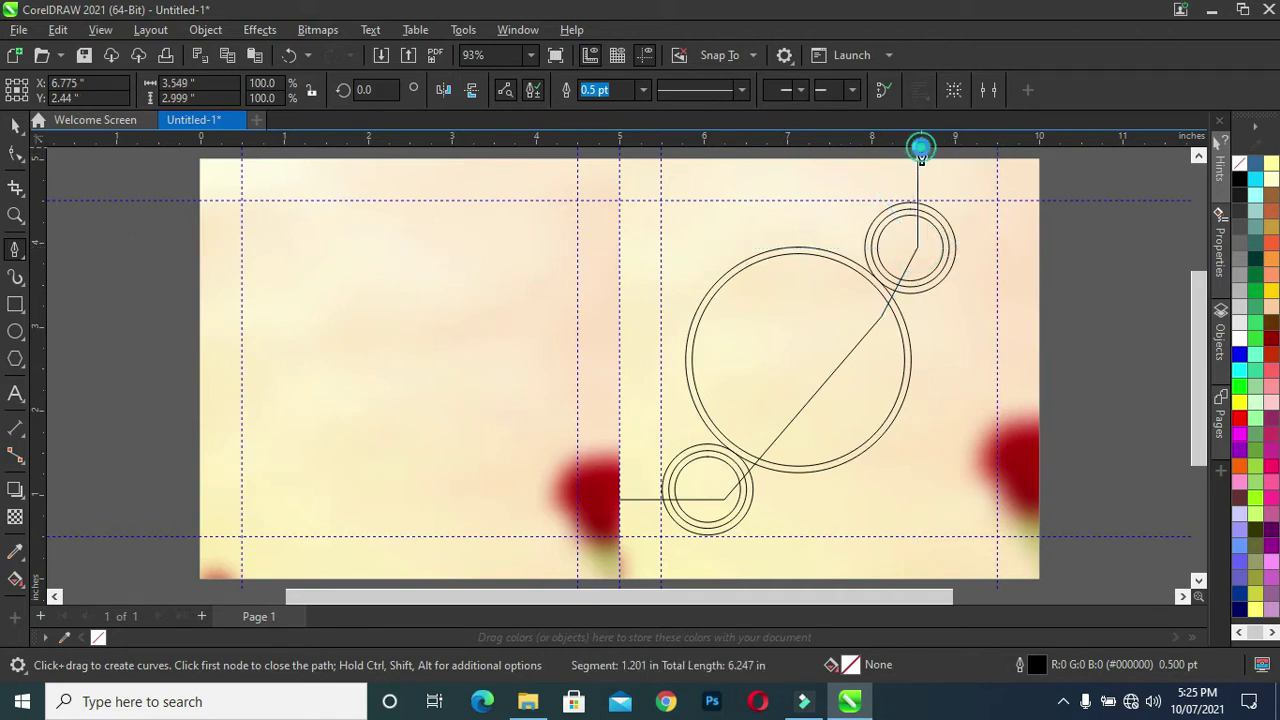
click(590, 152)
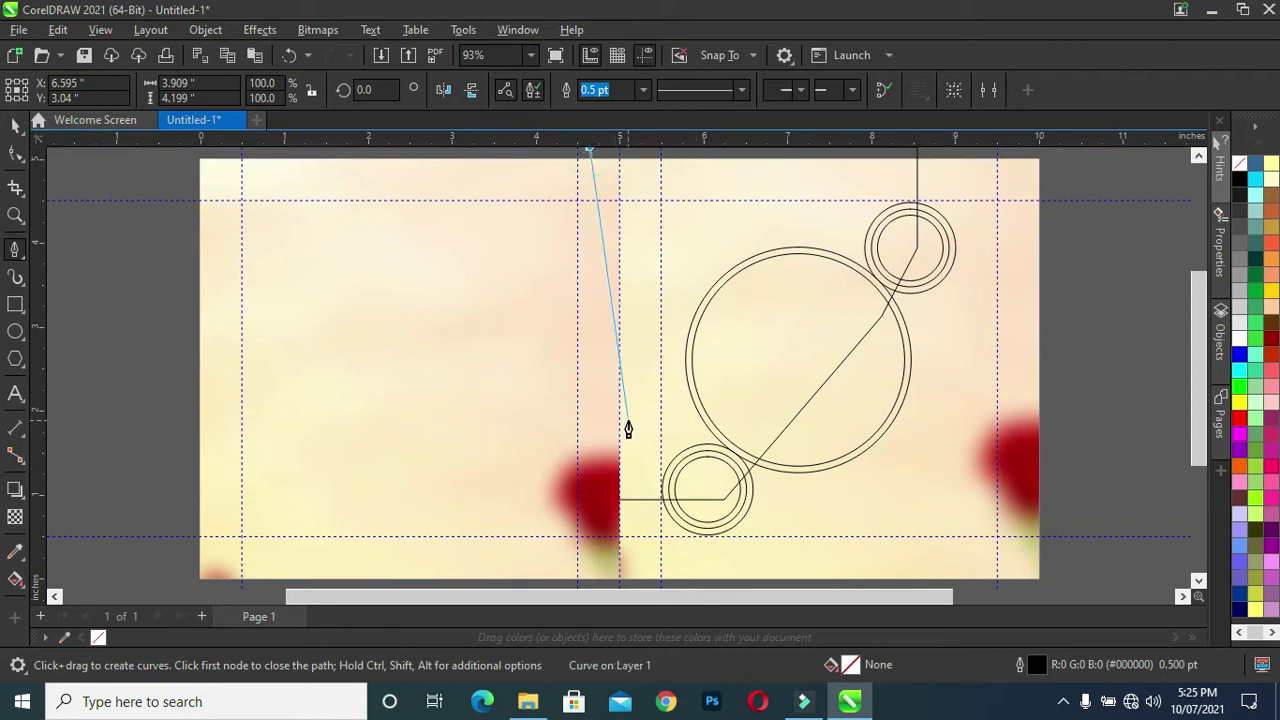
click(597, 499)
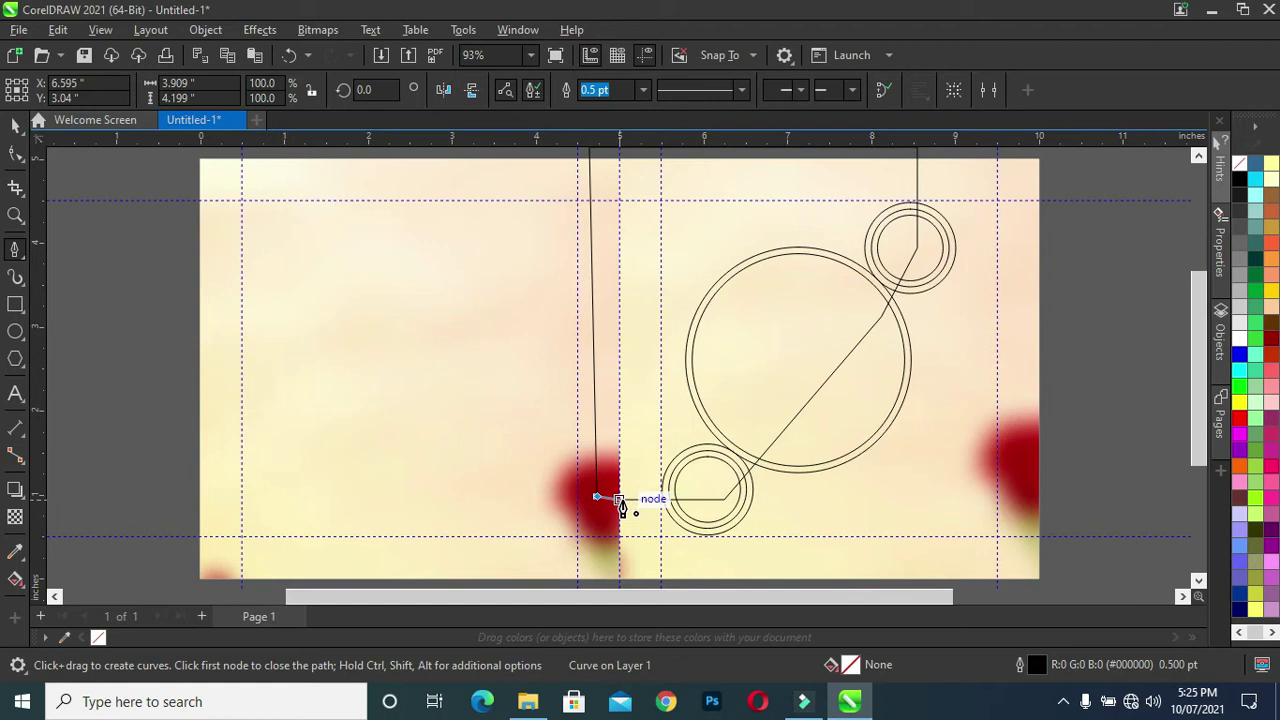
double_click(619, 500)
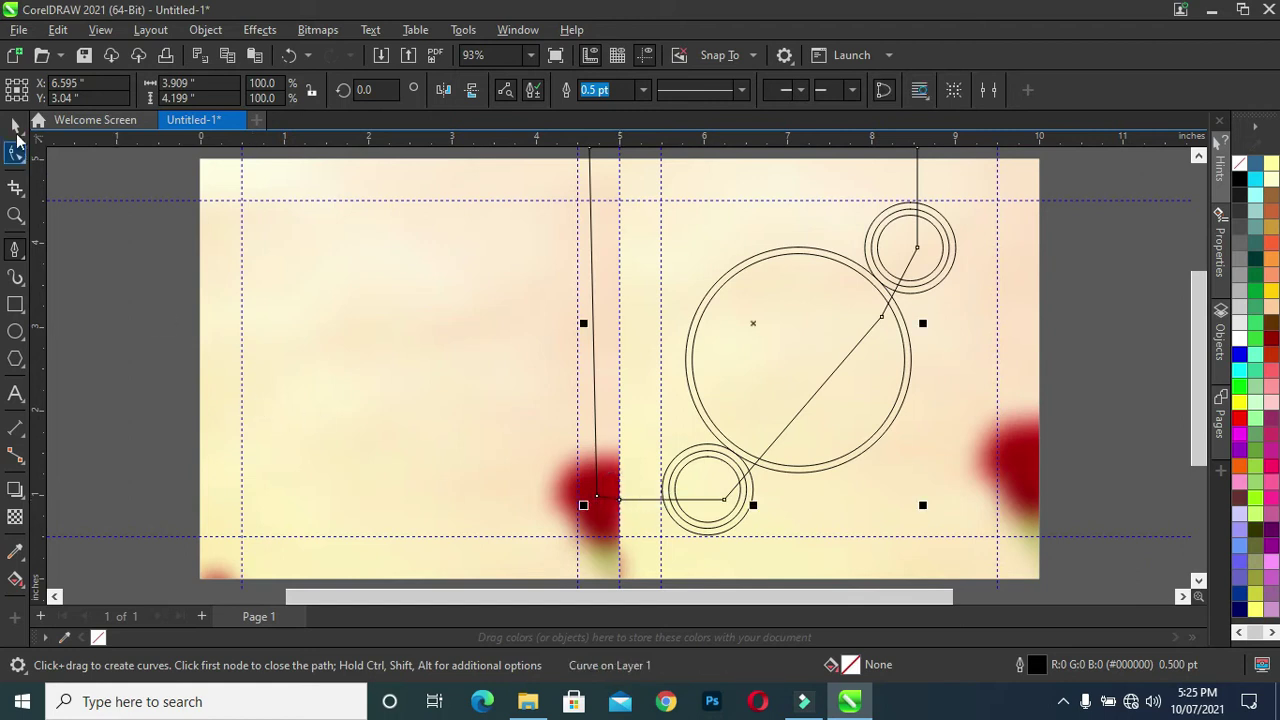
click(15, 125)
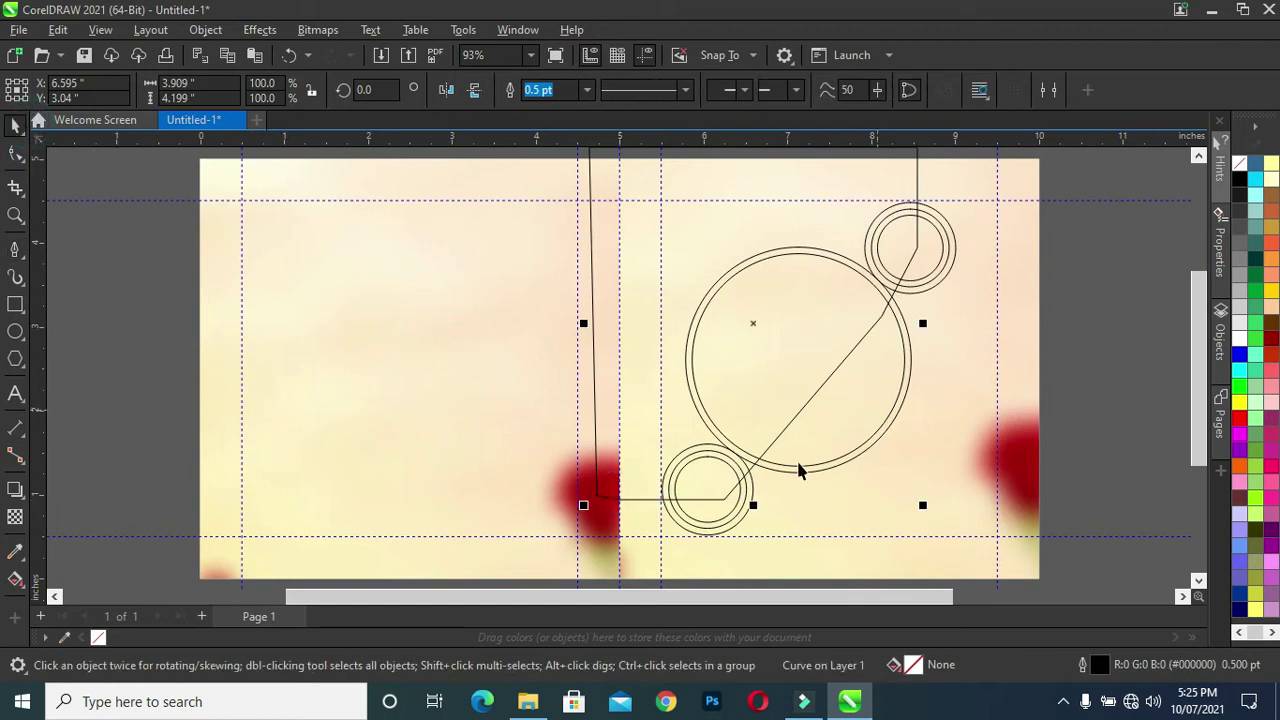
Weld the pen outline with the three ring circles into one shape
scroll(782, 472, up, 1)
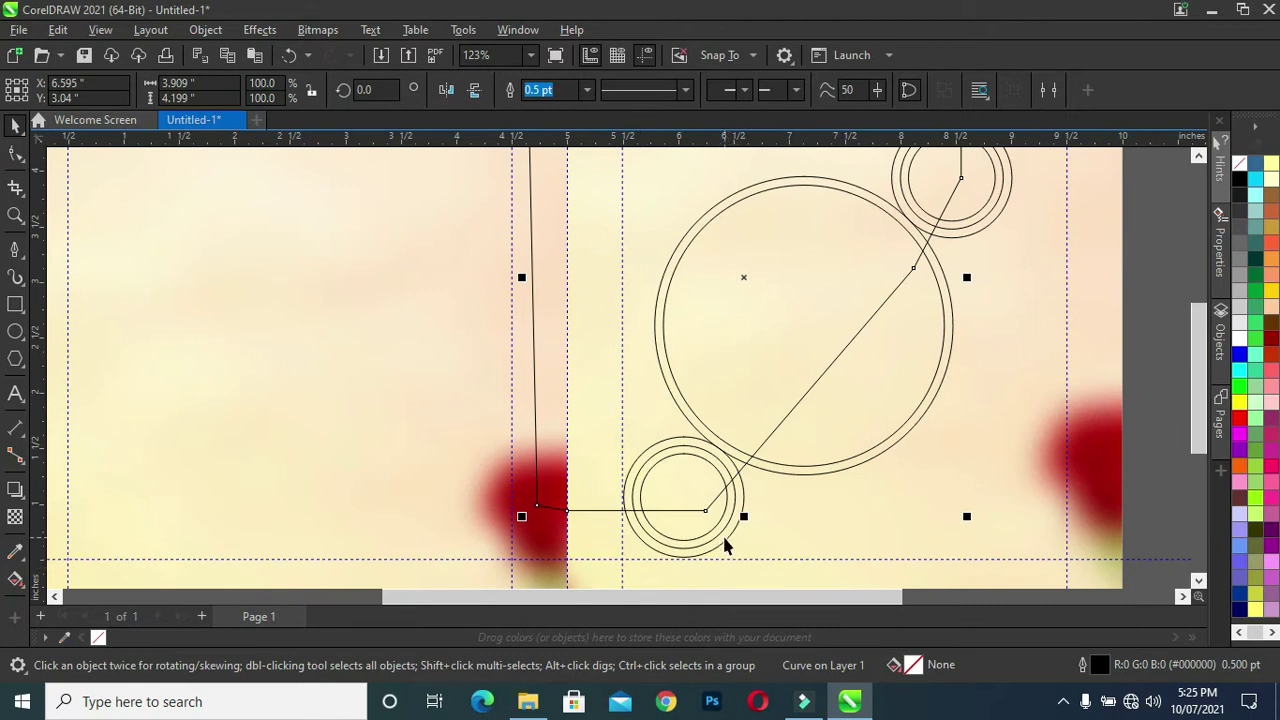
shift+click(723, 538)
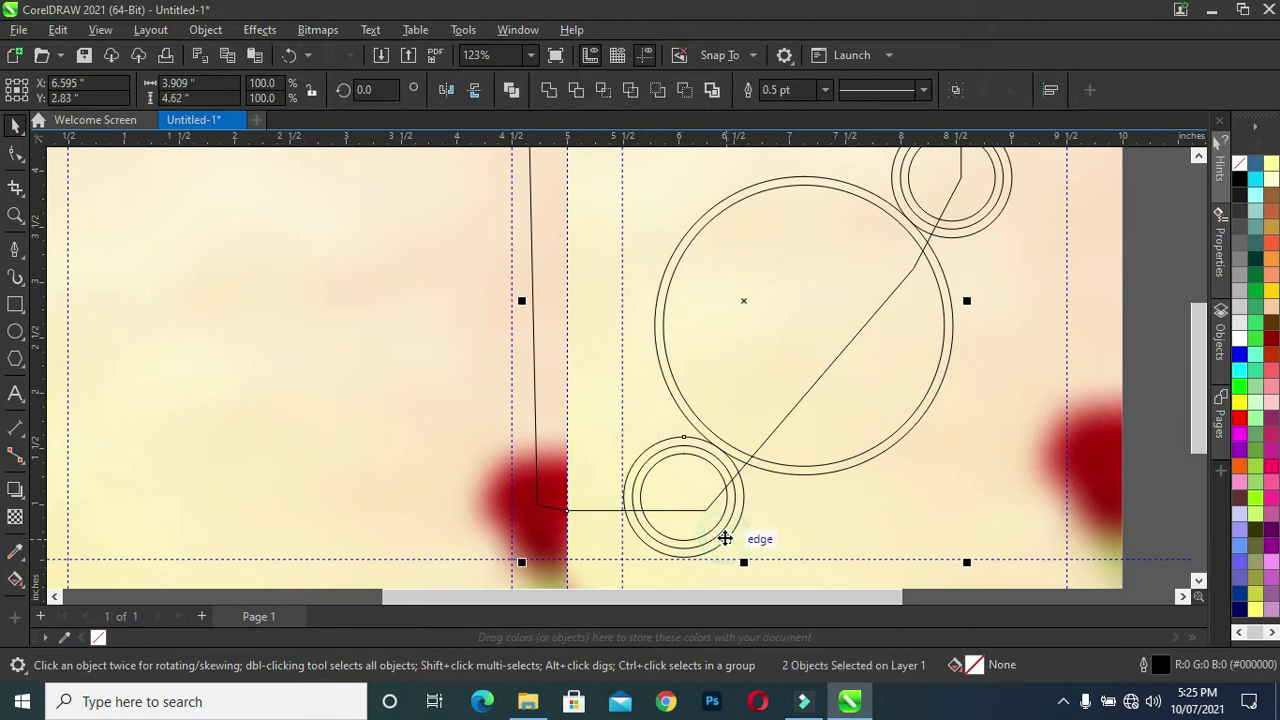
shift+click(842, 469)
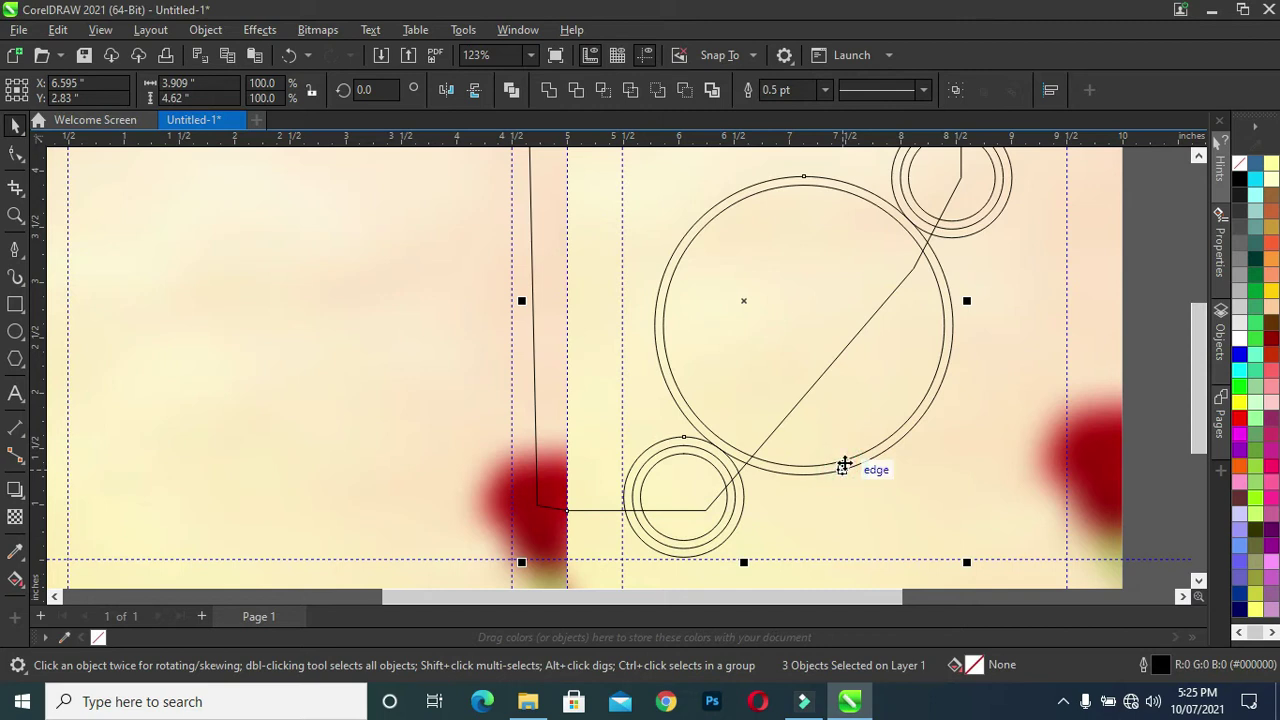
shift+click(978, 234)
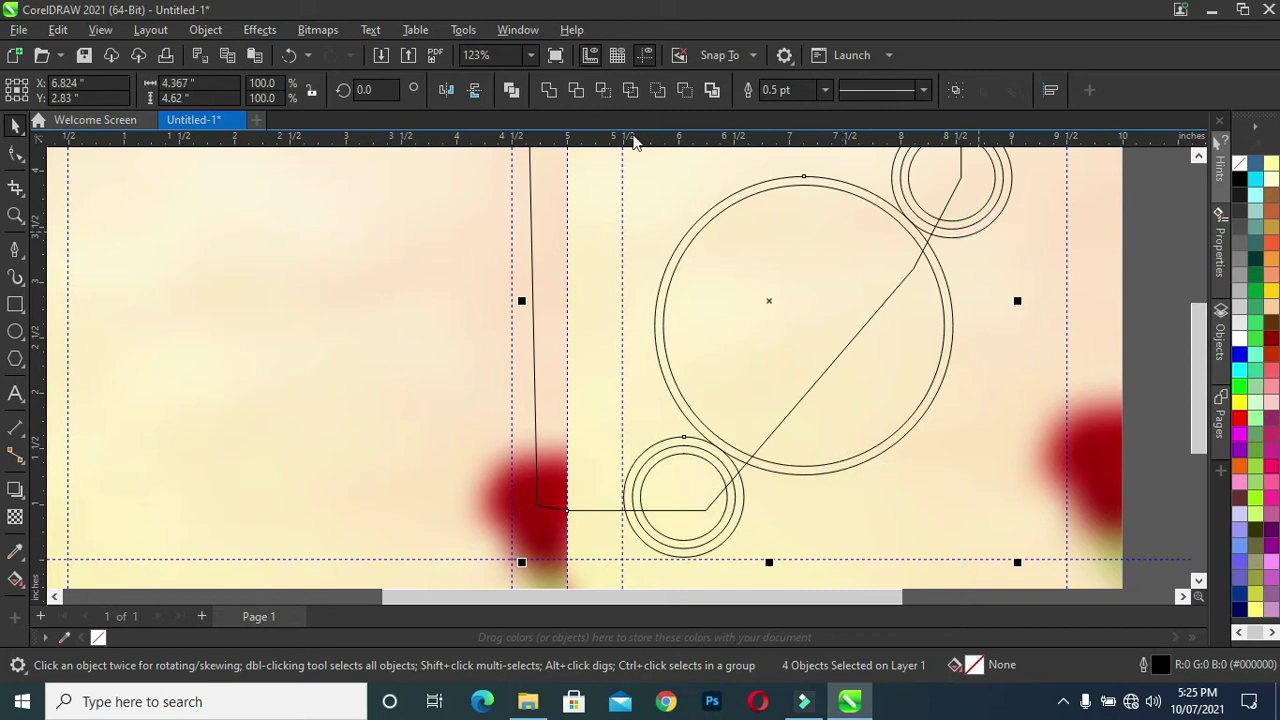
click(549, 91)
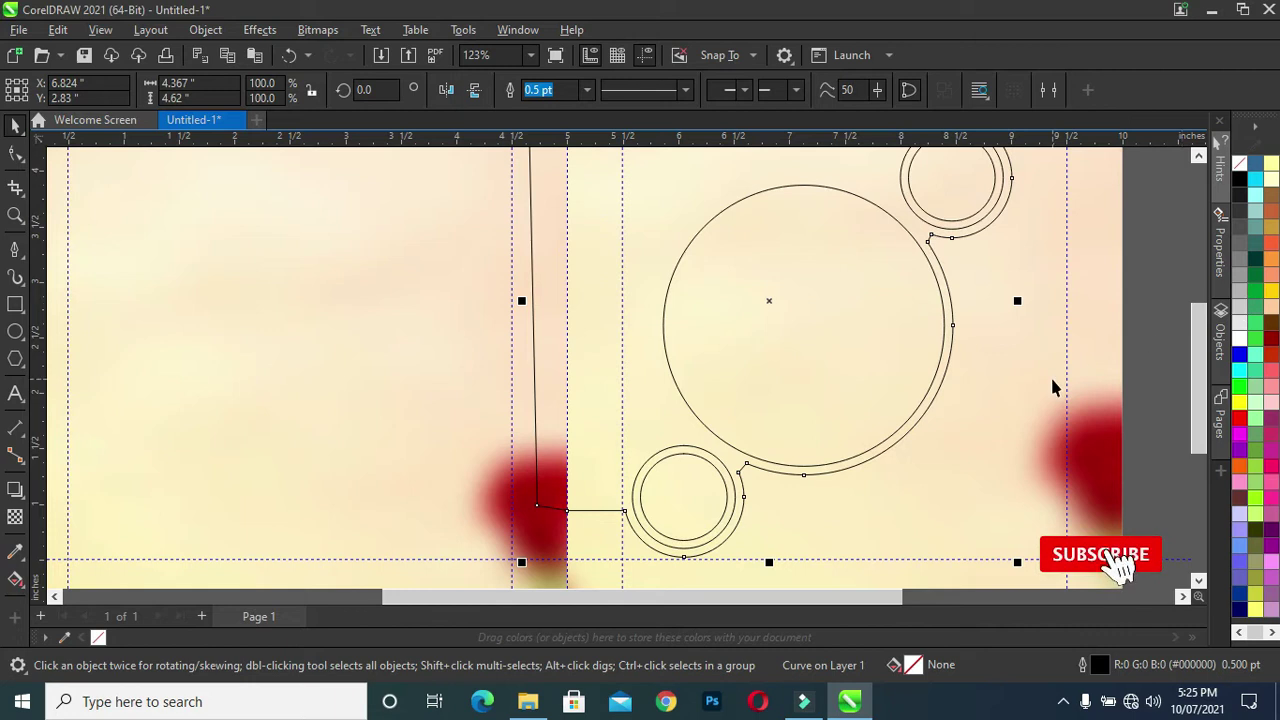
Fill the welded shape Deep Yellow (#FFCC00) with no outline
click(1272, 292)
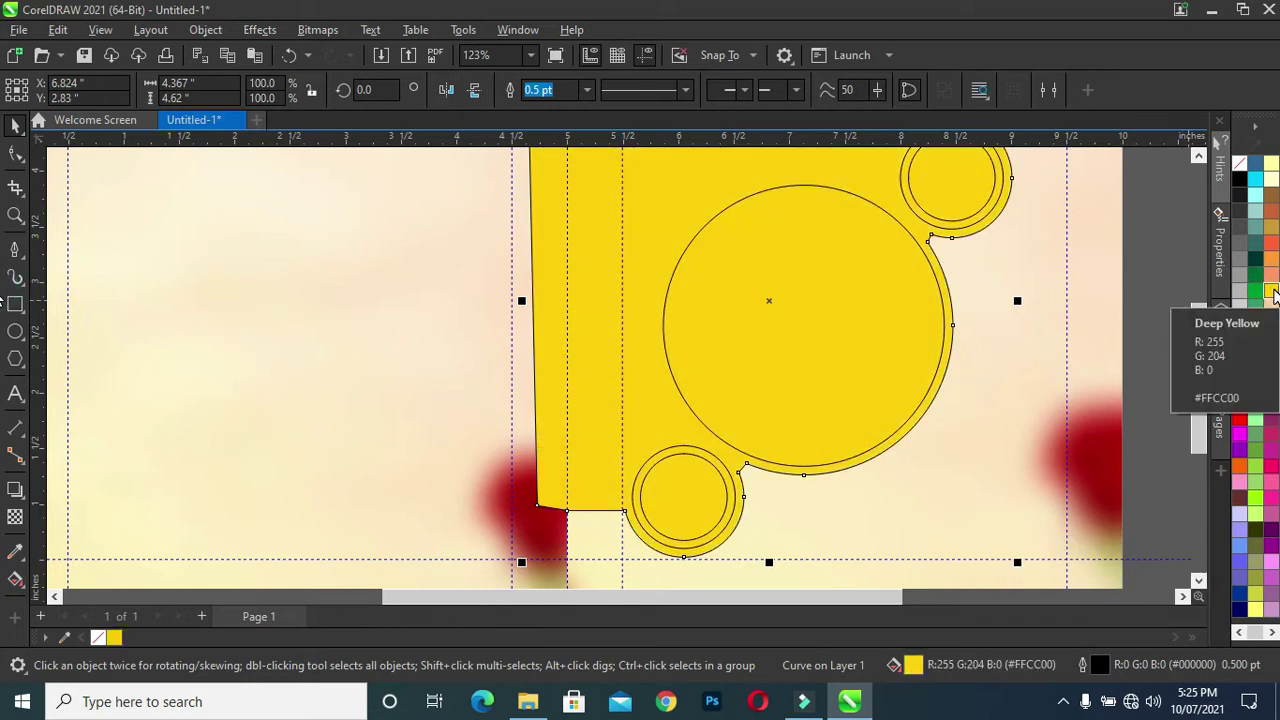
right_click(99, 637)
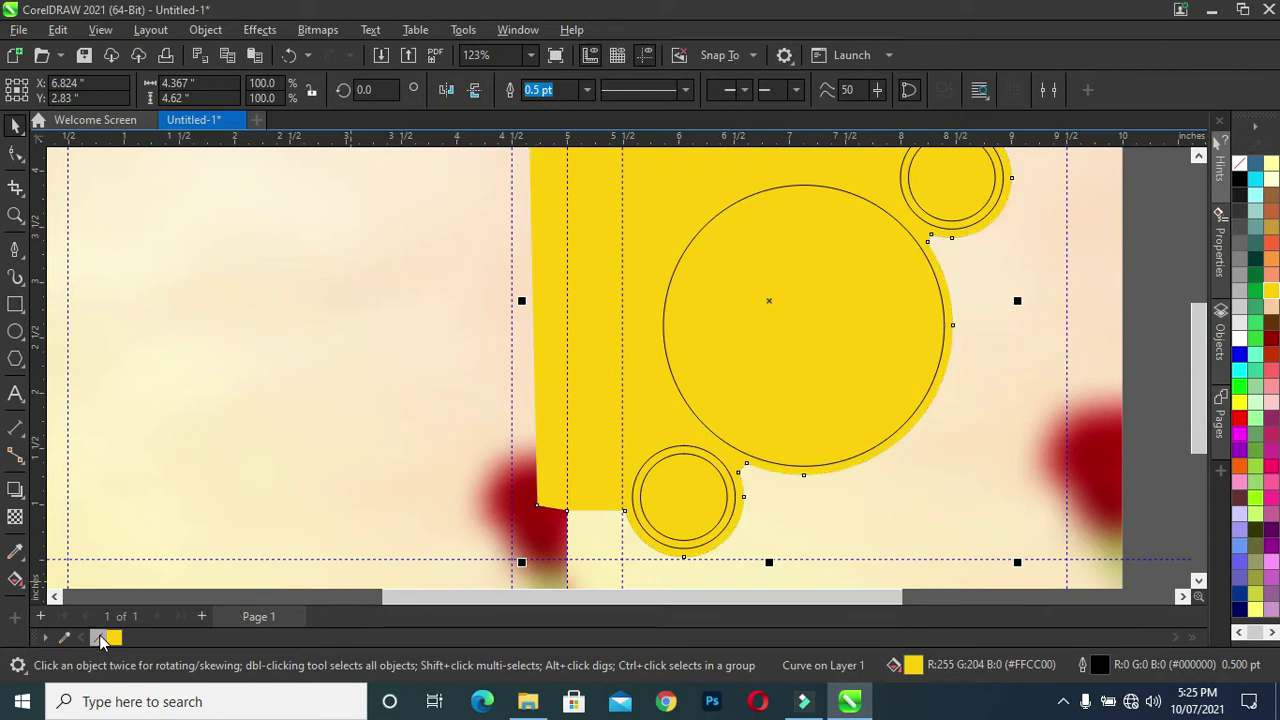
key(Escape)
key(shift+F4)
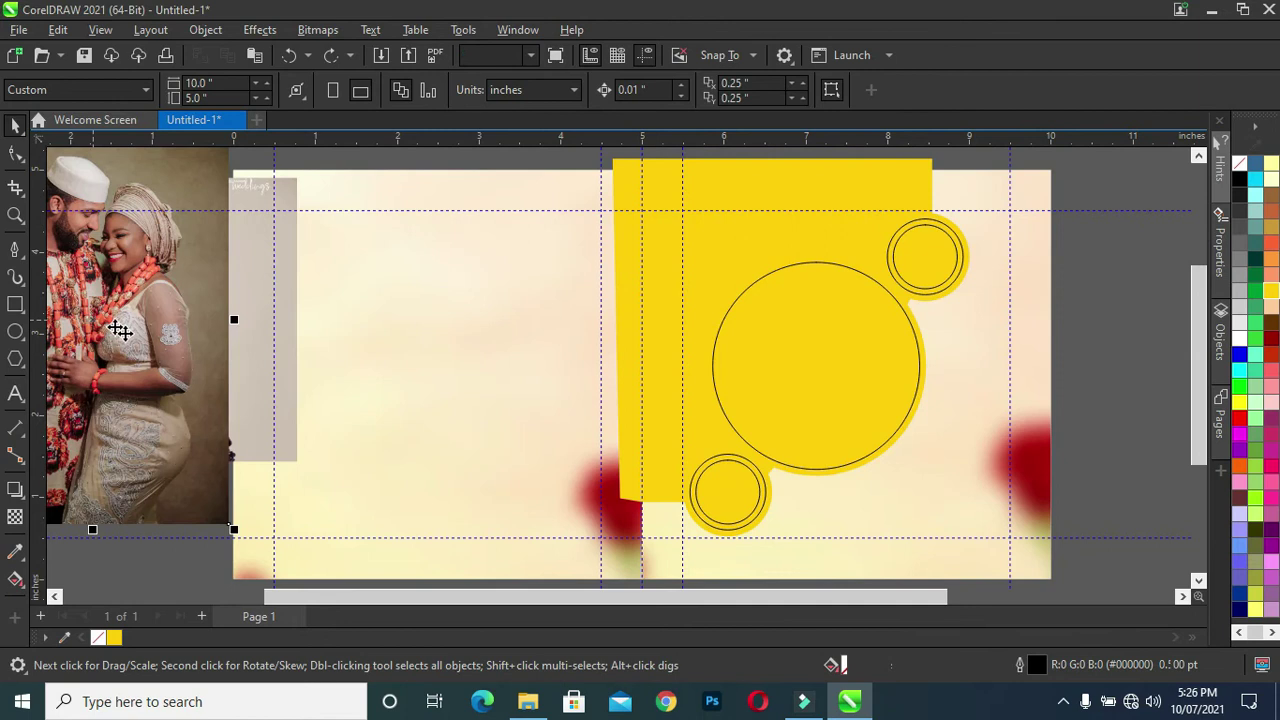
Duplicate the couple photo and PowerClip the copy inside the large circle
scroll(150, 355, down, 1)
scroll(150, 355, down, 1)
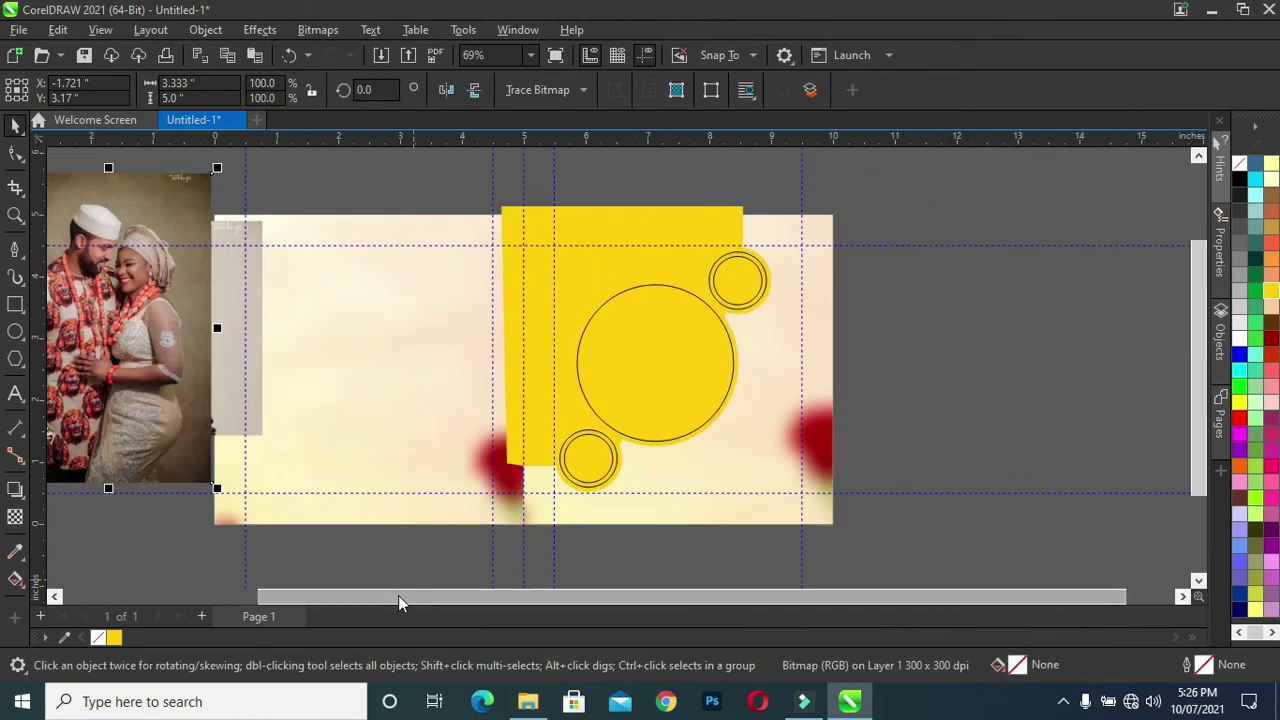
drag(398, 597, 310, 597)
click(228, 366)
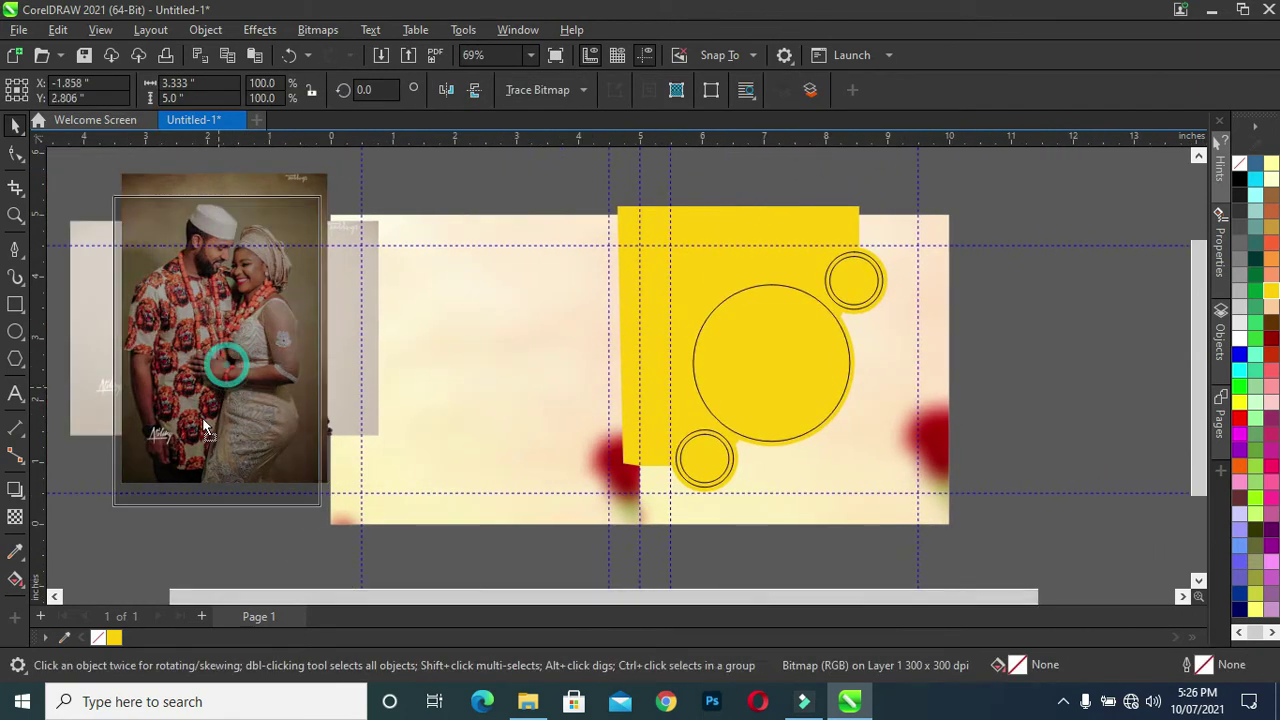
drag(228, 366, 197, 425)
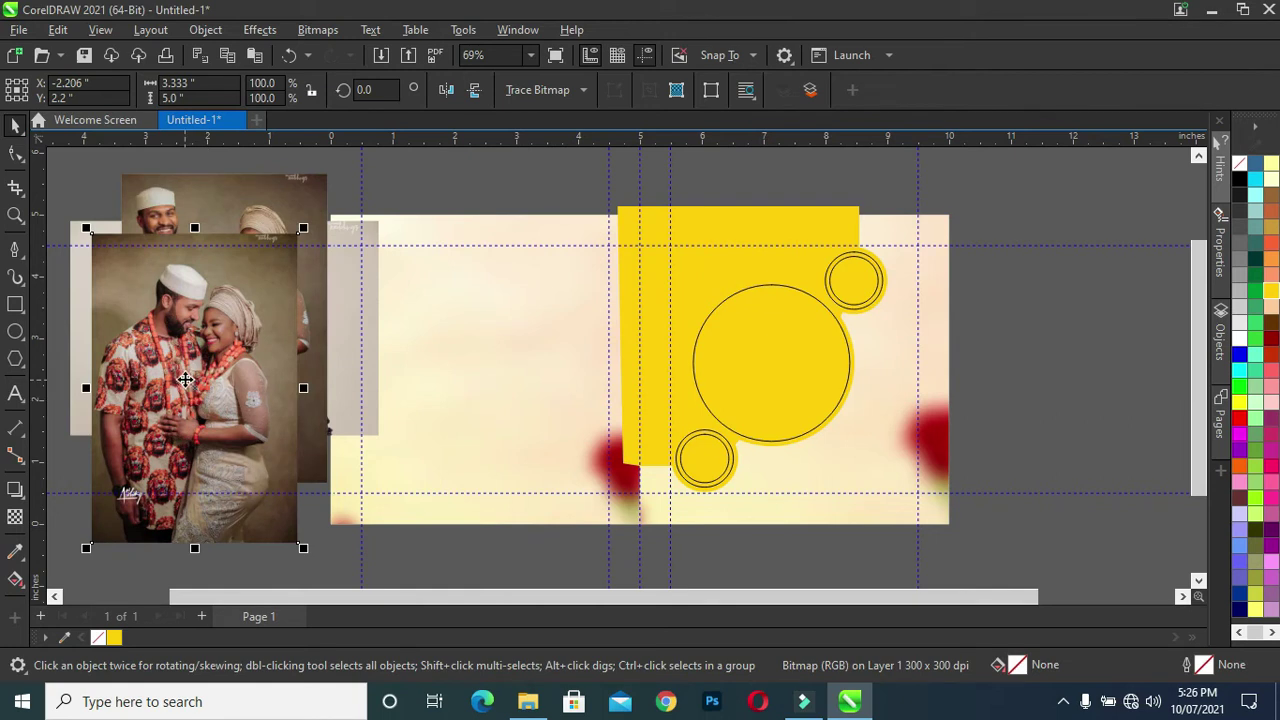
drag(180, 367, 752, 357)
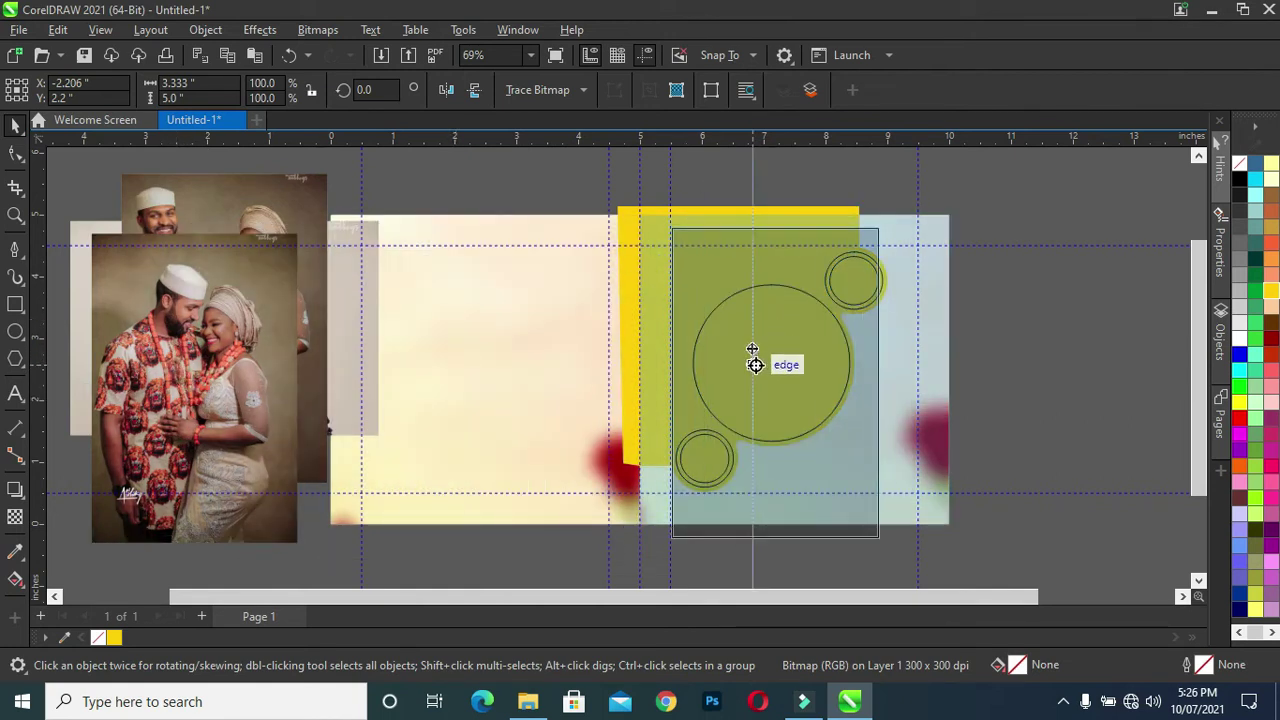
drag(752, 357, 767, 370)
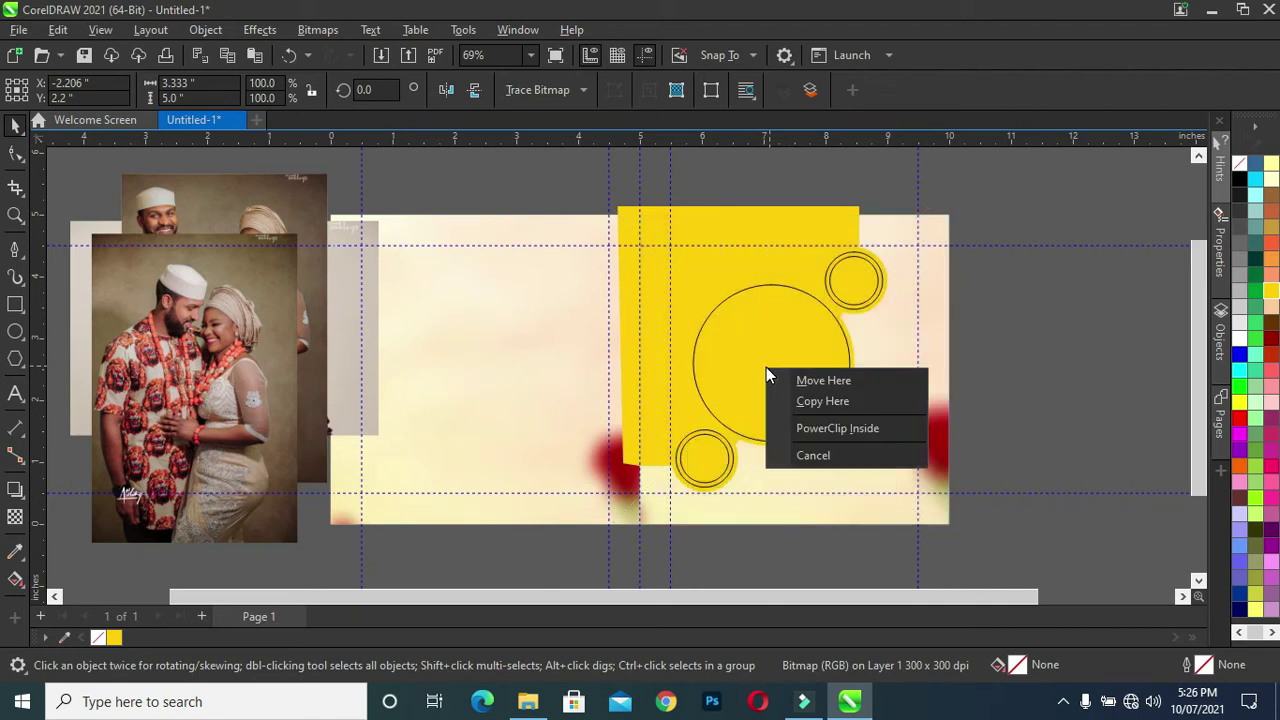
click(815, 429)
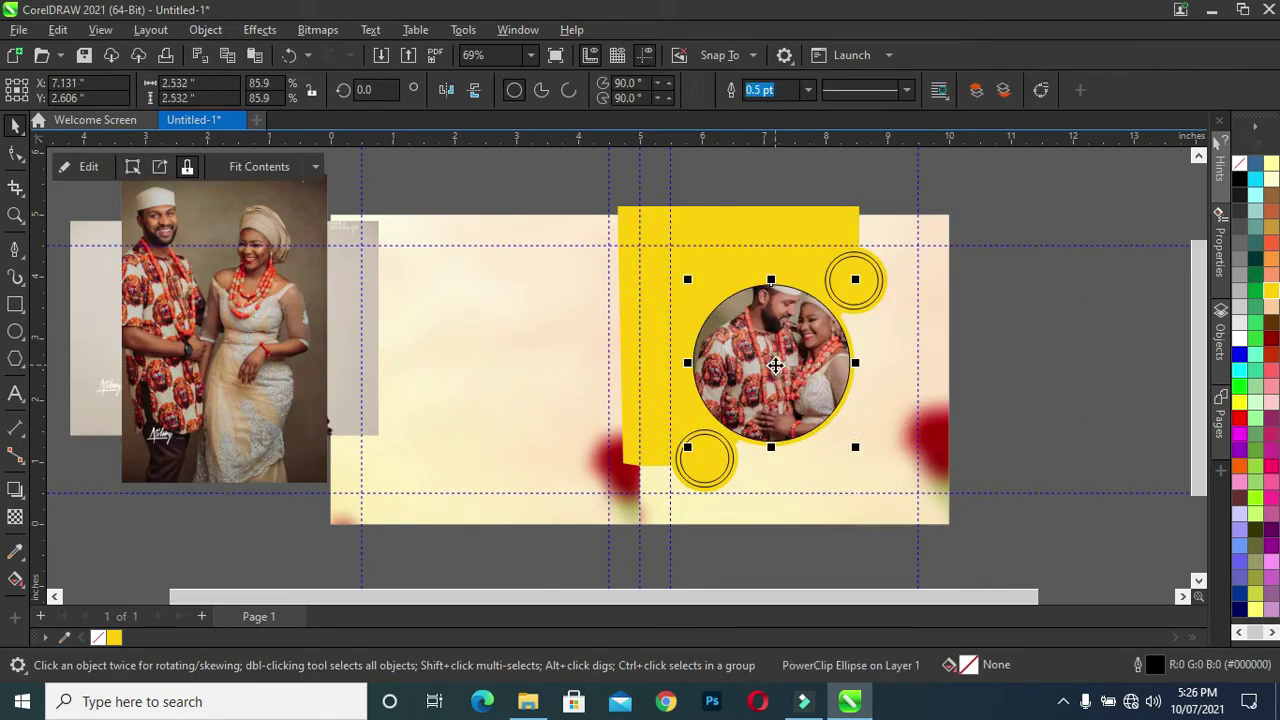
Shift and shrink the clipped couple photo, nudging it up so both fit the circle
ctrl+click(775, 365)
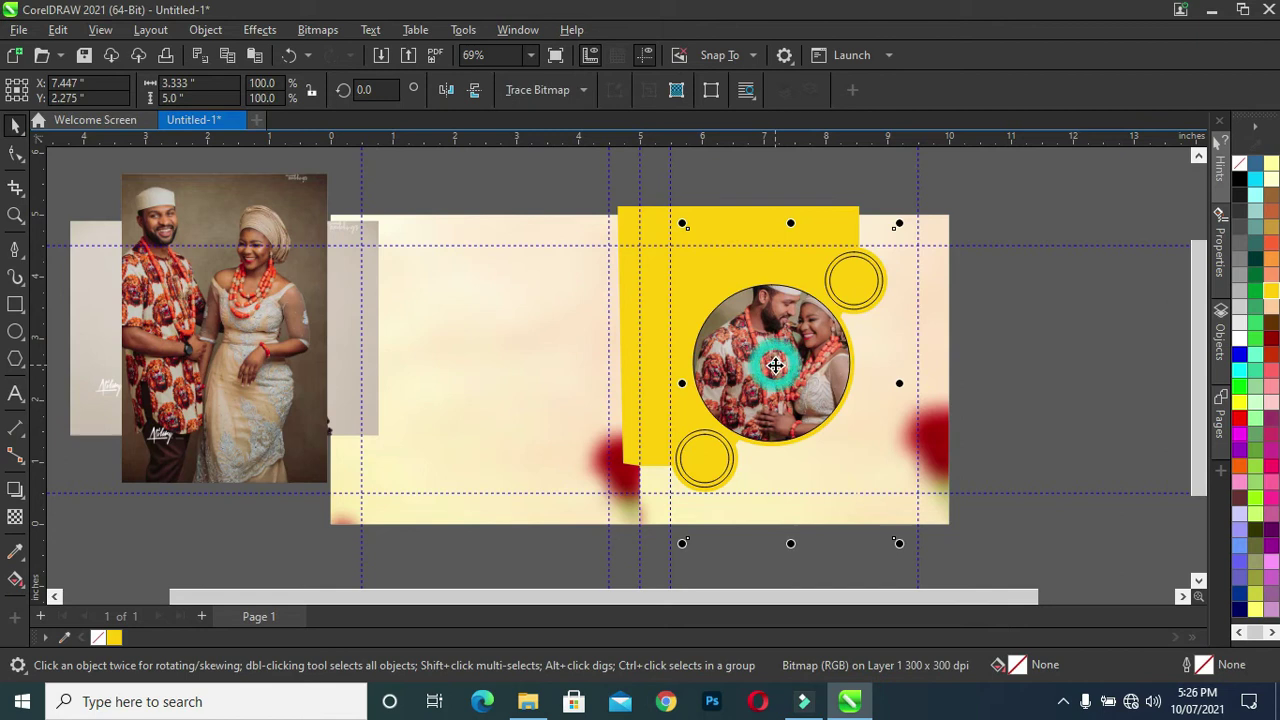
drag(794, 383, 775, 408)
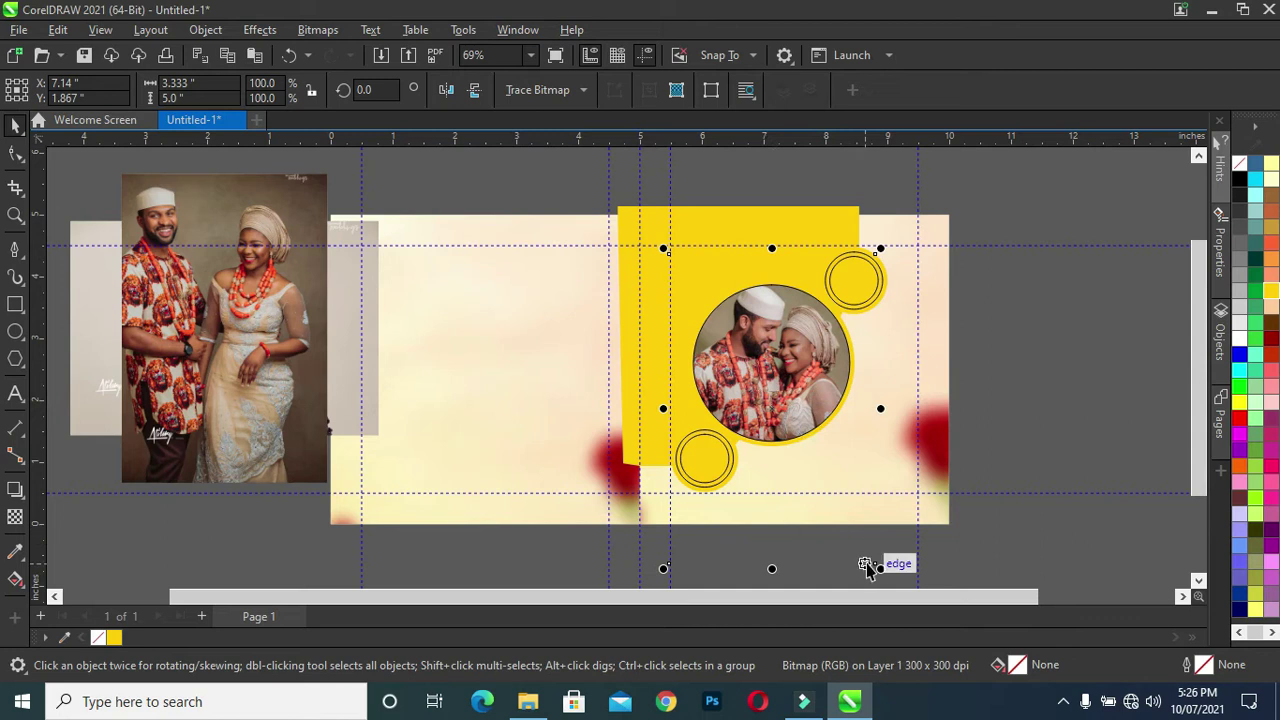
mouse_move(883, 570)
mouse_down()
mouse_move(876, 543)
mouse_move(886, 551)
mouse_up()
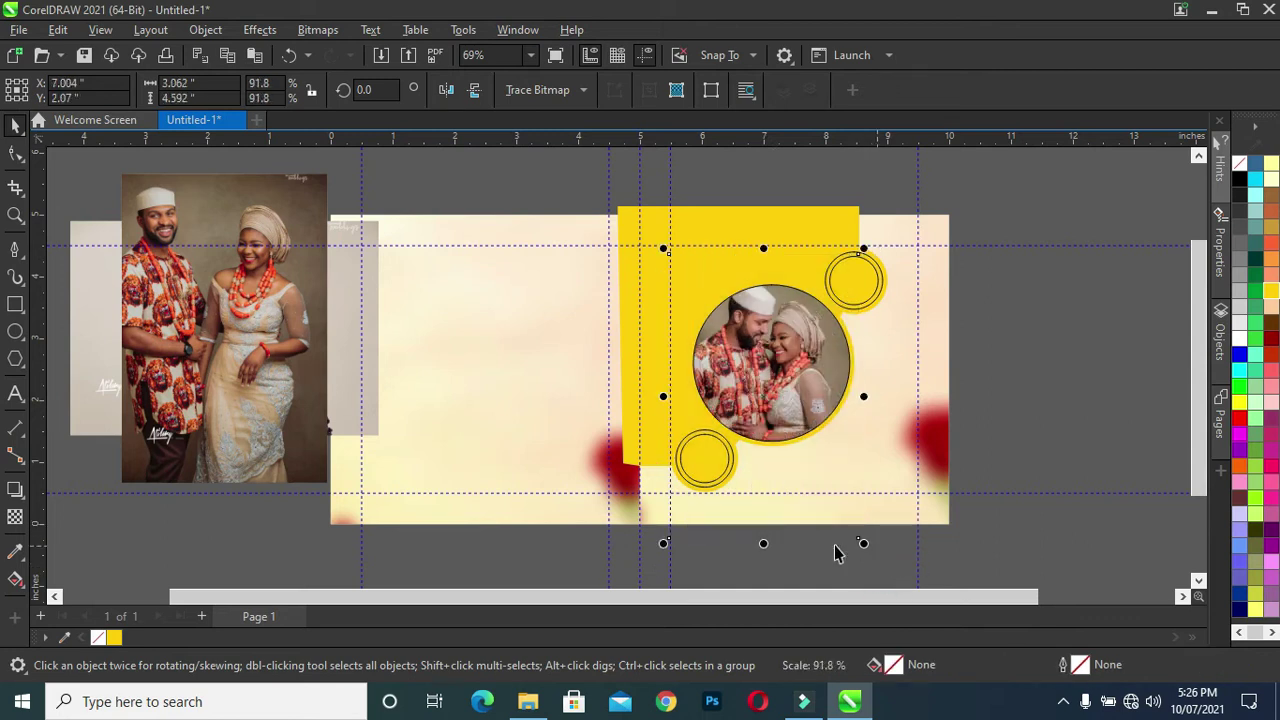
click(663, 546)
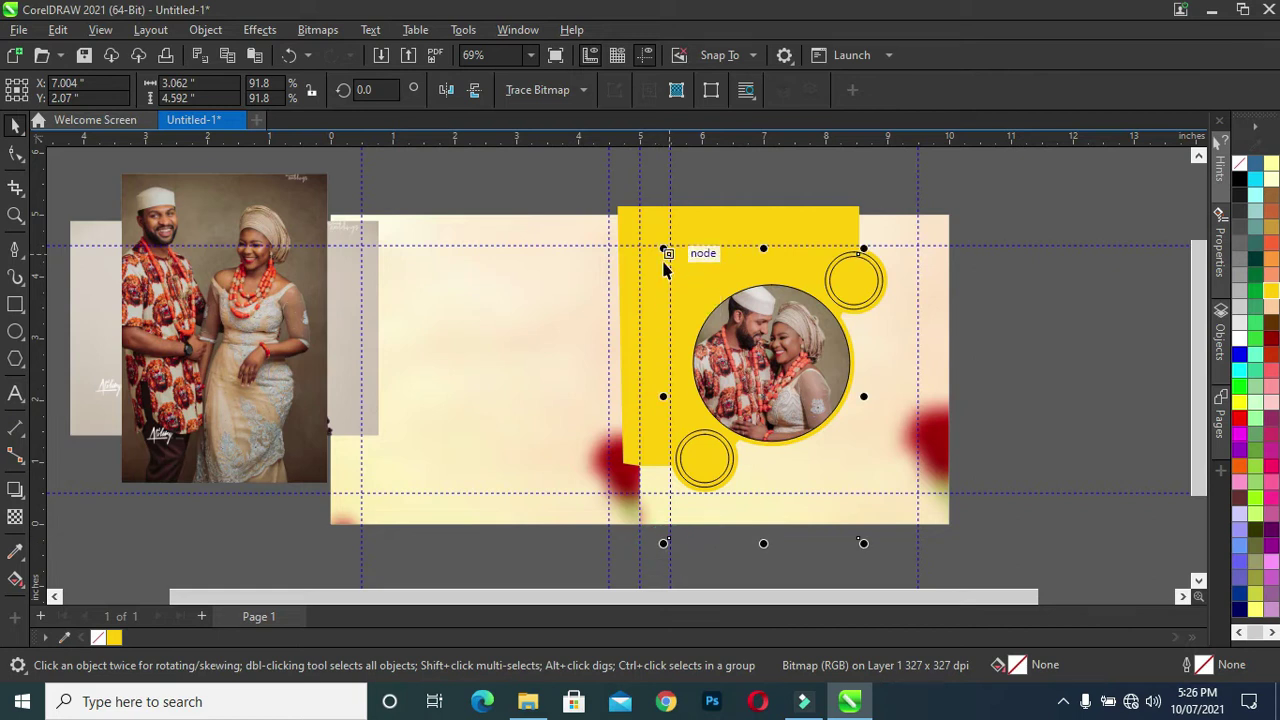
drag(663, 249, 680, 276)
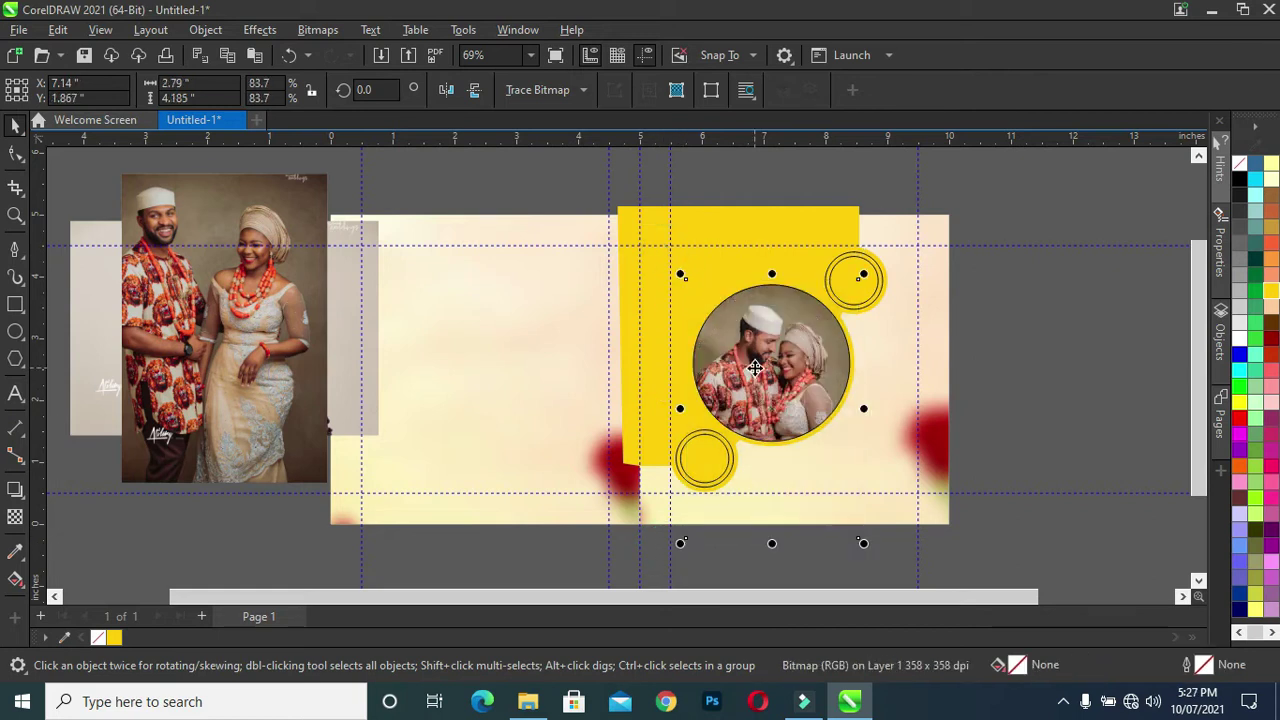
key(Up)
key(Up)
key(Up)
key(Up)
key(Up)
key(Up)
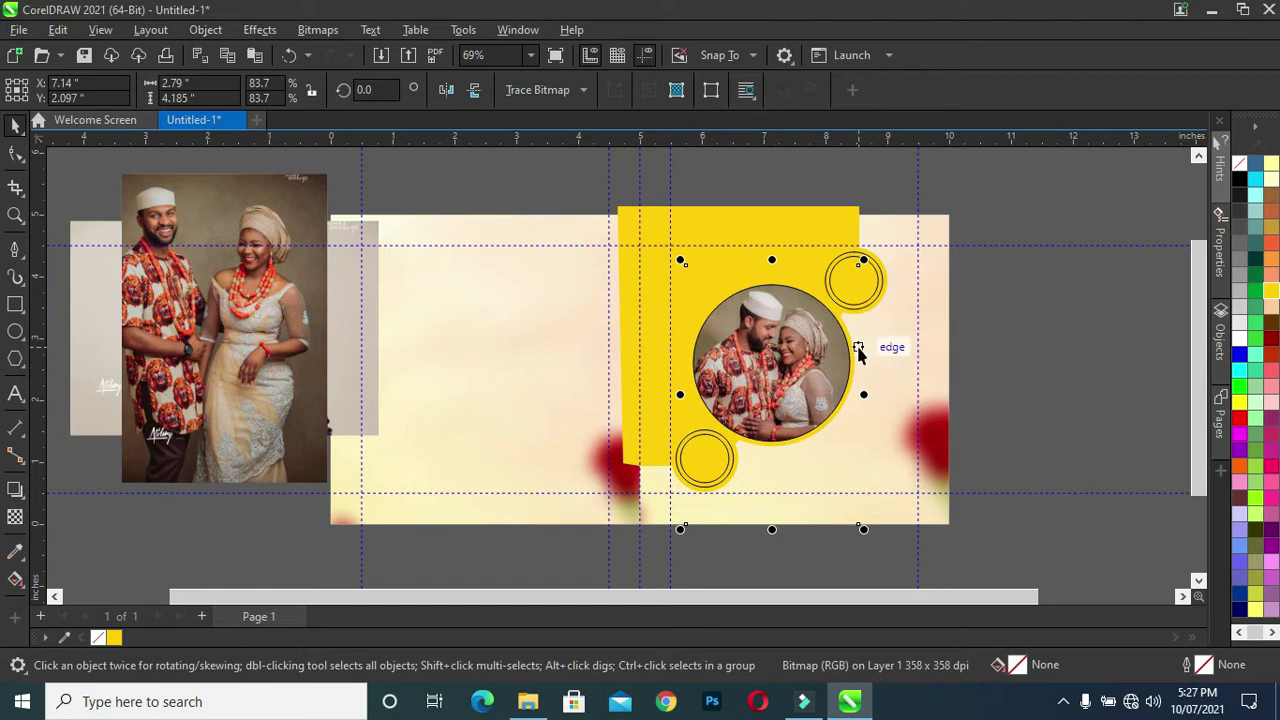
key(Escape)
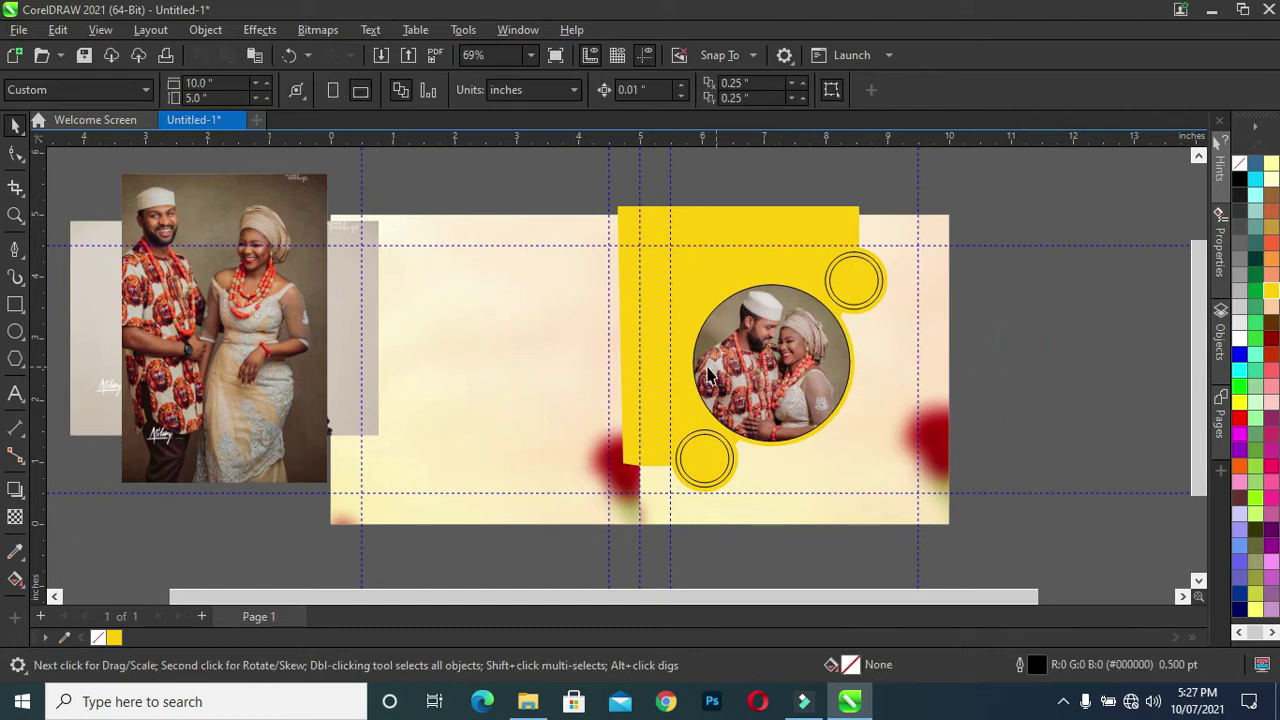
Sample a deep red from the couple photo with the Color Eyedropper and apply it to the yellow shape
scroll(708, 375, up, 2)
scroll(708, 375, up, 1)
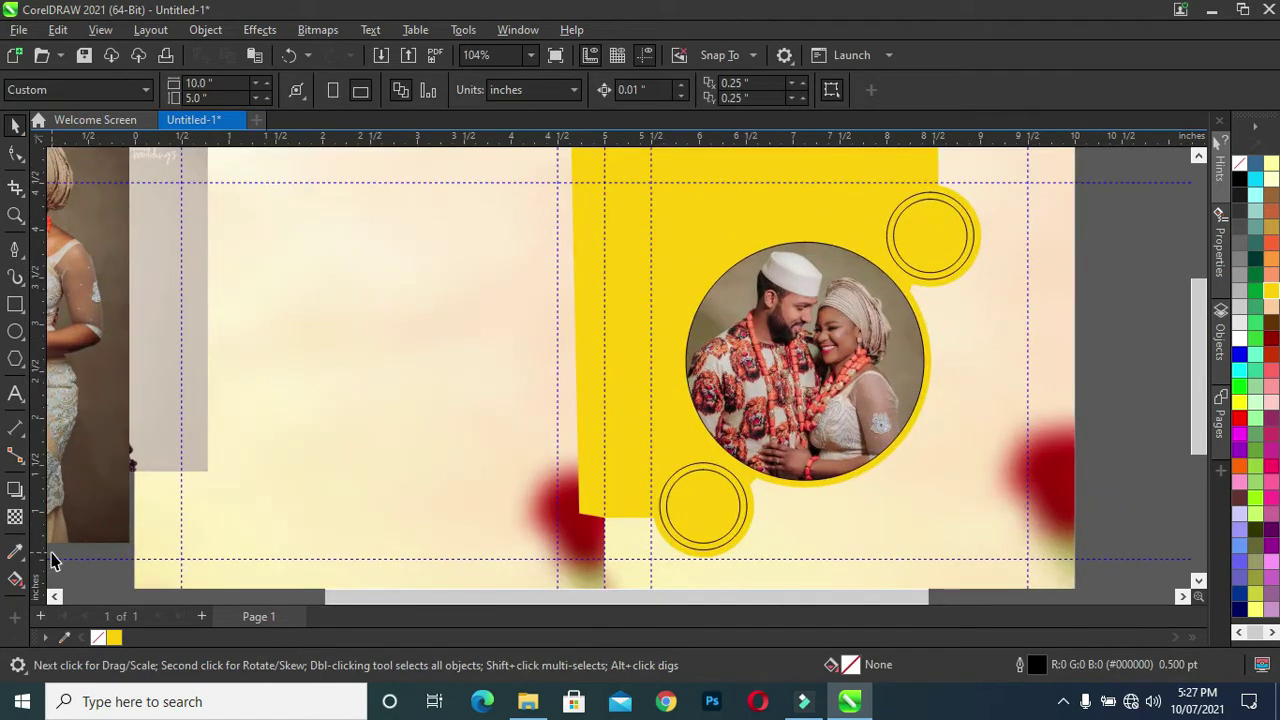
click(16, 551)
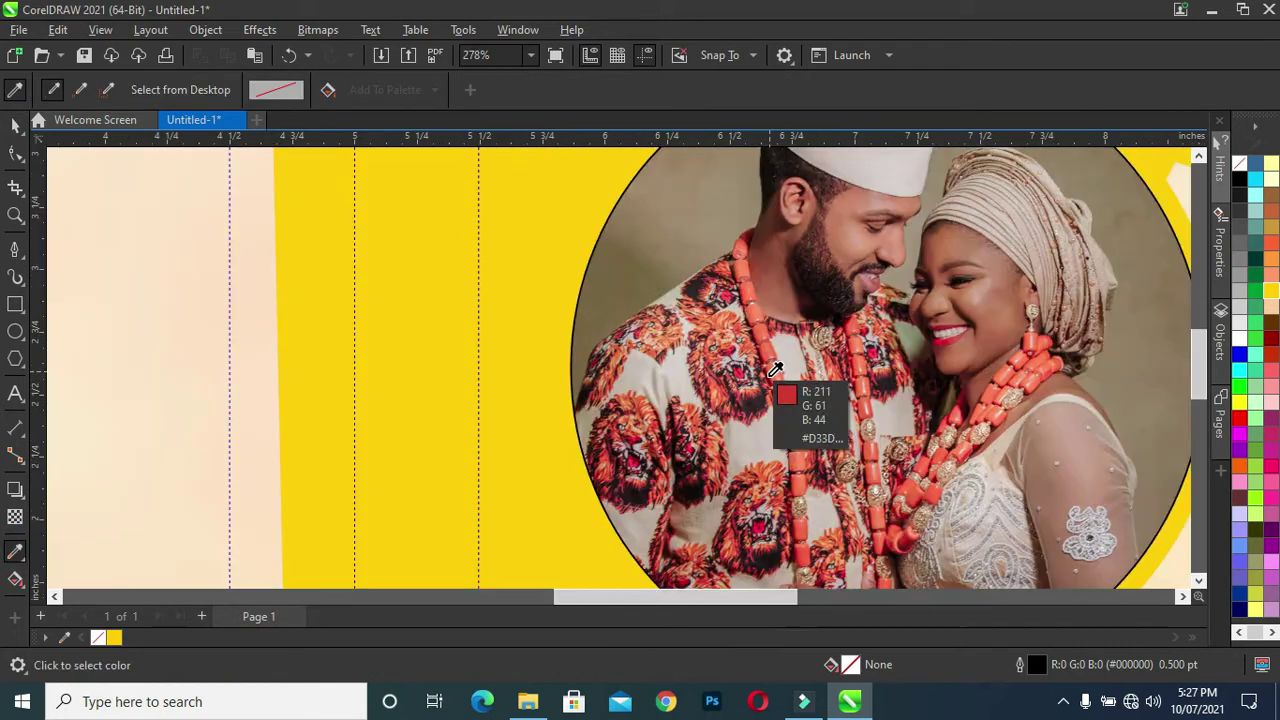
scroll(768, 364, up, 6)
click(775, 370)
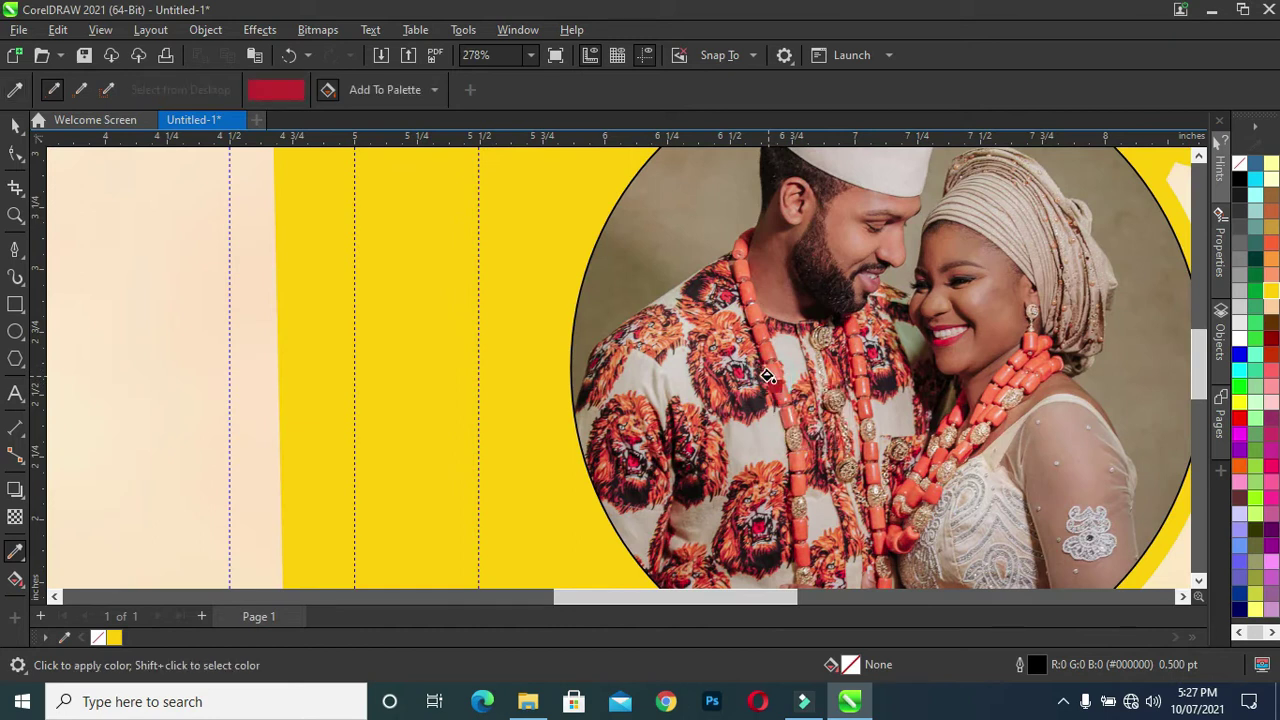
click(524, 270)
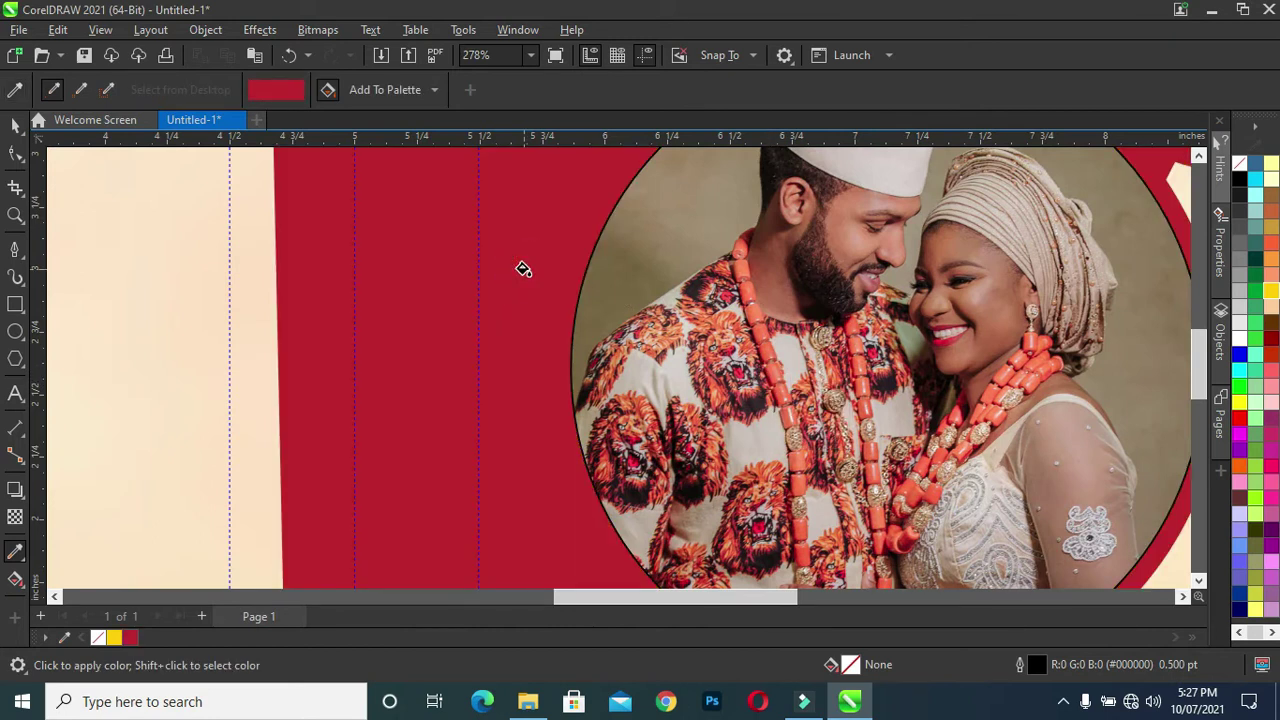
scroll(524, 270, down, 6)
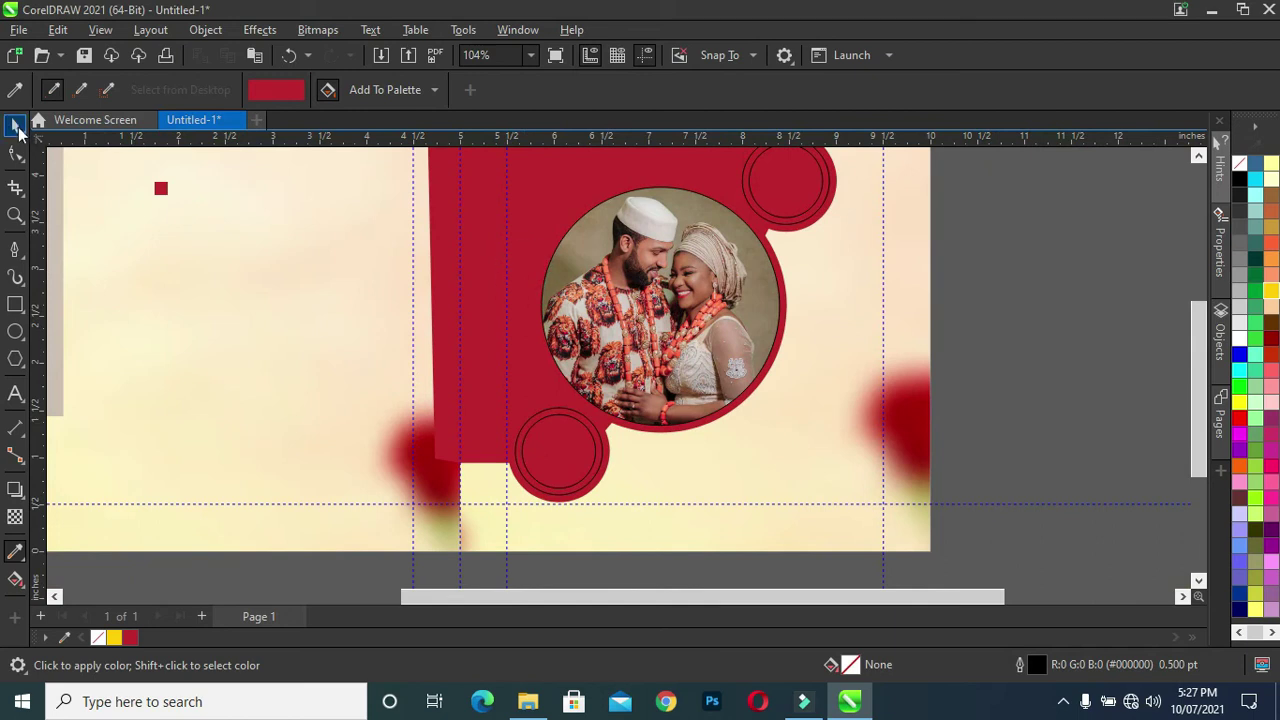
click(16, 124)
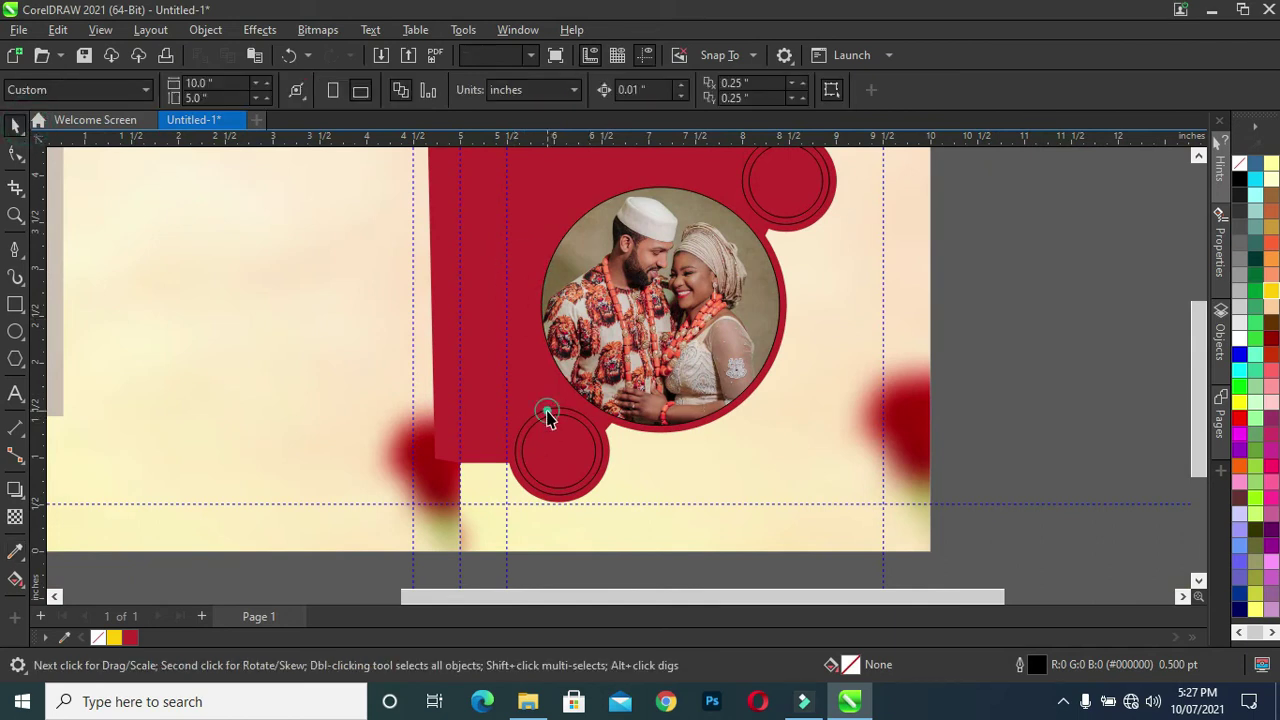
Fill both small accent circles with a light grey sampled from the photo
click(548, 410)
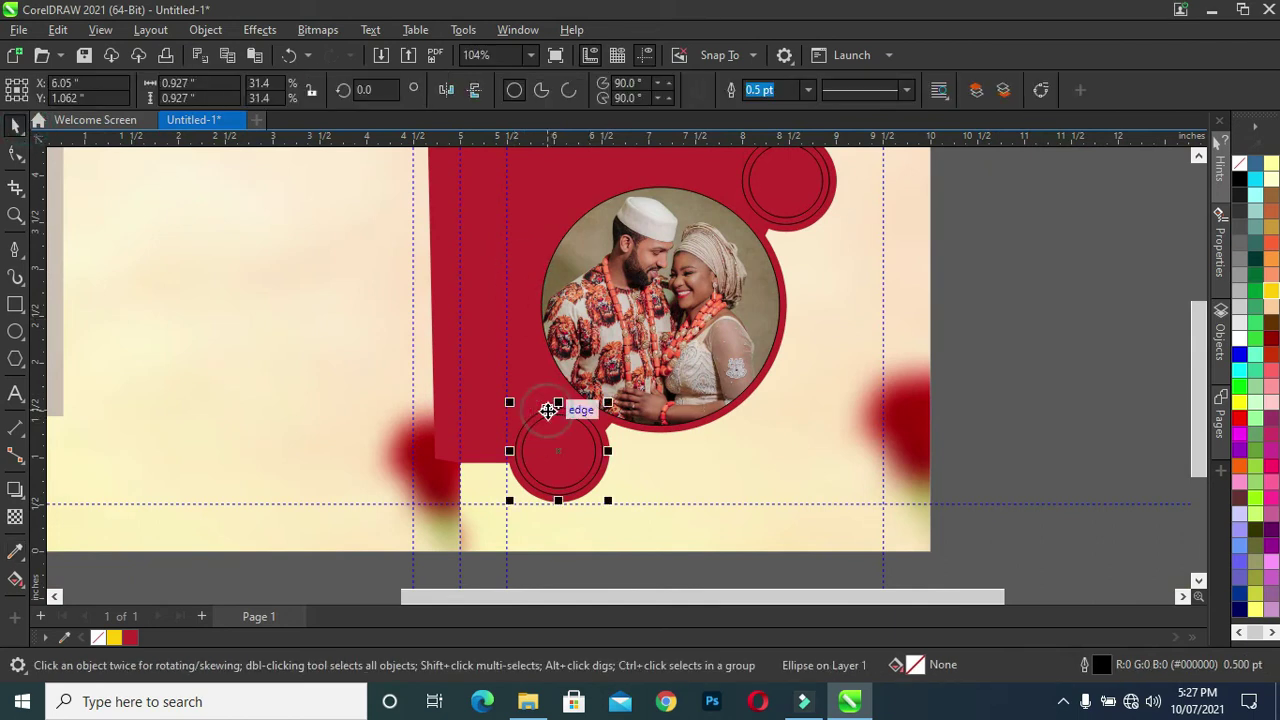
click(15, 550)
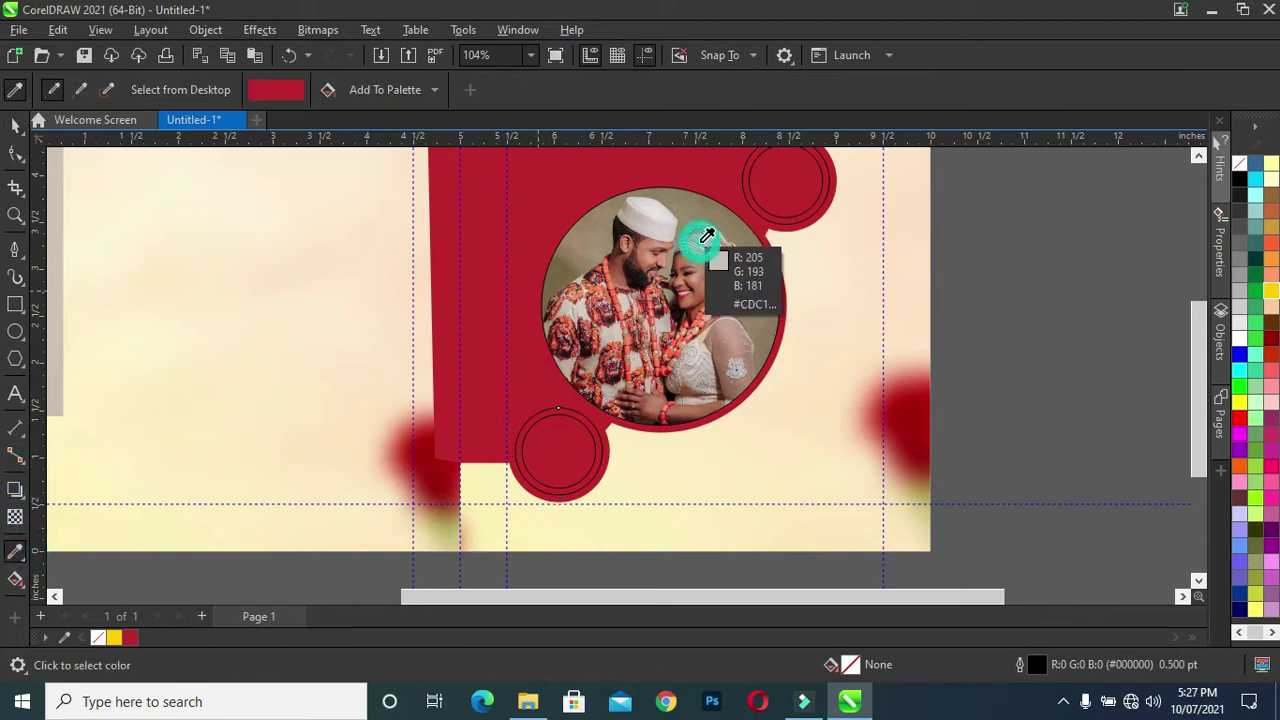
click(707, 235)
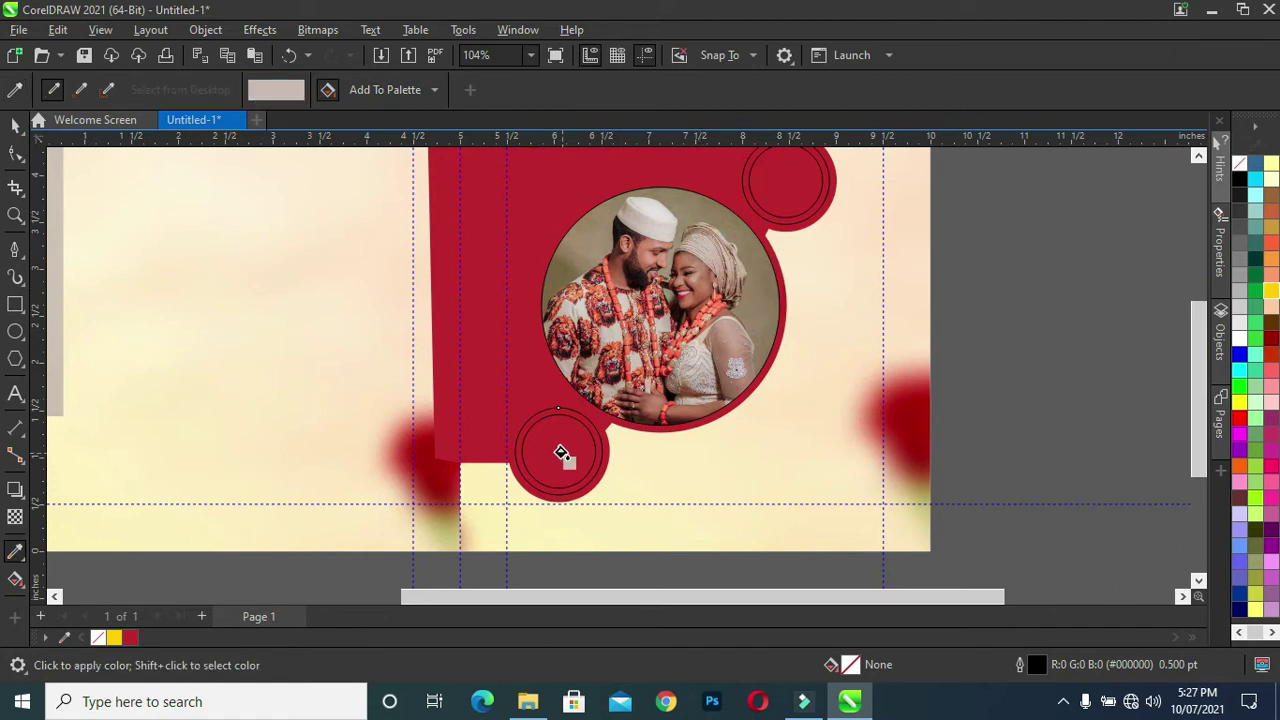
scroll(561, 453, up, 5)
click(618, 358)
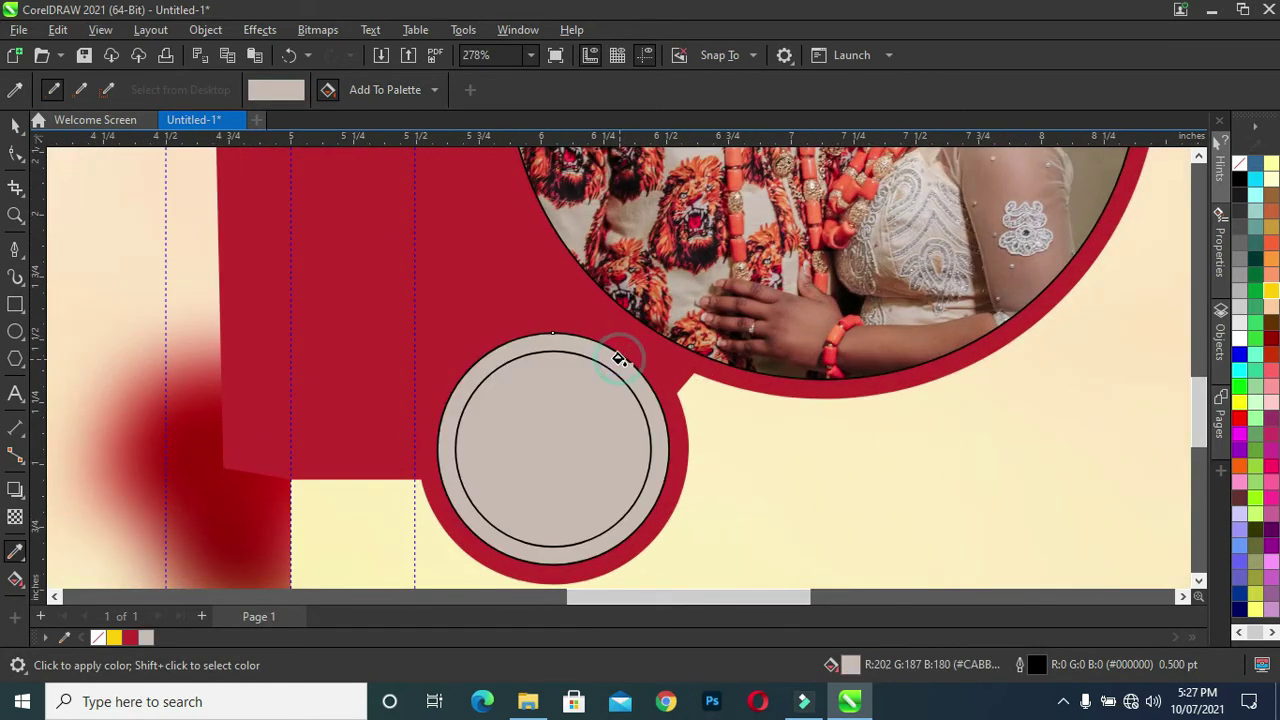
scroll(766, 337, down, 2)
scroll(766, 337, down, 3)
scroll(876, 188, up, 4)
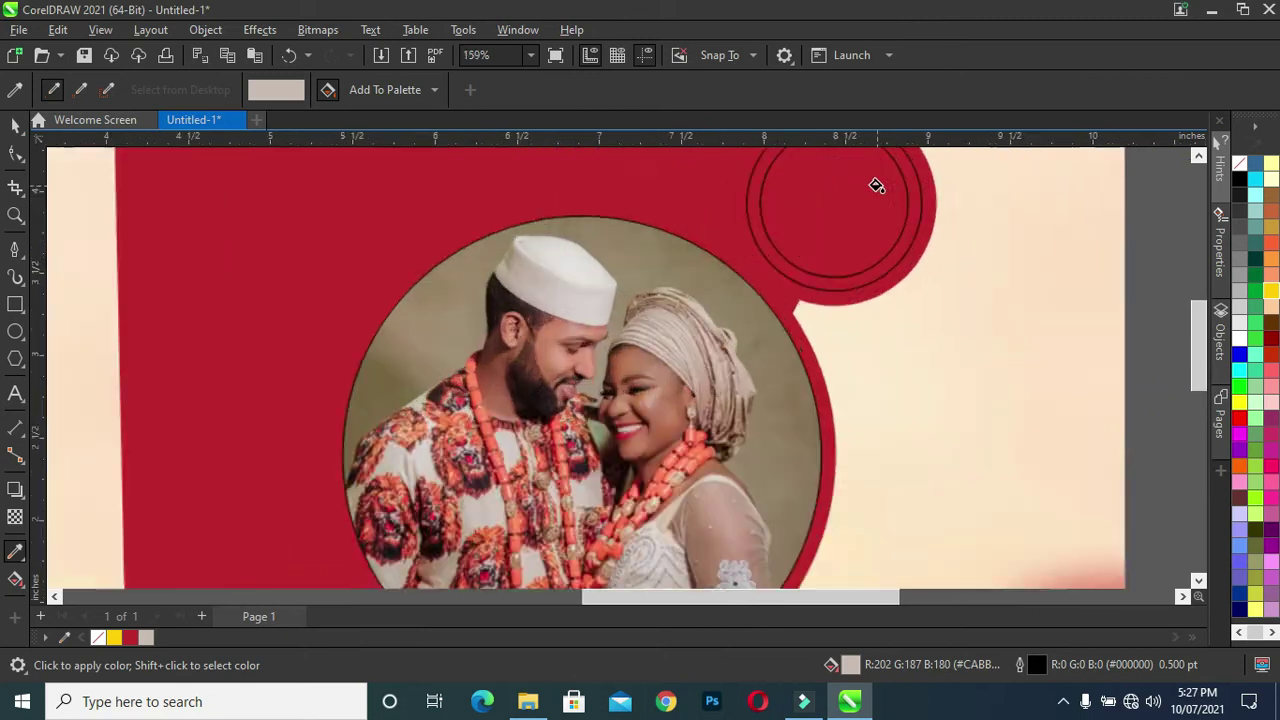
click(914, 200)
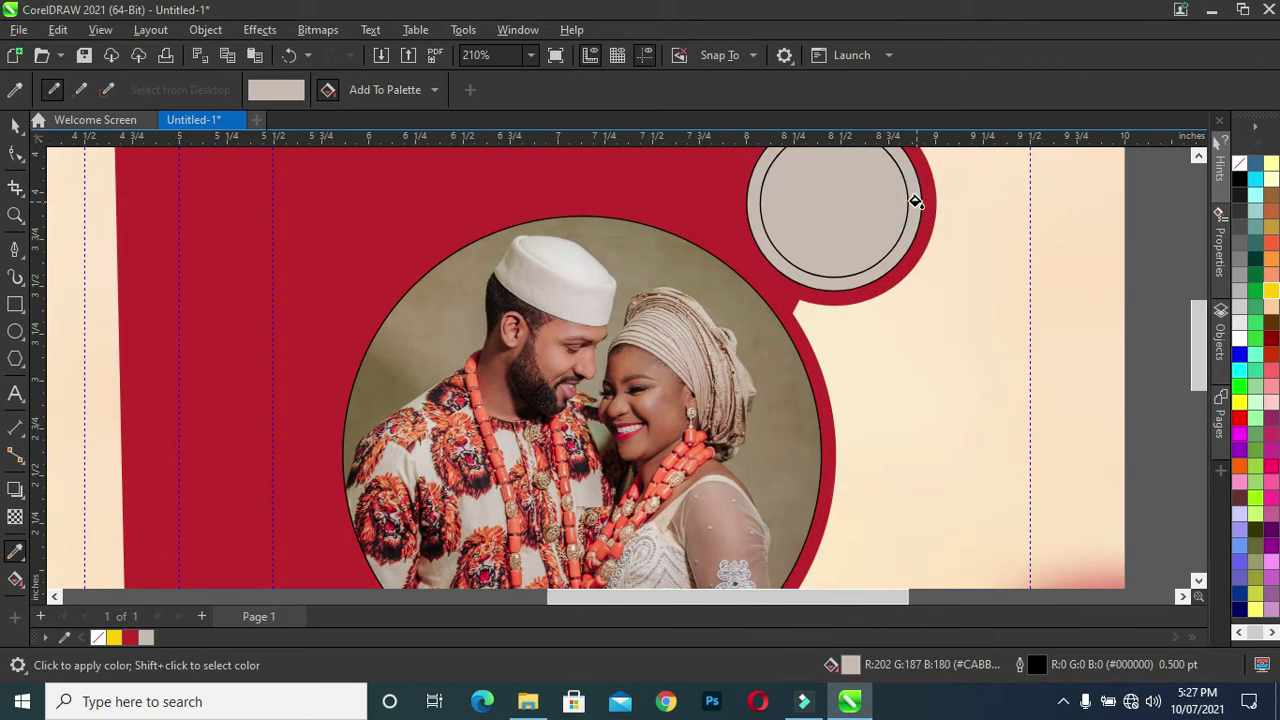
scroll(915, 200, down, 5)
click(15, 125)
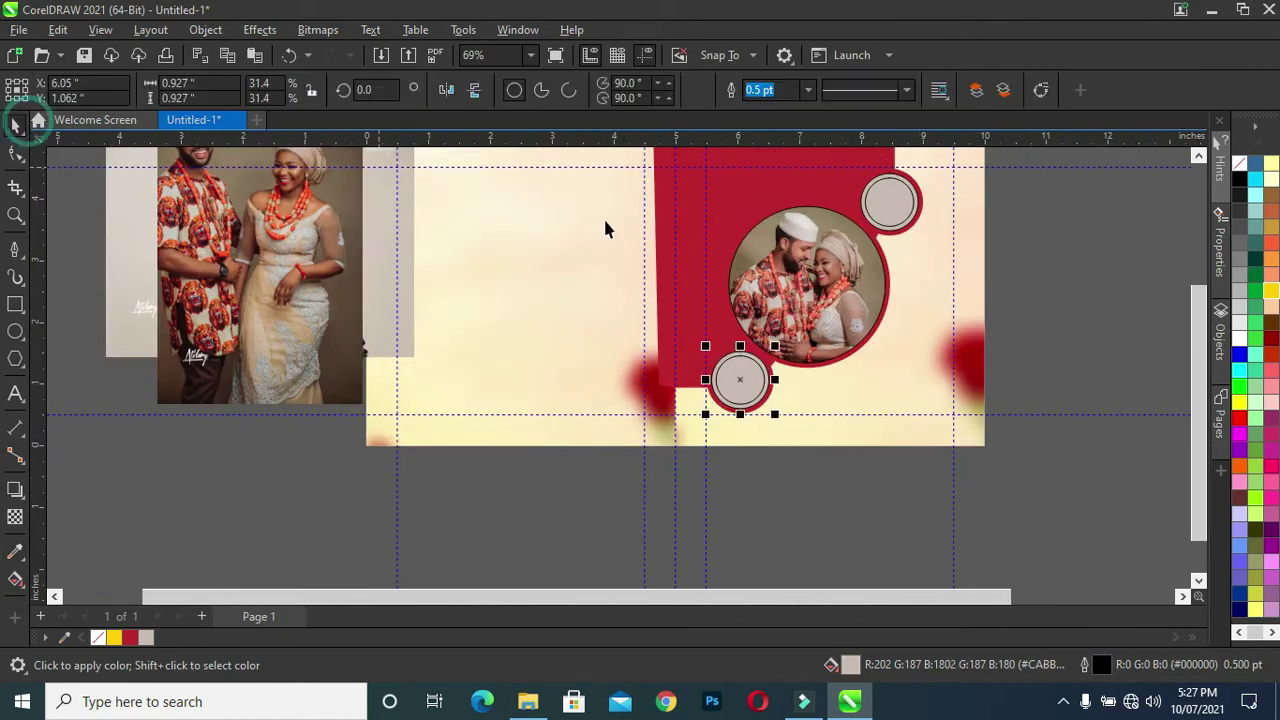
Refill both small accent circles with the near-black #150C0D
click(886, 506)
scroll(752, 370, up, 3)
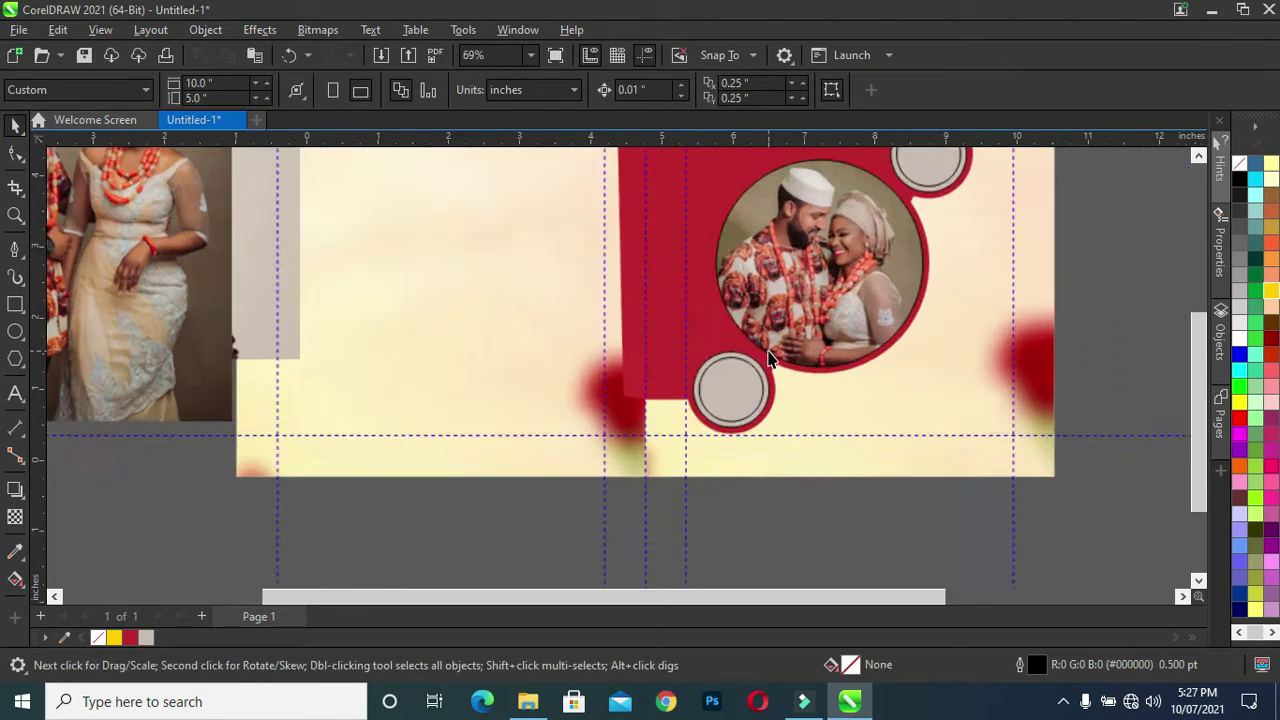
click(733, 396)
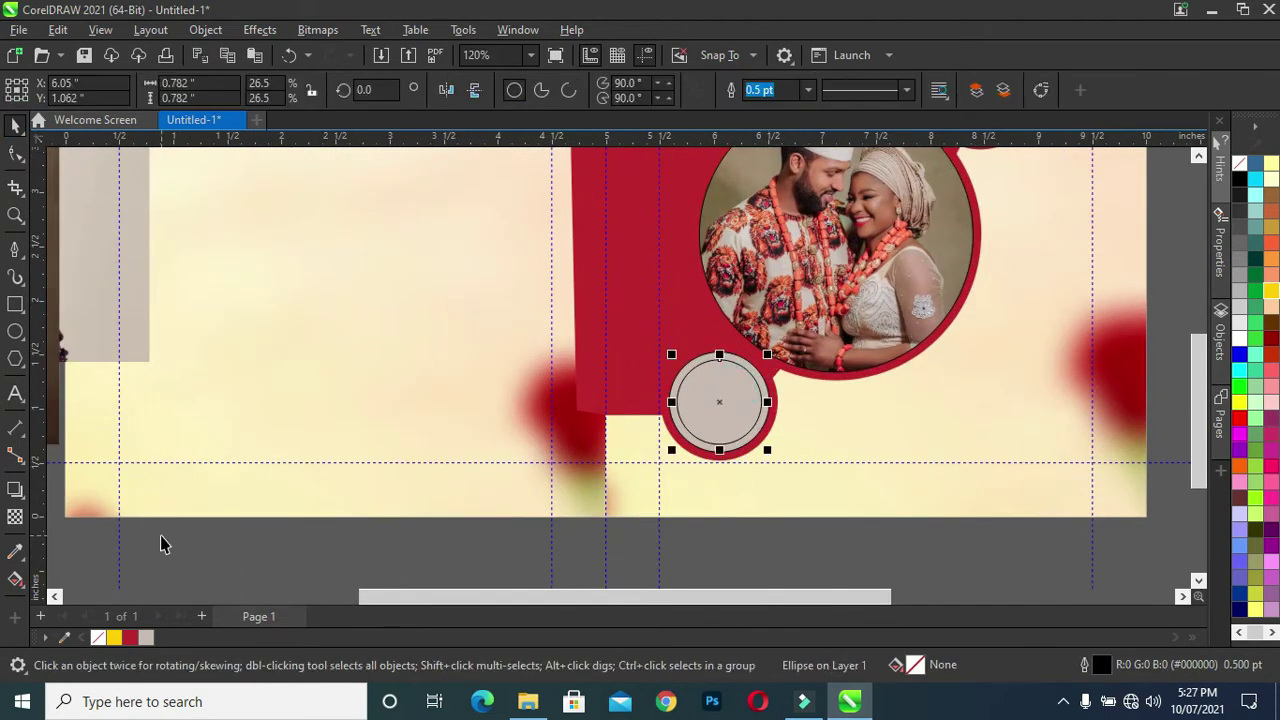
click(14, 558)
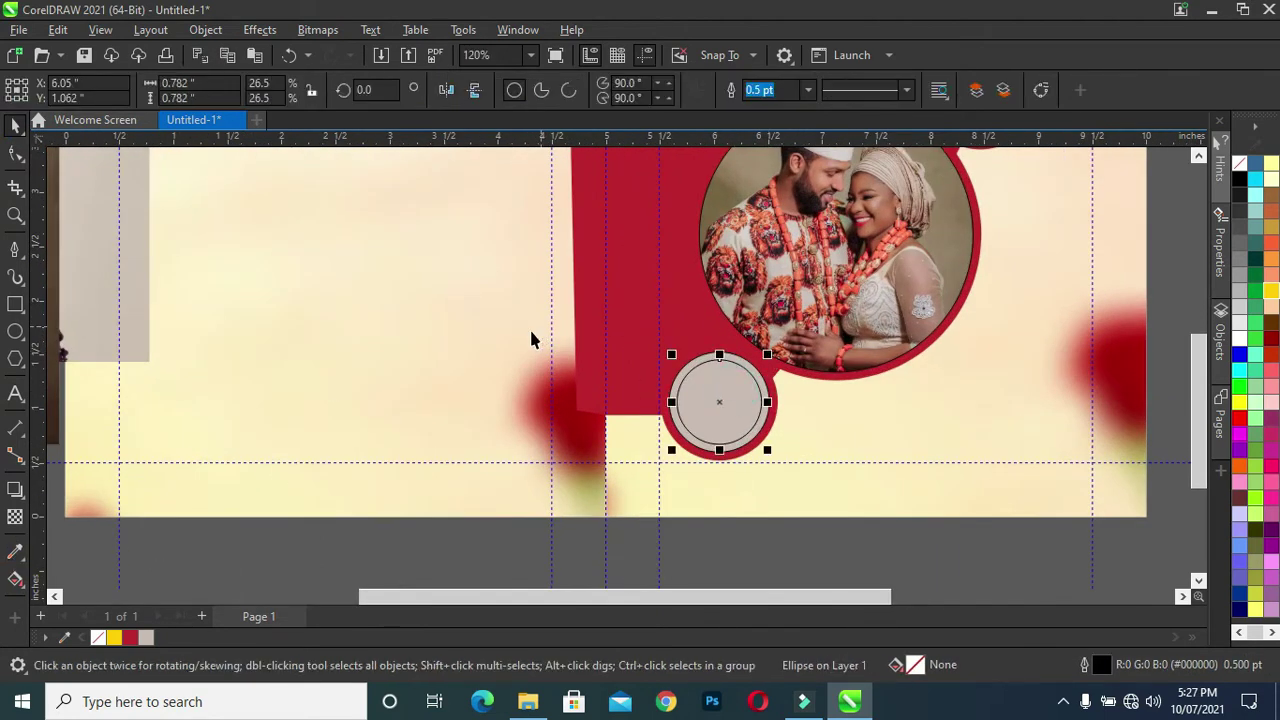
click(720, 394)
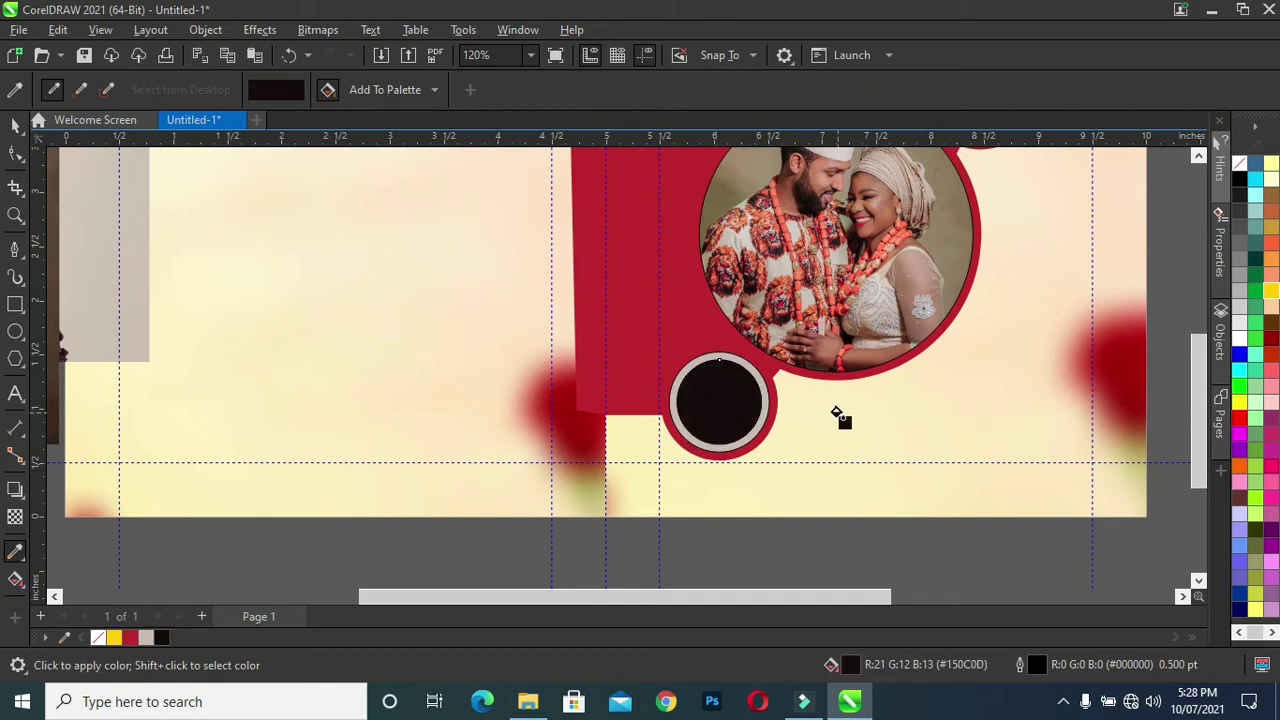
scroll(837, 413, down, 4)
click(902, 274)
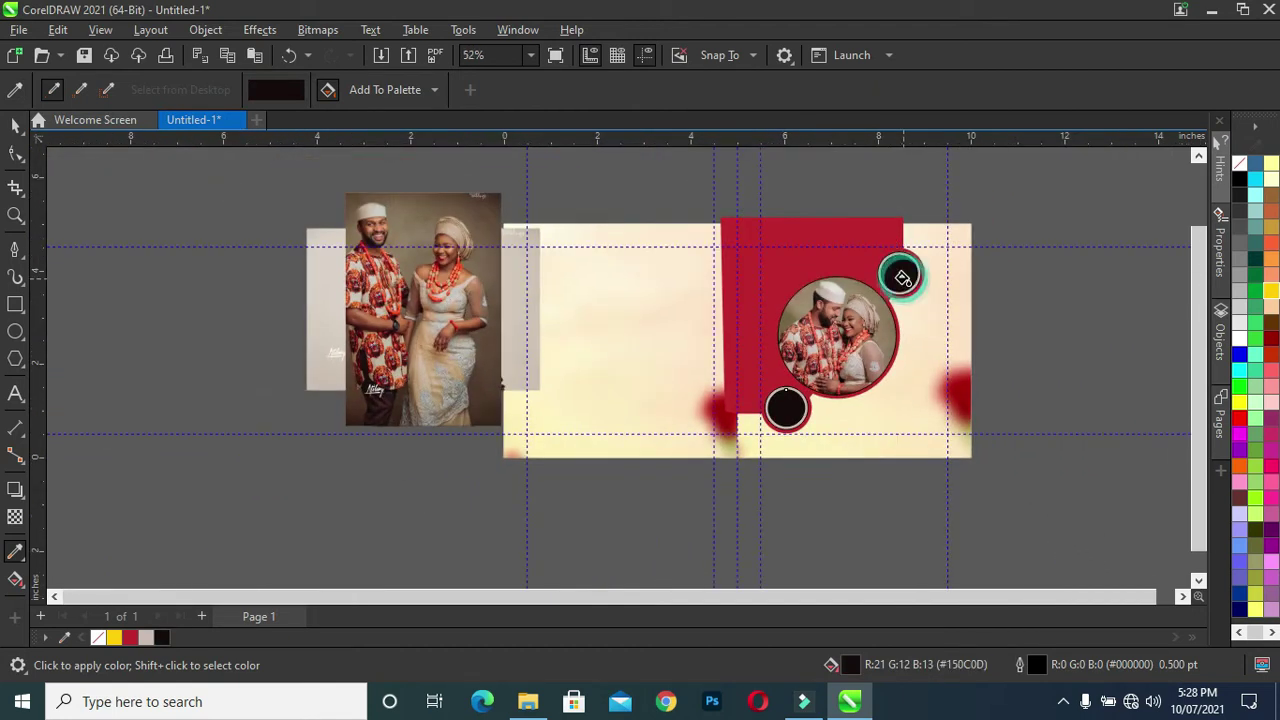
click(15, 124)
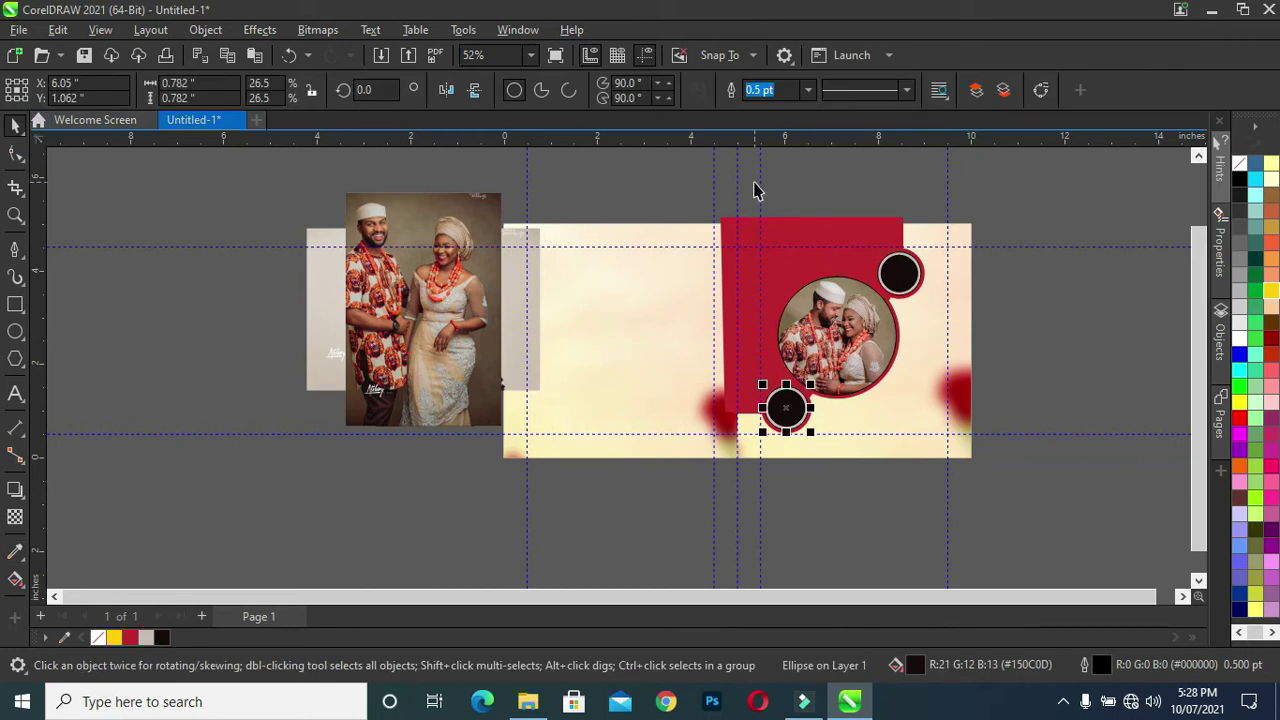
scroll(826, 195, up, 3)
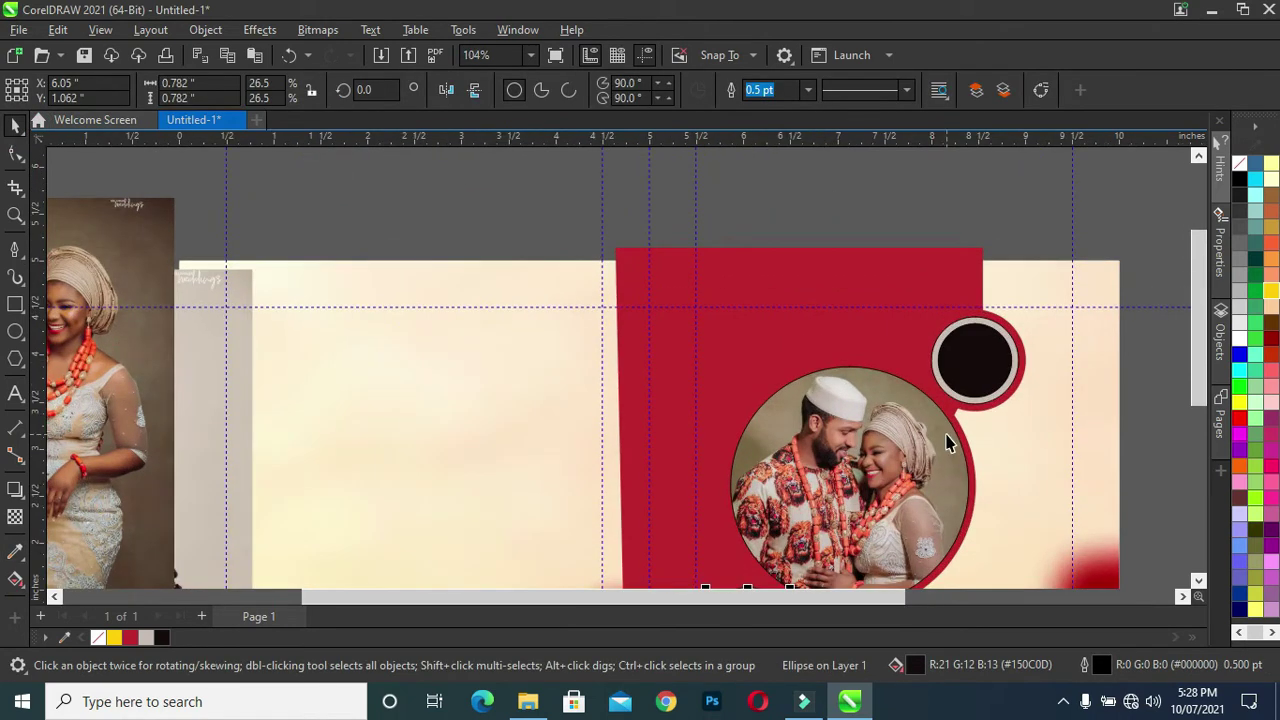
scroll(948, 443, down, 3)
Select the red photo panel with its circles and drag a mirrored copy onto the left panel
drag(1064, 316, 745, 542)
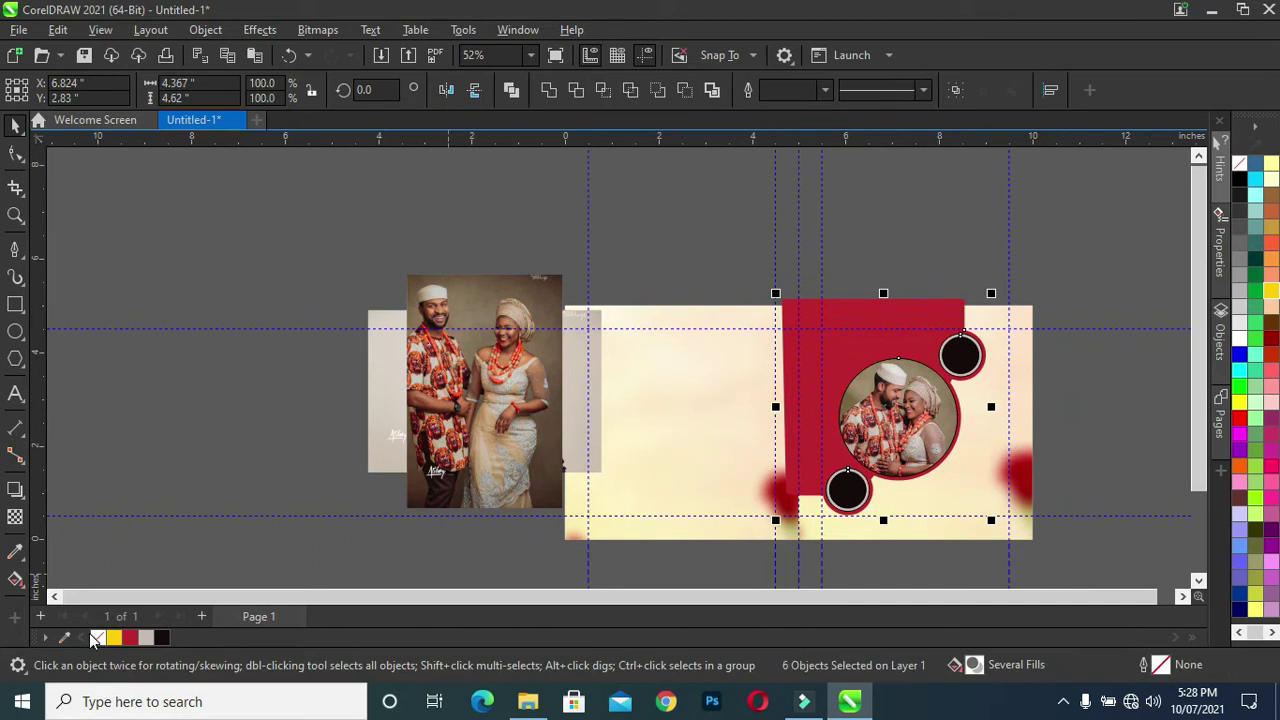
click(271, 320)
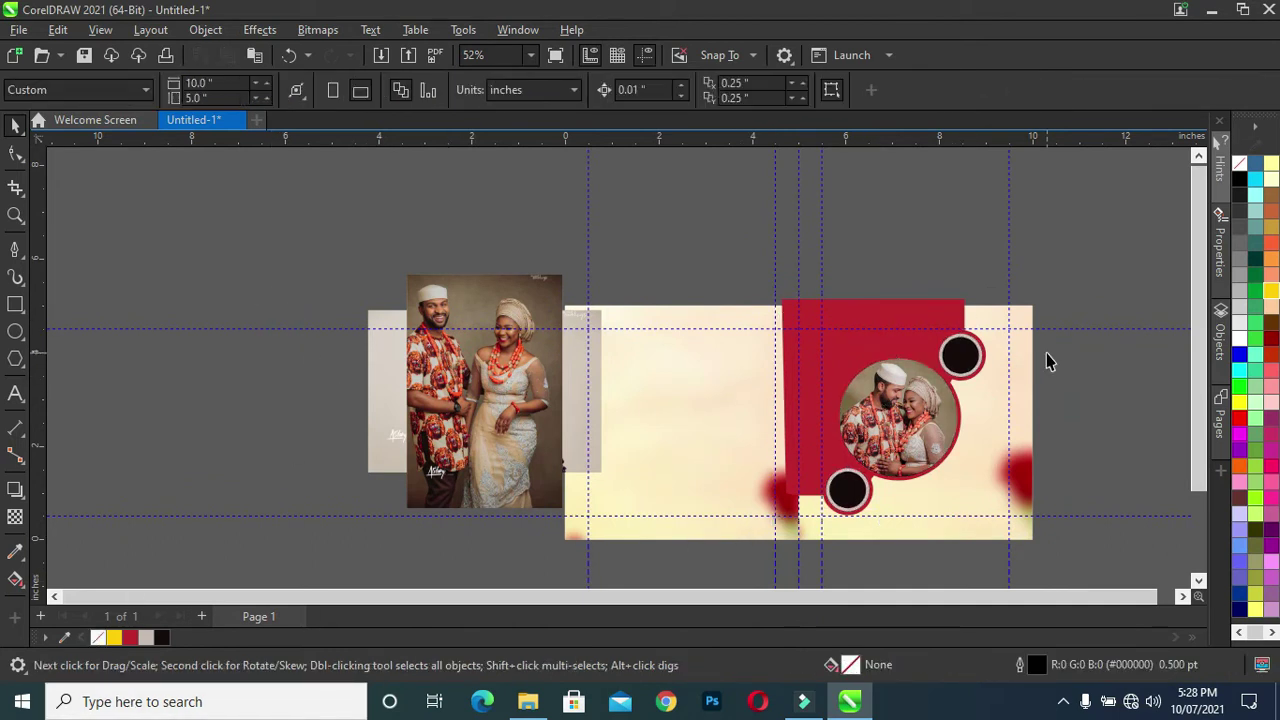
scroll(1048, 361, up, 1)
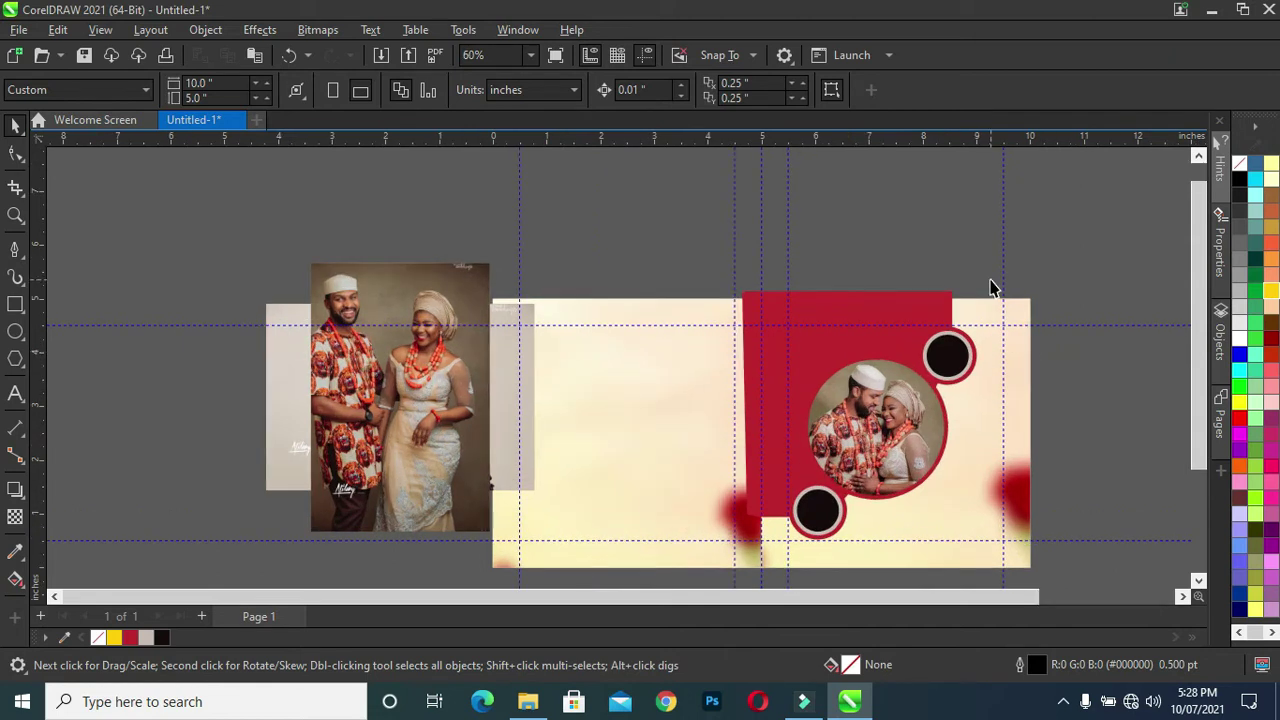
drag(703, 265, 1011, 551)
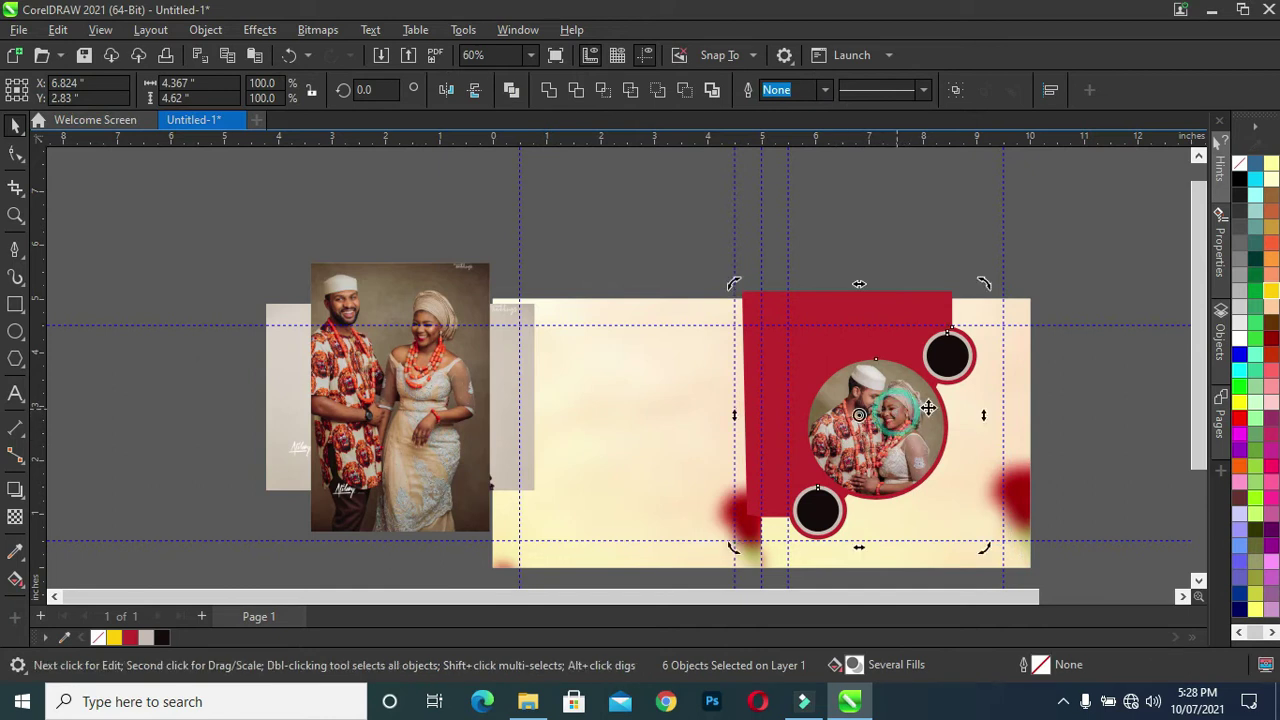
drag(981, 421, 631, 421)
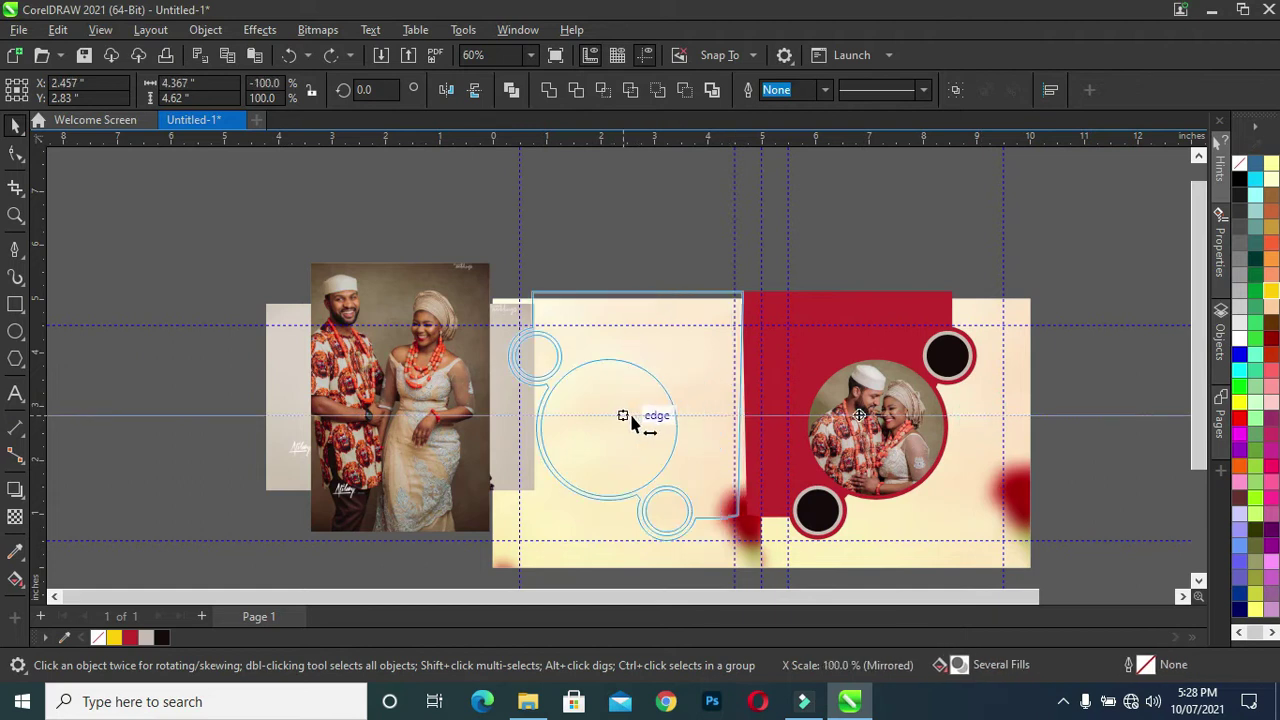
drag(631, 421, 632, 419)
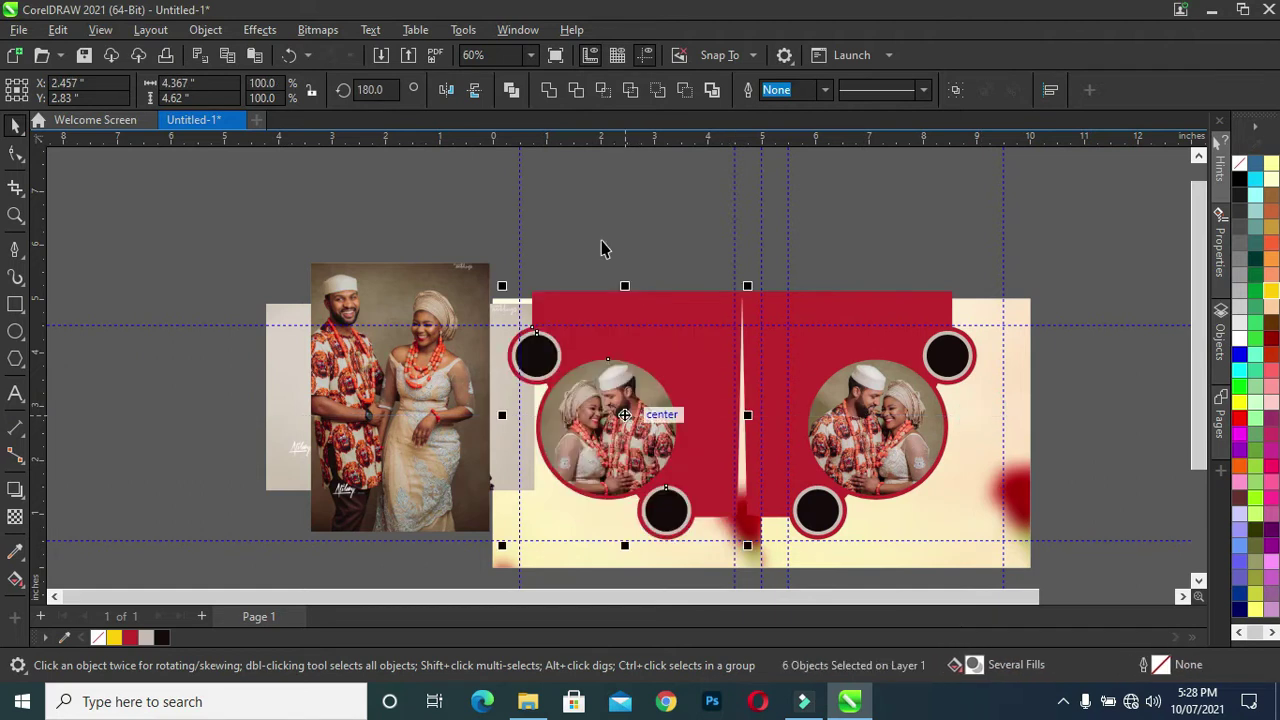
Flip the copy horizontally and vertically, then nudge it into place on the left panel
click(445, 91)
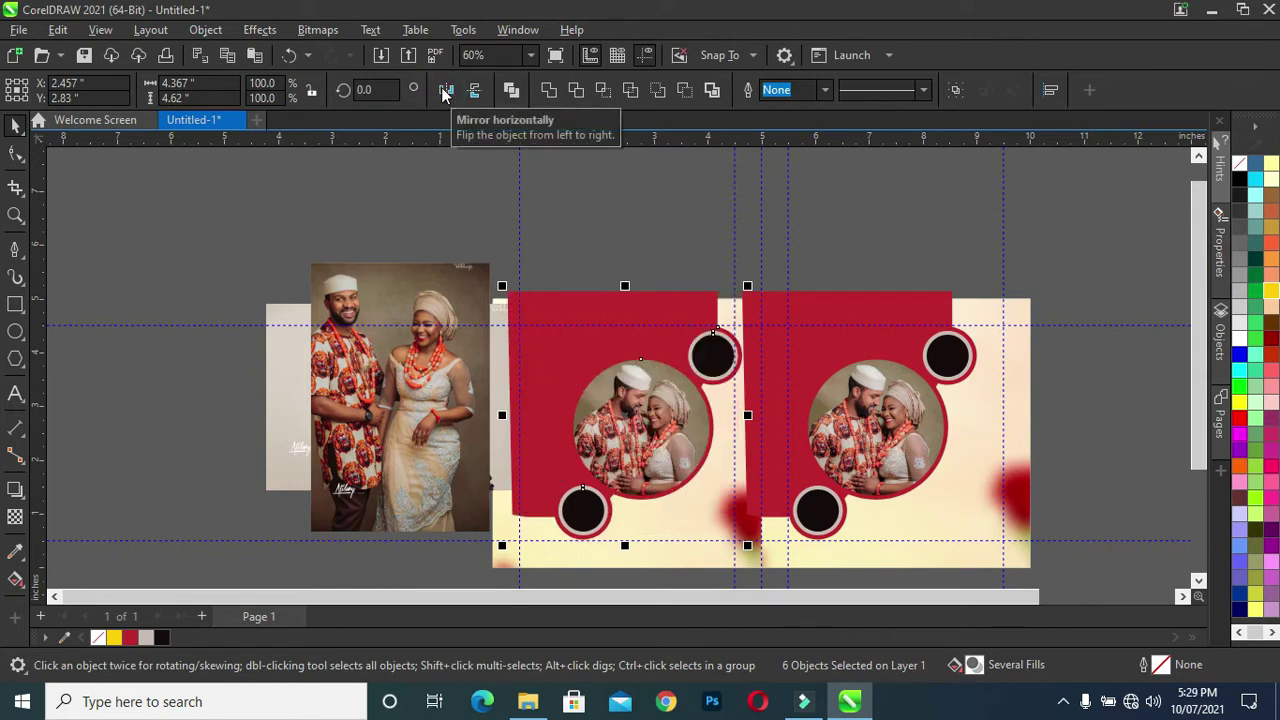
click(474, 90)
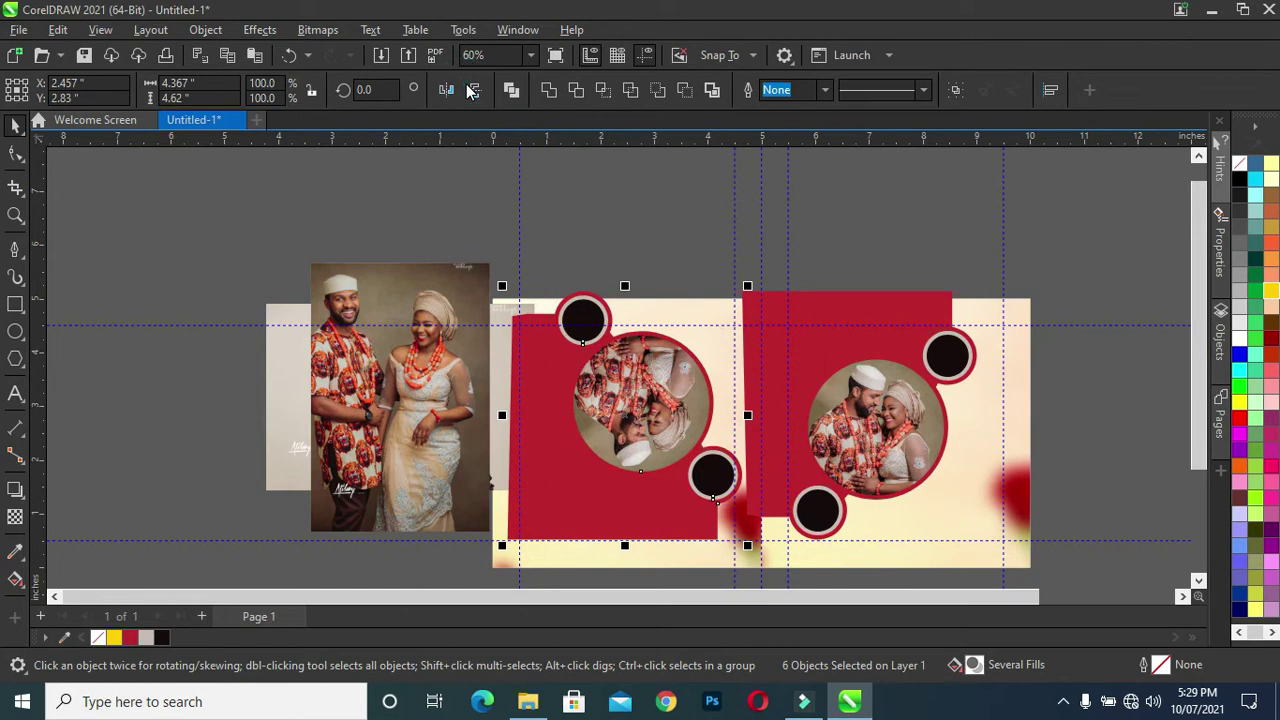
scroll(614, 369, up, 1)
mouse_move(625, 365)
mouse_down()
mouse_move(600, 378)
mouse_move(597, 367)
mouse_up()
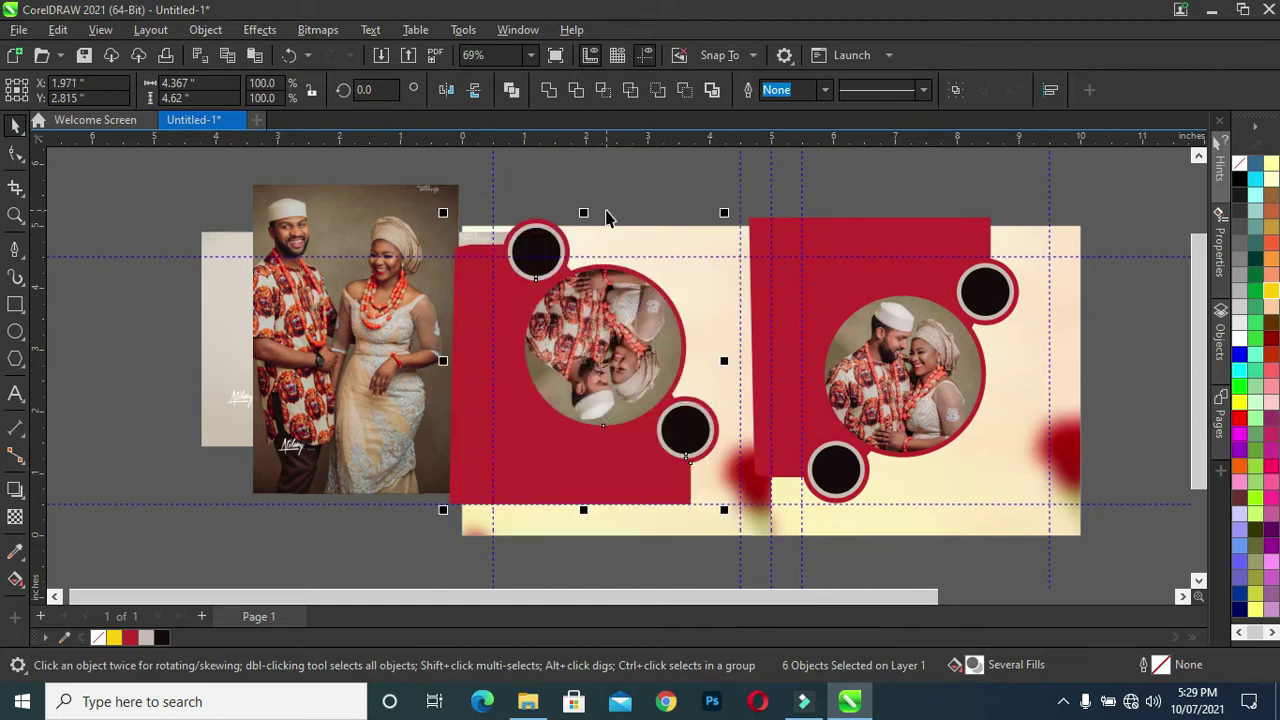
key(Down)
key(Down)
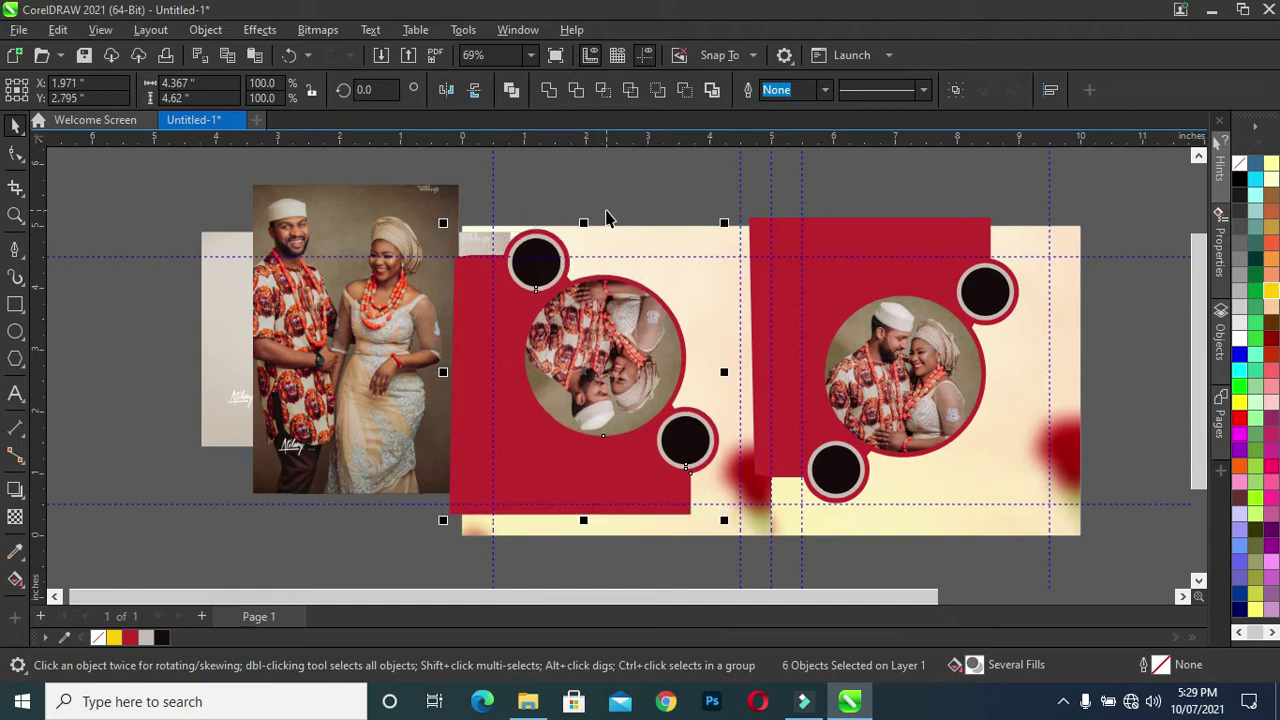
key(Down)
key(Down)
key(Down)
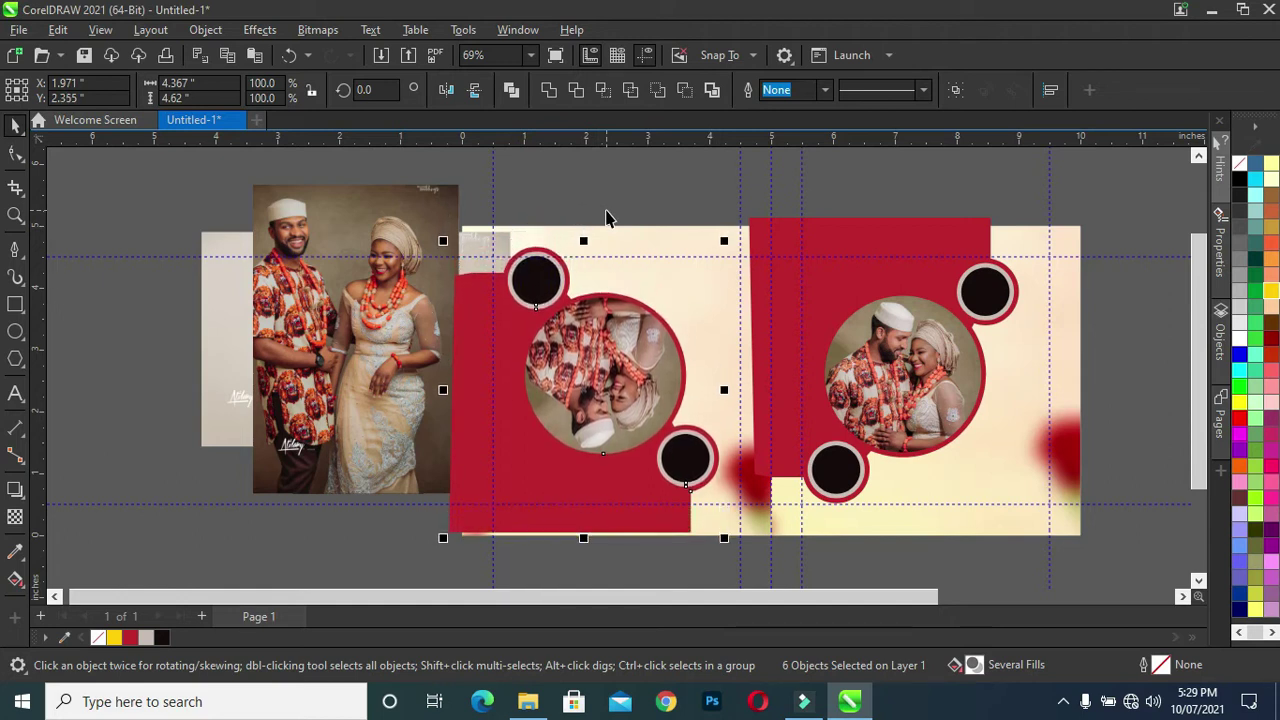
key(Down)
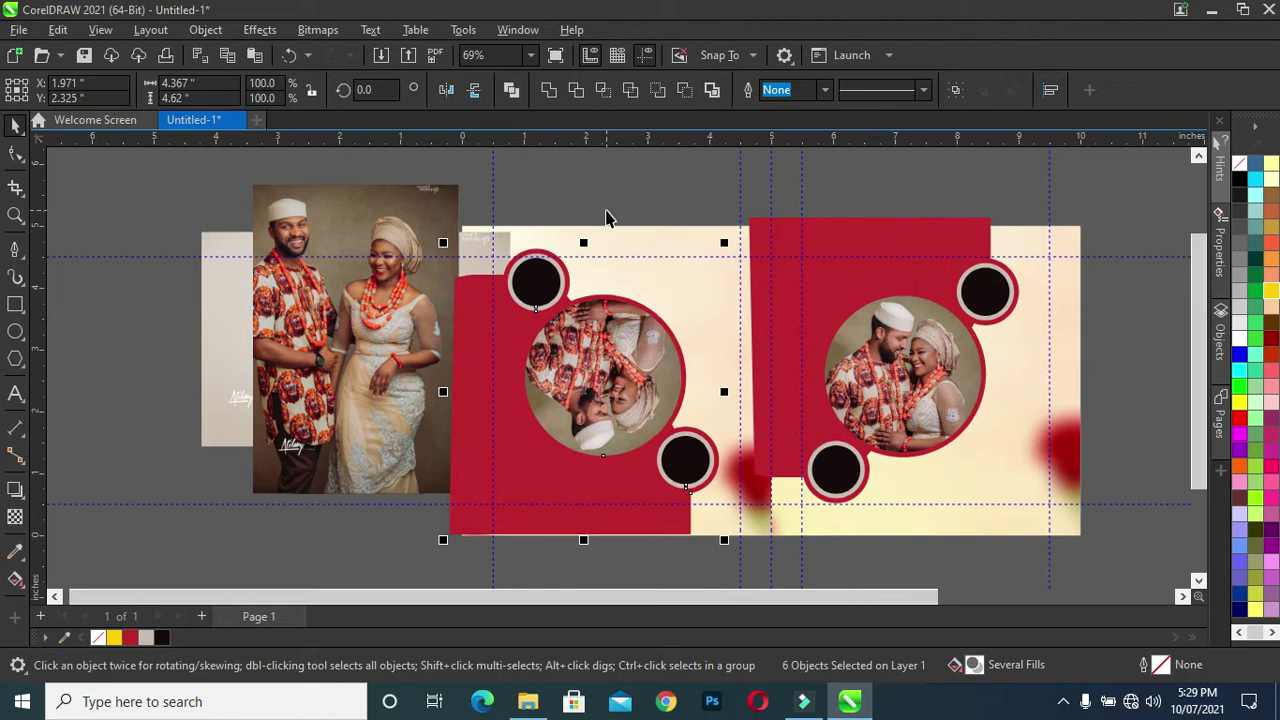
key(Down)
key(Down)
key(Down)
key(Down)
key(Down)
key(Down)
key(Down)
key(Down)
key(Down)
key(Down)
key(Down)
key(Down)
key(Down)
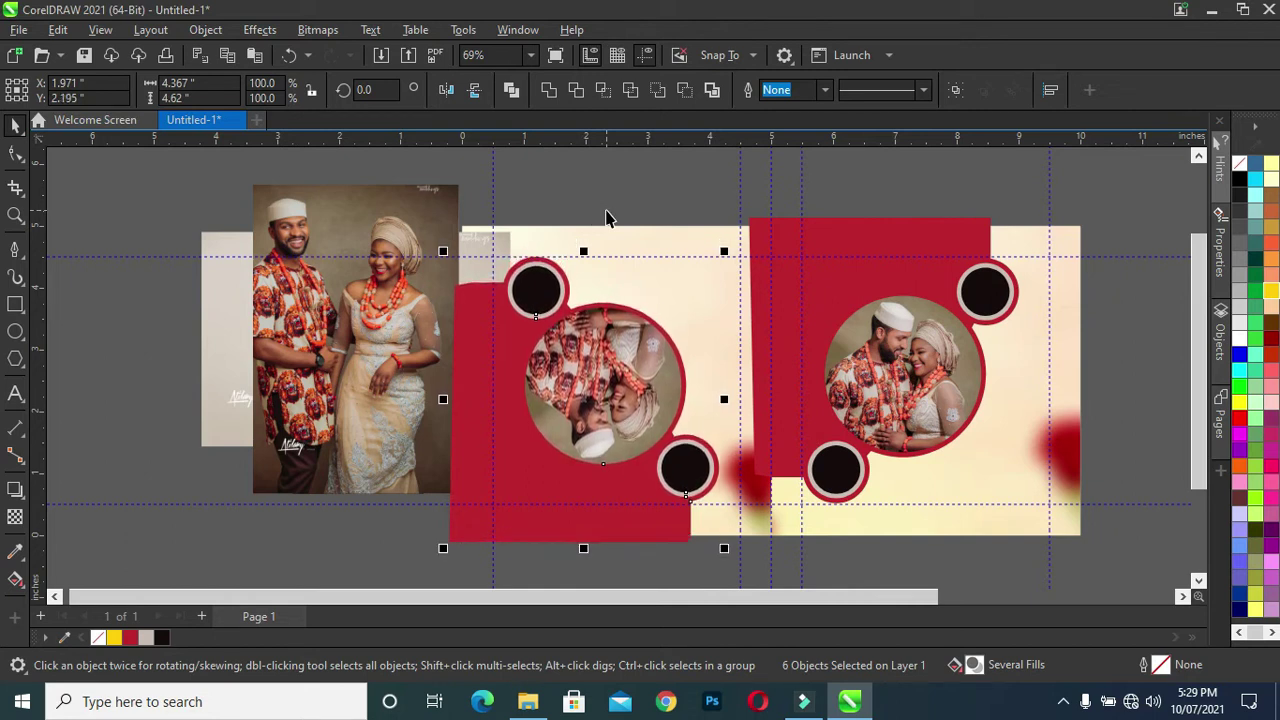
Extract the upside-down photo from the left panel's large circle and move it off the card to the left
click(888, 196)
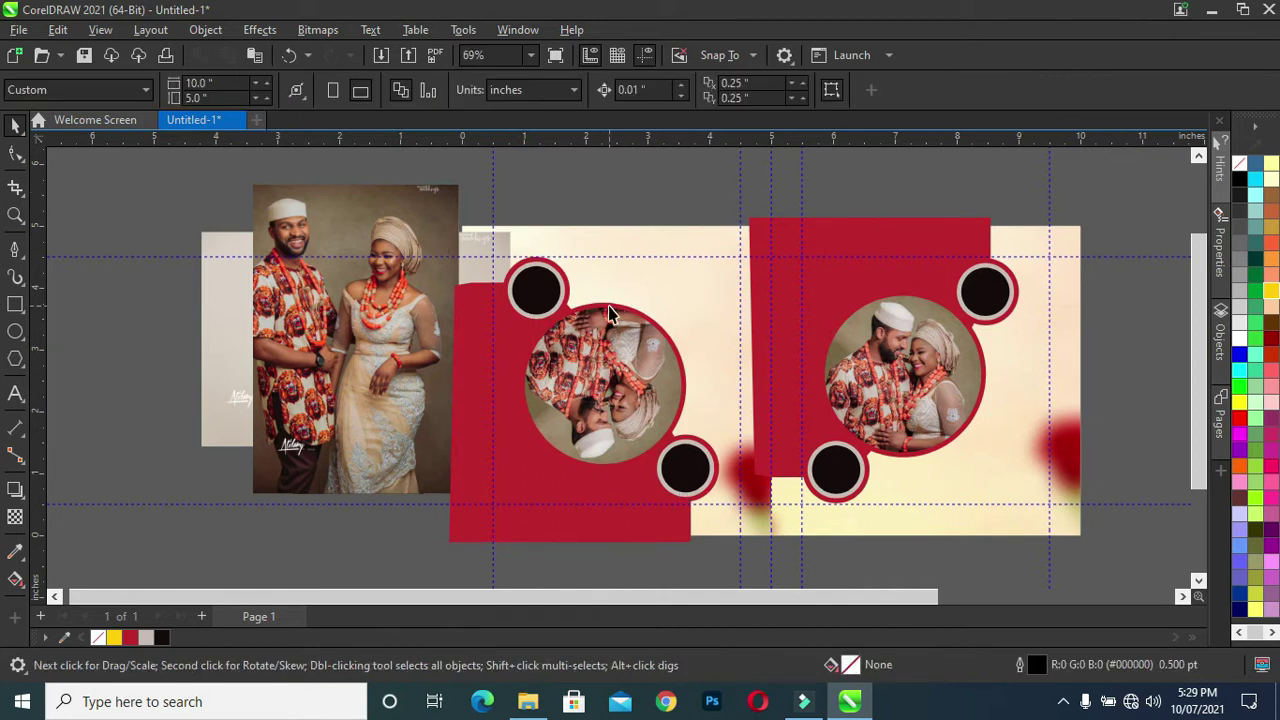
click(580, 402)
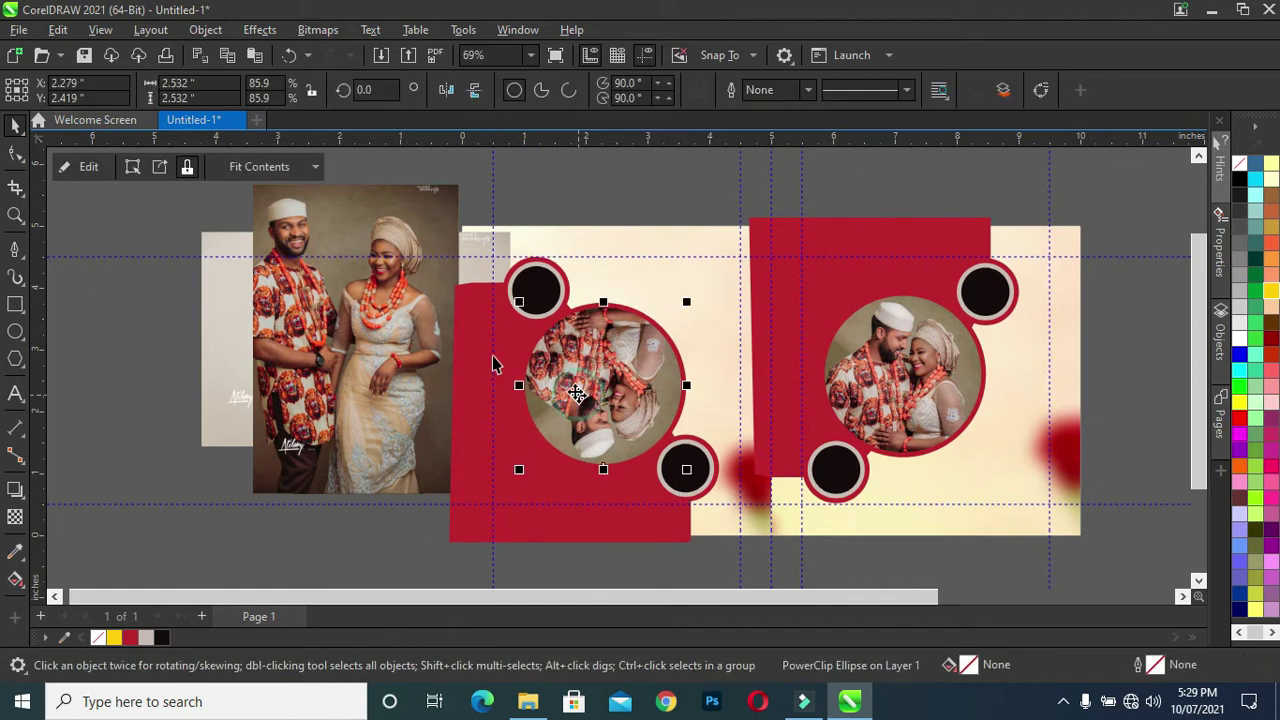
click(160, 167)
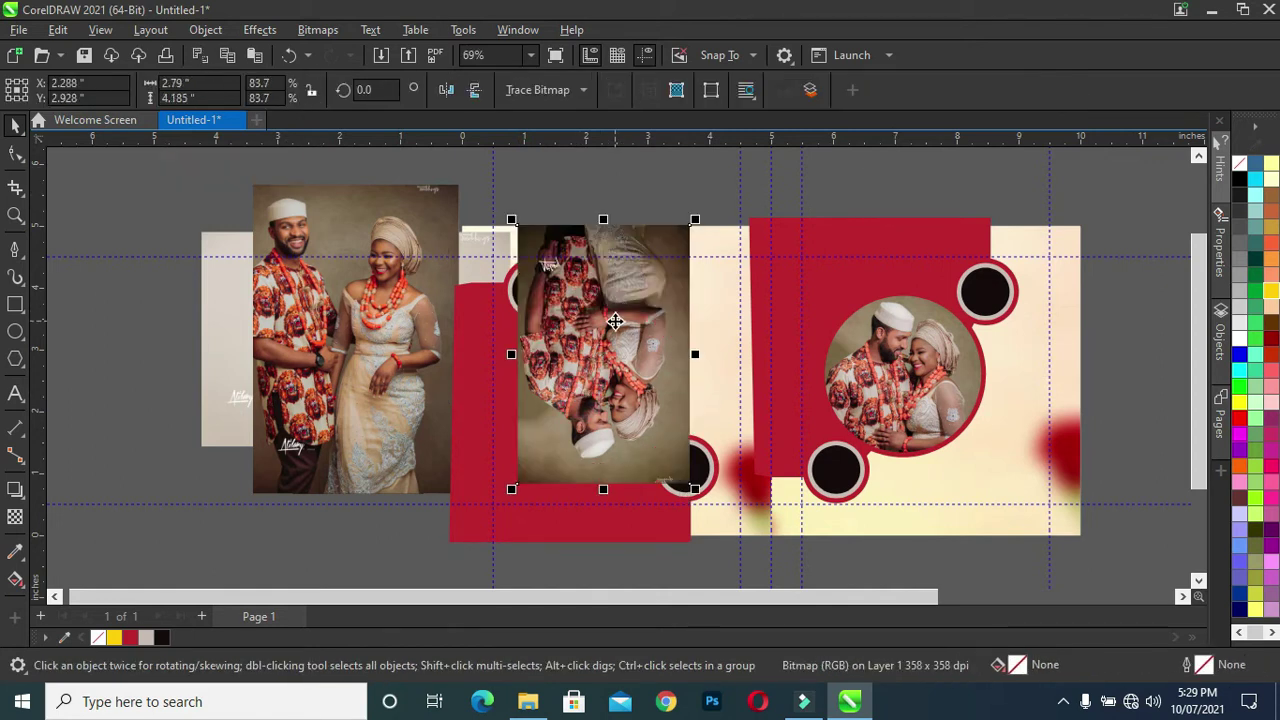
drag(614, 321, 139, 368)
drag(360, 360, 174, 408)
click(326, 362)
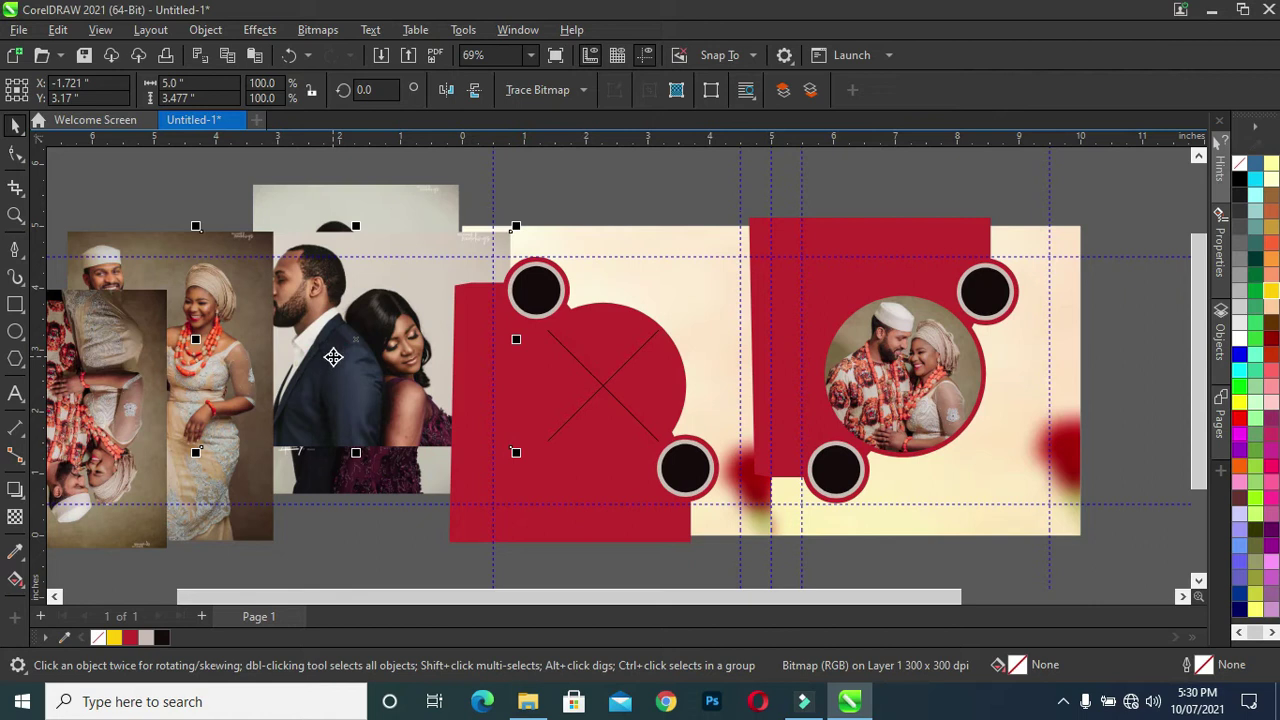
PowerClip the suit-and-purple-dress couple photo into the left large circle, scaled and nudged so both faces show
drag(333, 357, 604, 410)
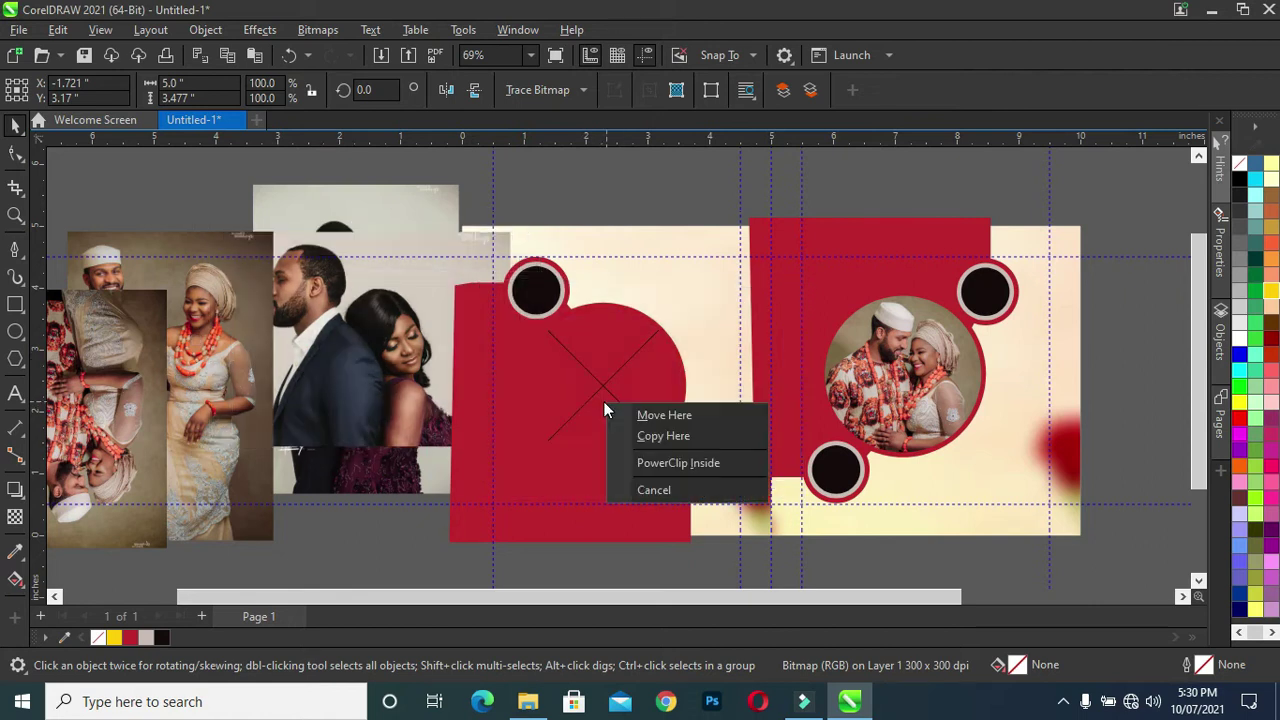
click(659, 463)
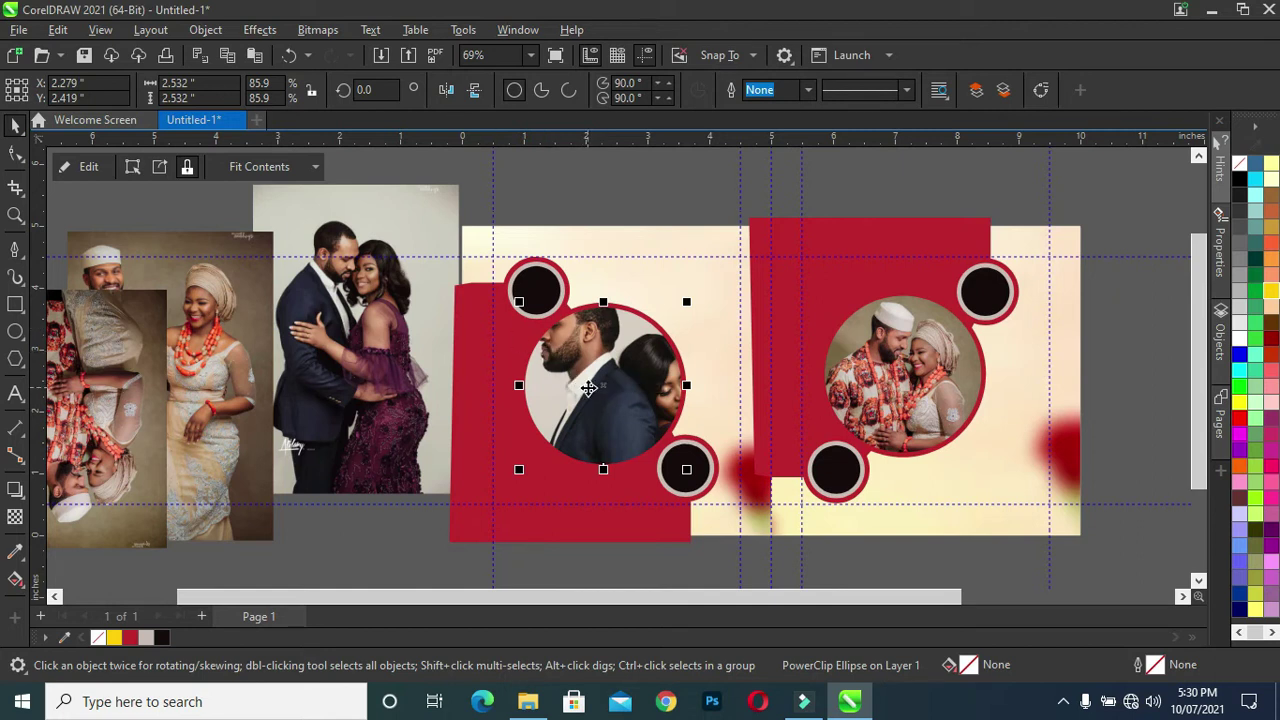
click(474, 275)
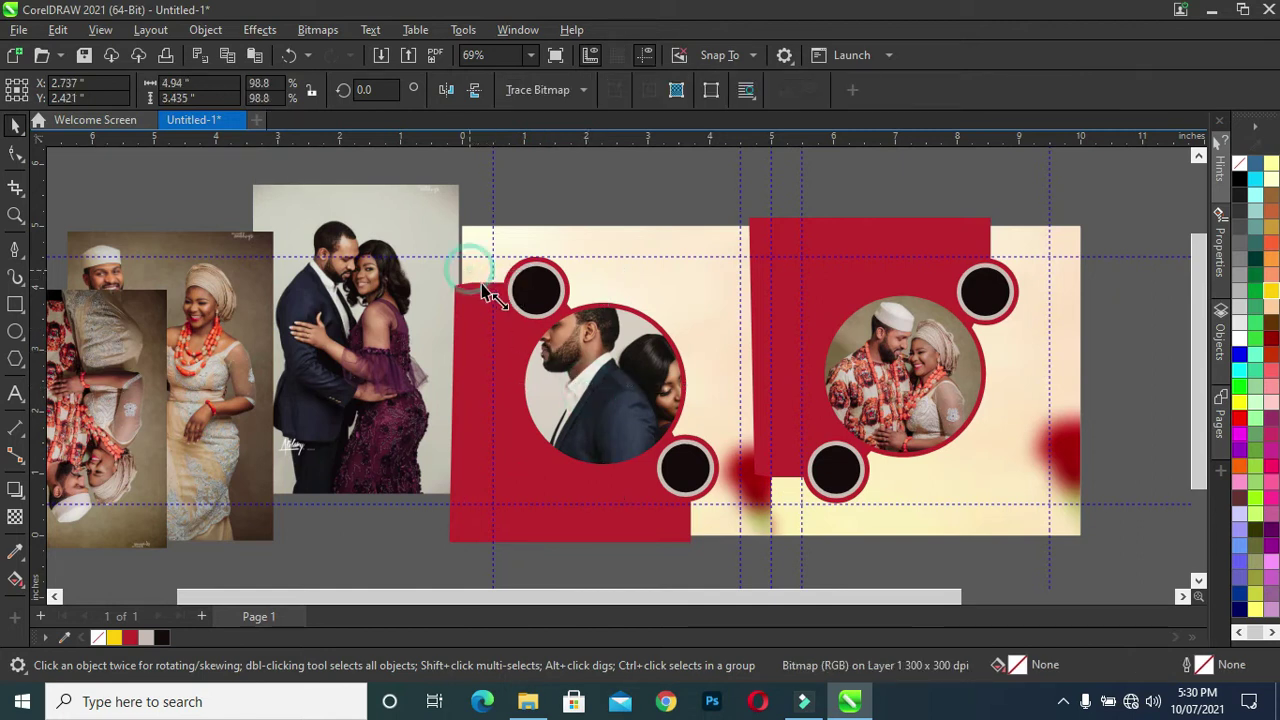
drag(490, 292, 502, 298)
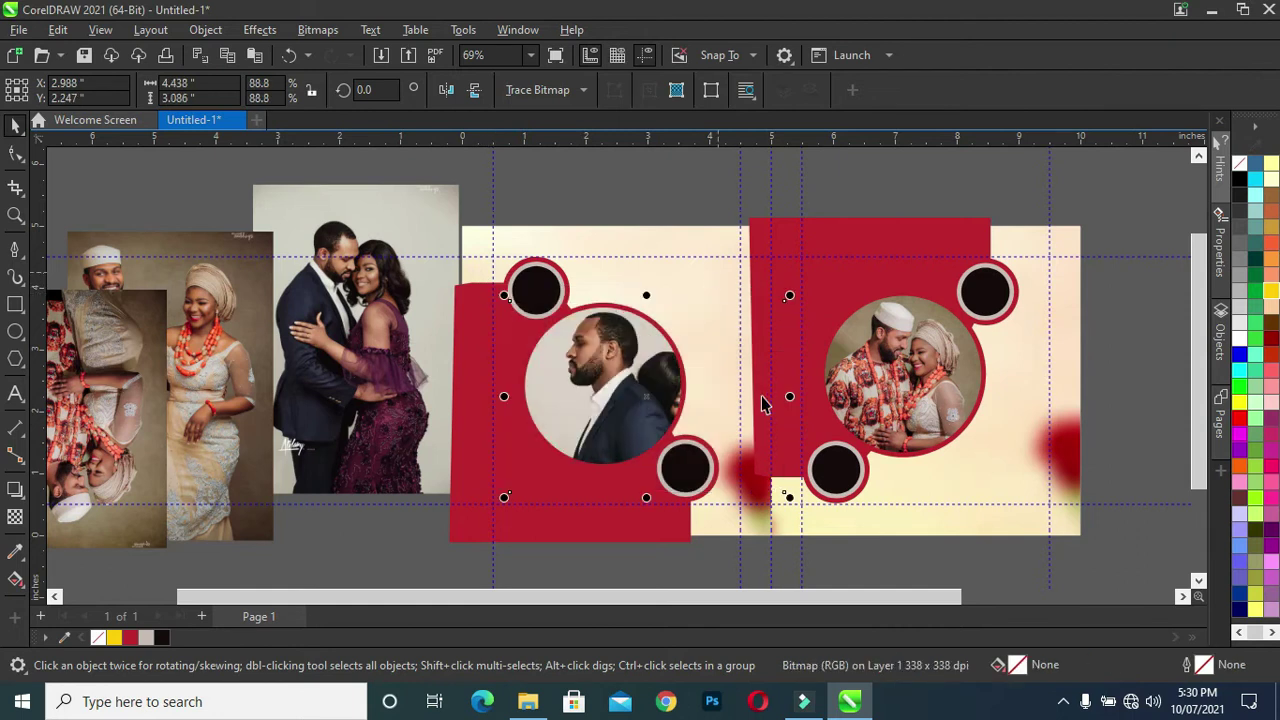
mouse_move(790, 497)
mouse_down()
mouse_move(735, 505)
mouse_move(750, 508)
mouse_up()
drag(642, 435, 627, 430)
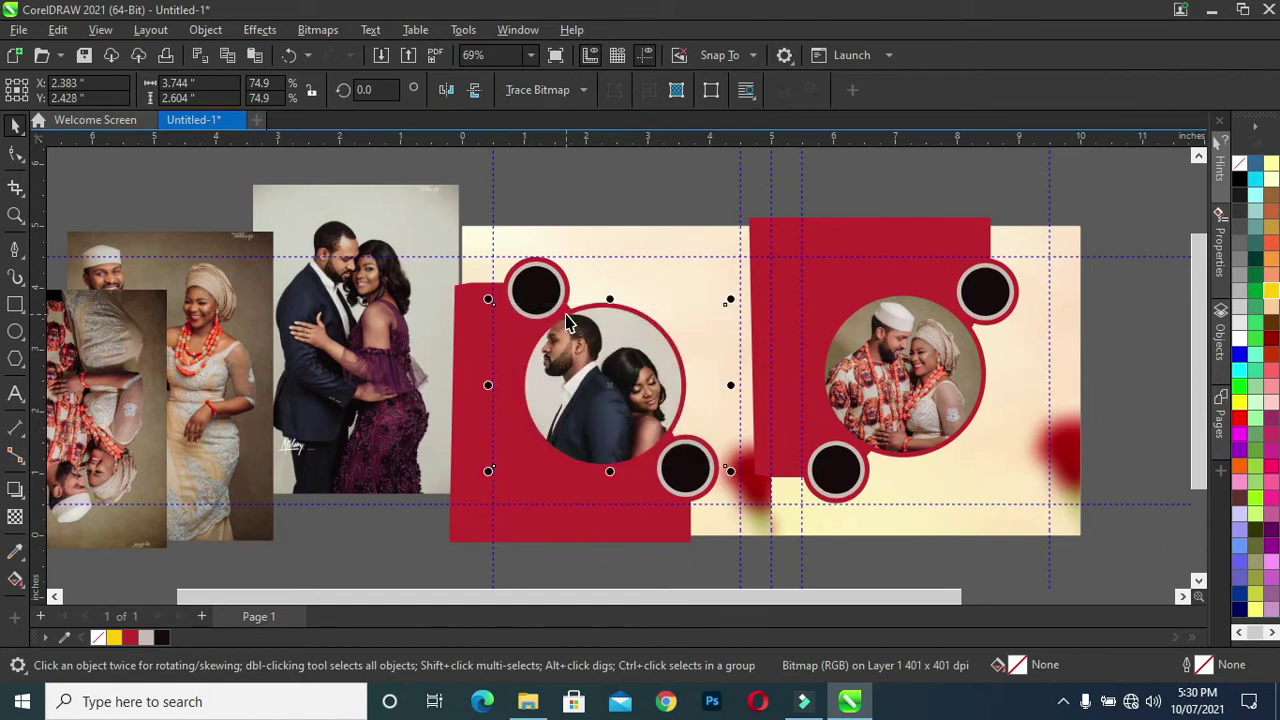
key(Right)
key(Right)
key(Right)
key(Right)
key(Right)
key(Right)
key(Right)
key(Right)
key(Right)
key(Right)
key(Right)
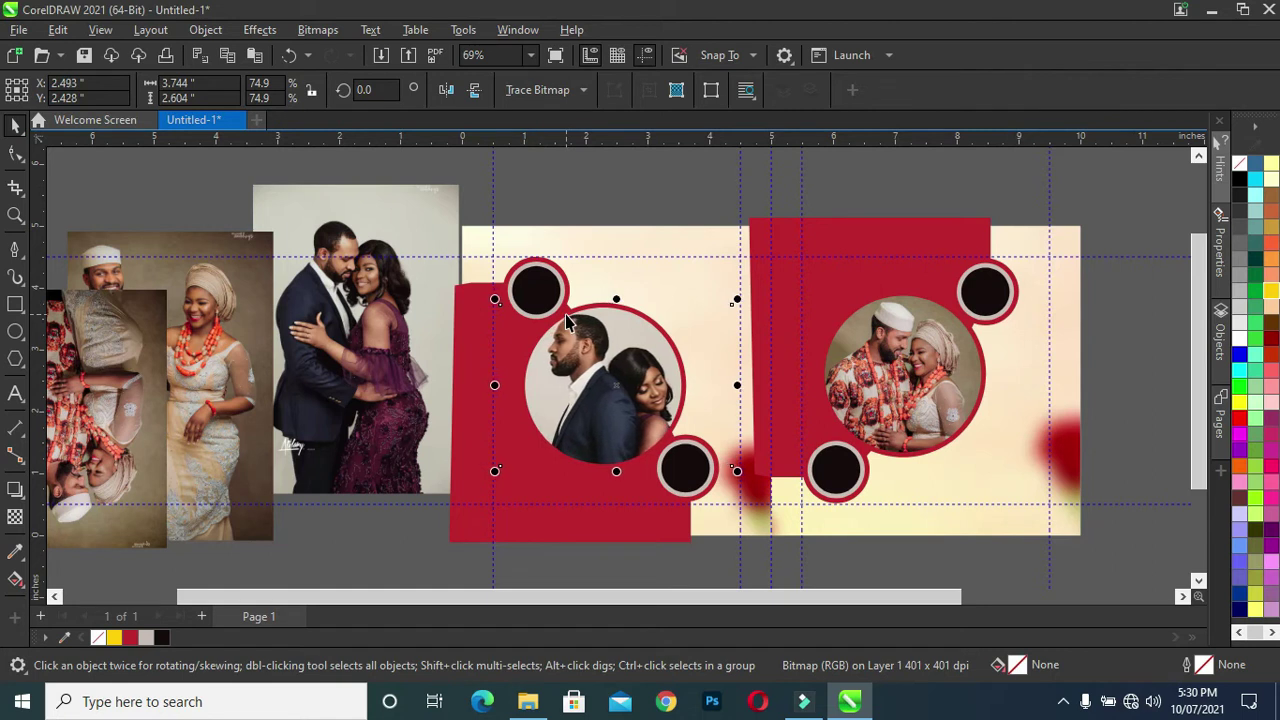
click(625, 193)
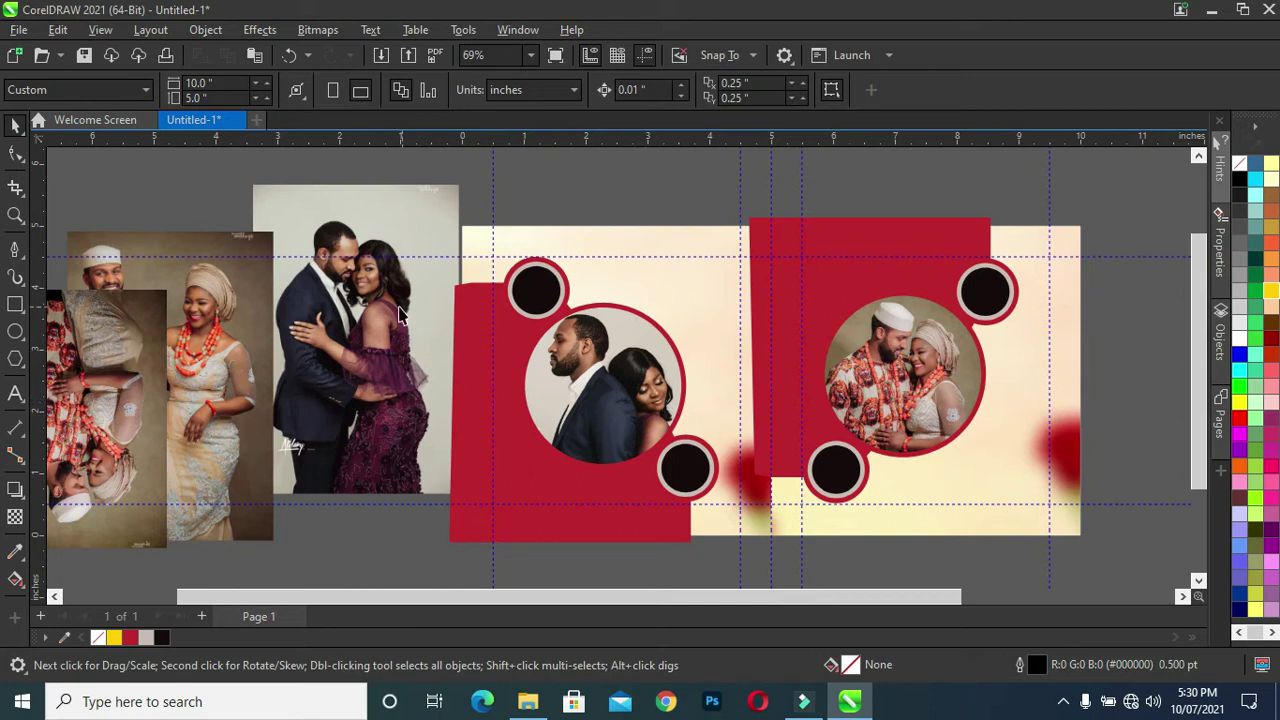
Shrink the suit couple photo to about 59% and PowerClip it inside the top small circle
drag(362, 333, 346, 348)
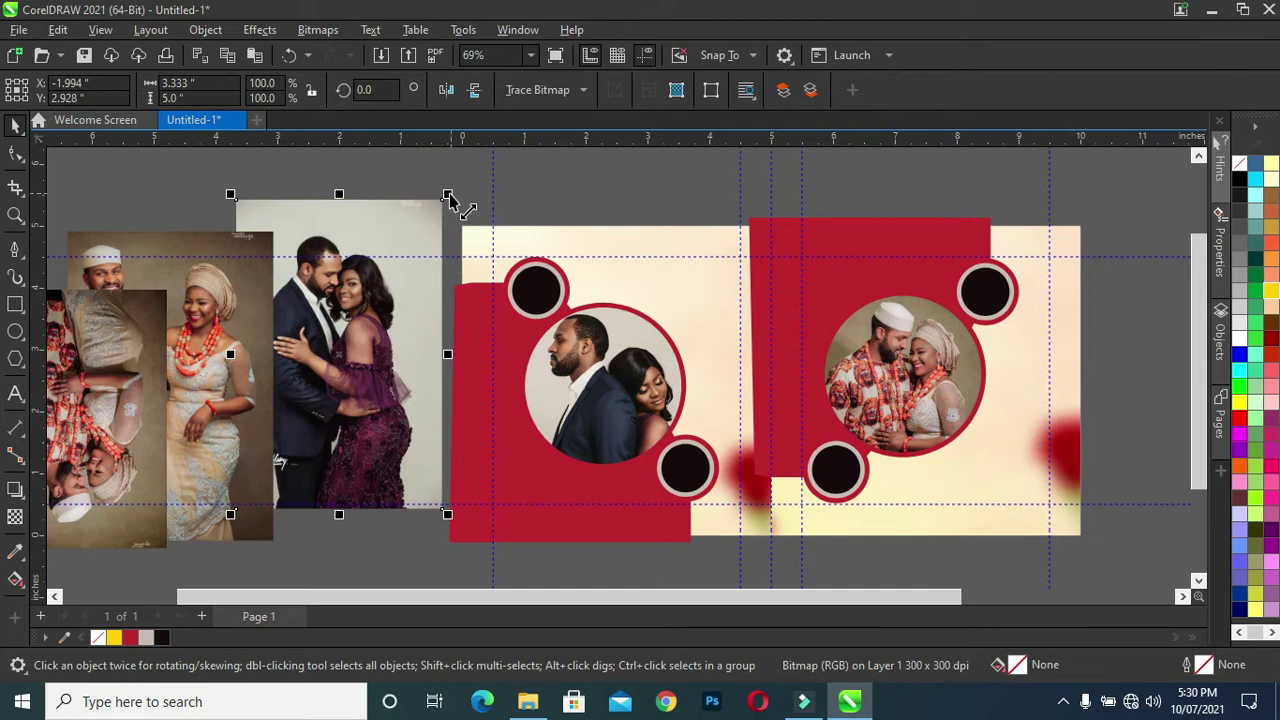
drag(448, 194, 424, 246)
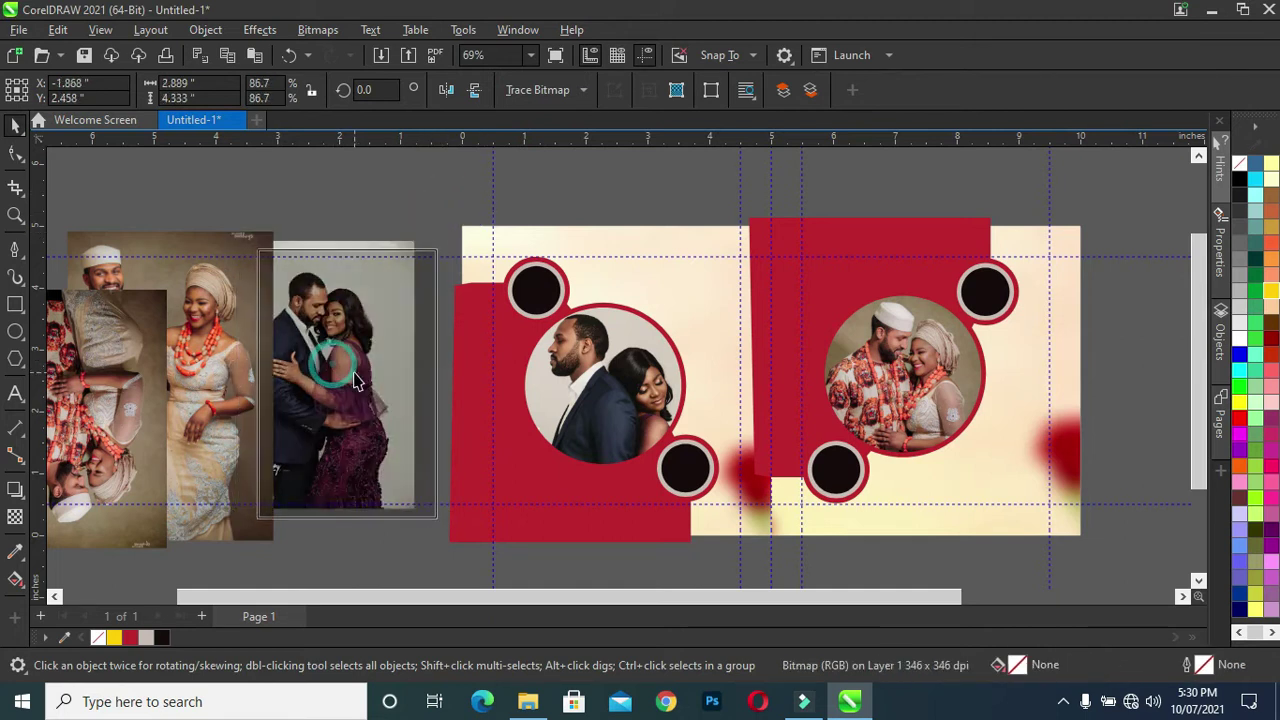
drag(322, 350, 338, 363)
drag(252, 520, 309, 436)
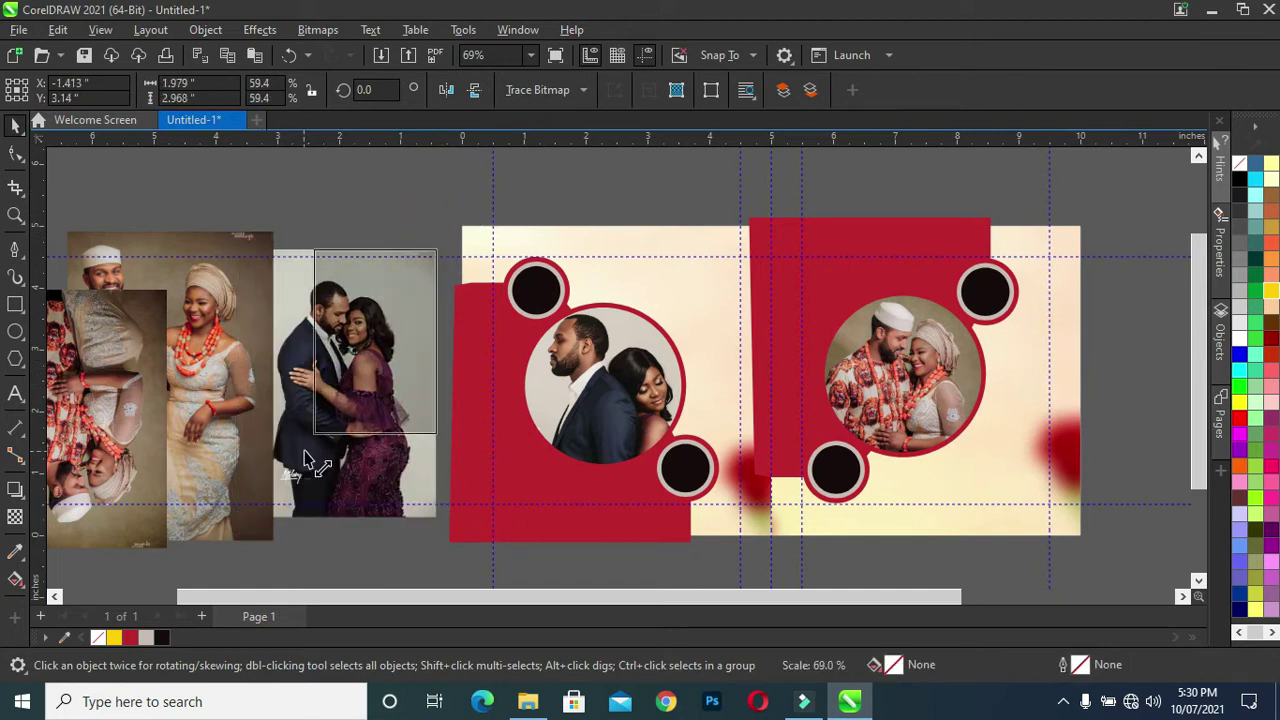
drag(398, 307, 537, 295)
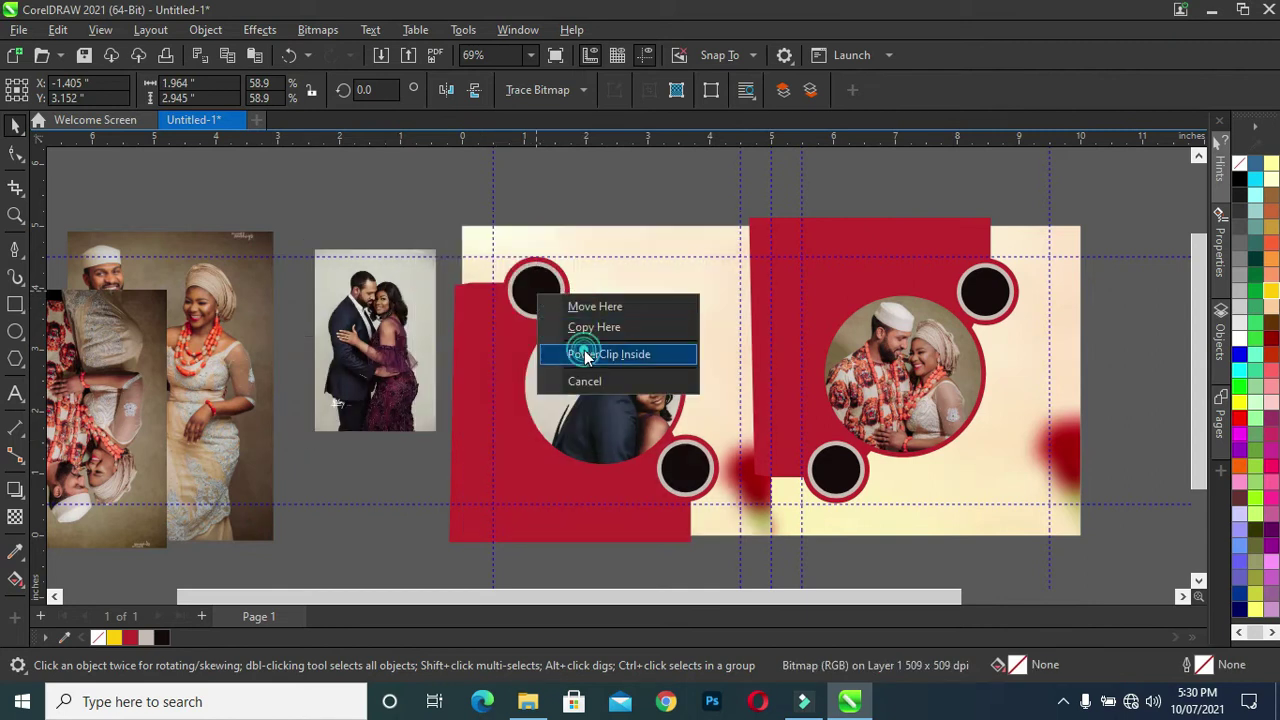
click(600, 354)
Shrink the traditional-attire couple photo and place it over the lower small circle
drag(203, 398, 415, 437)
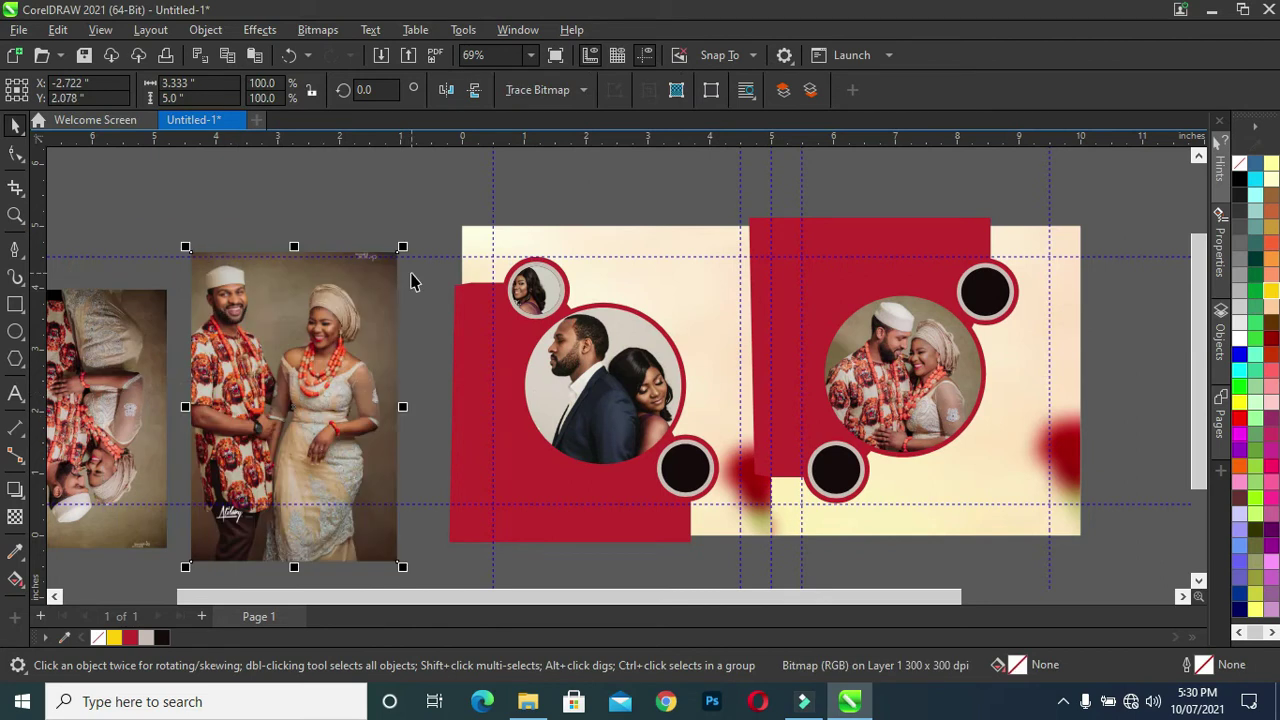
mouse_move(397, 253)
mouse_down()
mouse_move(303, 347)
mouse_move(301, 396)
mouse_up()
mouse_move(257, 435)
mouse_down()
mouse_move(709, 455)
mouse_move(686, 471)
mouse_up()
drag(697, 566, 702, 567)
PowerClip the traditional-attire couple photo inside the lower small circle
right_click(702, 566)
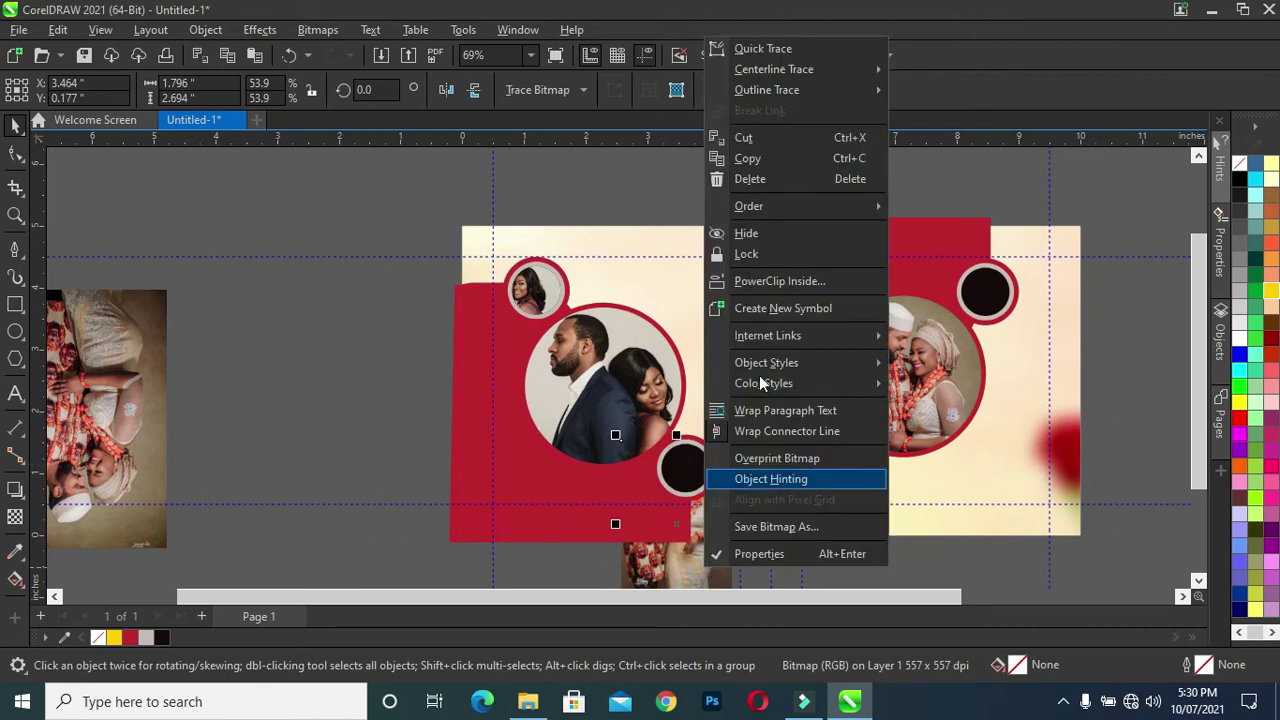
click(762, 280)
click(685, 462)
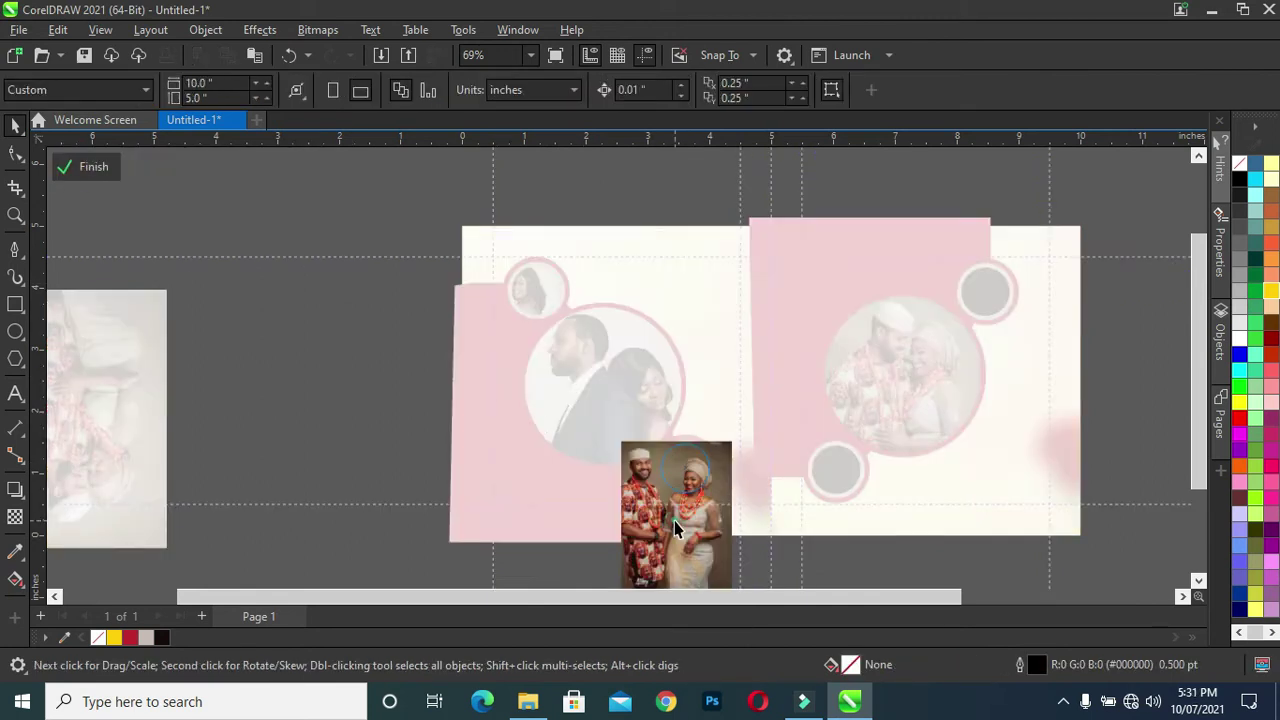
Scale the clipped photo down to about 28% and adjust its position within the circle
click(676, 530)
drag(617, 441, 658, 466)
drag(689, 535, 691, 496)
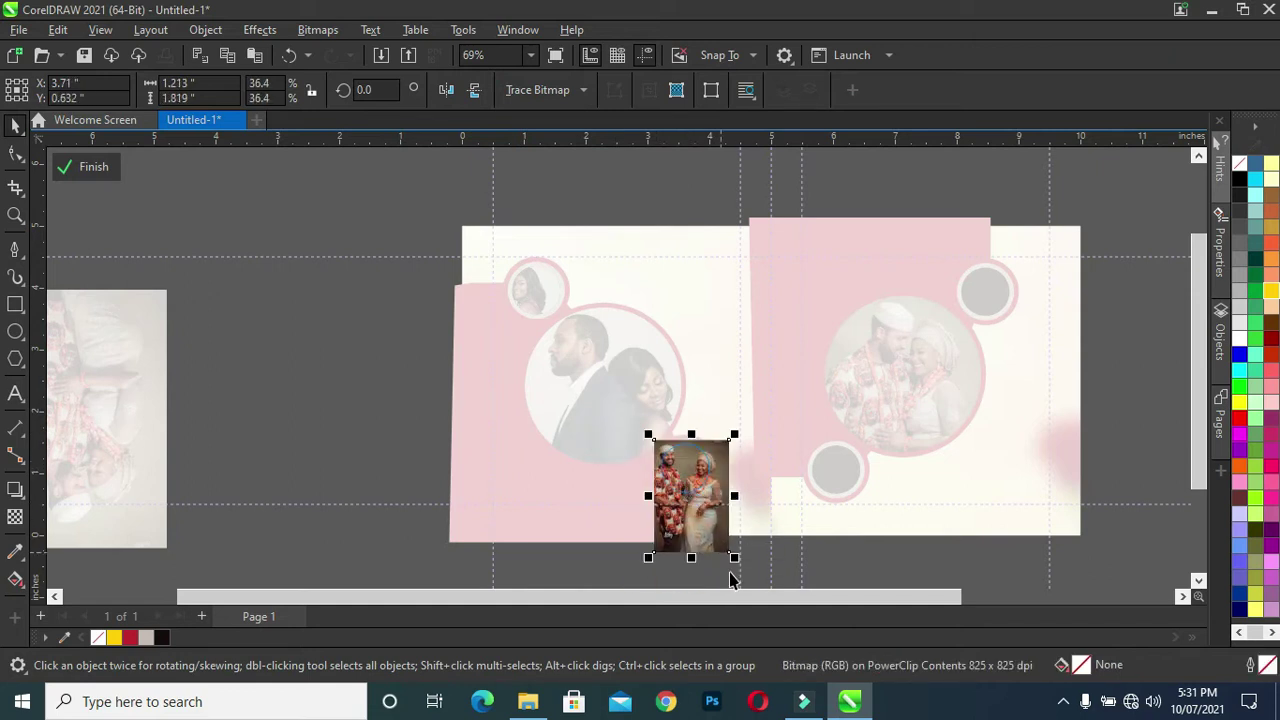
drag(735, 557, 722, 563)
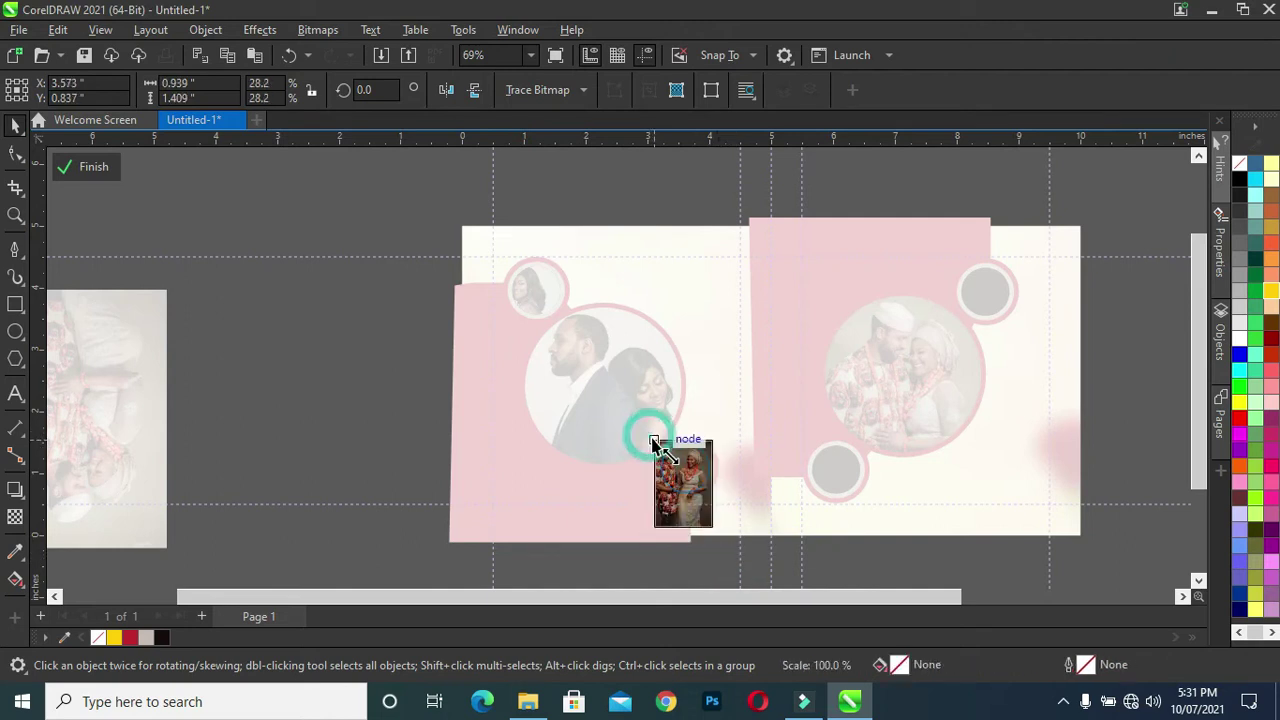
scroll(650, 440, up, 3)
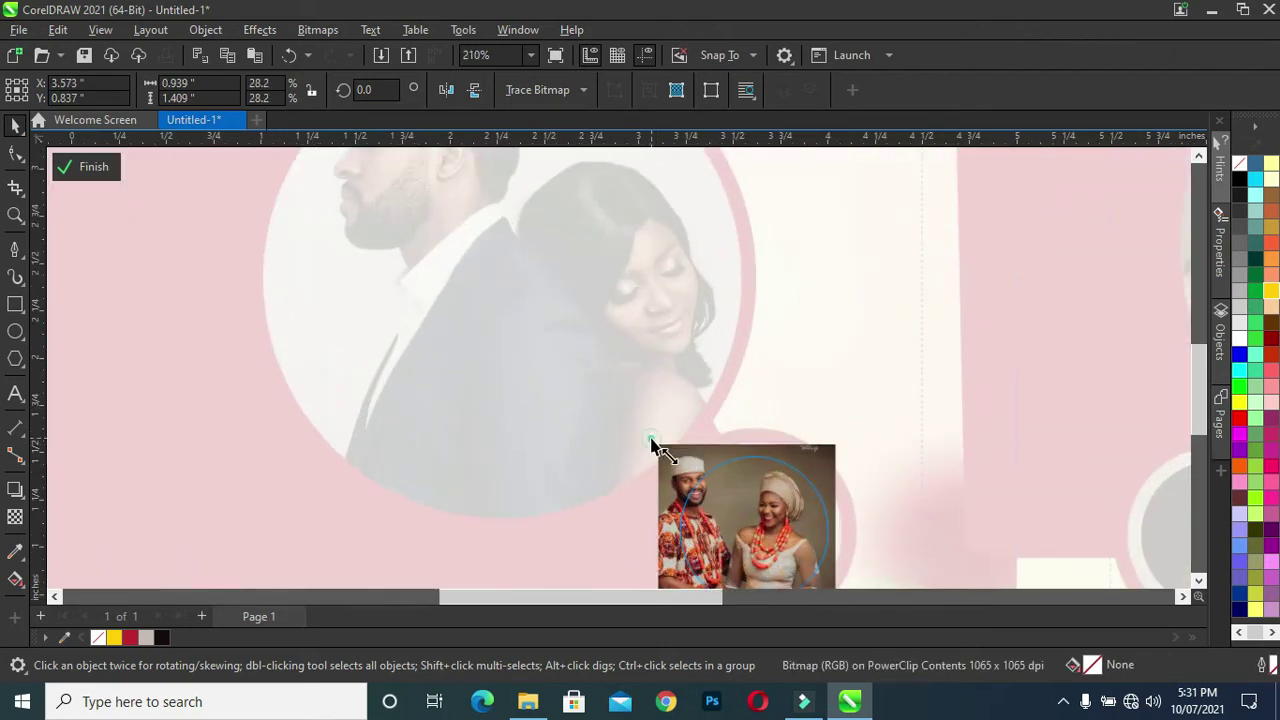
Shrink the clipped couple photo to 22.8% and centre the pair inside the lower small circle
drag(653, 444, 674, 472)
mouse_move(757, 502)
mouse_down()
mouse_move(756, 483)
mouse_move(763, 493)
mouse_up()
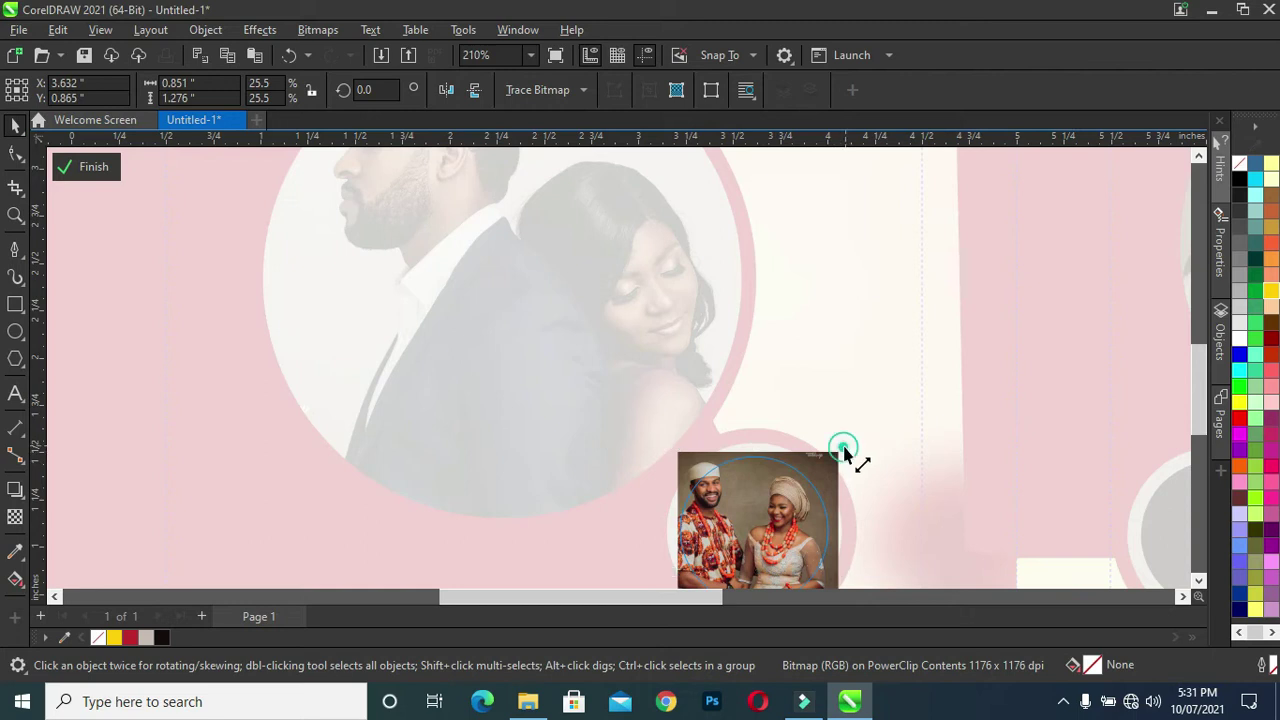
drag(843, 452, 830, 466)
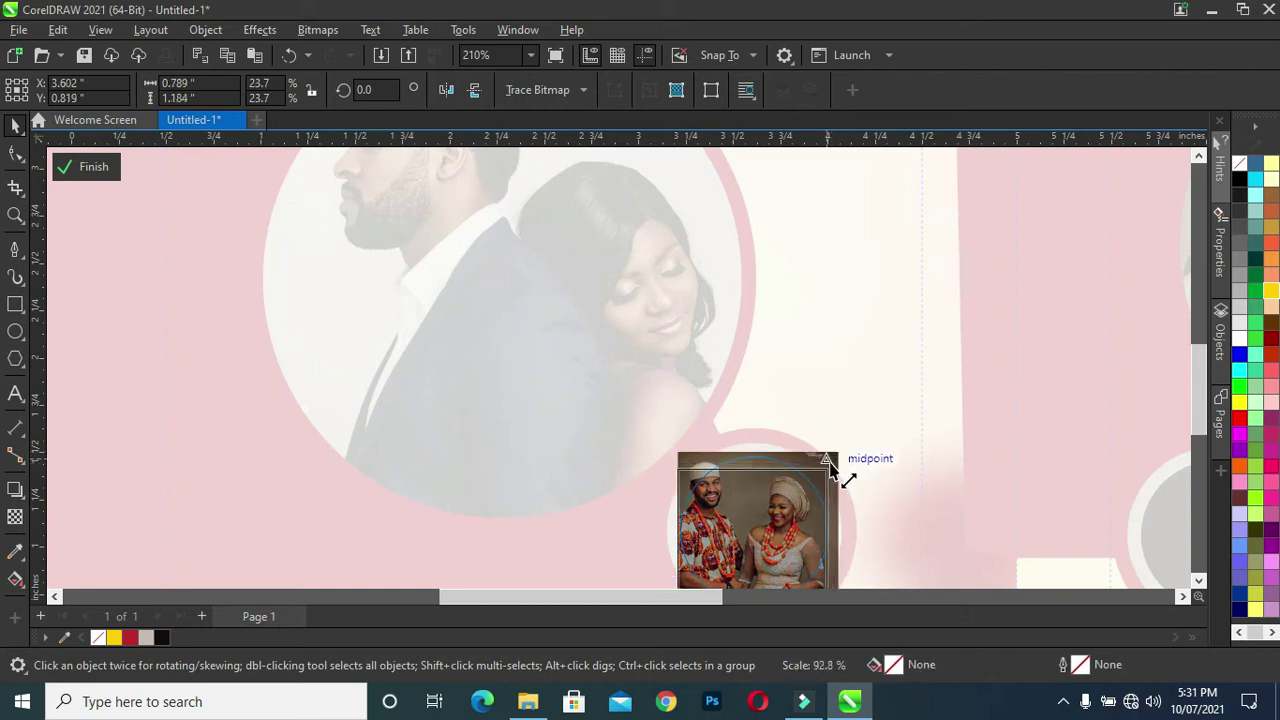
drag(830, 466, 824, 479)
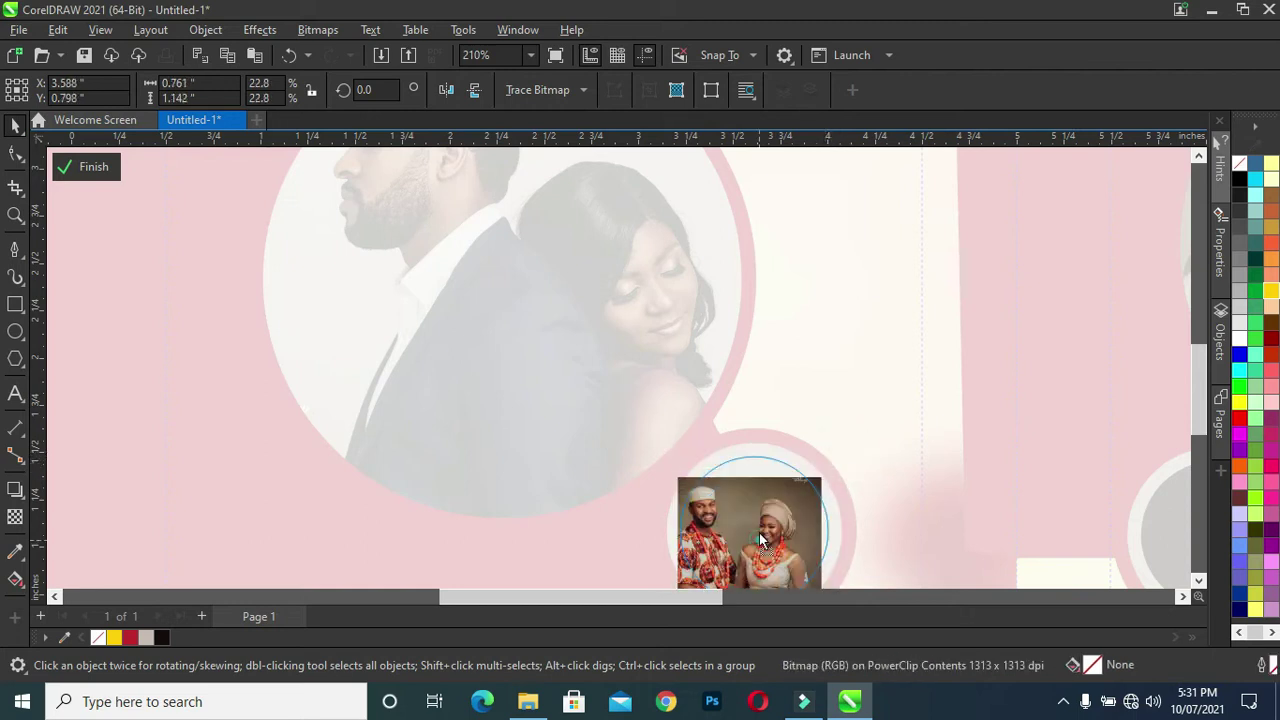
drag(761, 540, 762, 522)
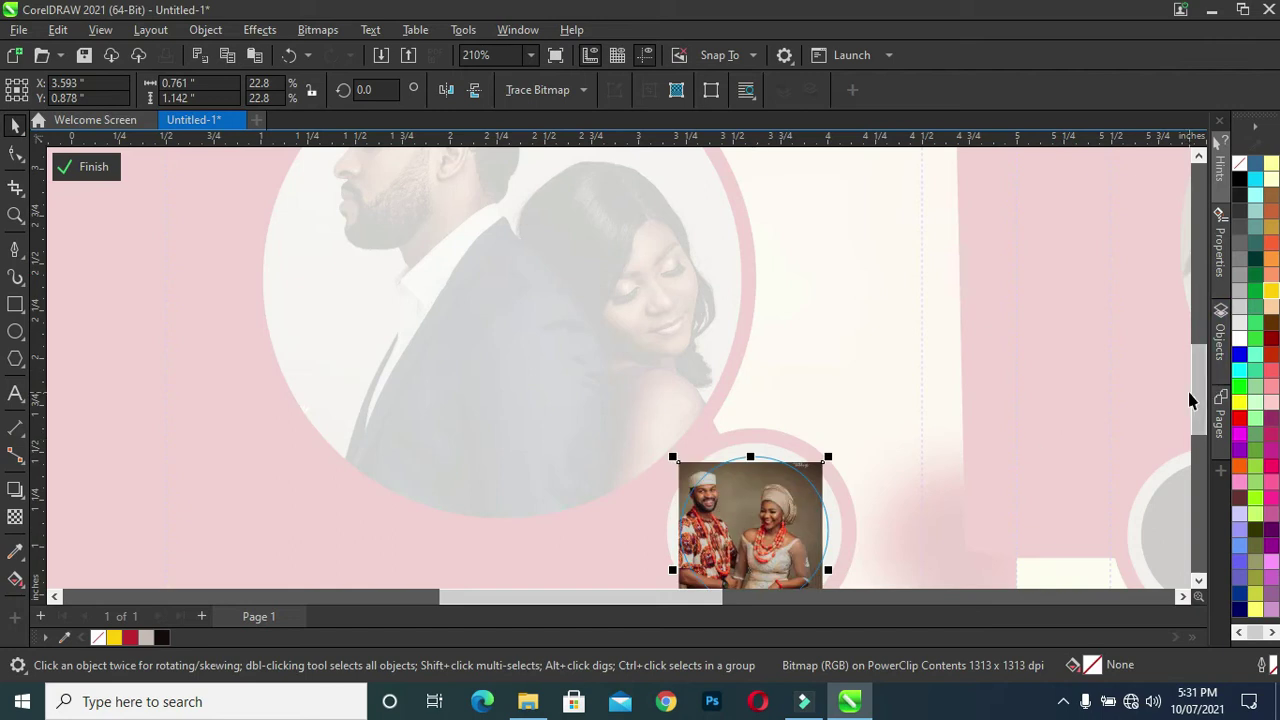
drag(1194, 393, 1203, 428)
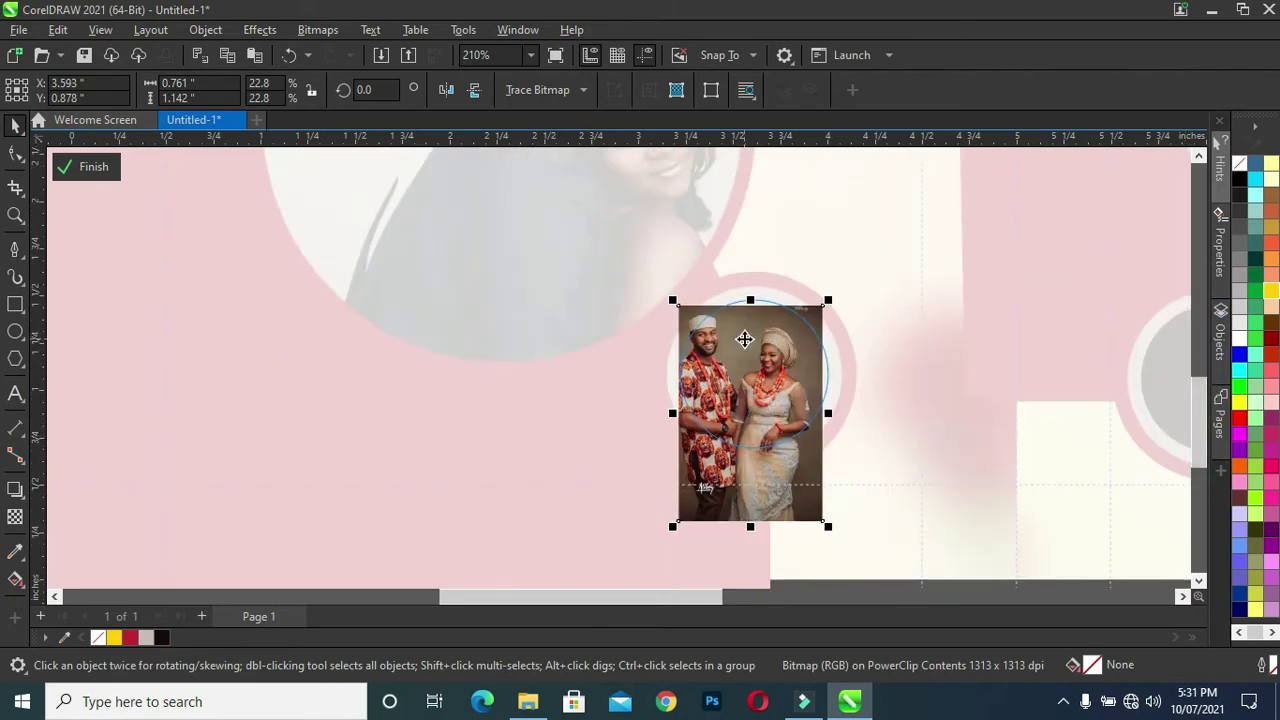
scroll(745, 340, up, 2)
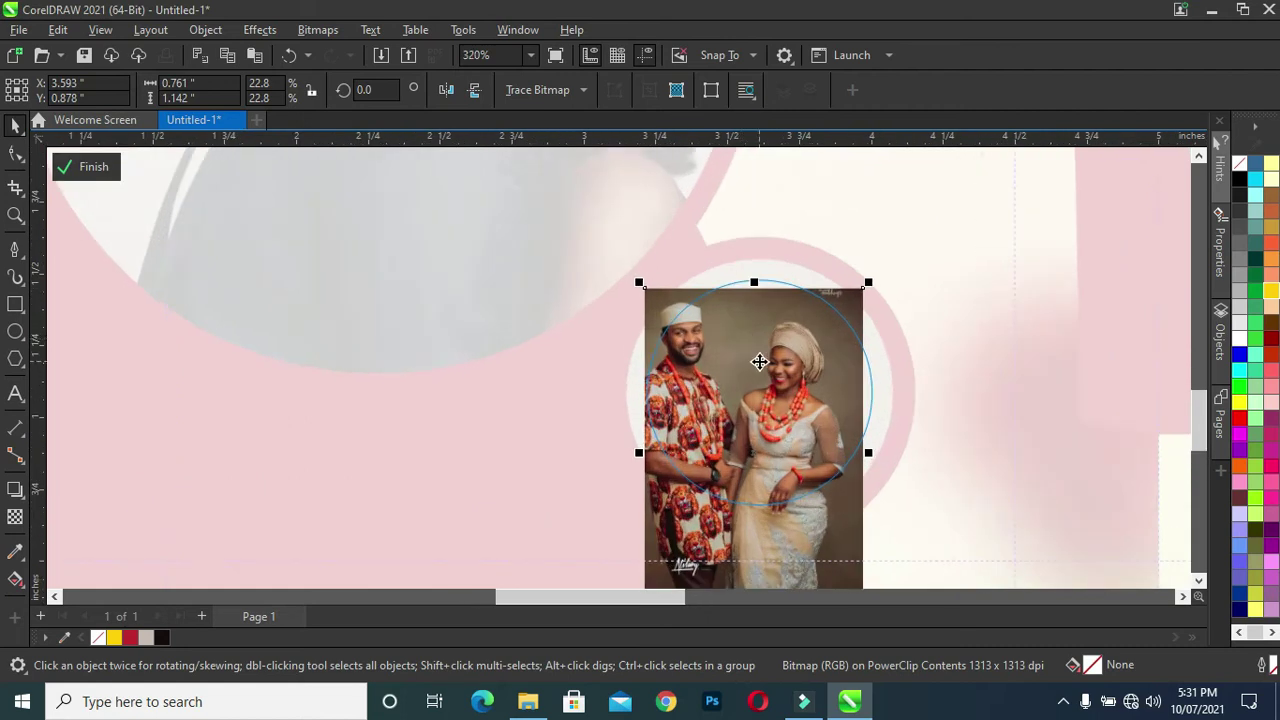
drag(787, 345, 798, 352)
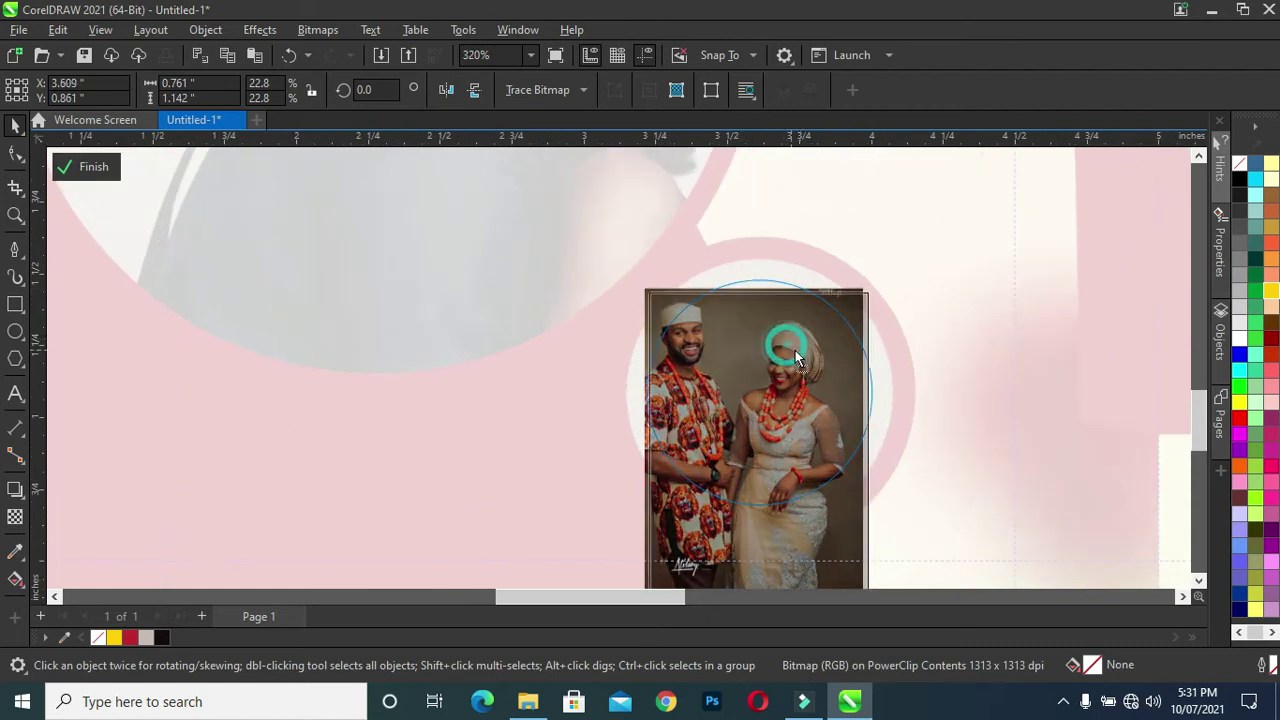
drag(798, 352, 802, 365)
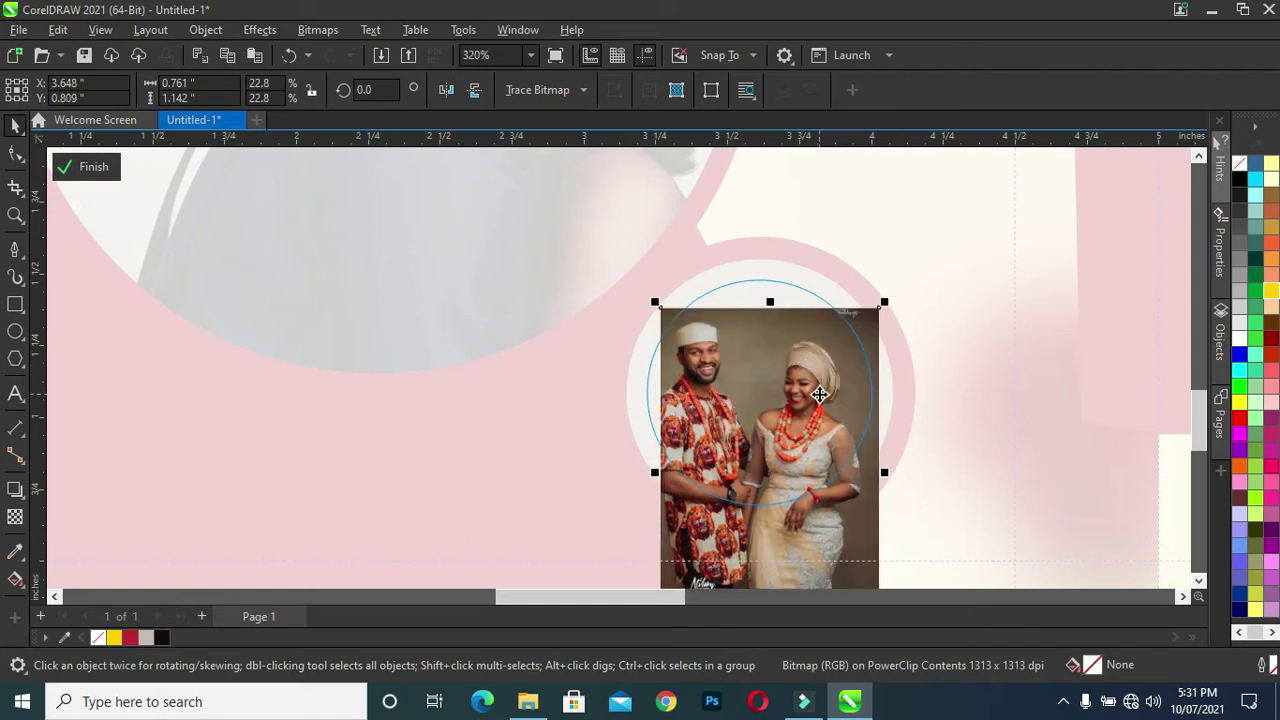
Draw a rectangle across the photo's top edge and Intersect it with the photo to cut a strip
click(15, 304)
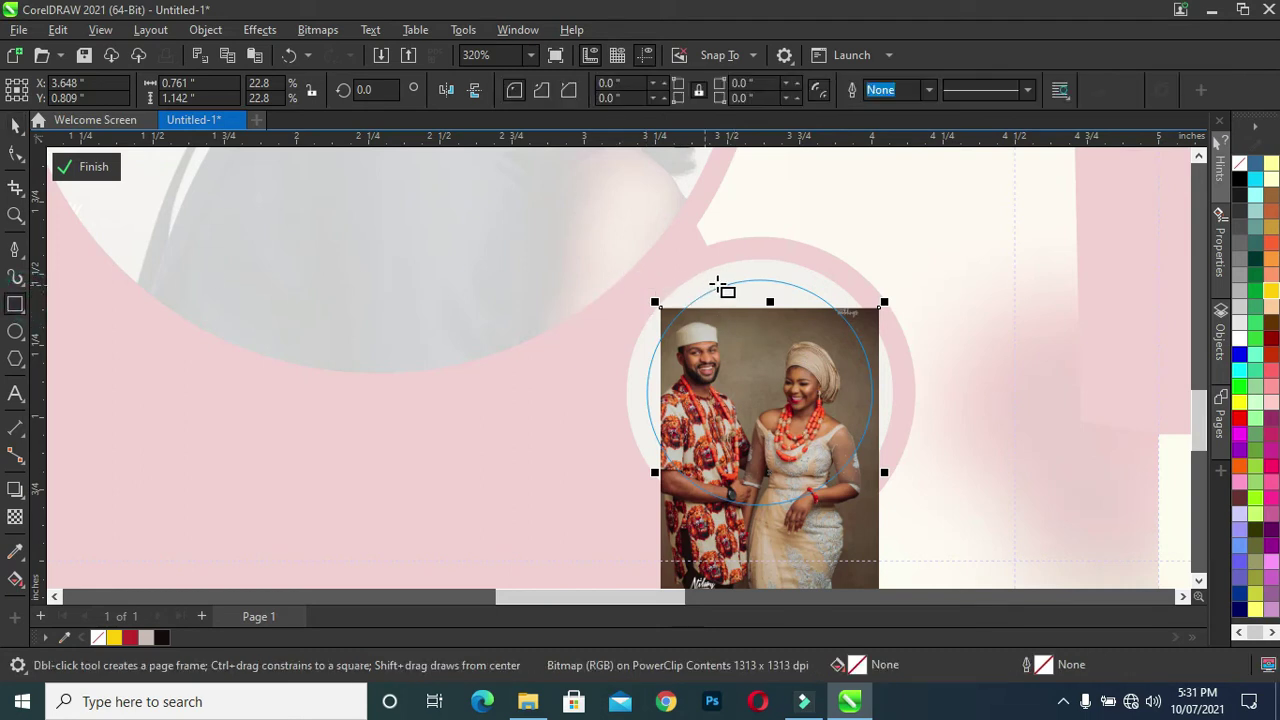
drag(707, 280, 776, 324)
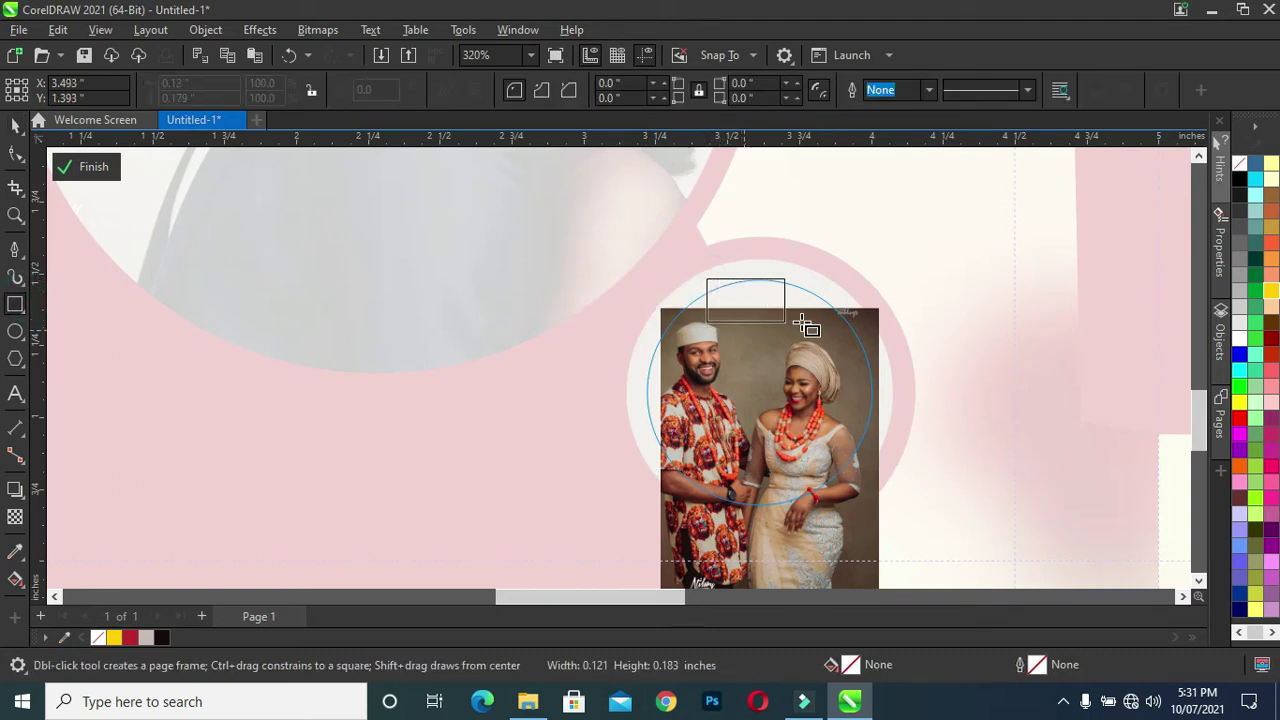
drag(776, 324, 921, 345)
click(14, 125)
drag(814, 306, 838, 320)
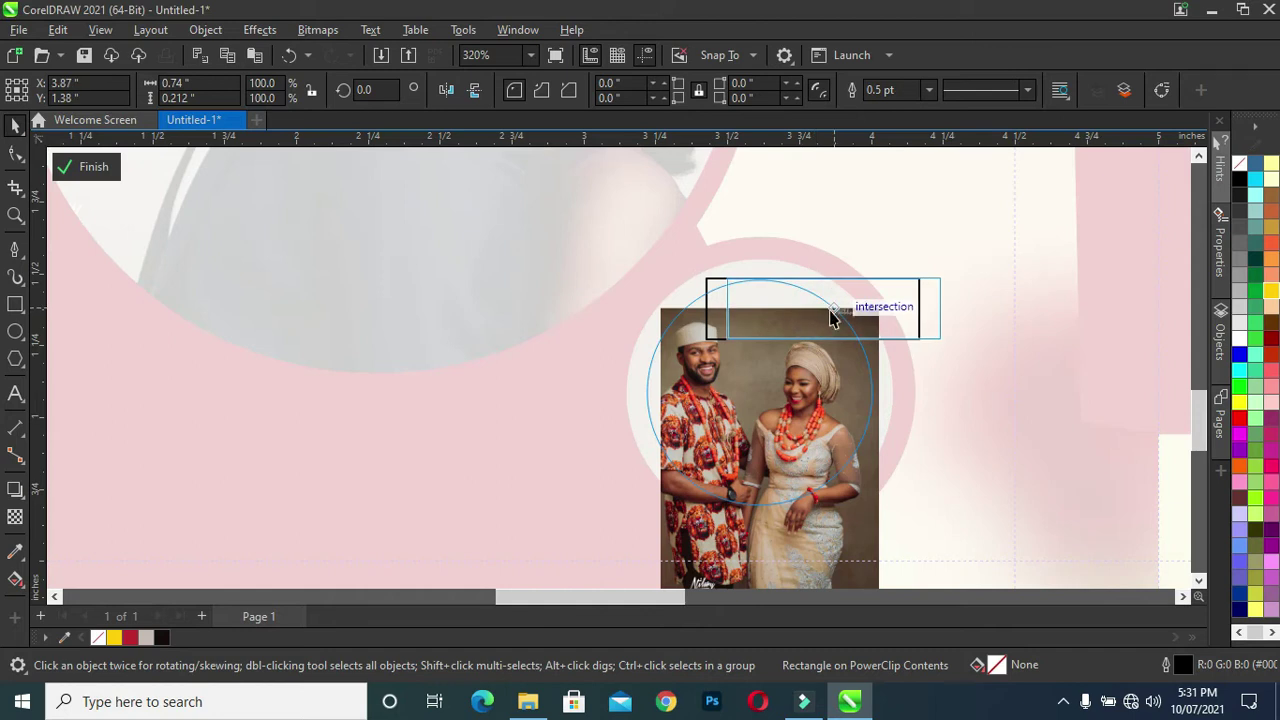
drag(832, 316, 830, 314)
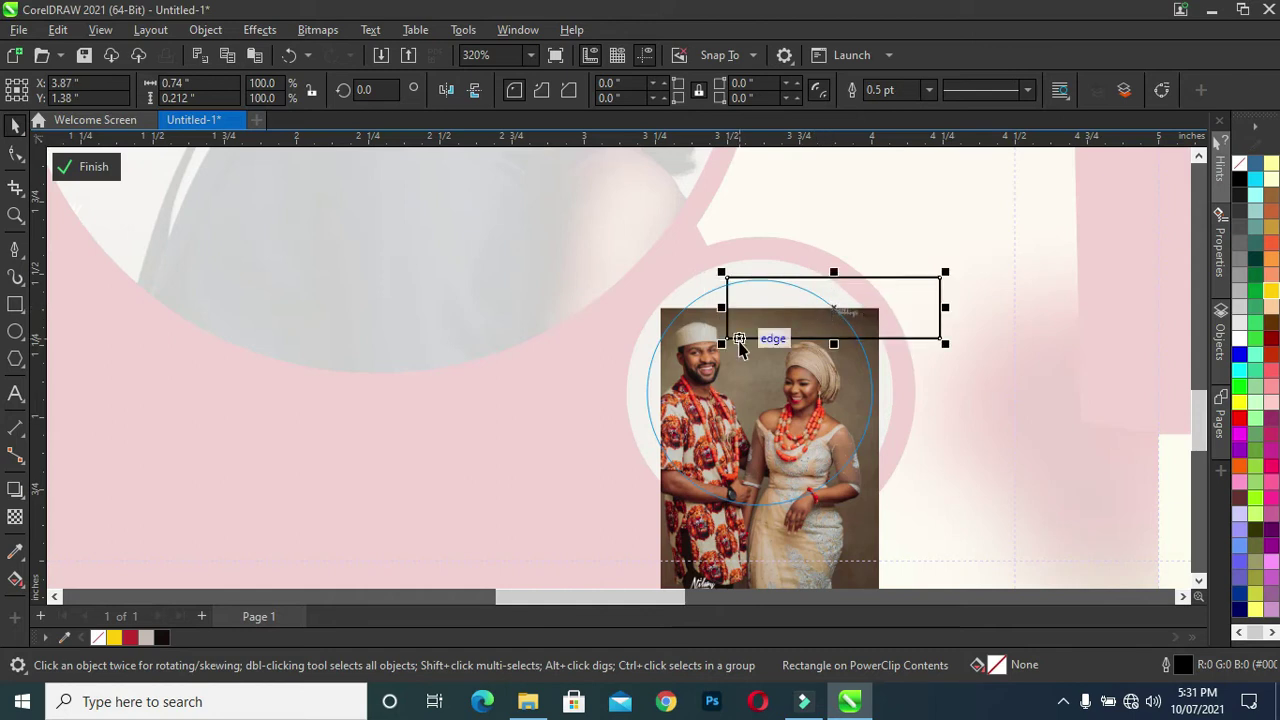
shift+click(857, 536)
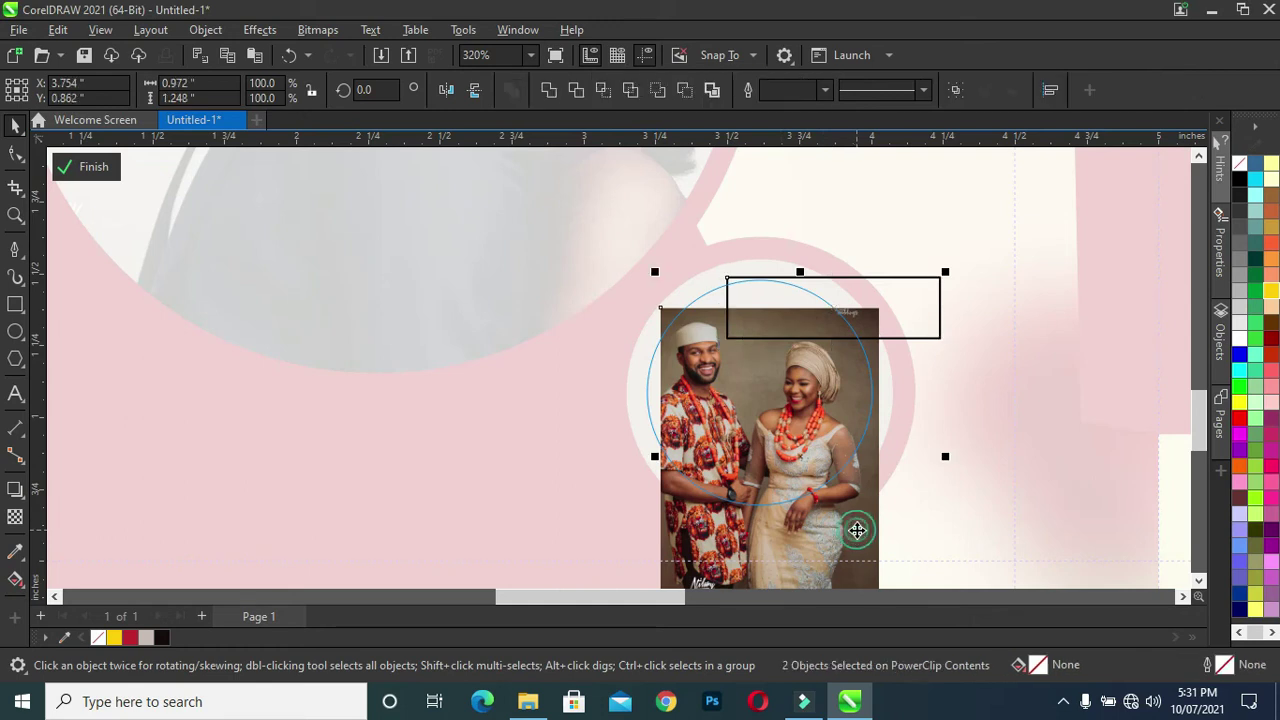
click(603, 90)
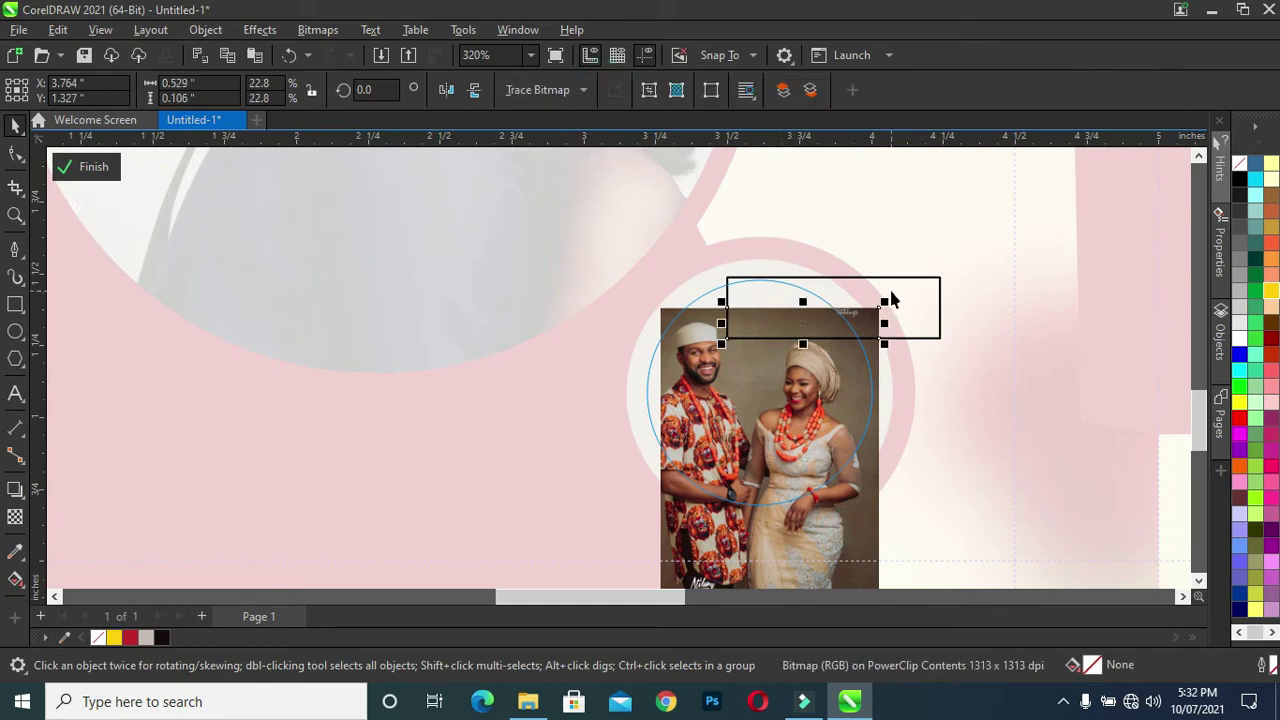
Place the cut strip above the photo, mirror it vertically, and stretch it to about 35.8% × 33.1%
drag(889, 297, 1040, 276)
click(832, 313)
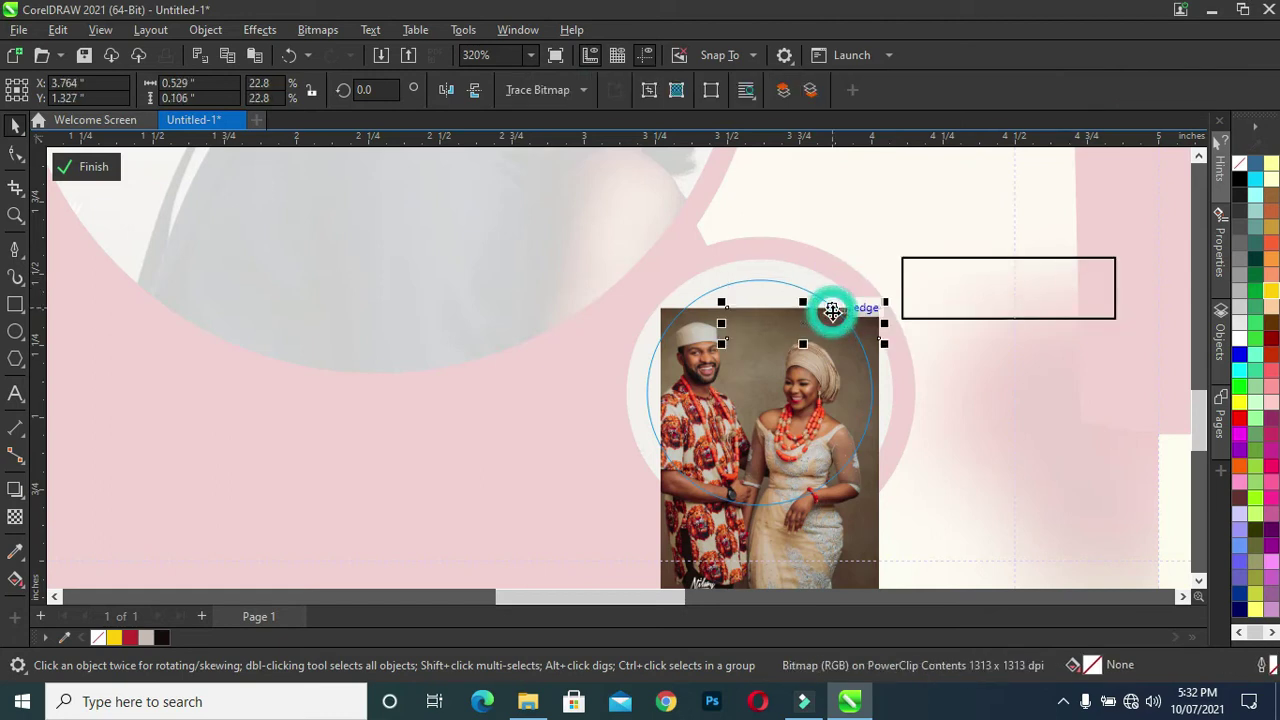
drag(720, 303, 682, 295)
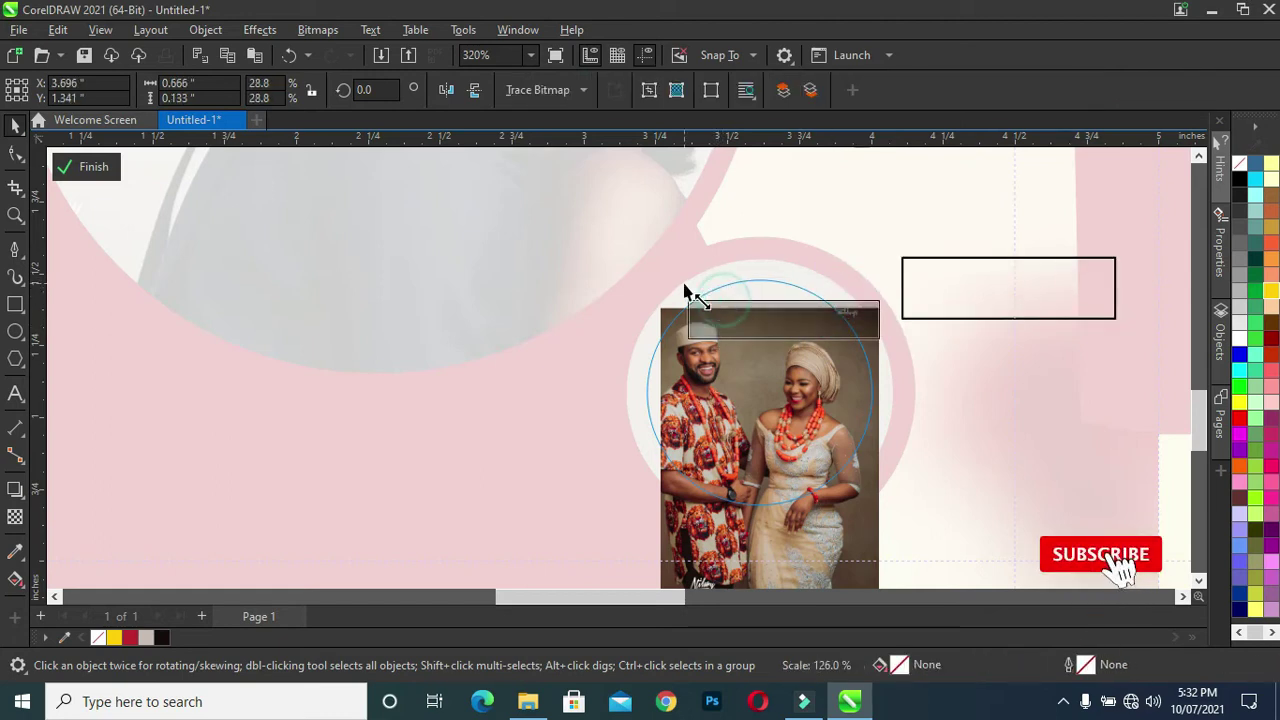
drag(780, 337, 769, 293)
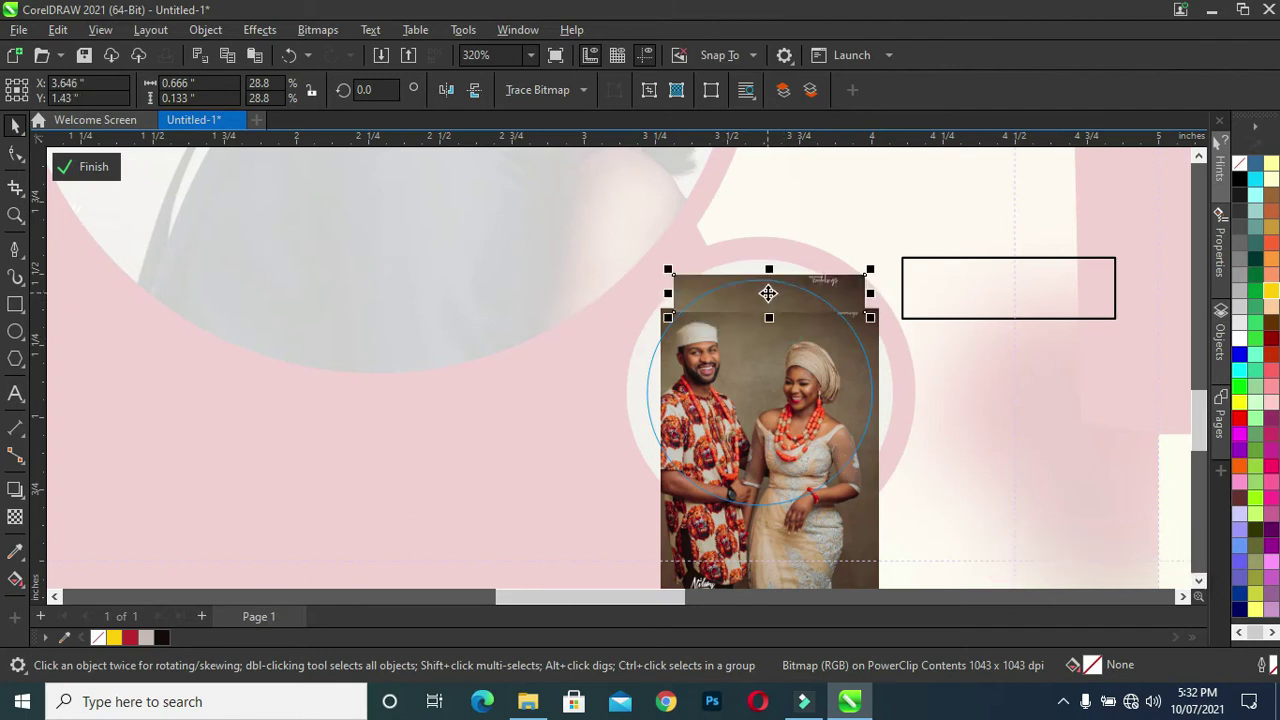
click(474, 89)
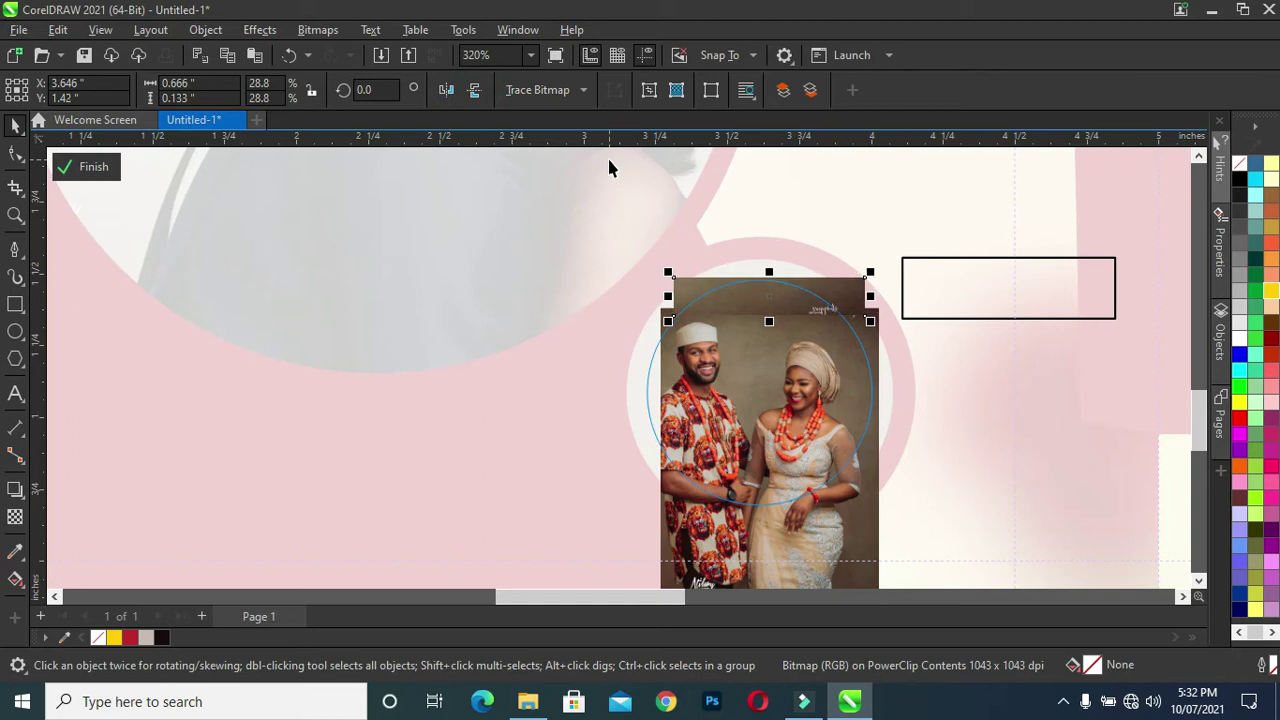
key(Up)
key(Up)
key(Down)
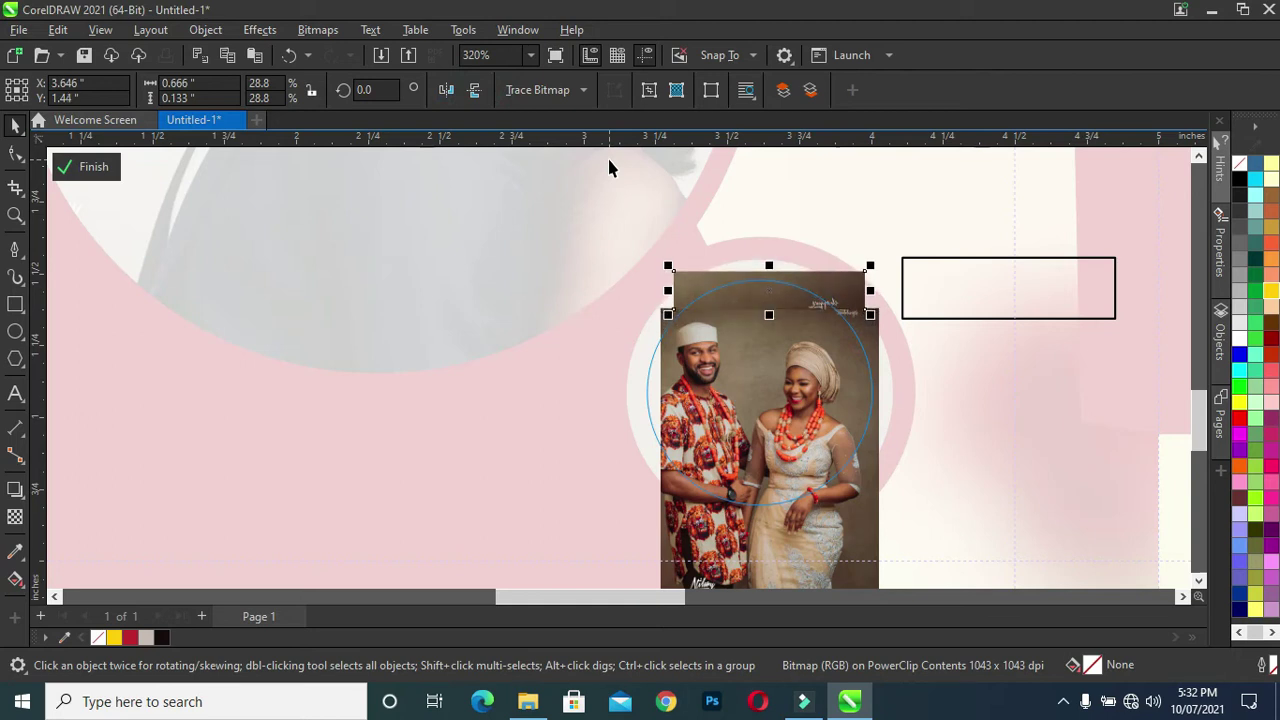
drag(870, 290, 888, 296)
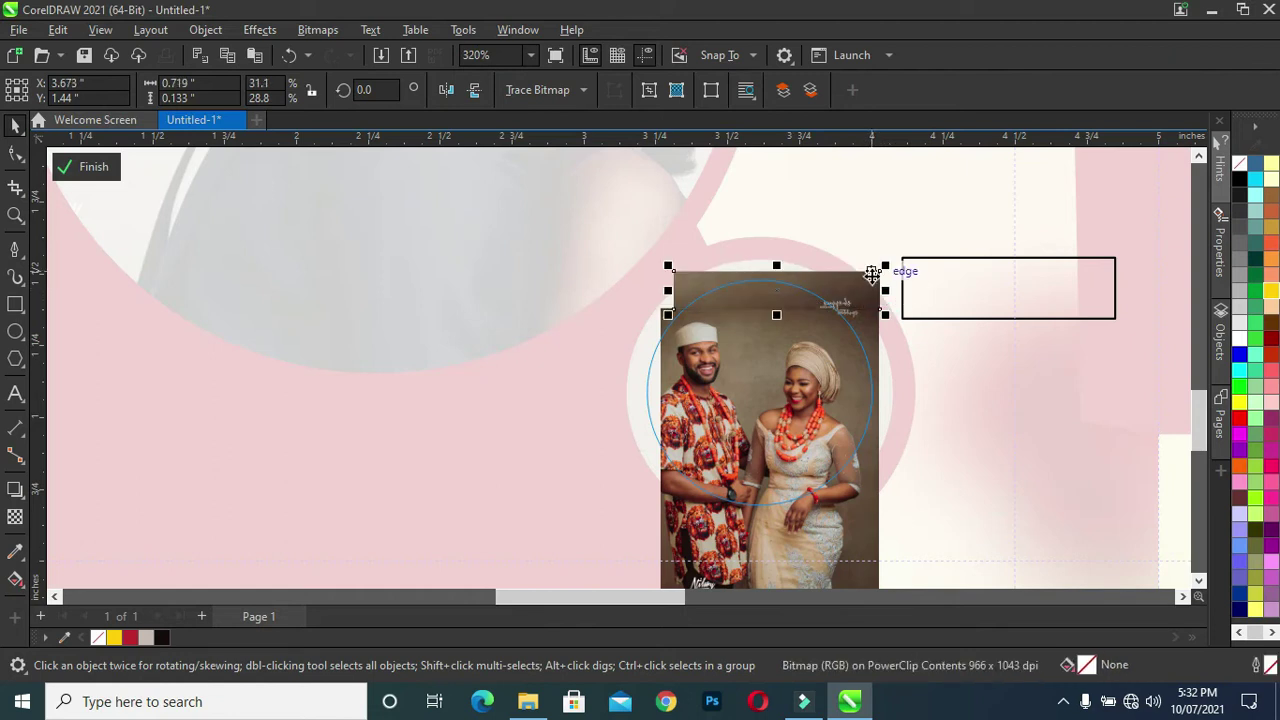
drag(882, 268, 917, 258)
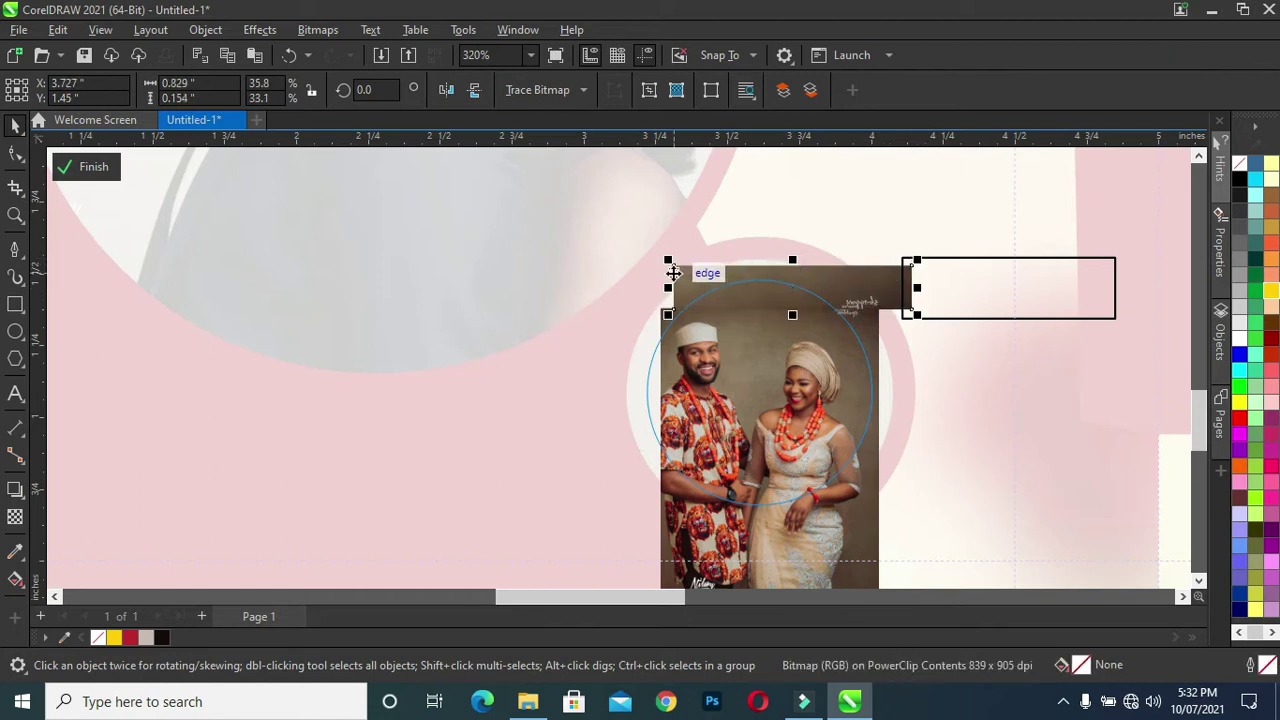
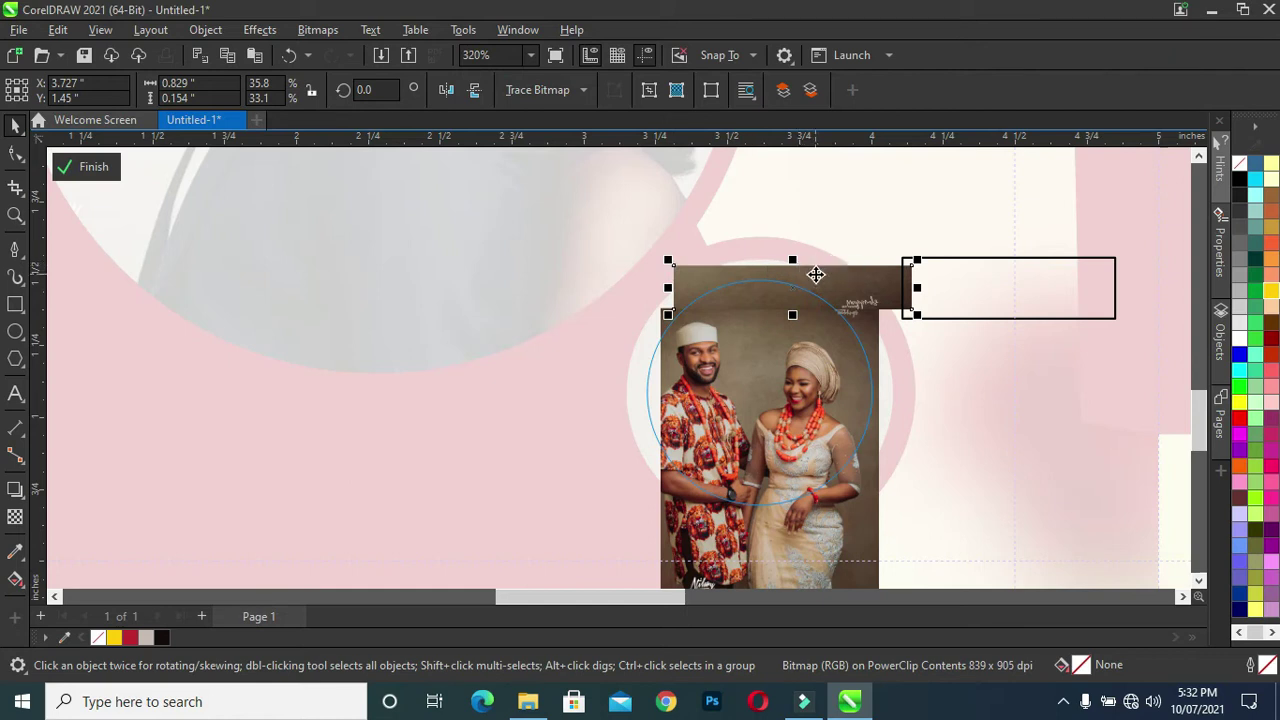
Rotate the brown watermark strip 90° upright and snap it against the photo's left edge
drag(816, 274, 600, 322)
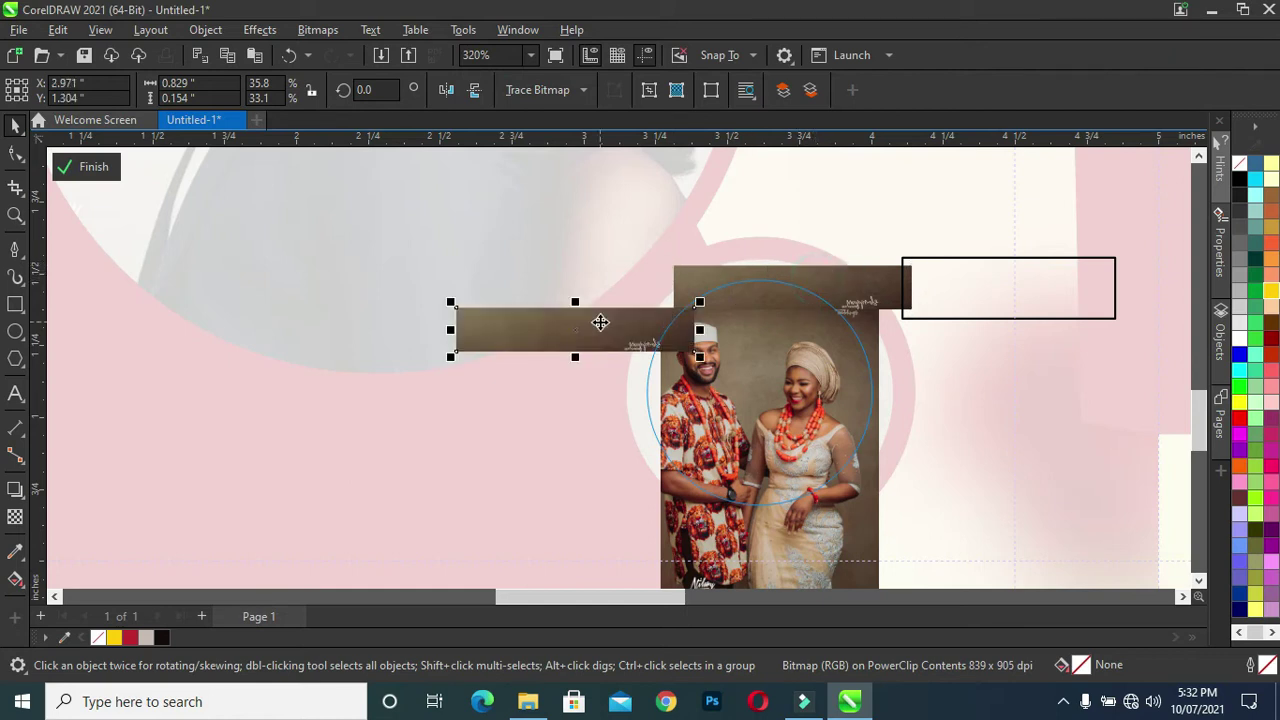
click(554, 329)
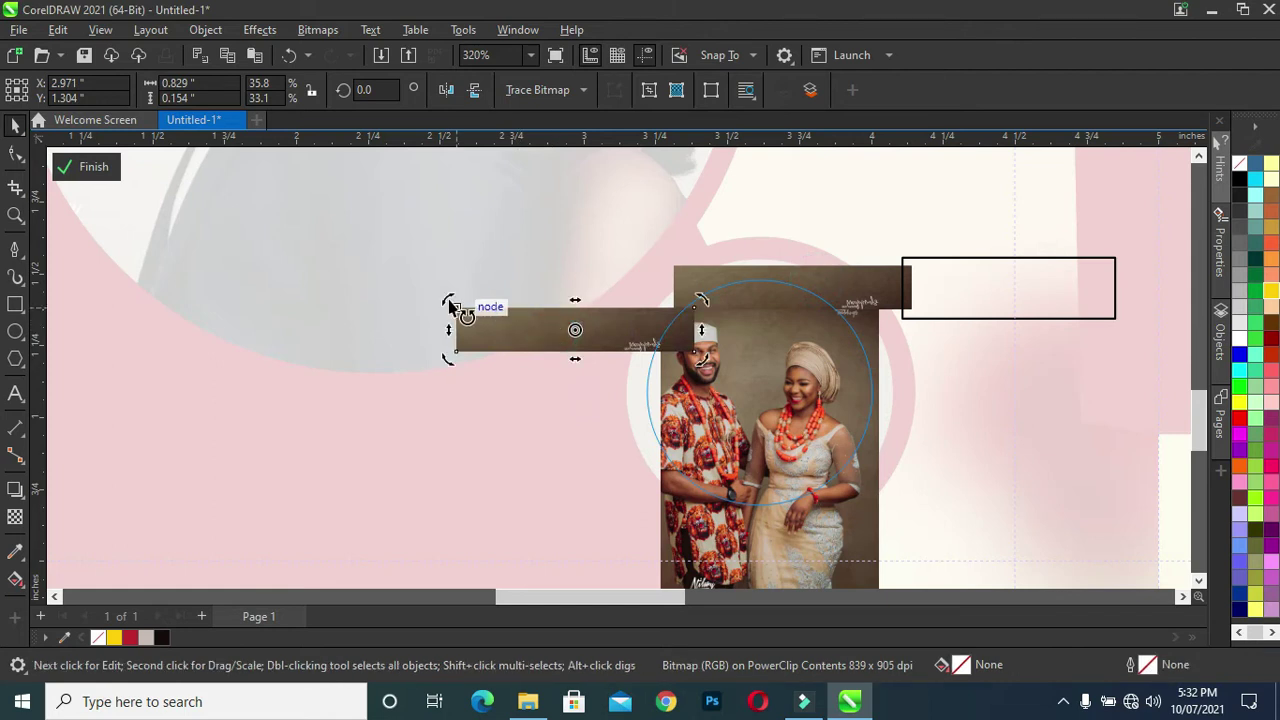
mouse_move(447, 302)
mouse_down()
mouse_move(523, 404)
mouse_move(560, 409)
mouse_up()
drag(589, 363, 650, 373)
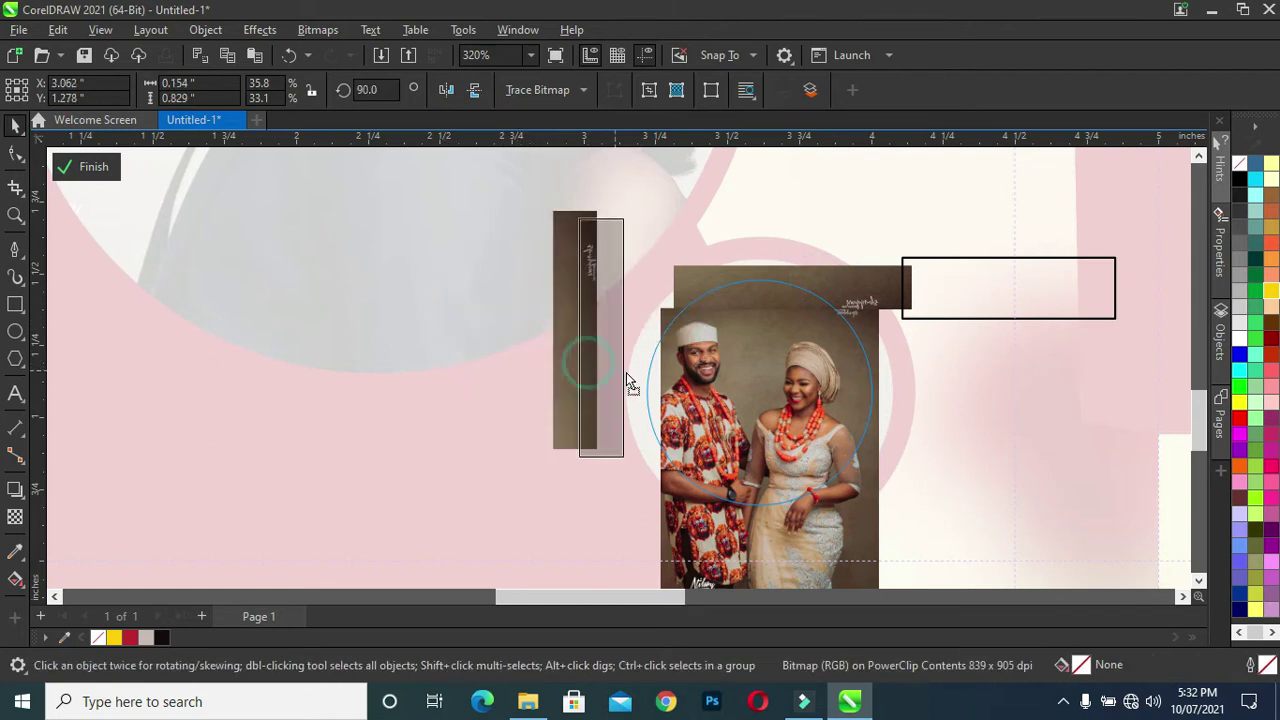
drag(650, 372, 650, 372)
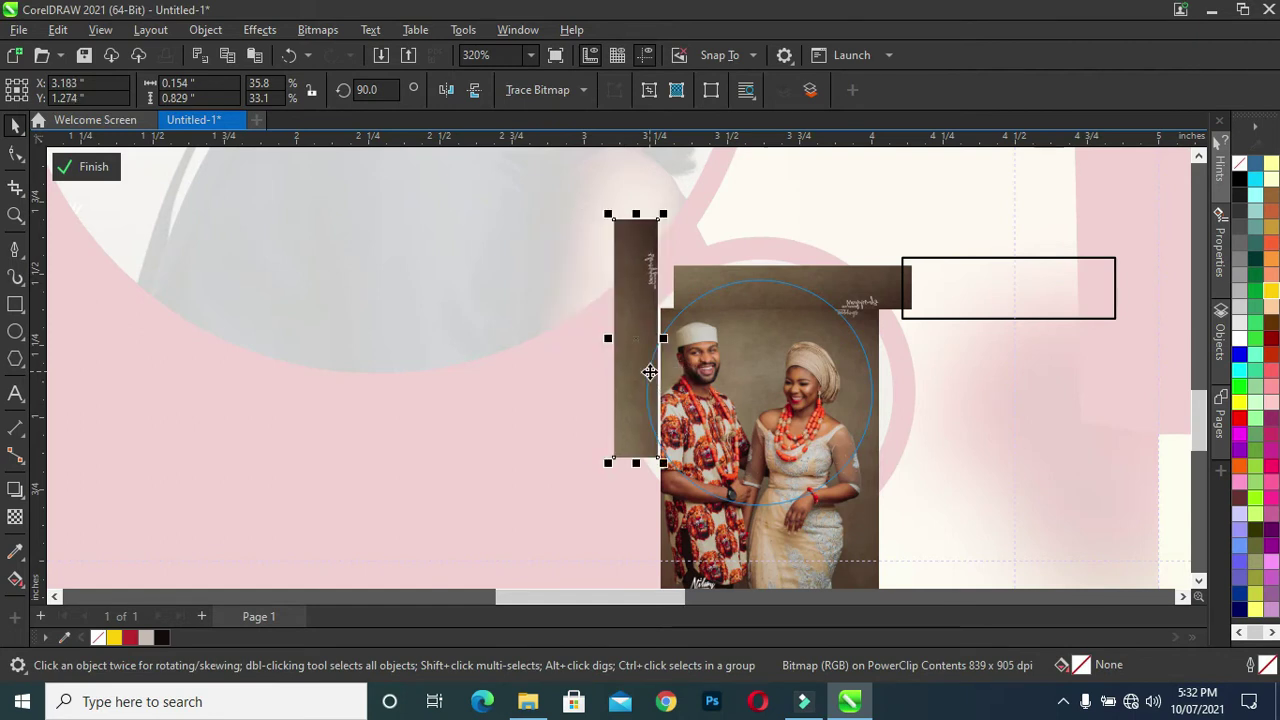
key(Left)
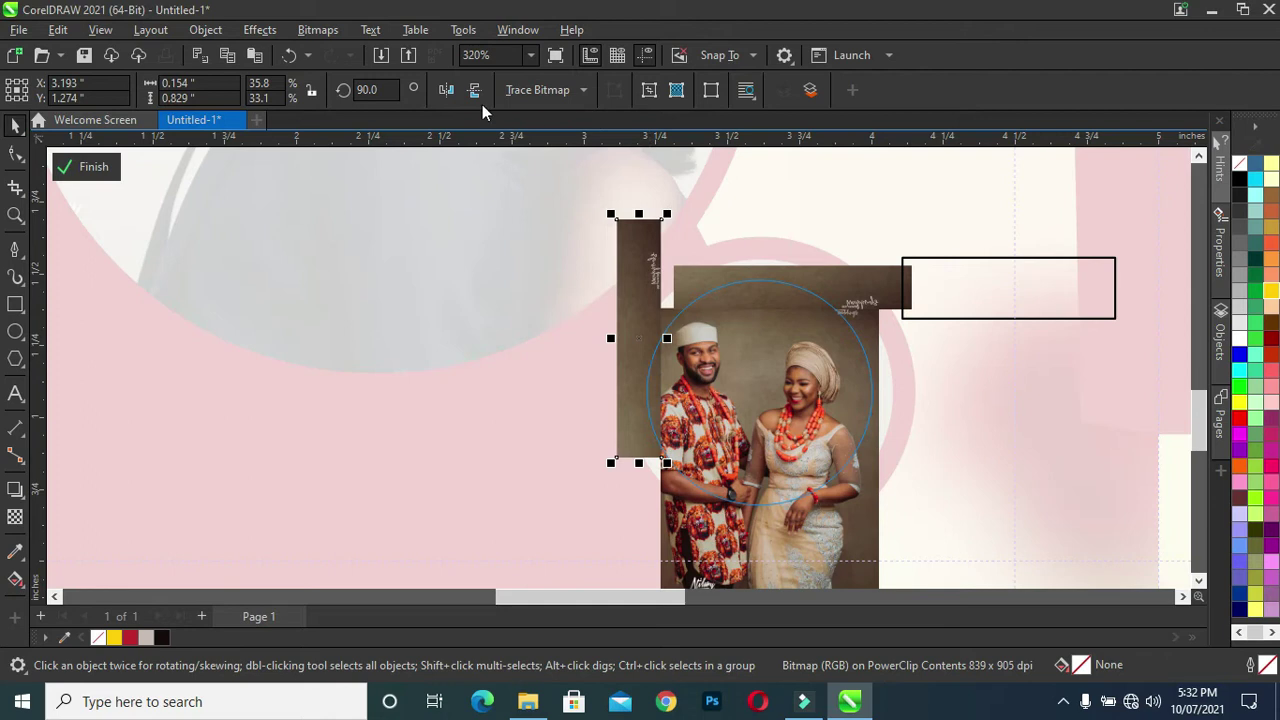
Nudge the strip slightly down and finish editing the circle's PowerClip contents
click(446, 91)
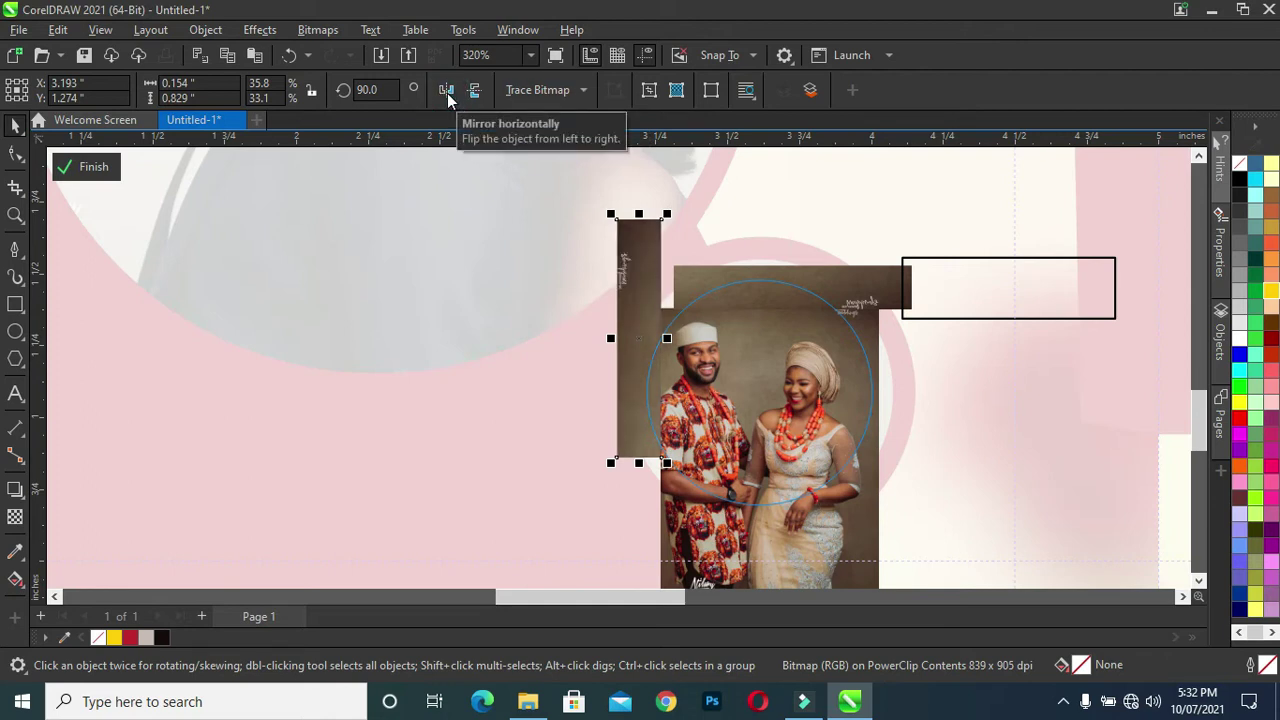
click(447, 93)
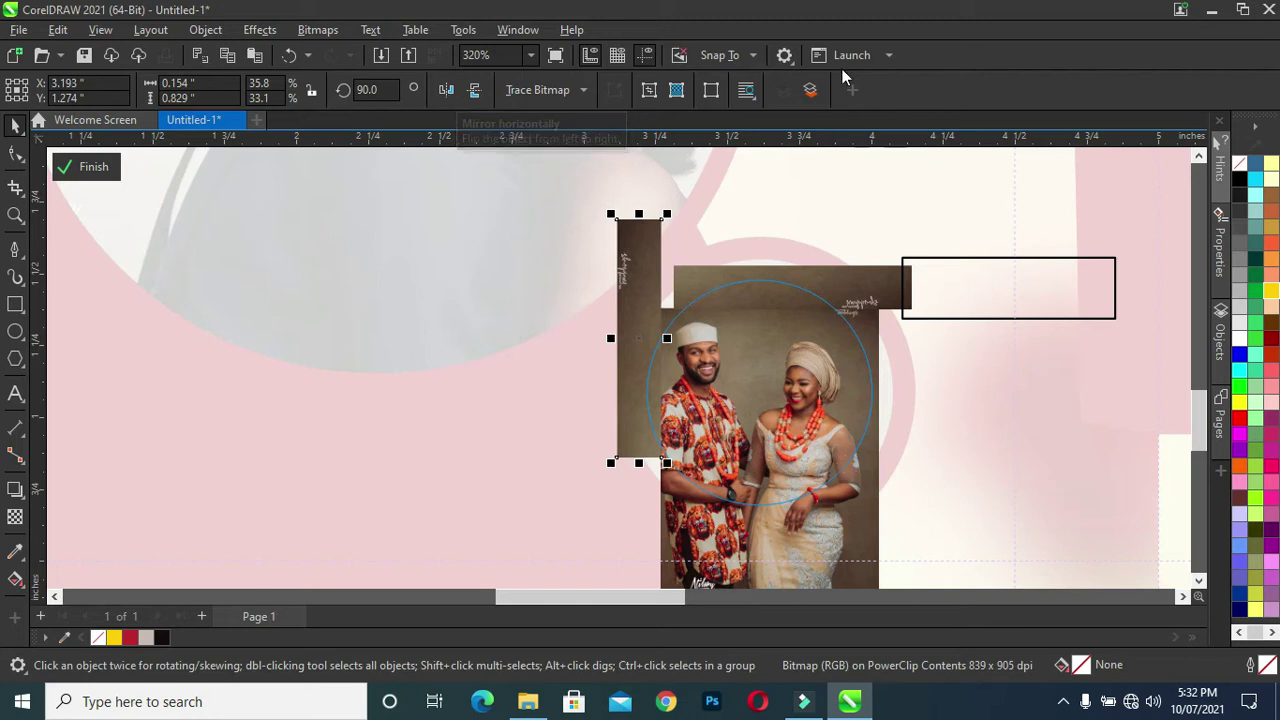
key(Down)
key(Down)
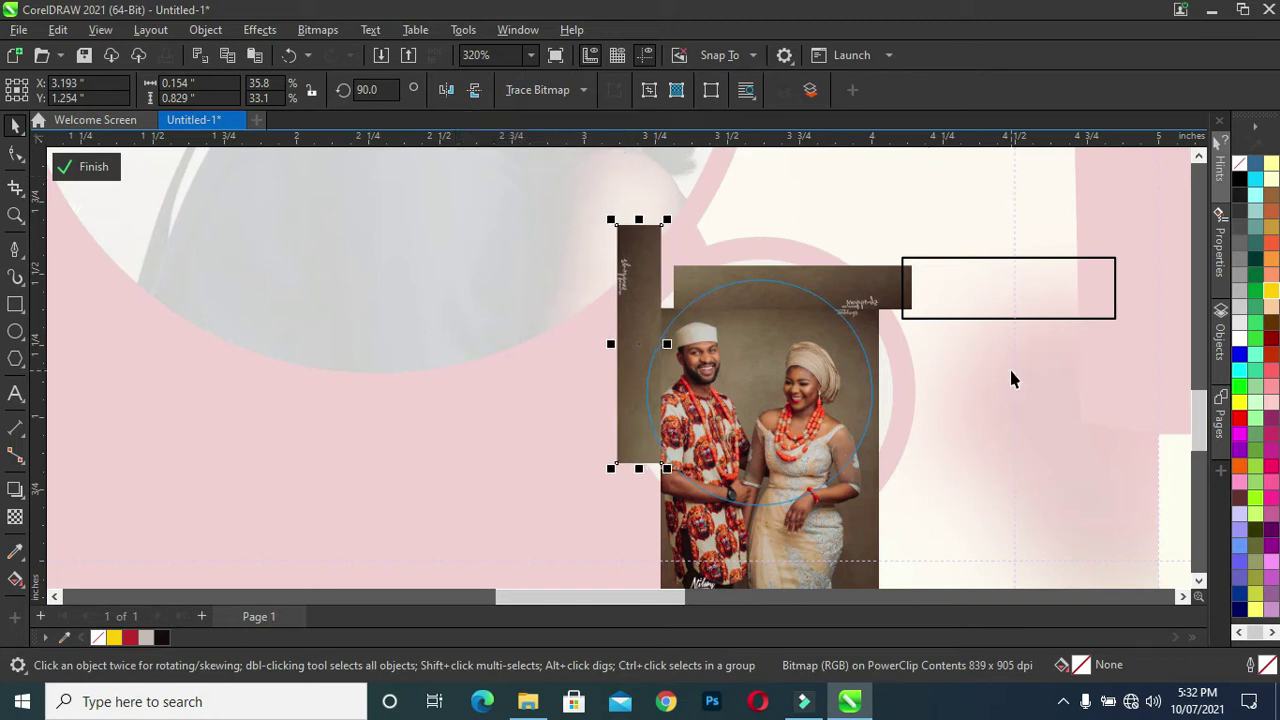
ctrl+click(1009, 366)
scroll(814, 289, down, 1)
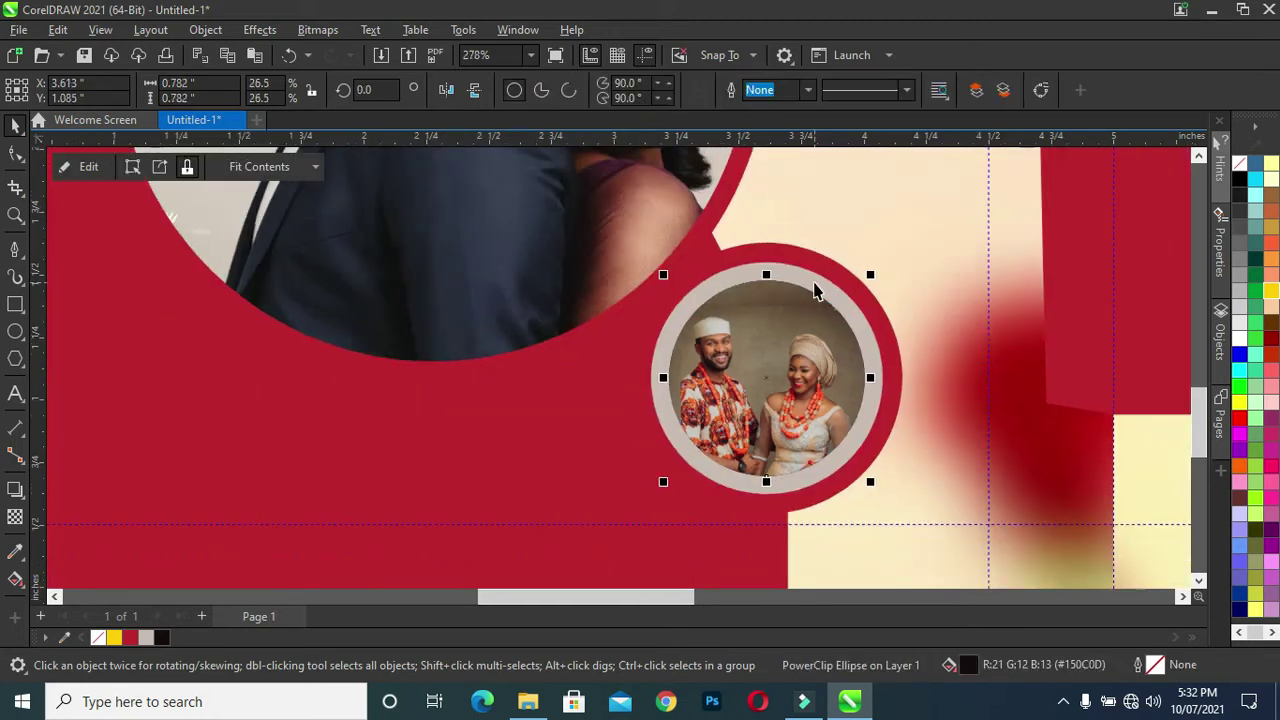
Edit the small top-left circle's PowerClip and move the suited couple photo into it
scroll(814, 289, down, 5)
scroll(814, 289, down, 4)
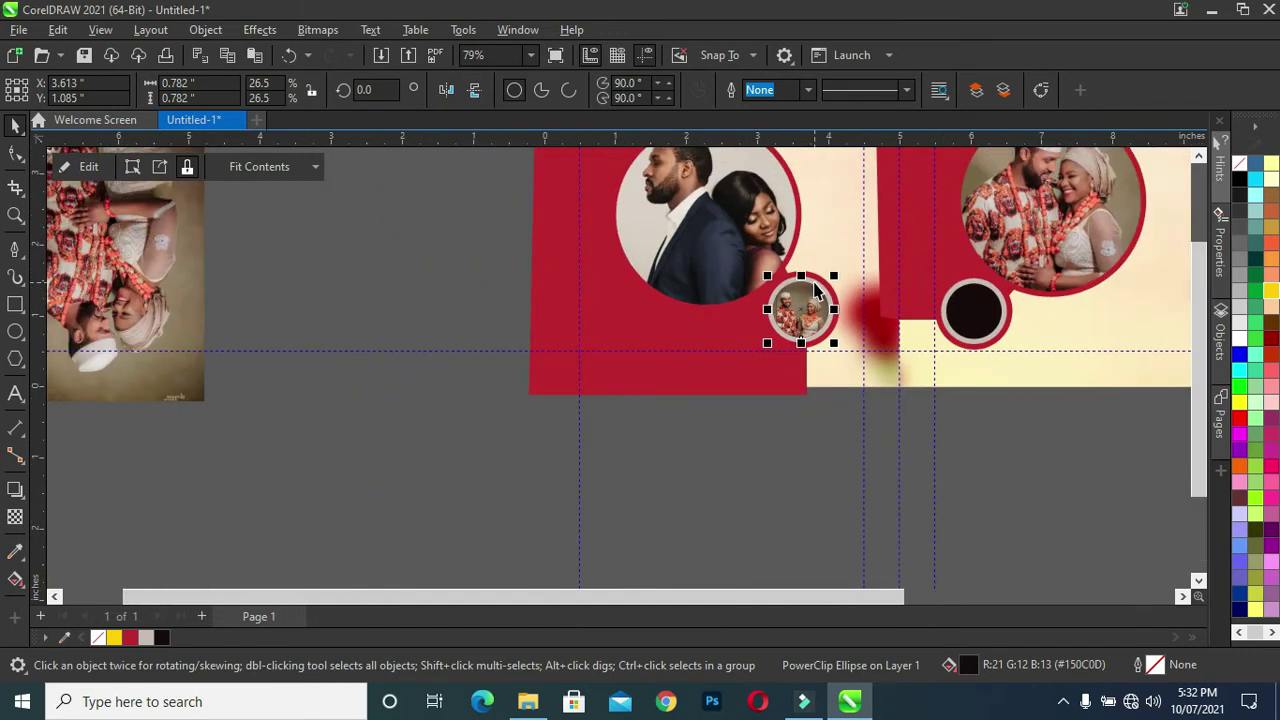
scroll(815, 290, down, 1)
click(612, 278)
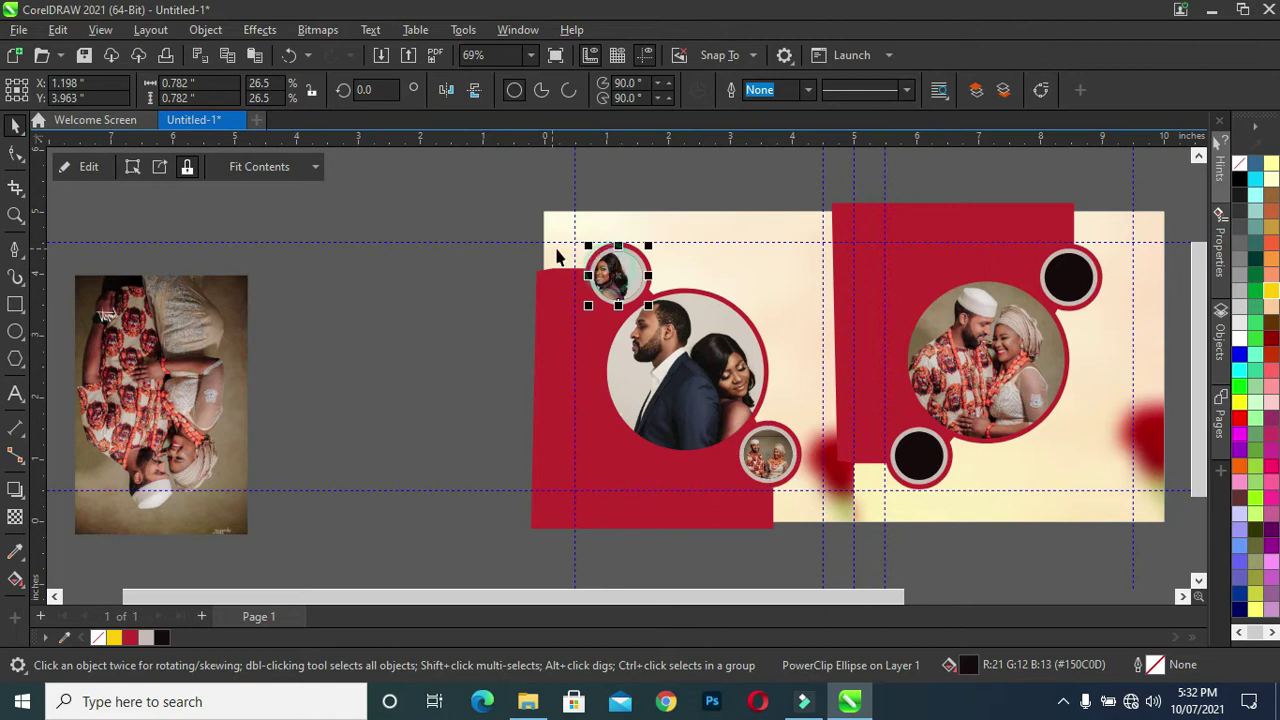
right_click(626, 262)
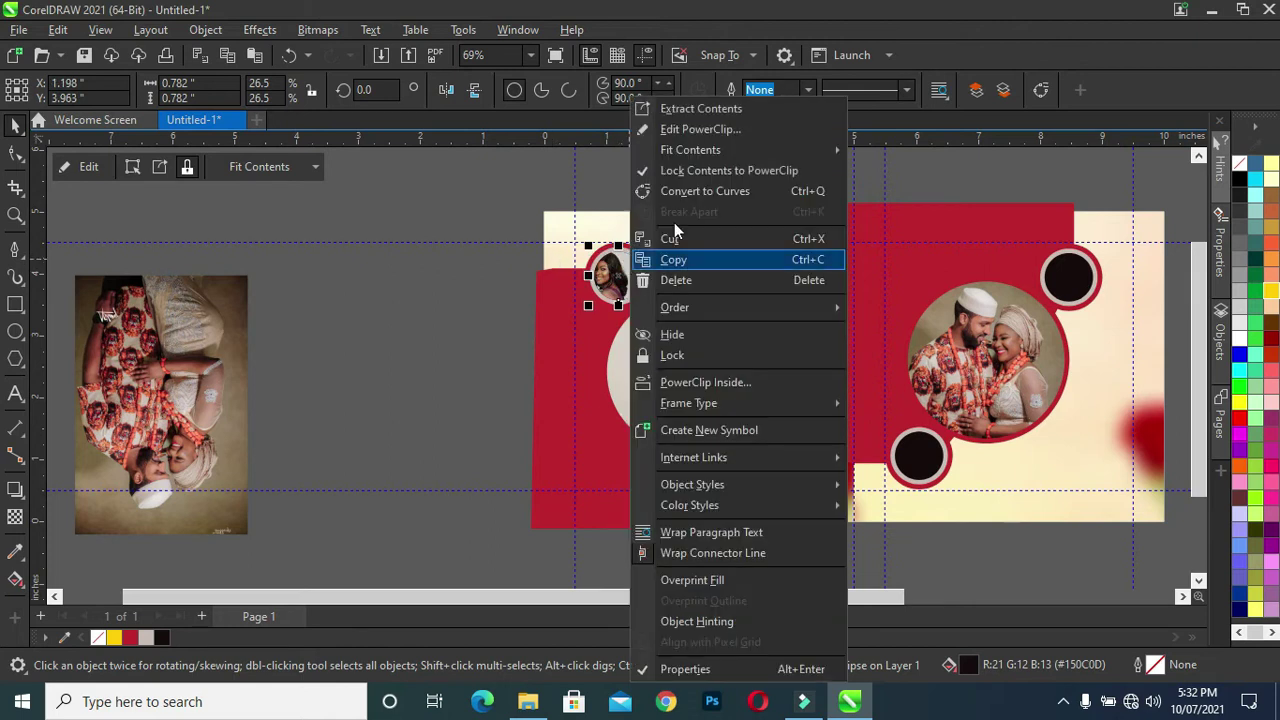
click(693, 128)
scroll(652, 289, up, 4)
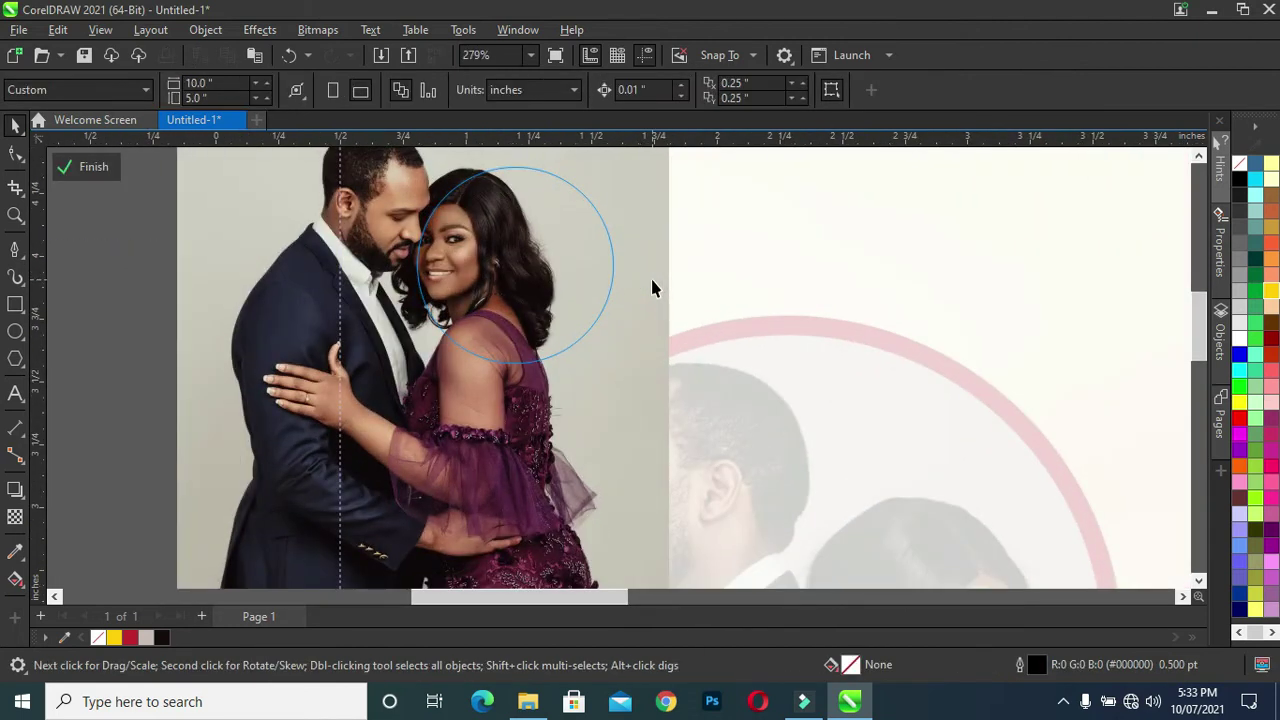
drag(330, 378, 465, 515)
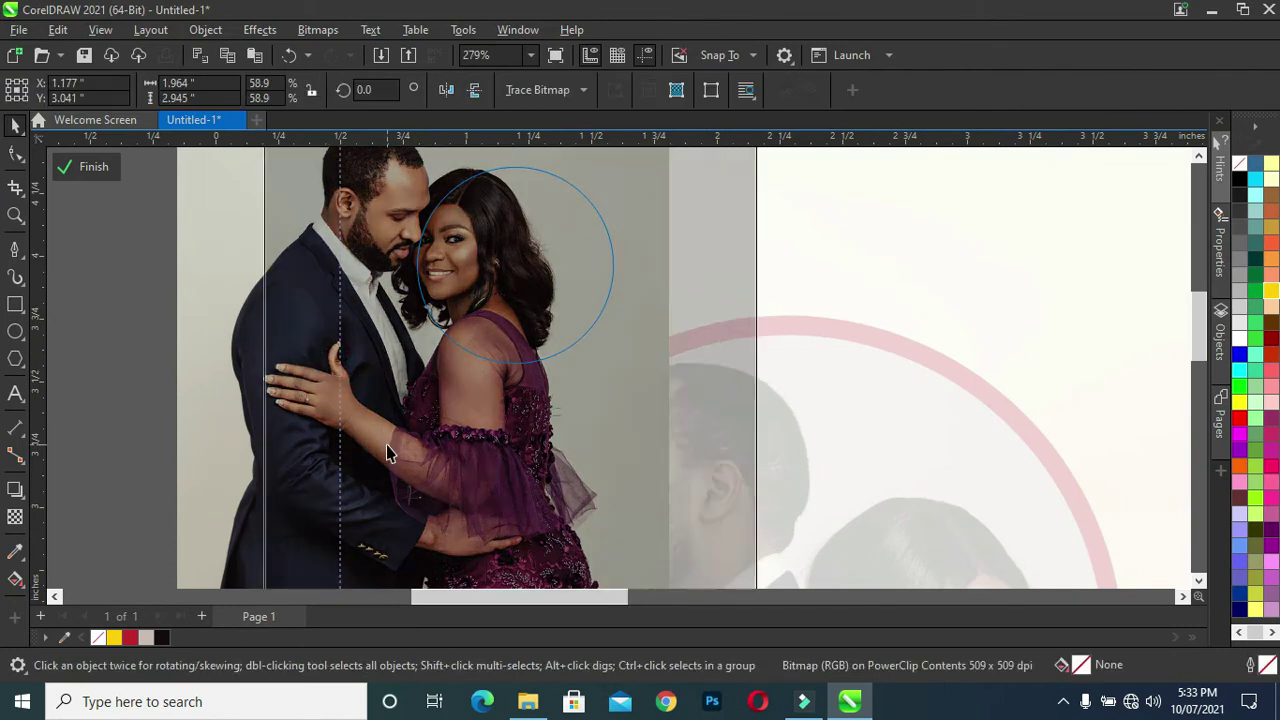
Shrink and raise the photo so the couple's faces fill the circle, then finish
drag(769, 201, 600, 400)
drag(491, 500, 547, 222)
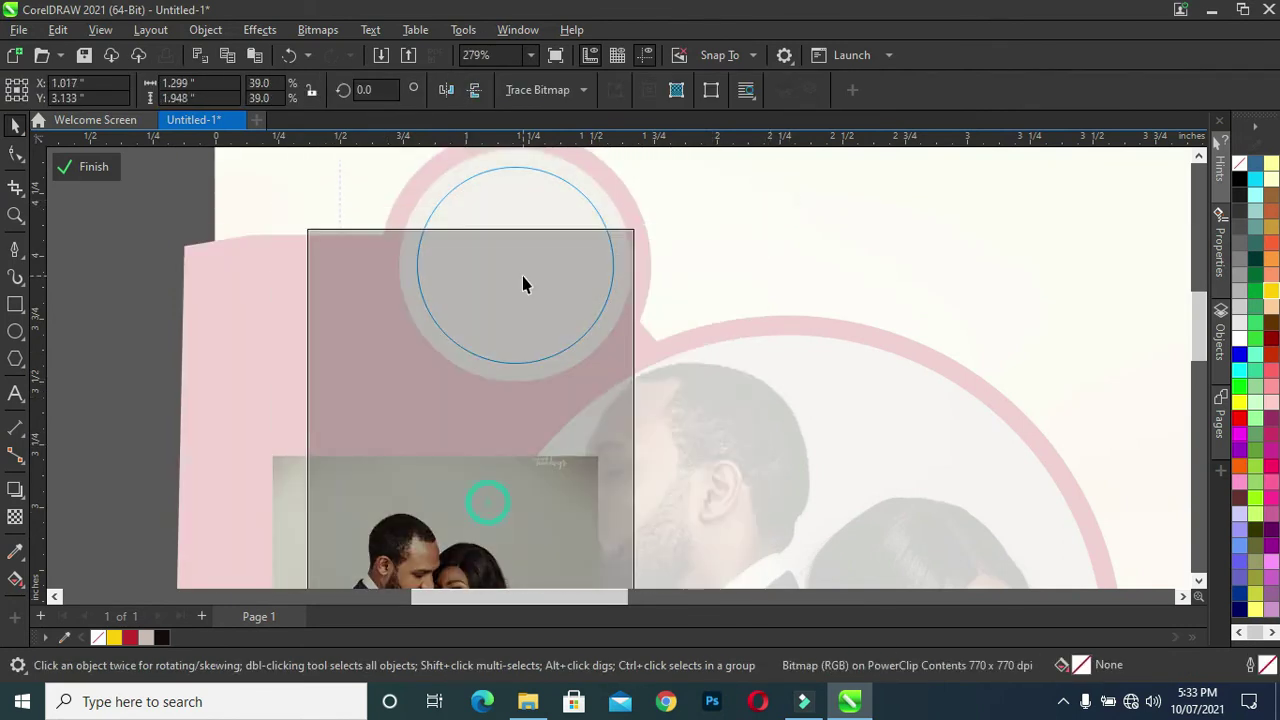
drag(325, 170, 386, 257)
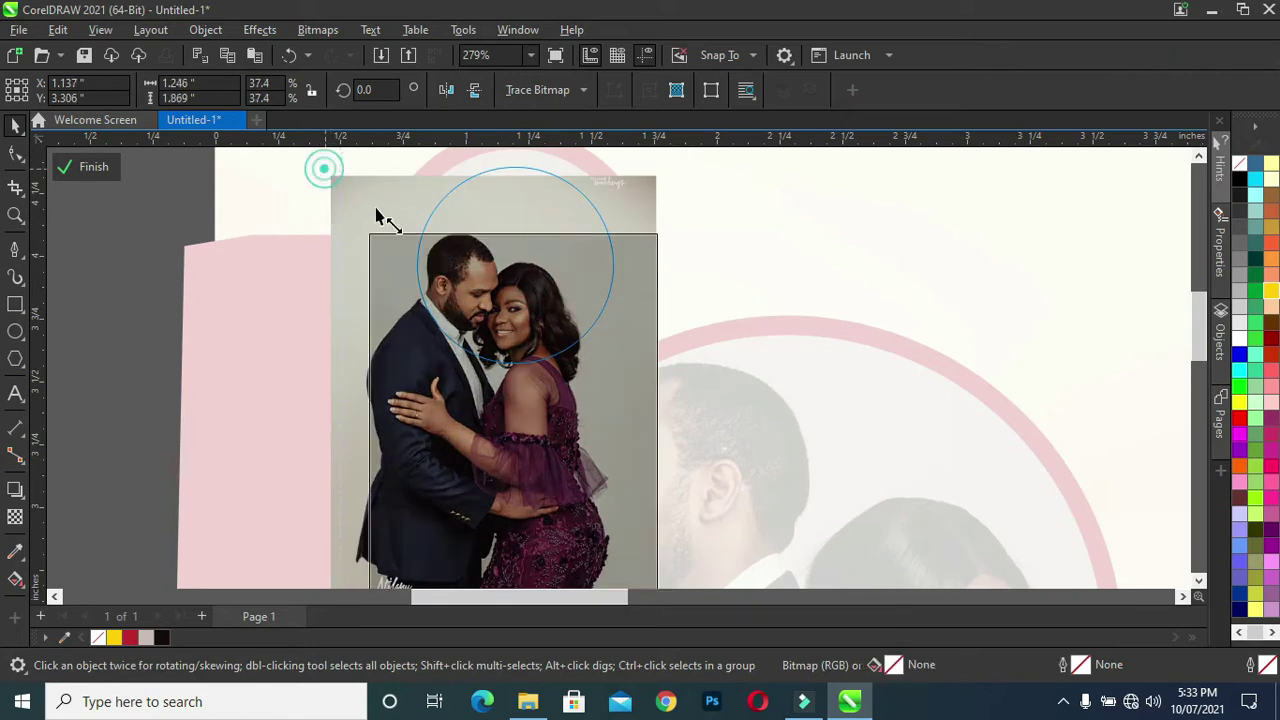
drag(473, 408, 466, 300)
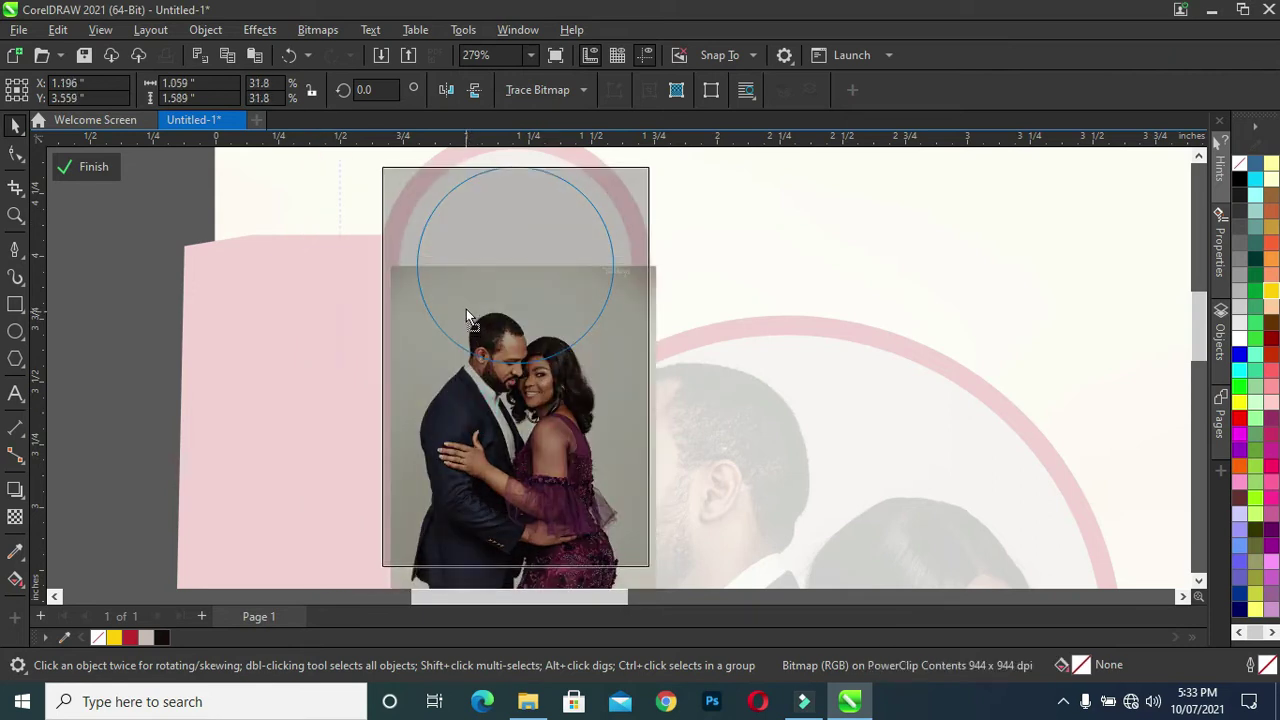
drag(515, 423, 524, 407)
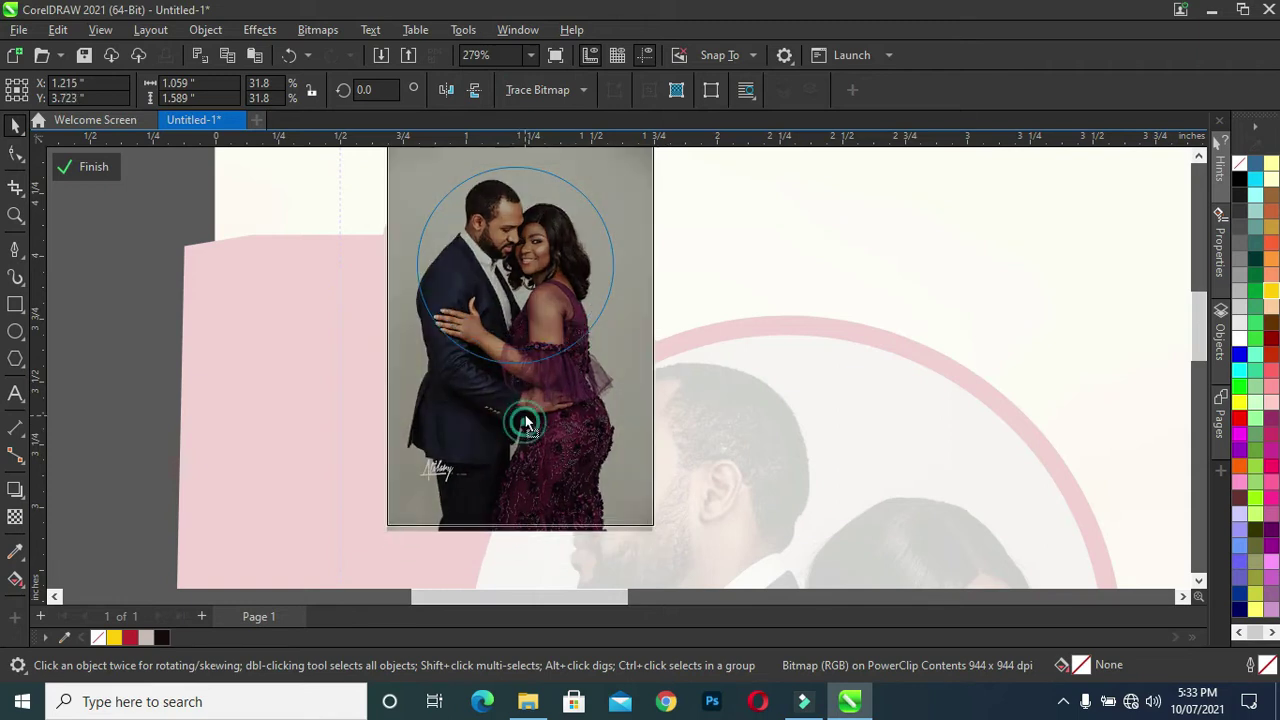
click(88, 166)
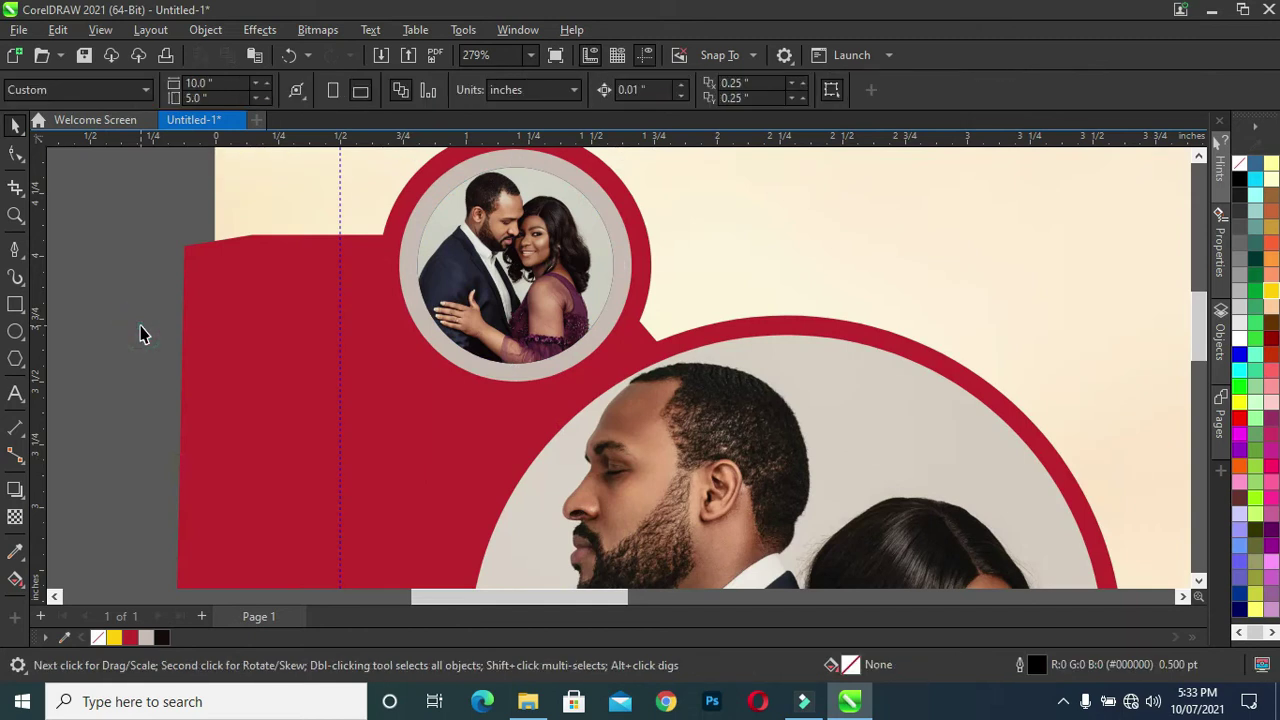
Delete the spare photo lying beside the page
key(F4)
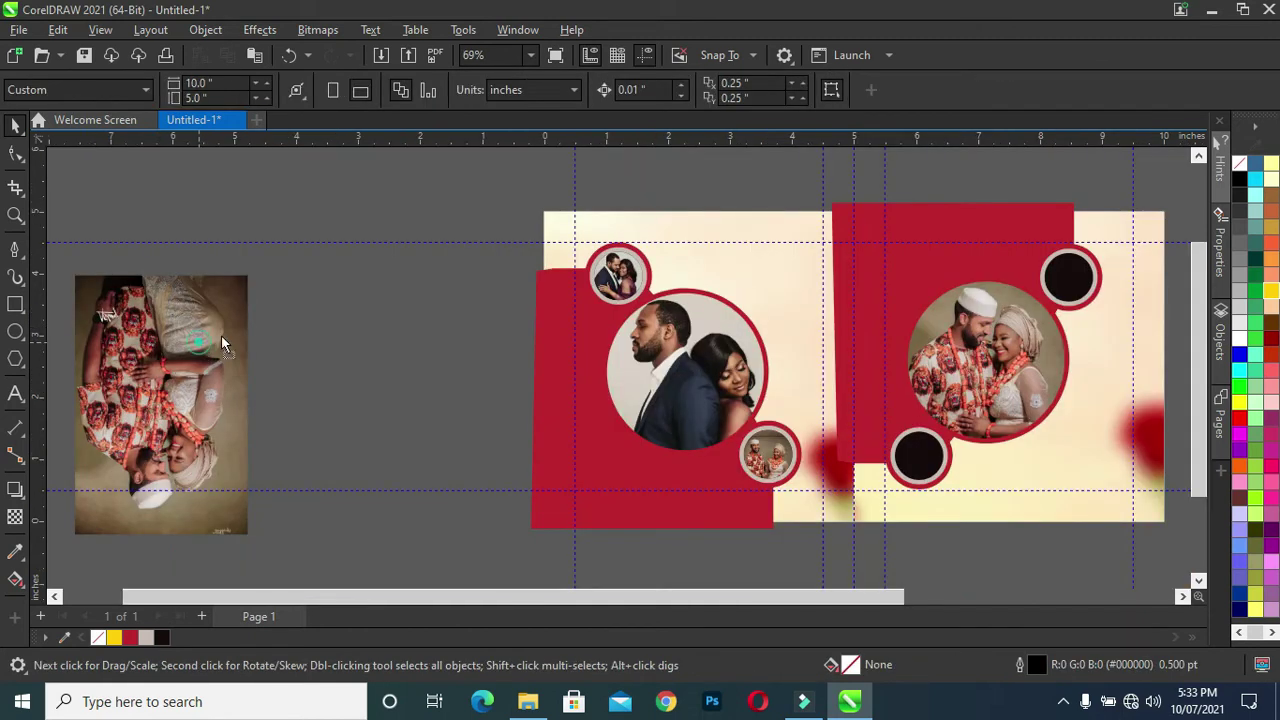
drag(222, 341, 265, 335)
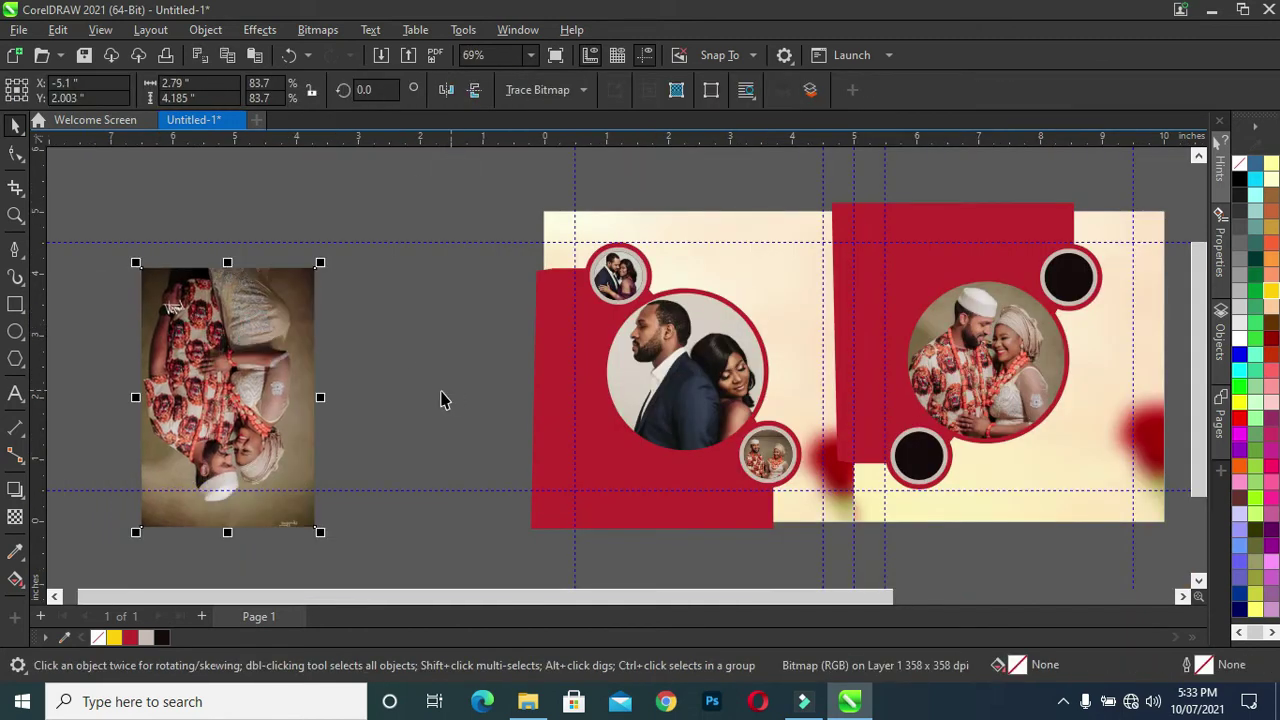
key(Delete)
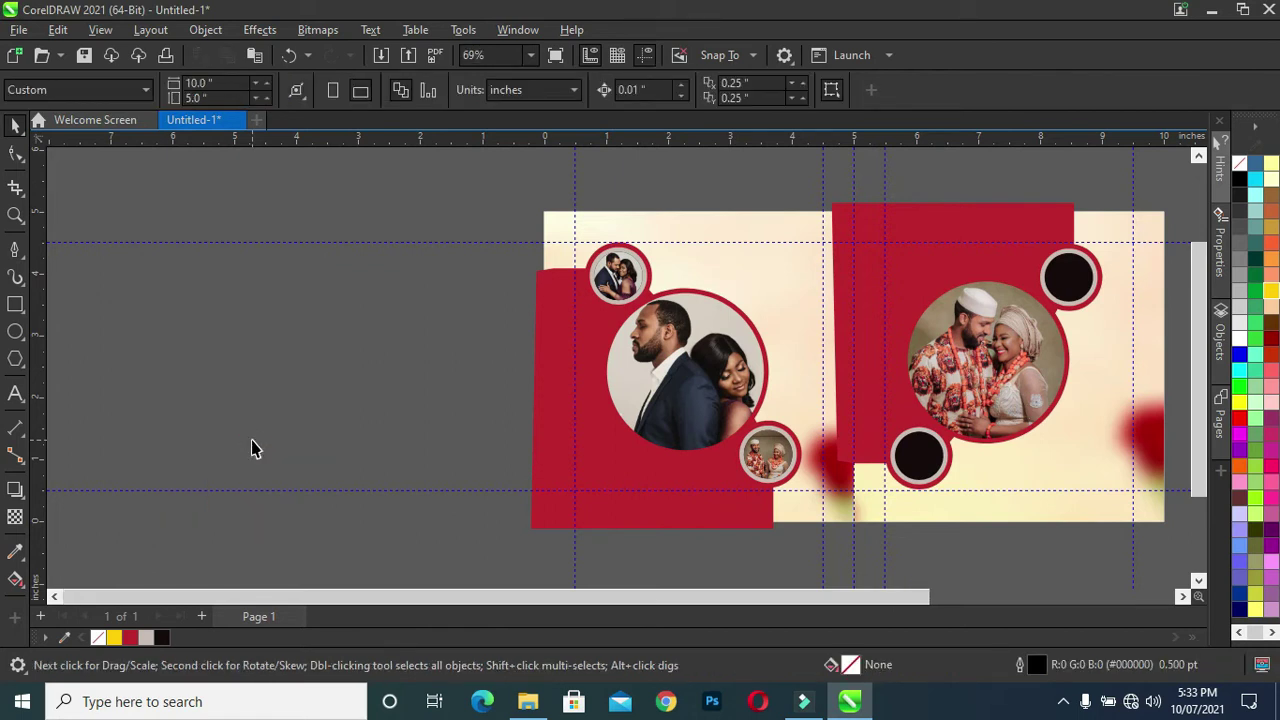
Fill the red backing shapes on the left and right pages with black
drag(562, 594, 668, 597)
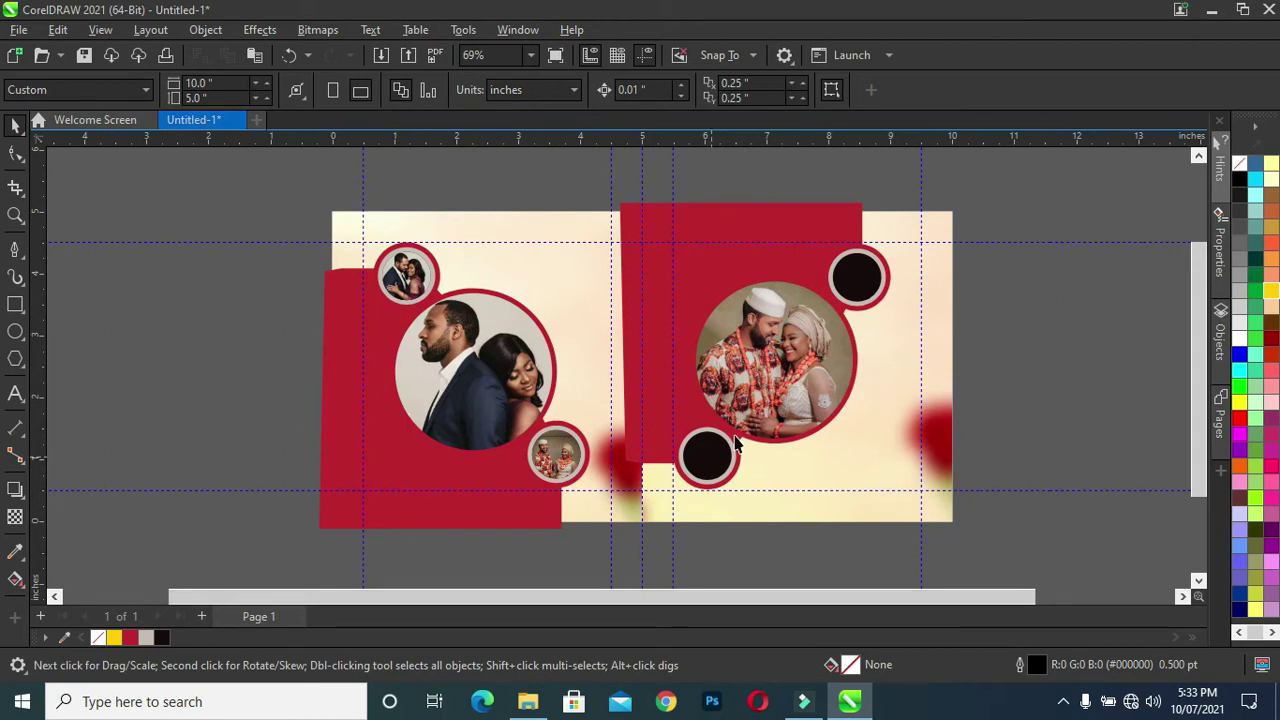
click(509, 481)
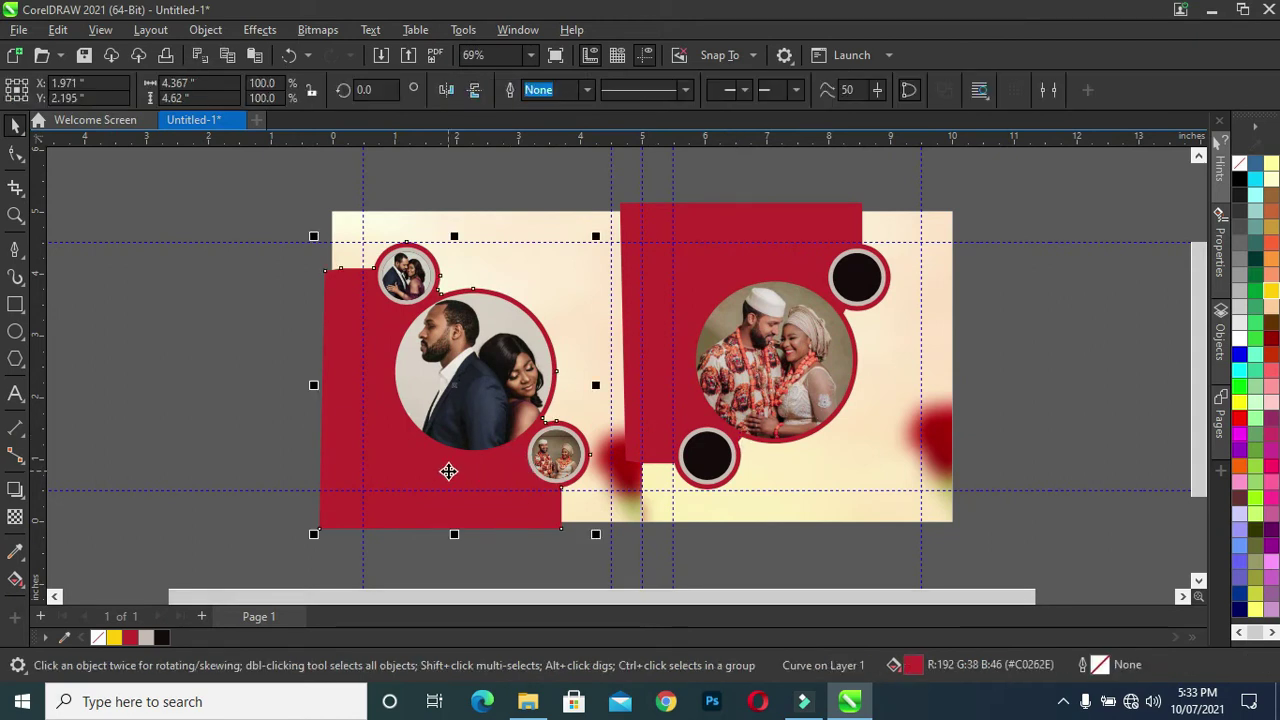
click(161, 638)
click(230, 449)
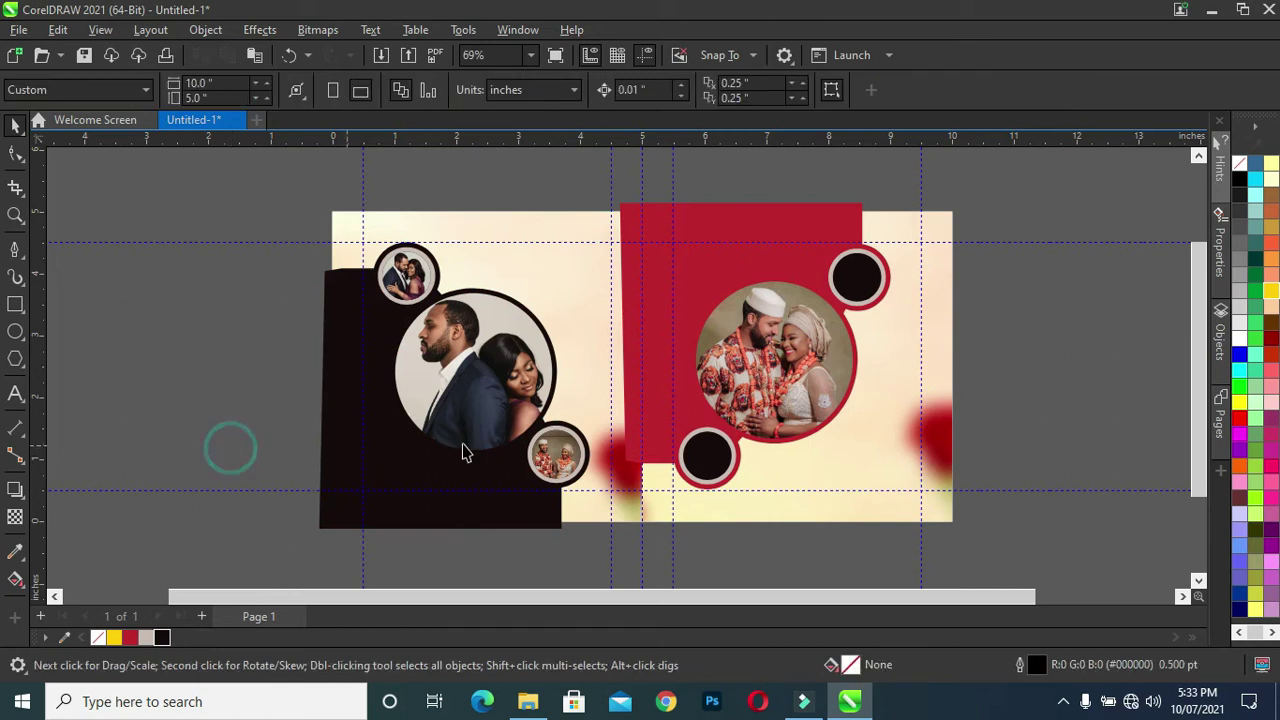
click(697, 291)
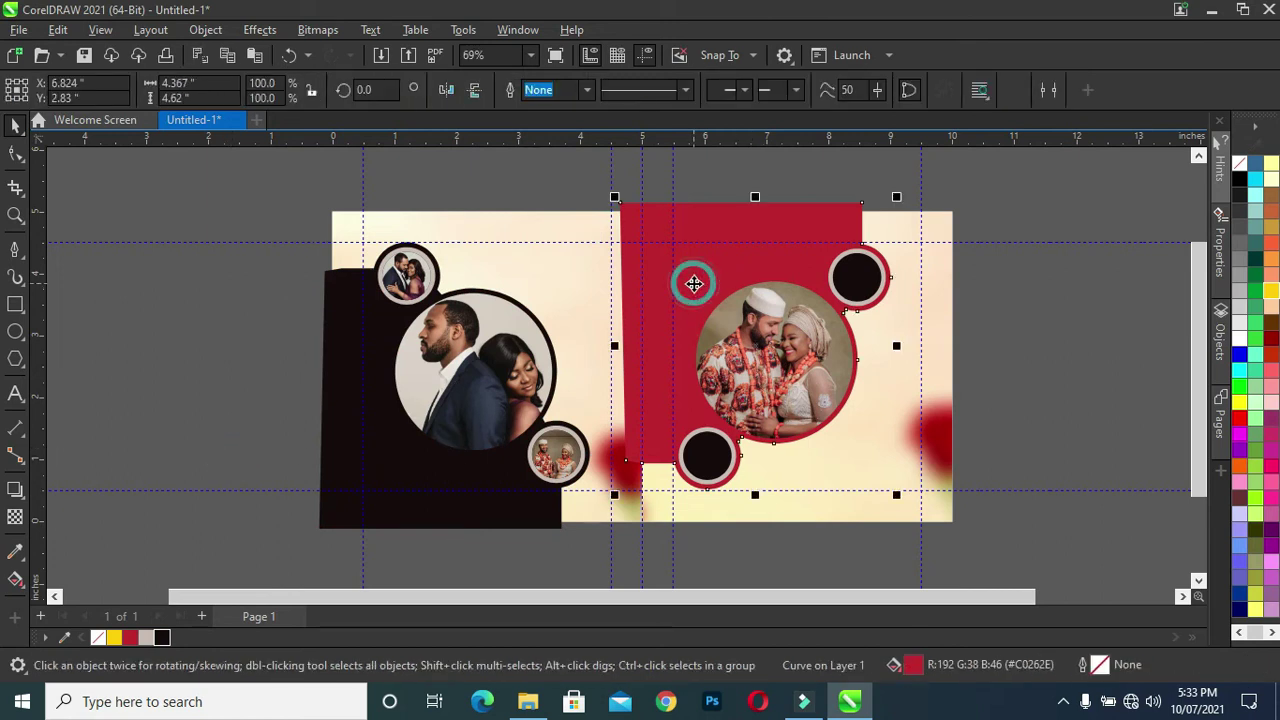
click(161, 638)
click(184, 367)
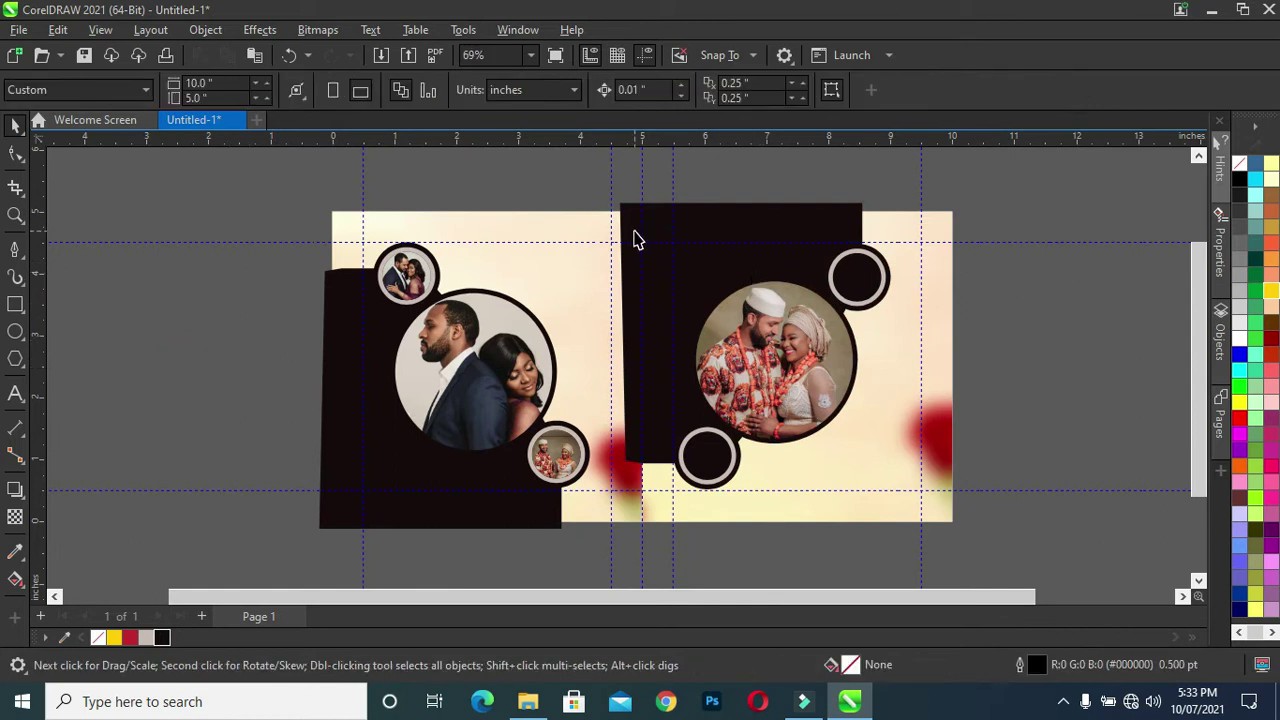
click(416, 407)
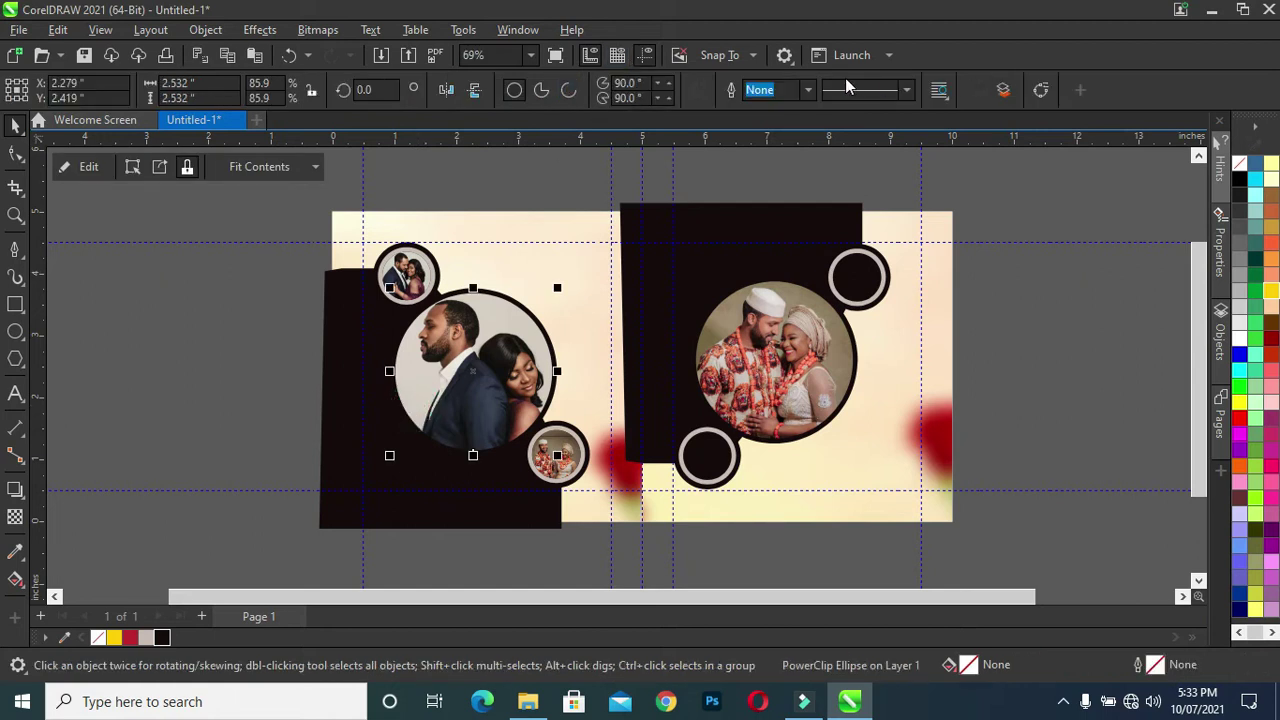
Give the left page's large photo circle a 3.0 pt white outline
click(807, 90)
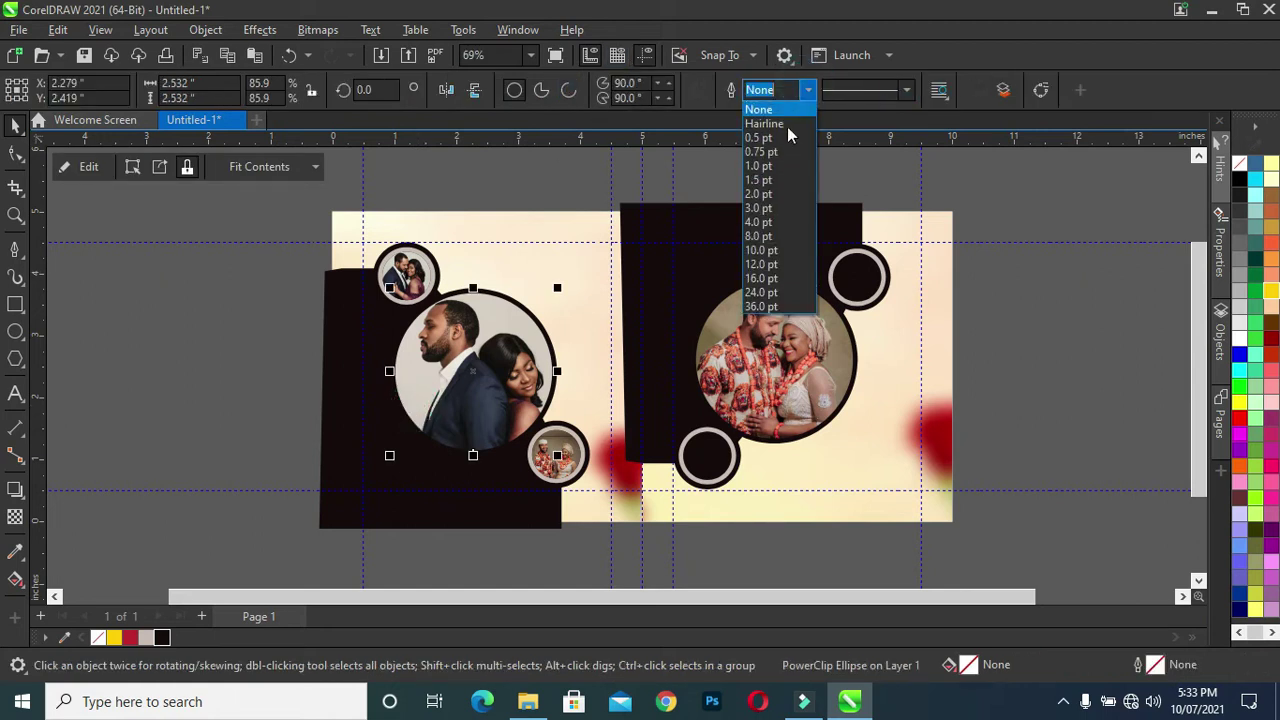
click(760, 195)
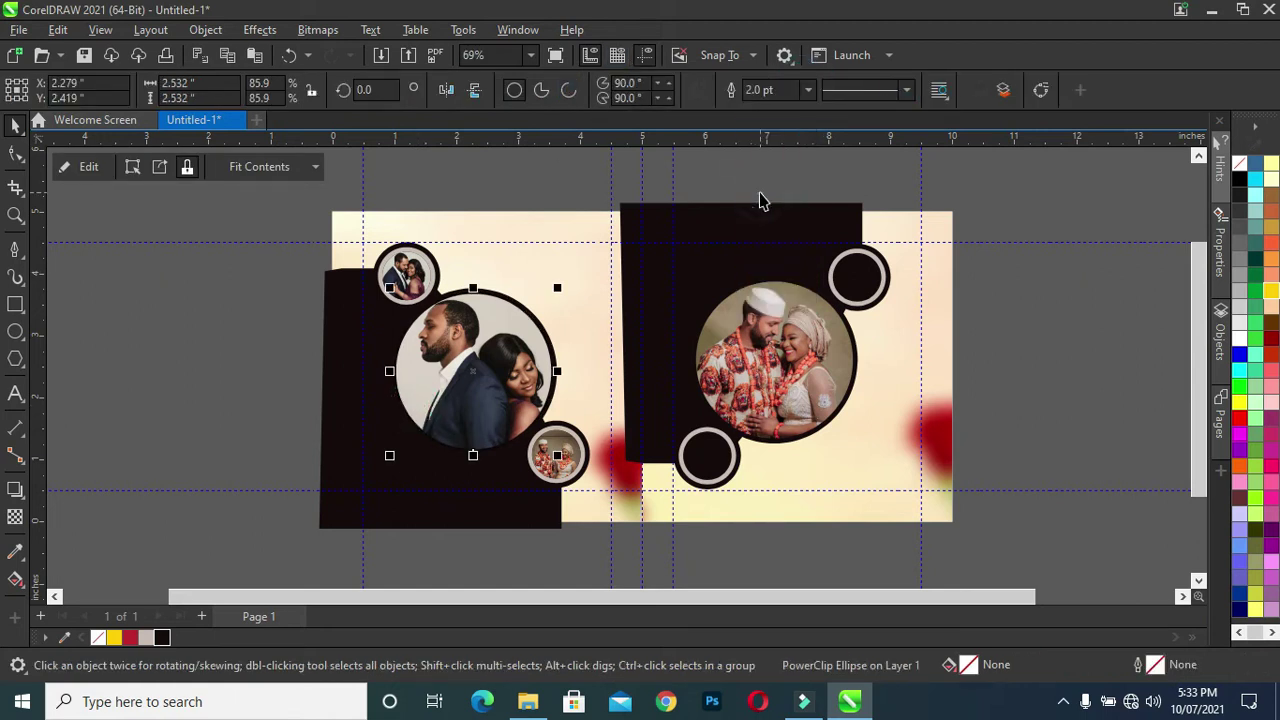
right_click(148, 641)
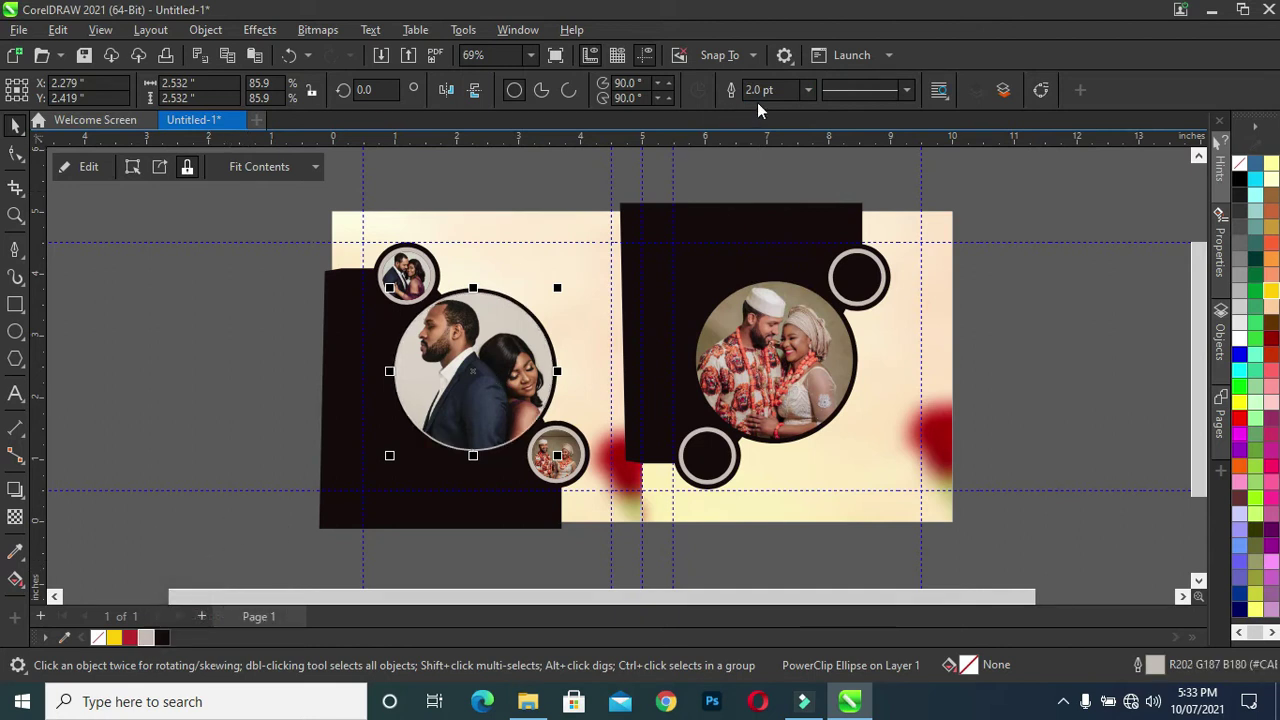
click(808, 90)
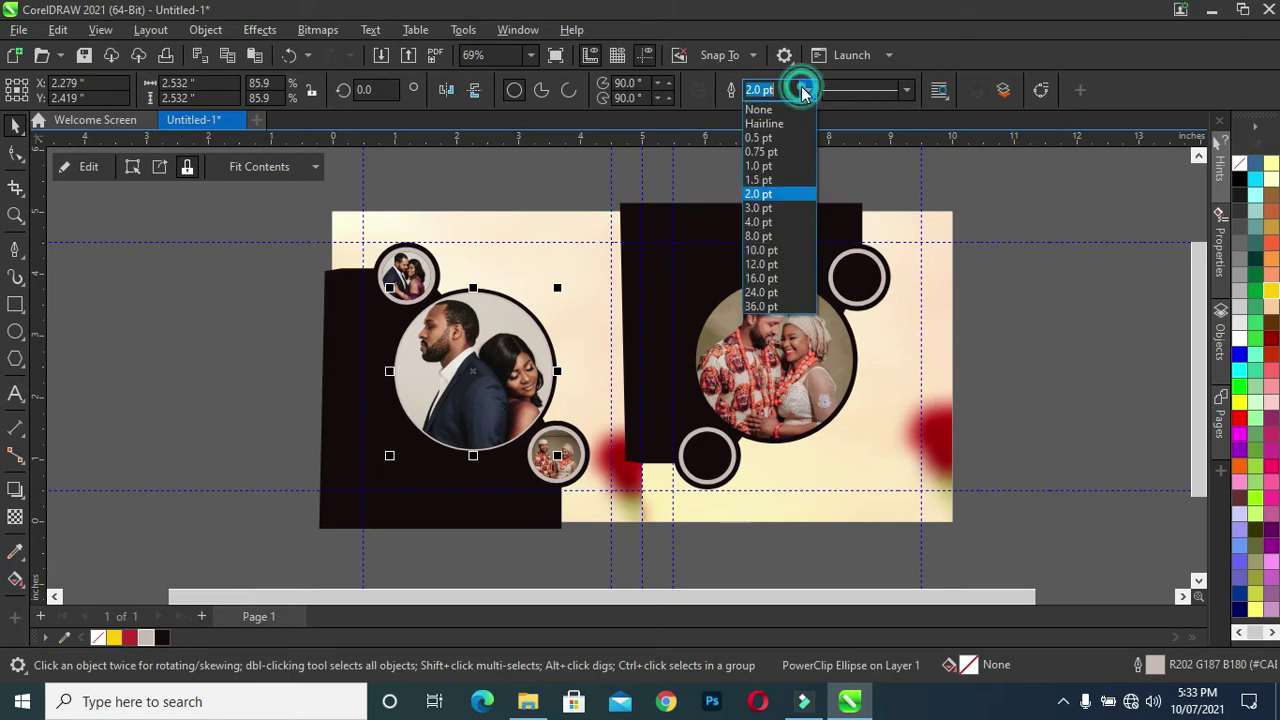
click(757, 208)
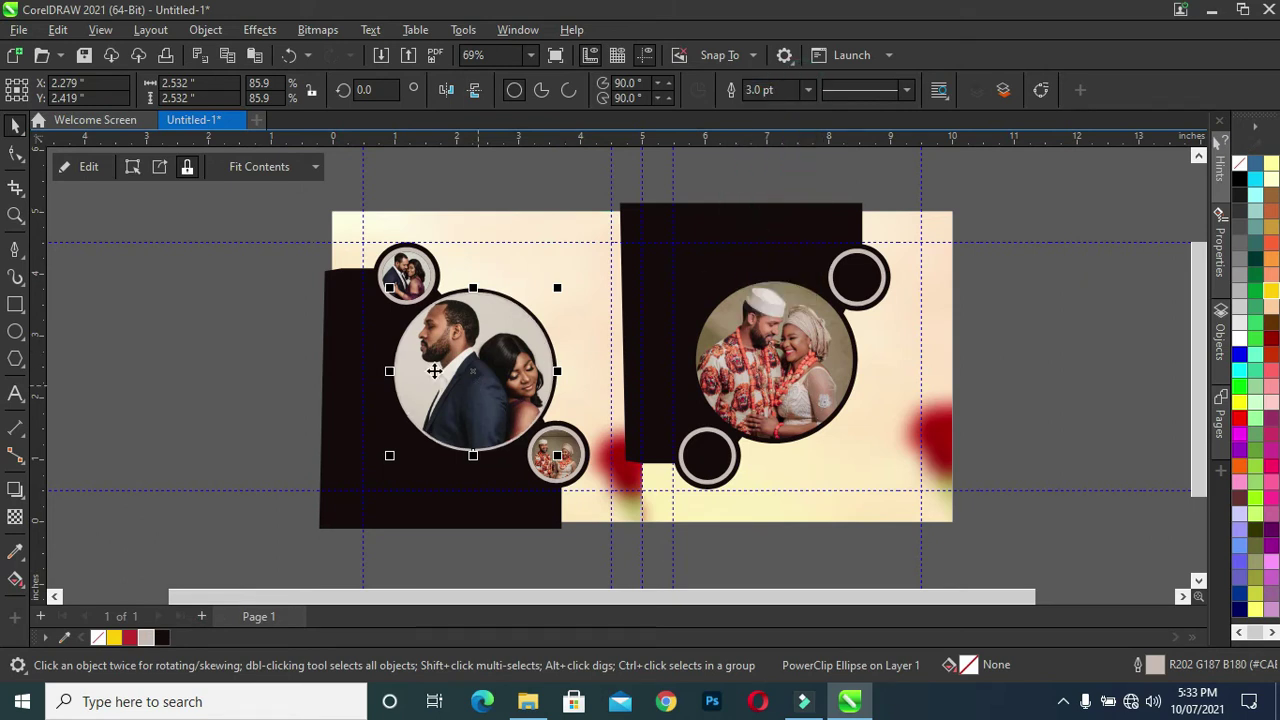
scroll(434, 371, up, 2)
scroll(434, 371, up, 1)
scroll(434, 371, up, 3)
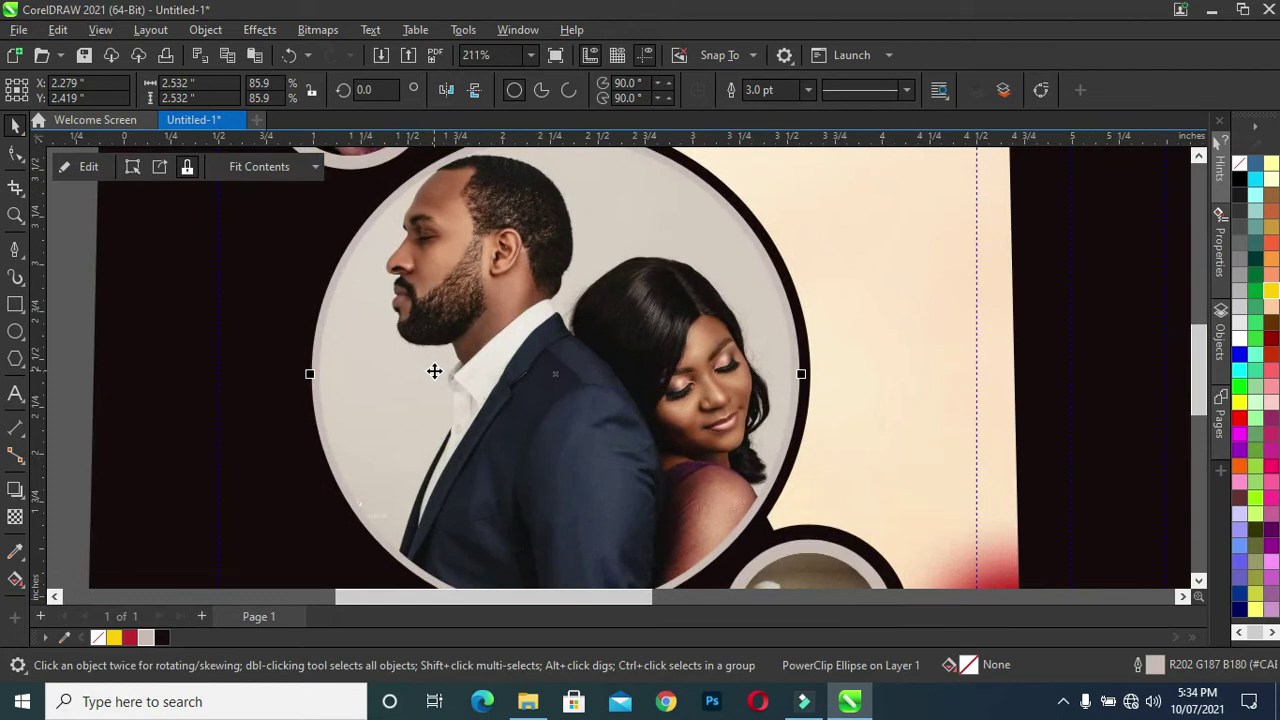
scroll(434, 371, down, 4)
scroll(434, 371, down, 2)
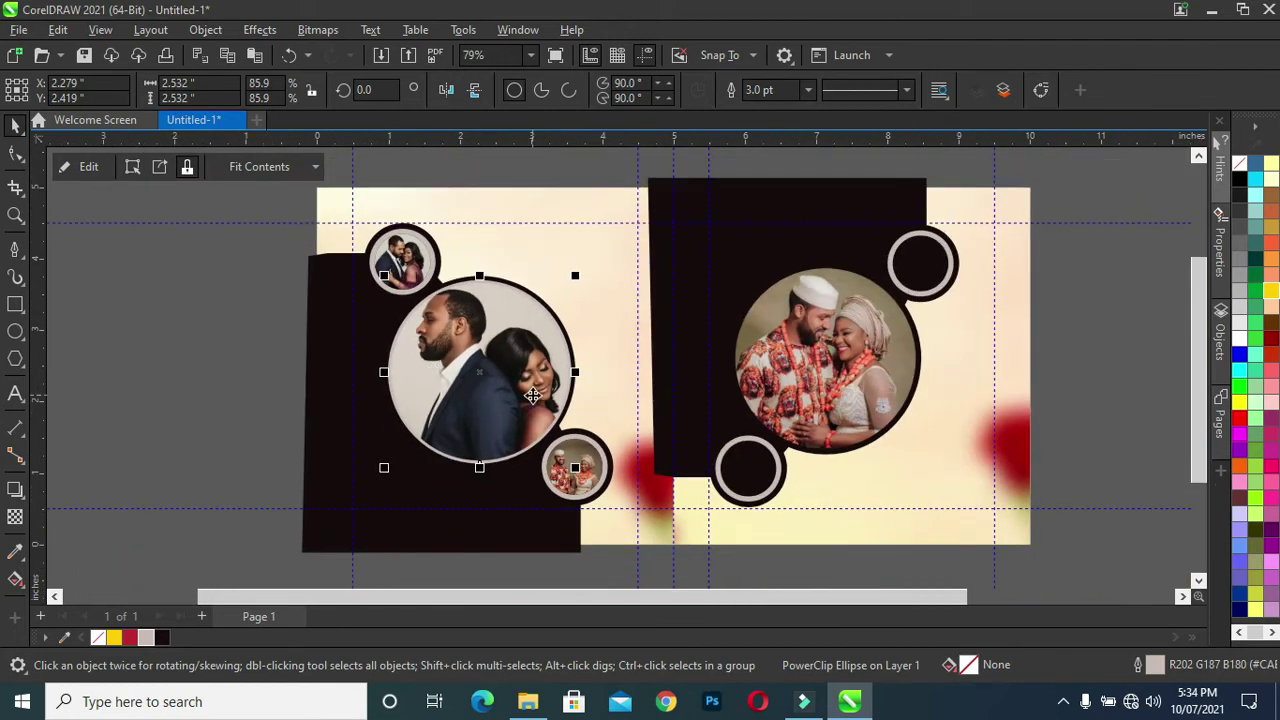
right_click(1238, 338)
Give the right page's large photo circle the same 3.0 pt white outline
click(1137, 335)
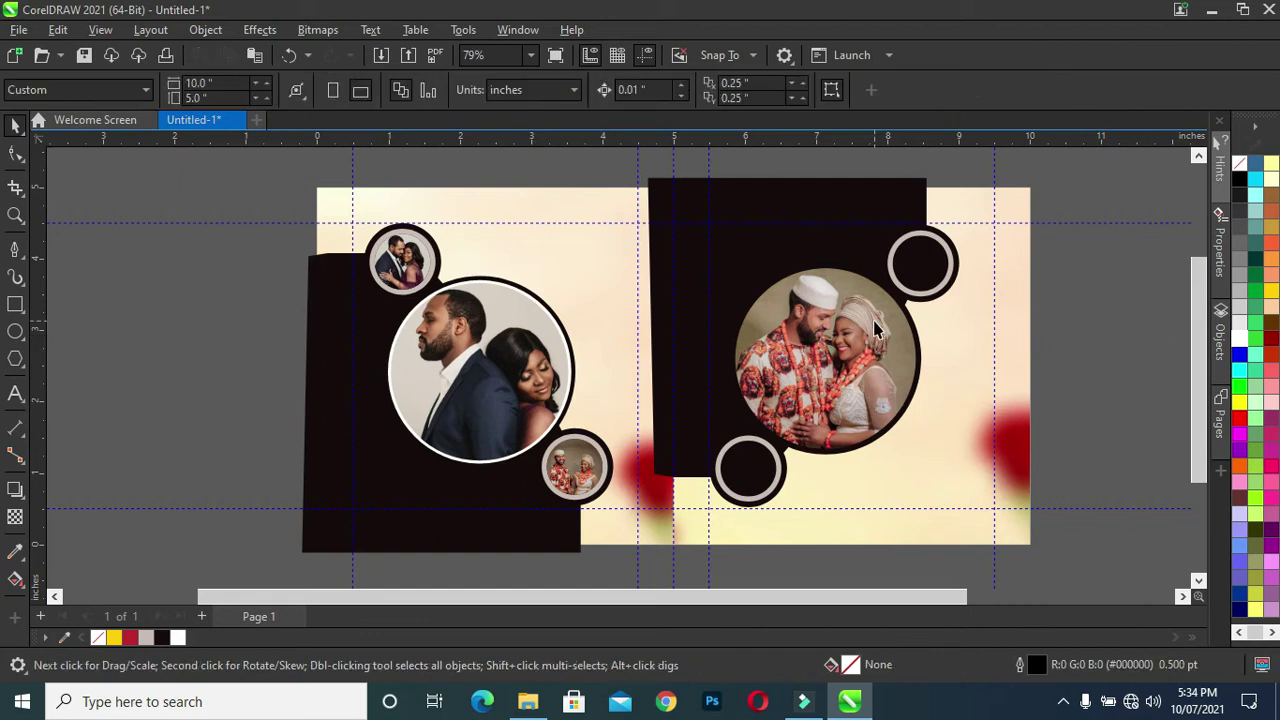
click(825, 360)
click(808, 90)
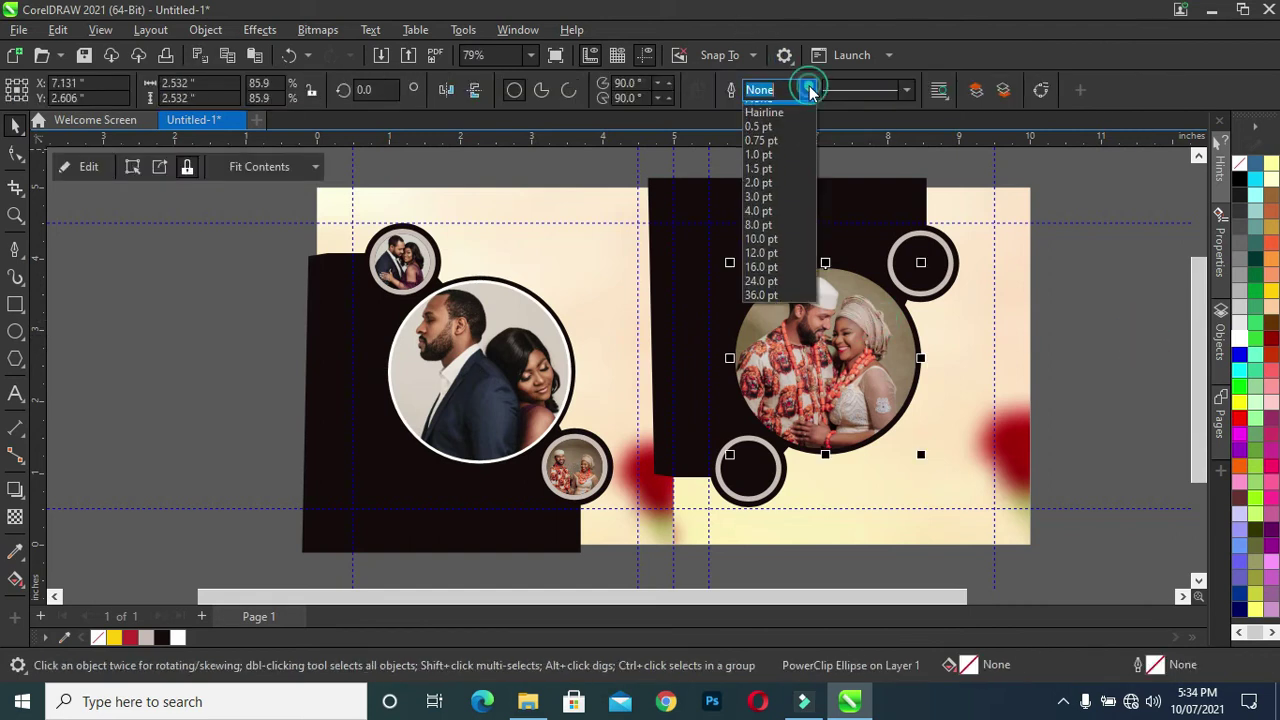
click(777, 210)
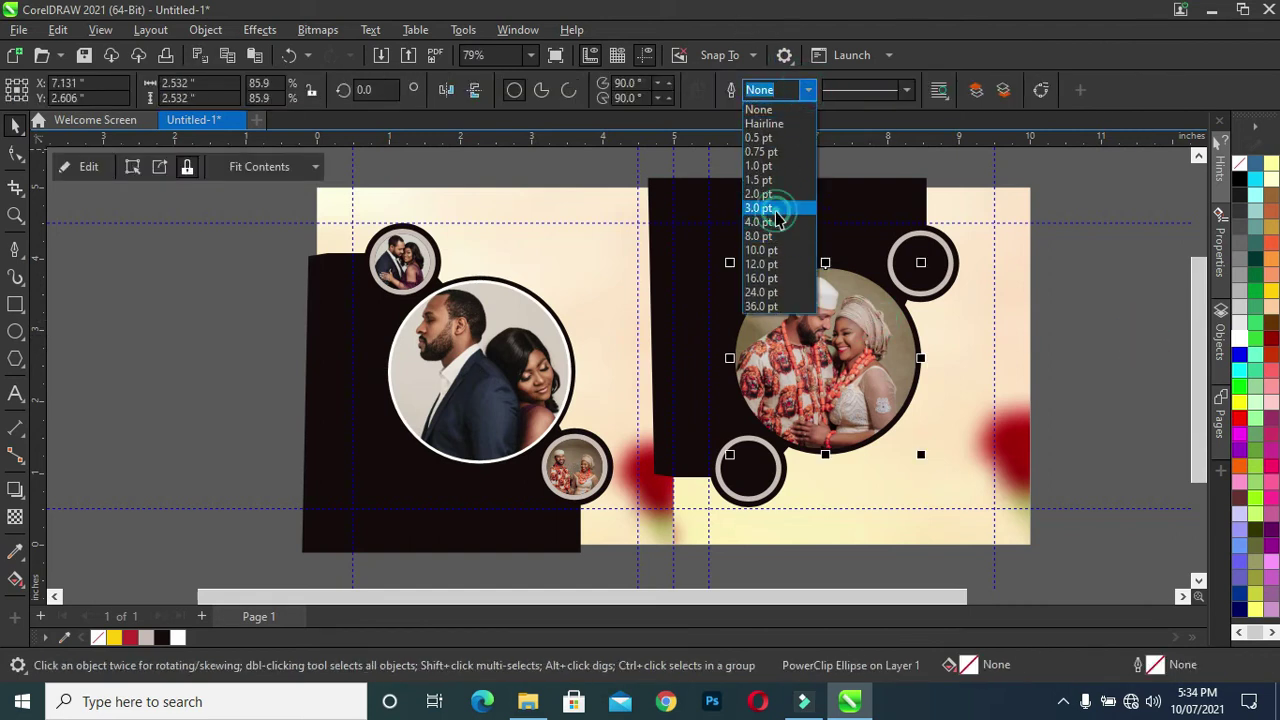
right_click(1238, 338)
click(1126, 316)
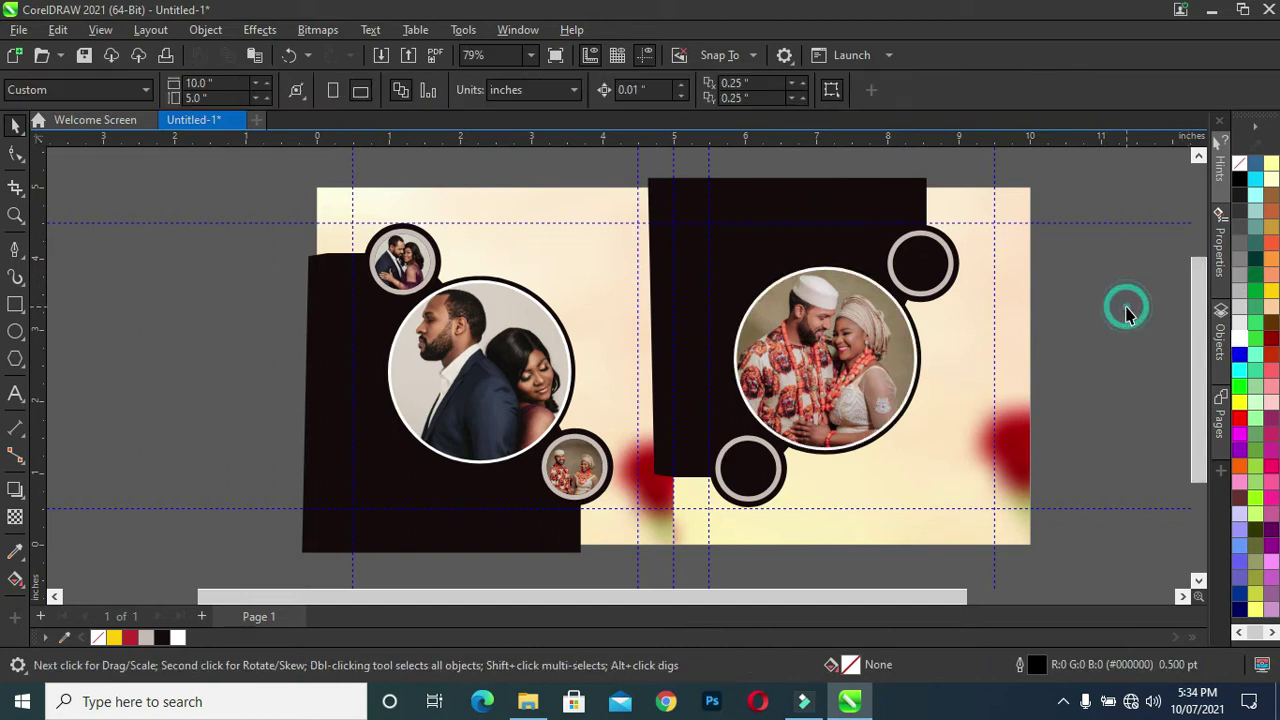
Type a two-line 'Wedding' / 'Programme' title beside the page
click(14, 397)
click(160, 328)
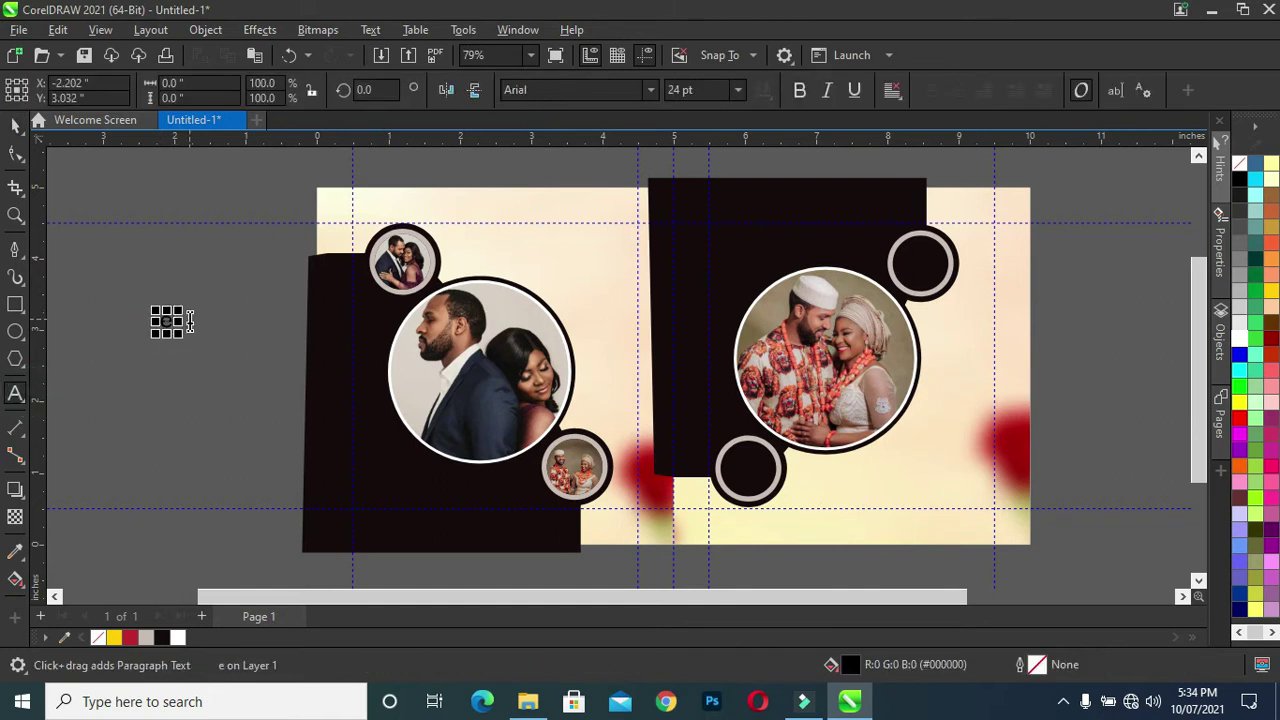
text(Wedding)
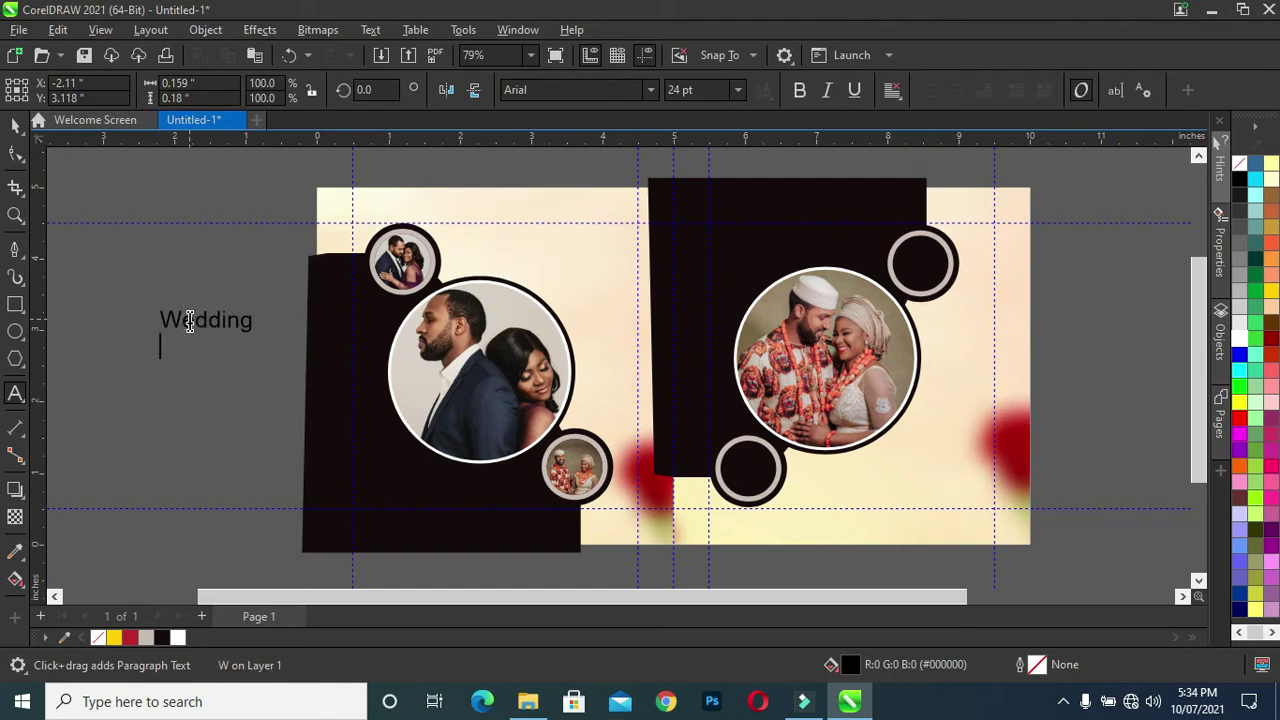
key(Return)
text(Programme)
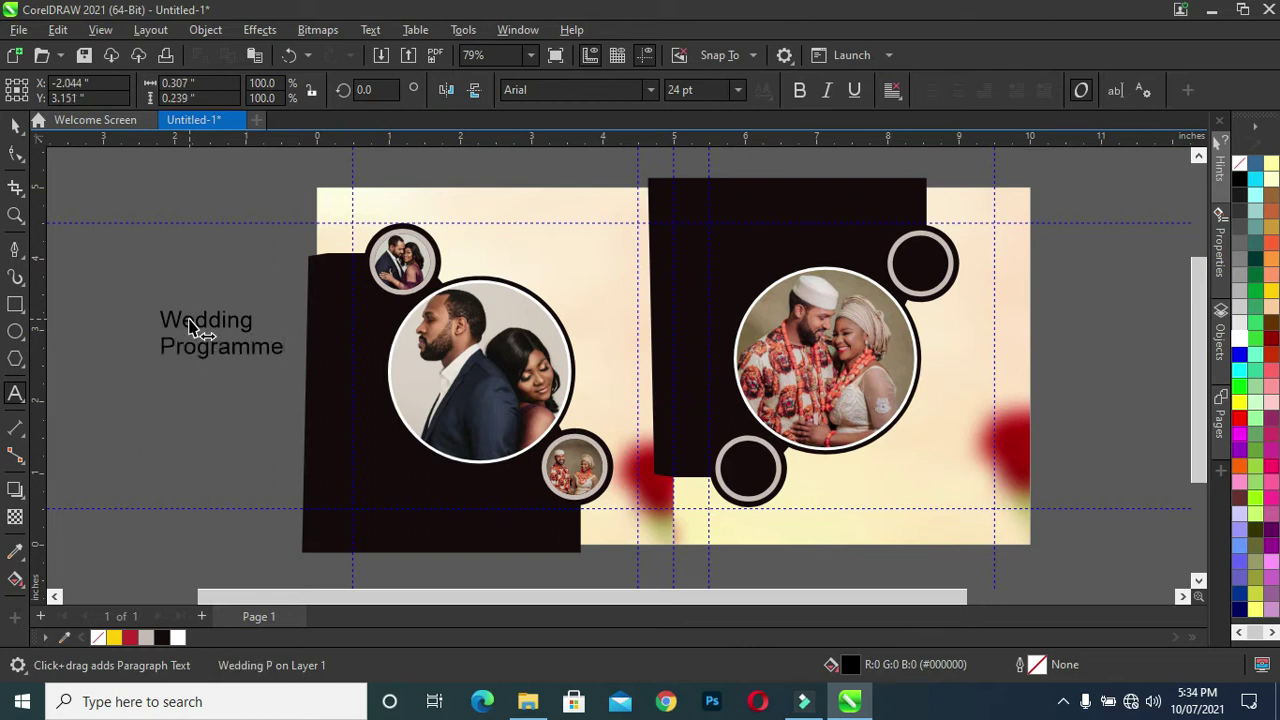
key(ctrl+space)
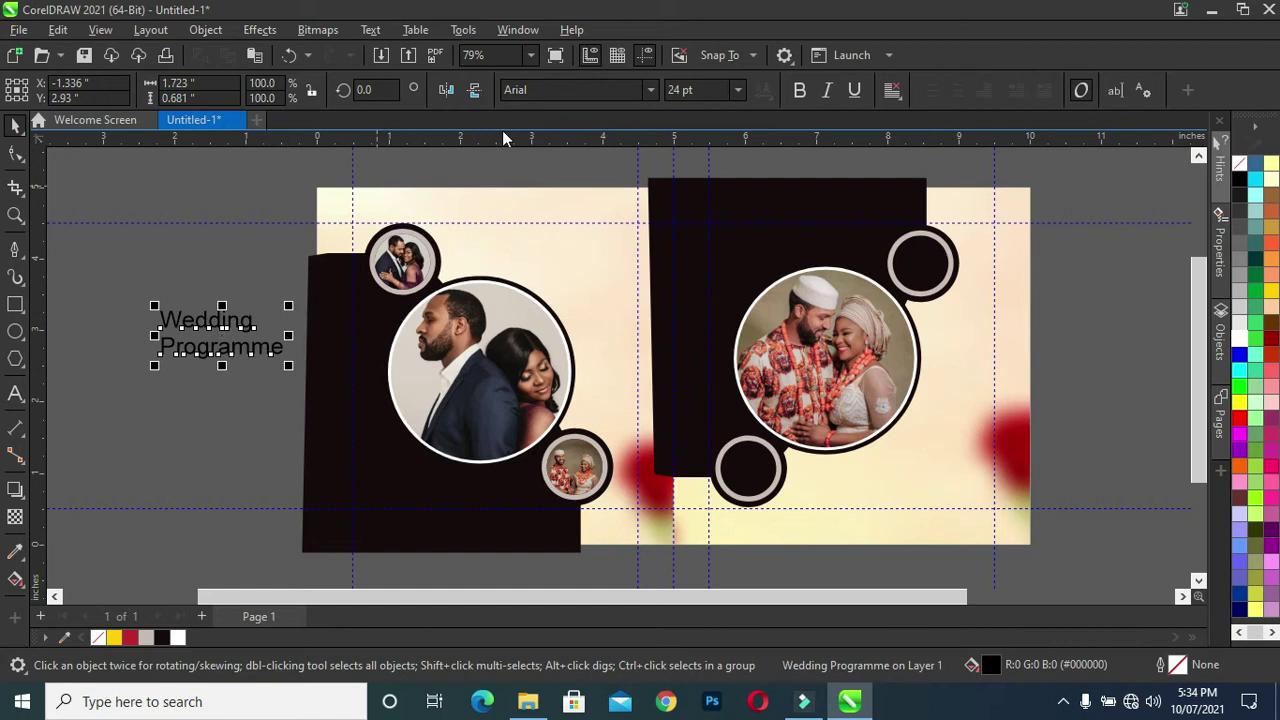
Set the title in Devinne Swash, break it apart, and nudge Programme up toward Wedding
click(650, 90)
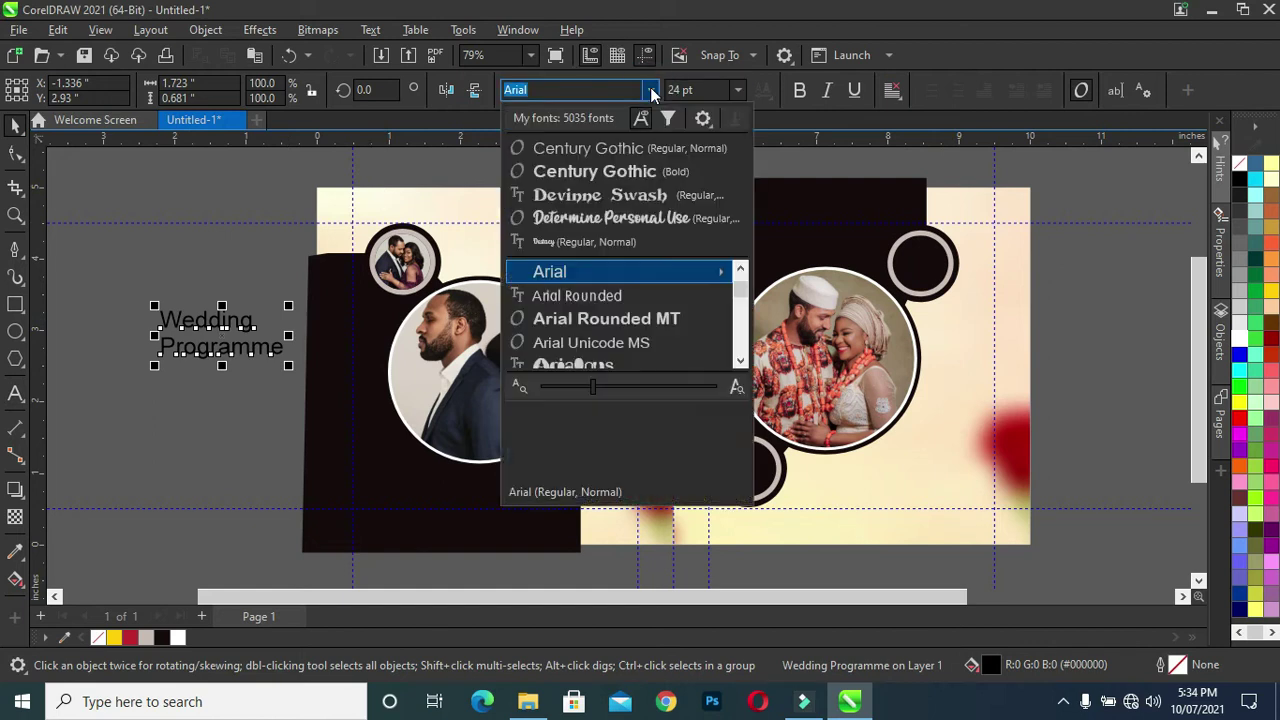
click(620, 195)
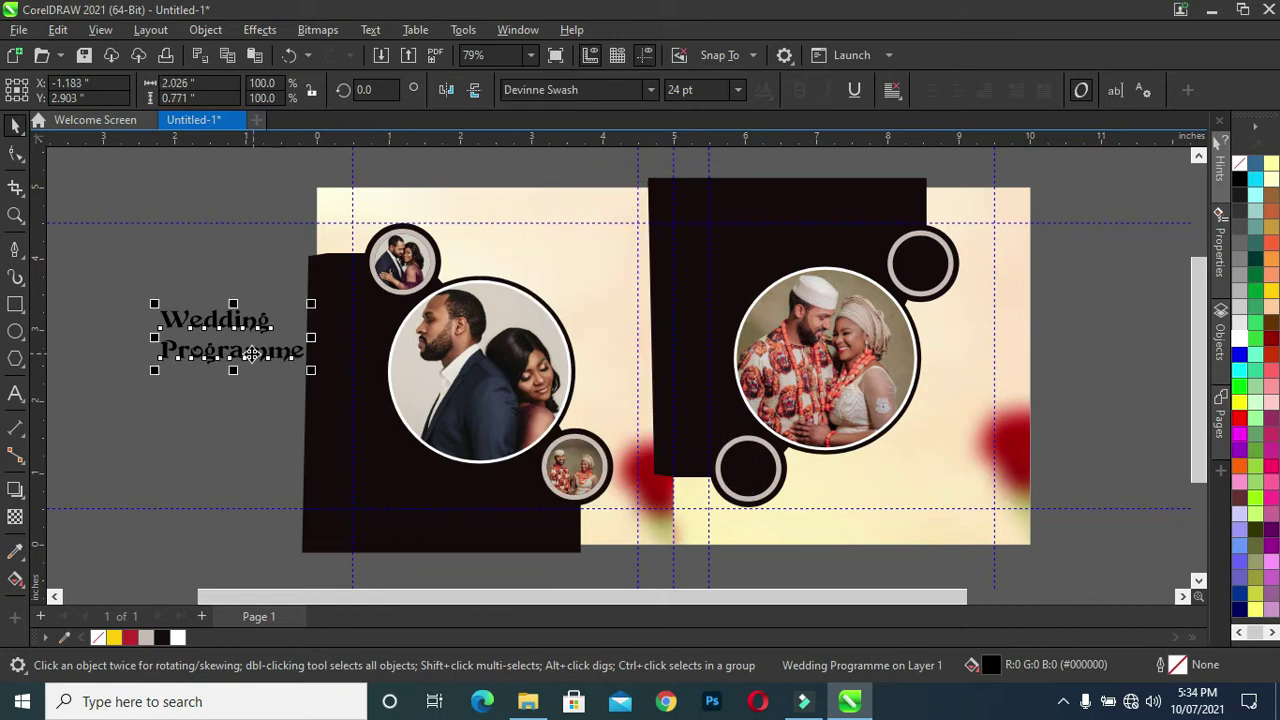
key(ctrl+k)
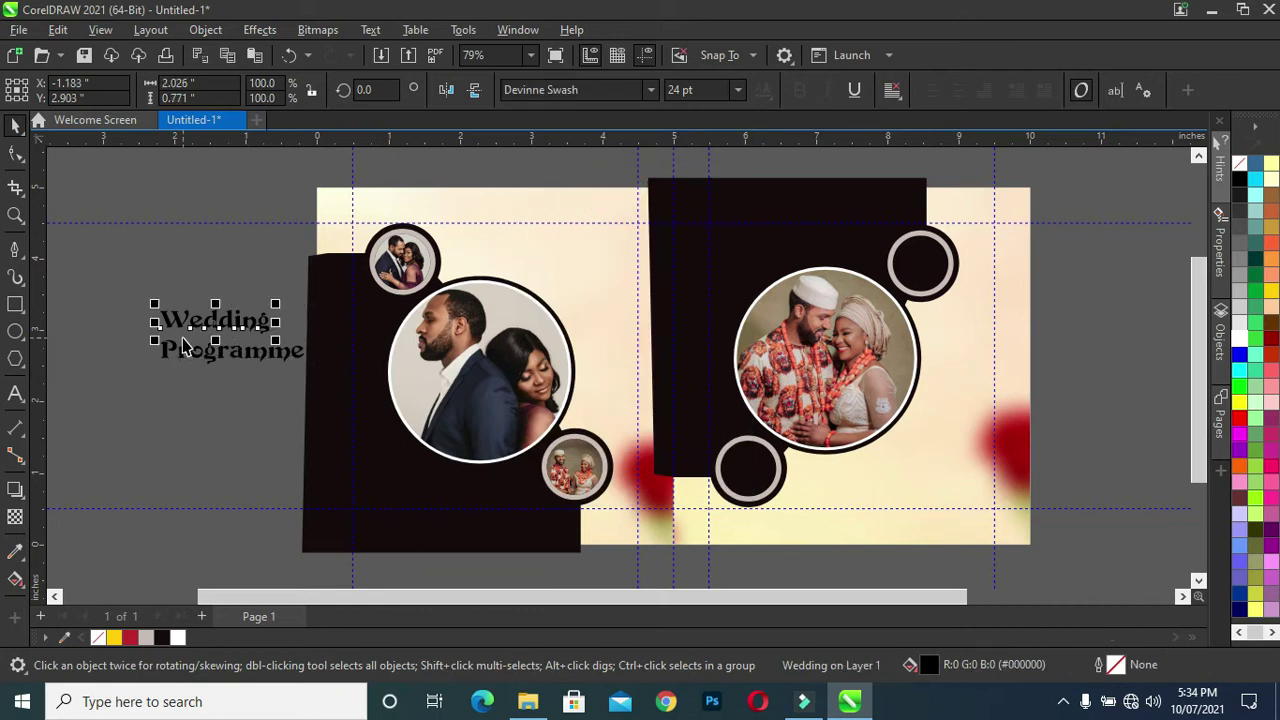
drag(134, 279, 312, 380)
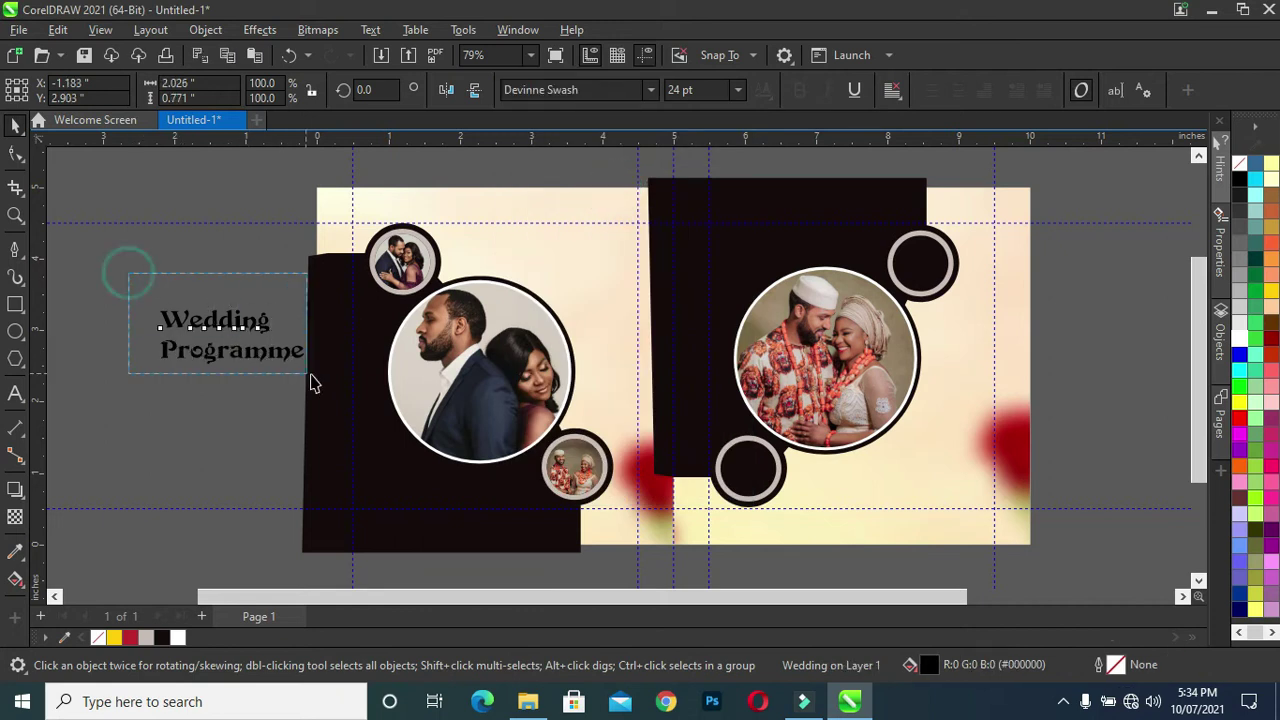
click(226, 409)
click(227, 351)
key(Up)
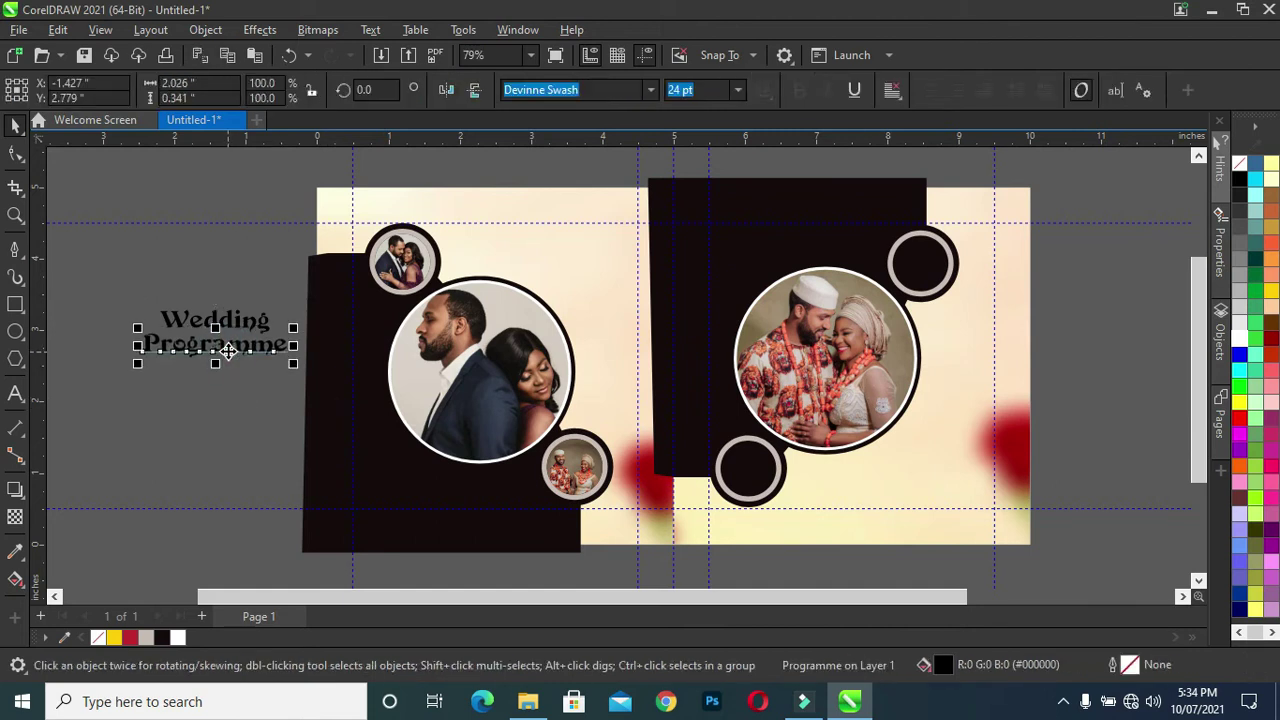
mouse_move(60, 230)
mouse_down()
mouse_move(314, 378)
mouse_move(236, 339)
mouse_move(922, 262)
mouse_up()
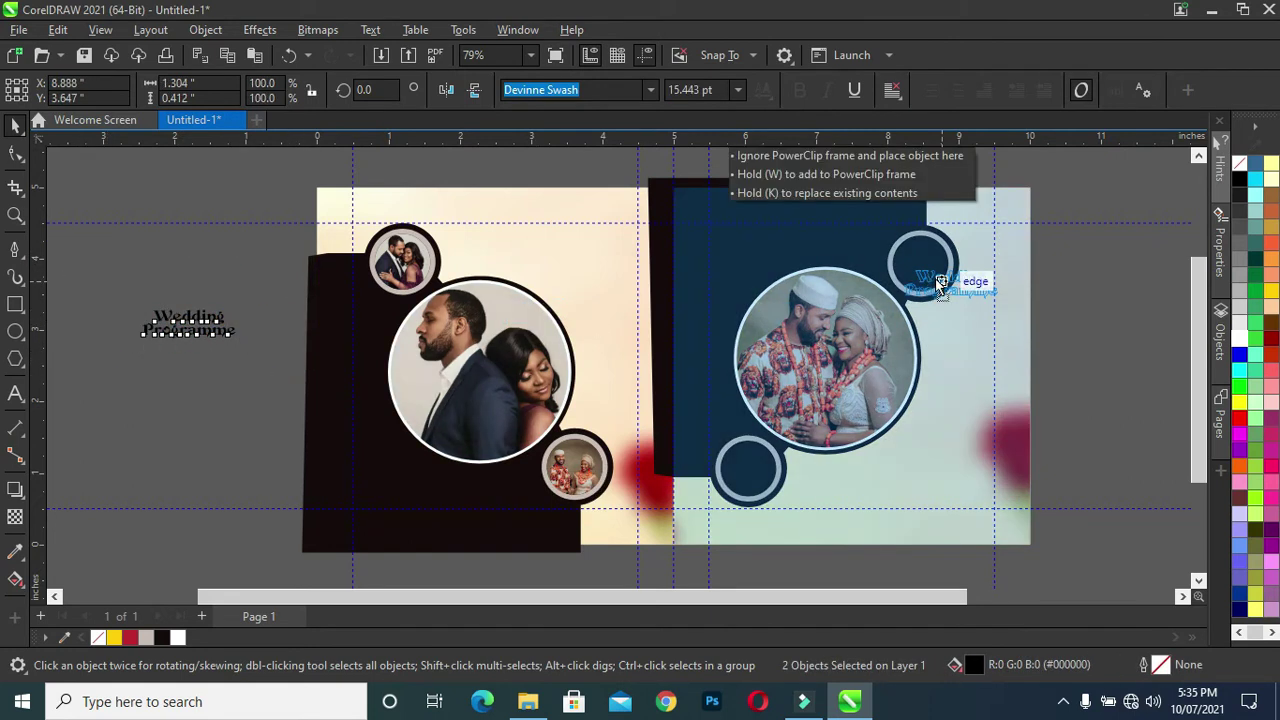
Move the title into the top-right circle, make it white, shrink it to about 8.98 pt, and centre it
drag(922, 262, 920, 258)
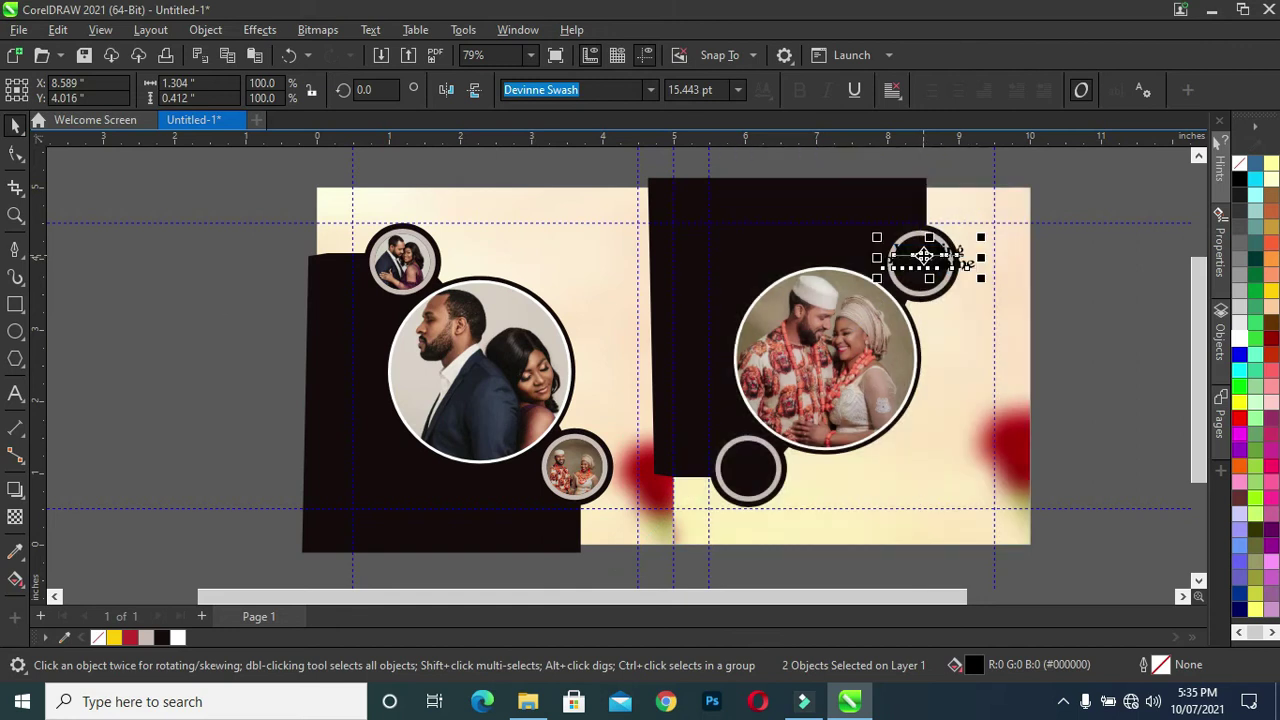
scroll(920, 258, up, 3)
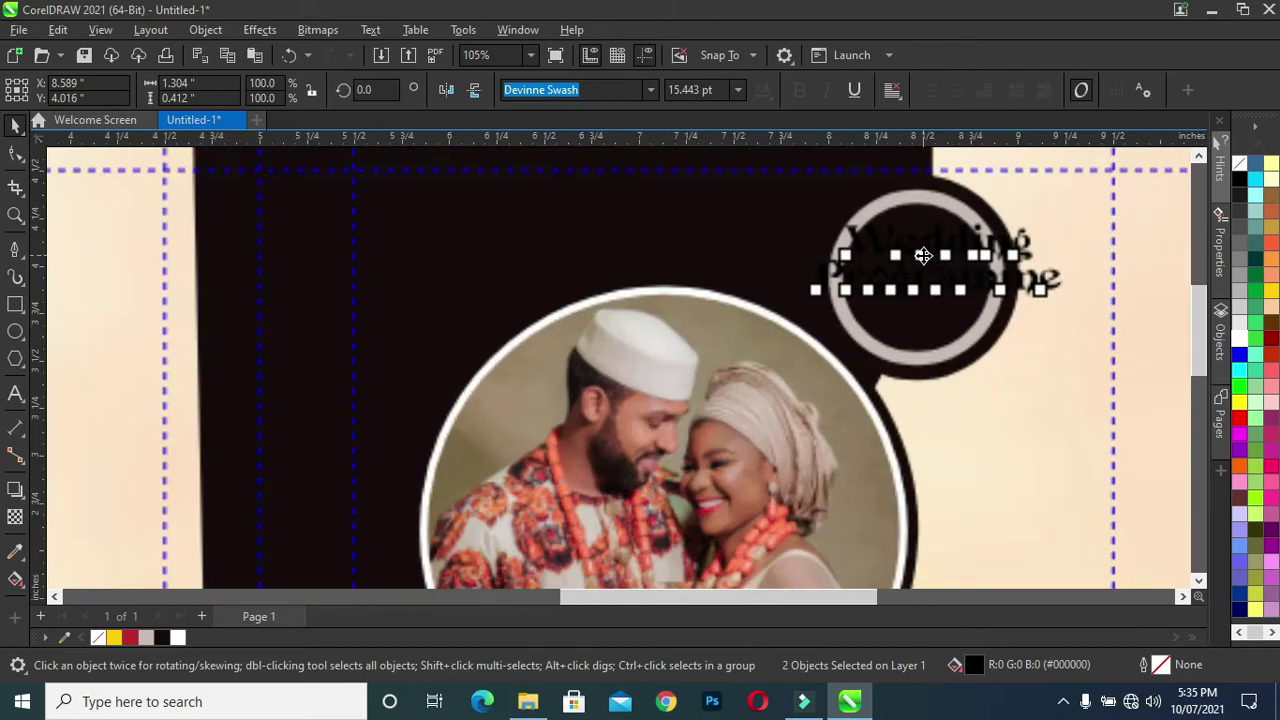
click(177, 637)
drag(1069, 219, 1055, 238)
drag(930, 268, 920, 280)
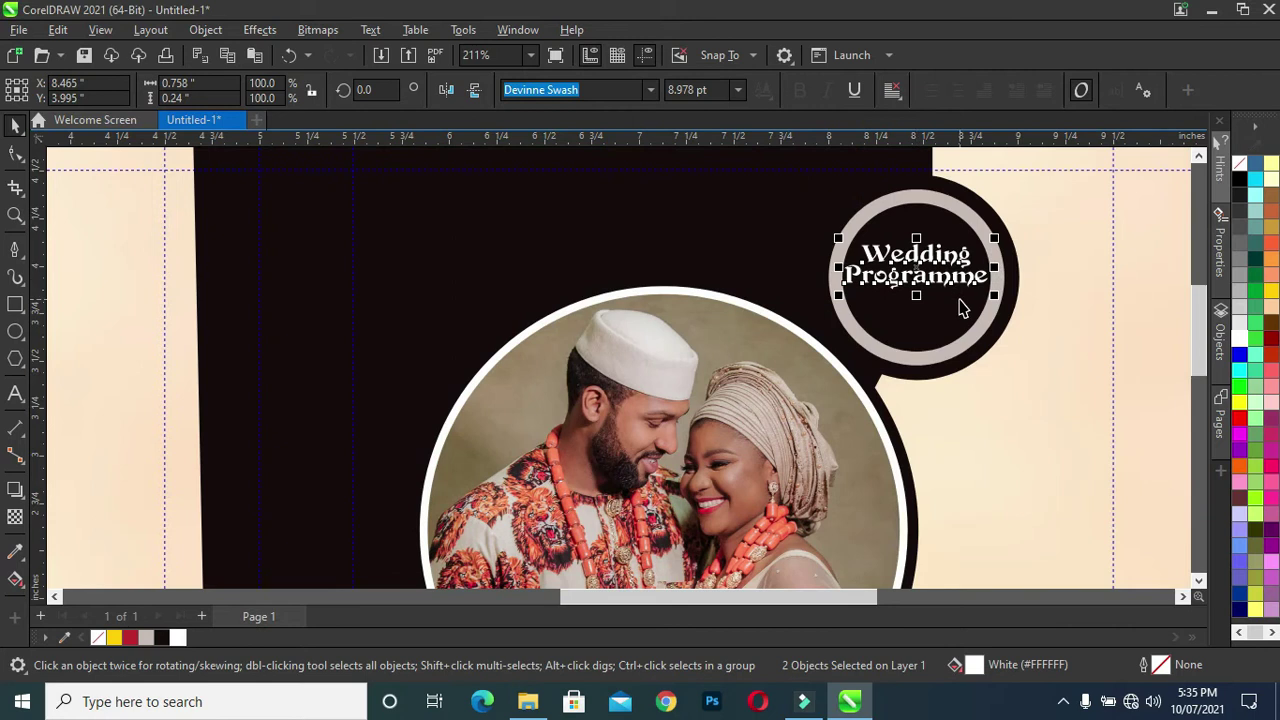
key(Down)
key(Down)
key(Down)
key(Down)
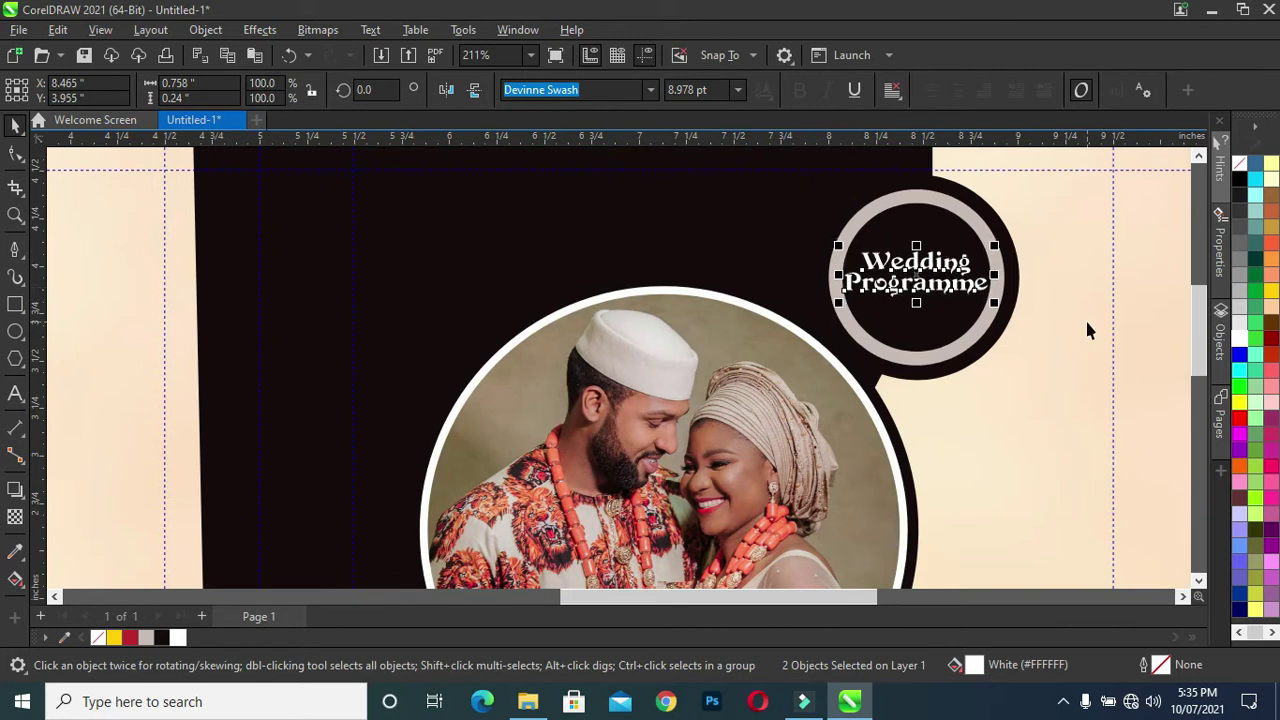
scroll(1085, 318, down, 2)
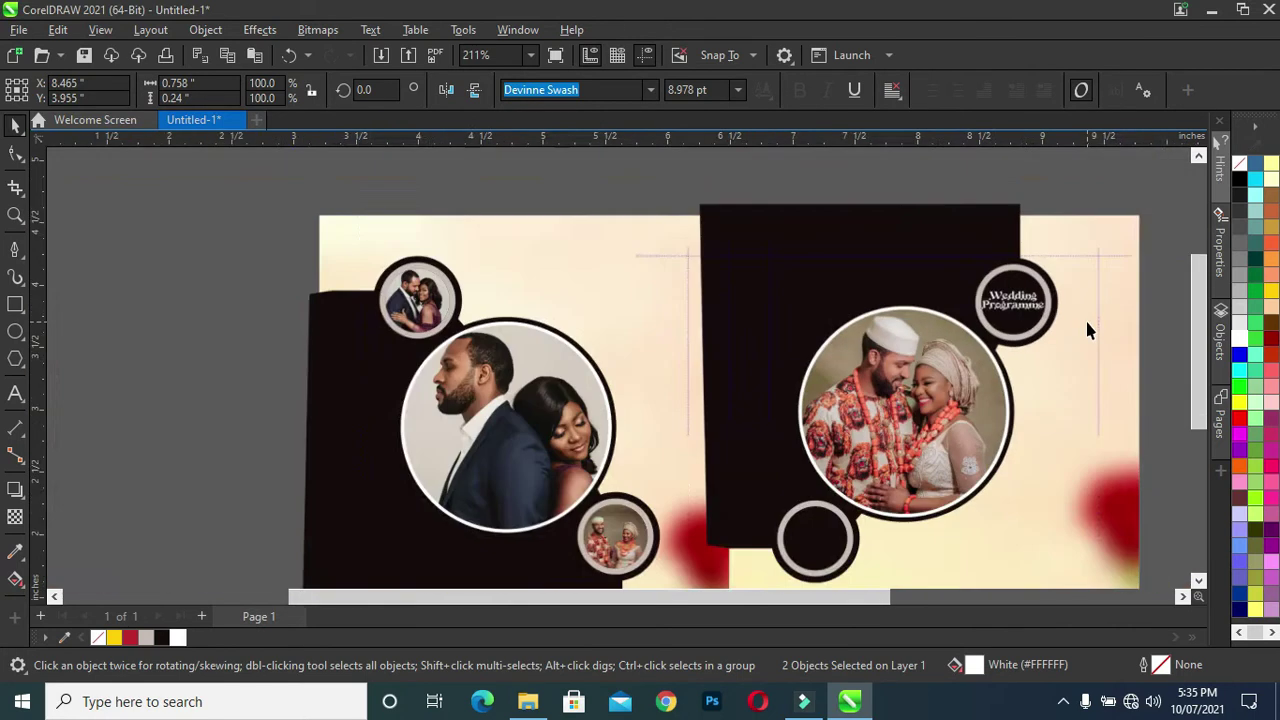
click(565, 182)
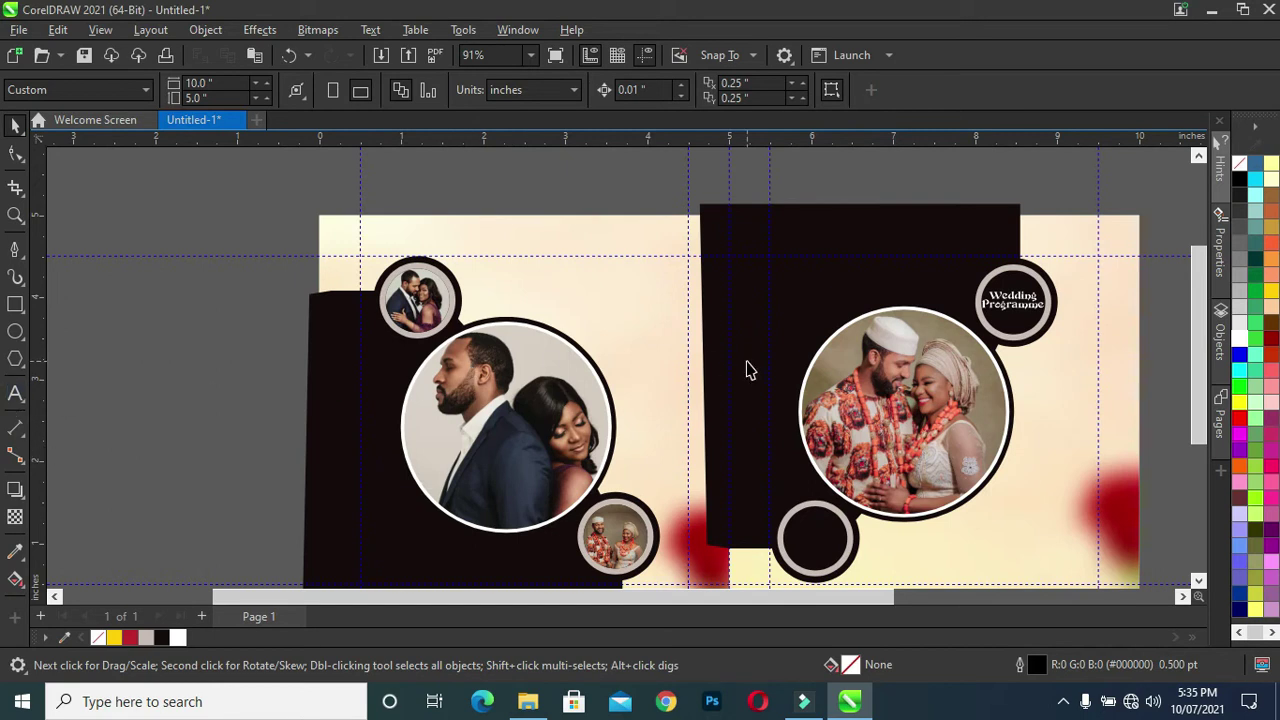
Duplicate 'Wedding' above the title, retype the copy as 'Our', and centre it
scroll(1022, 285, up, 5)
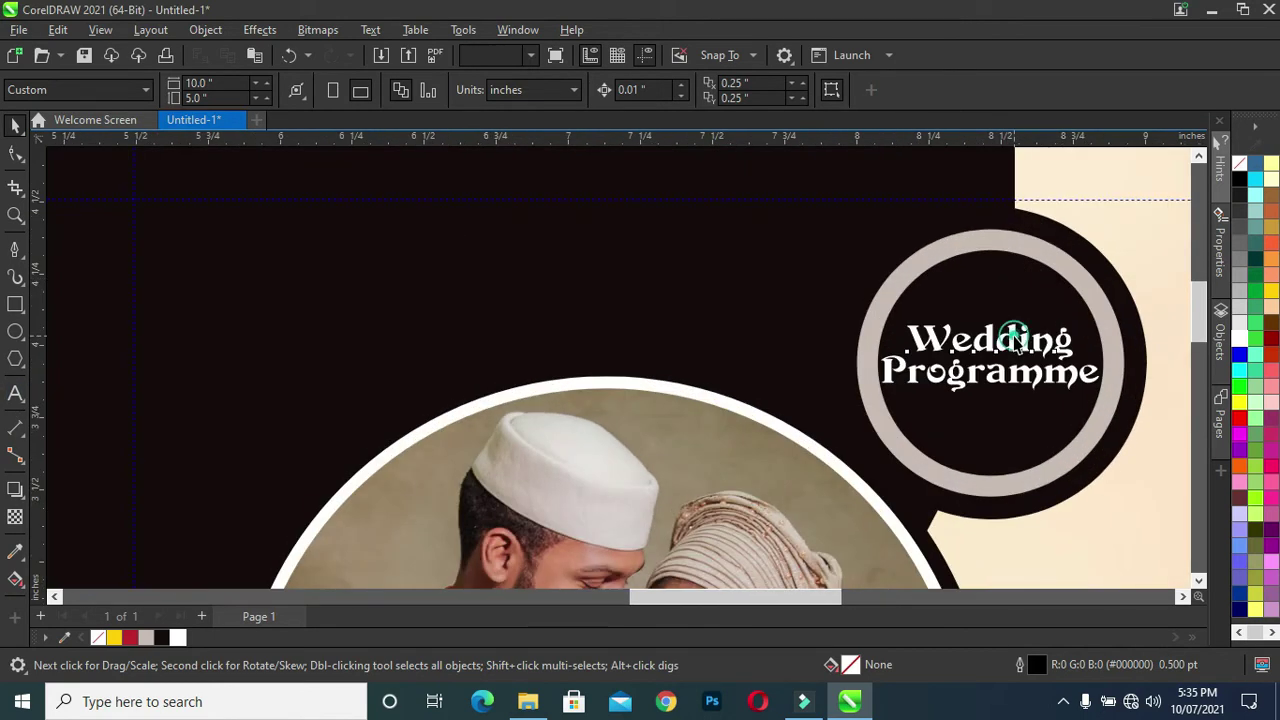
drag(1015, 340, 1012, 302)
right_click(1012, 300)
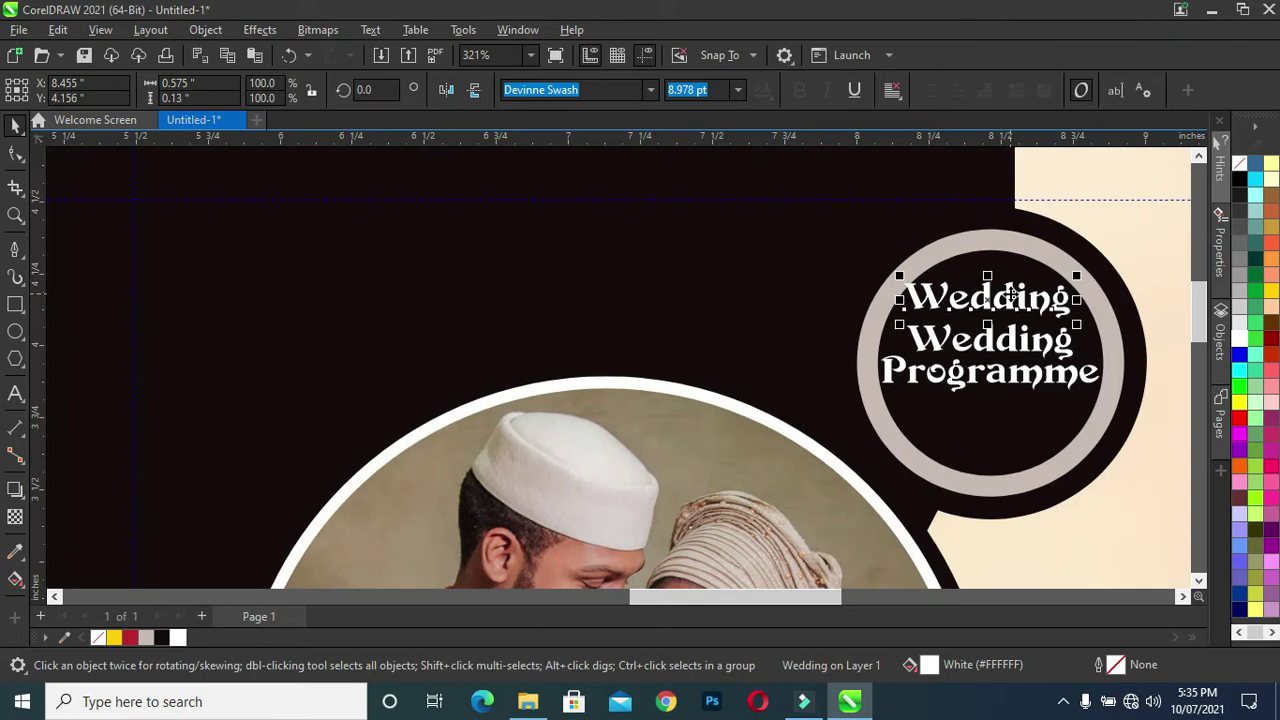
double_click(1016, 297)
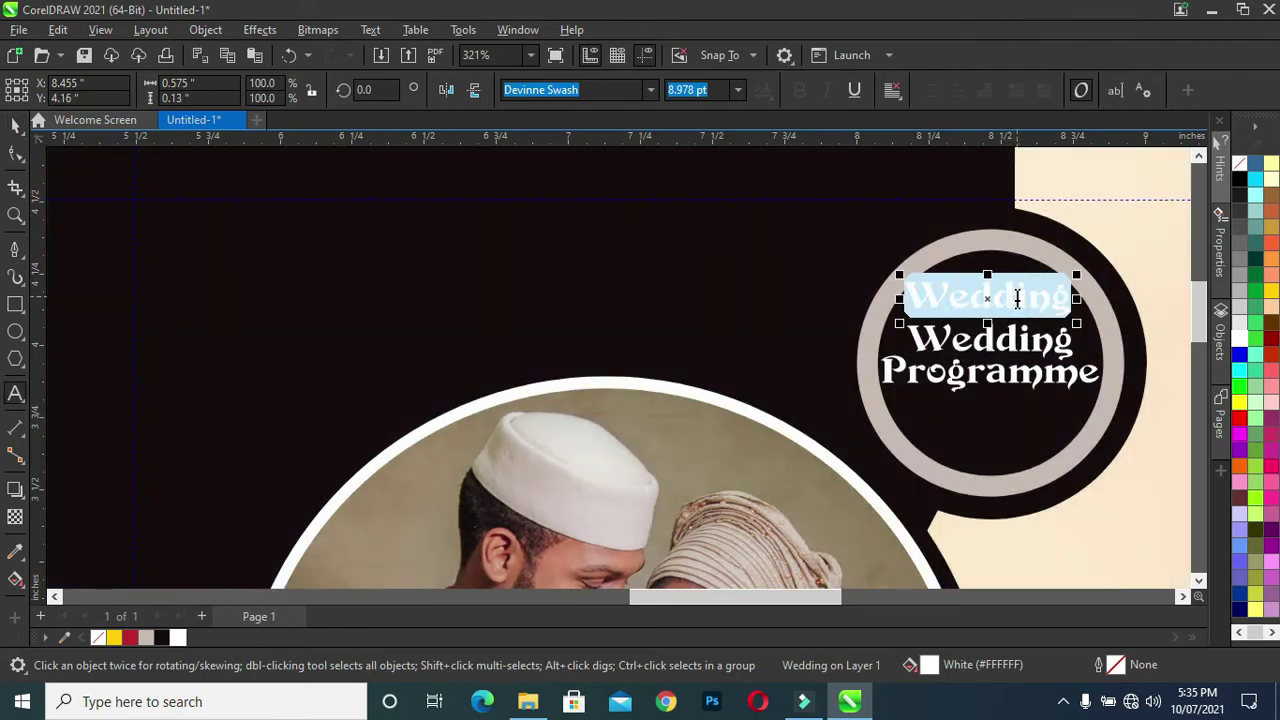
text(Oru)
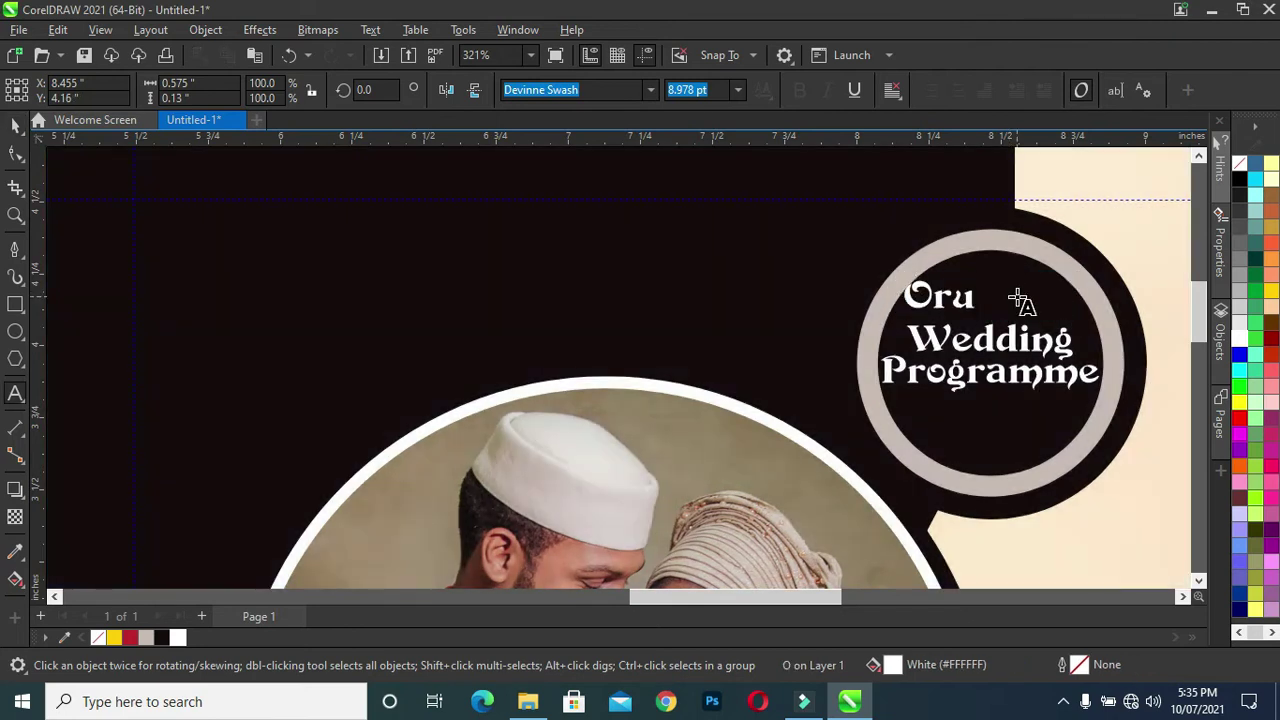
key(BackSpace)
key(BackSpace)
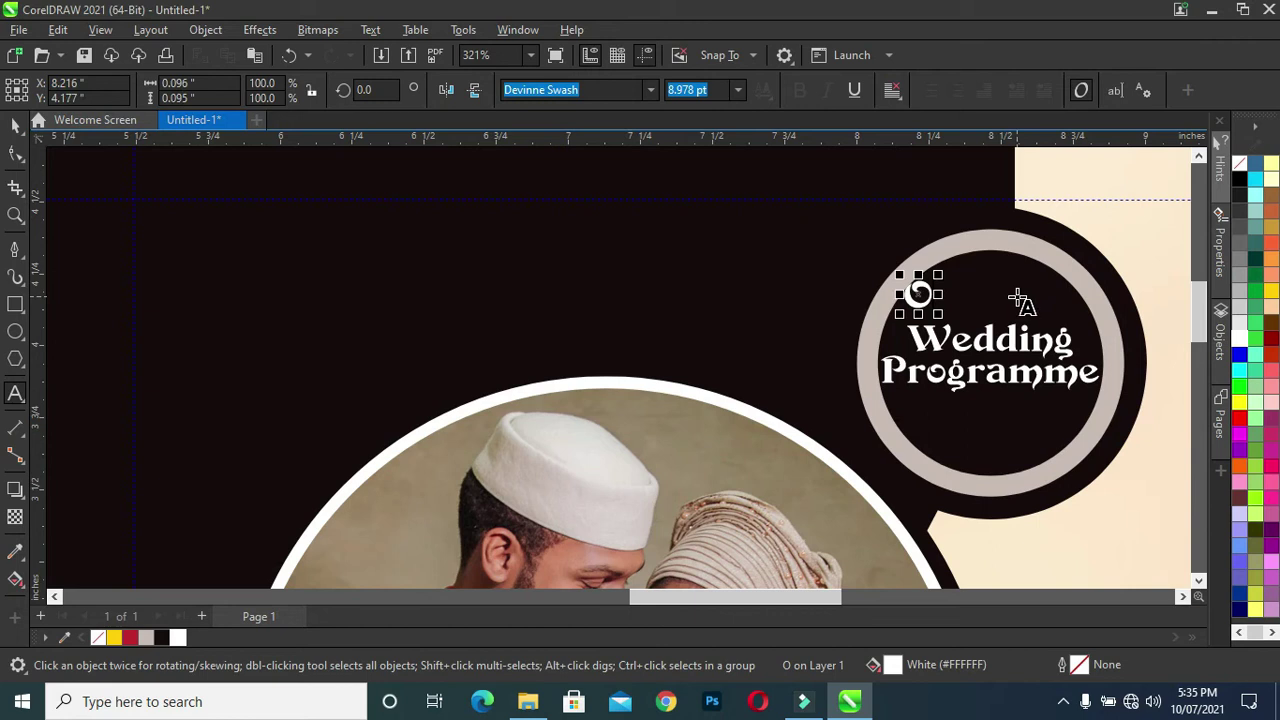
text(ur)
key(ctrl+space)
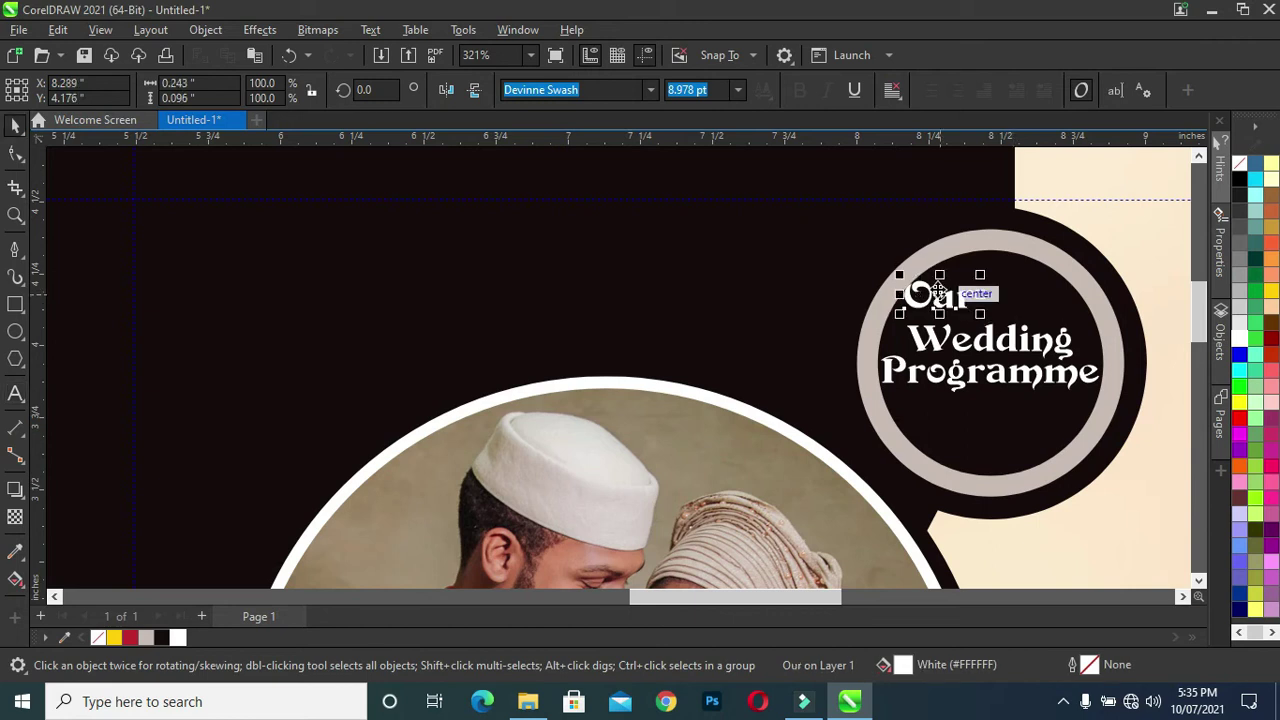
mouse_move(935, 295)
mouse_down()
mouse_move(995, 313)
mouse_move(985, 303)
mouse_up()
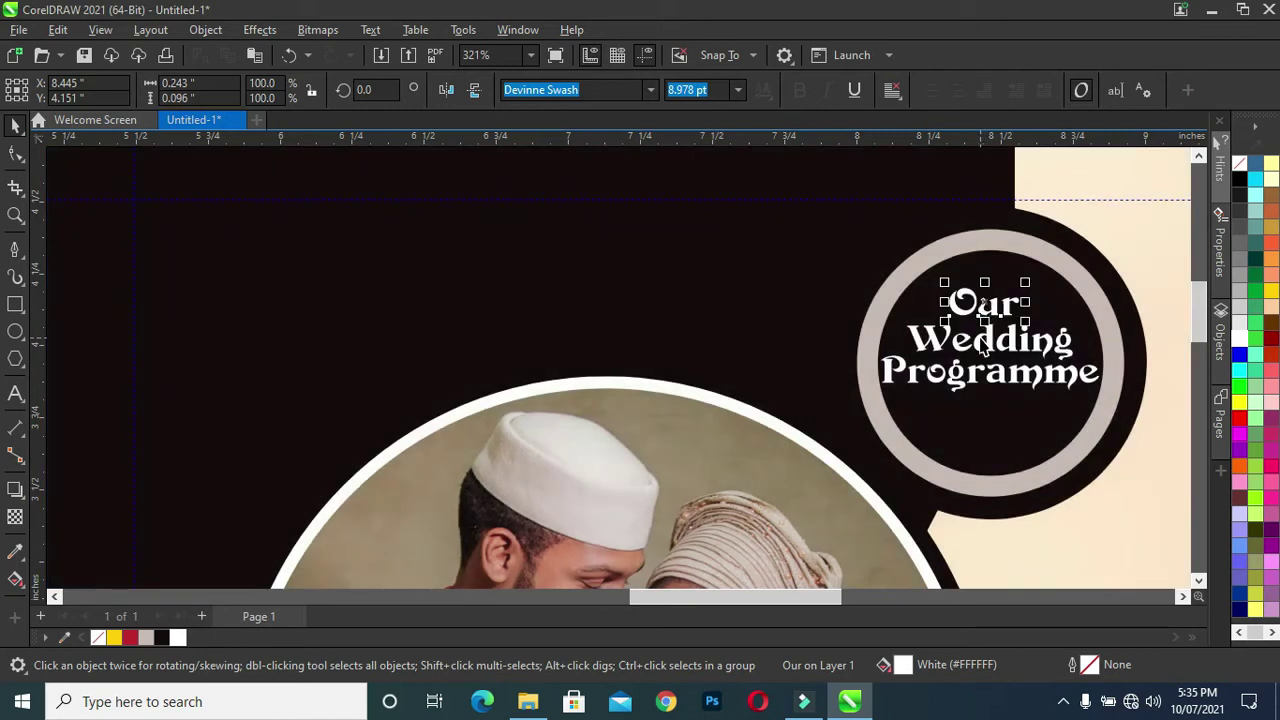
Nudge the three-line 'Our Wedding Programme' title down and right to centre it in the circle
scroll(983, 345, down, 4)
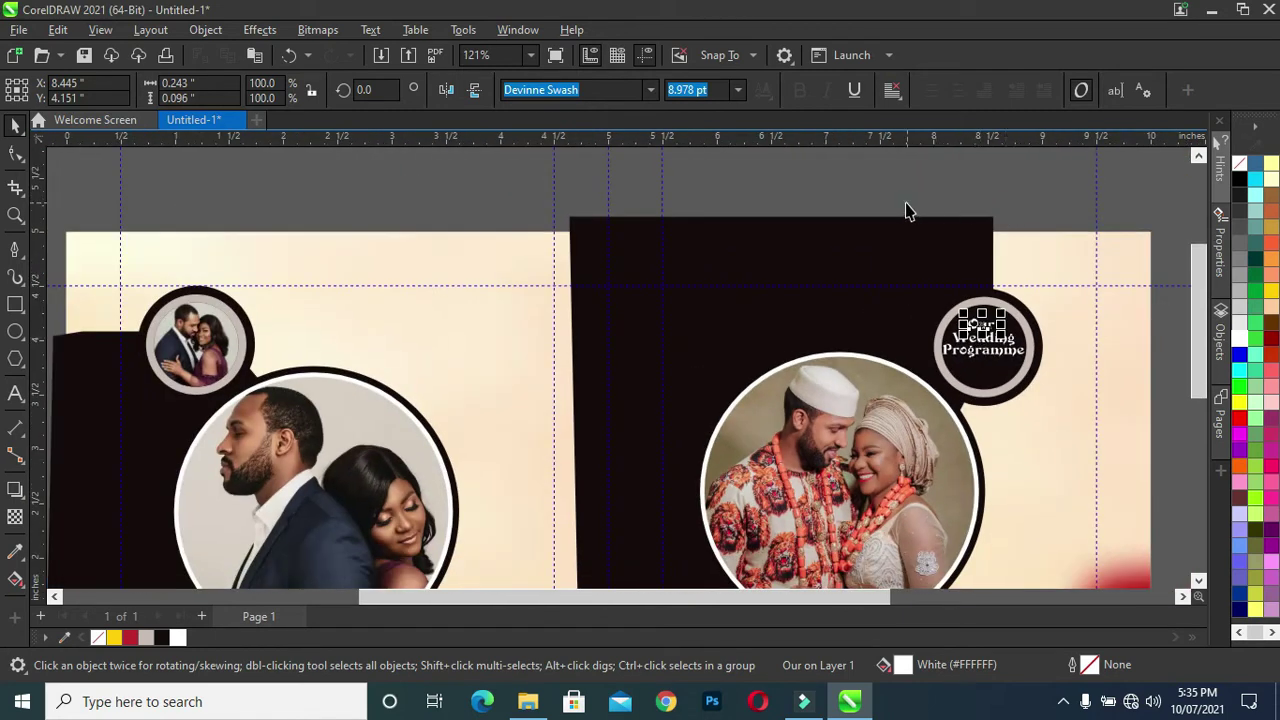
drag(1033, 378, 1043, 376)
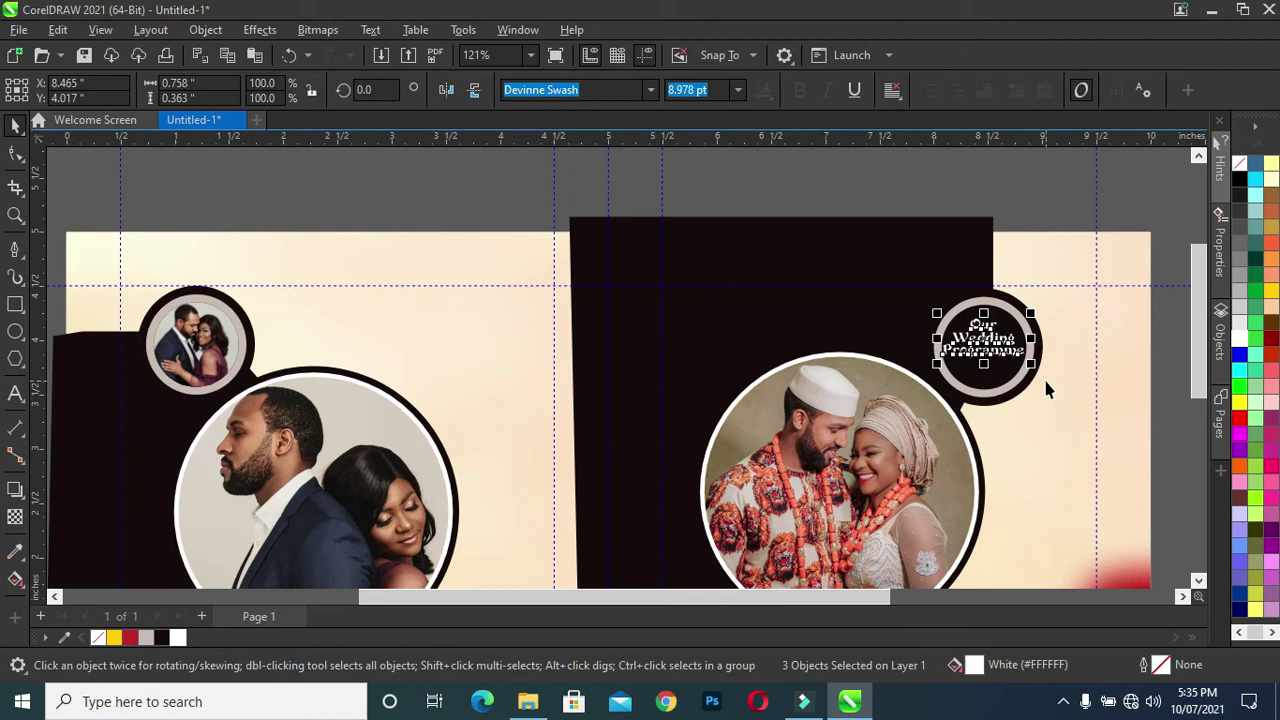
click(1046, 205)
drag(1196, 290, 1205, 351)
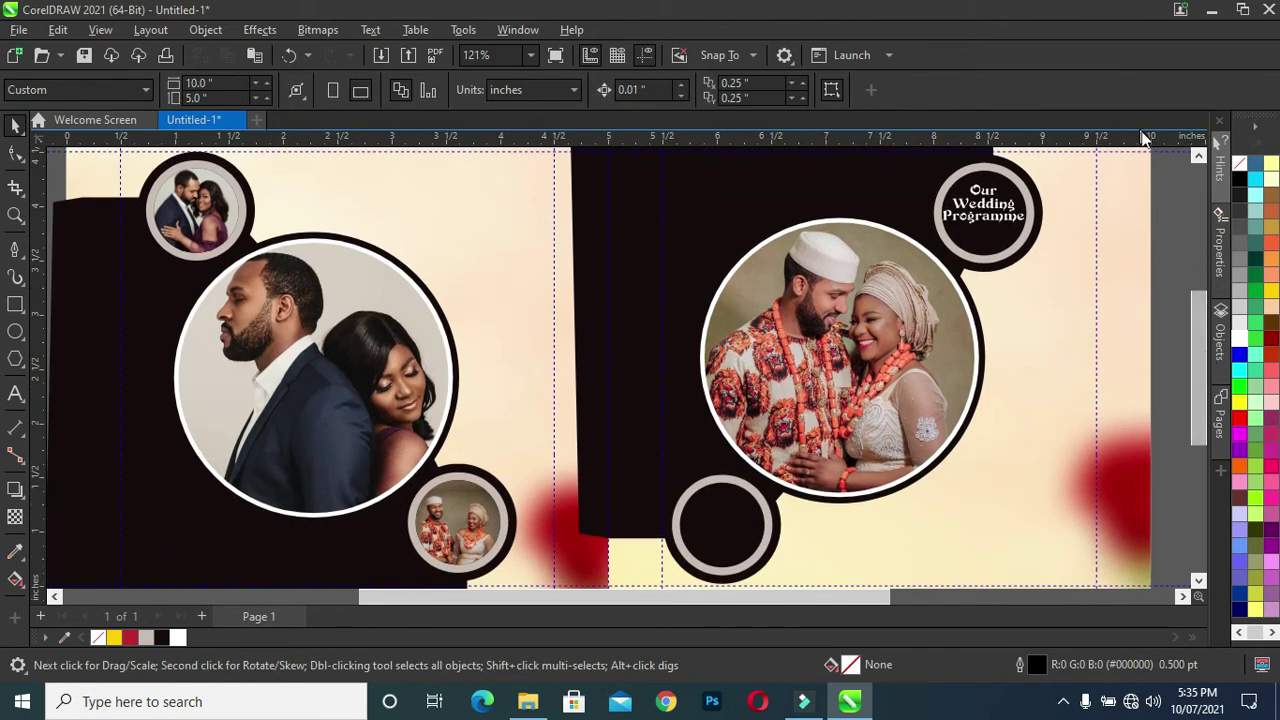
drag(1050, 175, 945, 245)
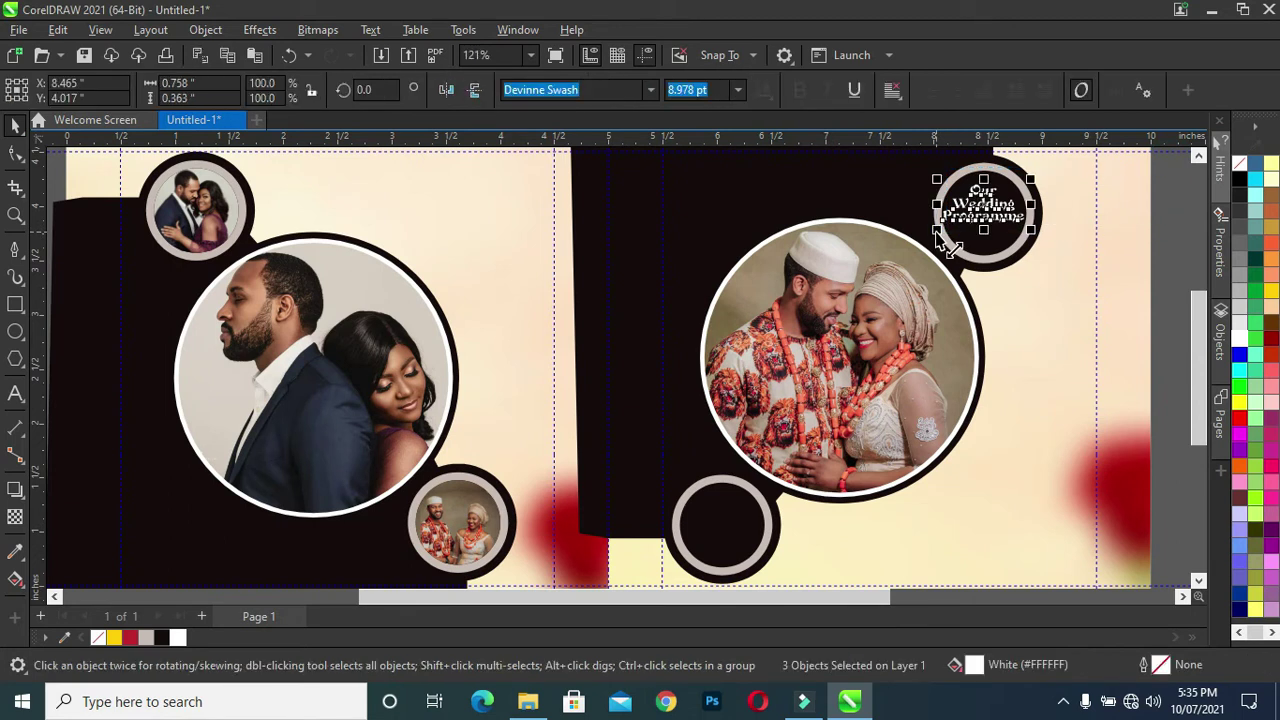
key(Down)
key(Right)
click(1172, 240)
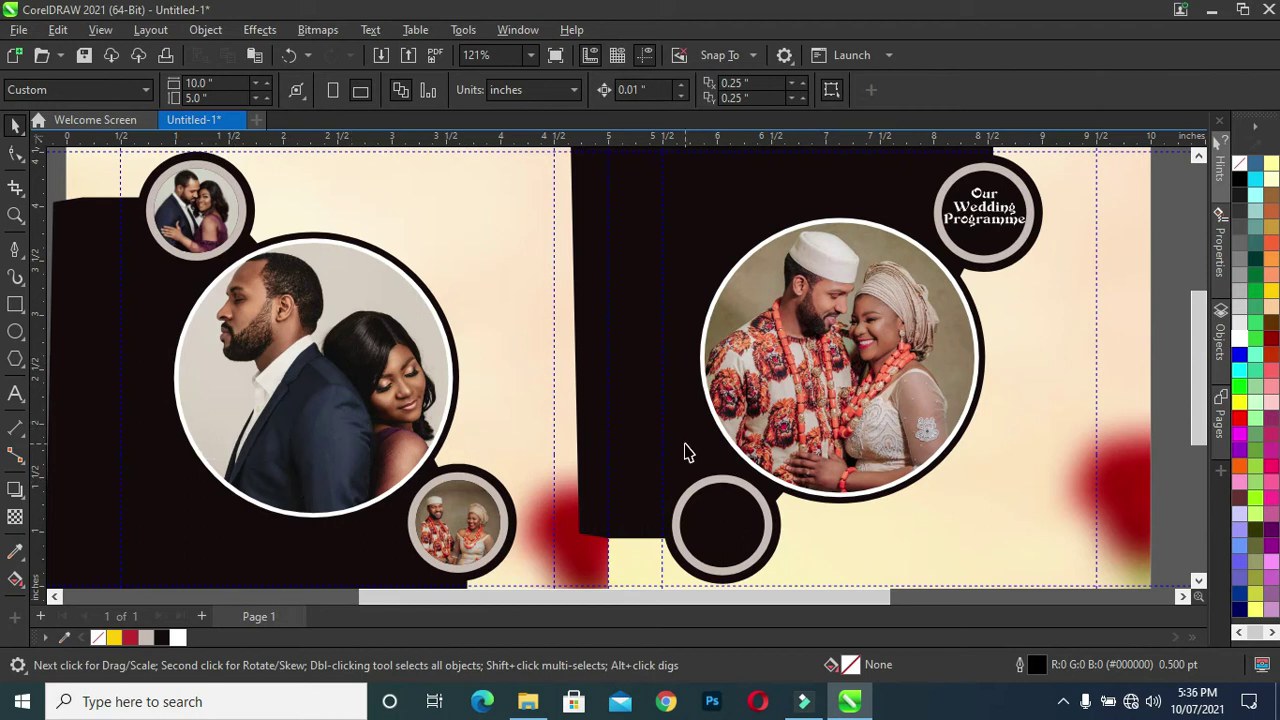
click(15, 393)
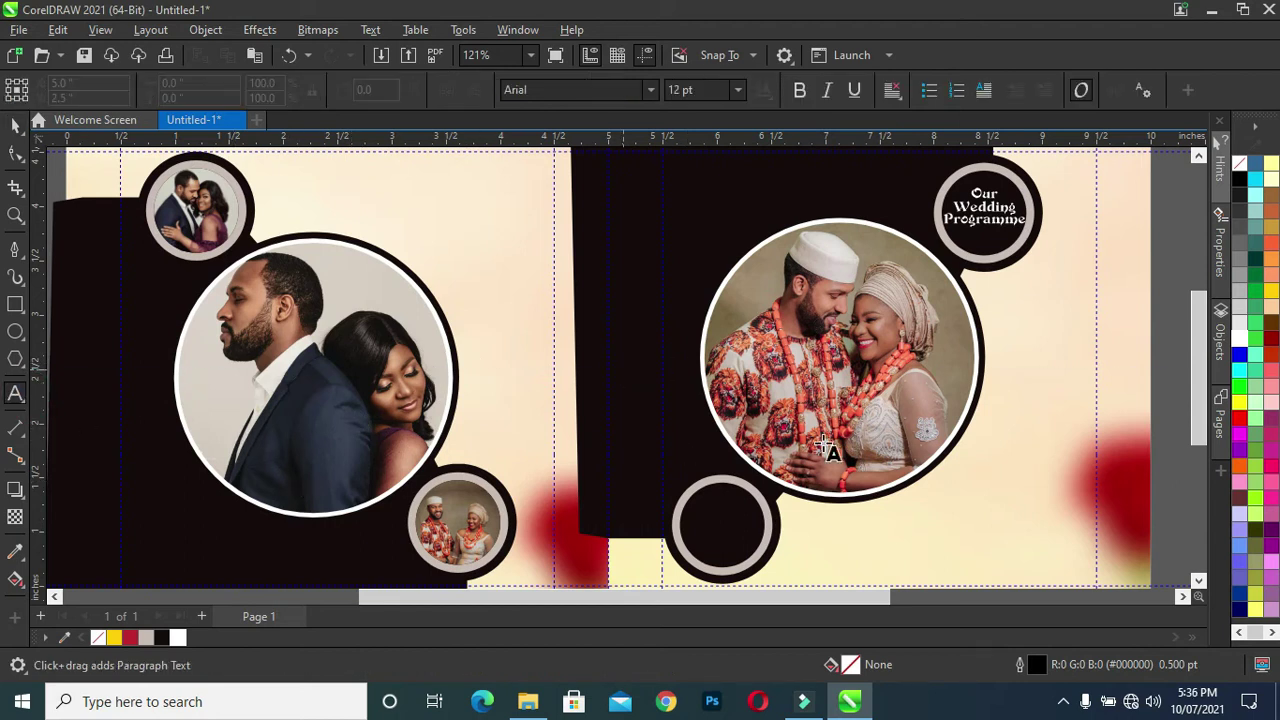
Type the date '16th' / 'OCTOBER,' / '2021' on three lines right of the large photo
click(996, 460)
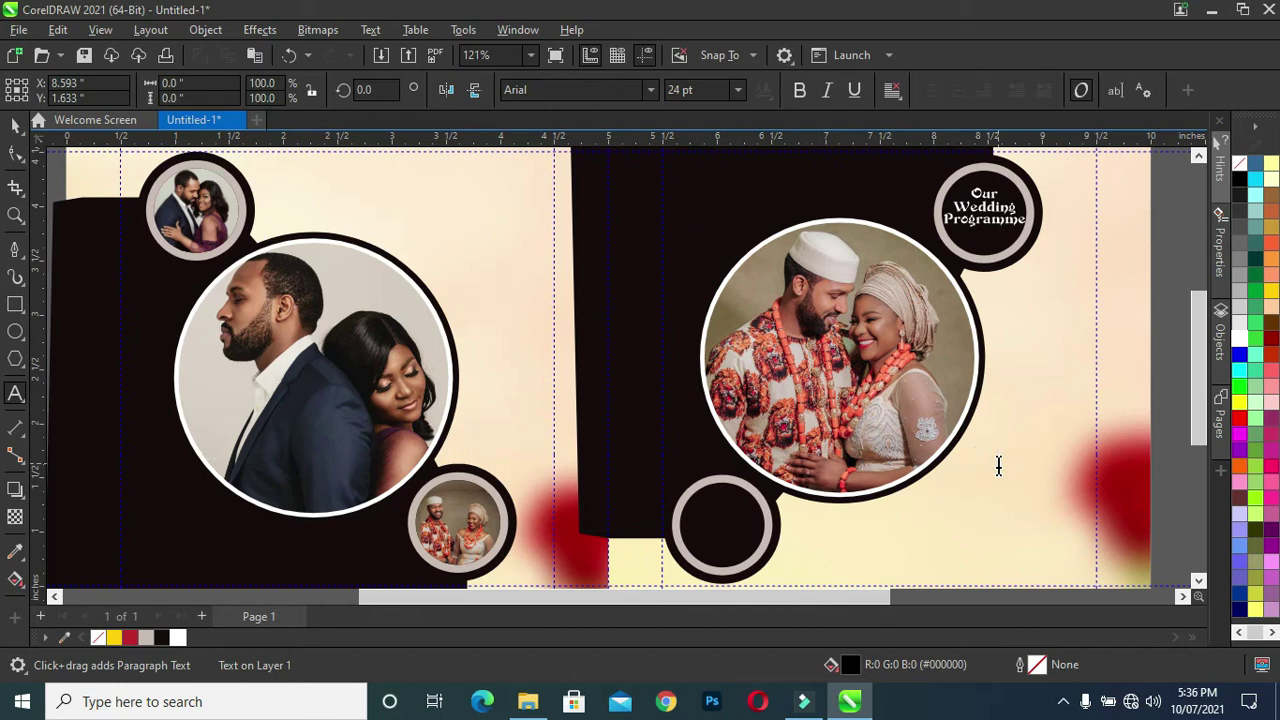
text(16)
text(th )
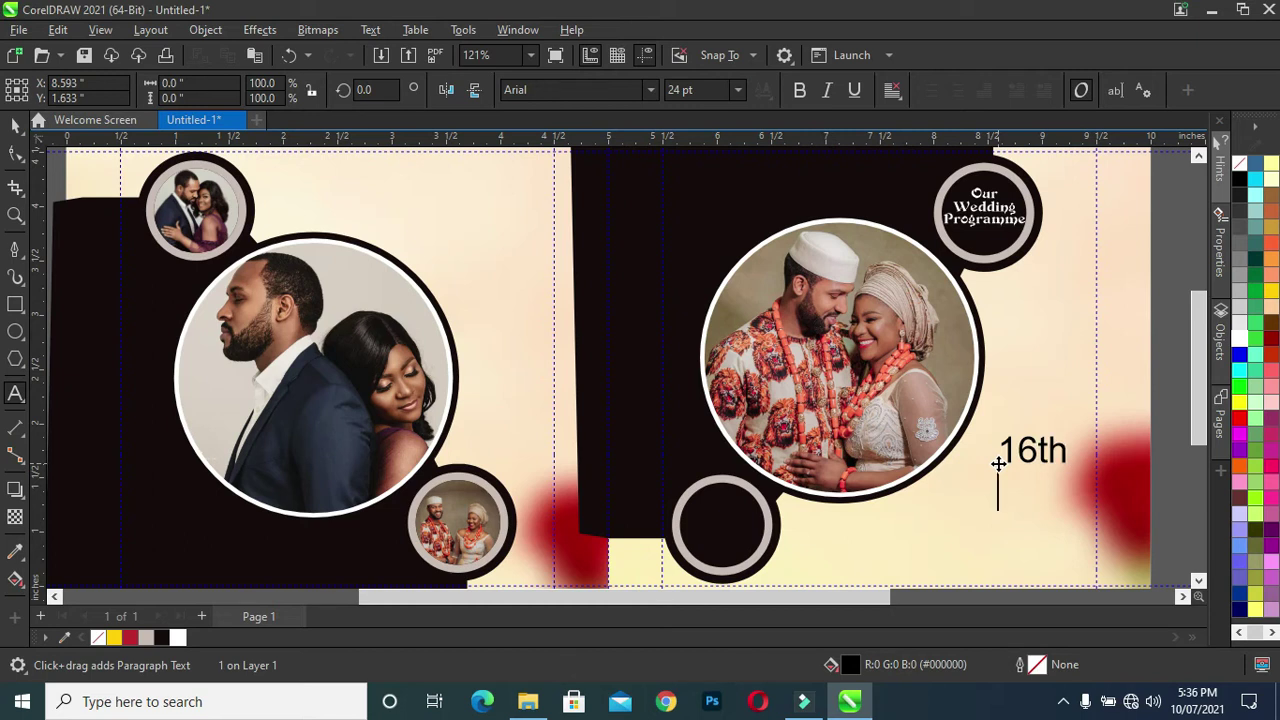
text(OCTOBER)
key(Escape)
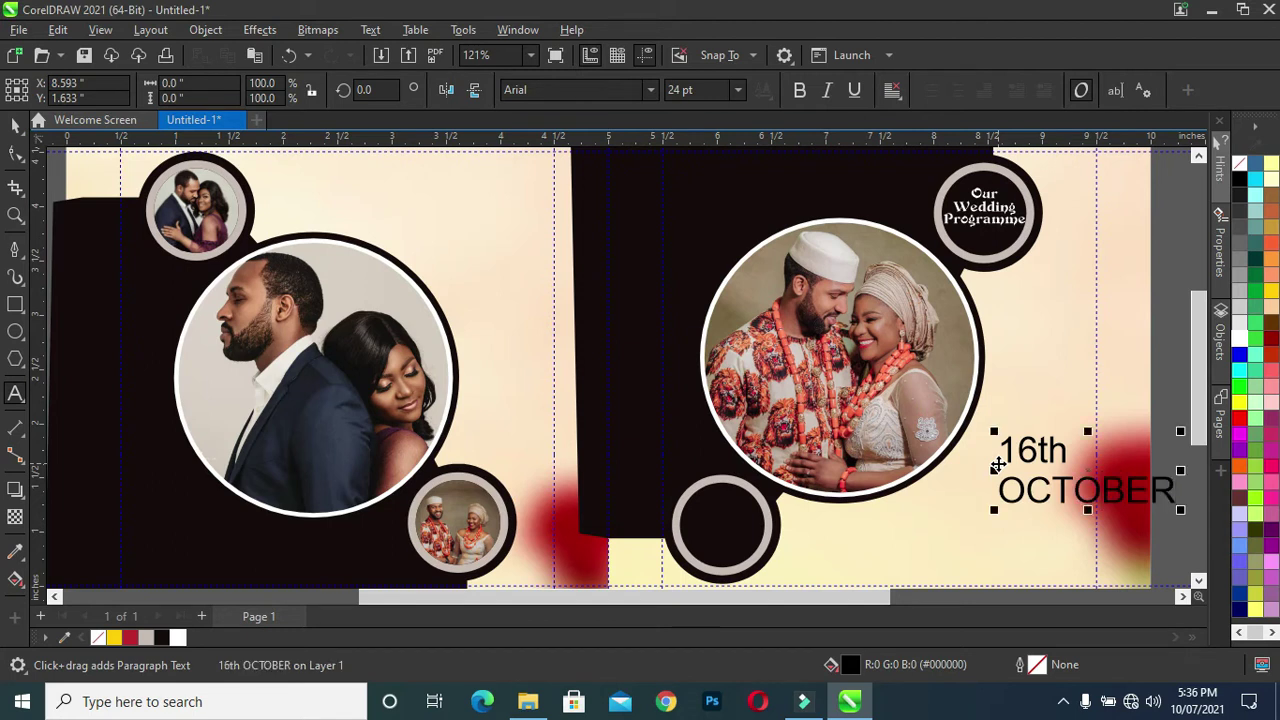
text(,)
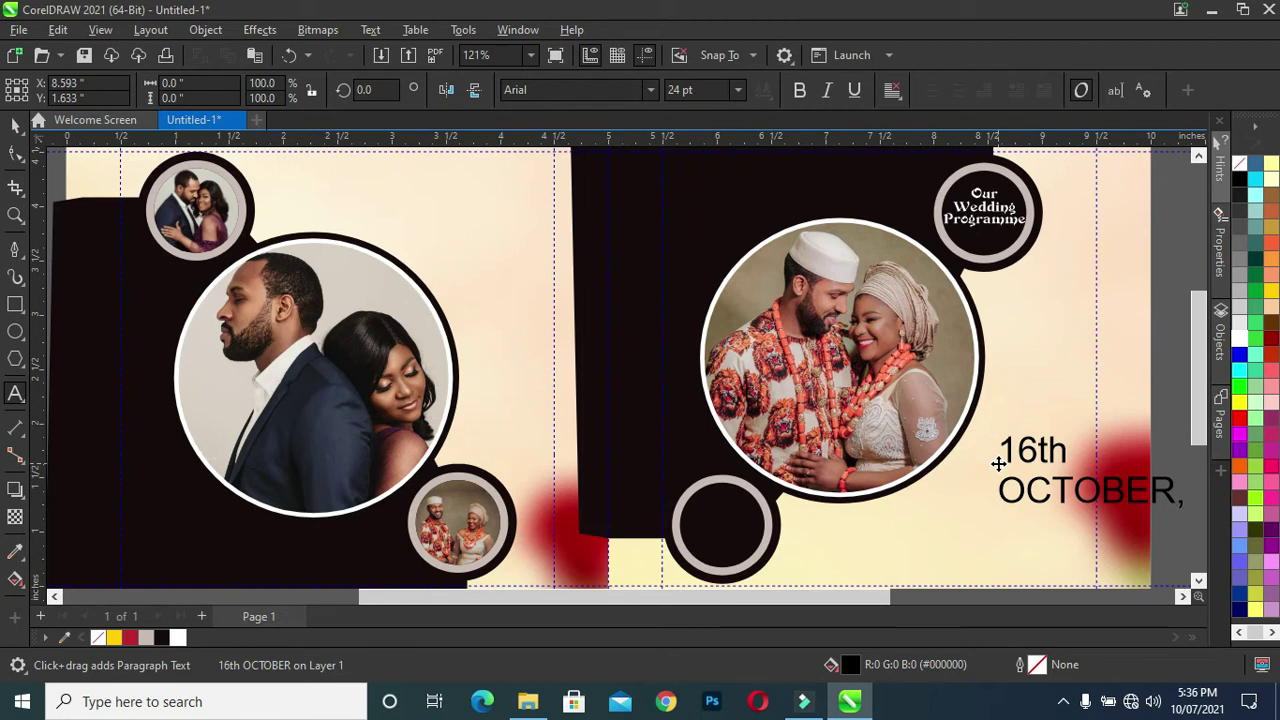
text(@)
text(@!)
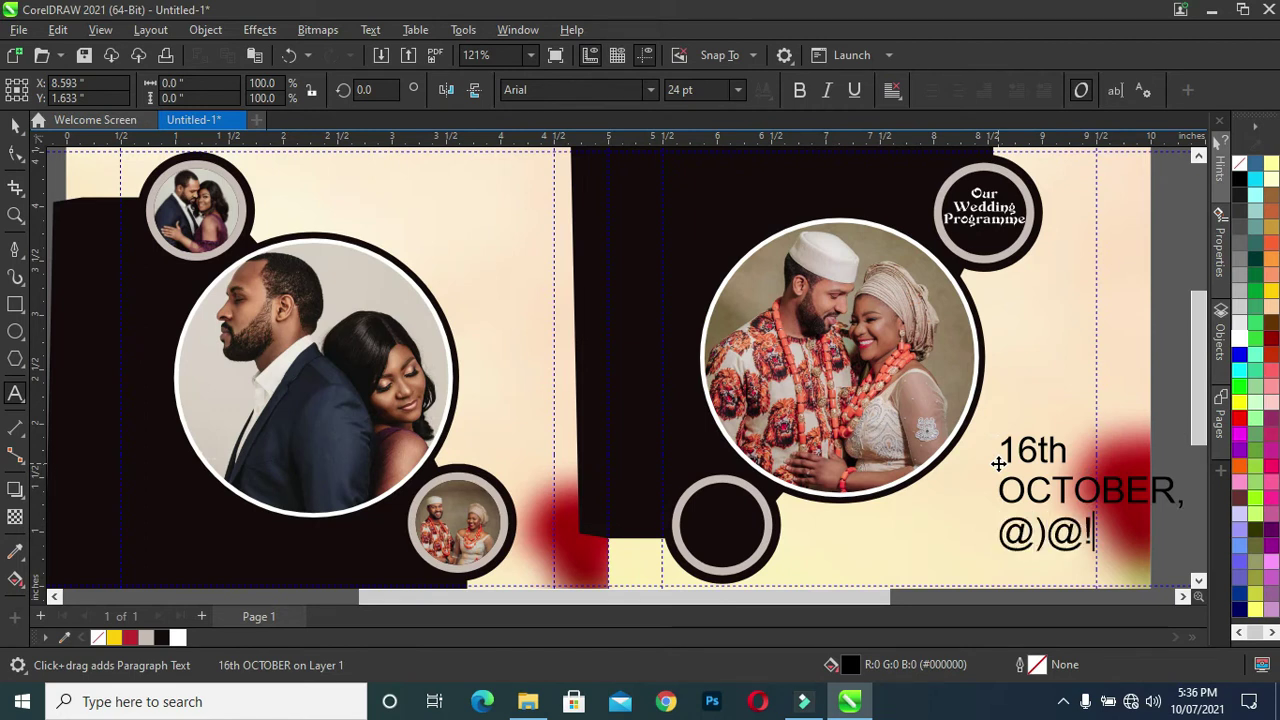
key(BackSpace)
key(BackSpace)
key(BackSpace)
key(BackSpace)
text(2021)
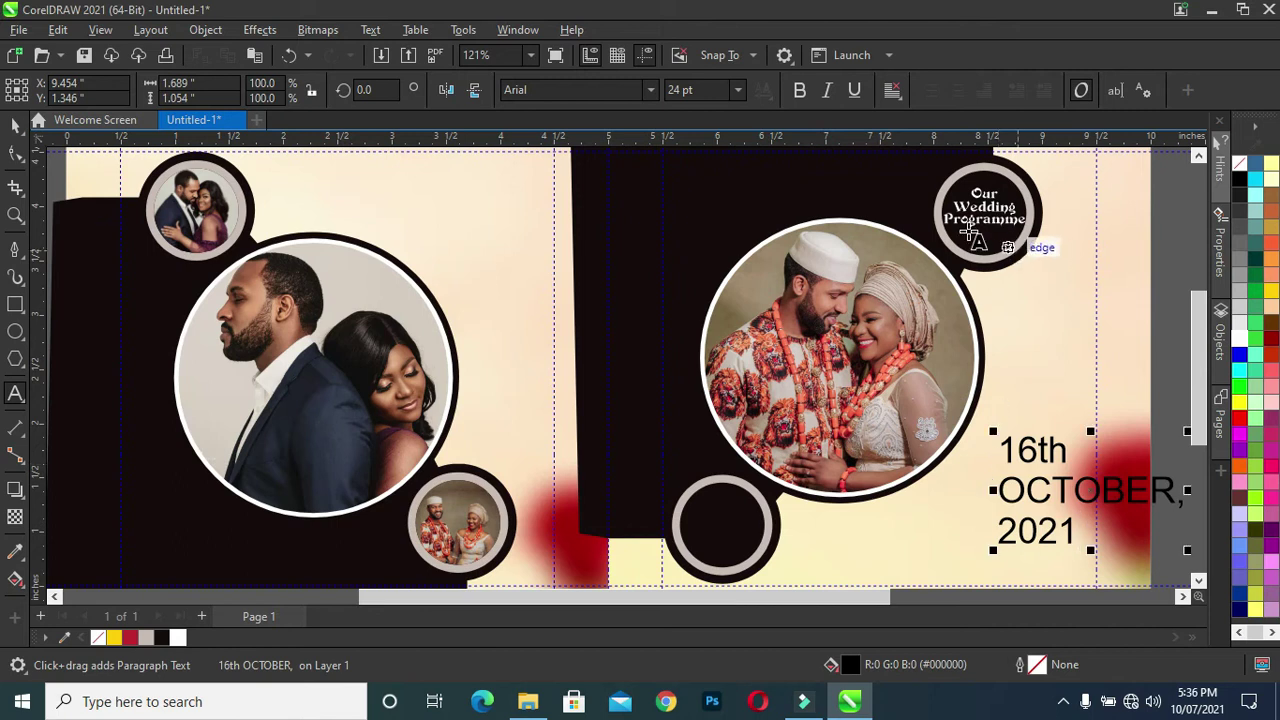
key(ctrl+space)
click(651, 90)
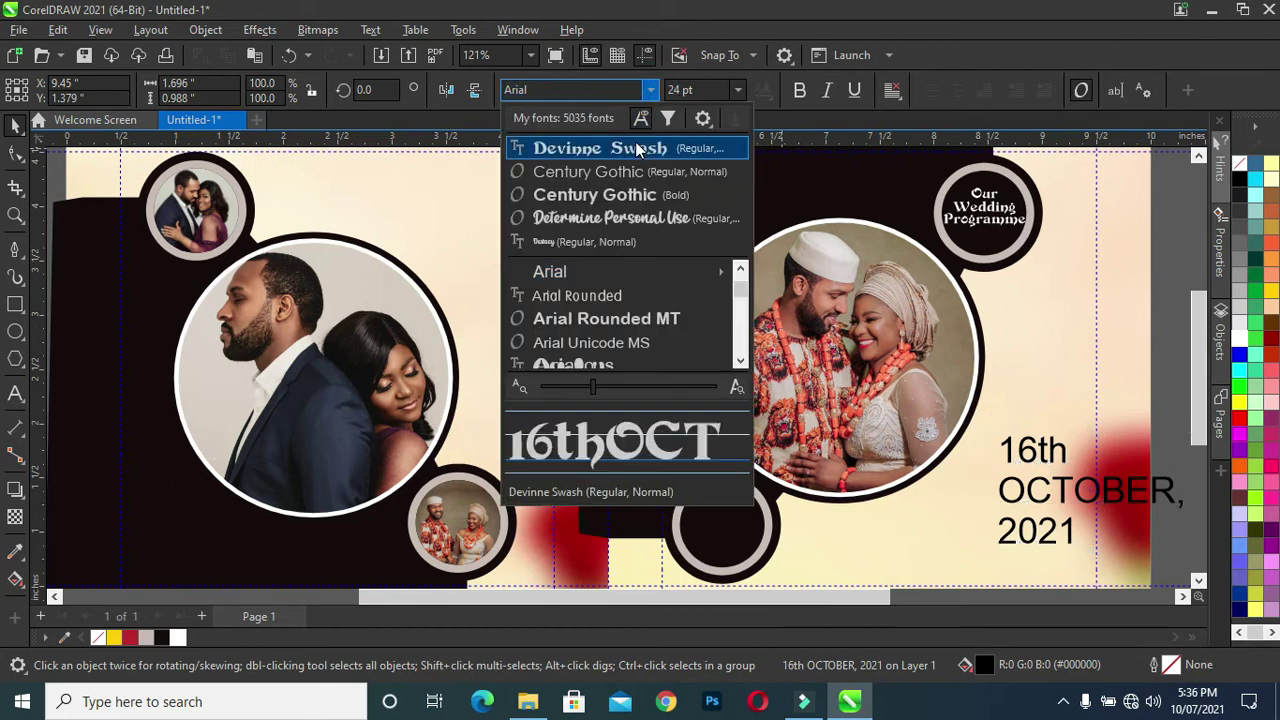
Apply Devinne Swash to the date, break it into three lines, and select all of them
click(636, 148)
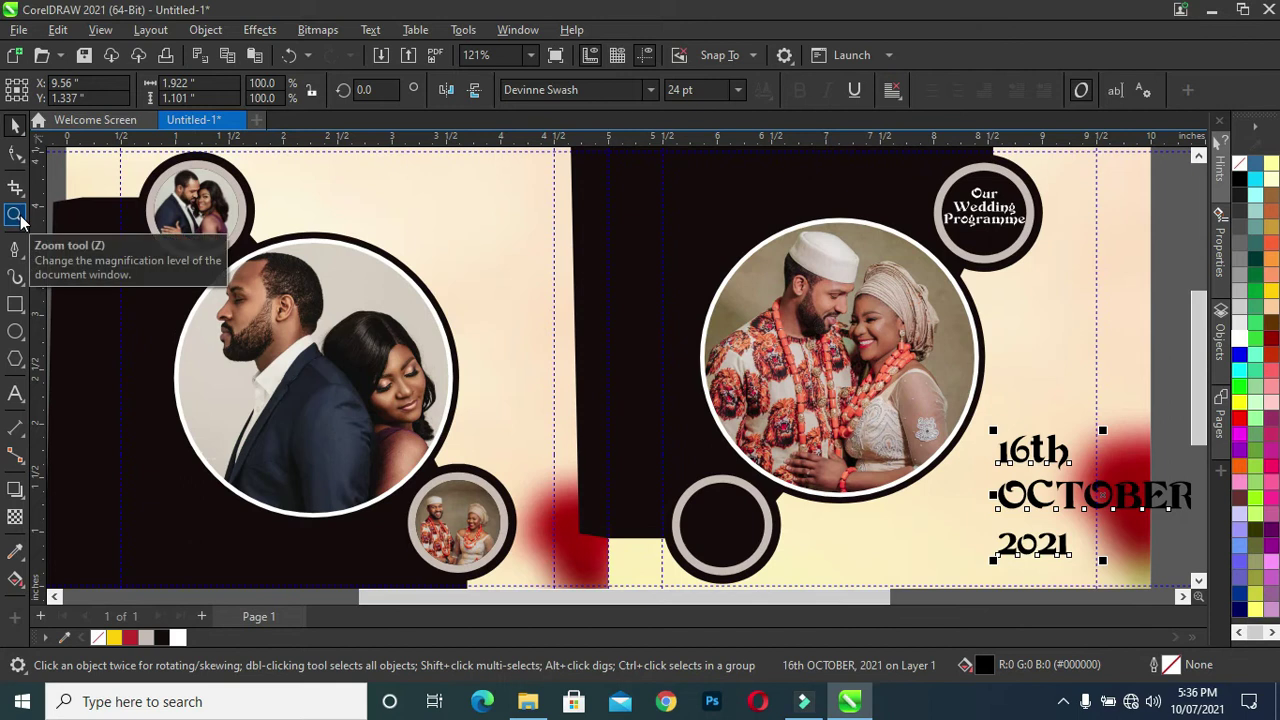
key(ctrl+k)
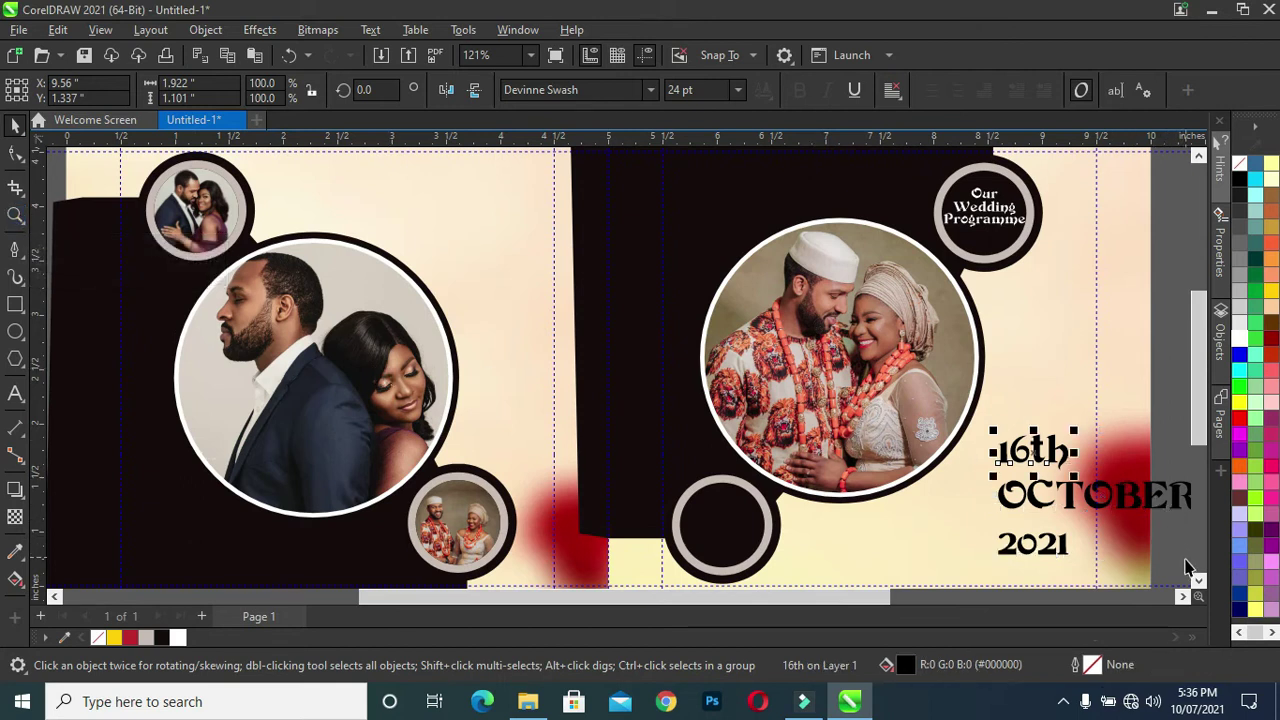
shift+click(1033, 545)
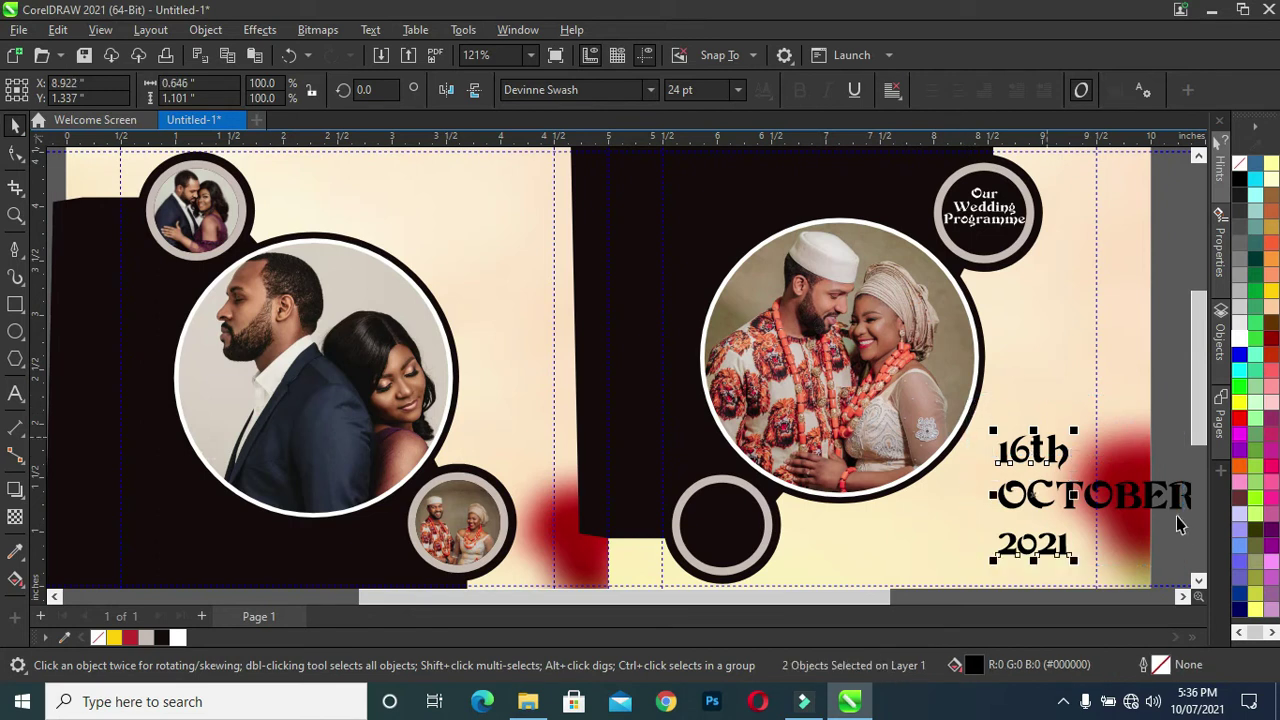
click(1183, 596)
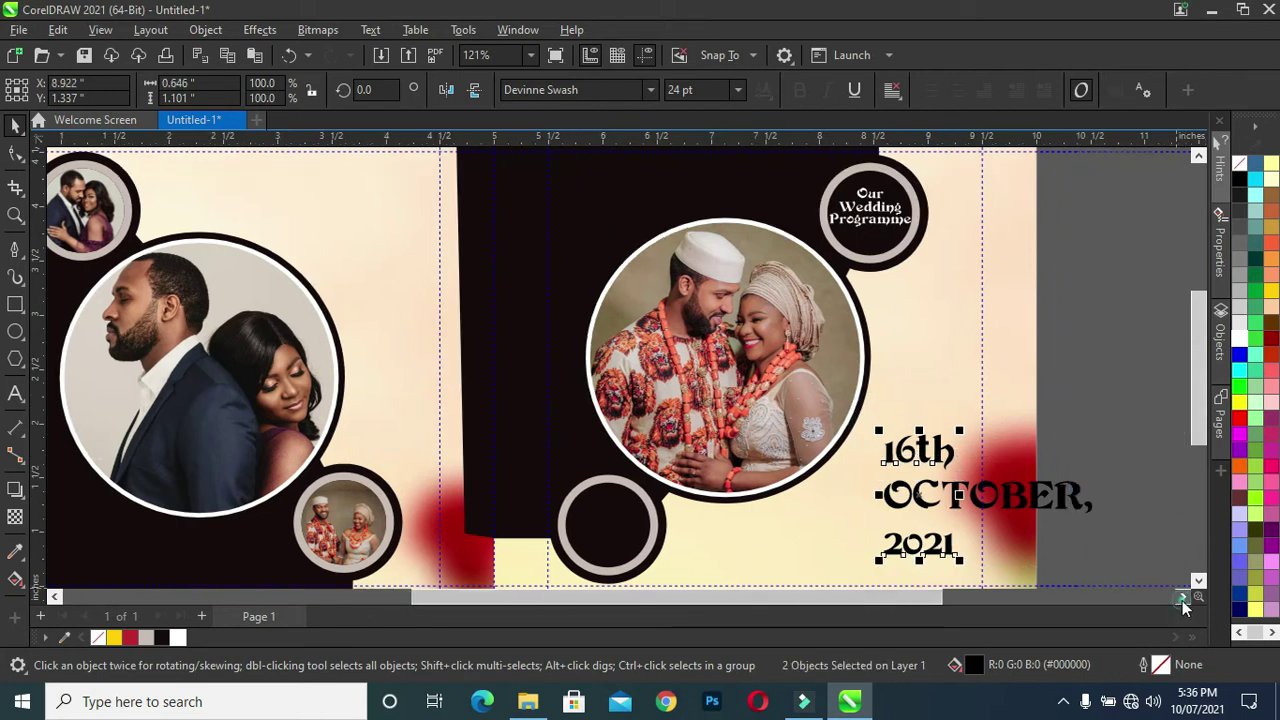
shift+click(960, 495)
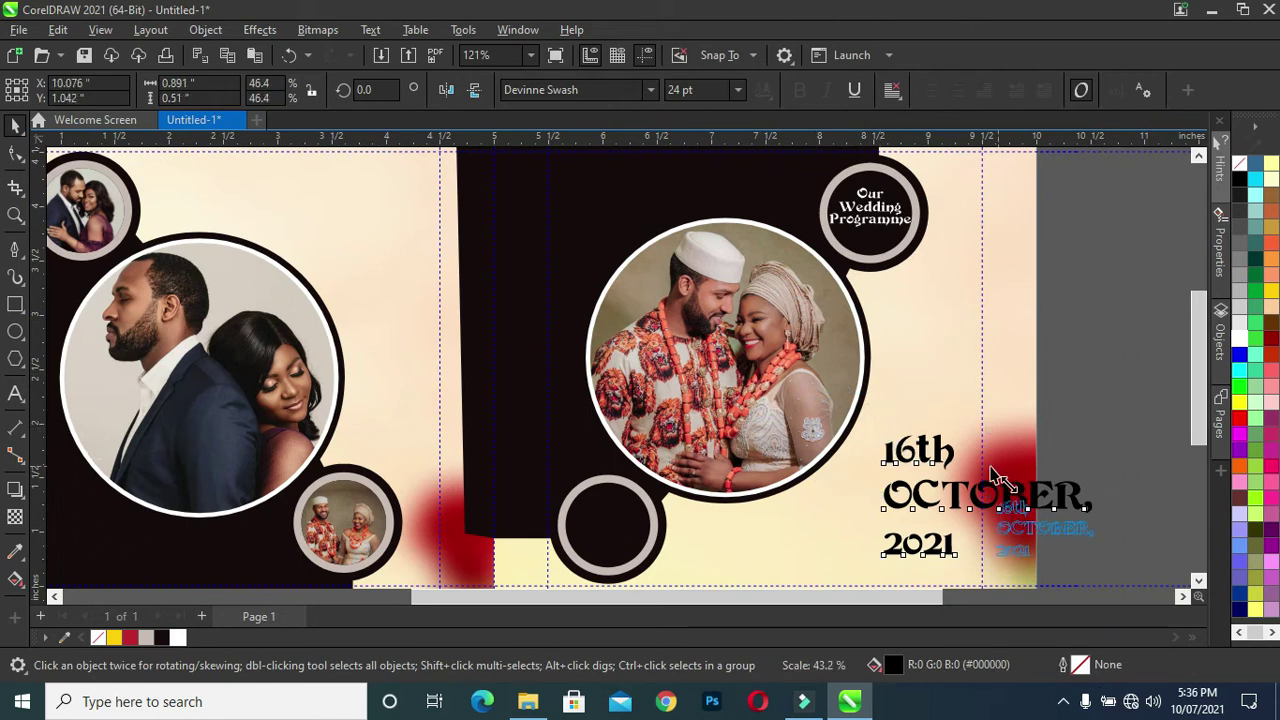
Shrink the date lines to about half size and tighten the spacing of 16th, OCTOBER, and 2021
drag(878, 432, 993, 505)
click(1058, 563)
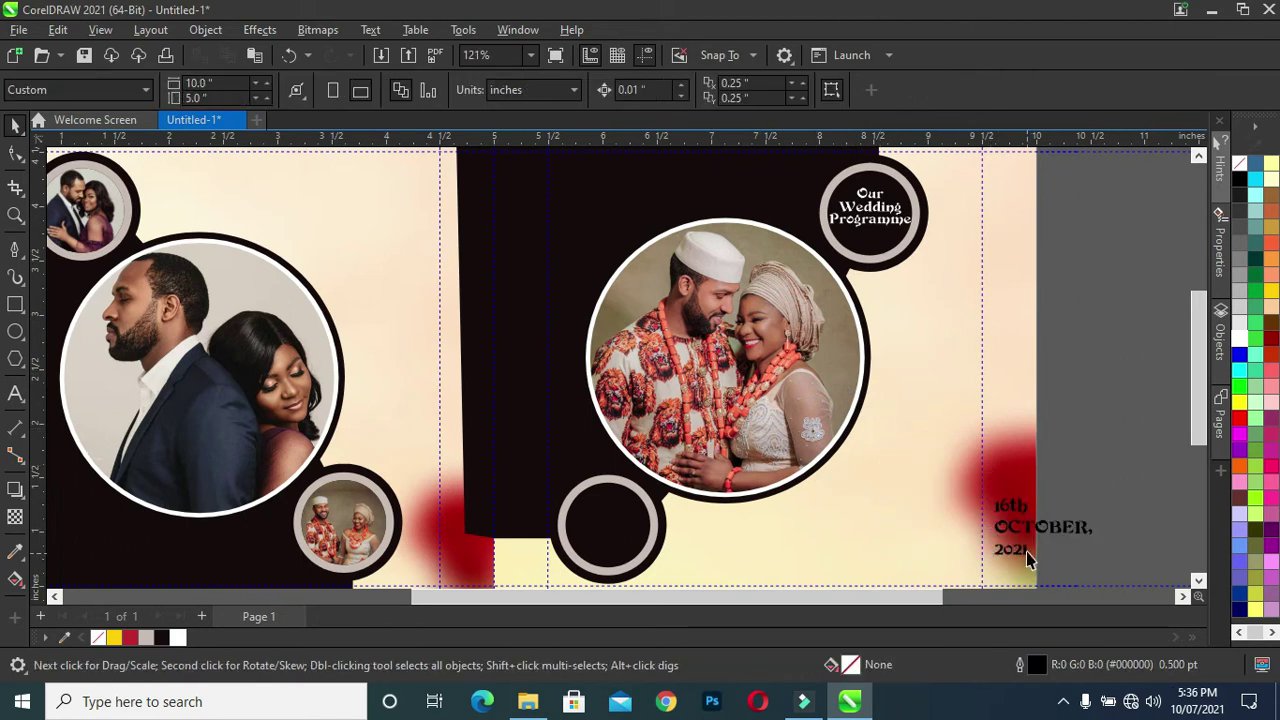
click(1030, 560)
drag(1028, 556, 1028, 550)
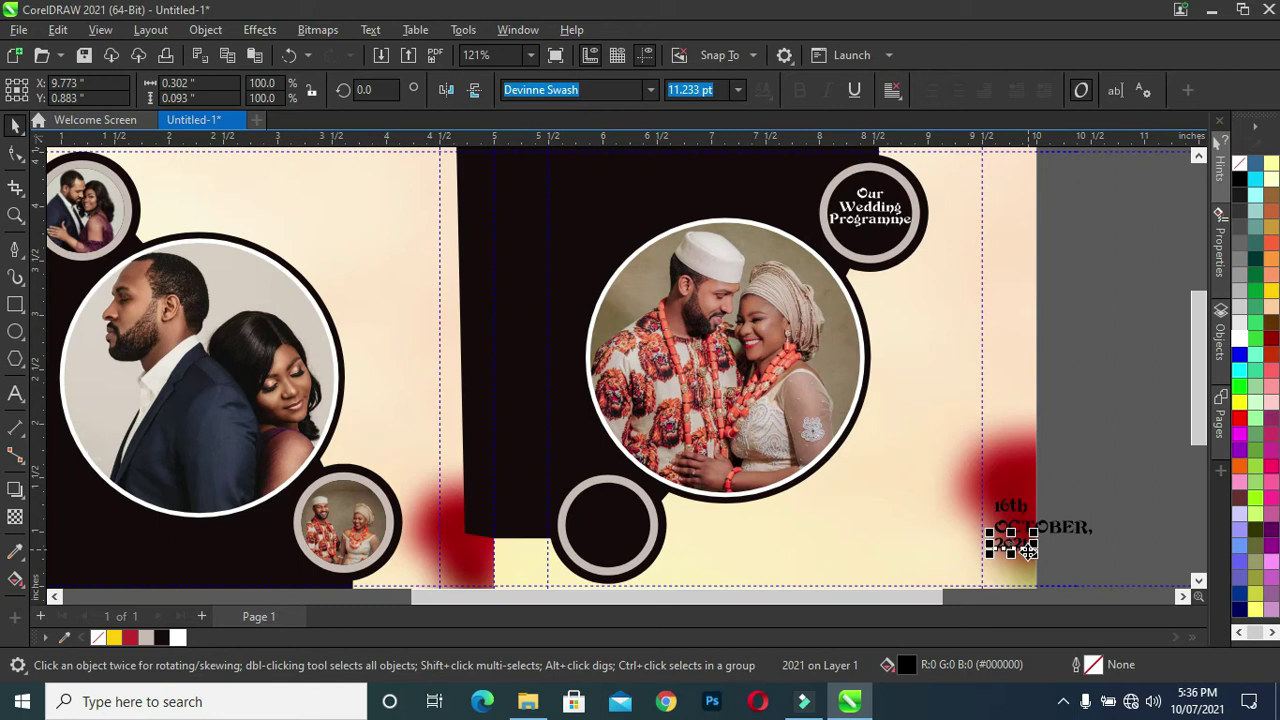
click(1008, 507)
drag(1013, 507, 1013, 506)
click(1072, 535)
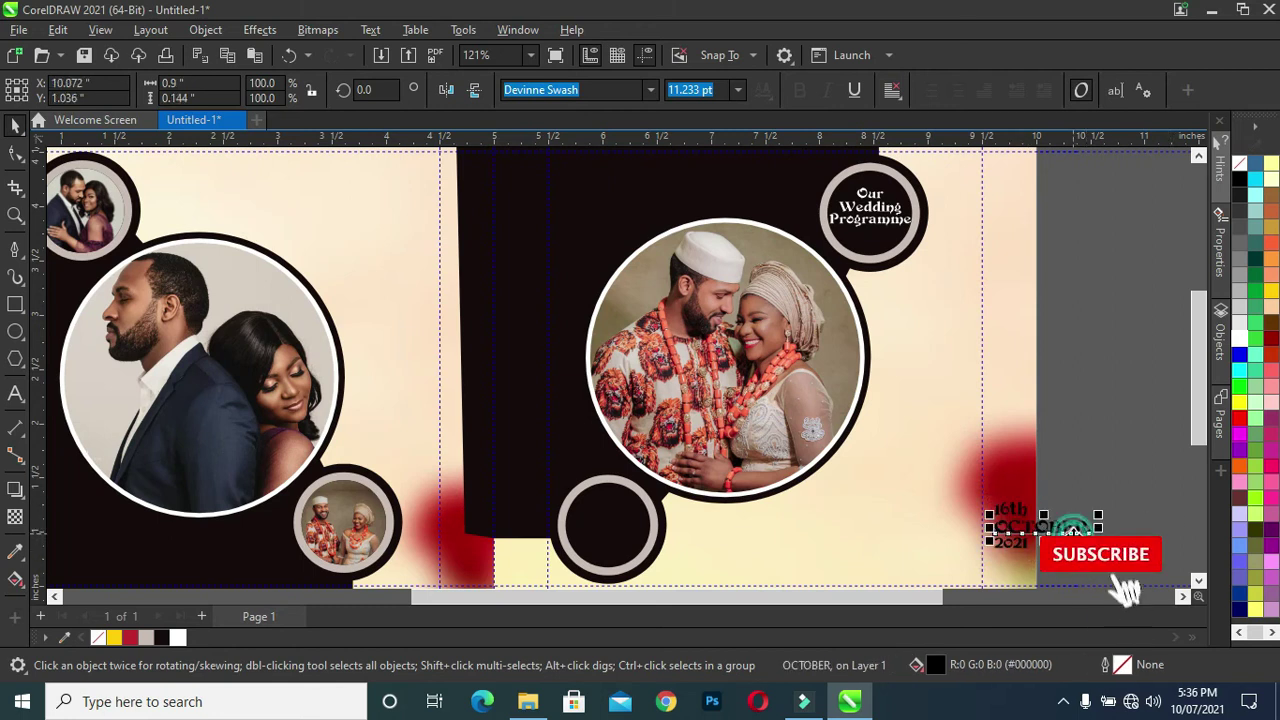
drag(1090, 536, 1080, 574)
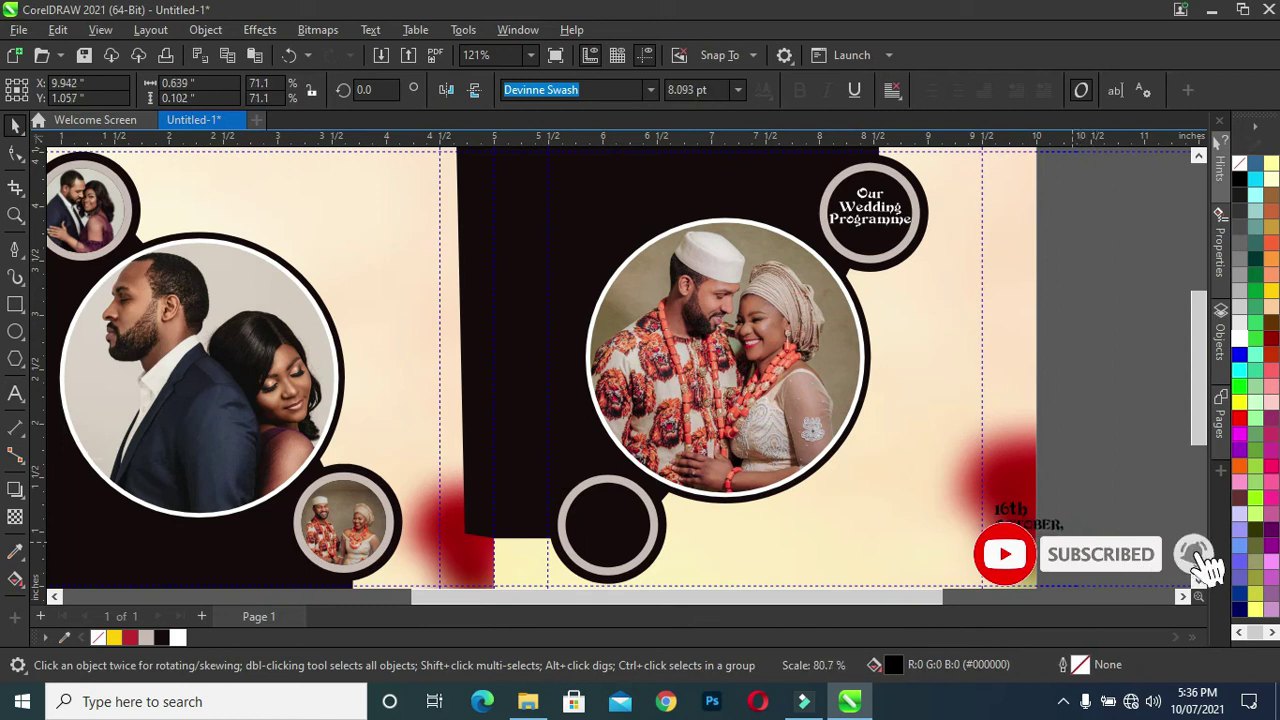
click(1006, 543)
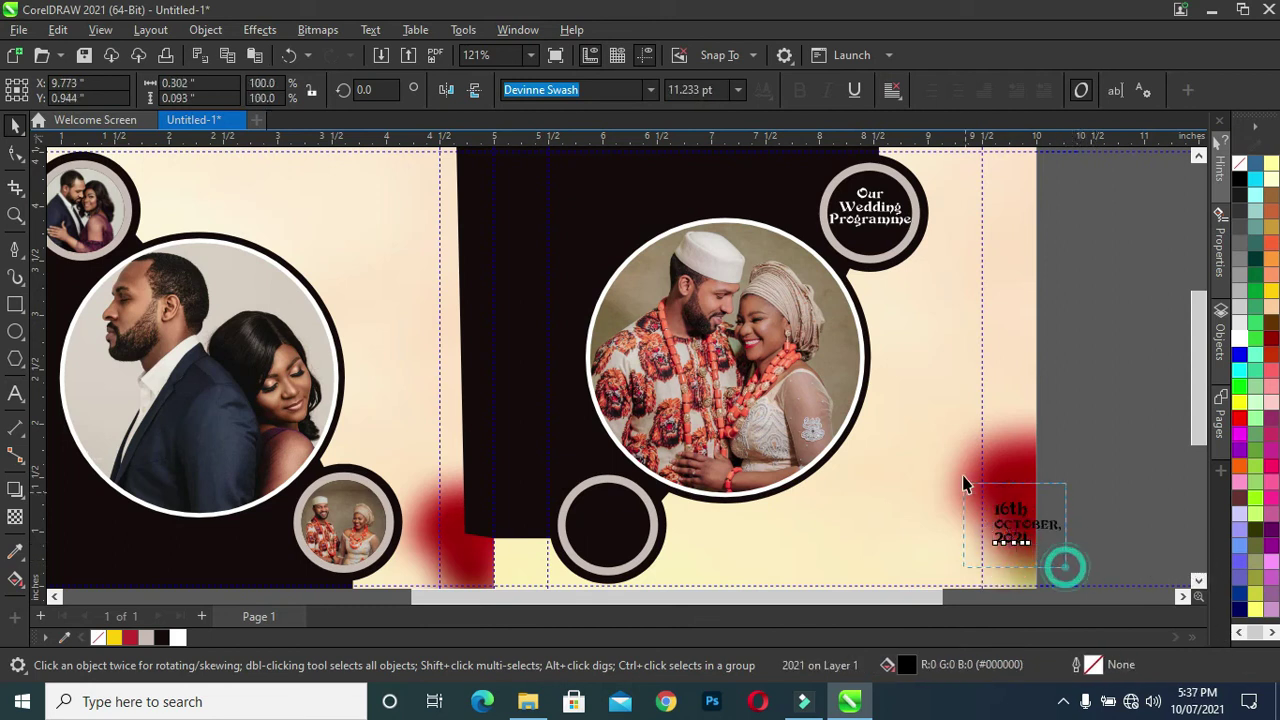
Move the date into the empty lower circle, make it white, and centre-align it
drag(1064, 570, 962, 480)
drag(1024, 522, 615, 520)
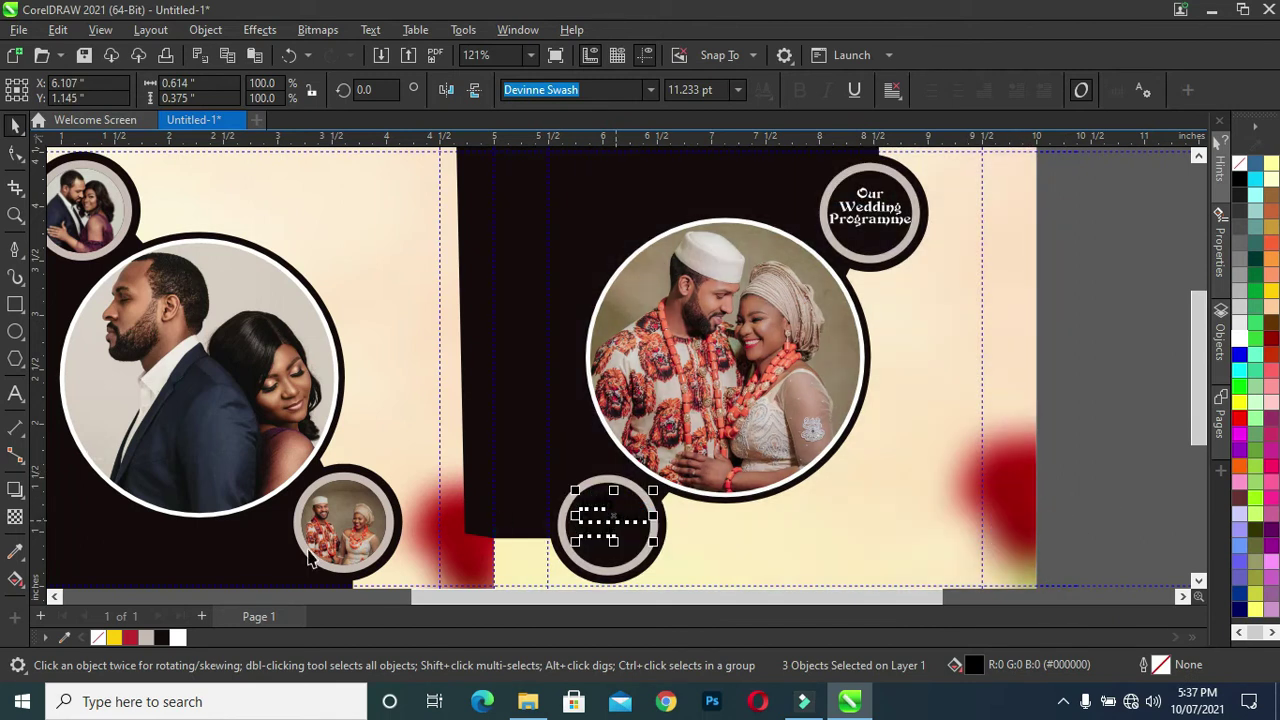
click(176, 640)
scroll(705, 460, up, 1)
scroll(705, 460, up, 1)
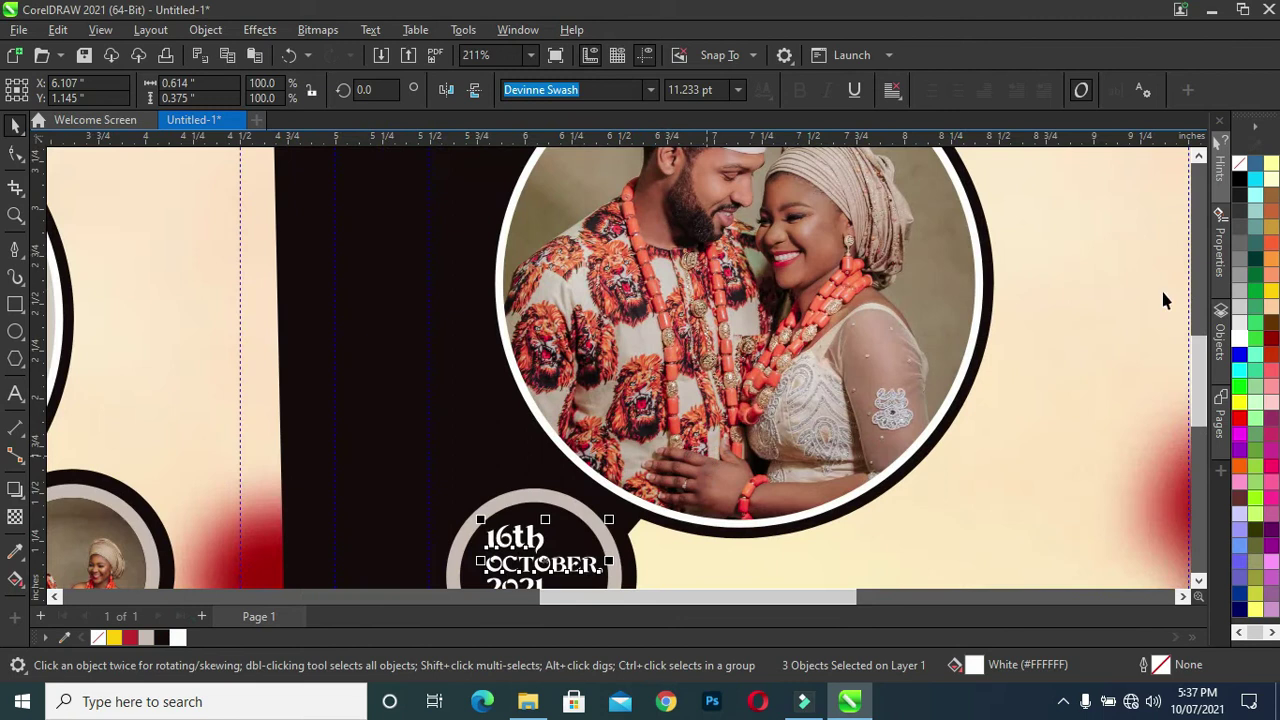
drag(1200, 400, 1203, 445)
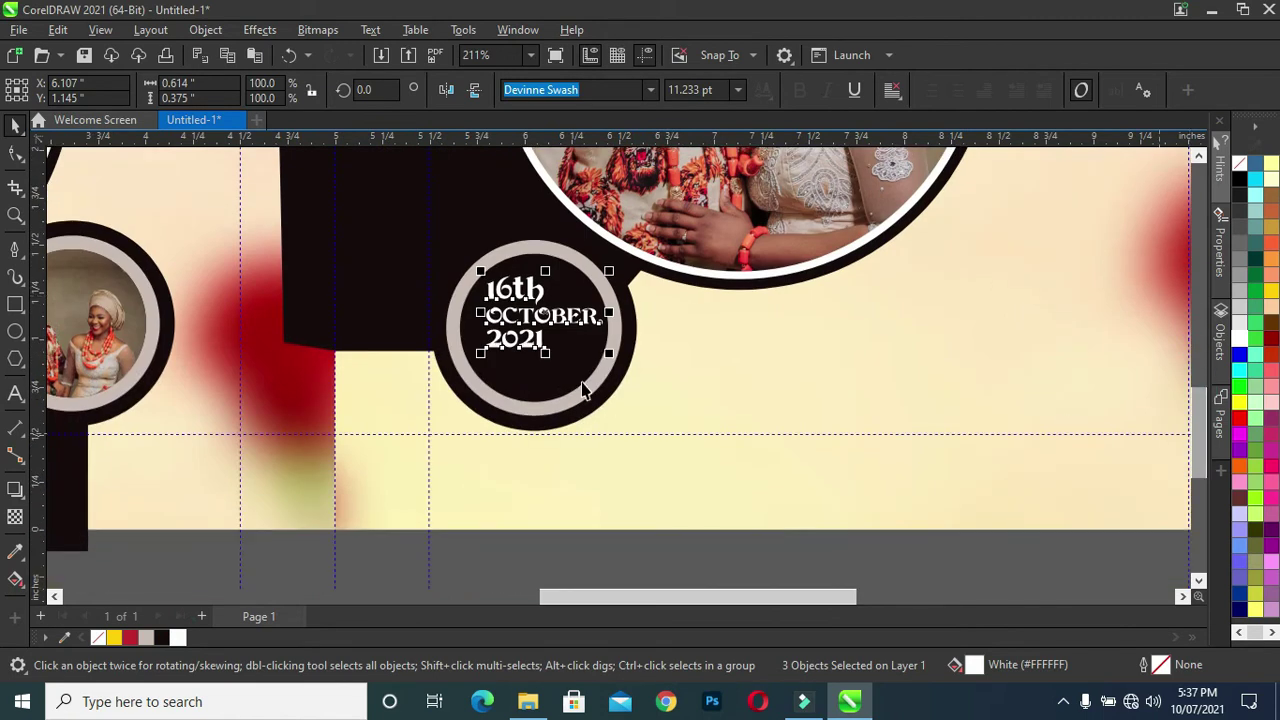
scroll(503, 317, up, 1)
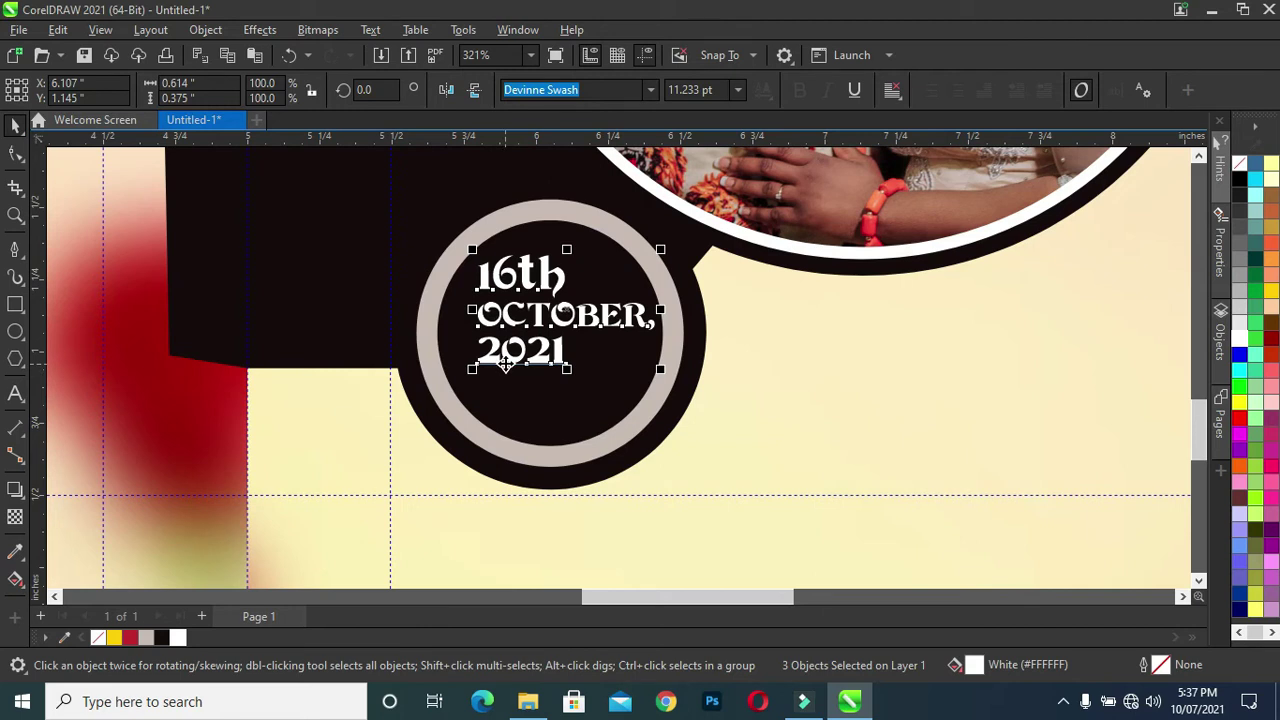
key(ctrl+e)
drag(520, 316, 553, 330)
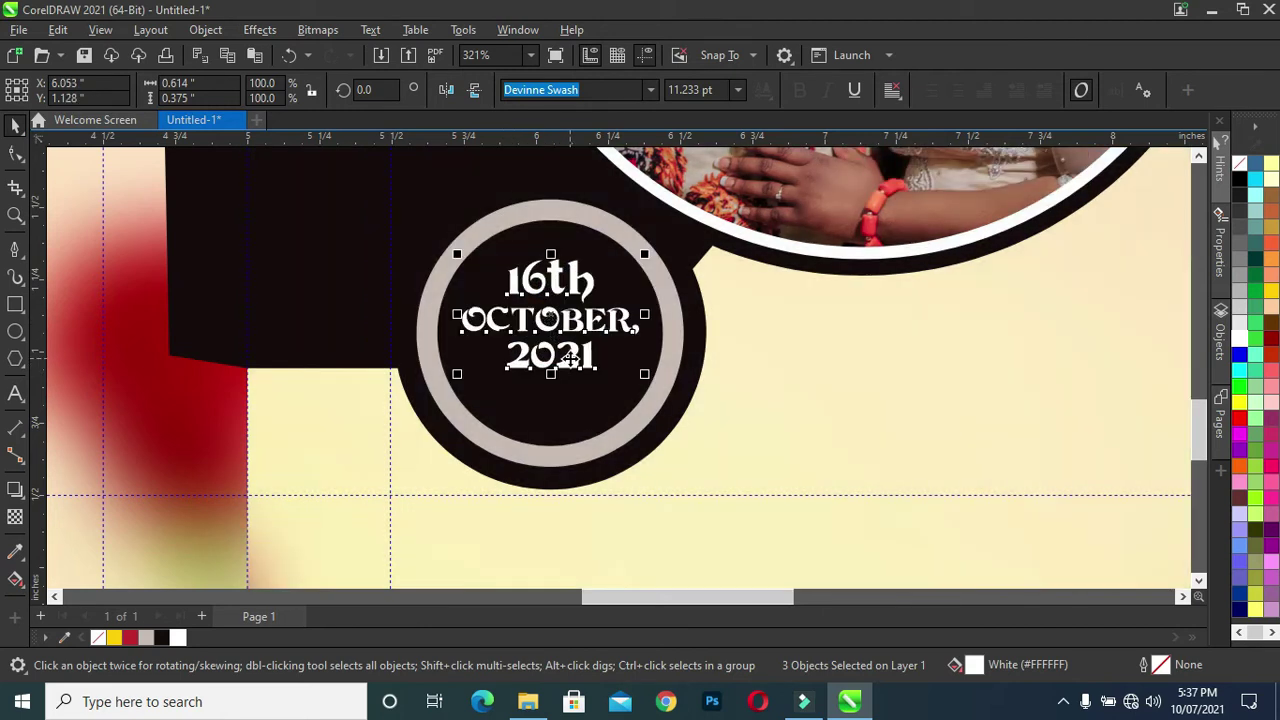
Enlarge the date, then enlarge 2021 and 16th individually and lower OCTOBER, slightly
drag(644, 374, 668, 410)
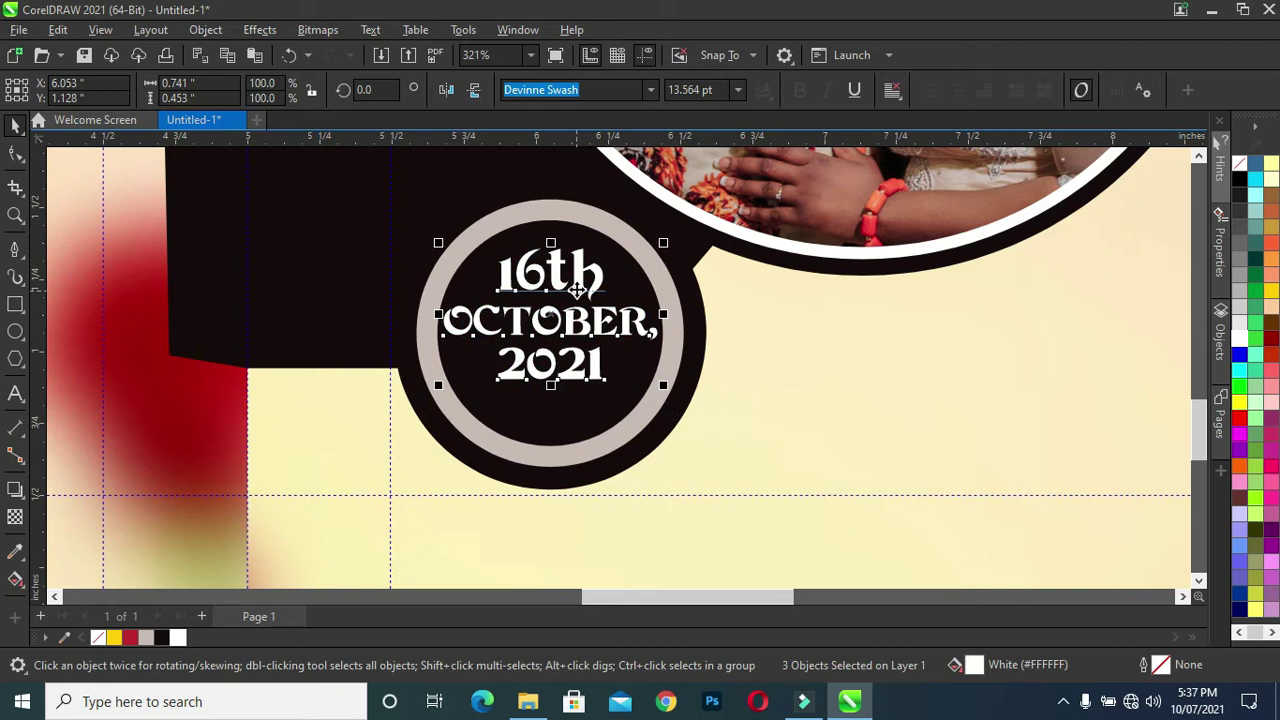
click(758, 373)
click(580, 371)
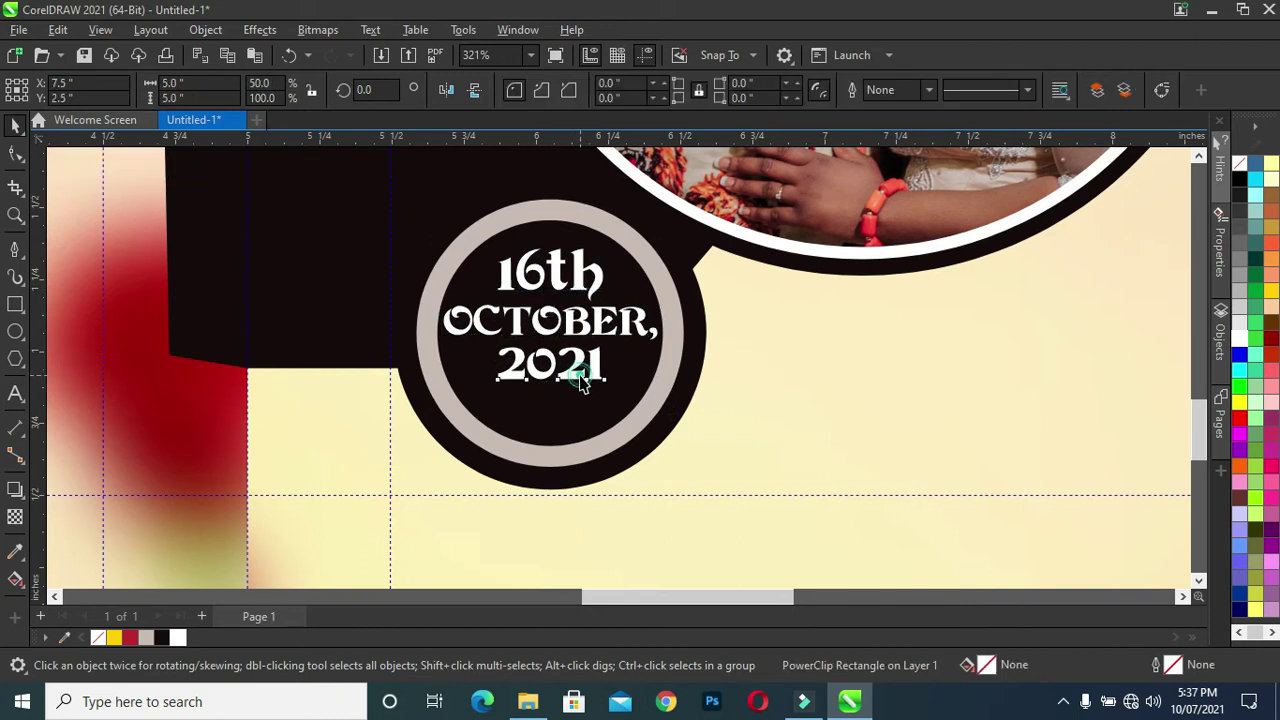
drag(606, 388, 632, 414)
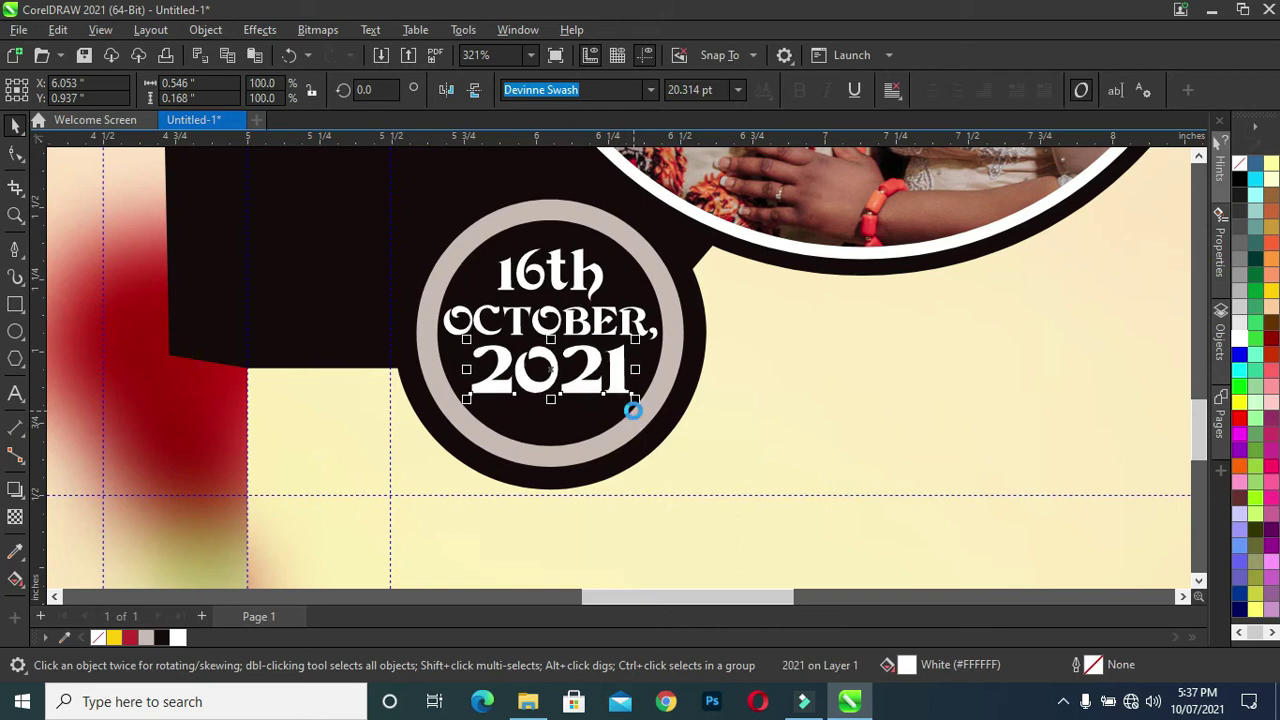
drag(597, 320, 597, 330)
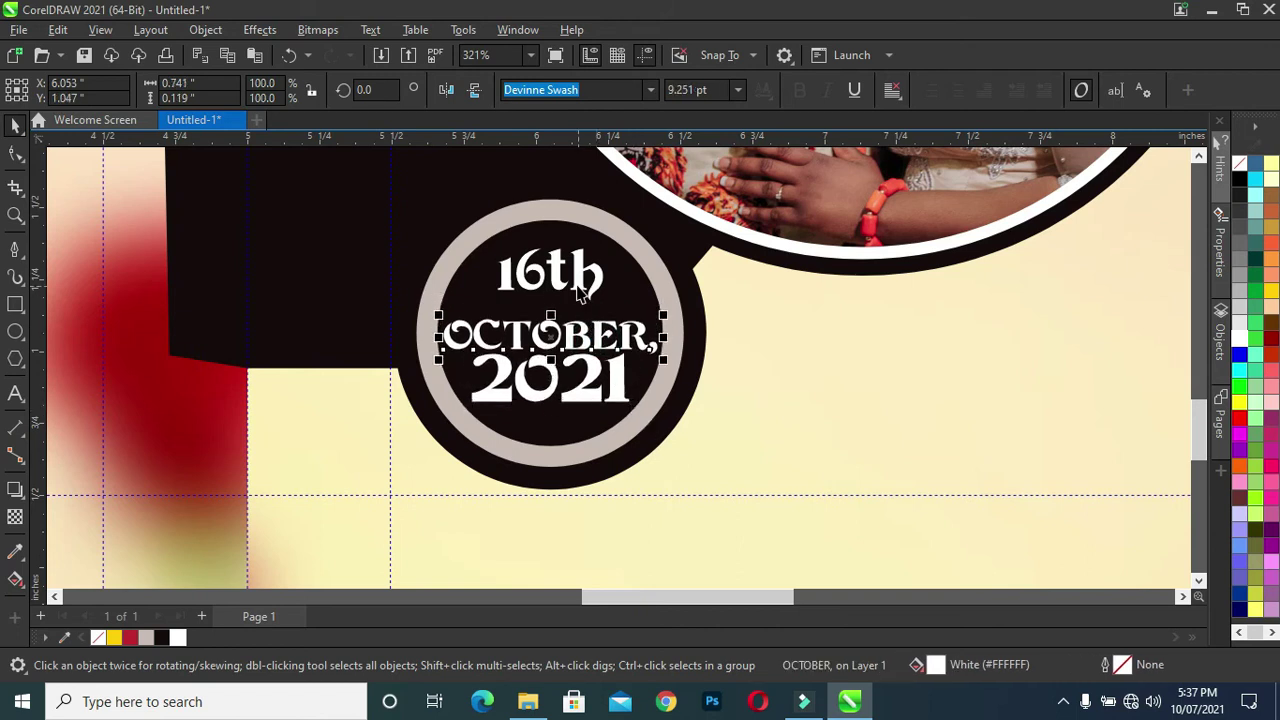
click(583, 290)
drag(608, 300, 645, 342)
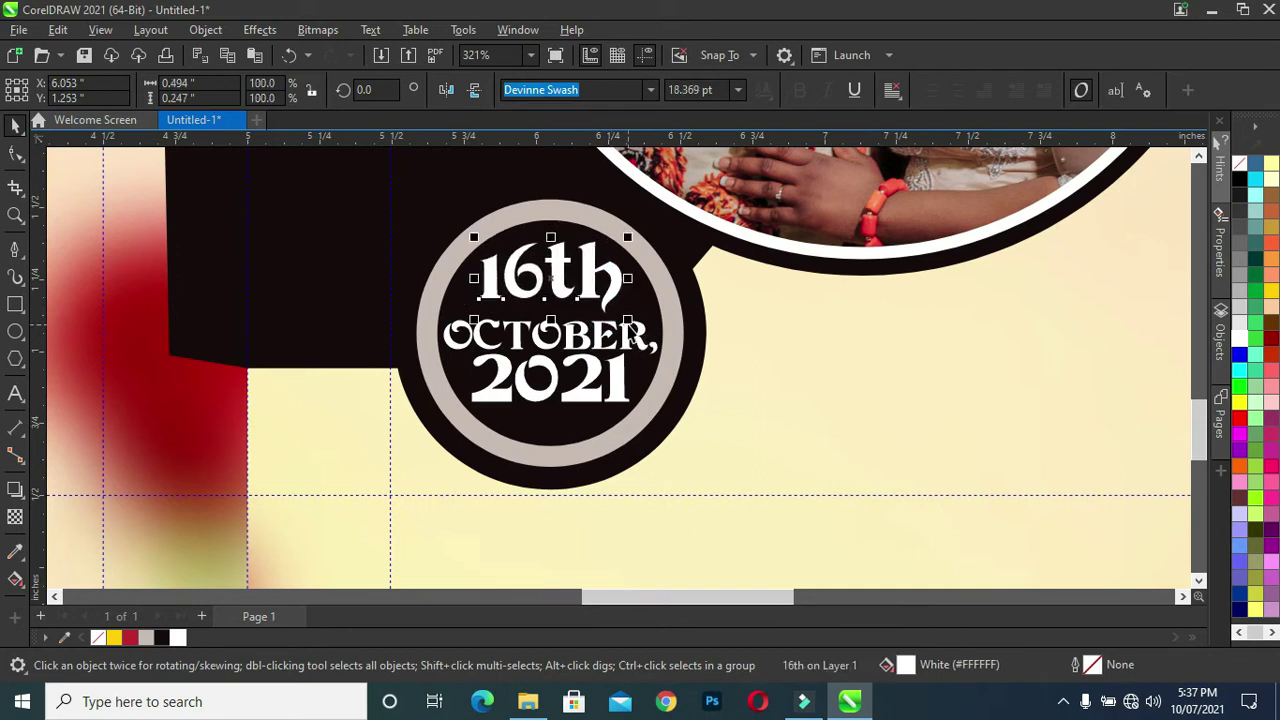
scroll(700, 330, down, 1)
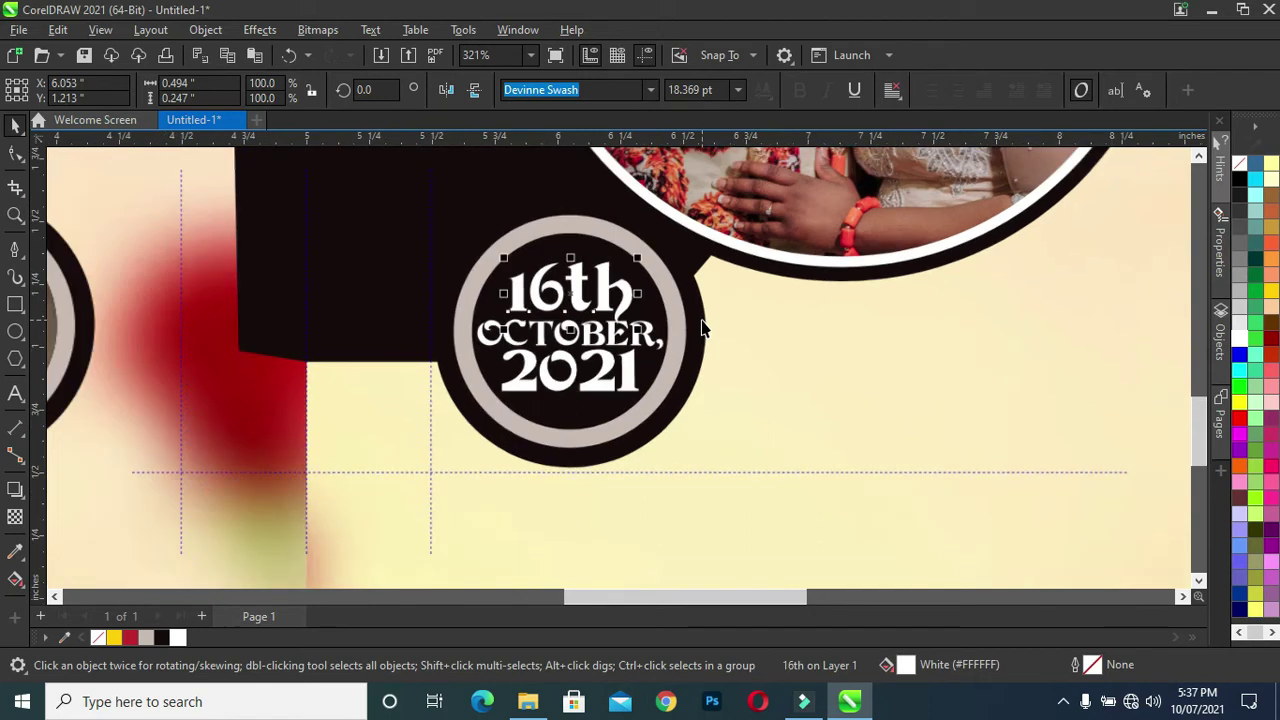
scroll(700, 330, down, 1)
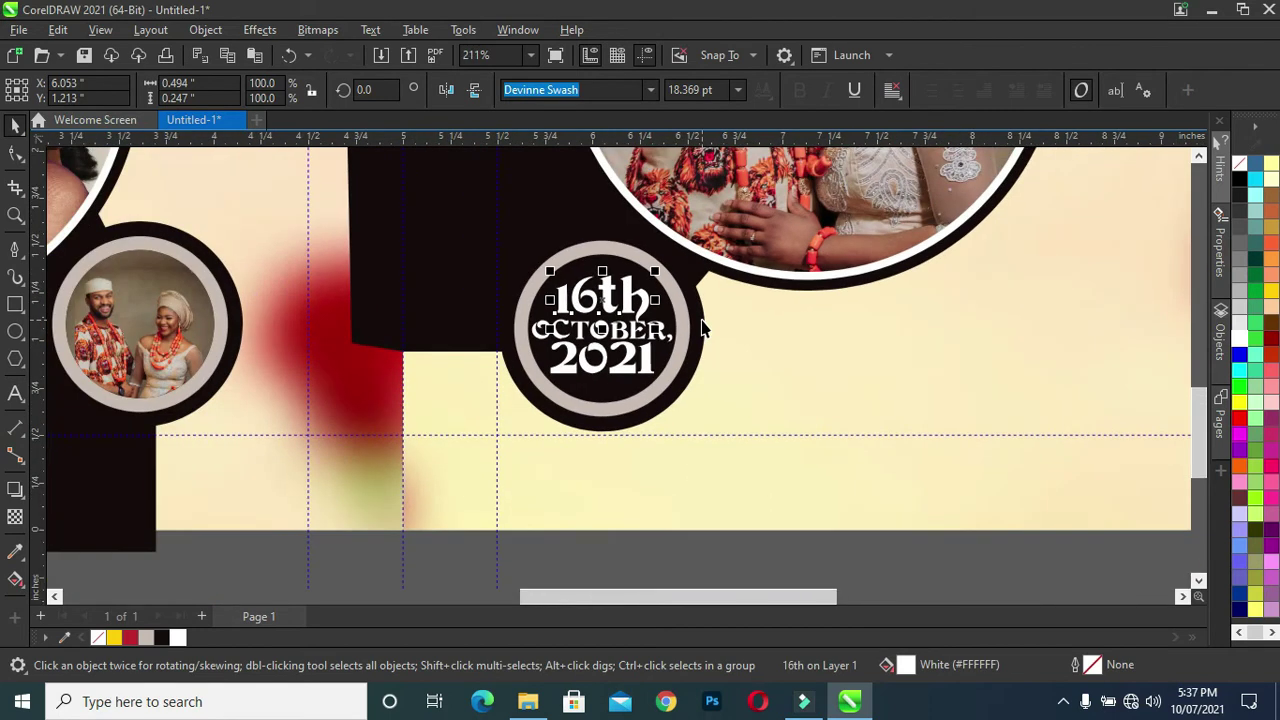
scroll(703, 330, down, 2)
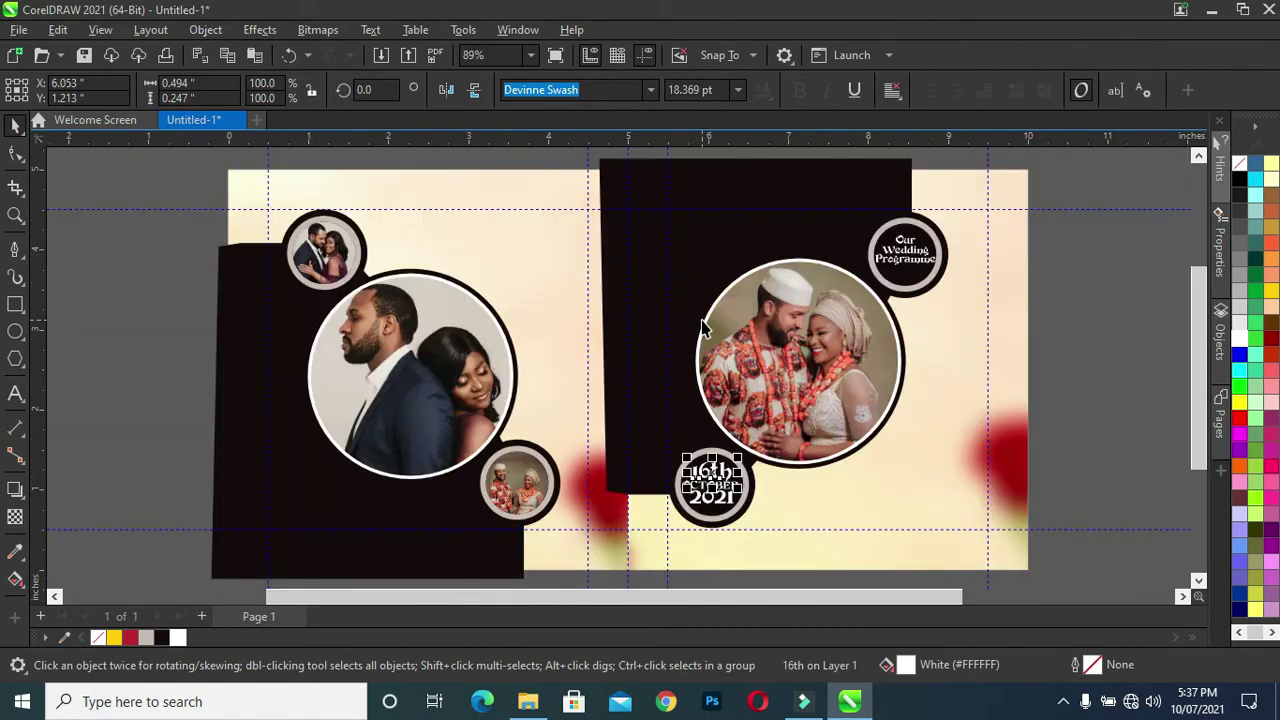
click(1095, 397)
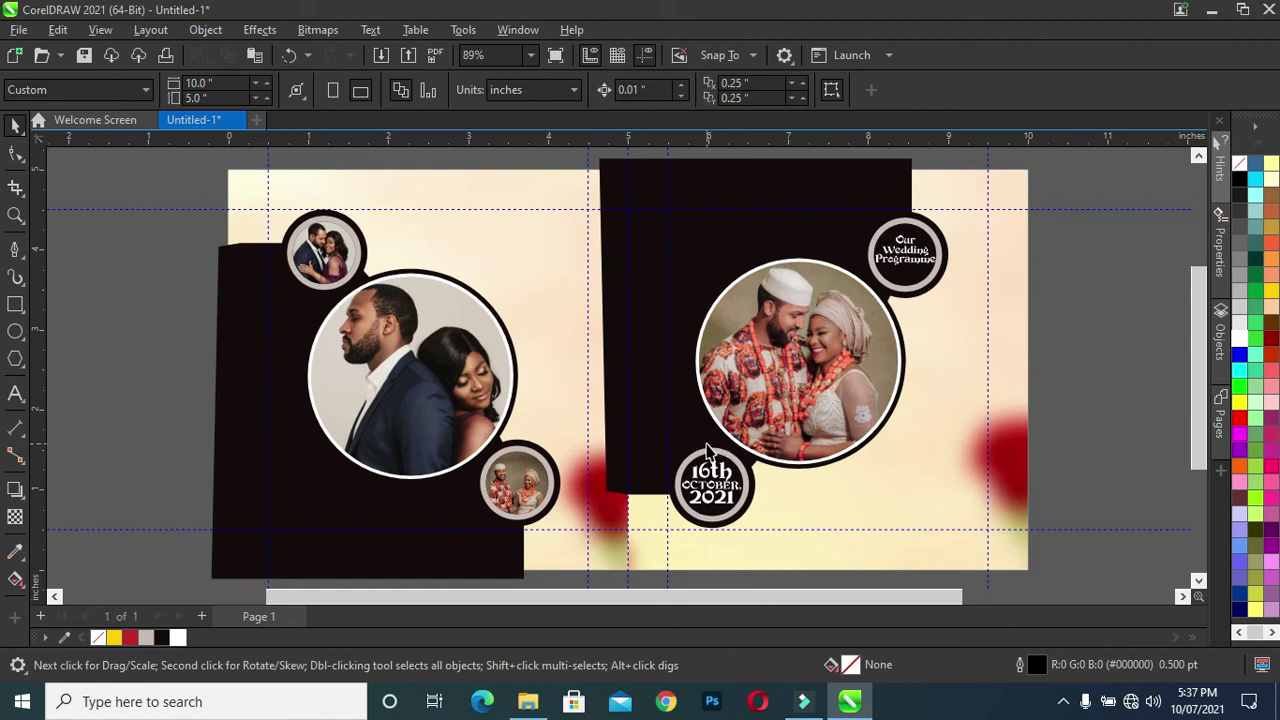
scroll(708, 450, up, 2)
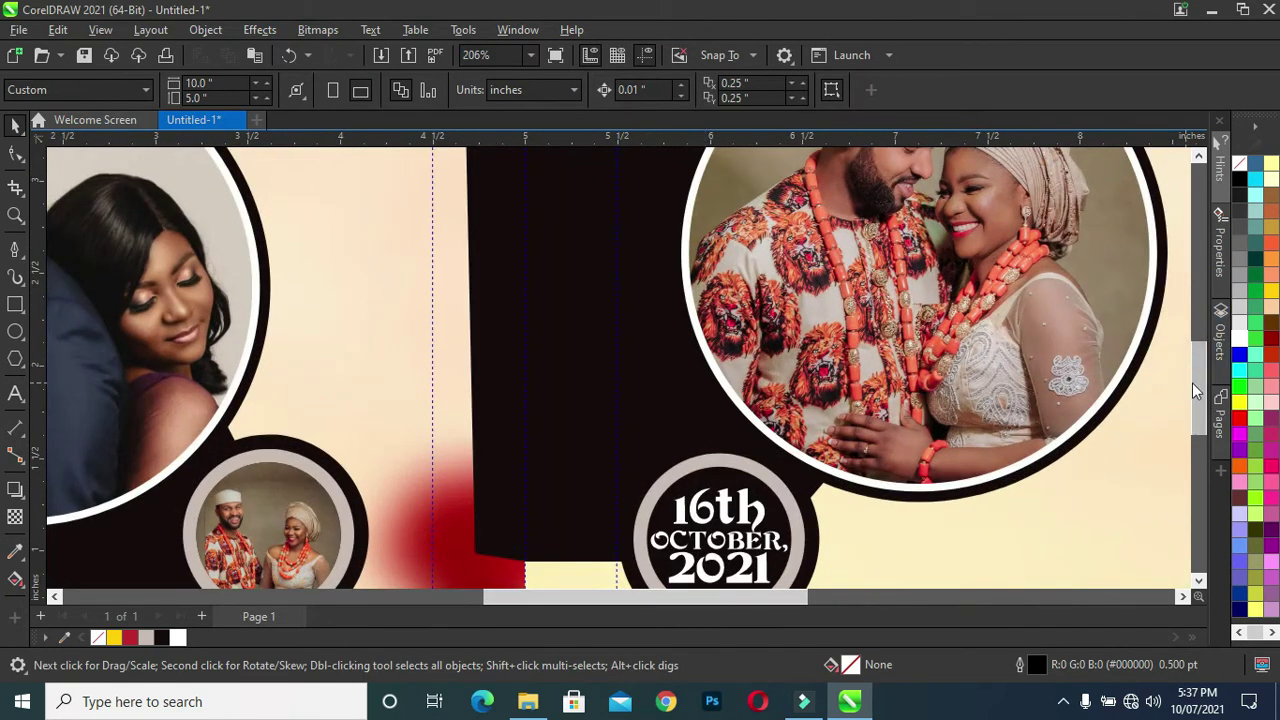
scroll(1190, 392, down, 3)
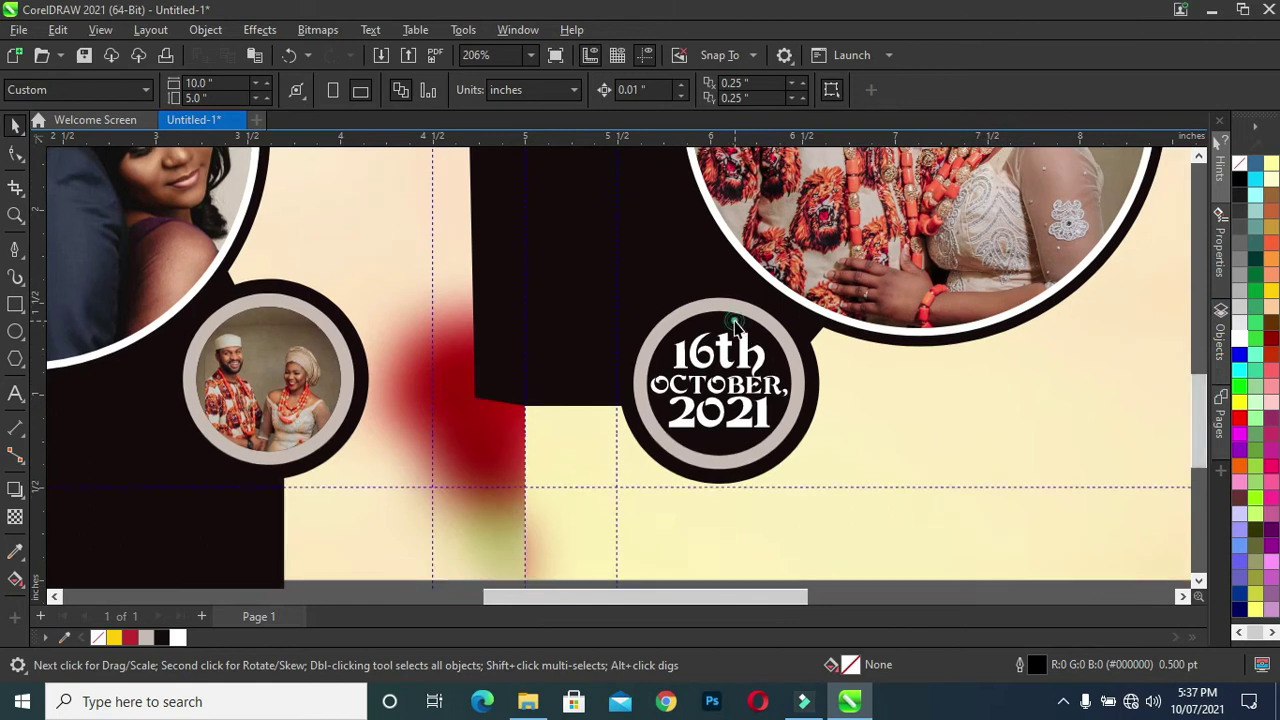
Apply a fountain fill to the date disc with a dark grey (#454444) node colour
click(735, 328)
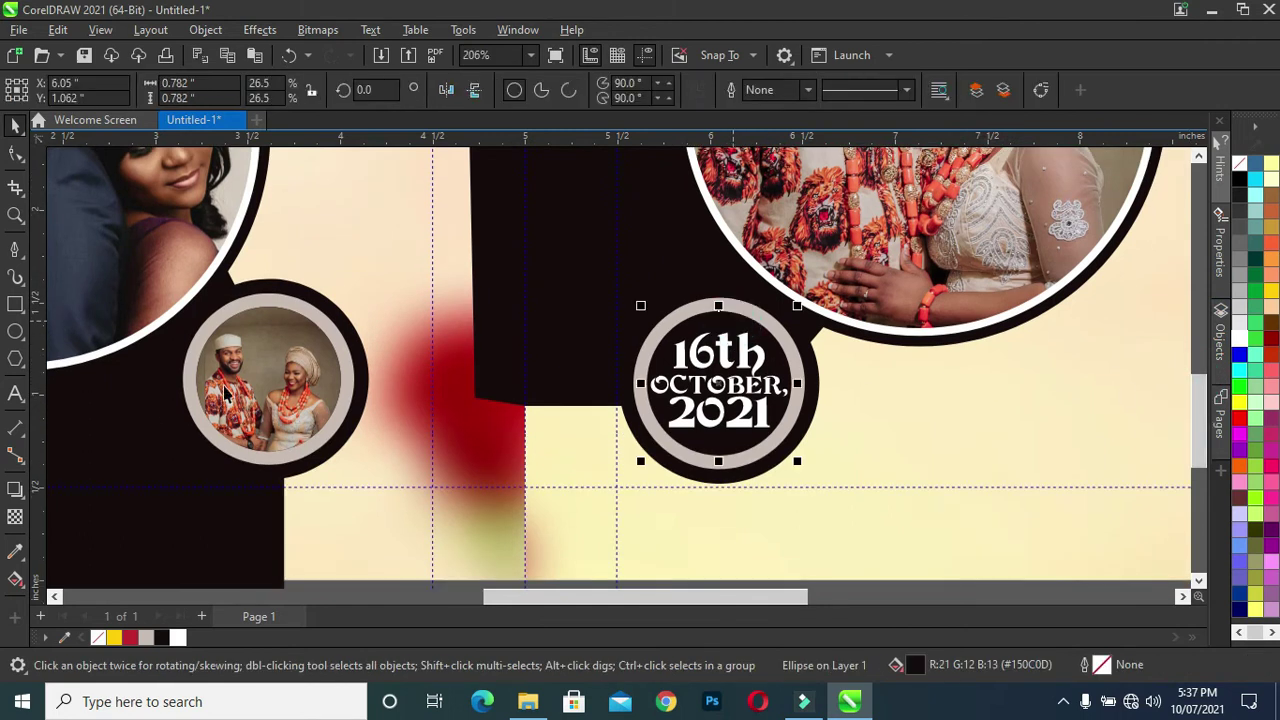
click(15, 579)
drag(704, 315, 778, 408)
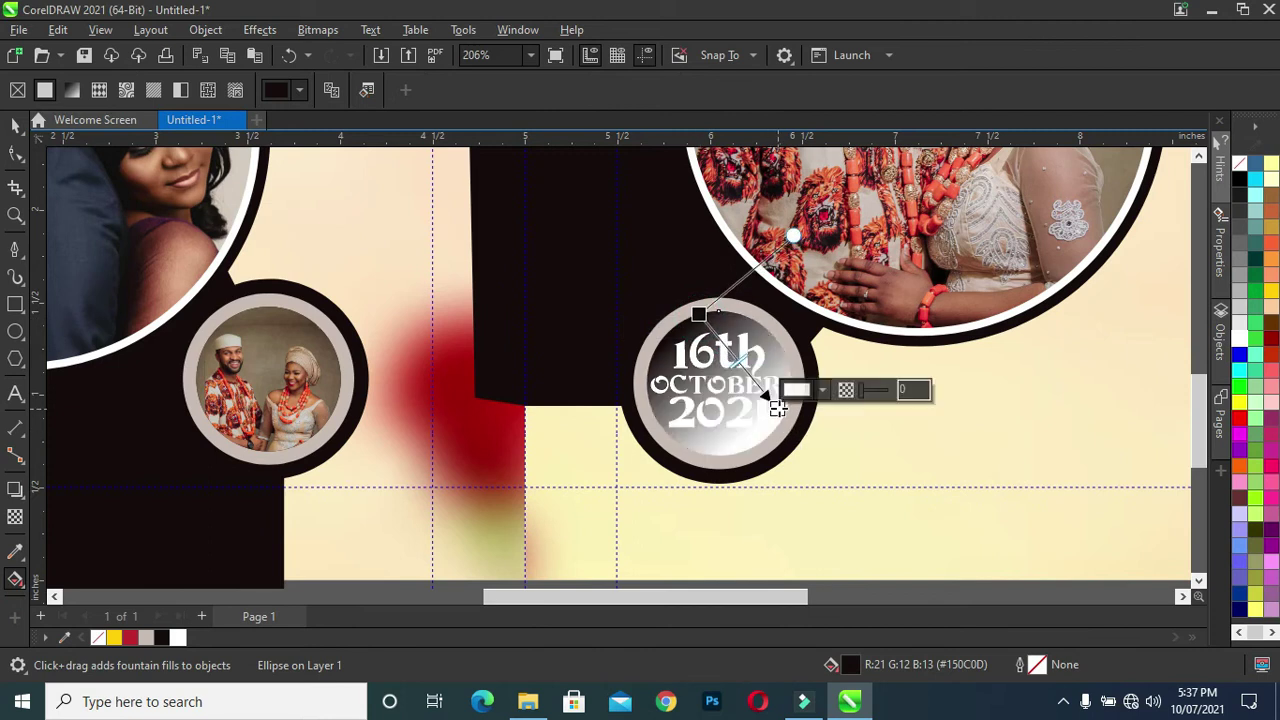
click(826, 390)
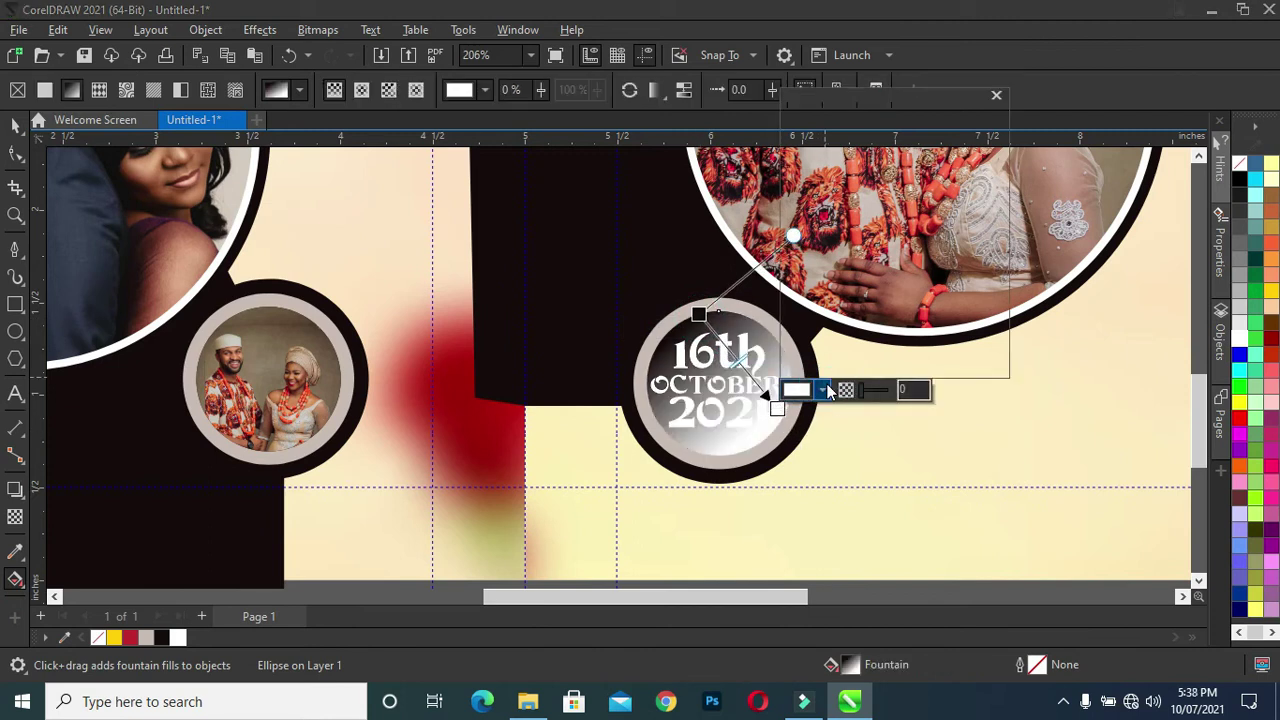
click(795, 250)
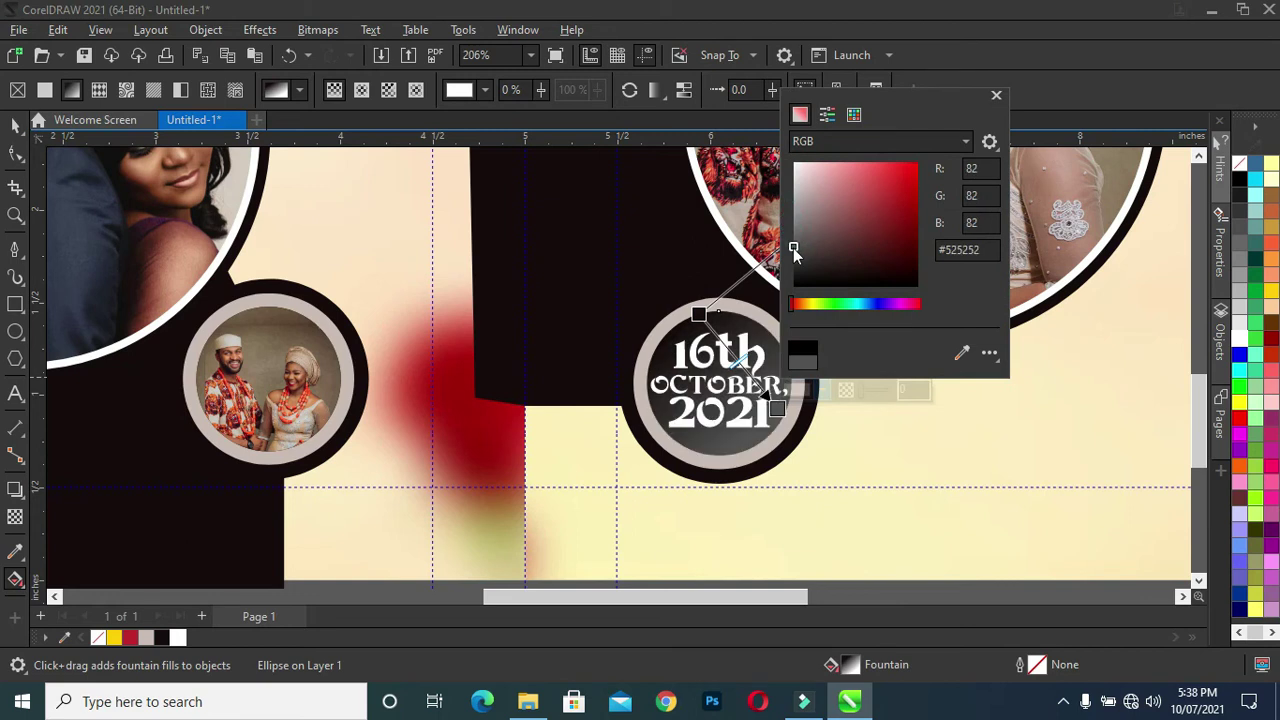
drag(796, 253, 797, 258)
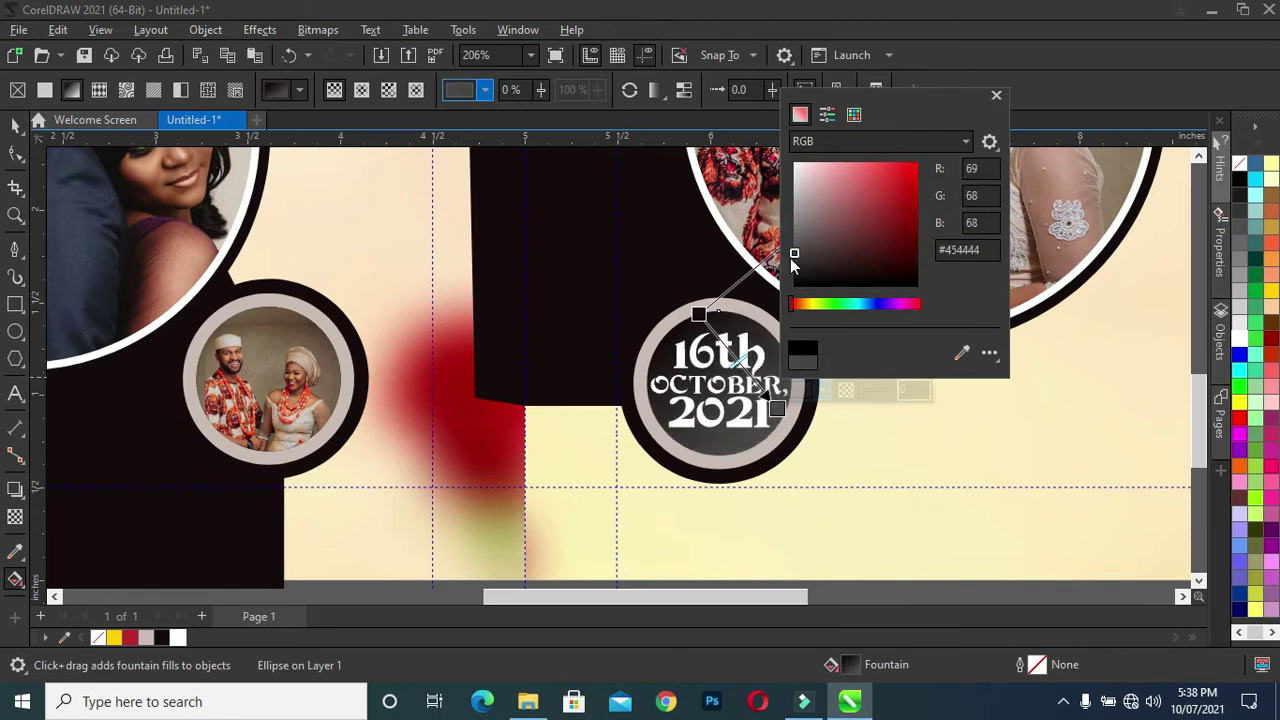
Reposition the gradient's start and end nodes across the date disc
drag(700, 316, 677, 323)
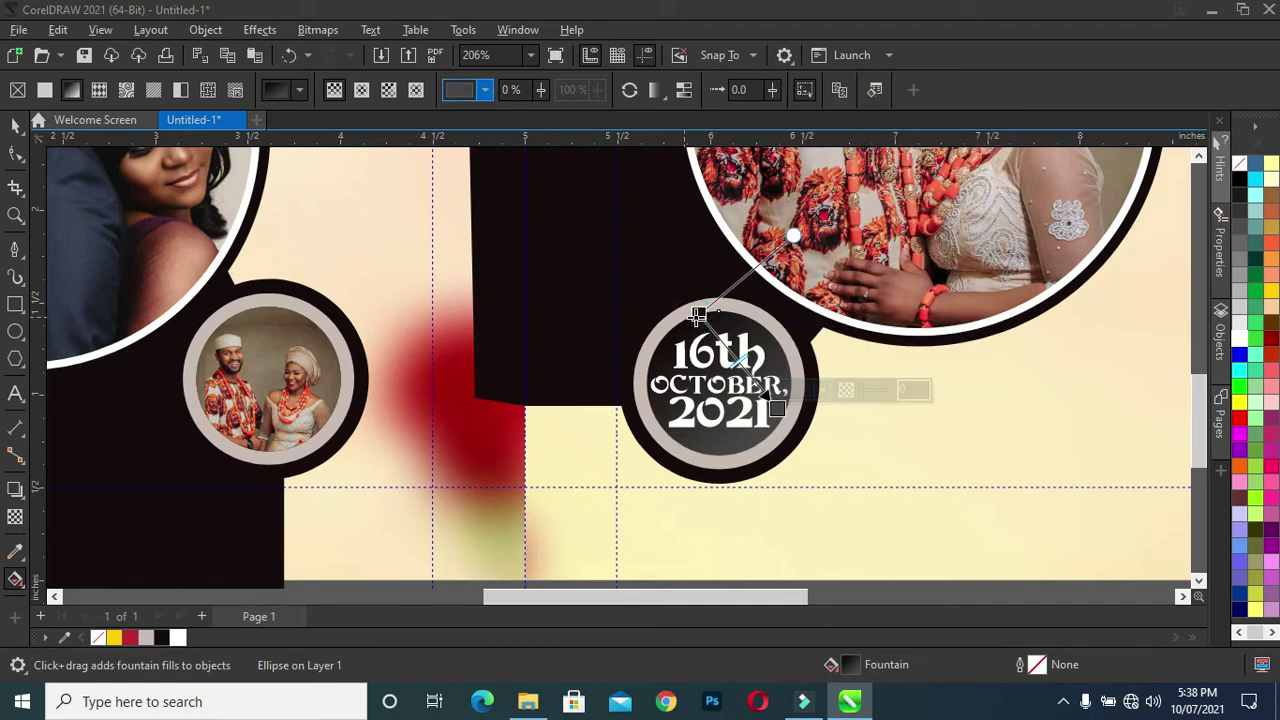
click(677, 323)
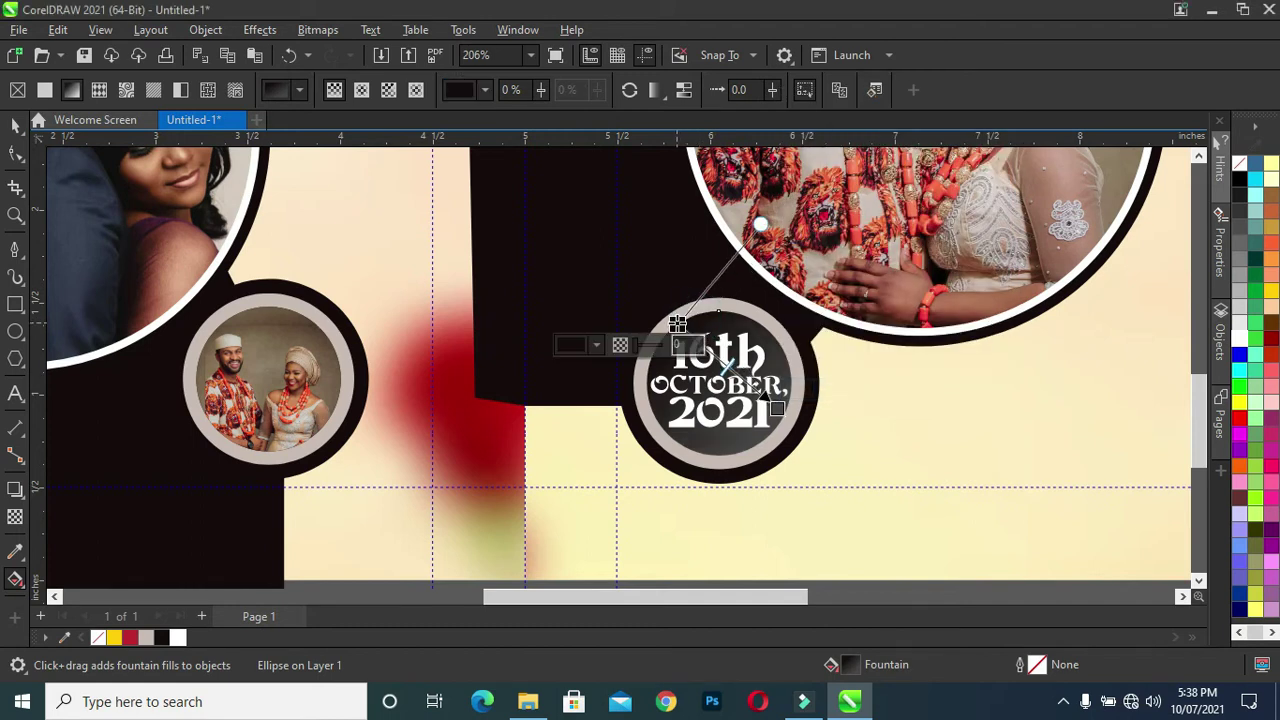
drag(777, 408, 757, 425)
click(757, 425)
drag(680, 326, 691, 350)
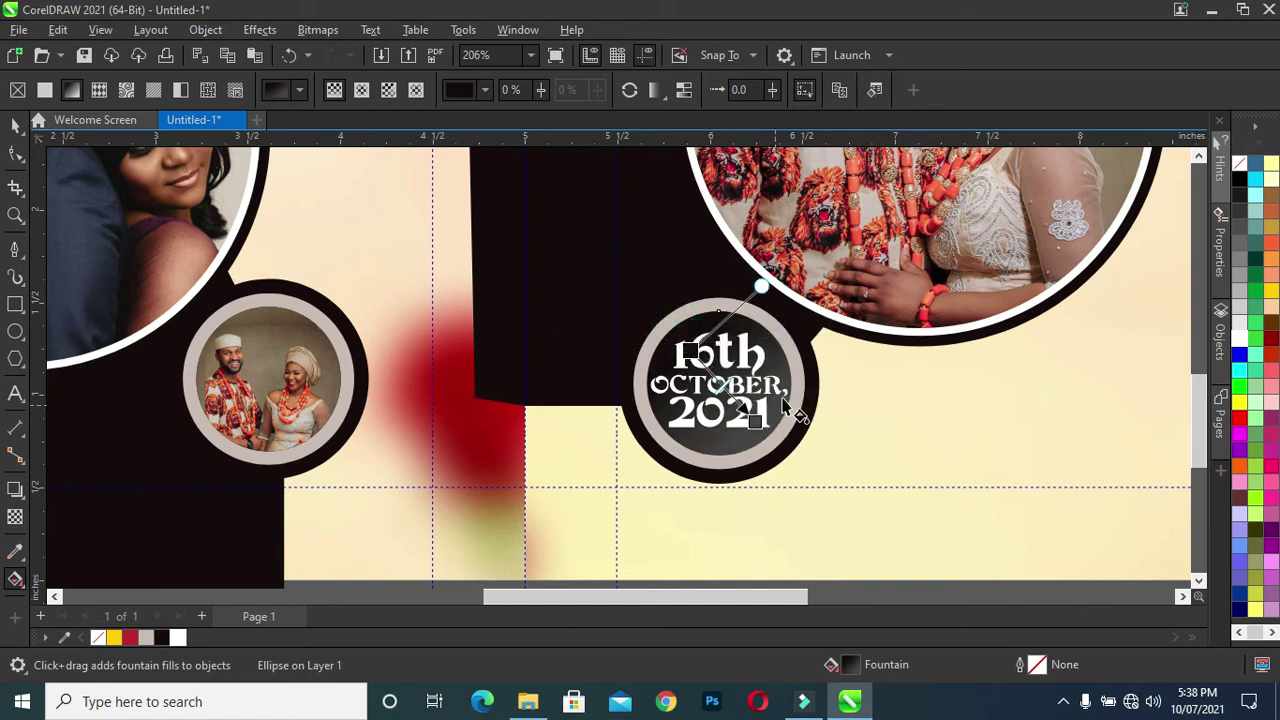
key(space)
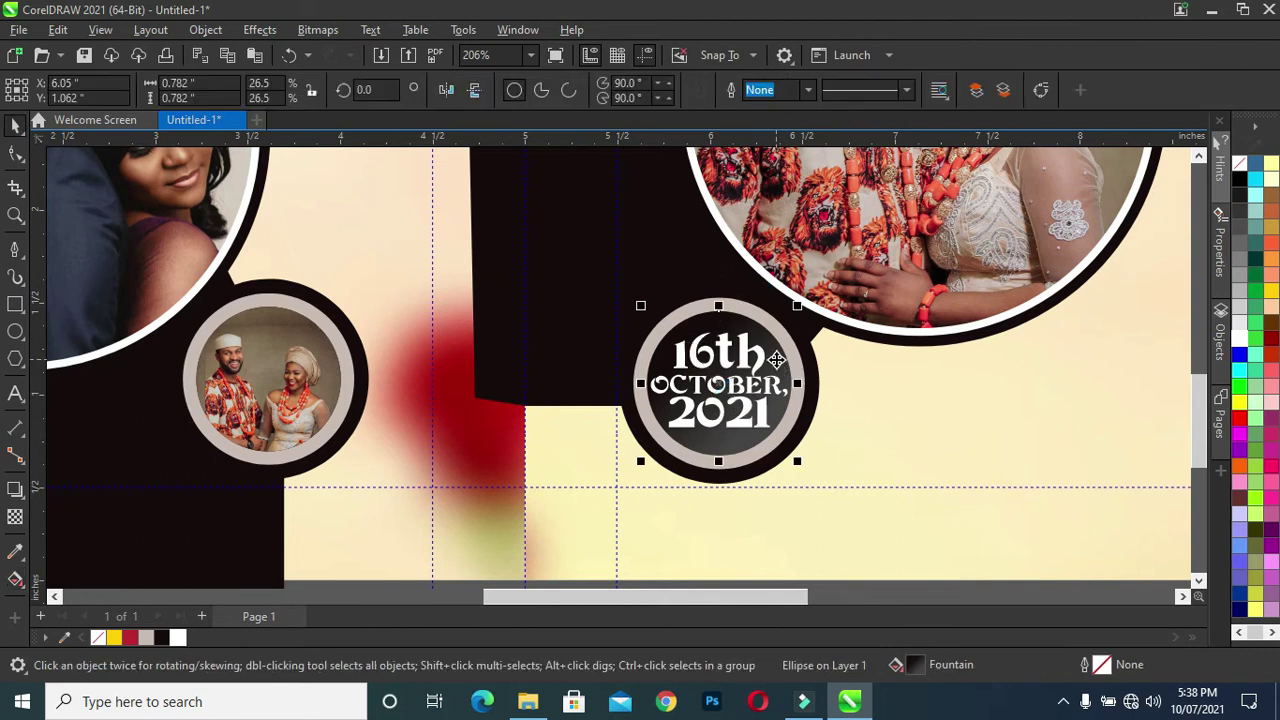
scroll(785, 372, down, 3)
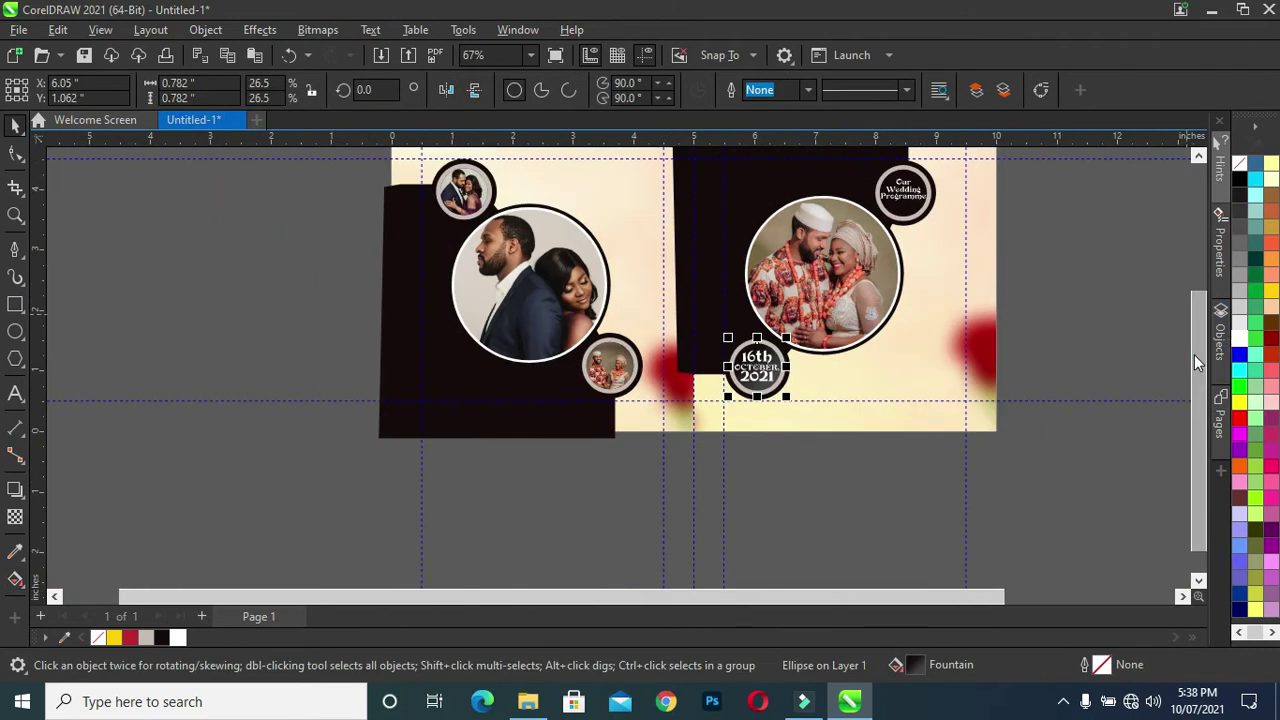
scroll(1197, 331, up, 3)
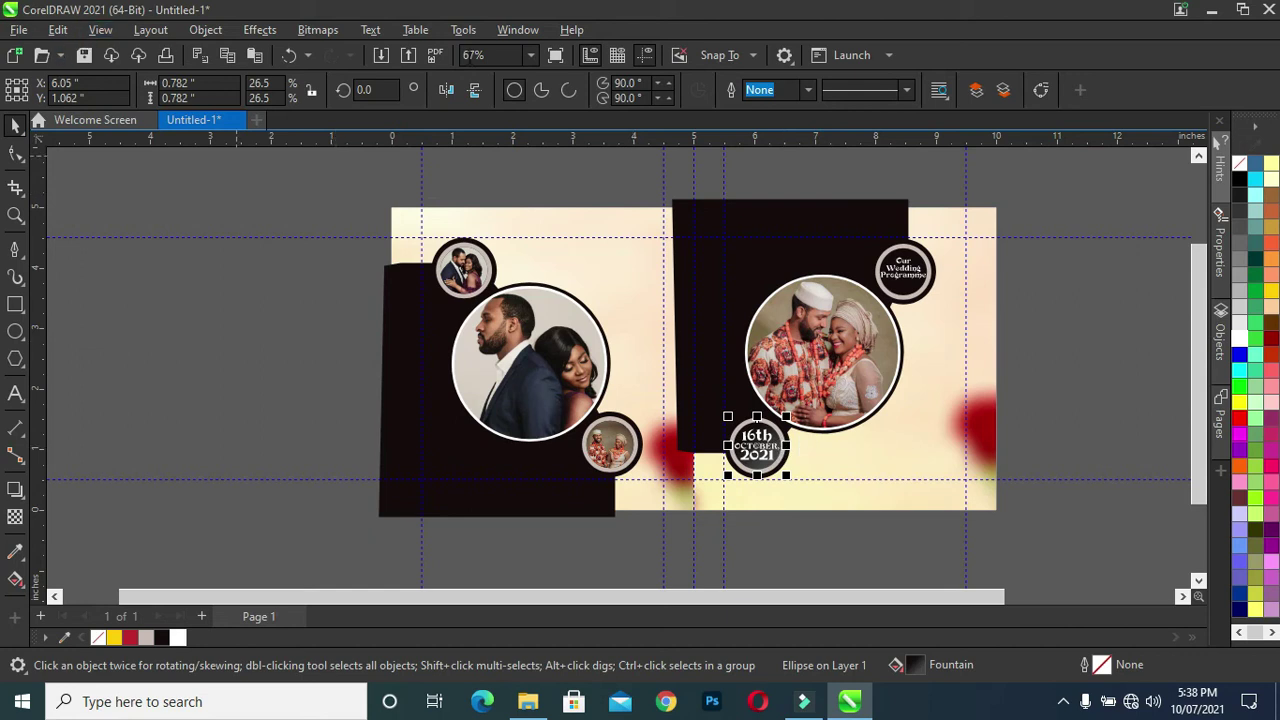
Copy only the fill from the date circle onto the Our Wedding Programme circle
click(913, 288)
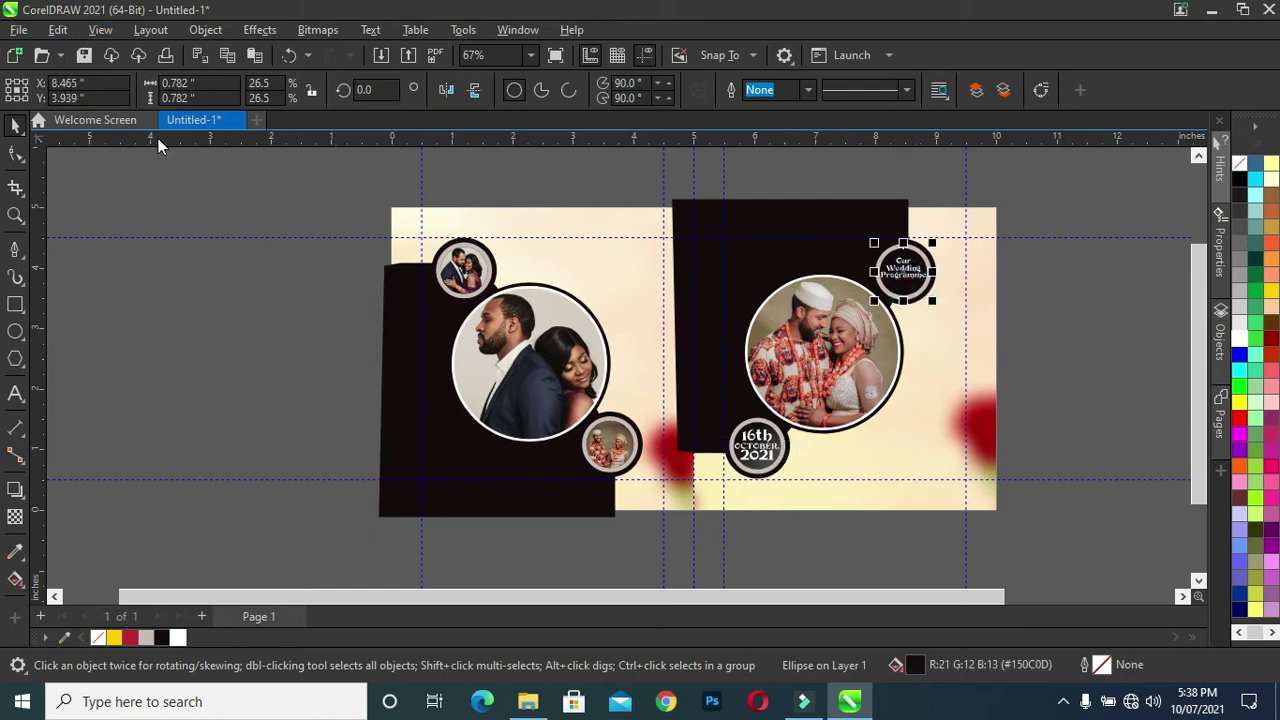
click(60, 29)
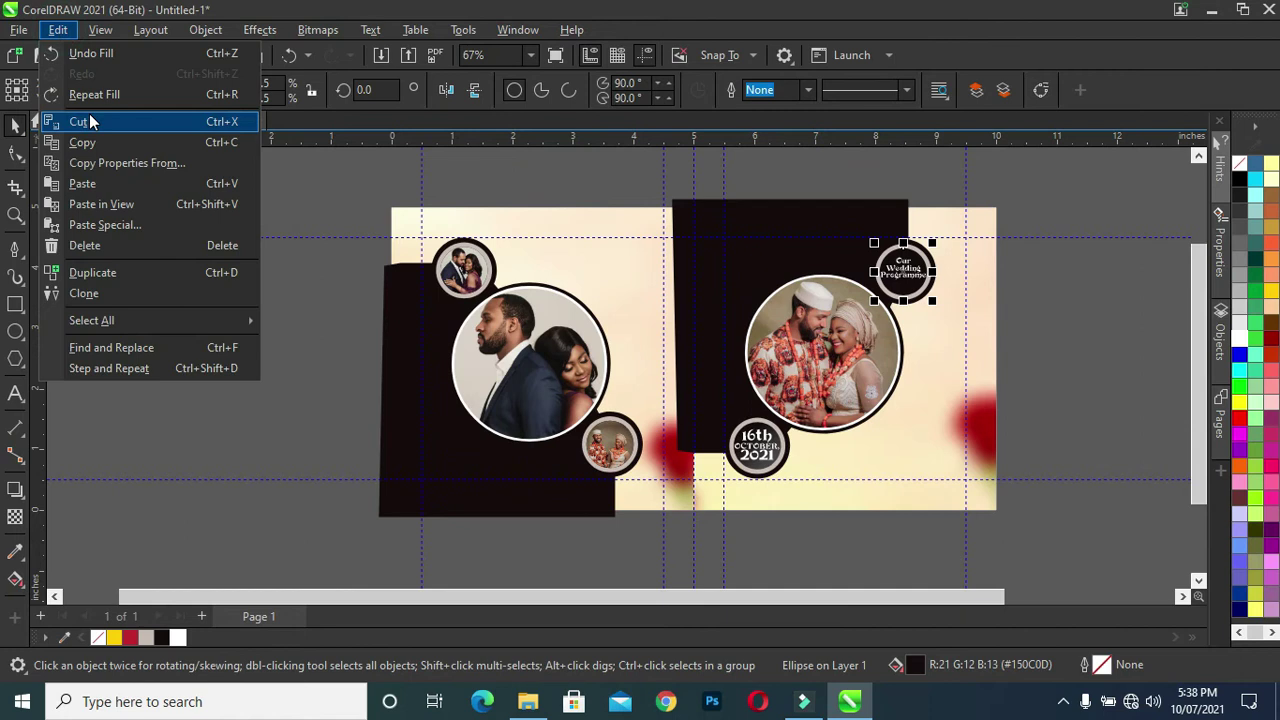
click(118, 163)
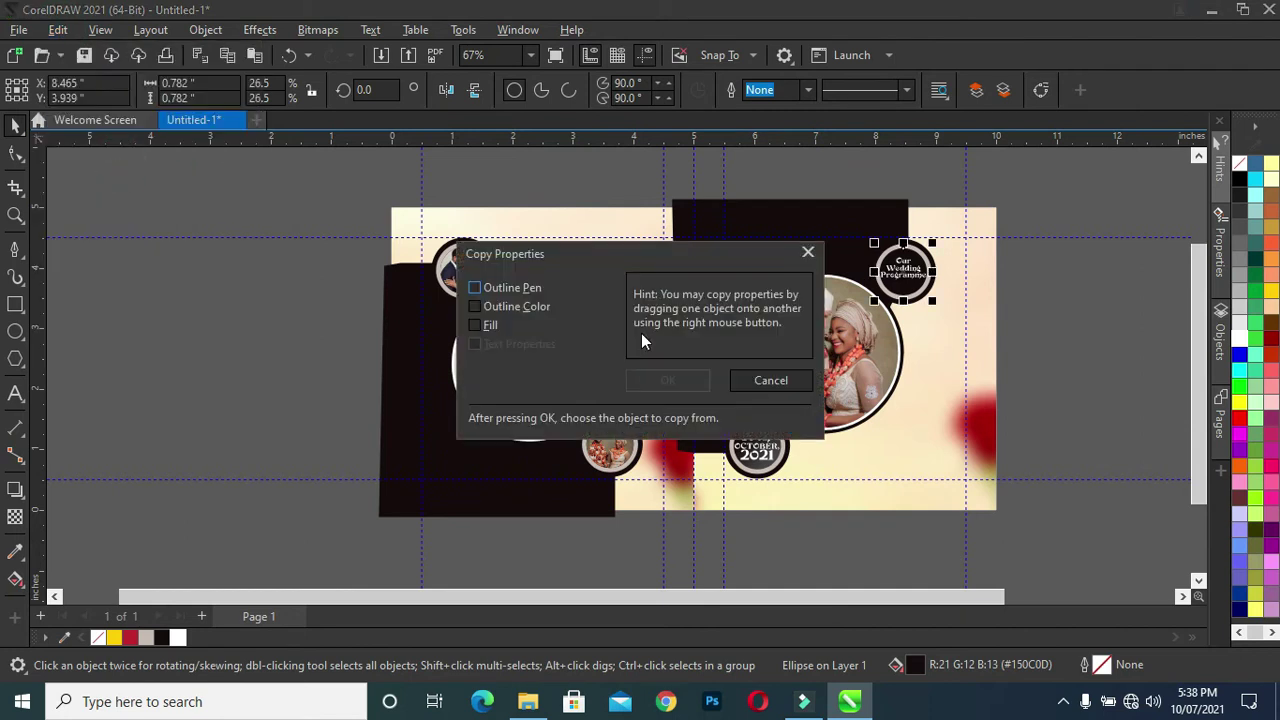
click(475, 325)
click(668, 380)
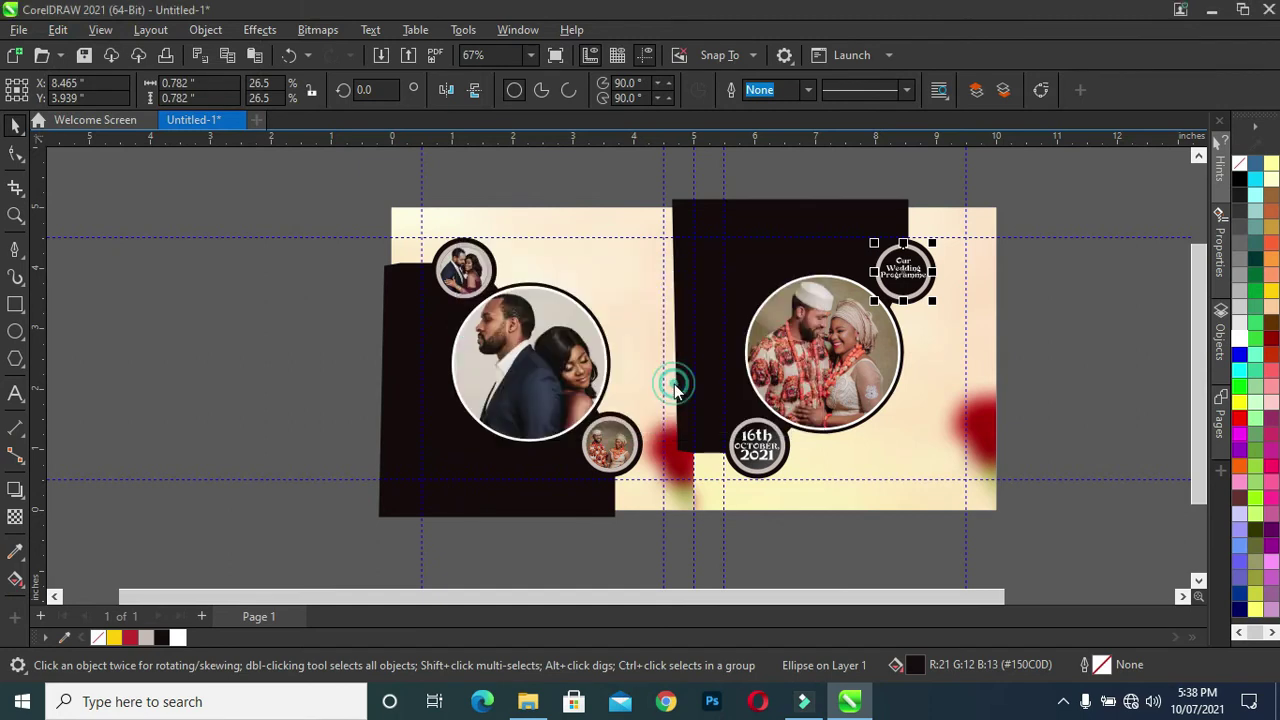
click(757, 462)
scroll(939, 342, up, 2)
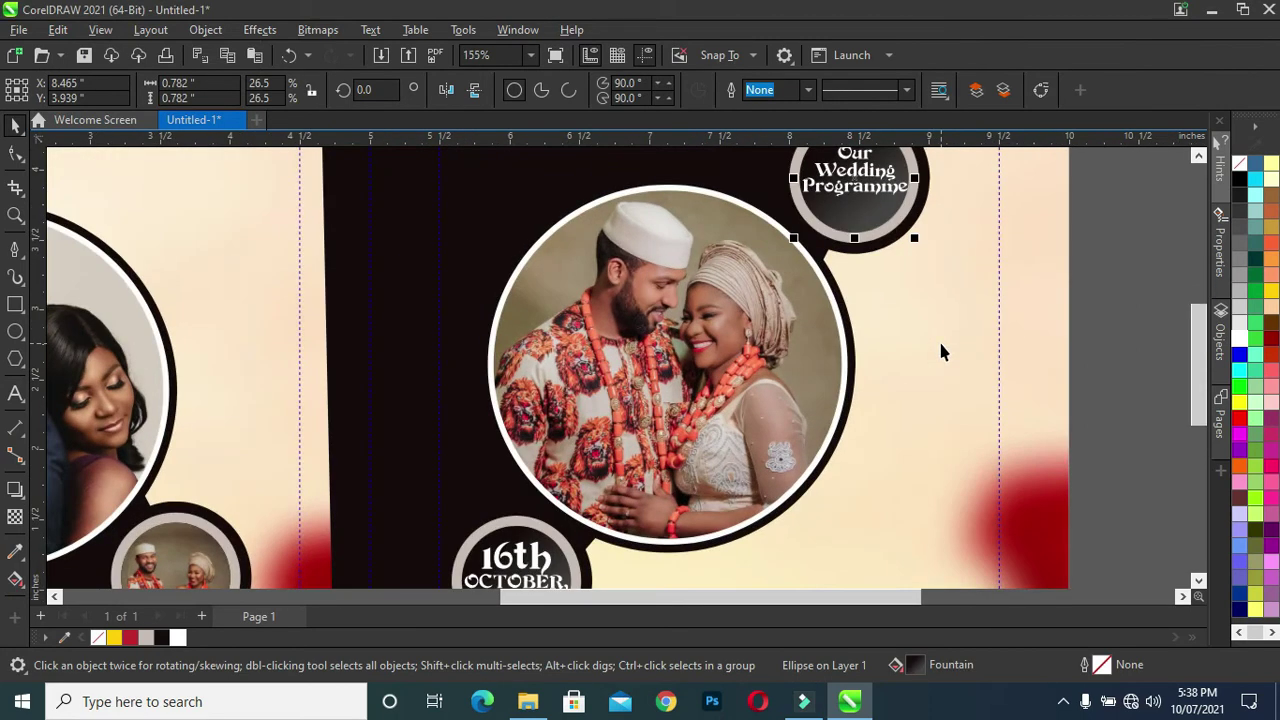
Copy the title circle's fill onto the right page's dark background panel
click(474, 223)
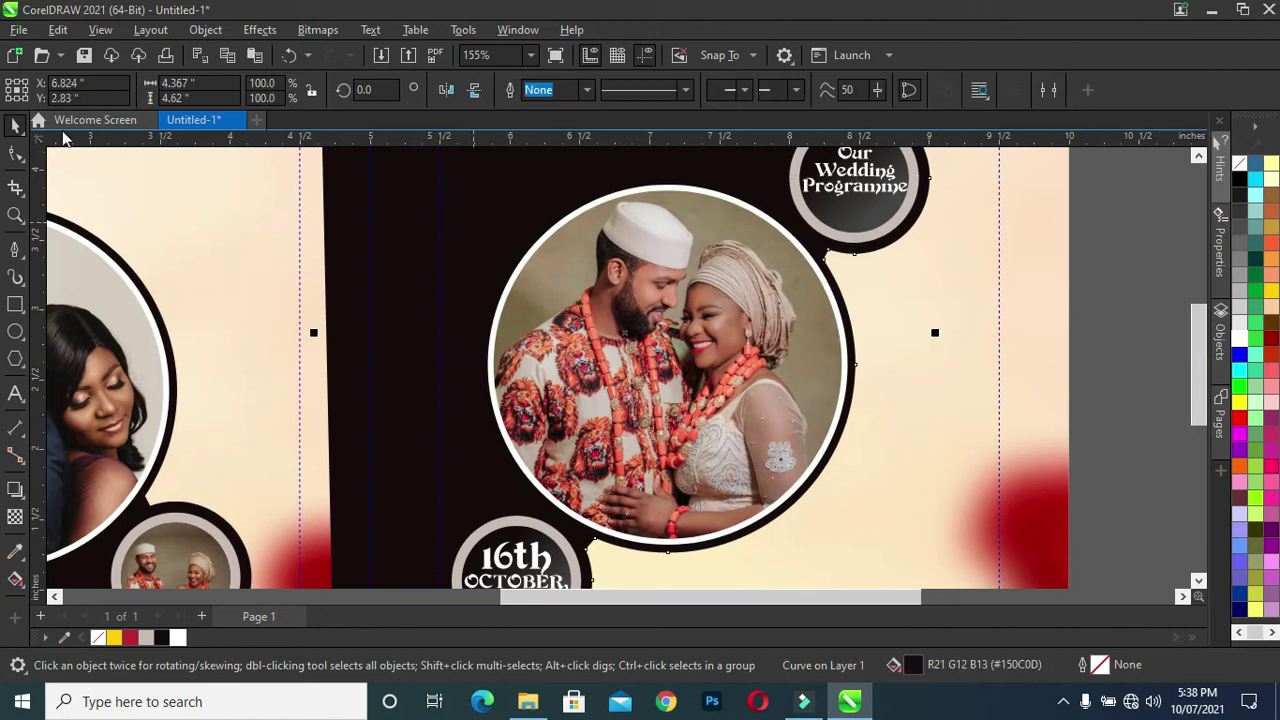
click(60, 30)
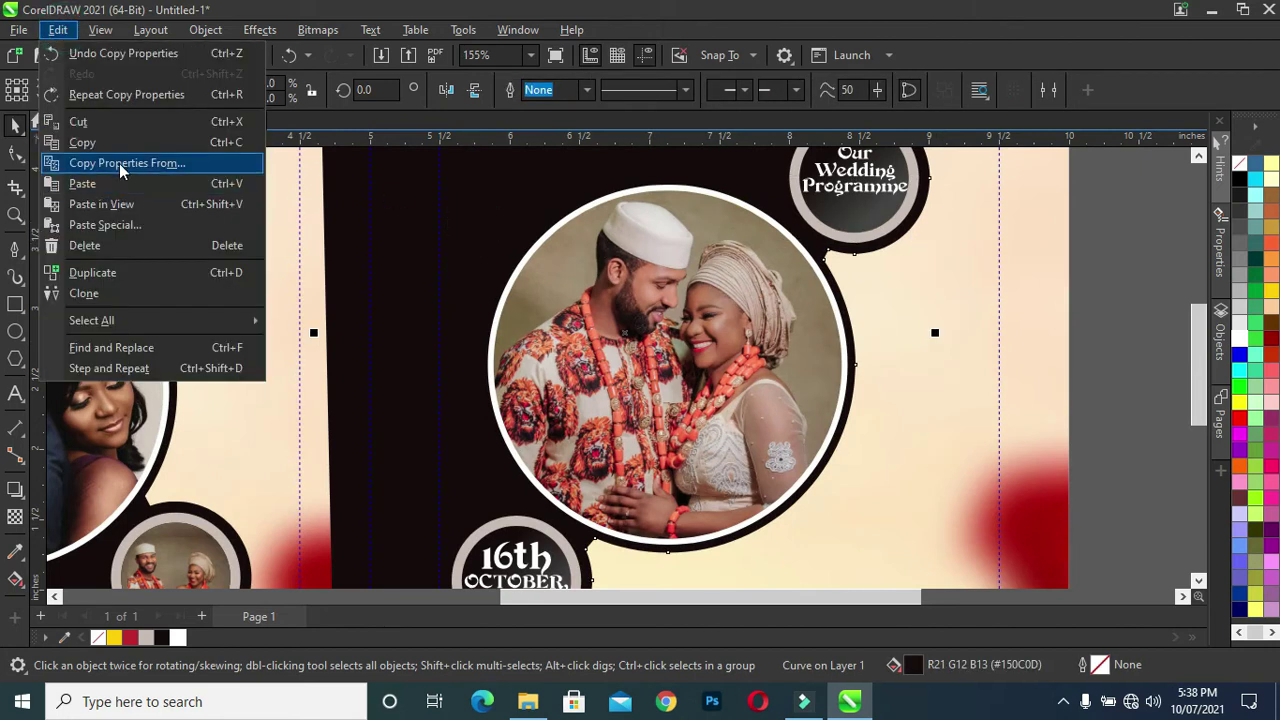
click(118, 163)
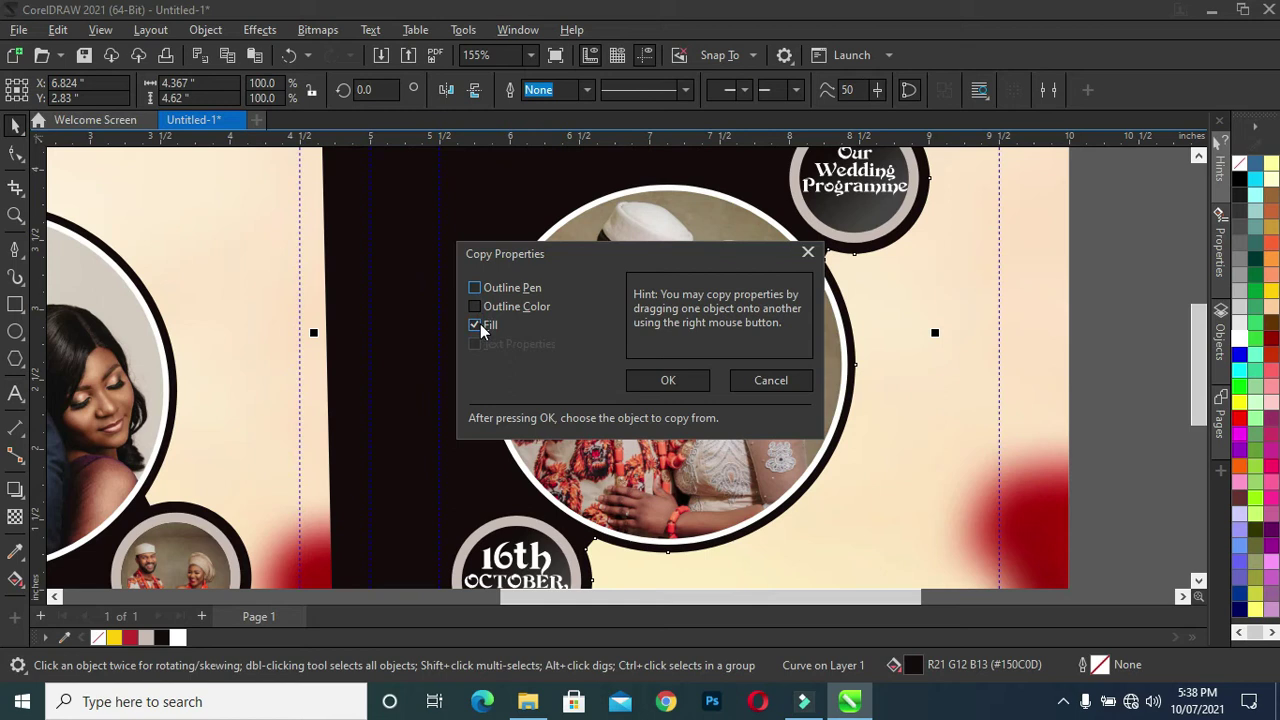
click(688, 383)
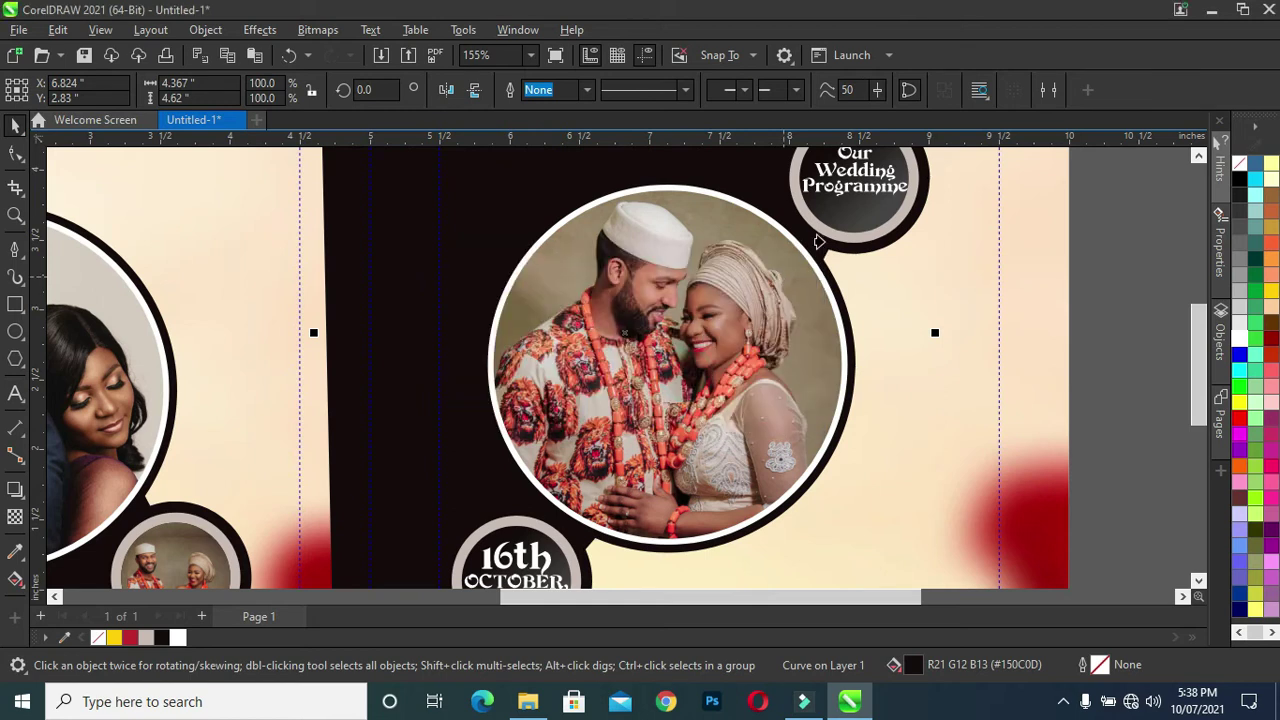
click(835, 220)
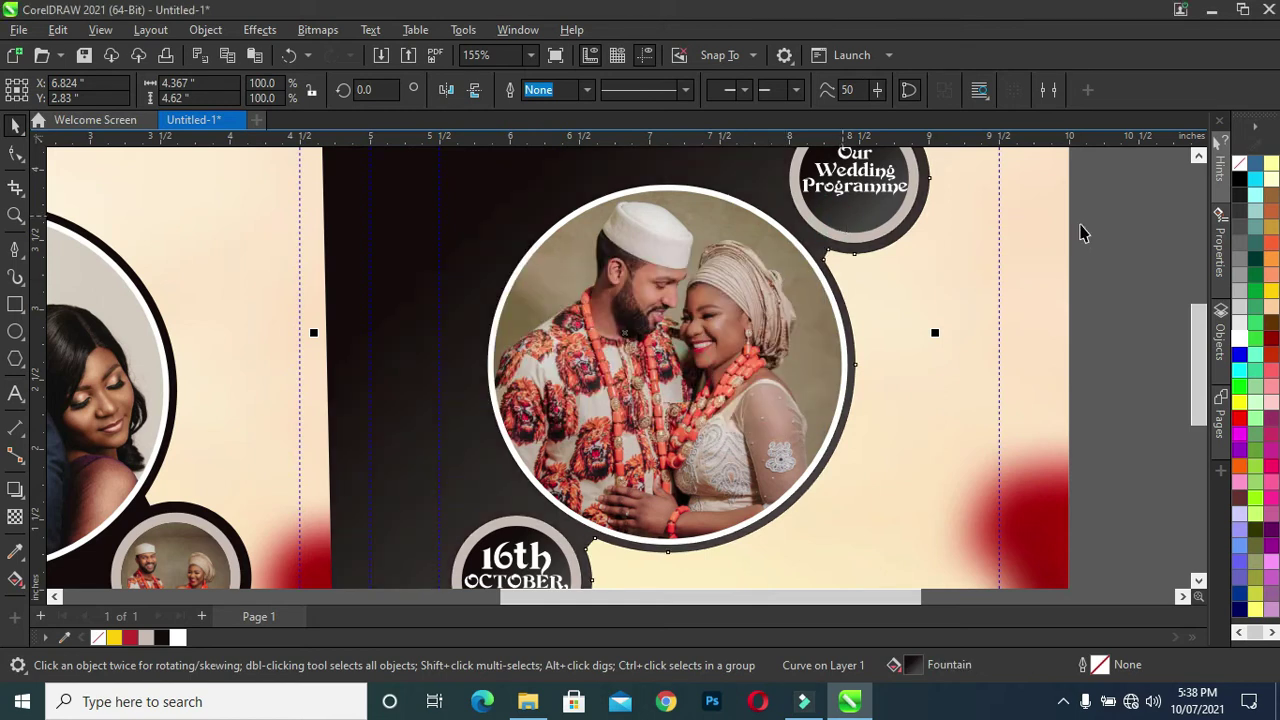
scroll(1097, 321, down, 1)
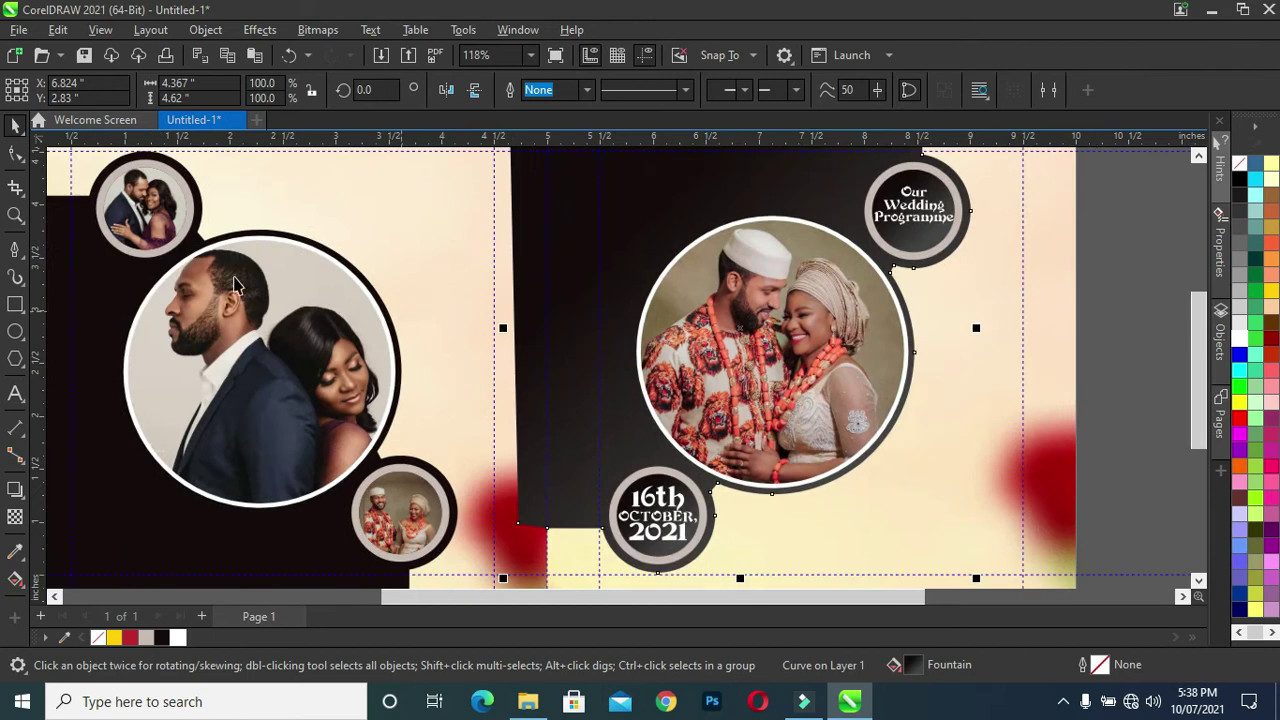
Redraw the panel's gradient as a shorter diagonal running up-left
click(14, 580)
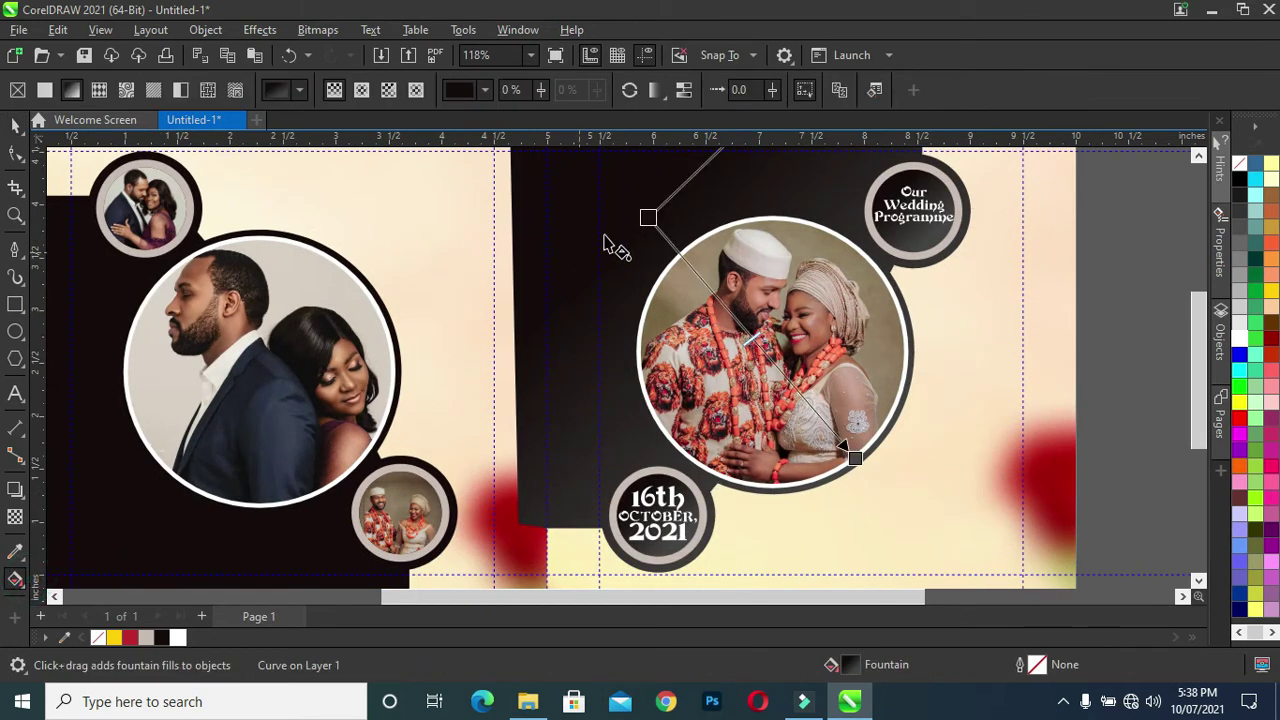
drag(608, 172, 836, 370)
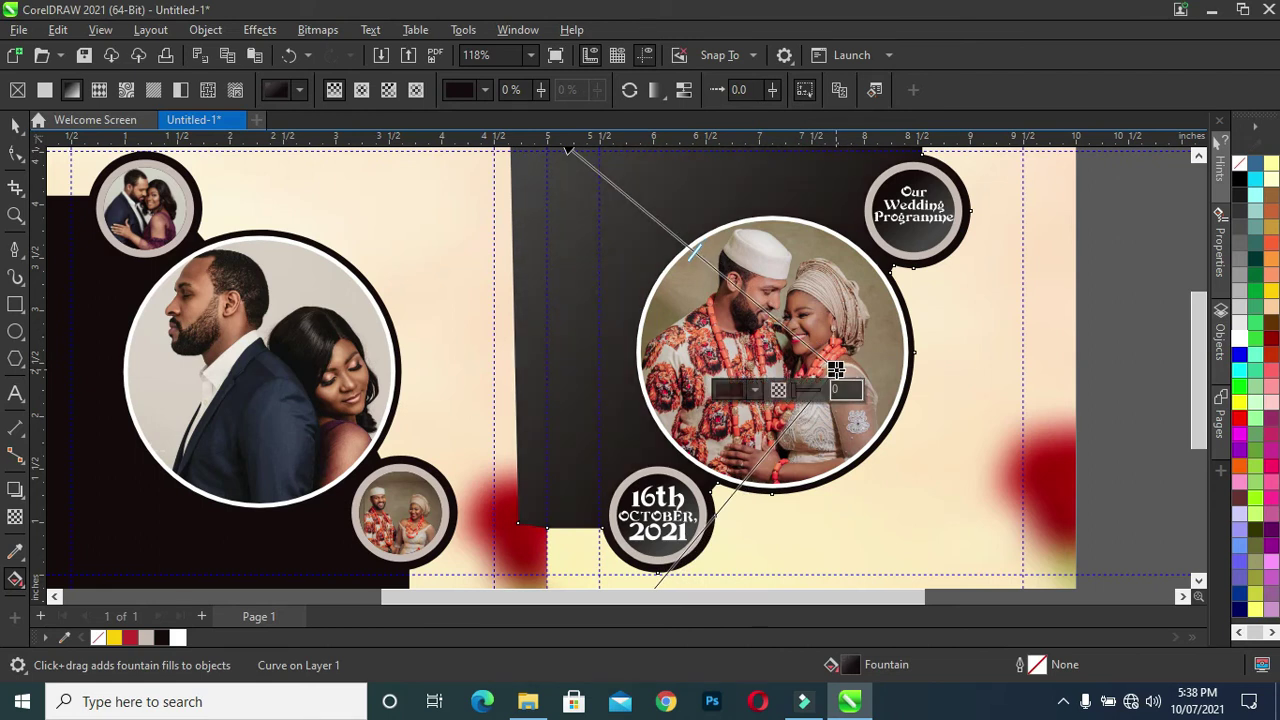
drag(836, 370, 754, 313)
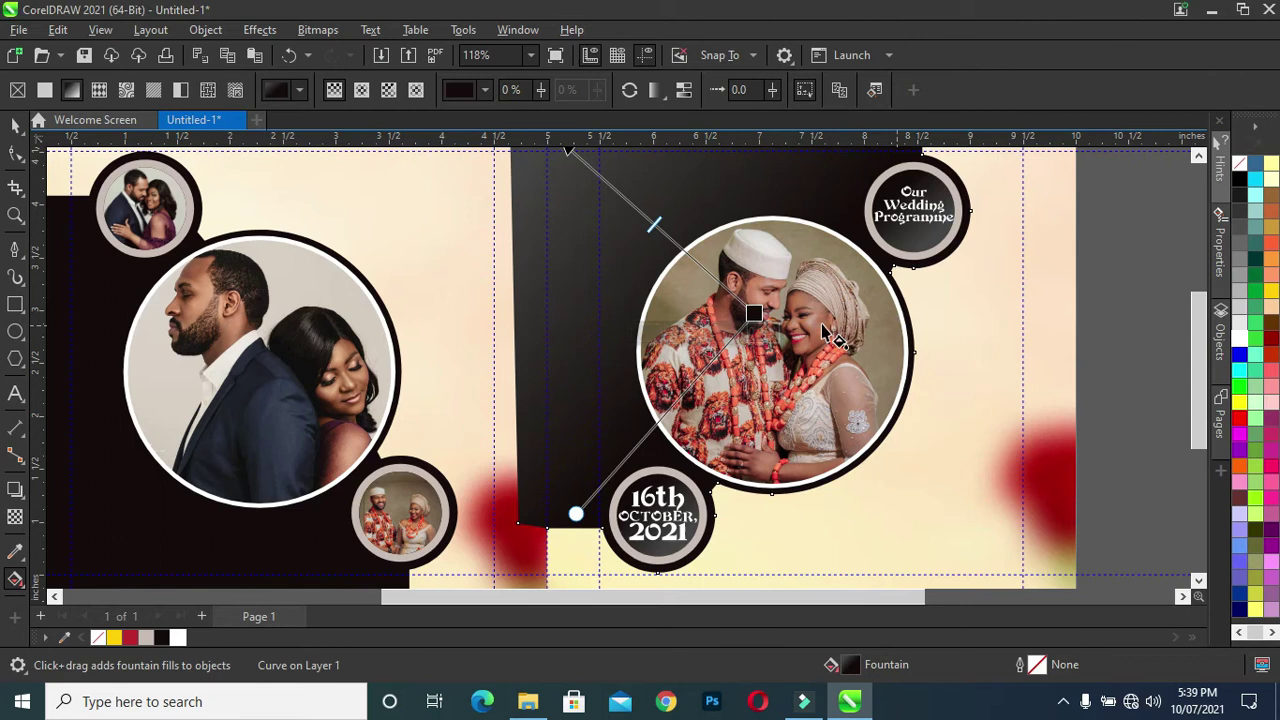
drag(754, 313, 734, 302)
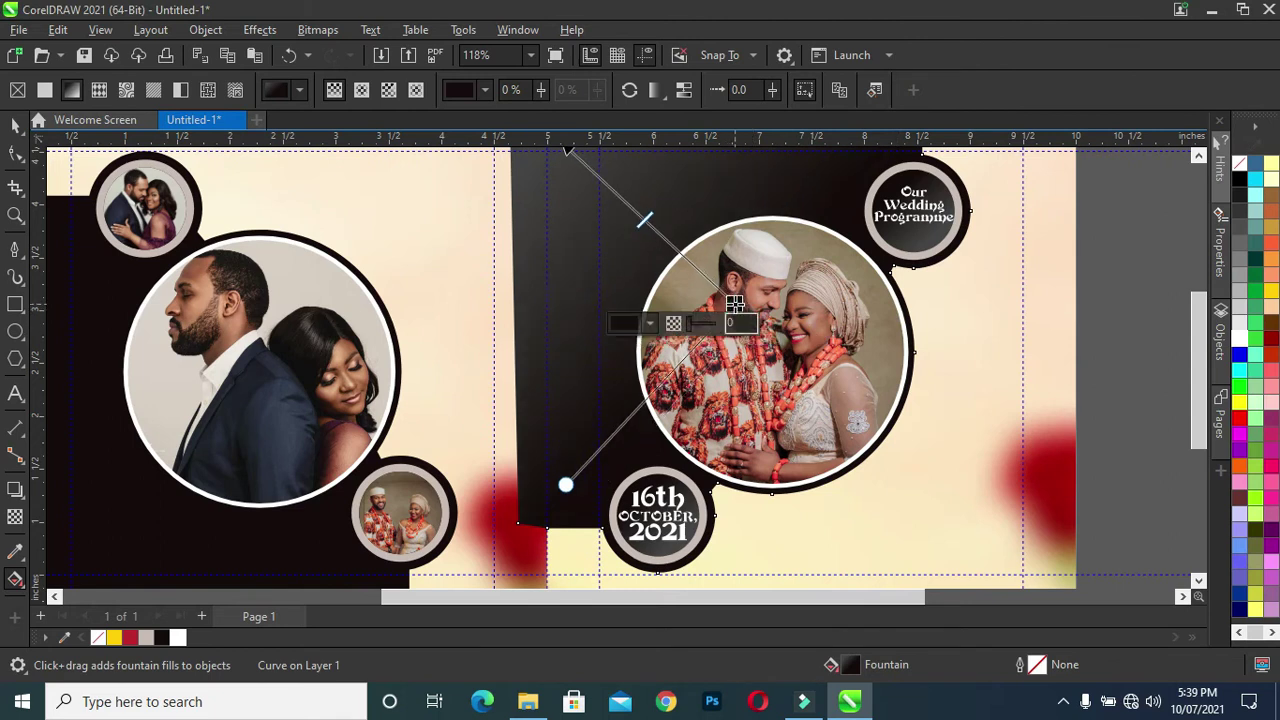
click(1198, 156)
key(space)
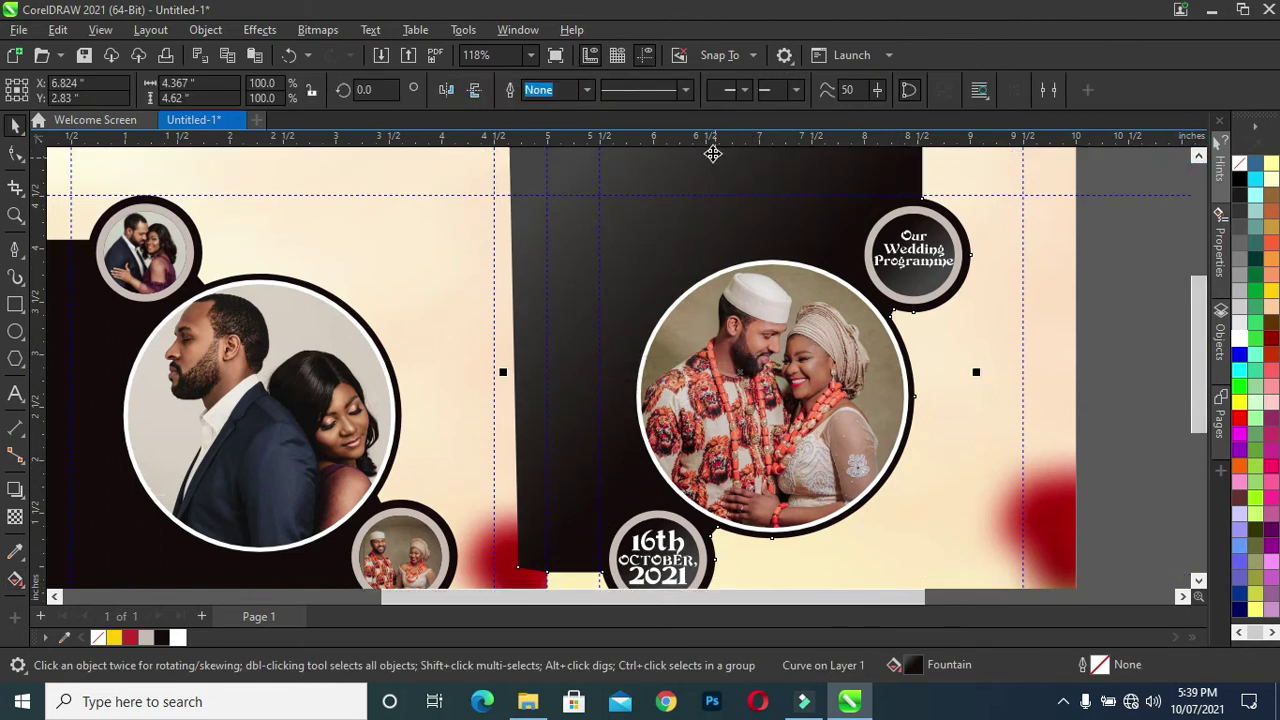
scroll(738, 195, down, 2)
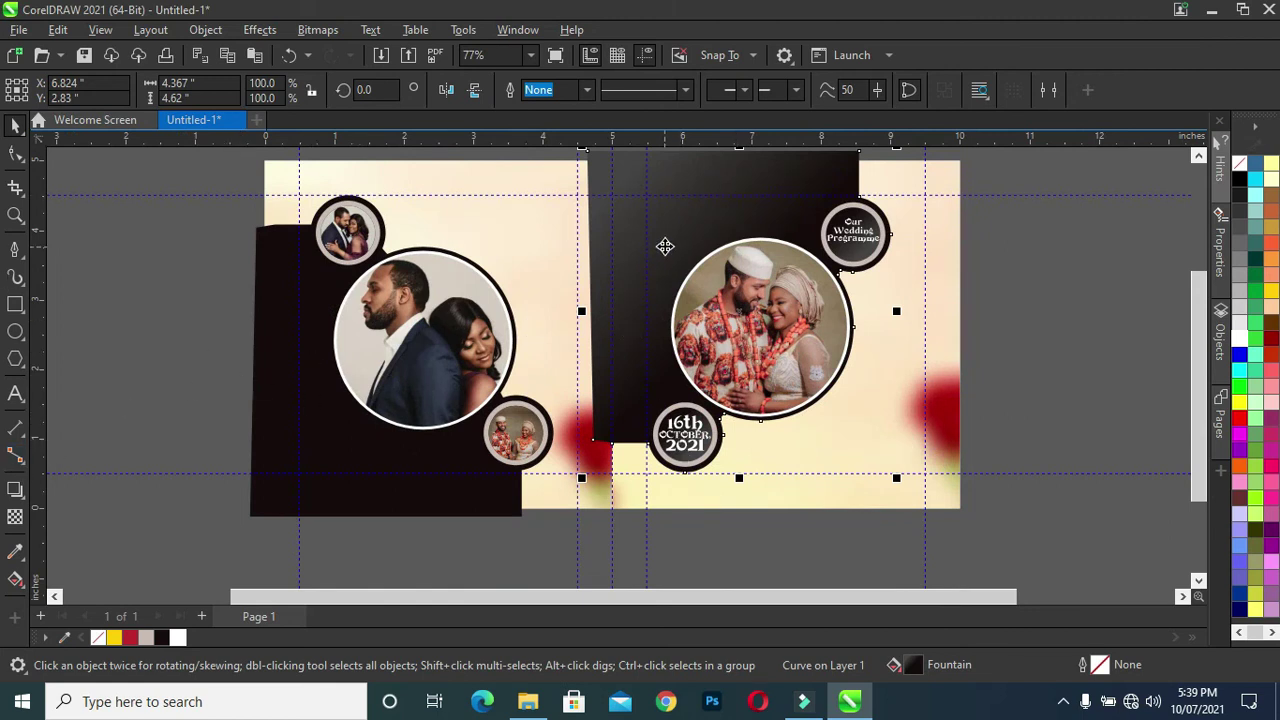
Copy the right panel's gradient fill onto the left dark panel by right-dragging
drag(666, 246, 261, 440)
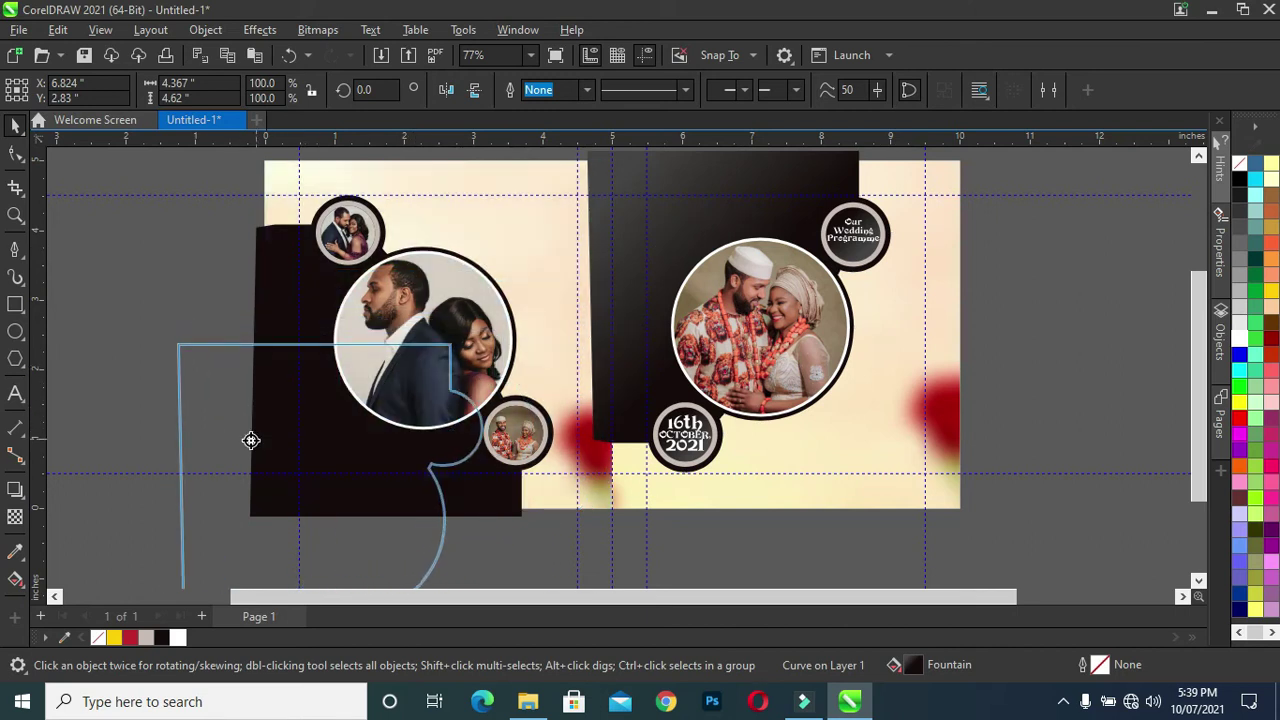
right_click(261, 440)
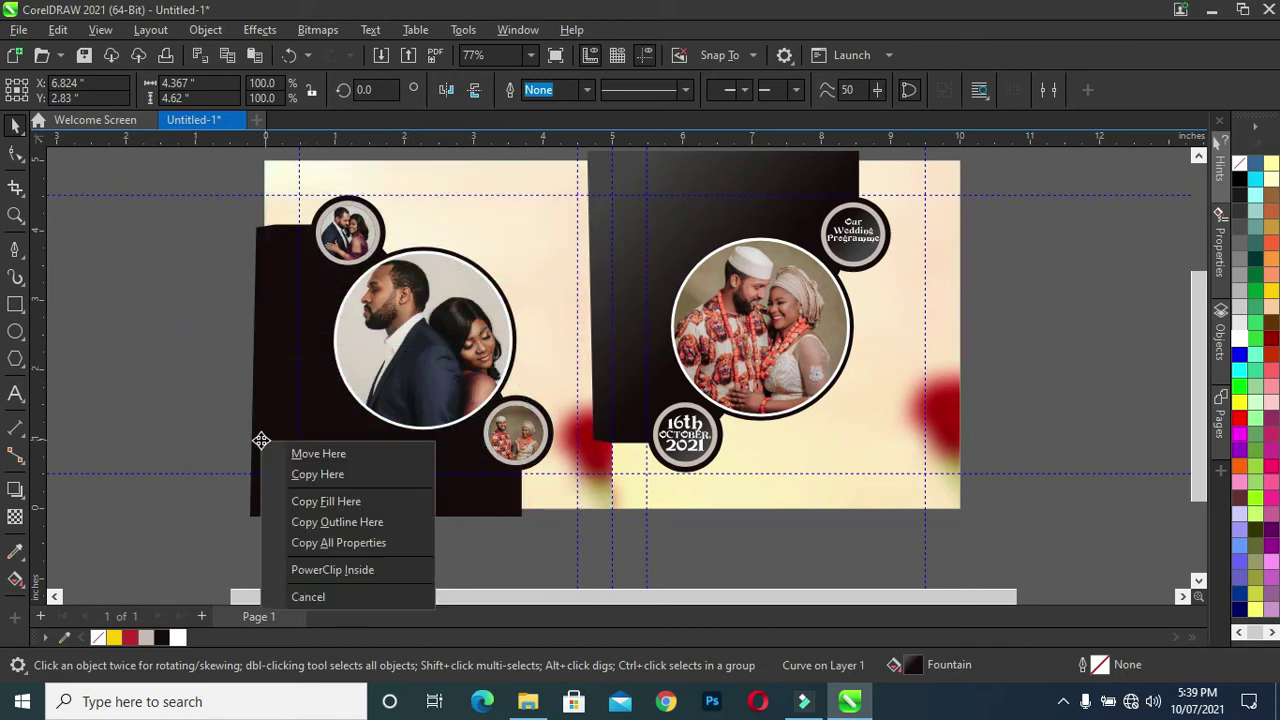
click(344, 503)
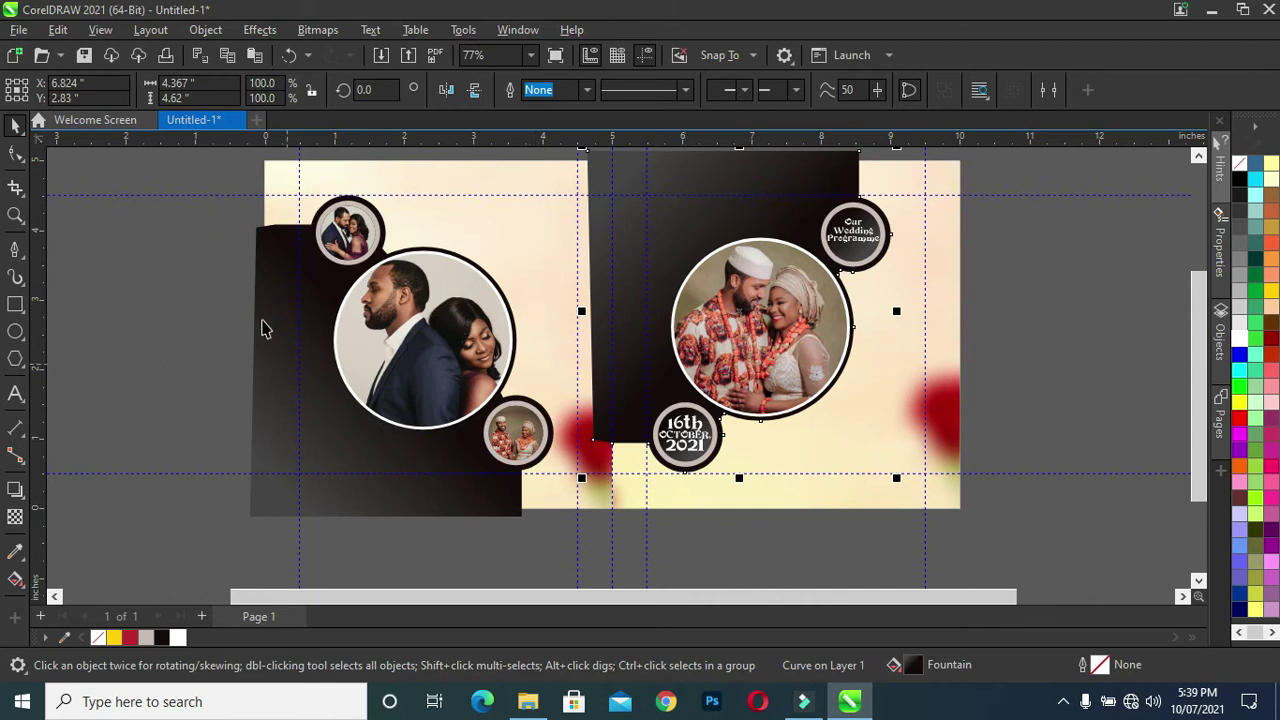
Select all the right page's artwork for clipping
scroll(264, 329, down, 1)
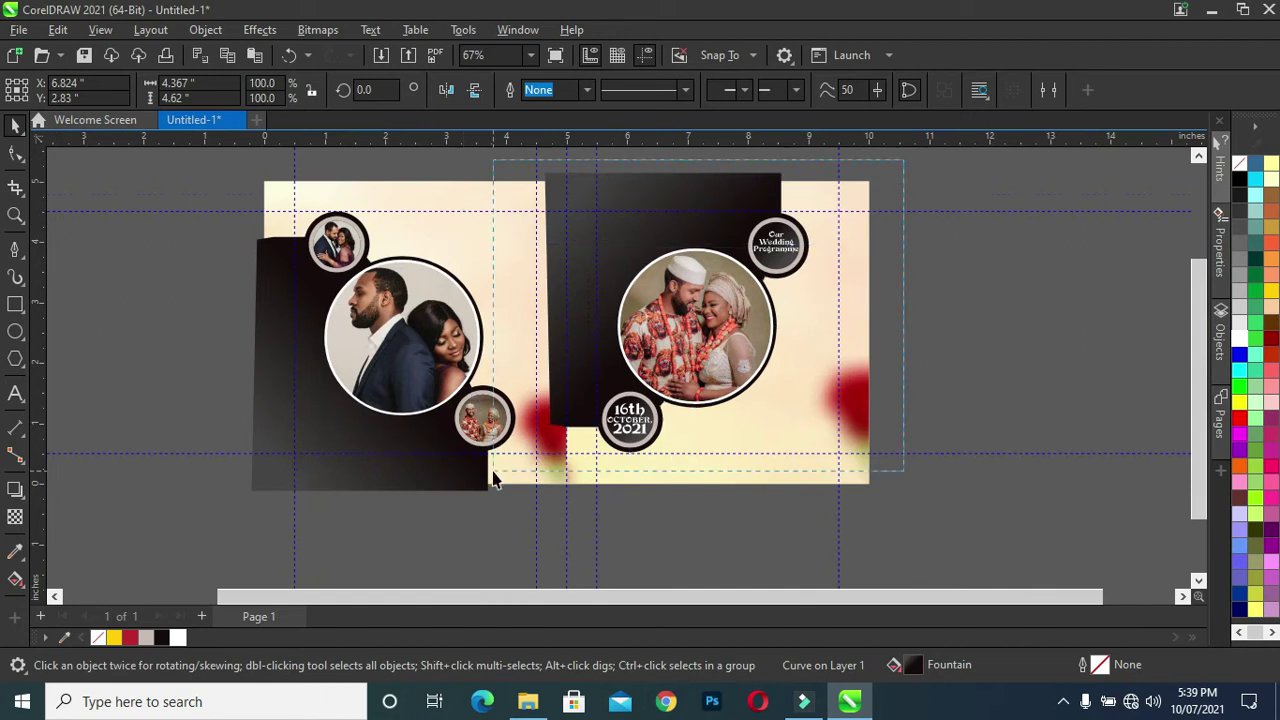
shift+click(520, 476)
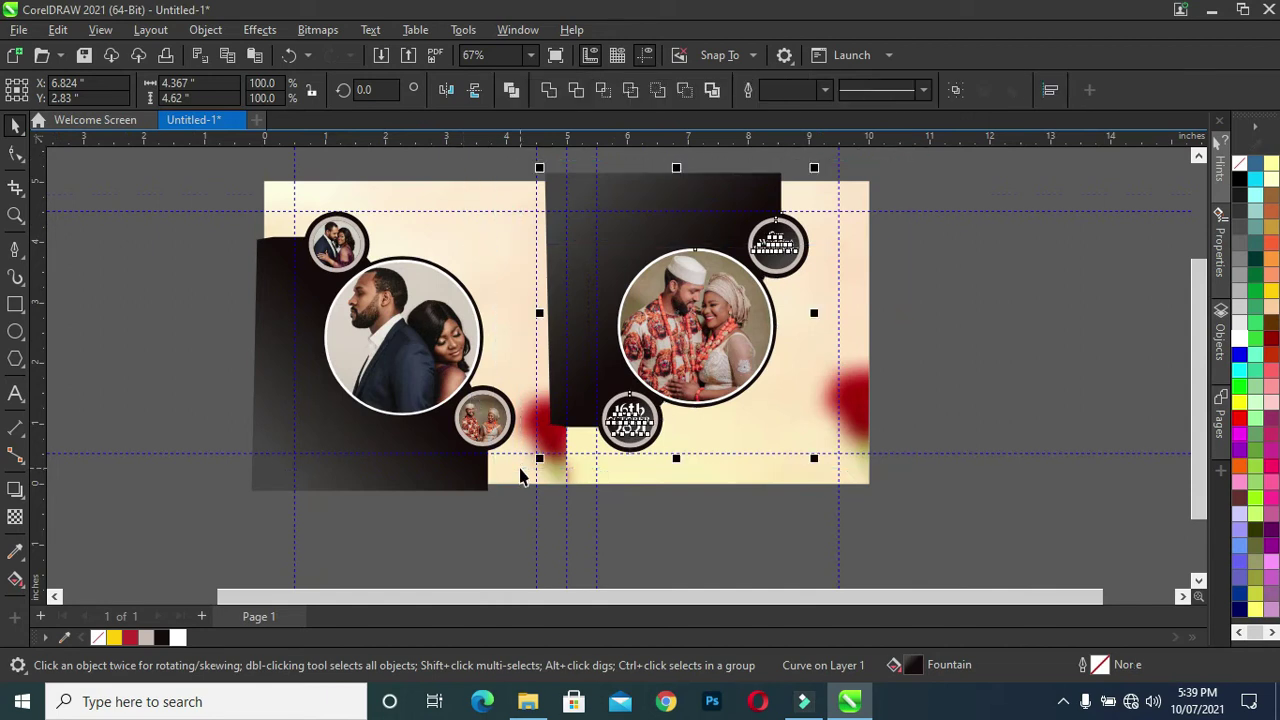
right_click(722, 274)
PowerClip each page's artwork inside its page rectangle, right page first, then left
click(790, 403)
click(815, 413)
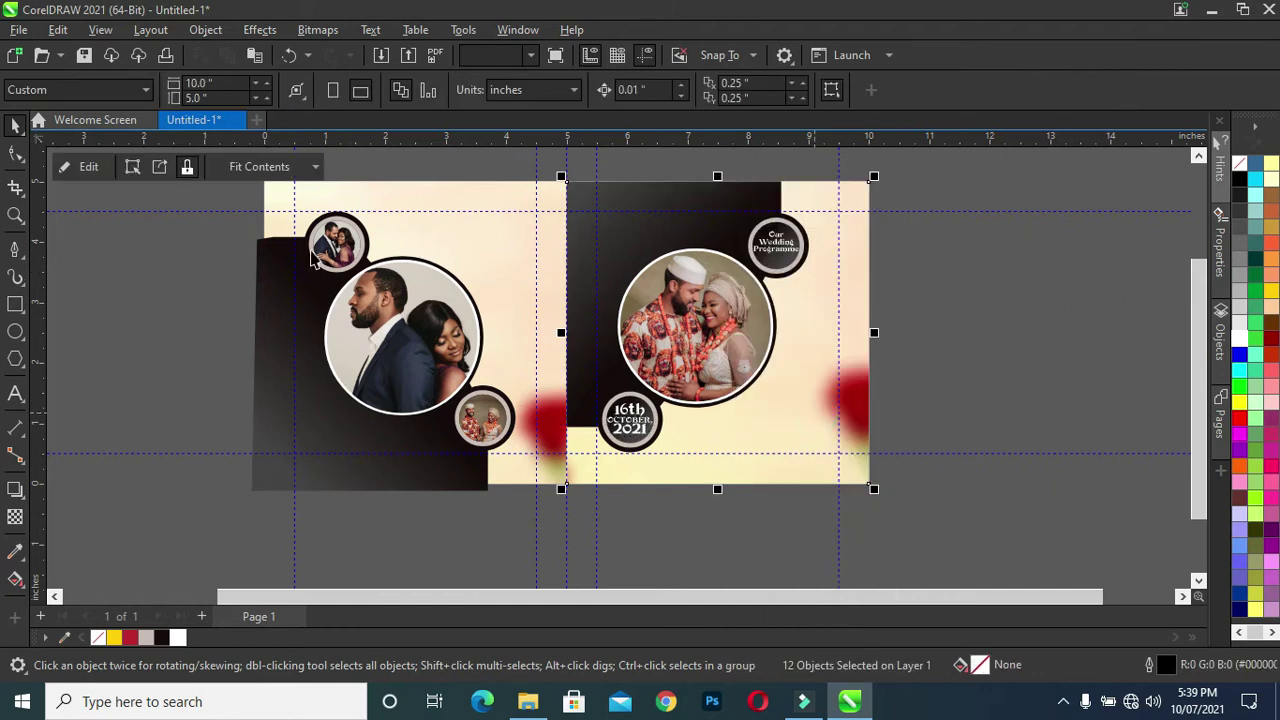
drag(549, 551, 185, 195)
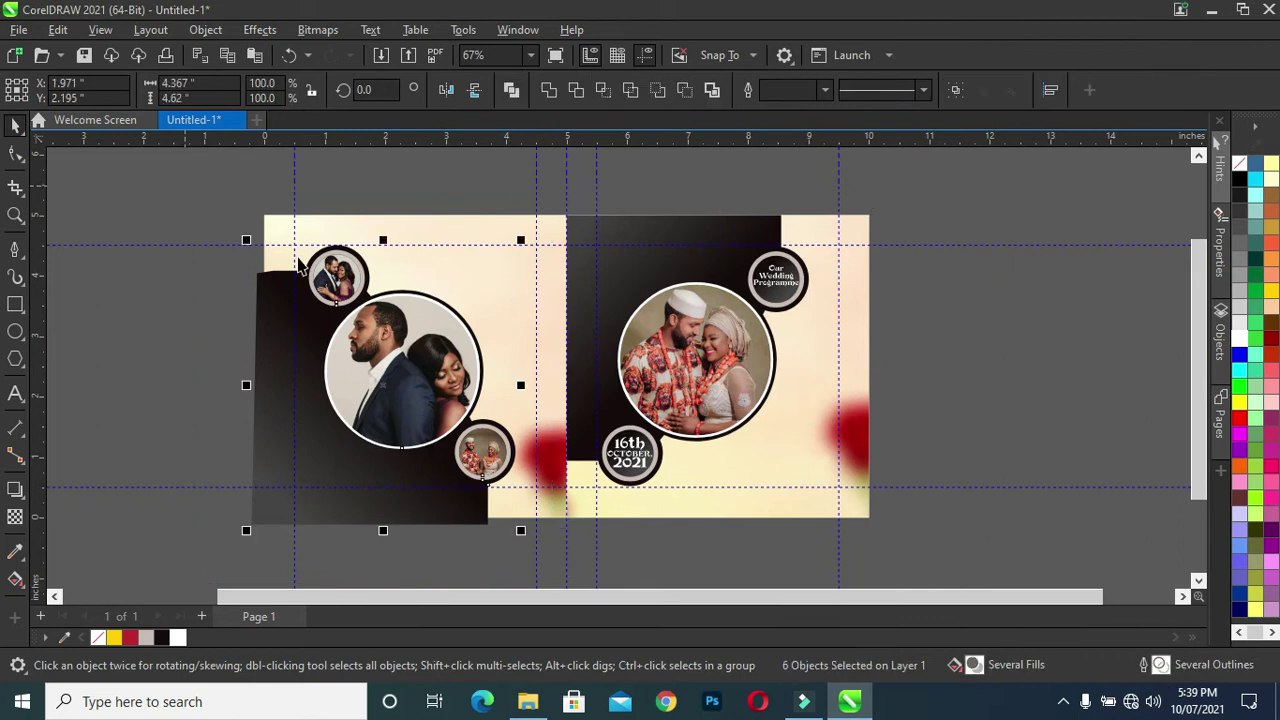
right_click(327, 310)
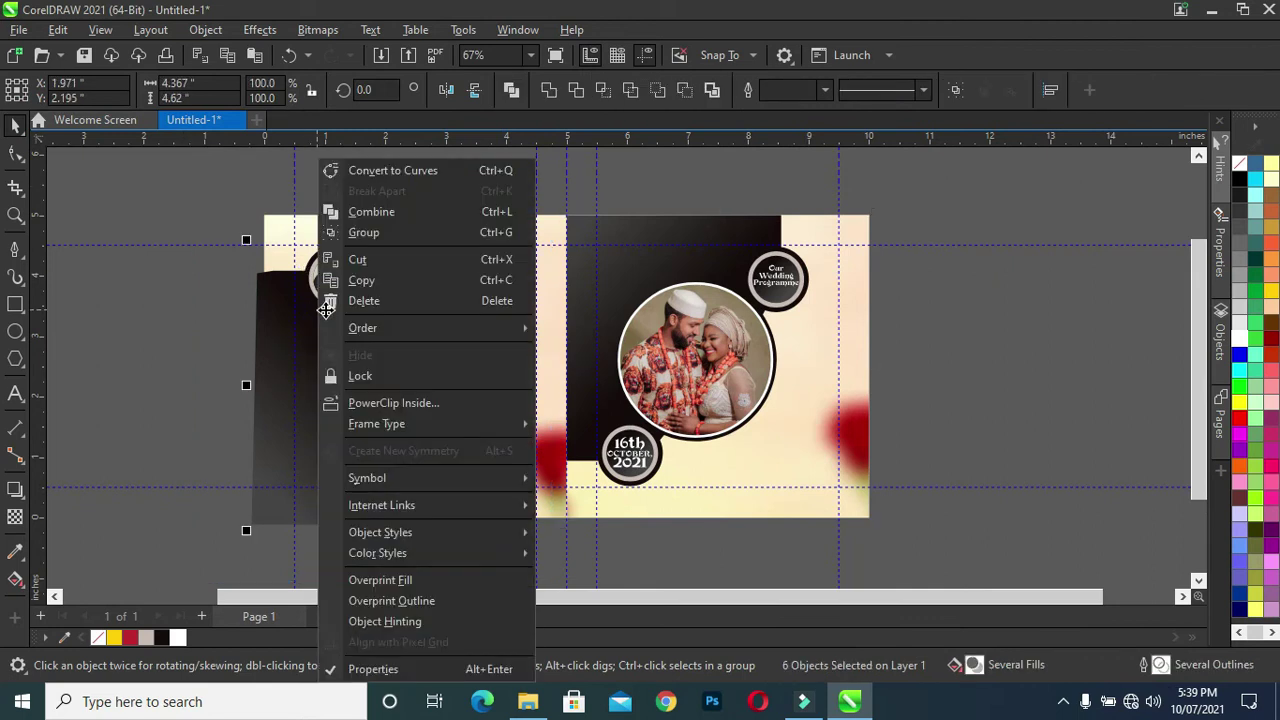
click(397, 401)
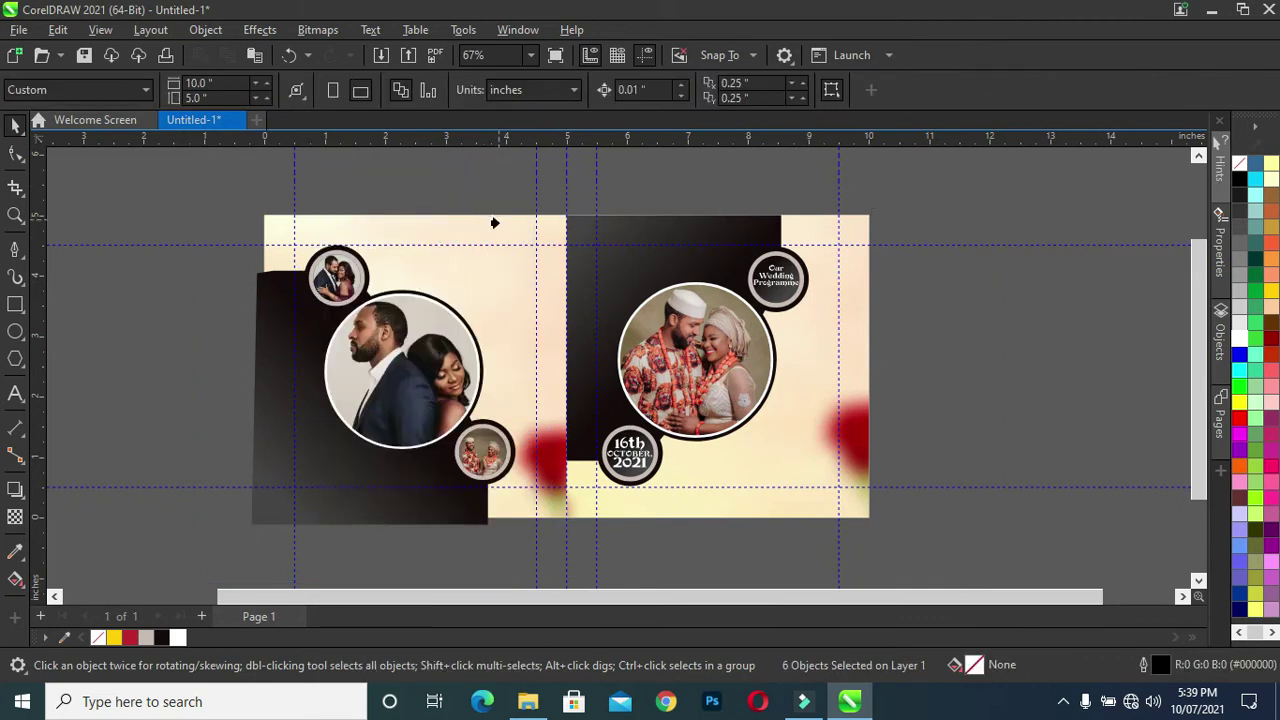
click(495, 220)
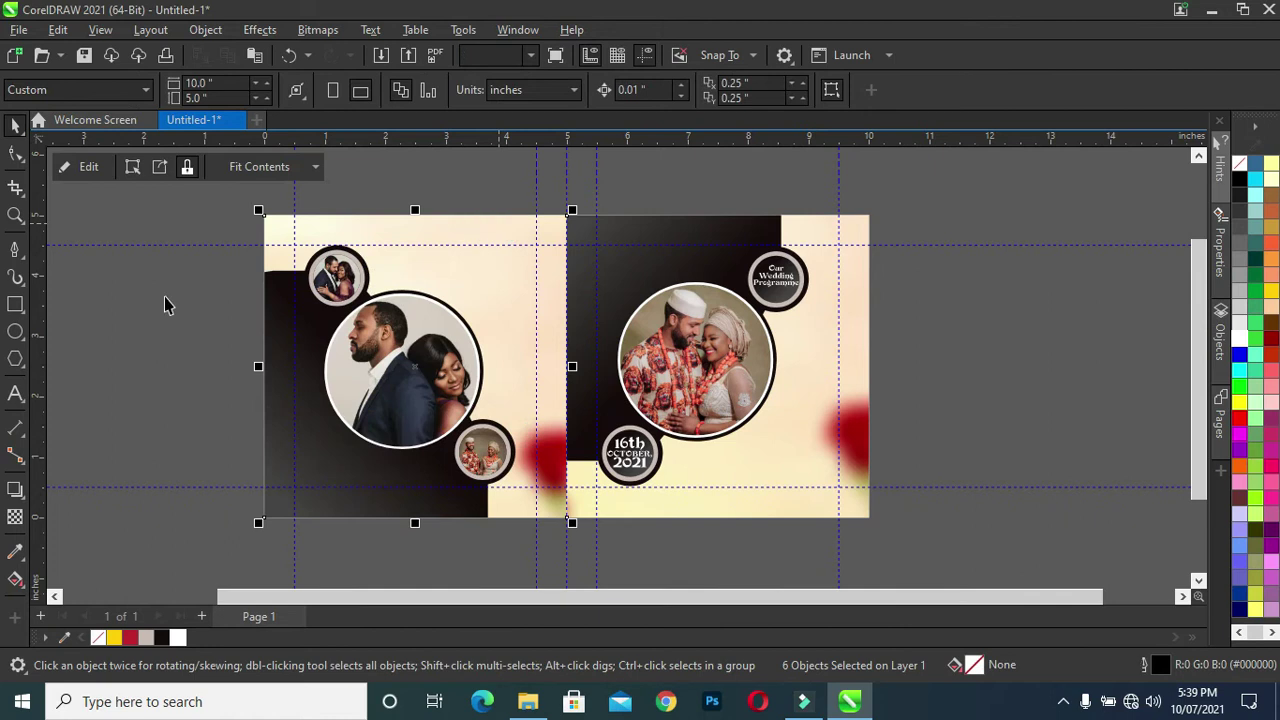
click(151, 365)
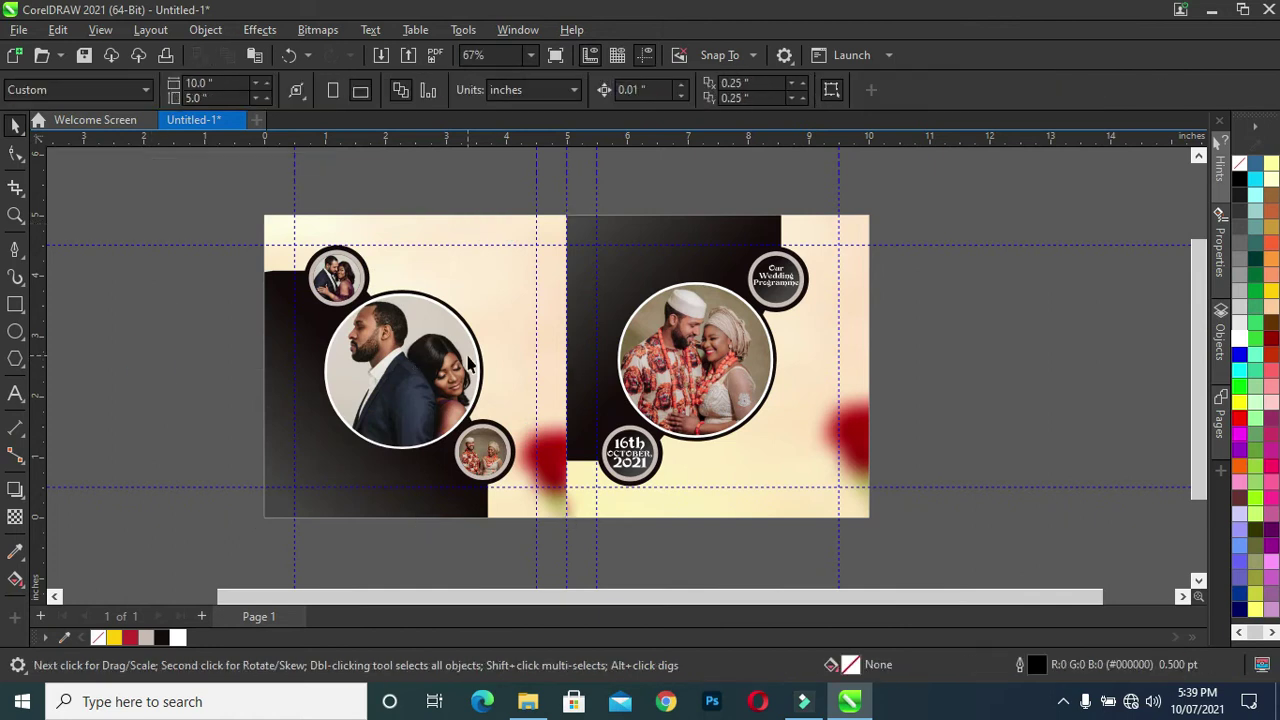
click(337, 465)
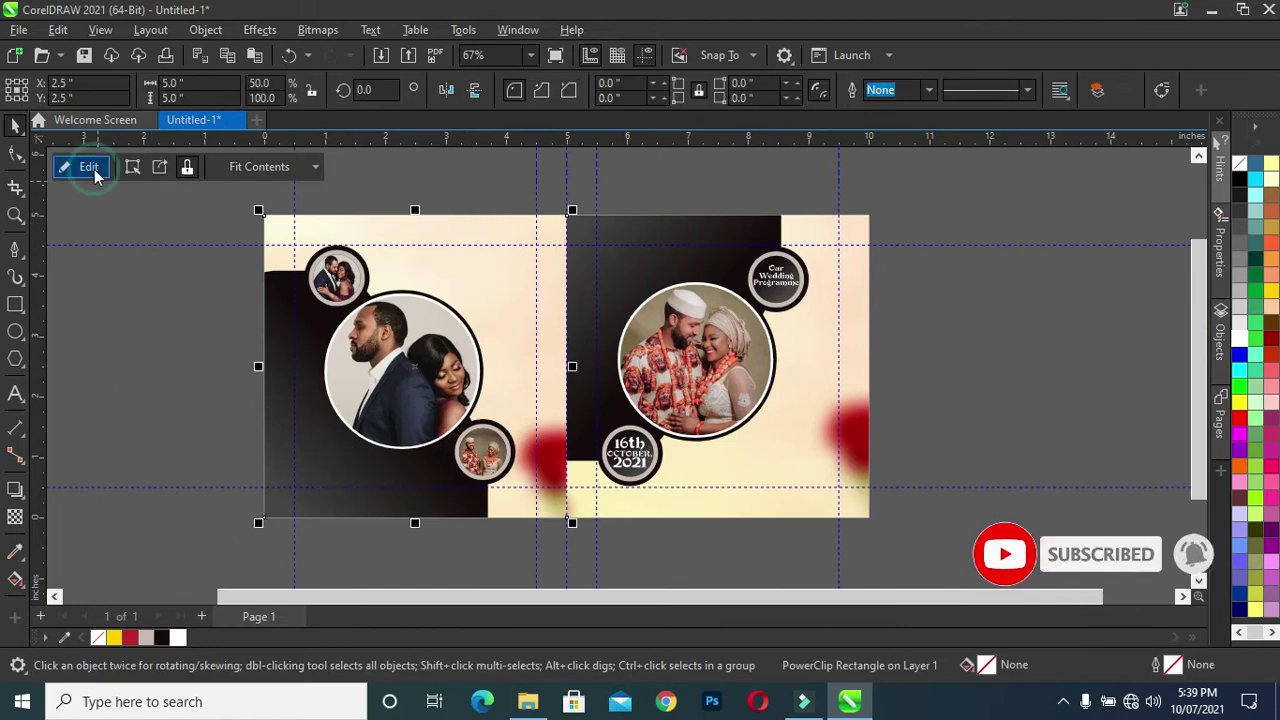
Inside the left PowerClip, redraw the dark panel's gradient diagonally from the bottom-left corner
click(95, 170)
click(275, 497)
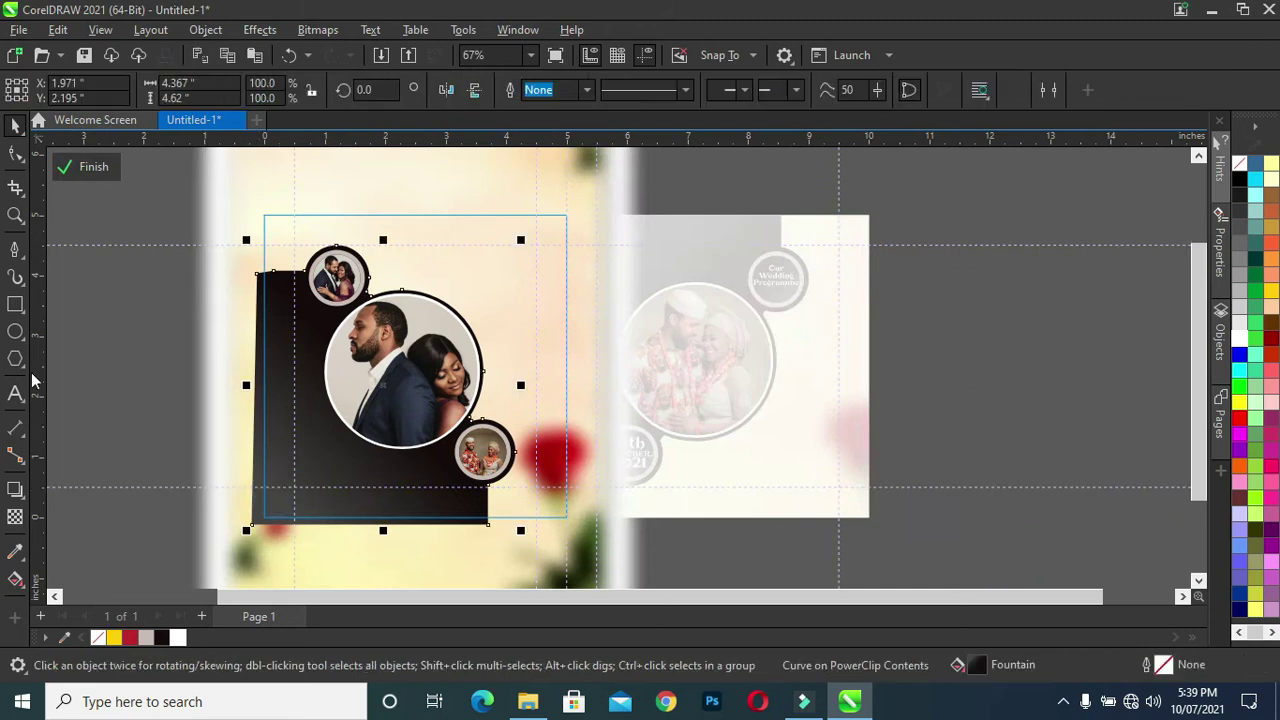
click(15, 577)
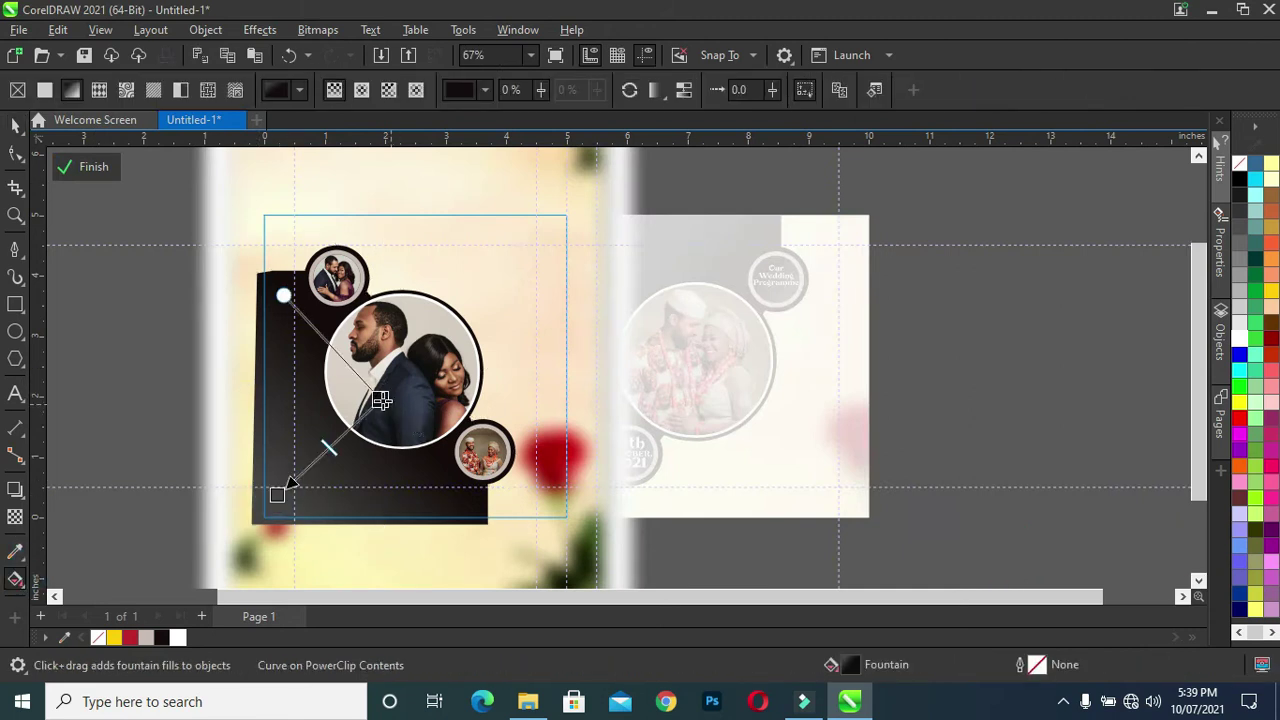
mouse_move(260, 515)
mouse_down()
mouse_move(286, 530)
mouse_move(415, 312)
mouse_up()
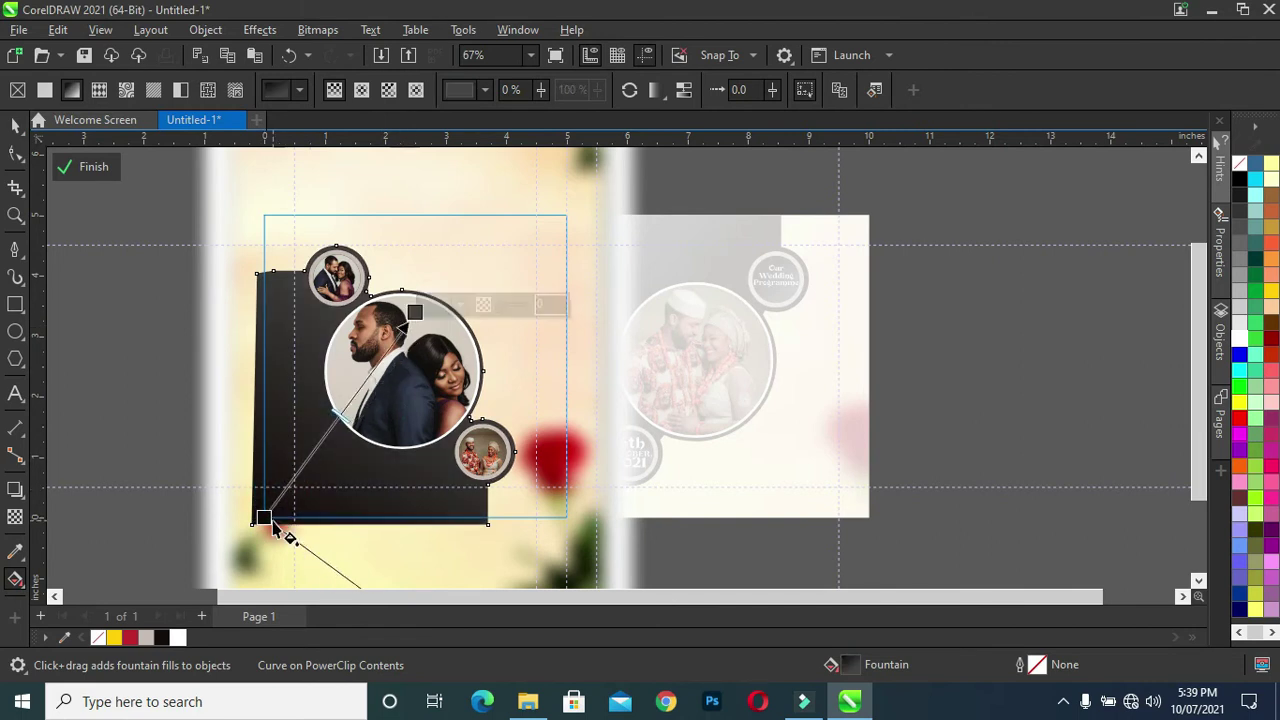
drag(265, 518, 316, 443)
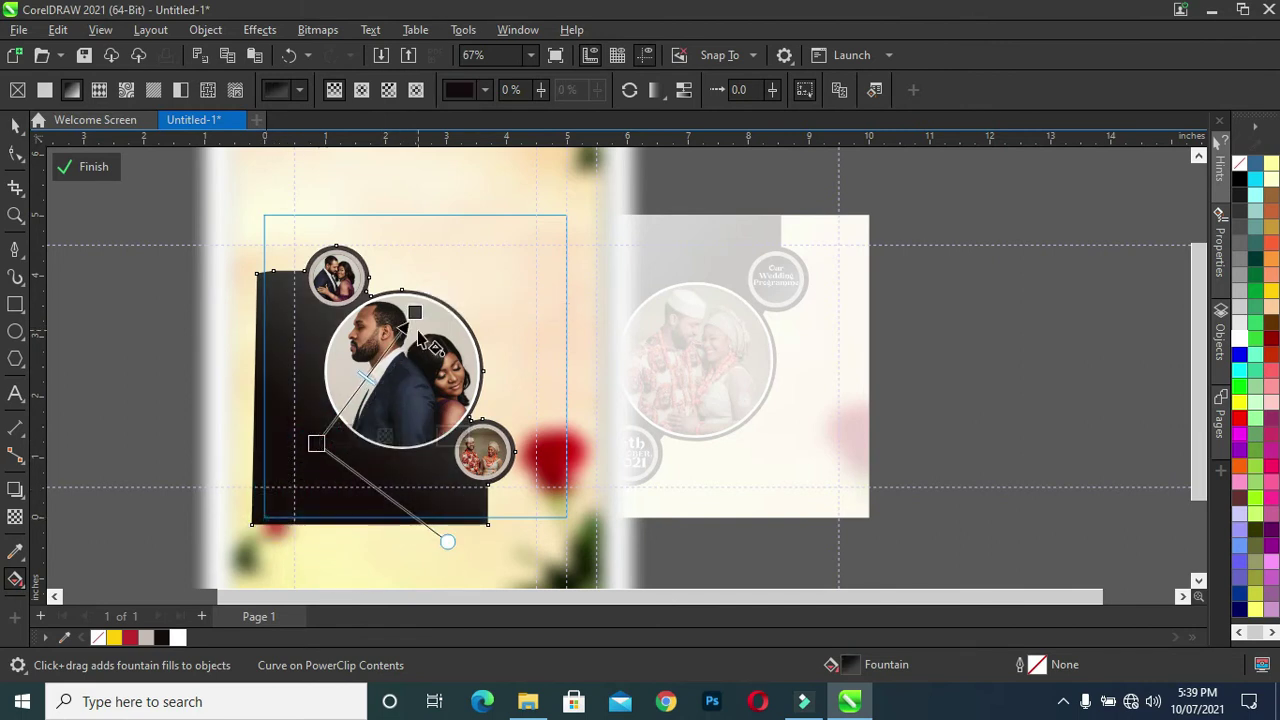
drag(415, 312, 416, 297)
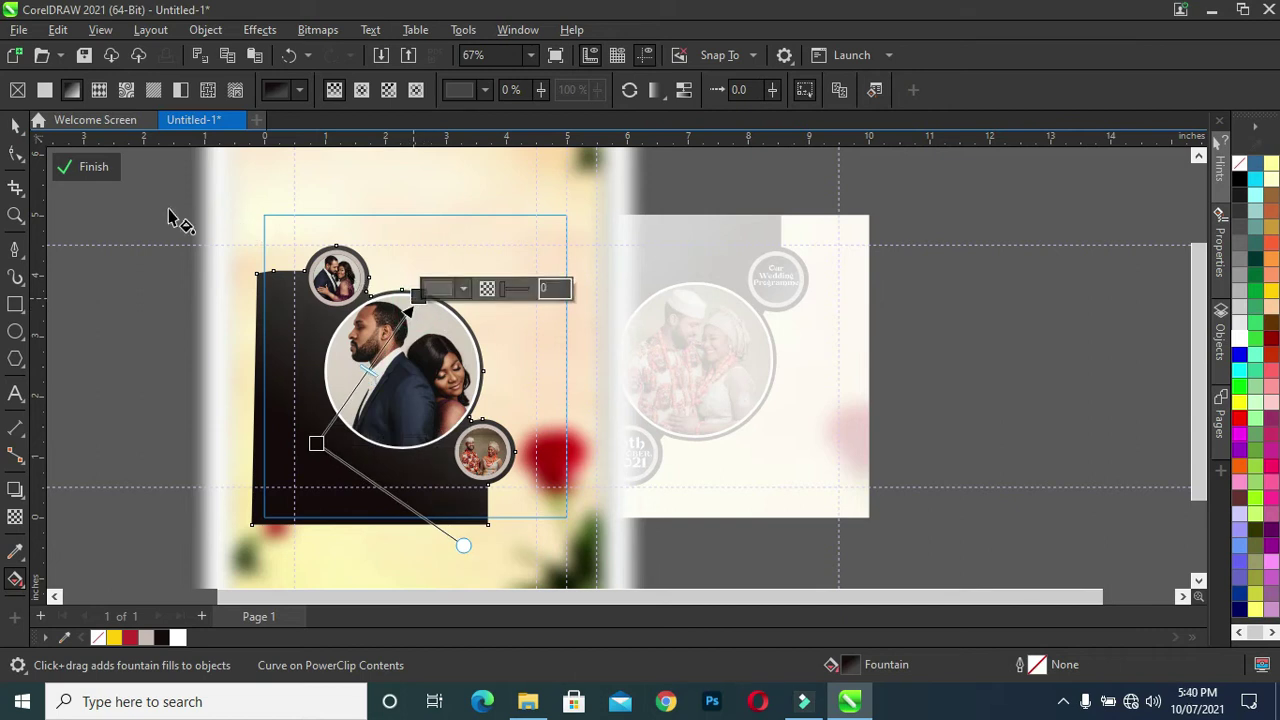
click(88, 172)
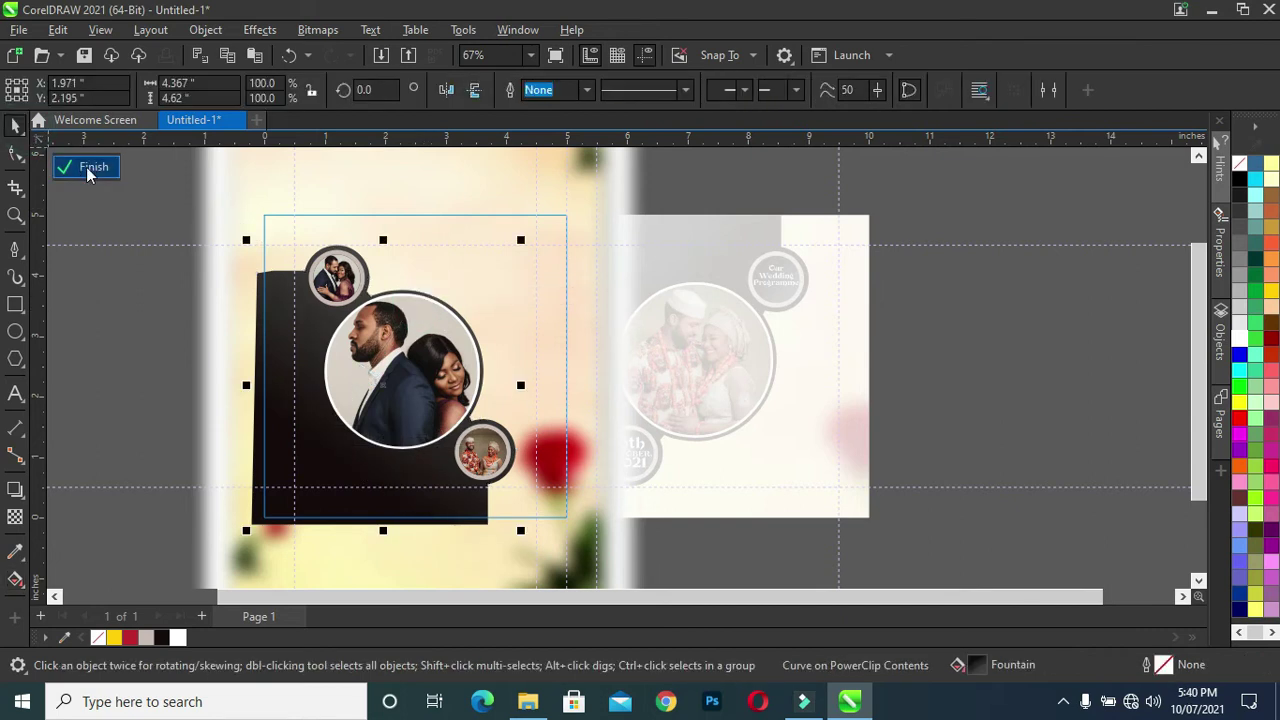
click(89, 170)
click(640, 289)
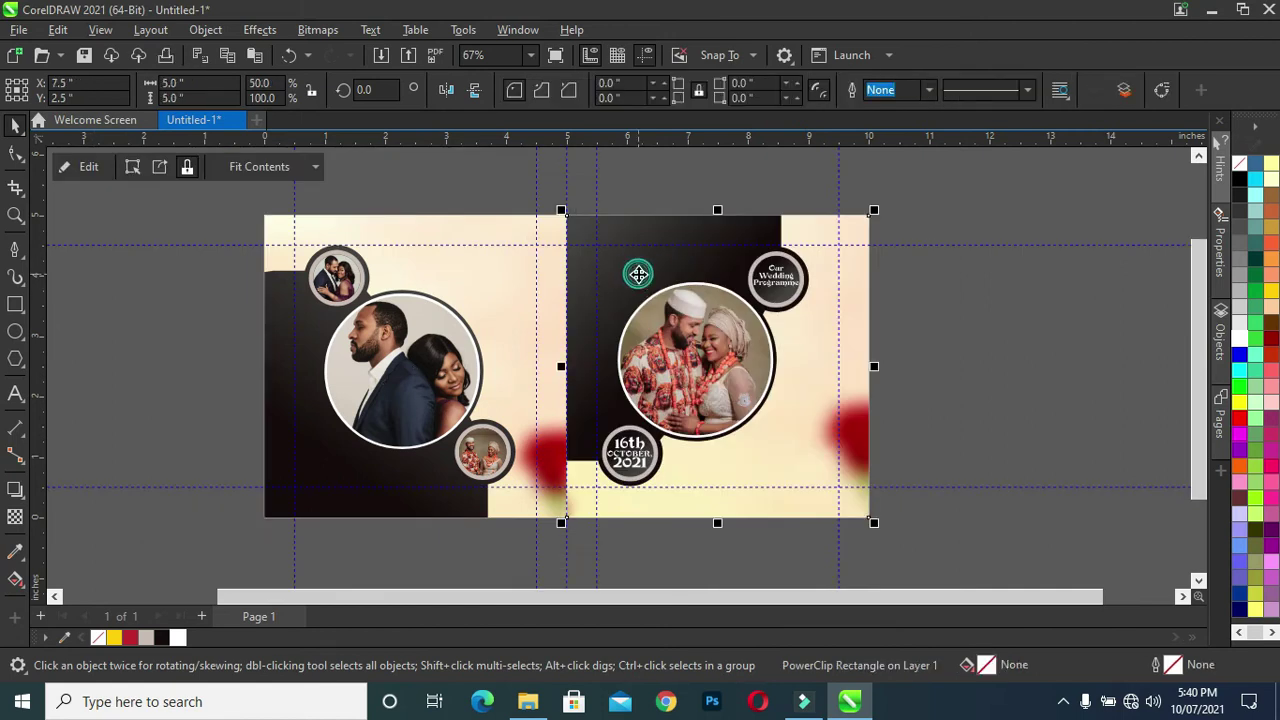
Inside the right PowerClip, re-angle the dark panel's diagonal gradient, then finish and deselect
click(90, 168)
click(640, 285)
click(14, 578)
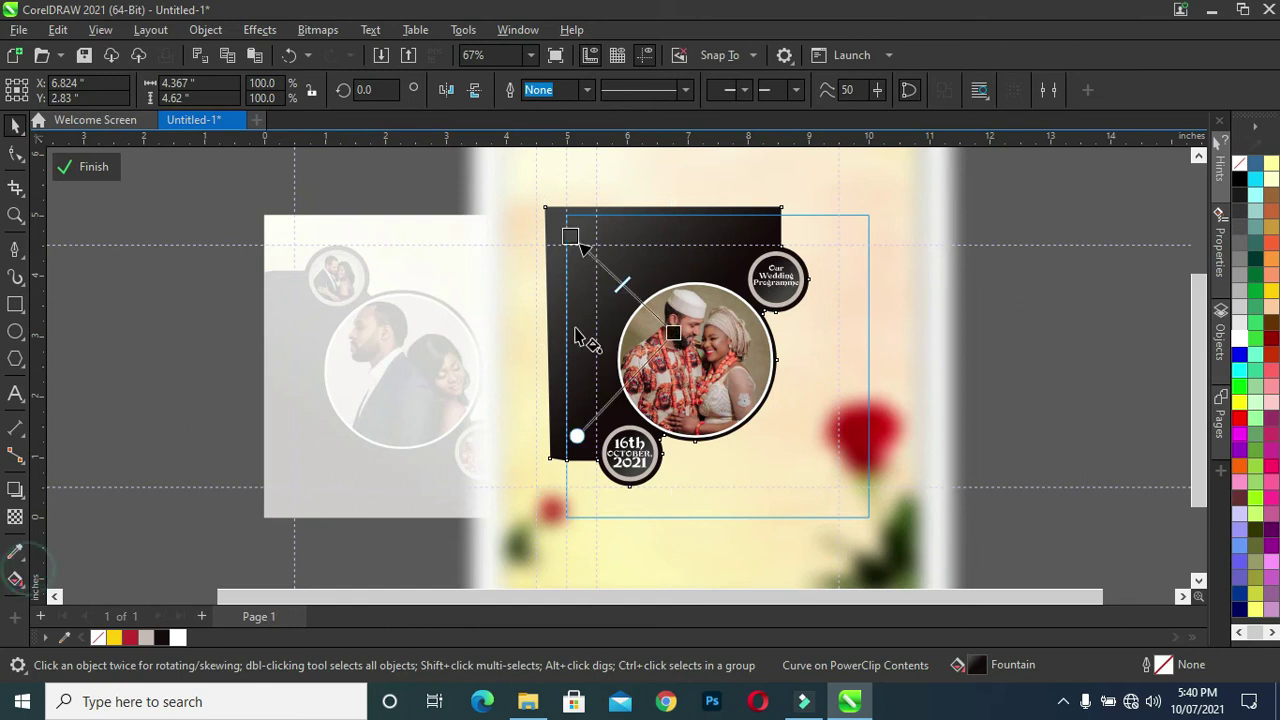
mouse_move(580, 431)
mouse_down()
mouse_move(598, 218)
mouse_move(727, 381)
mouse_up()
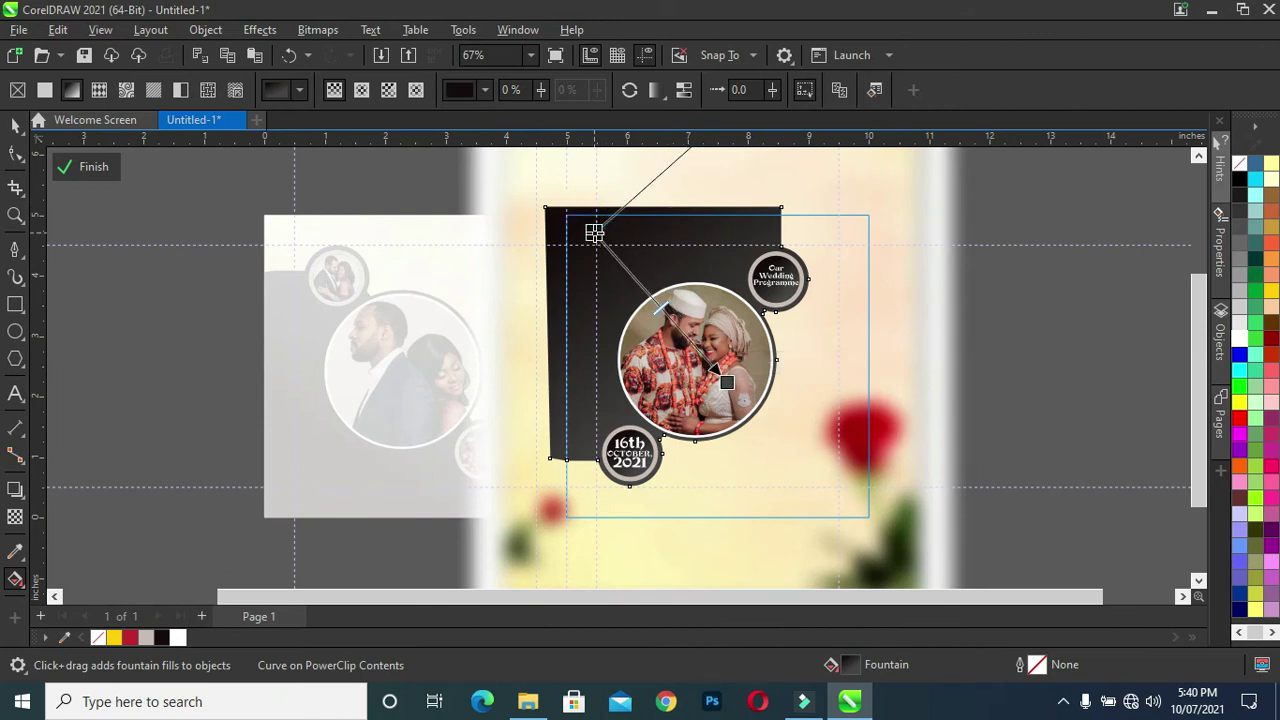
drag(594, 233, 614, 268)
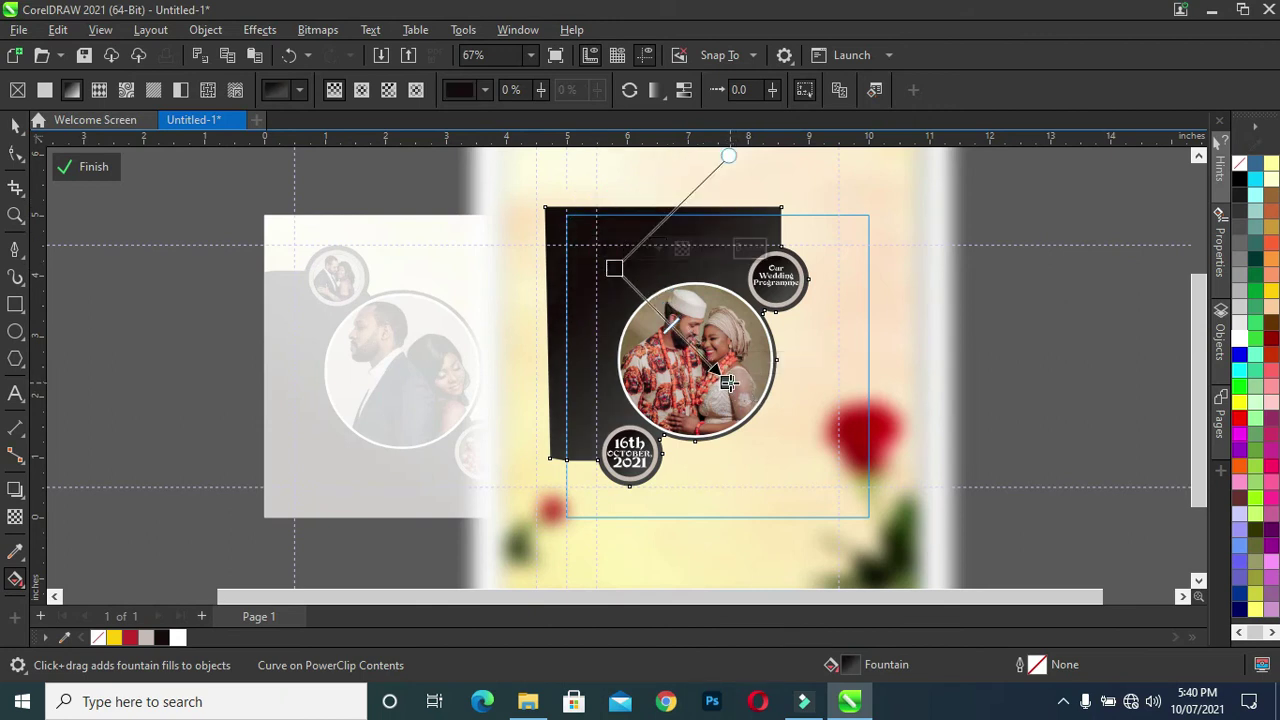
drag(731, 381, 748, 389)
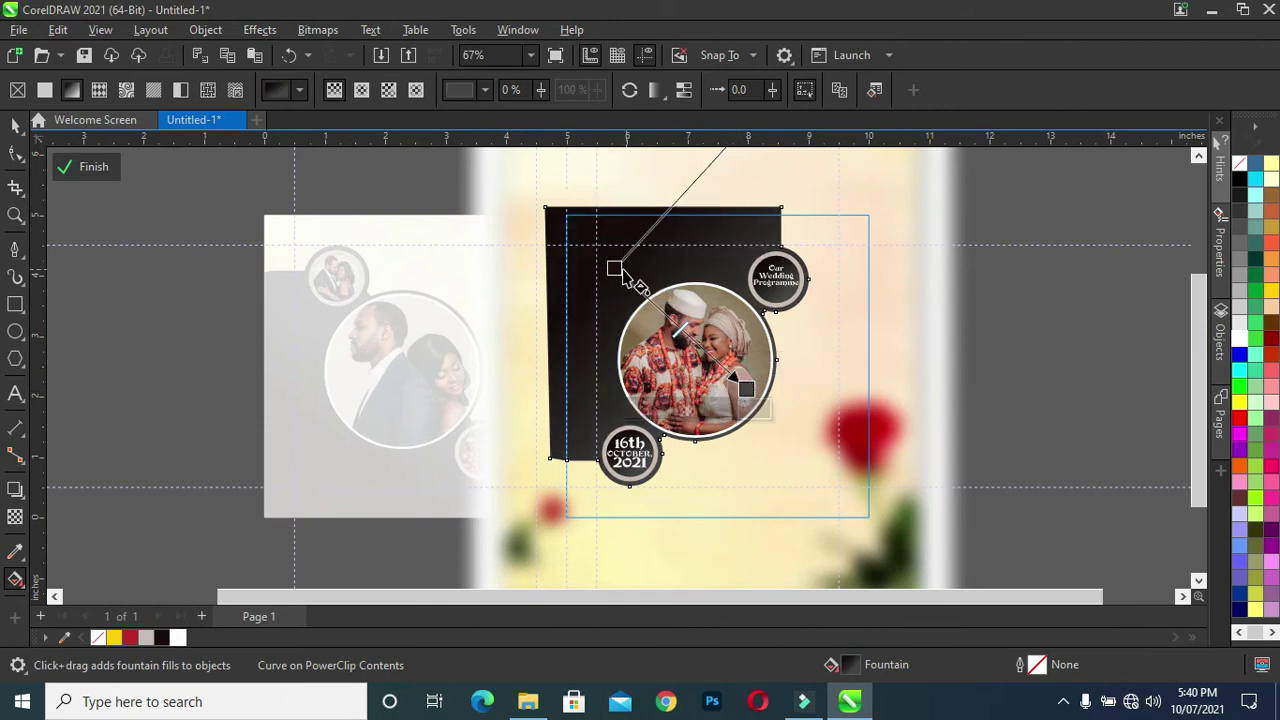
drag(614, 268, 610, 267)
drag(746, 388, 750, 381)
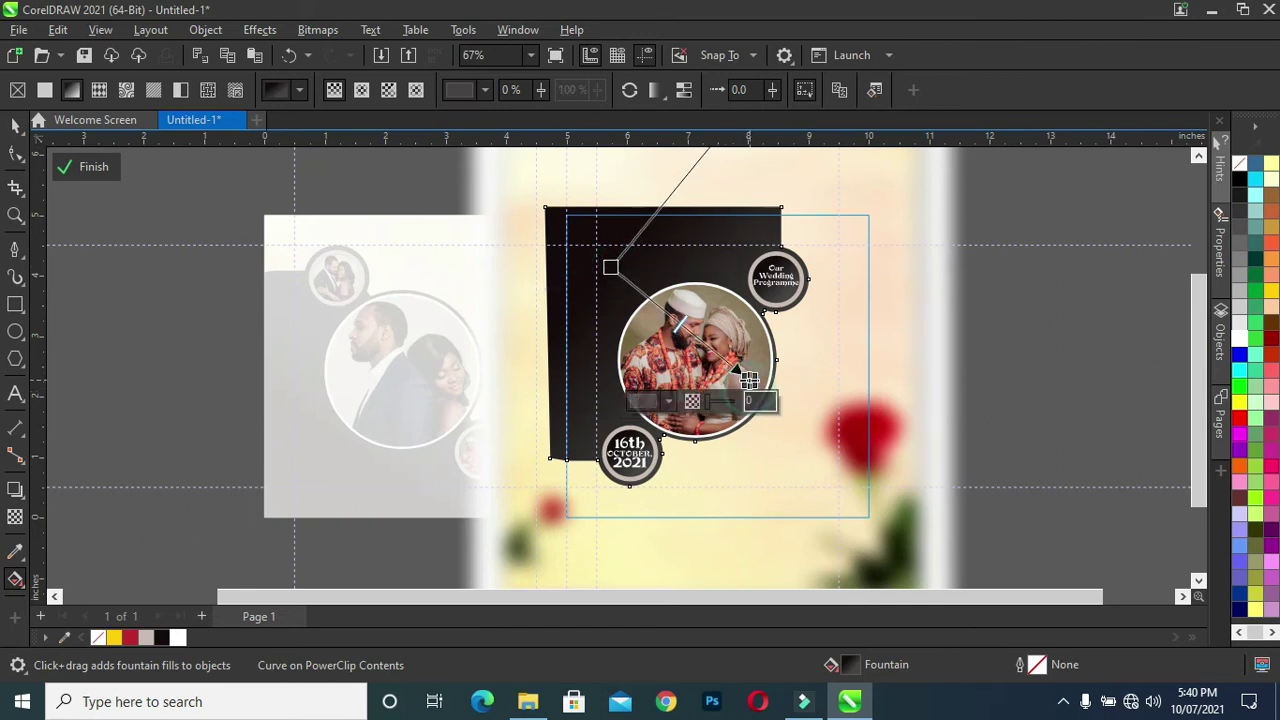
click(92, 167)
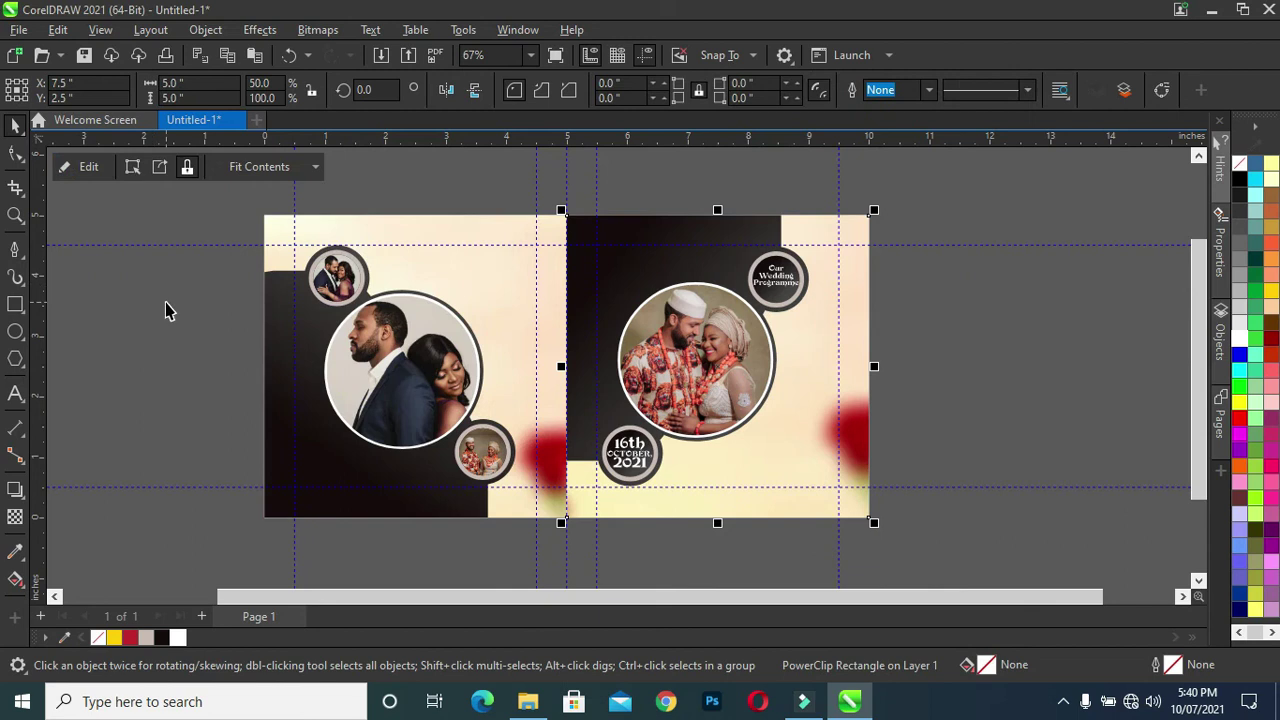
click(165, 309)
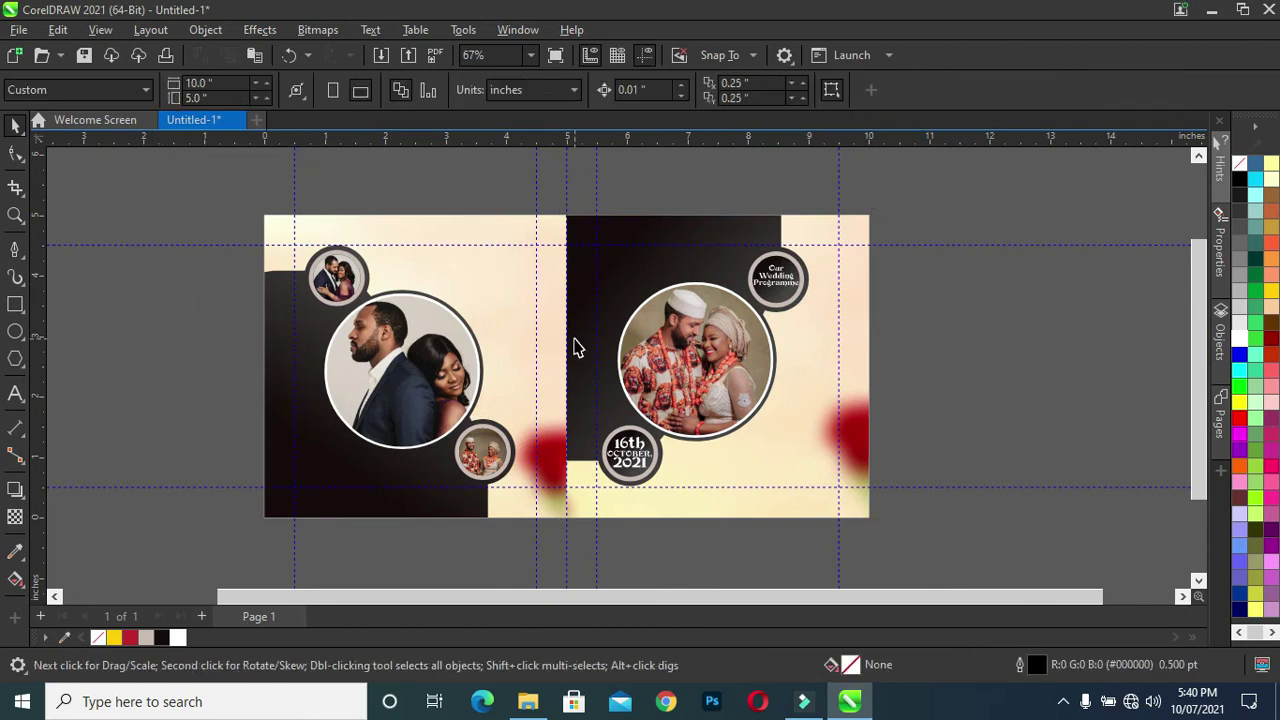
scroll(572, 347, down, 1)
scroll(575, 347, down, 1)
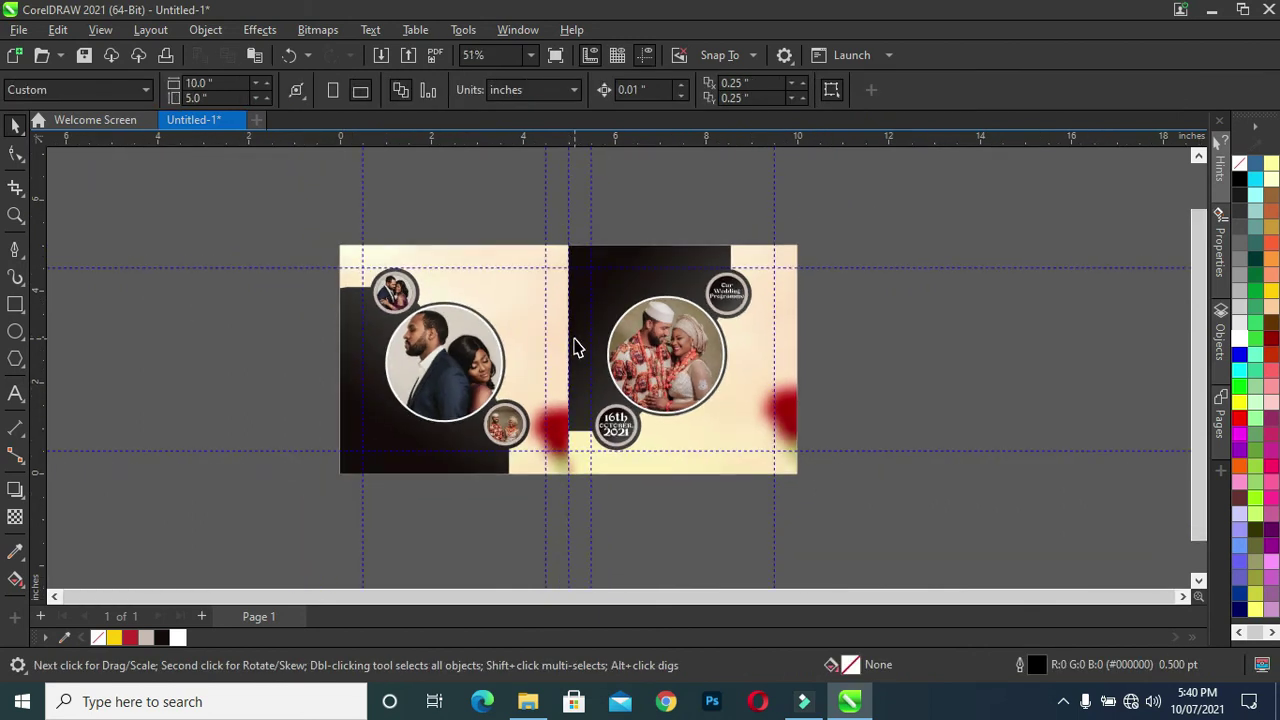
scroll(575, 347, up, 1)
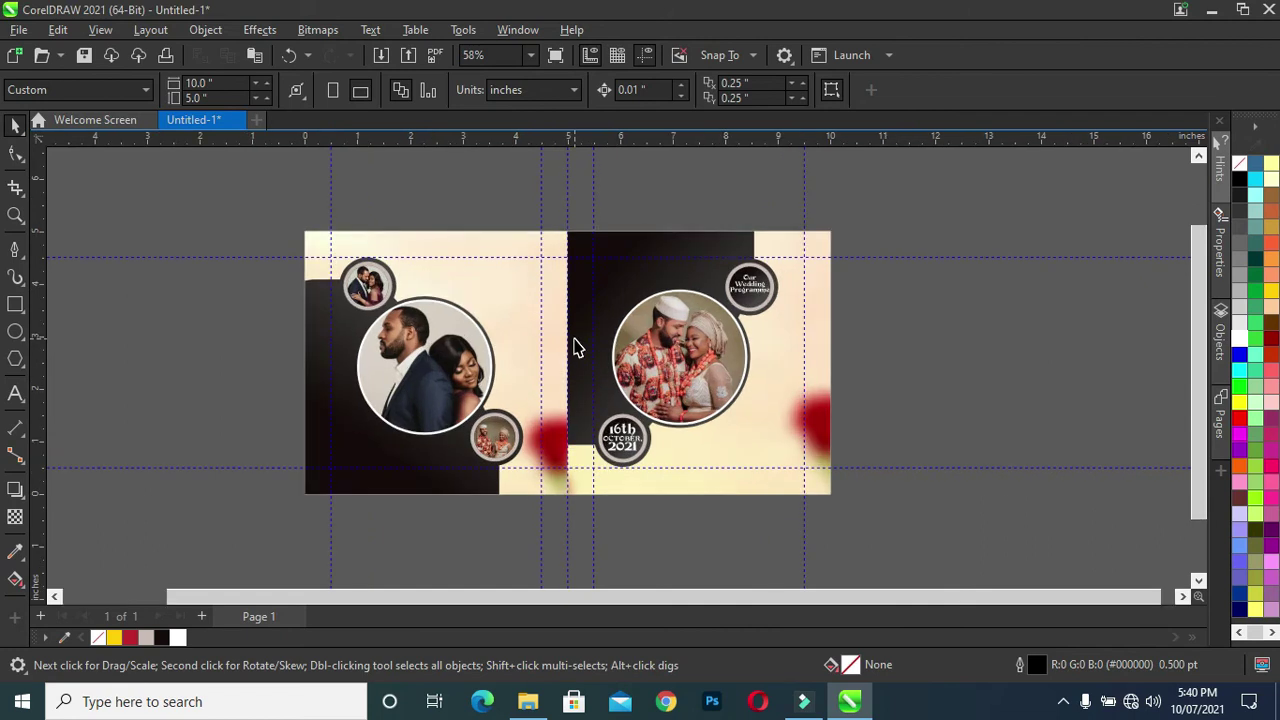
scroll(433, 279, up, 4)
scroll(433, 279, up, 1)
scroll(433, 279, down, 5)
scroll(433, 279, up, 1)
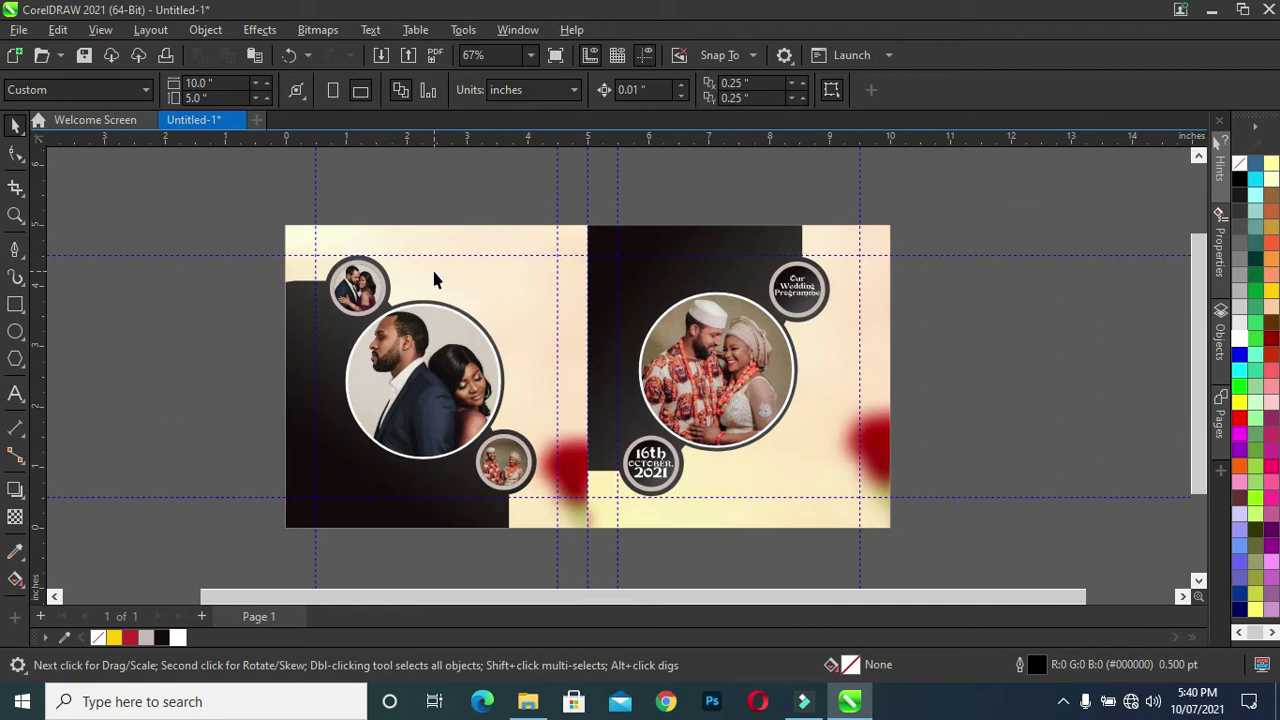
scroll(433, 279, up, 1)
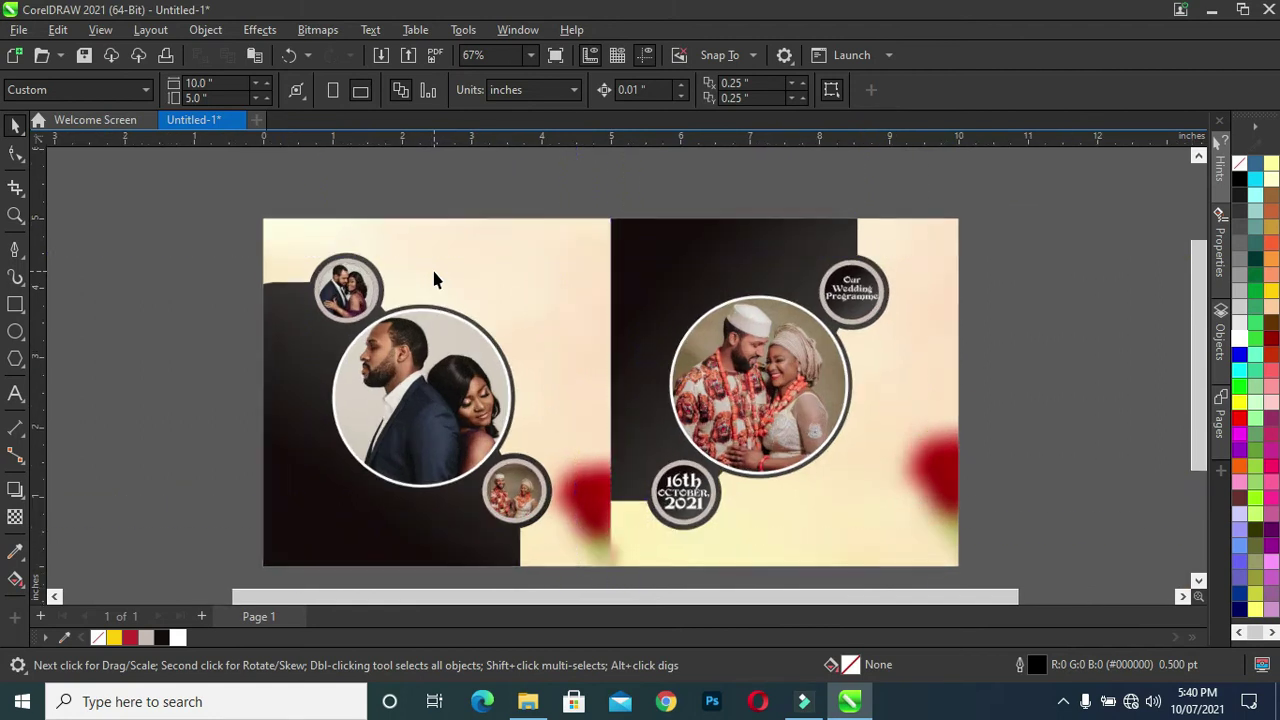
scroll(433, 279, down, 1)
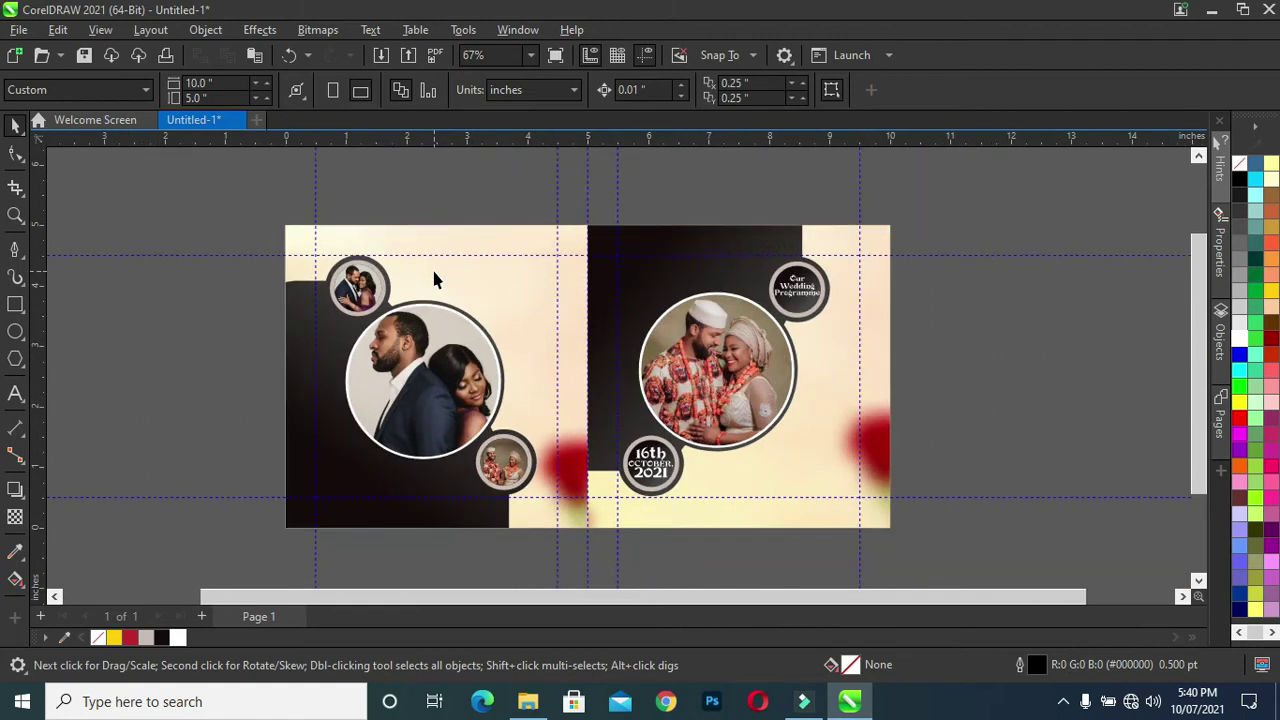
click(333, 349)
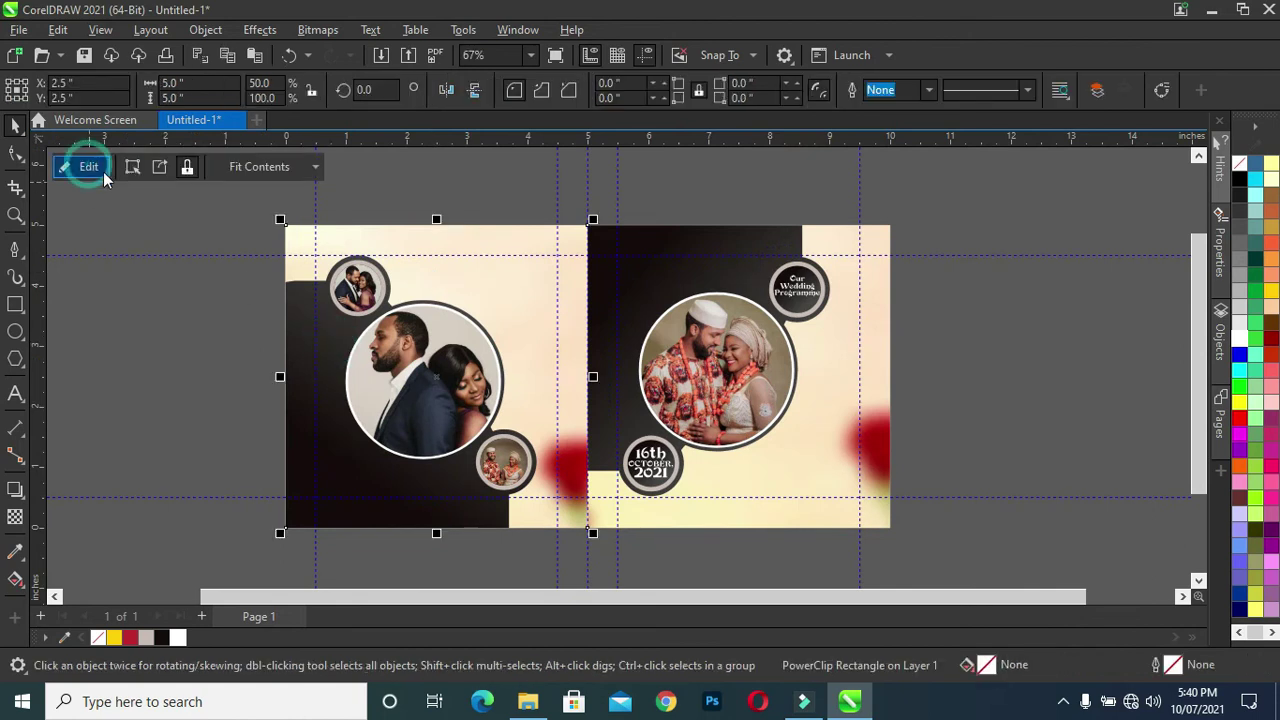
Inside the left PowerClip, nudge the six objects left and the background photo right and down
click(89, 167)
click(165, 210)
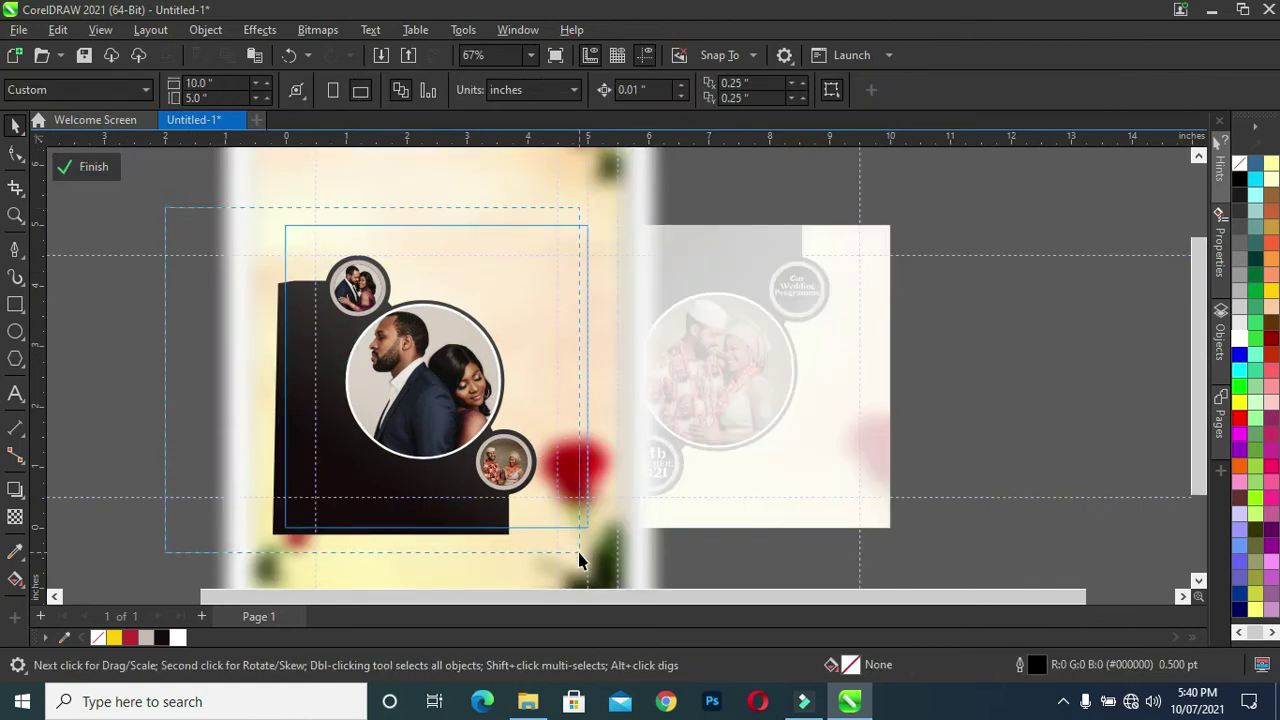
drag(578, 560, 583, 568)
key(Left)
key(Left)
key(Left)
key(Left)
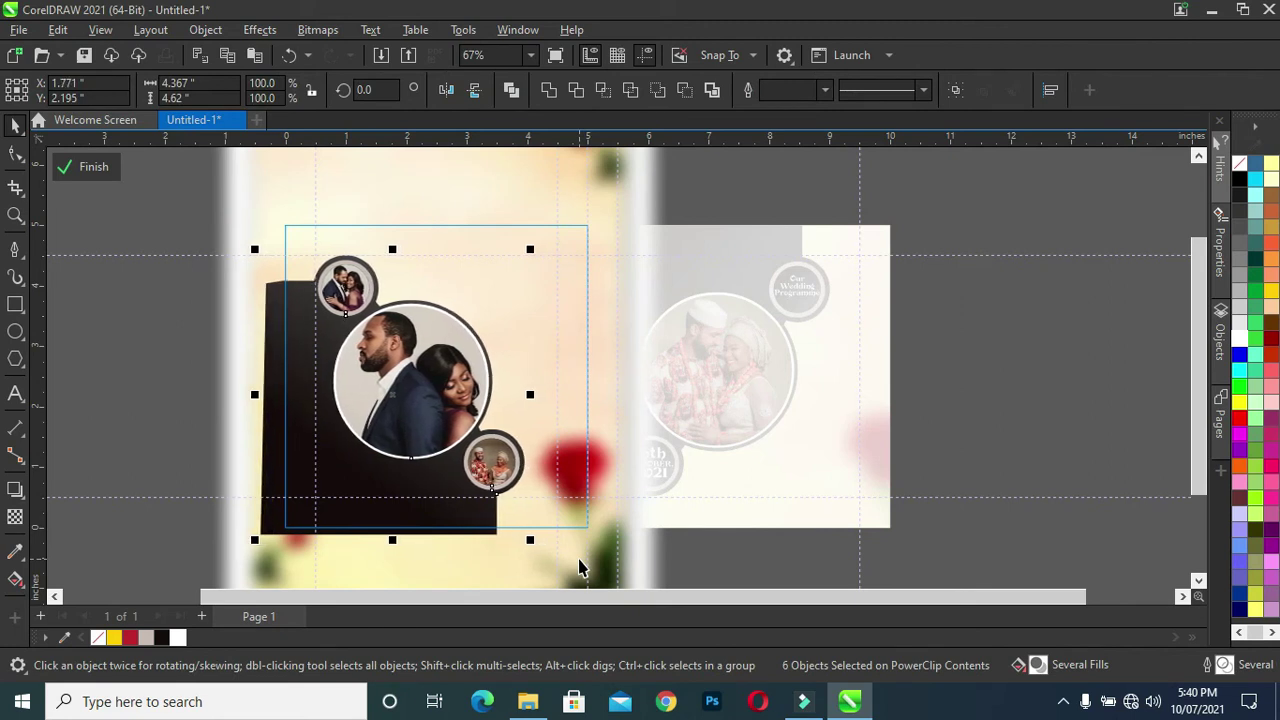
key(ctrl+Right)
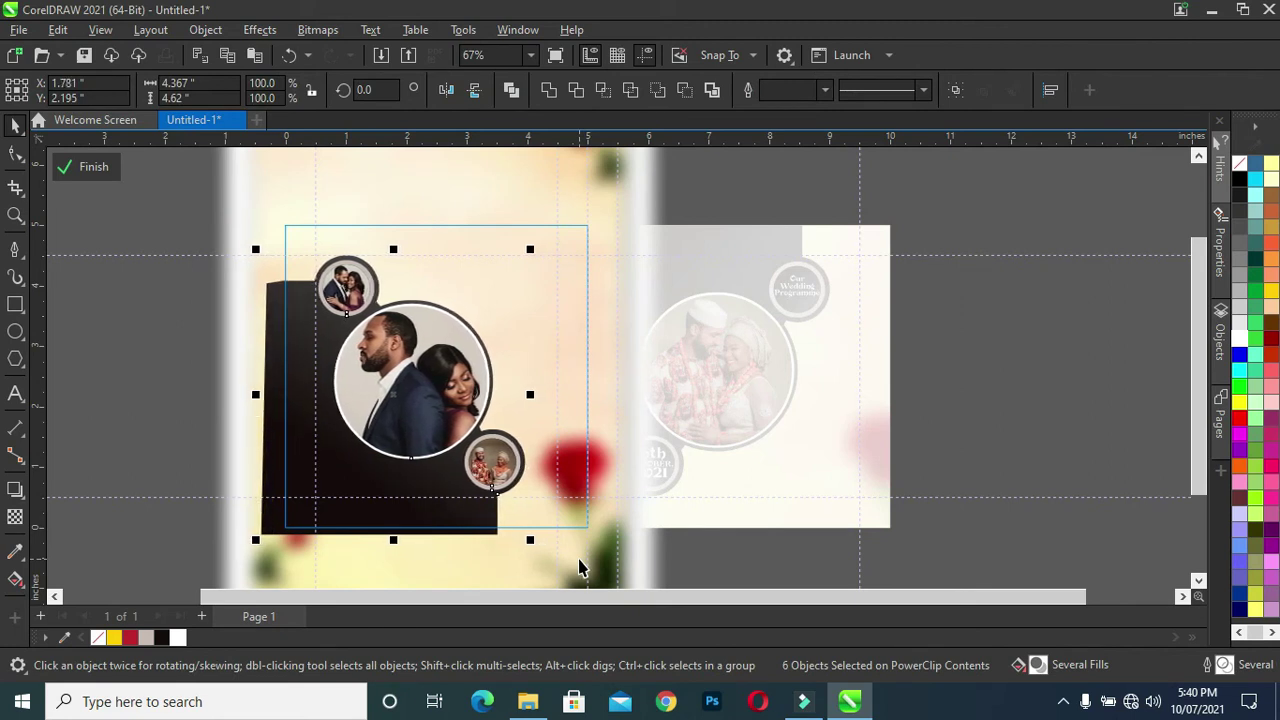
click(579, 564)
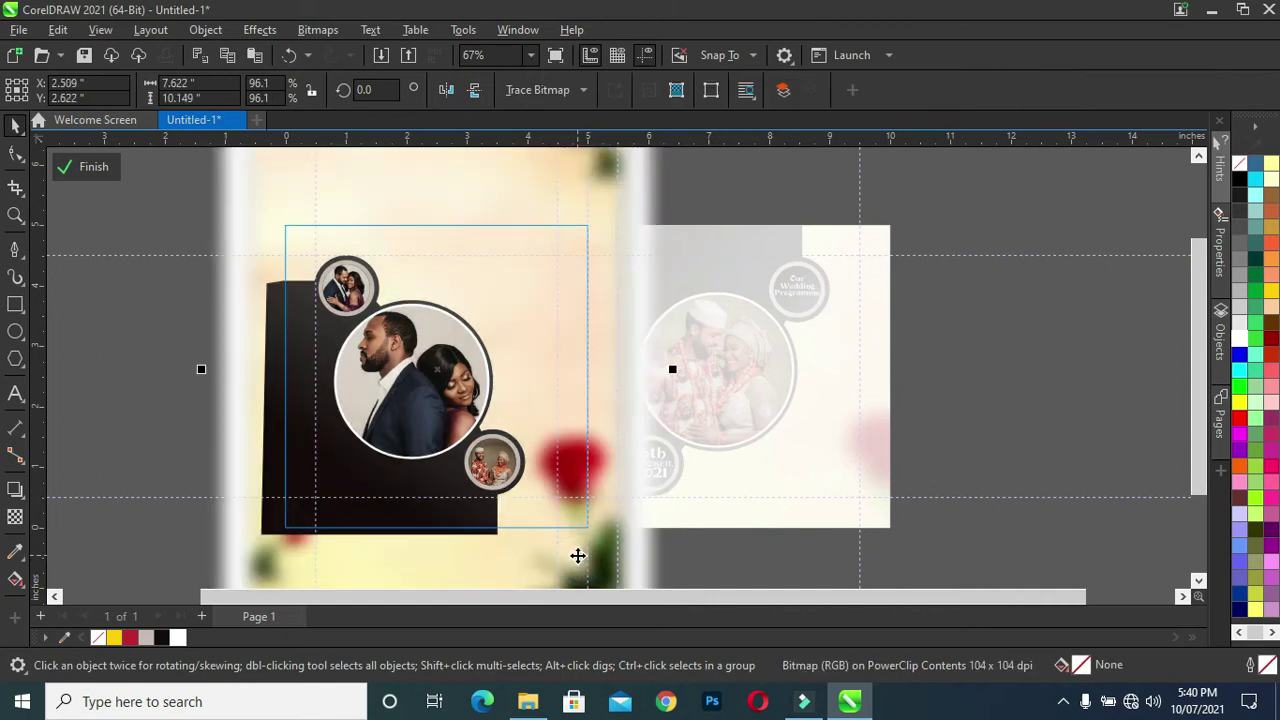
key(Right)
key(Down)
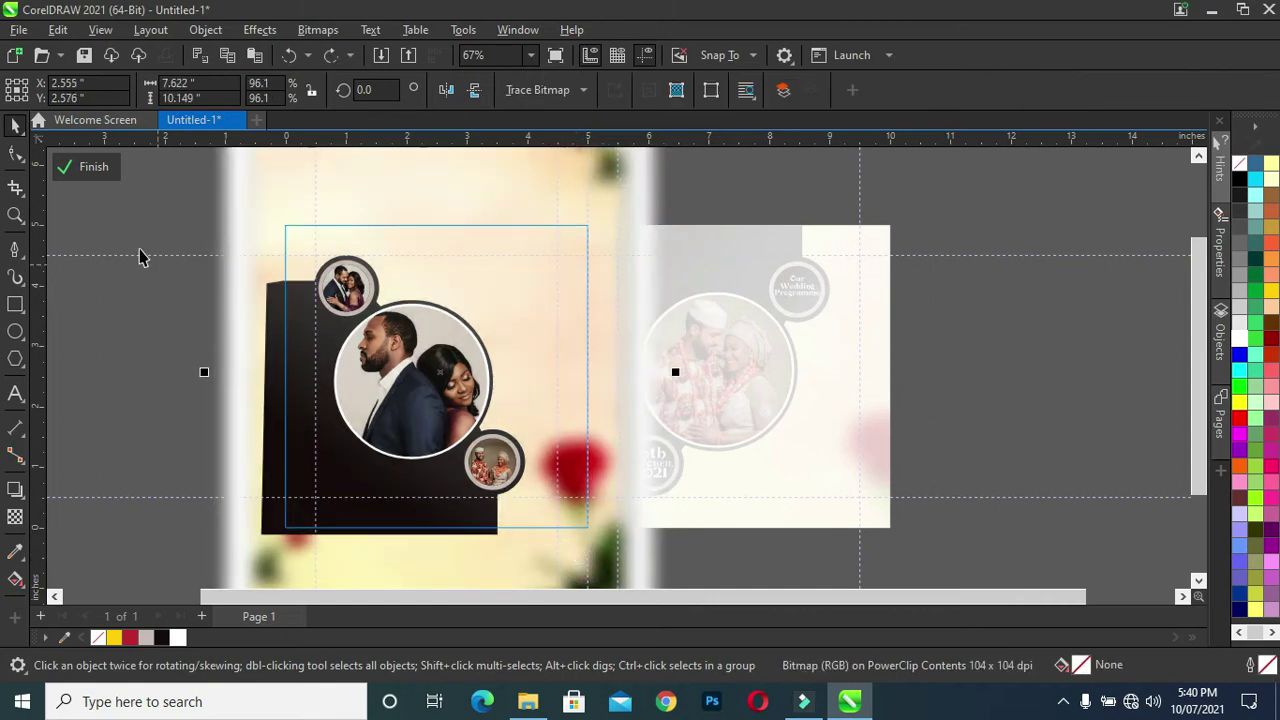
click(93, 166)
click(149, 448)
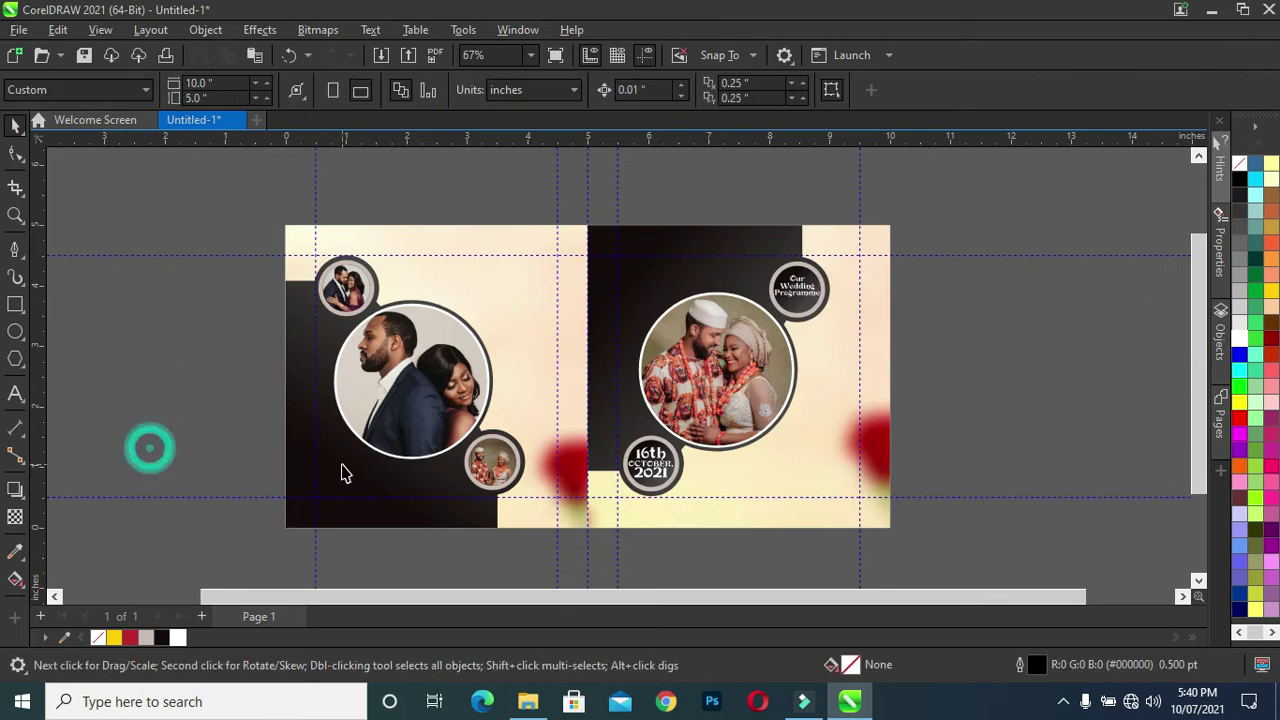
scroll(560, 488, down, 1)
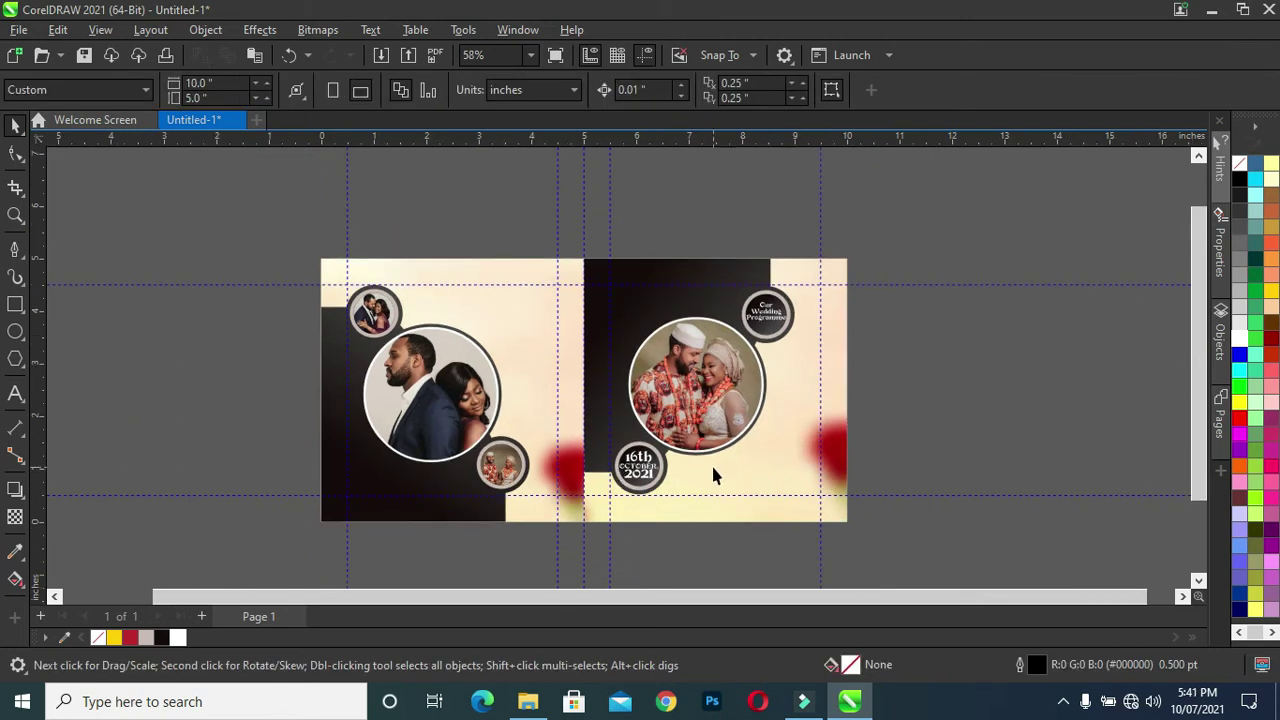
Type the couple's names on three lines, joined by an ampersand, left of the page
click(15, 393)
click(120, 383)
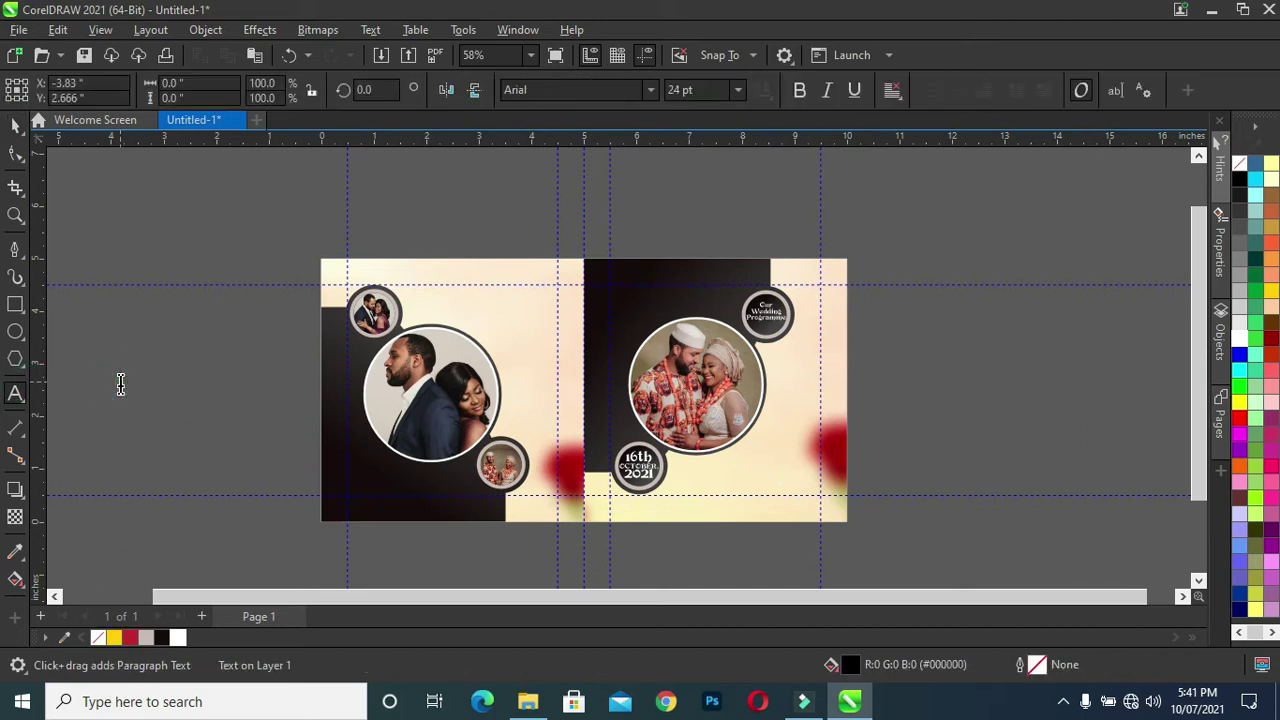
text(O)
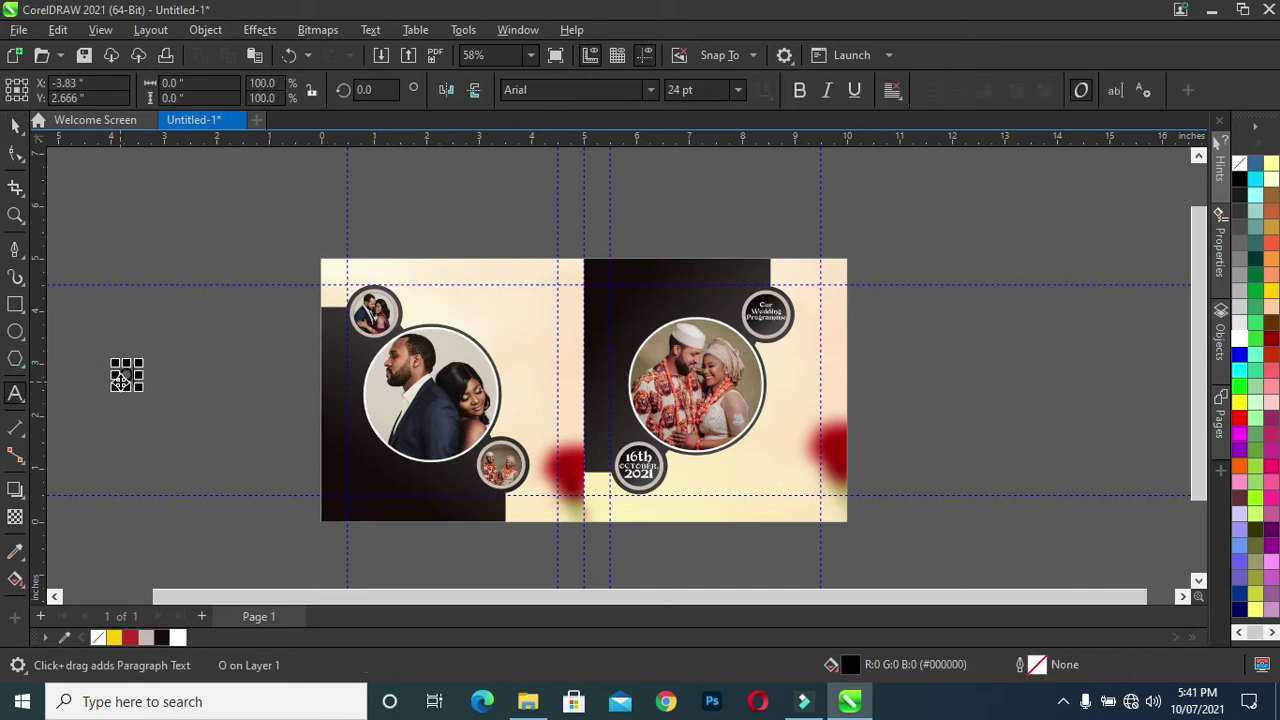
text(gbonnaya)
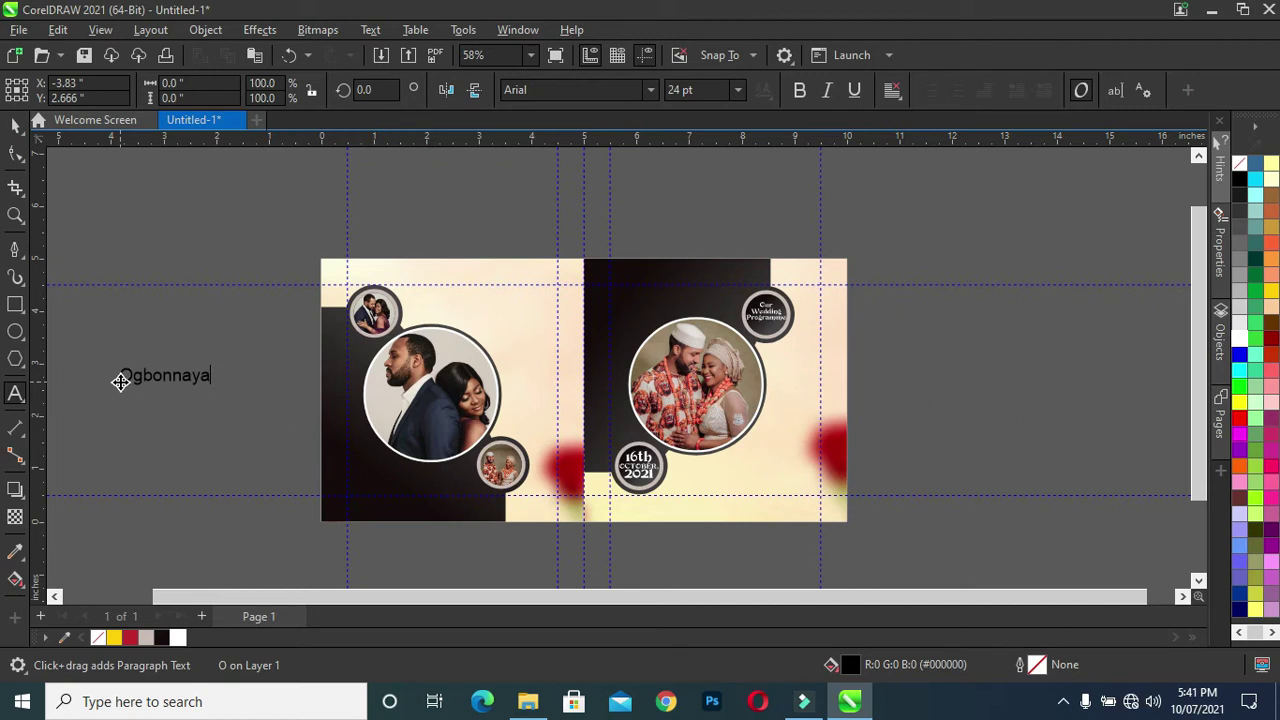
key(Left)
key(Left)
text(n)
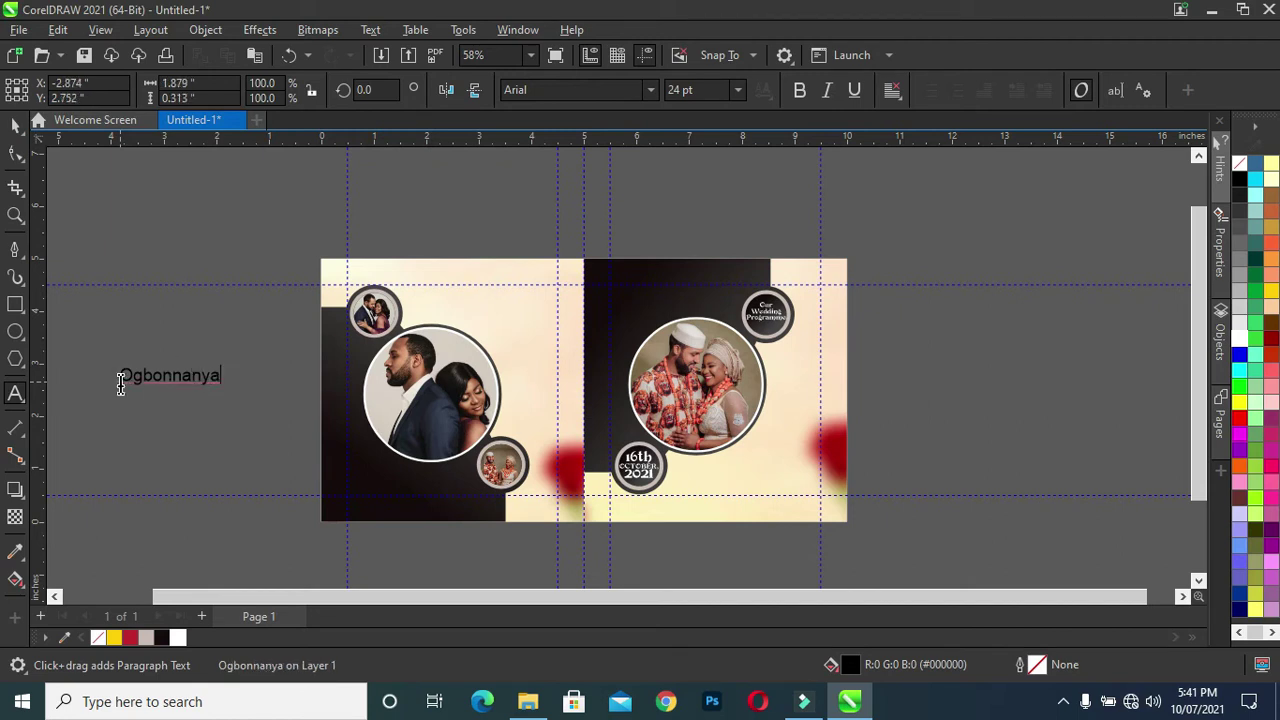
key(Escape)
key(Return)
text(& )
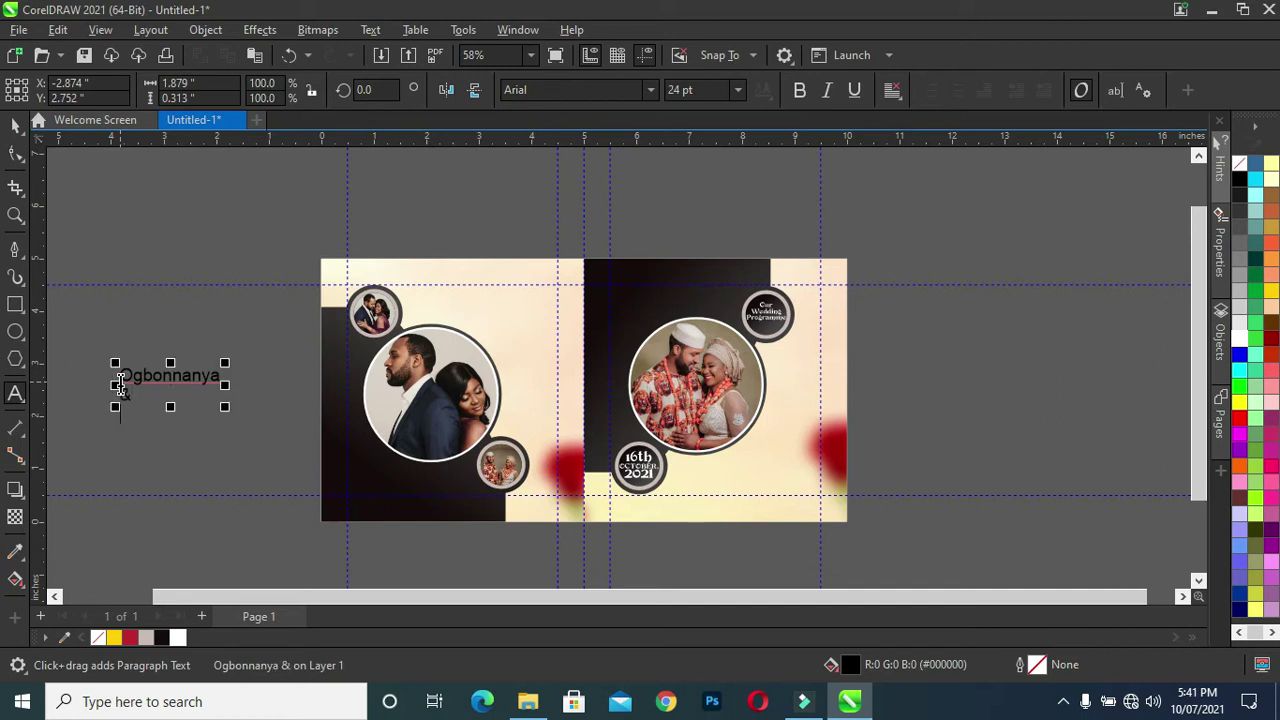
text(Chioma)
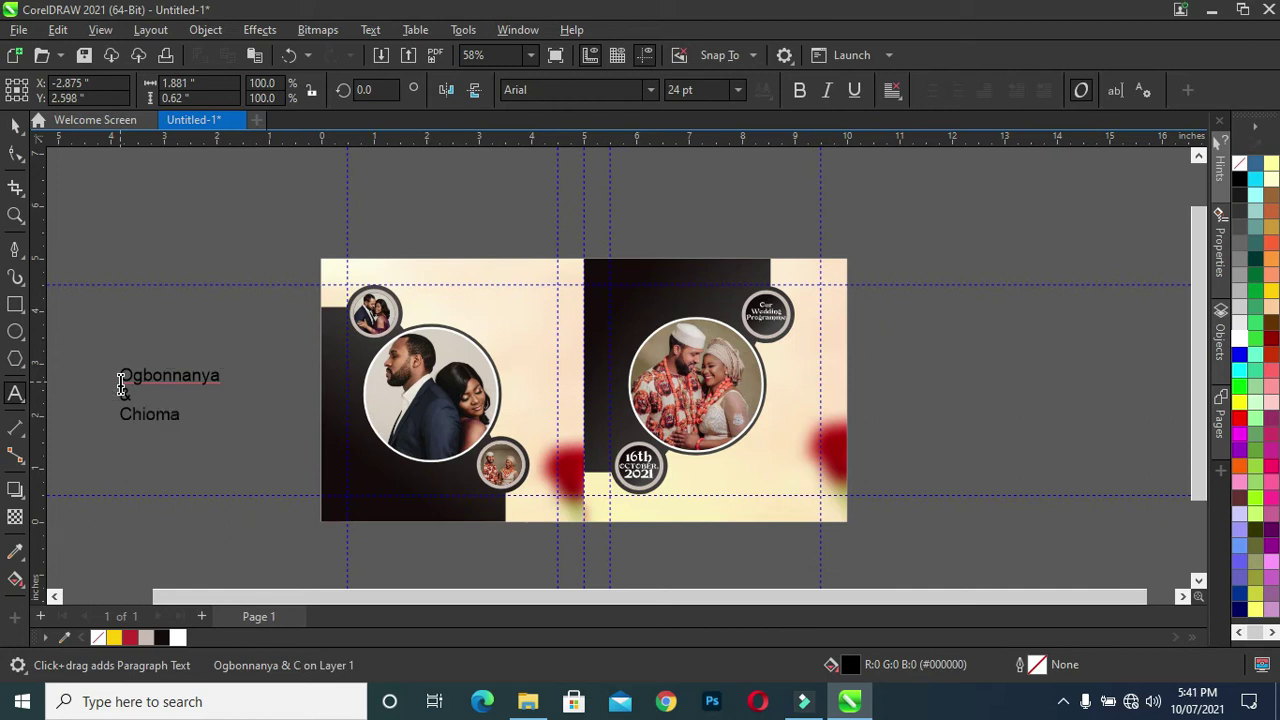
key(ctrl+space)
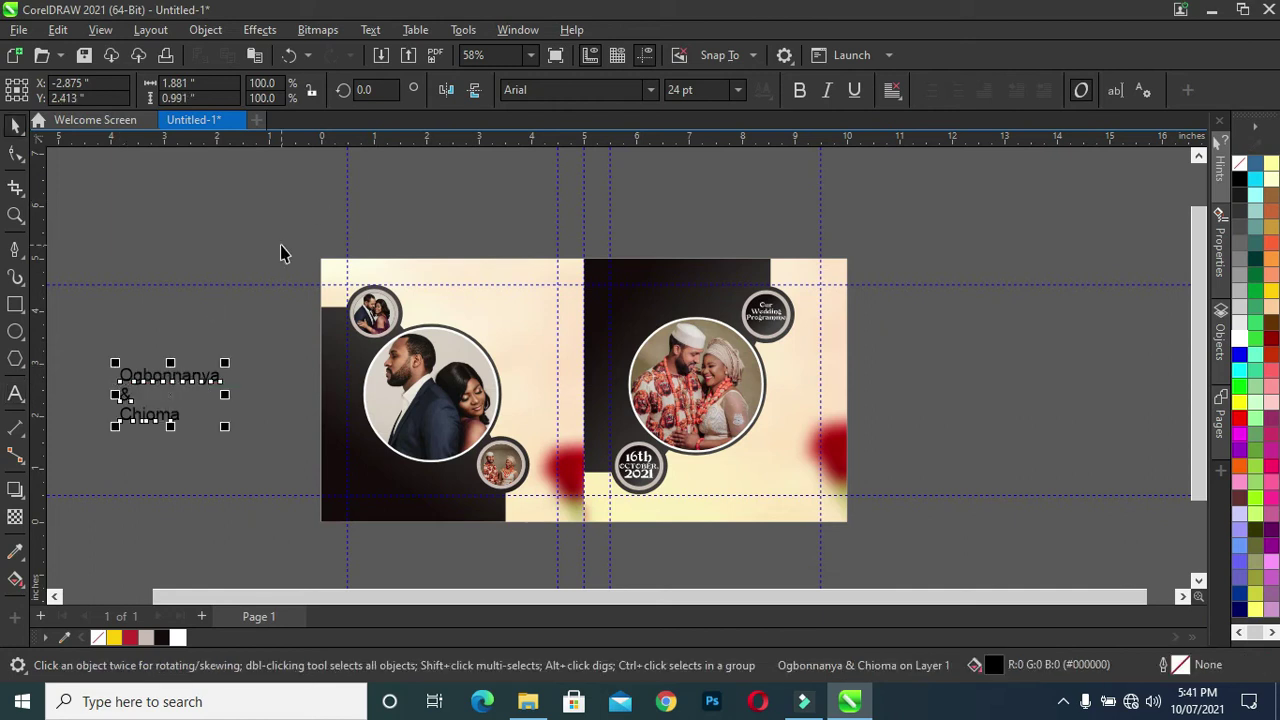
Set the names text in Ruthie with a near-black #150C0D fill and dark outline
click(650, 90)
text(ru)
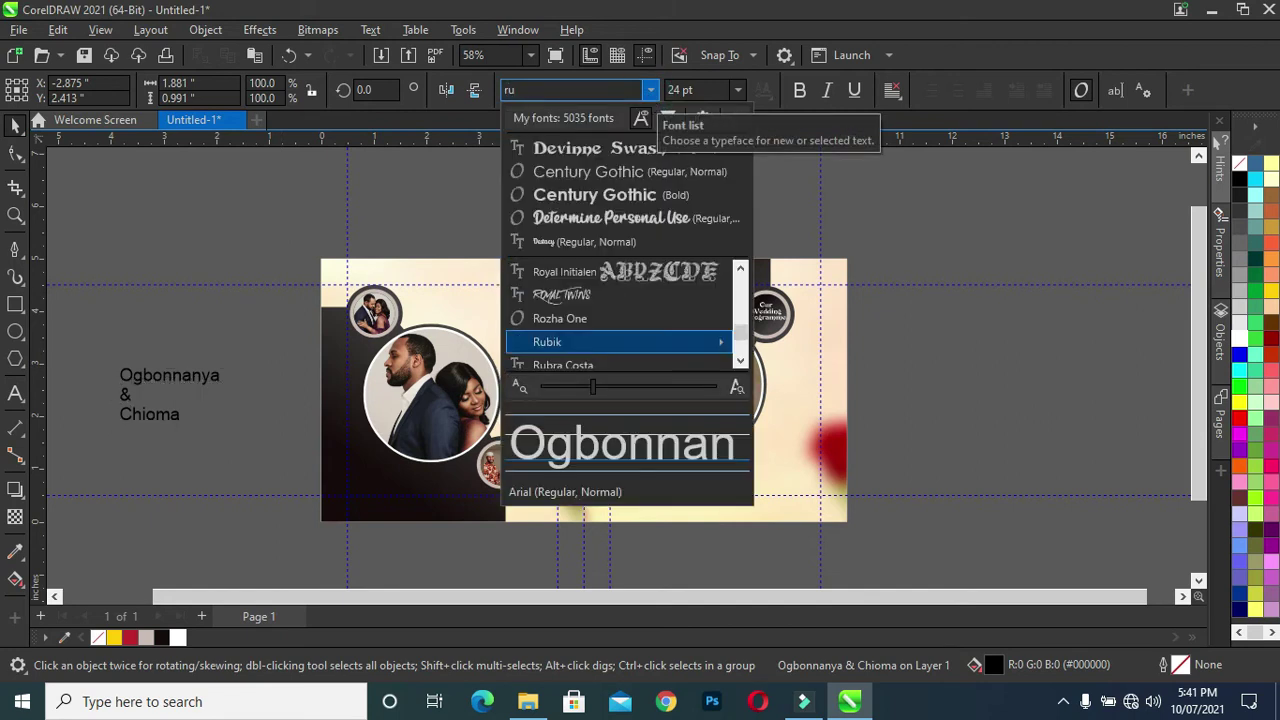
text(th)
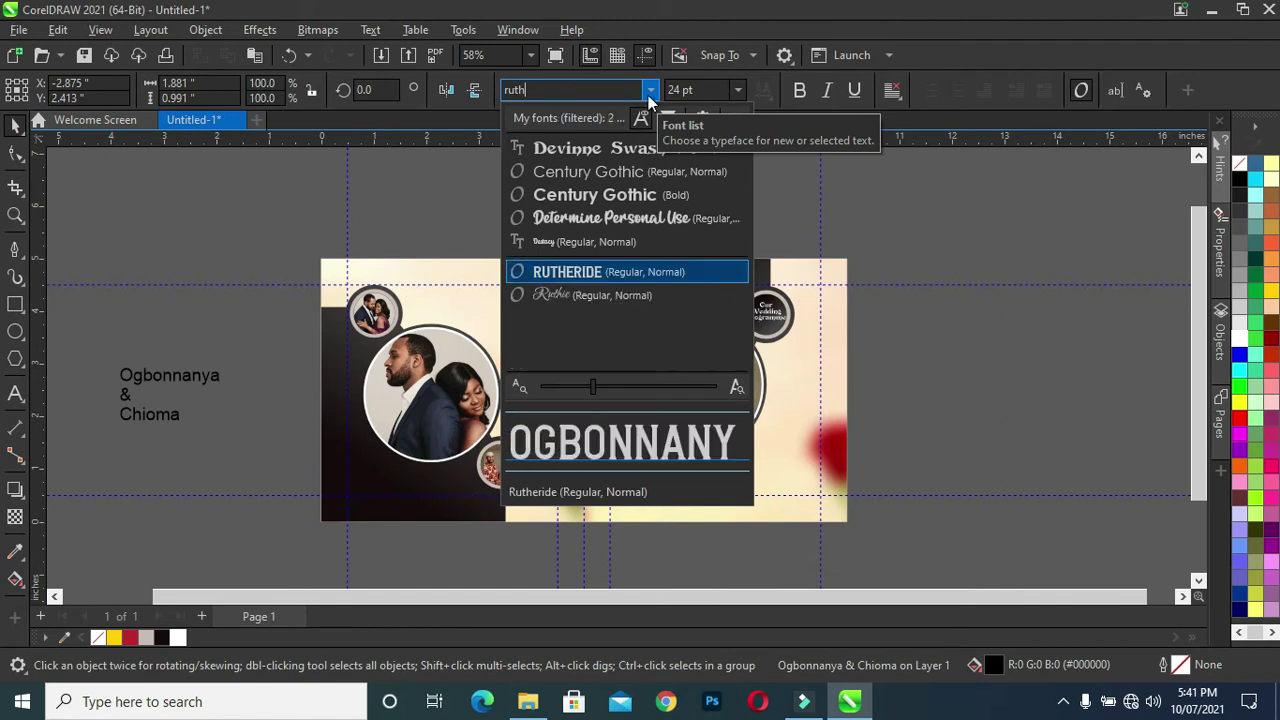
click(593, 295)
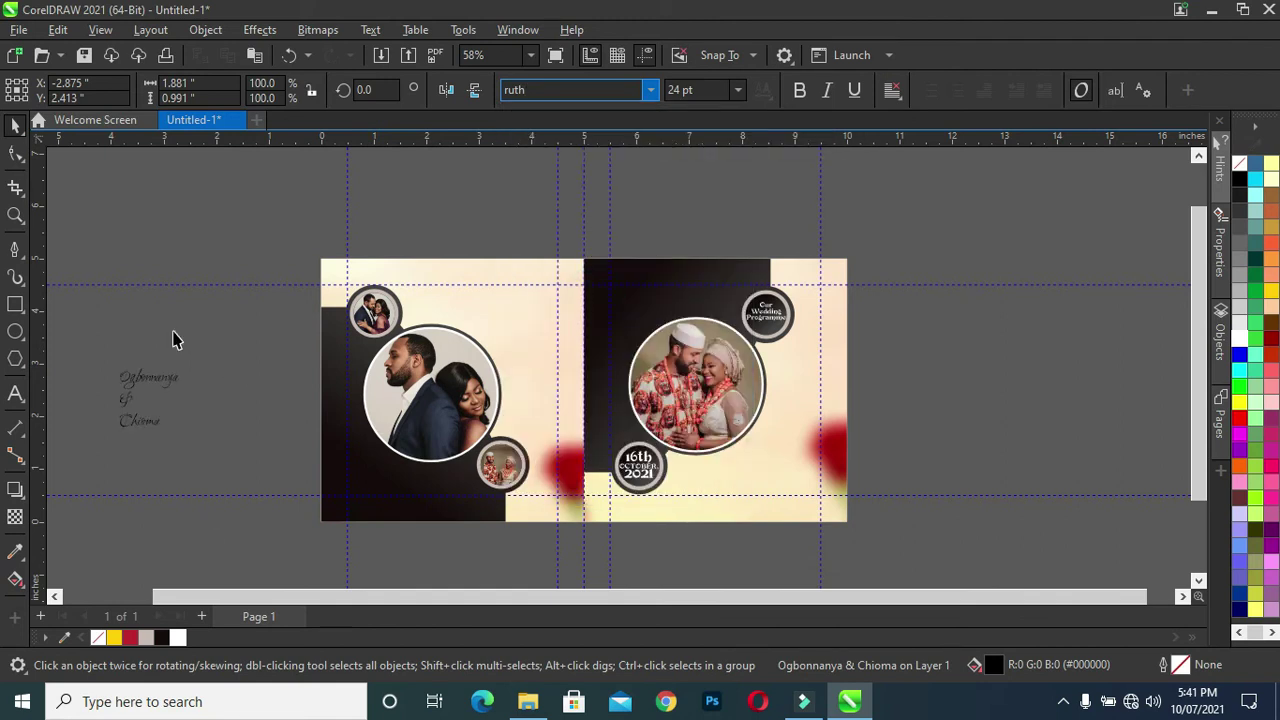
click(88, 345)
click(161, 638)
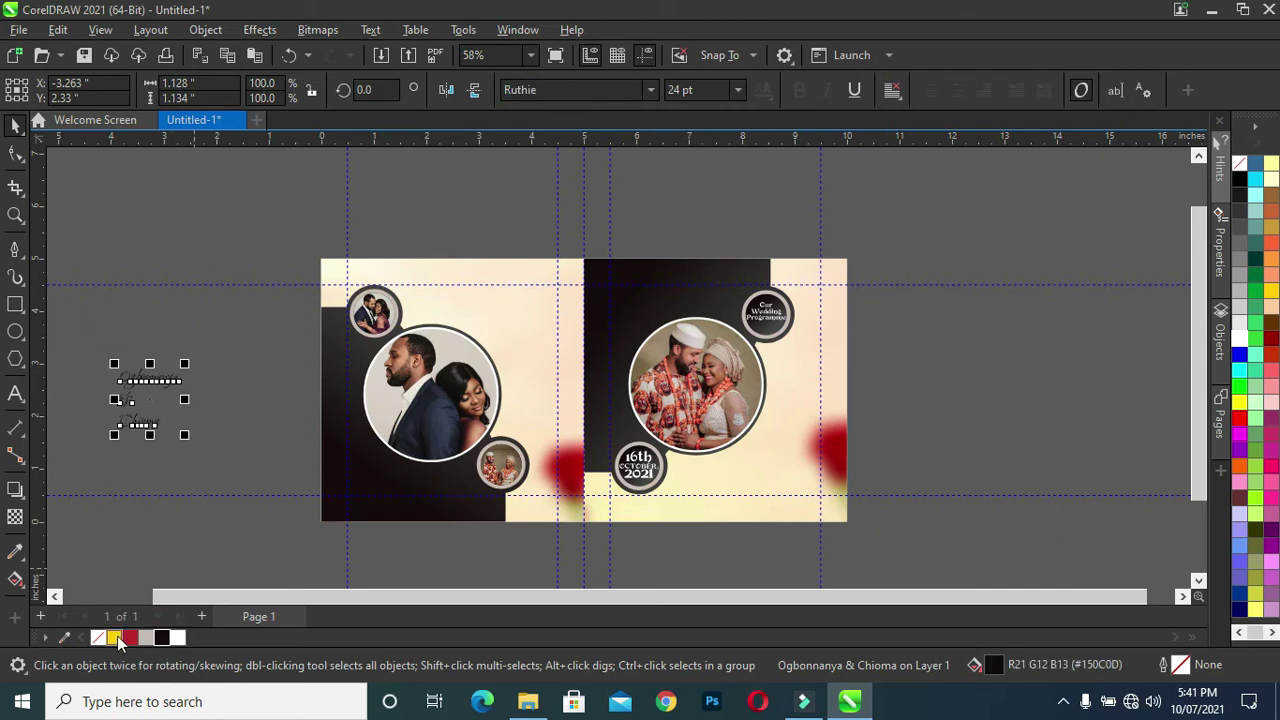
right_click(161, 638)
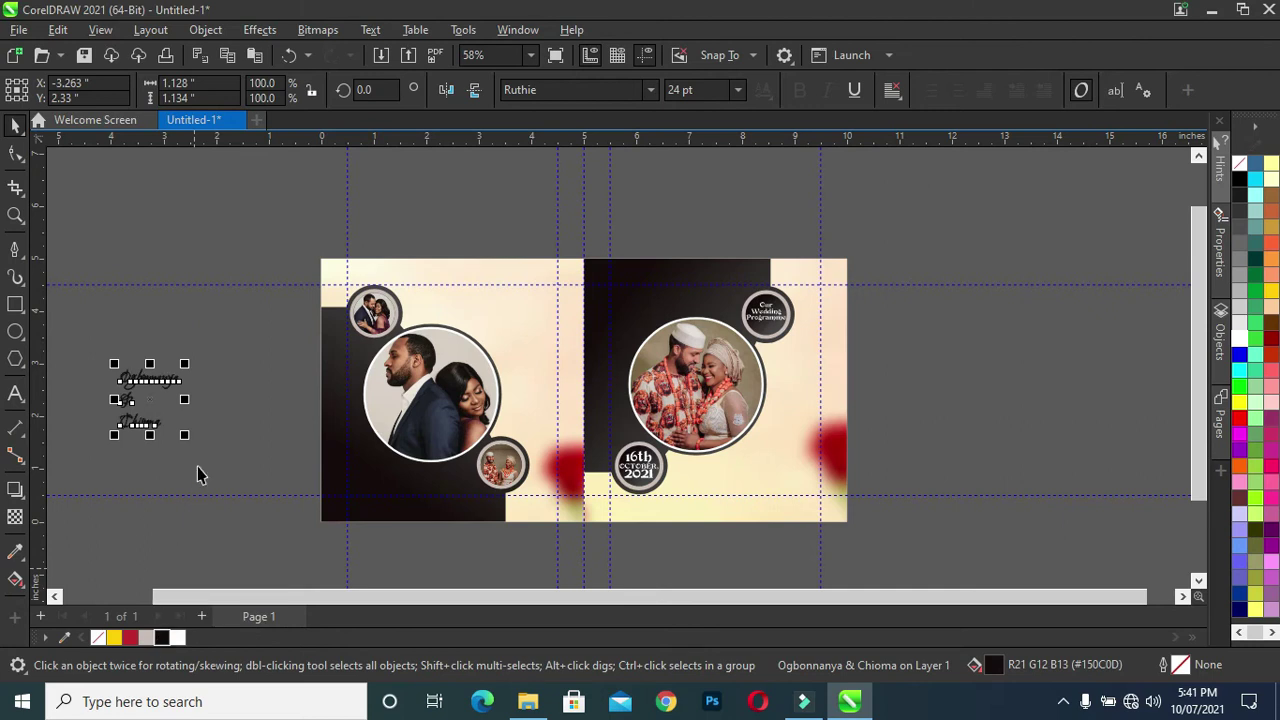
Enlarge the names to about 62 pt, break them apart, and put the top name on the right page at 38 pt
drag(184, 435, 278, 528)
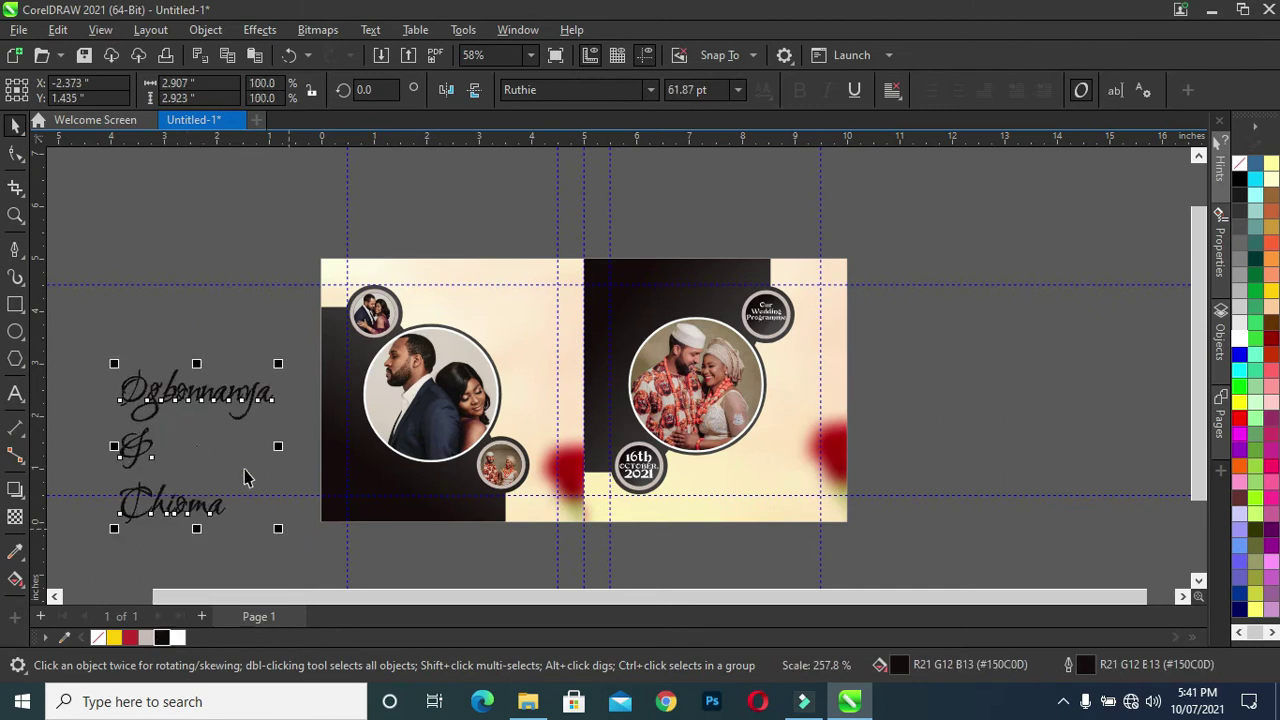
drag(202, 396, 209, 318)
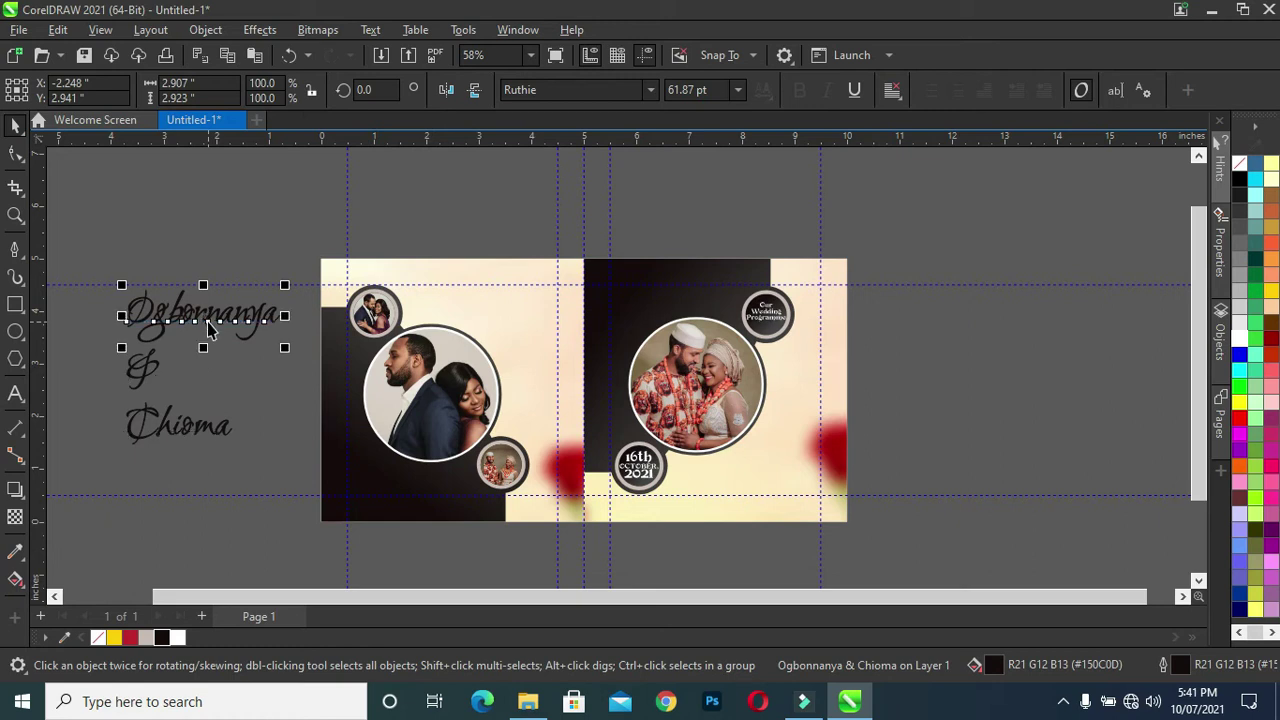
key(ctrl+k)
mouse_move(209, 320)
mouse_down()
mouse_move(808, 478)
mouse_move(802, 456)
mouse_up()
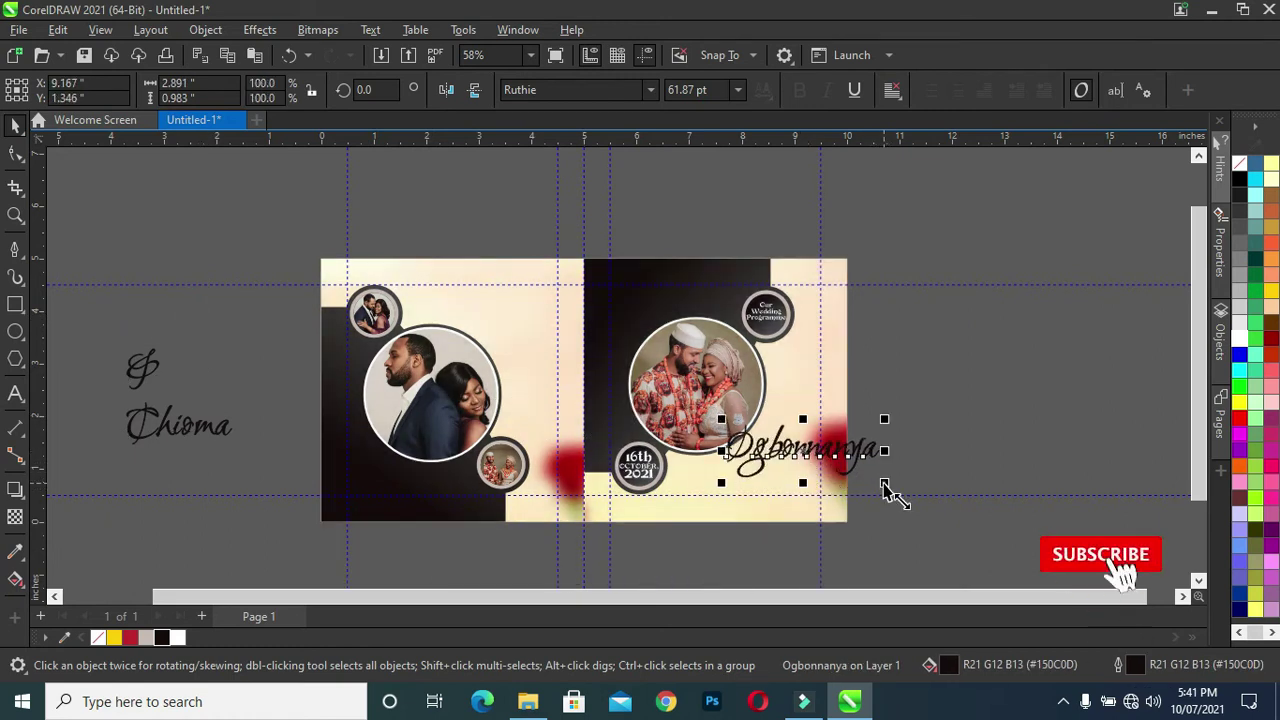
drag(884, 486, 821, 460)
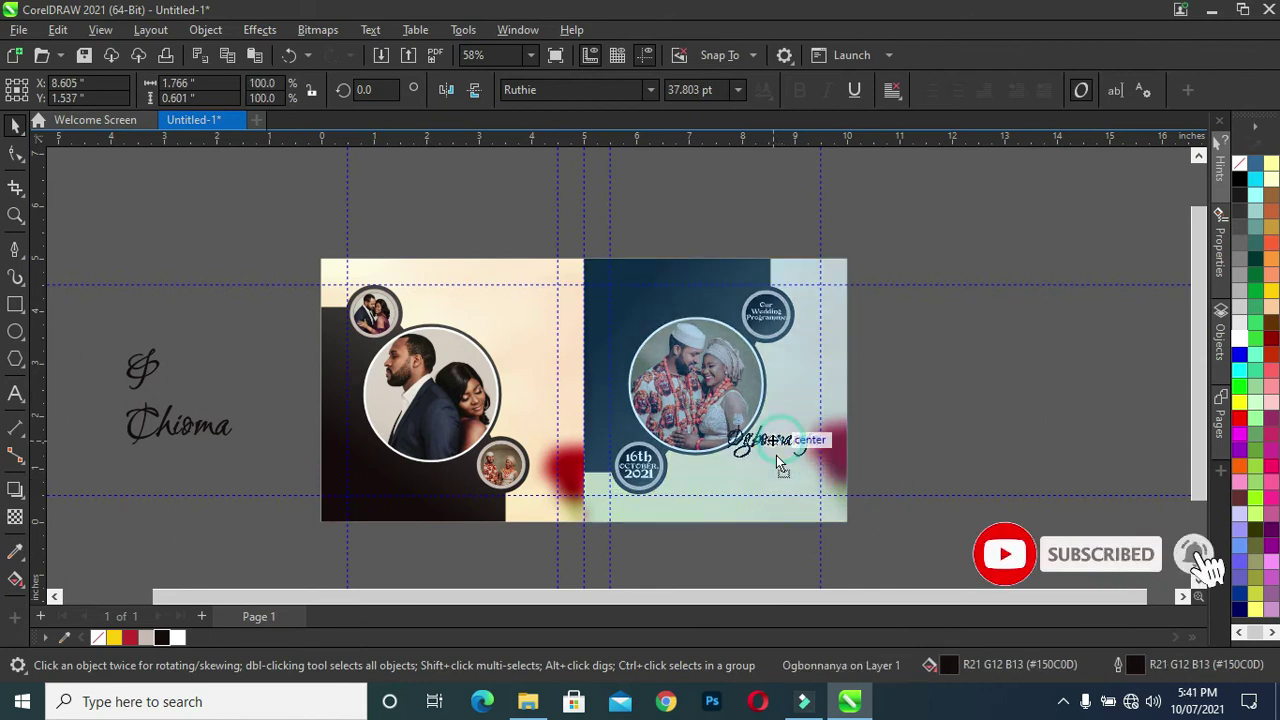
drag(781, 462, 770, 479)
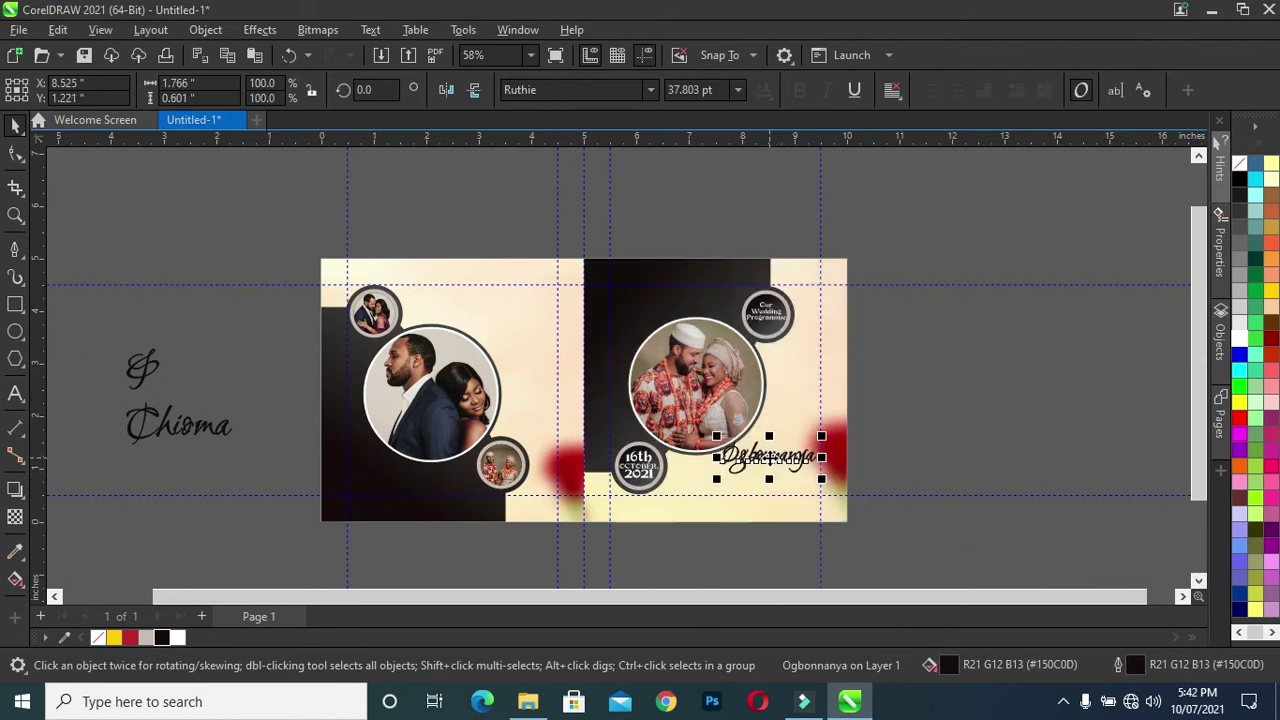
click(921, 409)
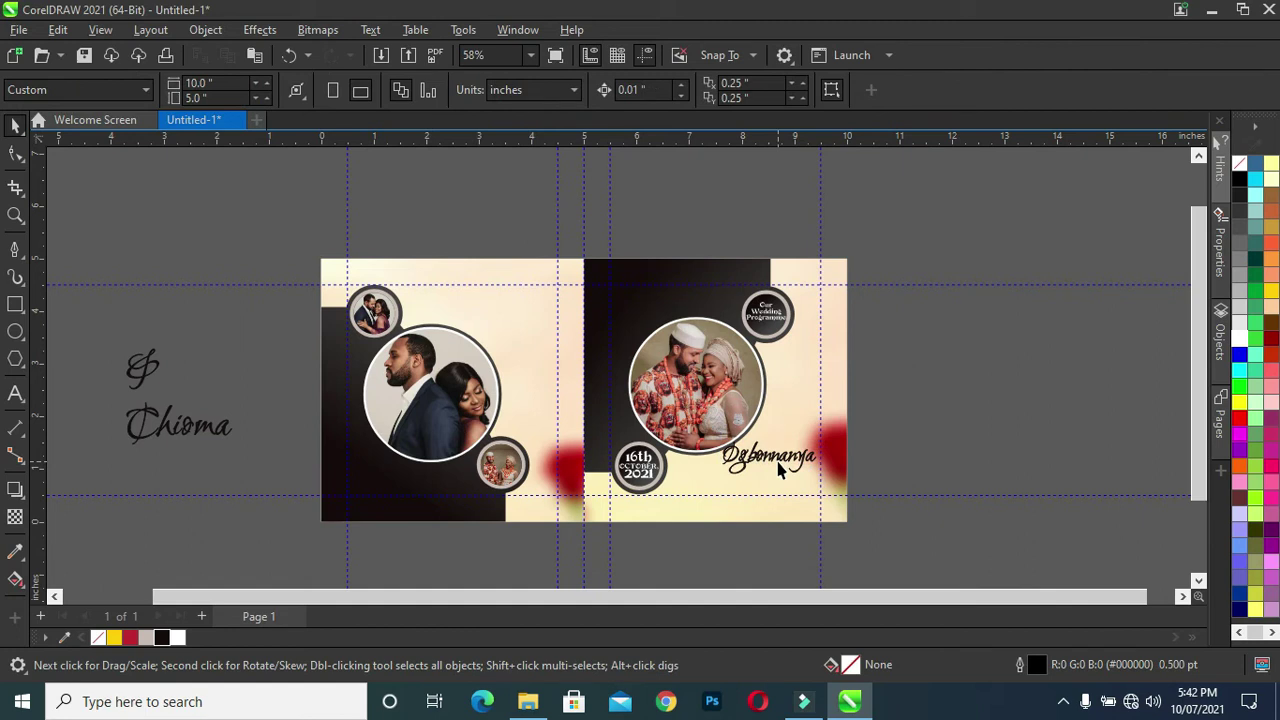
Move the ampersand and the other name to the right of the spread
drag(91, 344, 254, 491)
drag(176, 392, 946, 392)
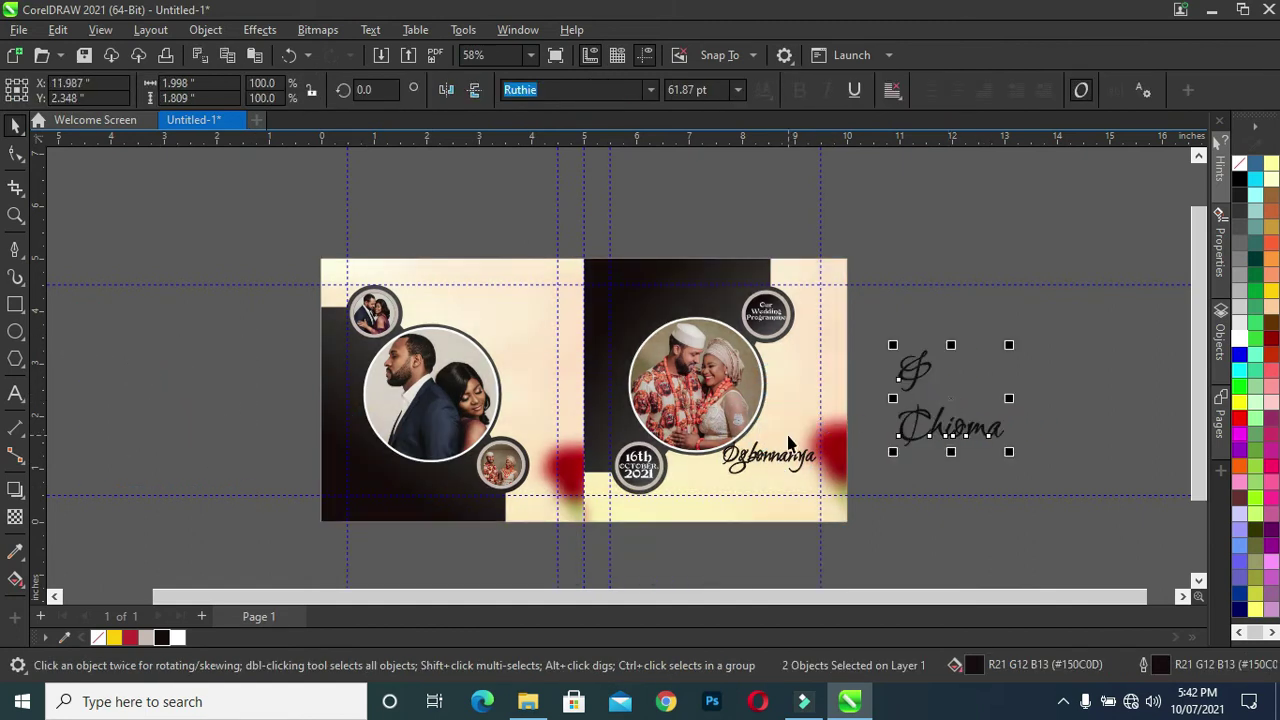
scroll(800, 430, up, 1)
scroll(788, 443, up, 1)
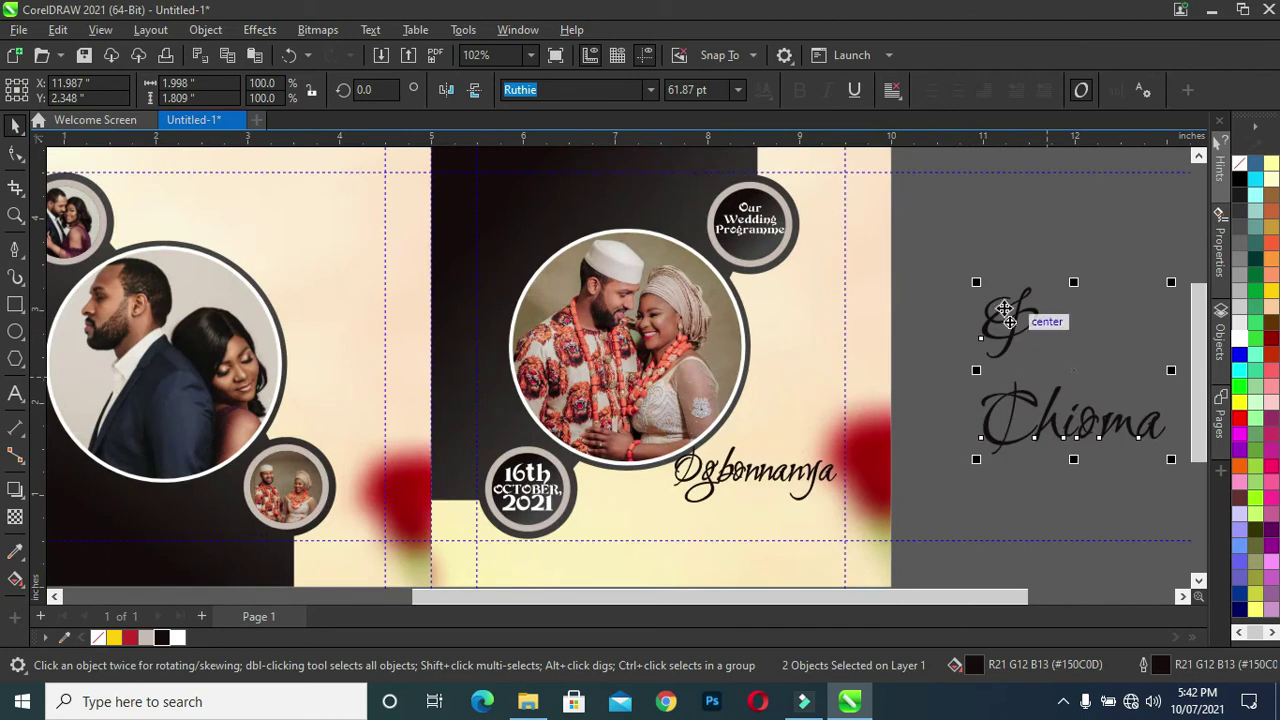
click(1070, 374)
drag(1066, 376, 1050, 371)
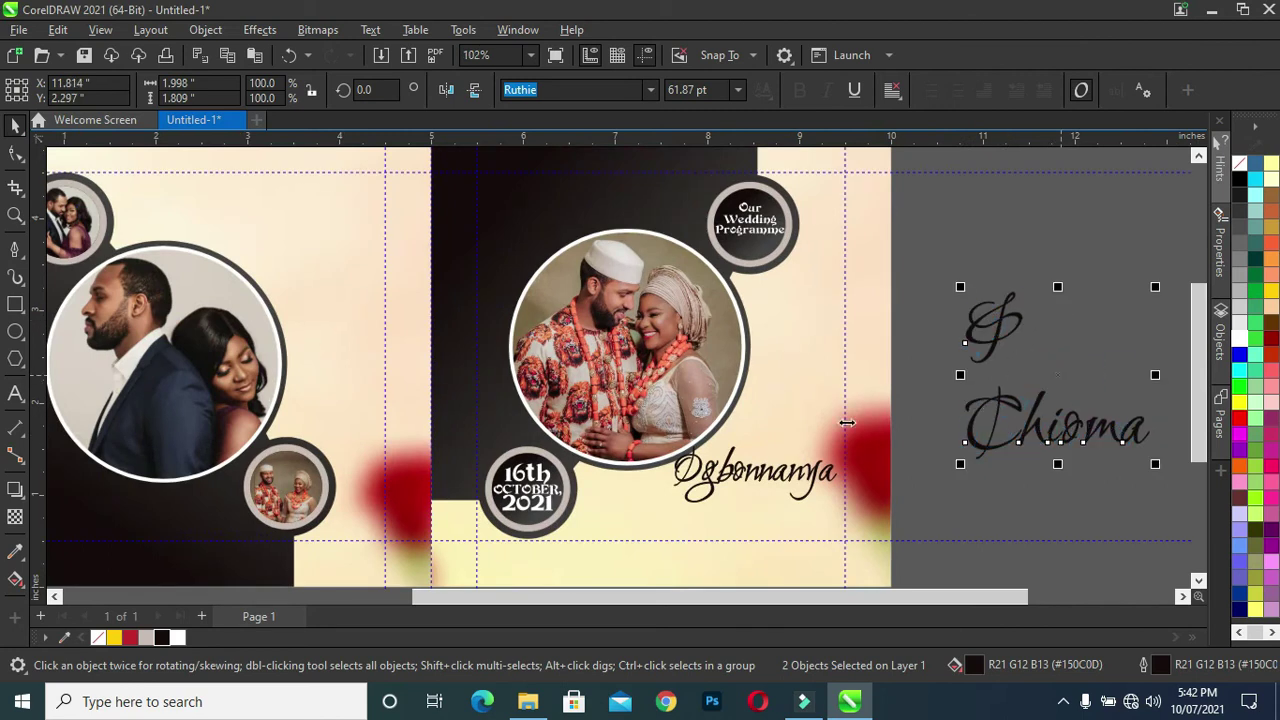
Set the top name at the bottom of the right page, with the other name half-size above it
mouse_move(790, 481)
mouse_down()
mouse_move(780, 500)
mouse_move(818, 527)
mouse_up()
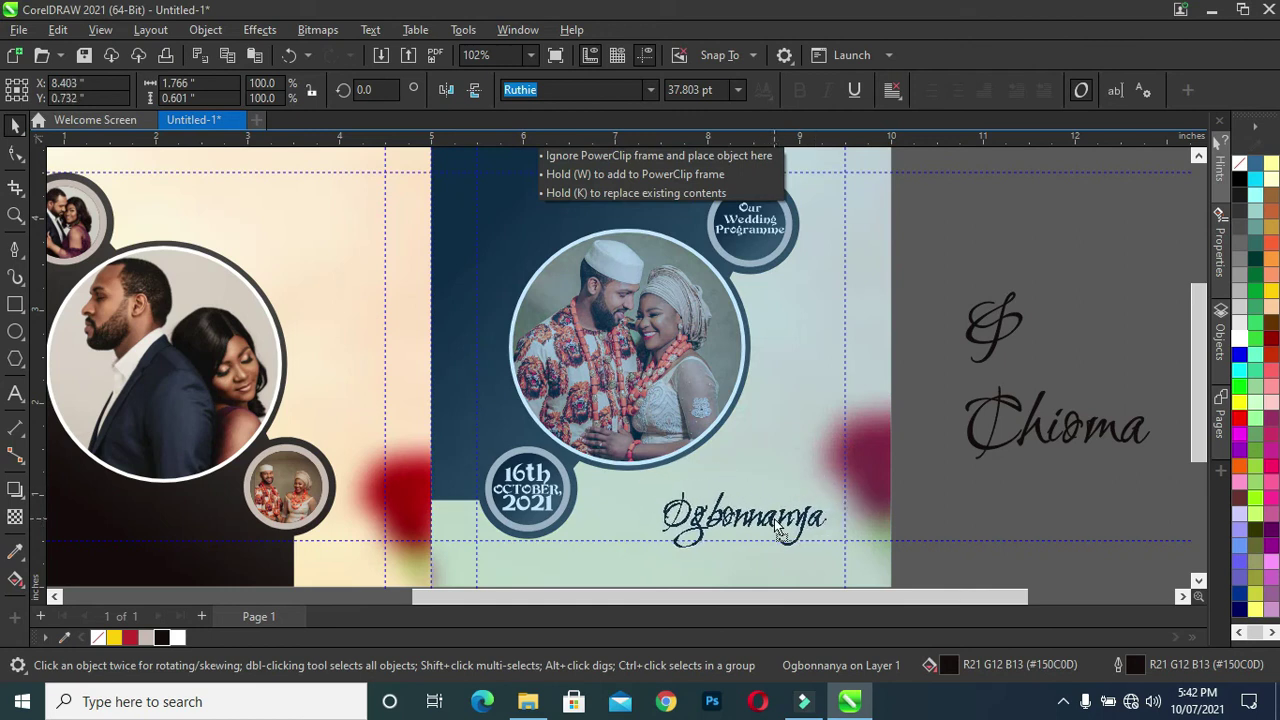
drag(818, 527, 772, 521)
click(986, 463)
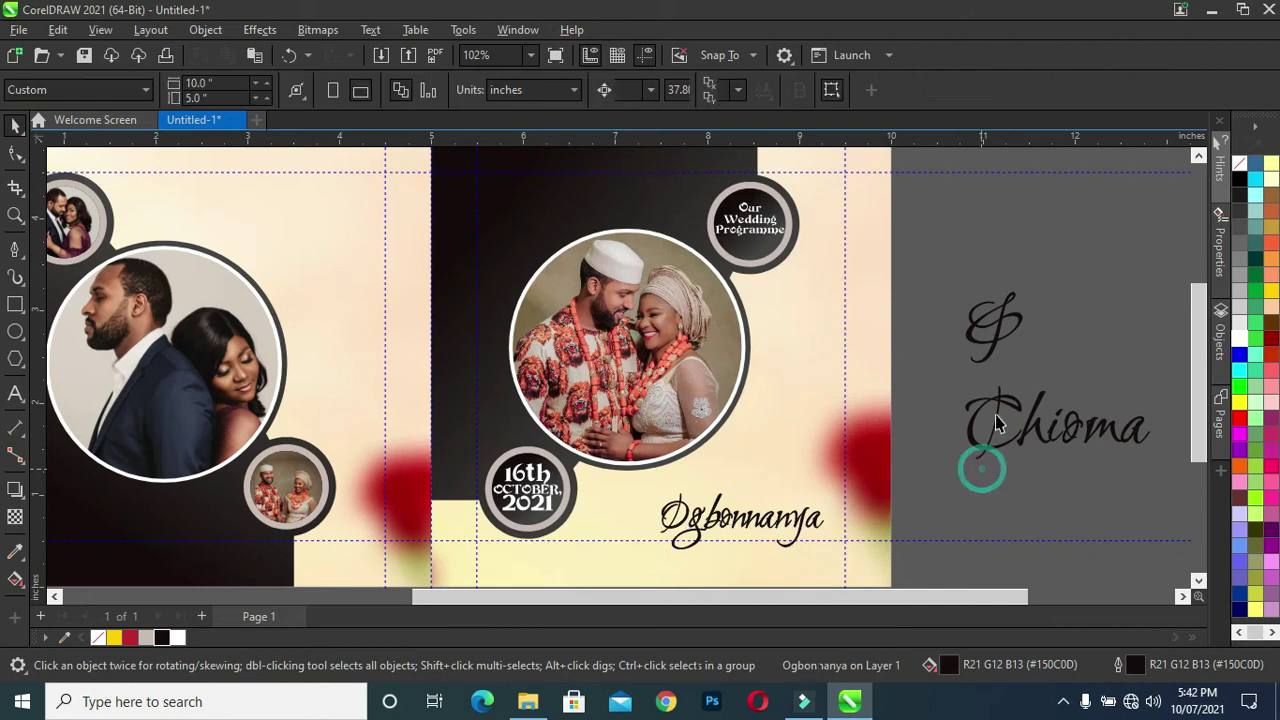
click(1058, 422)
mouse_move(1155, 463)
mouse_down()
mouse_move(1020, 412)
mouse_move(727, 465)
mouse_move(767, 478)
mouse_move(735, 490)
mouse_up()
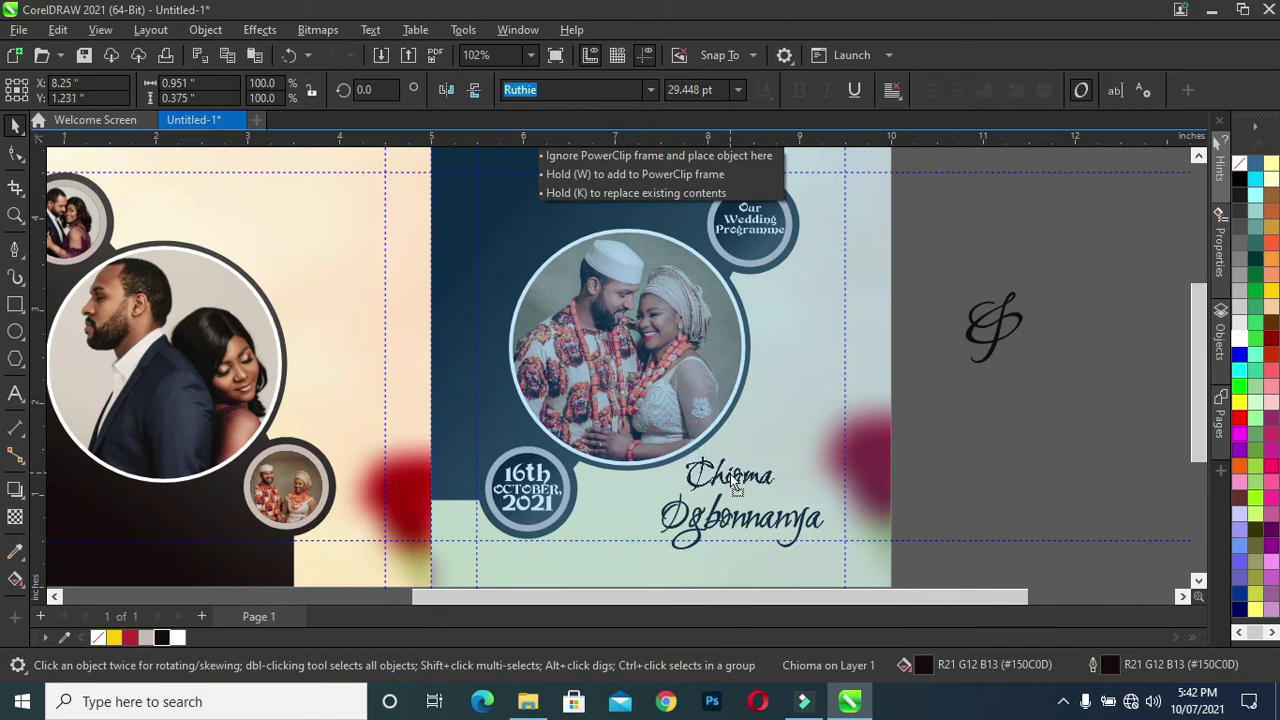
drag(736, 490, 733, 488)
click(1006, 378)
drag(934, 277, 1128, 386)
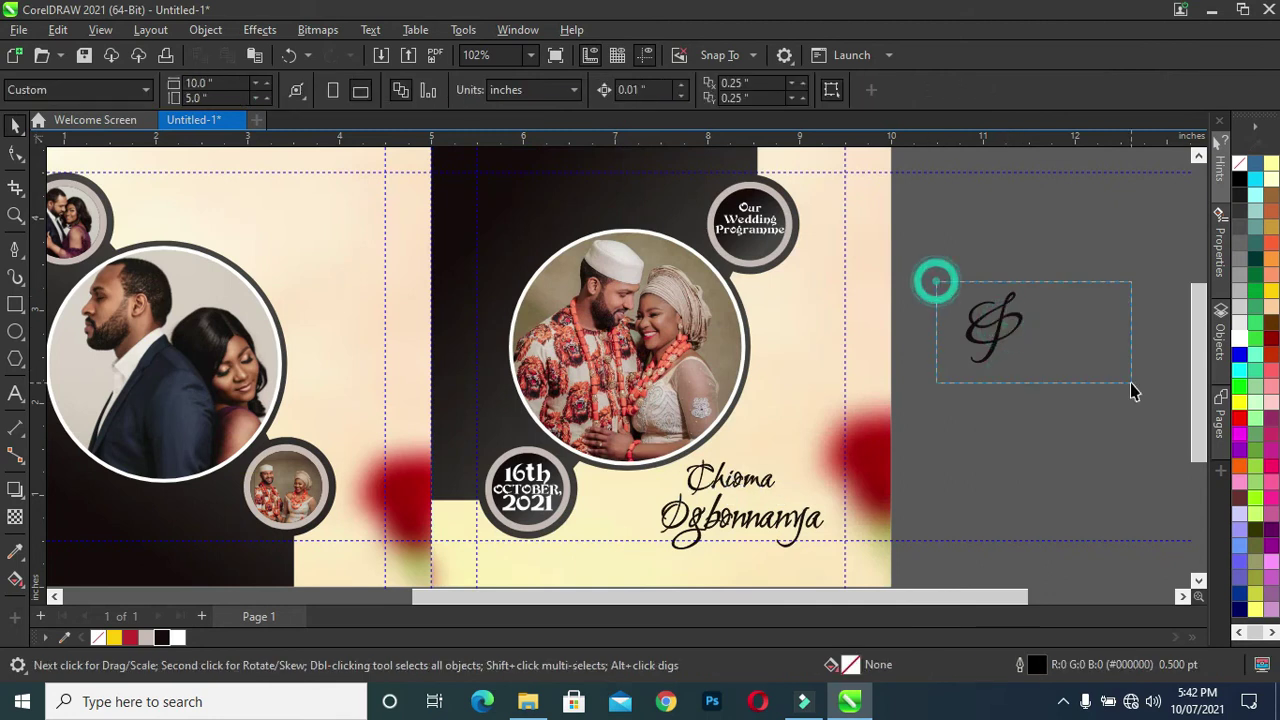
Shrink the ampersand to about 34 pt and place it just after Chioma
drag(1030, 288, 1003, 318)
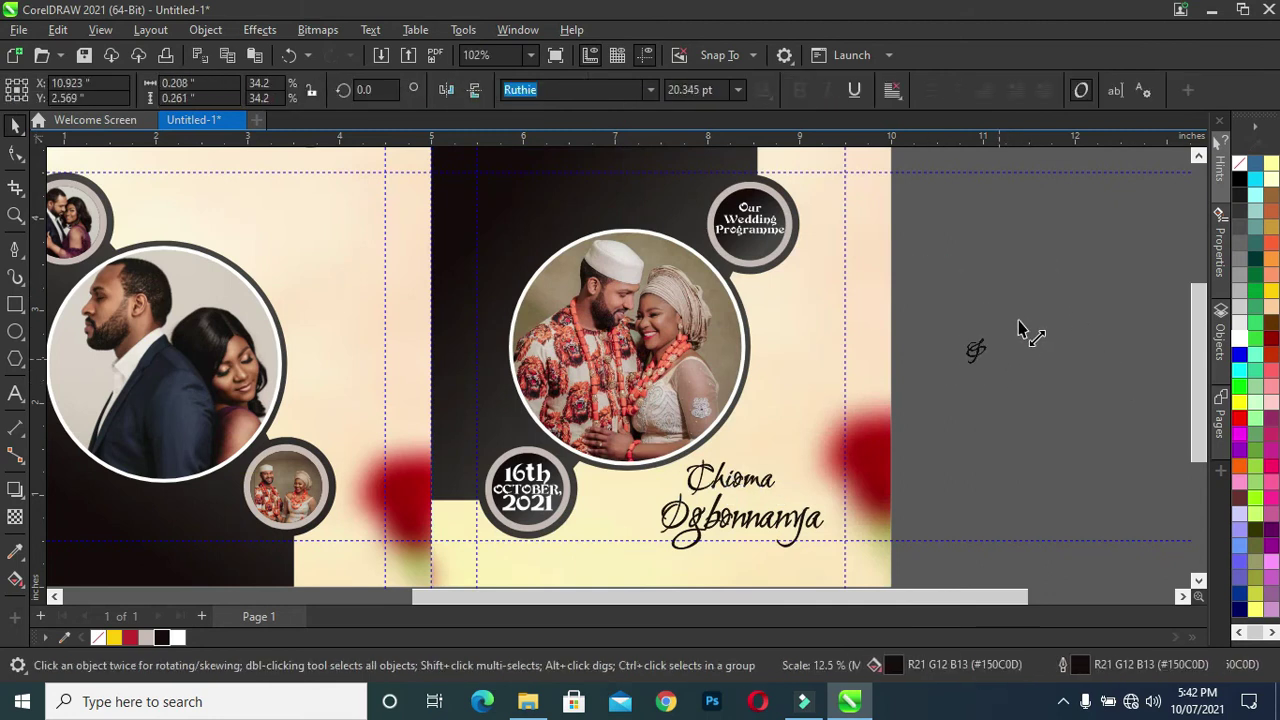
drag(987, 343, 788, 500)
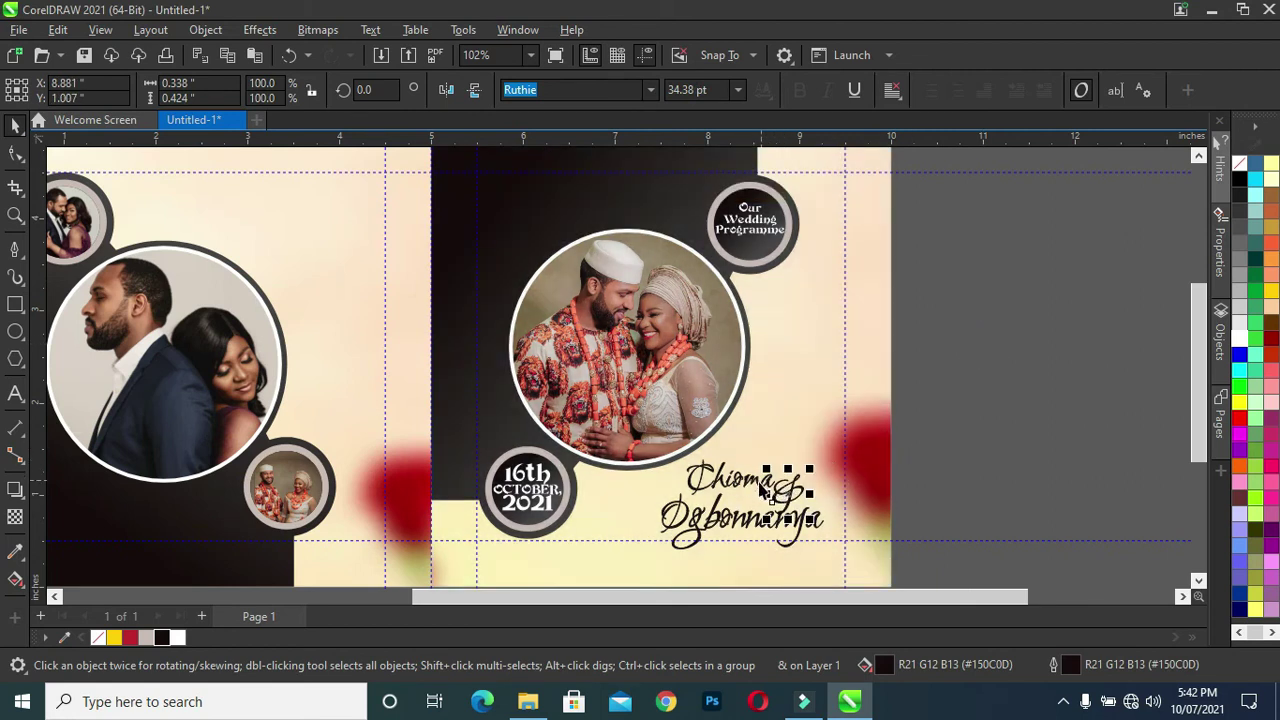
mouse_move(752, 507)
mouse_down()
mouse_move(797, 487)
mouse_move(743, 497)
mouse_up()
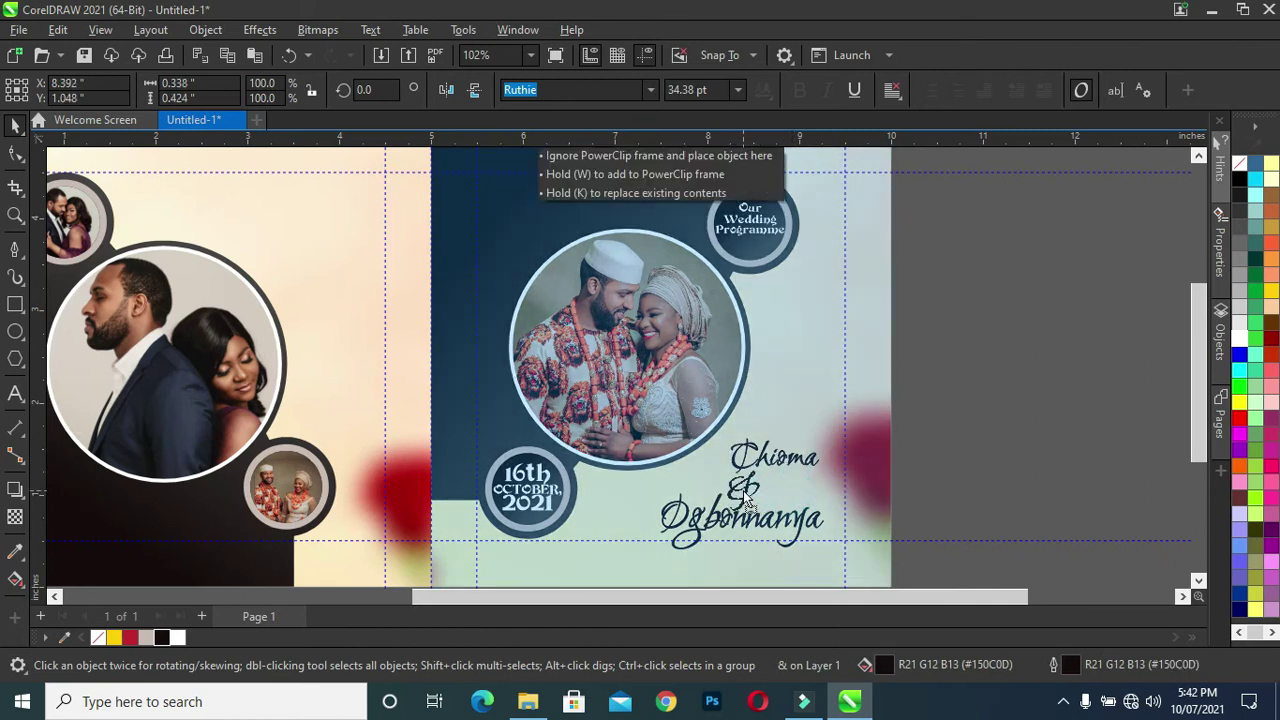
drag(743, 491, 745, 490)
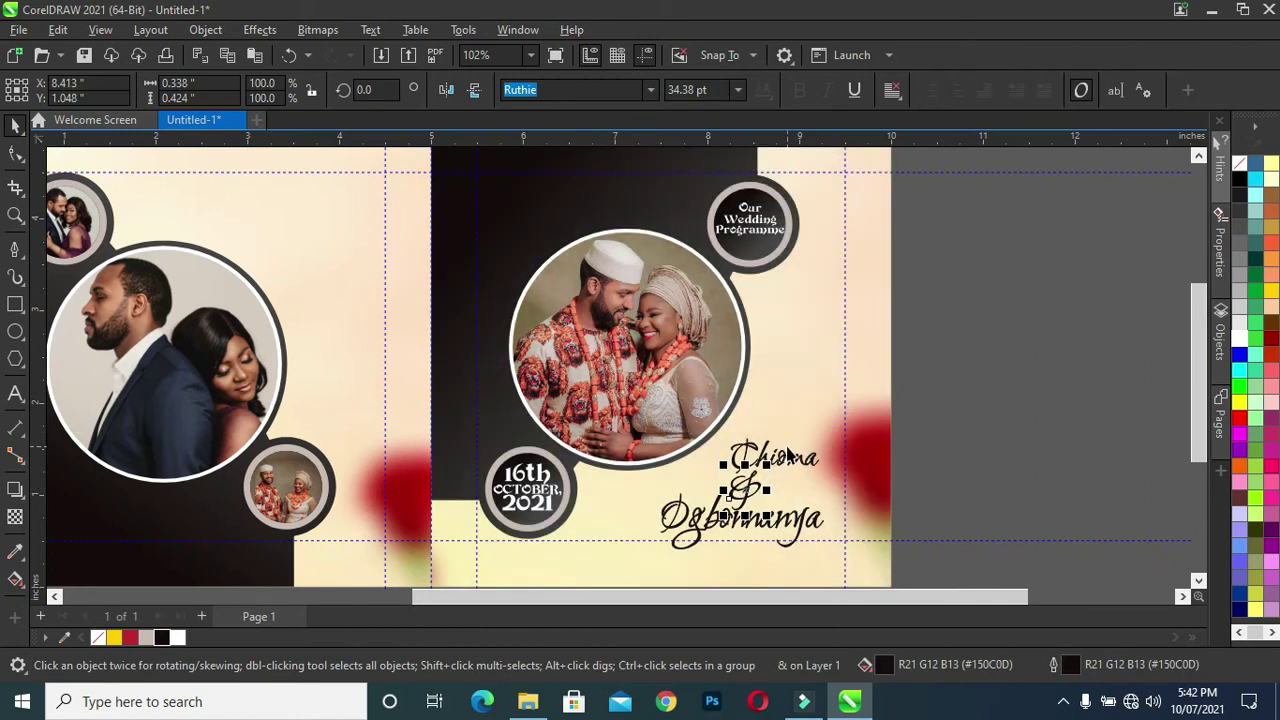
drag(745, 488, 812, 492)
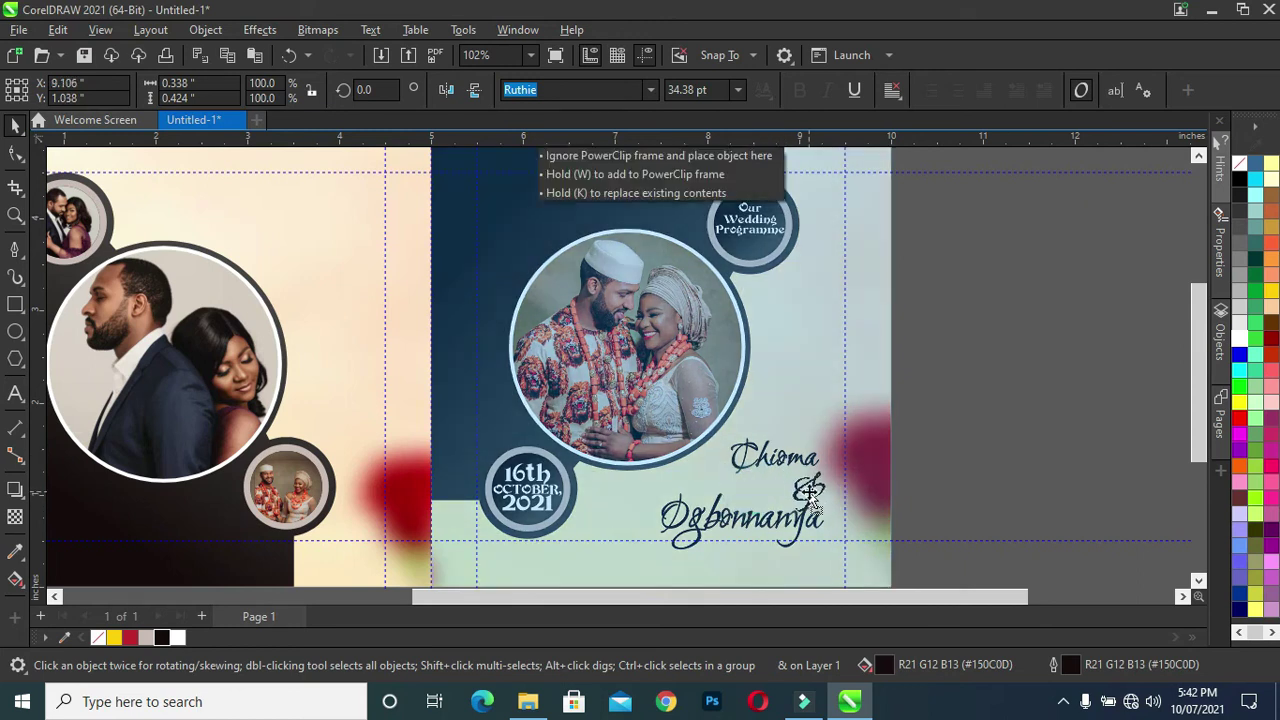
mouse_move(781, 466)
mouse_down()
mouse_move(745, 497)
mouse_move(774, 494)
mouse_up()
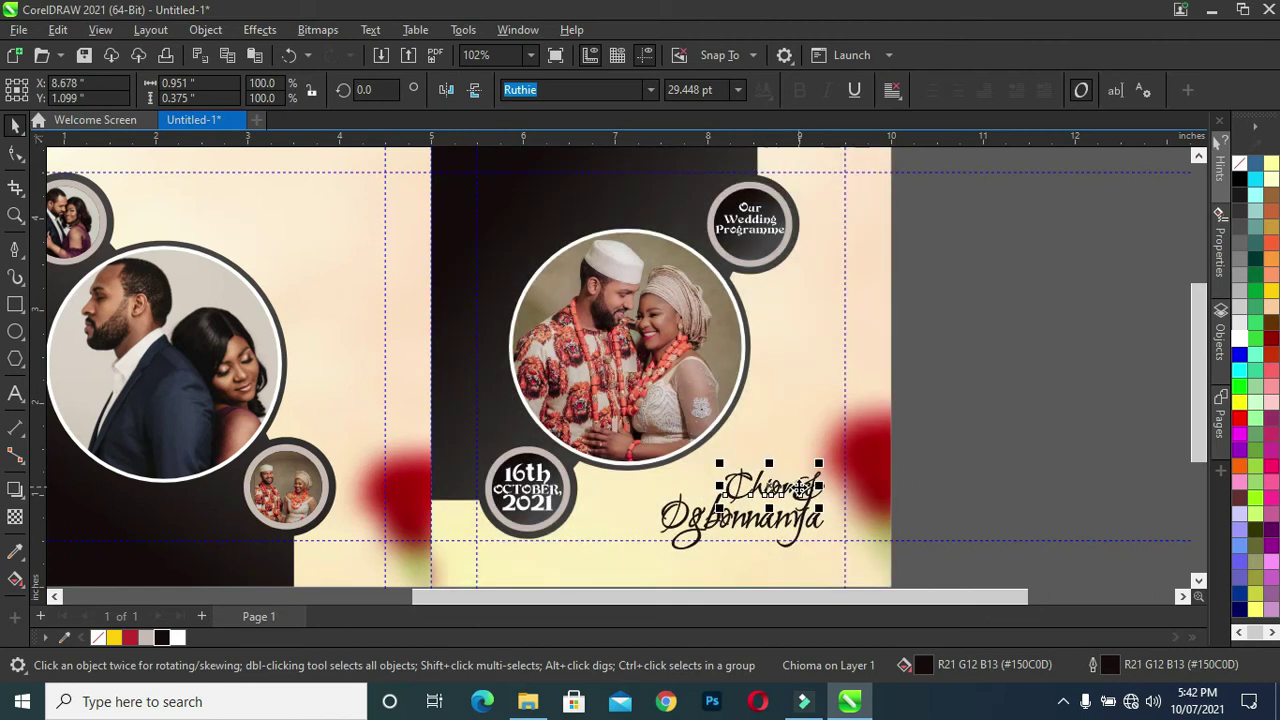
click(800, 492)
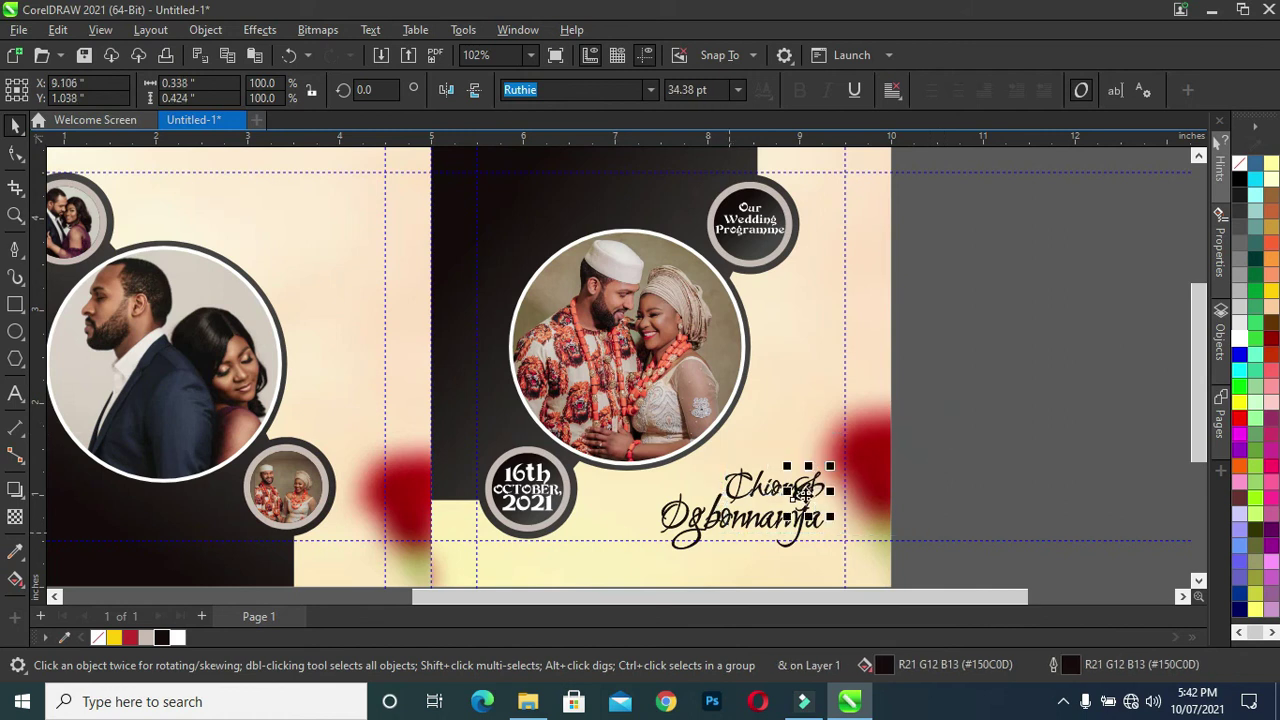
drag(808, 492, 831, 507)
Nudge Chioma, & and Ogbonnanya left and up together, then fine-tune the ampersand's position
drag(916, 577, 618, 462)
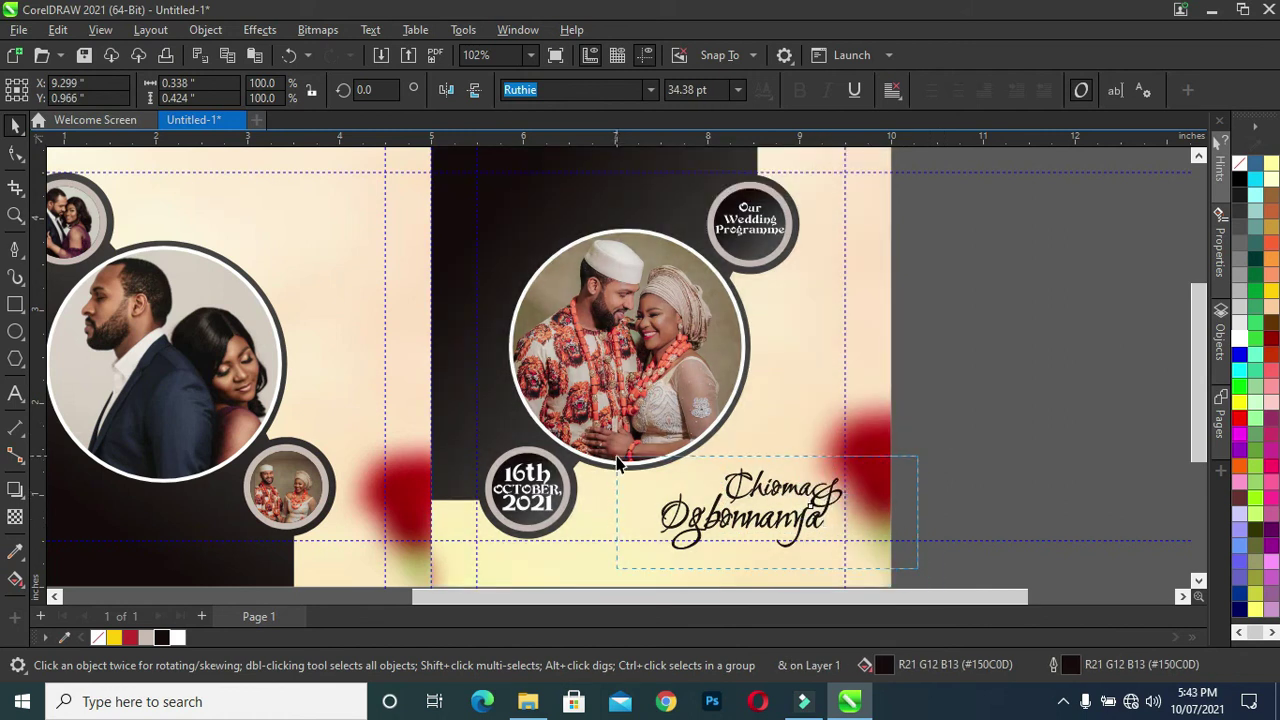
key(Left)
key(Left)
key(Left)
key(Left)
key(Left)
key(Left)
key(Left)
key(Left)
key(Left)
key(Left)
key(Left)
key(Left)
key(Up)
key(Up)
key(Up)
key(Up)
key(Up)
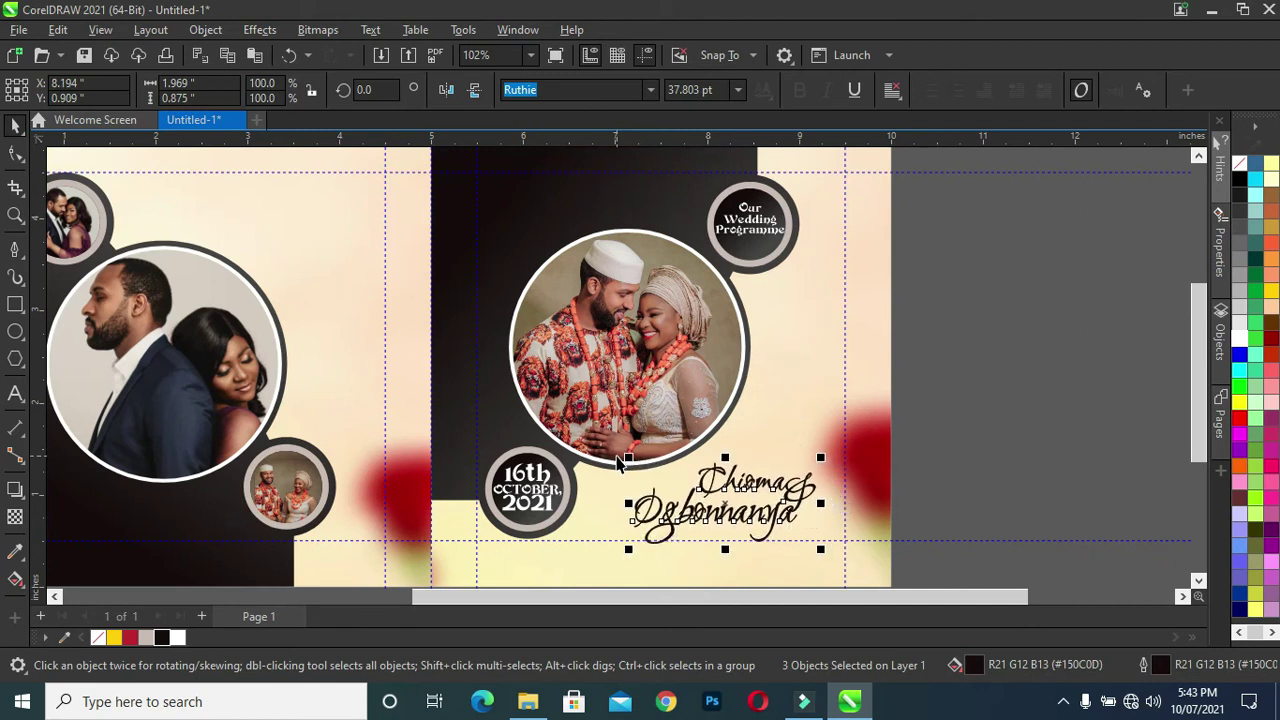
key(Left)
key(Left)
key(Left)
key(Left)
key(Left)
key(Left)
key(Left)
key(Left)
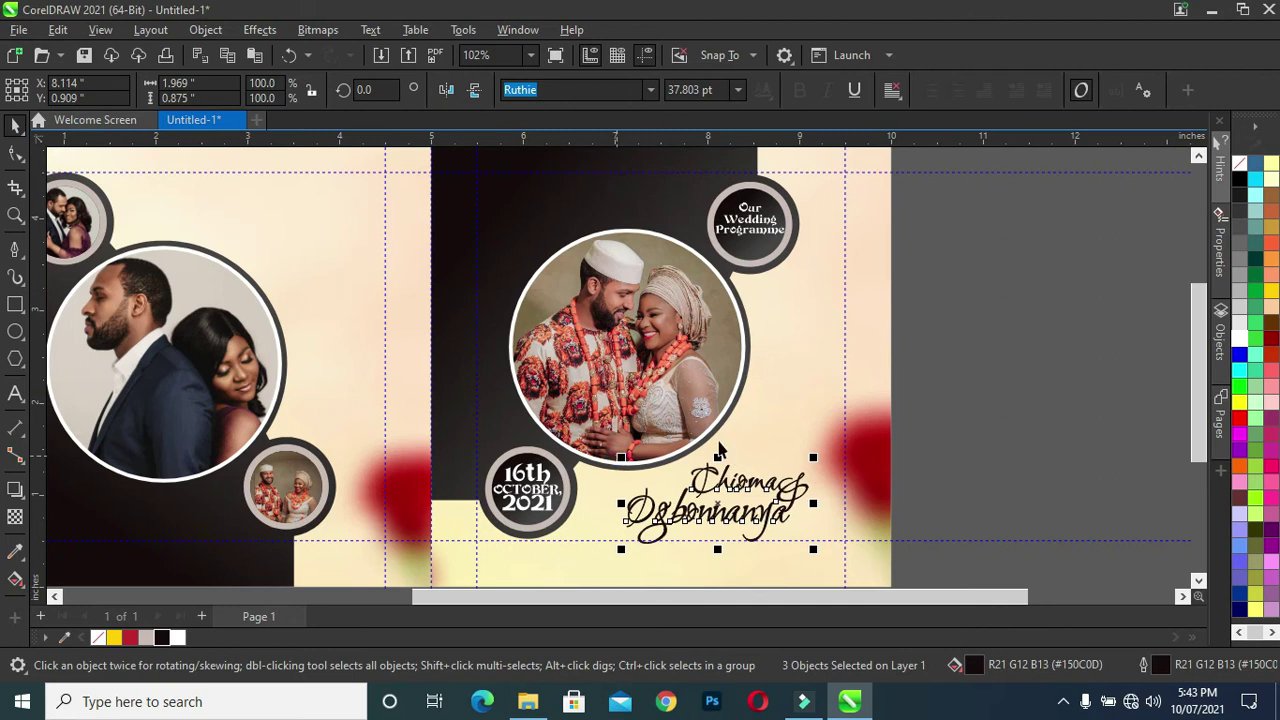
click(980, 428)
drag(789, 495, 808, 503)
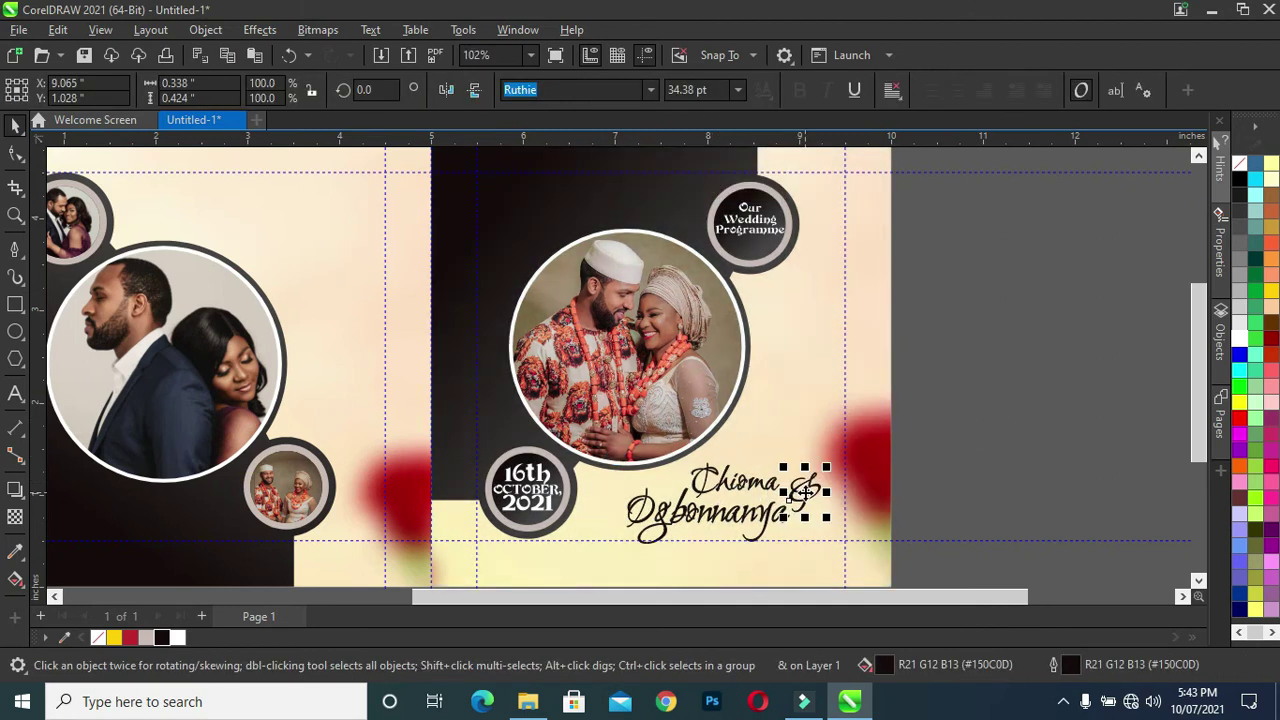
click(900, 466)
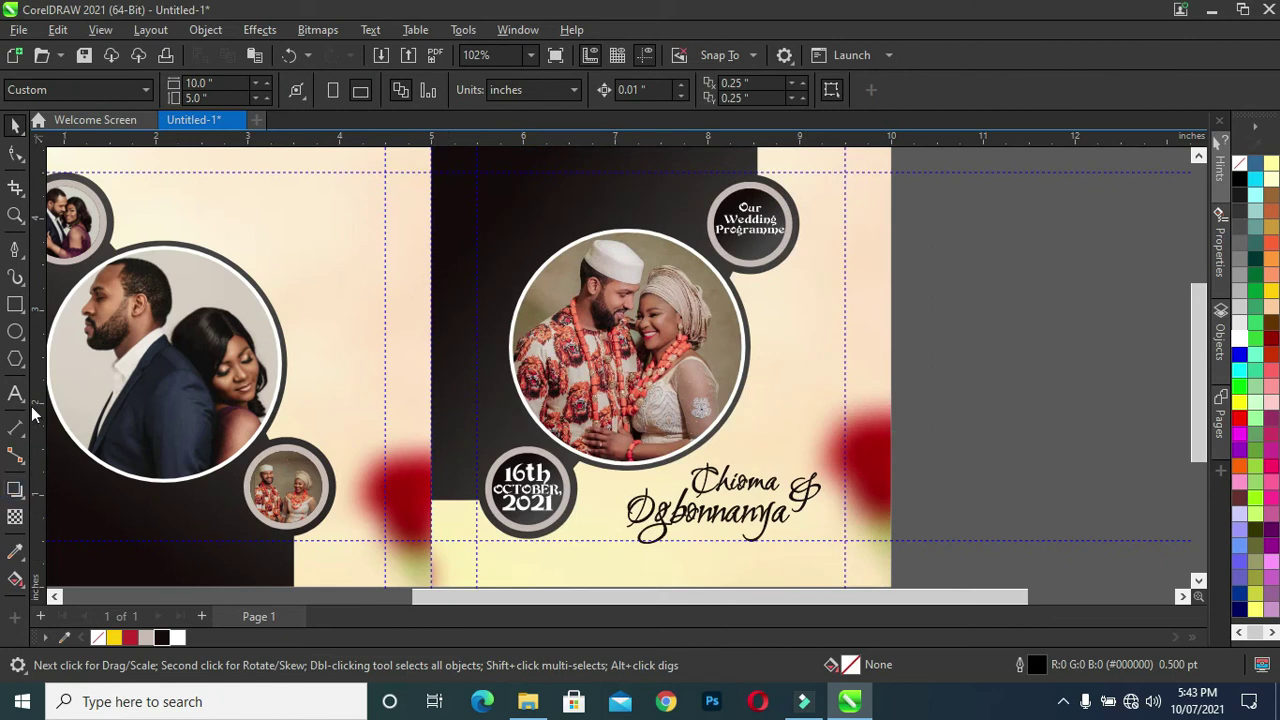
click(16, 332)
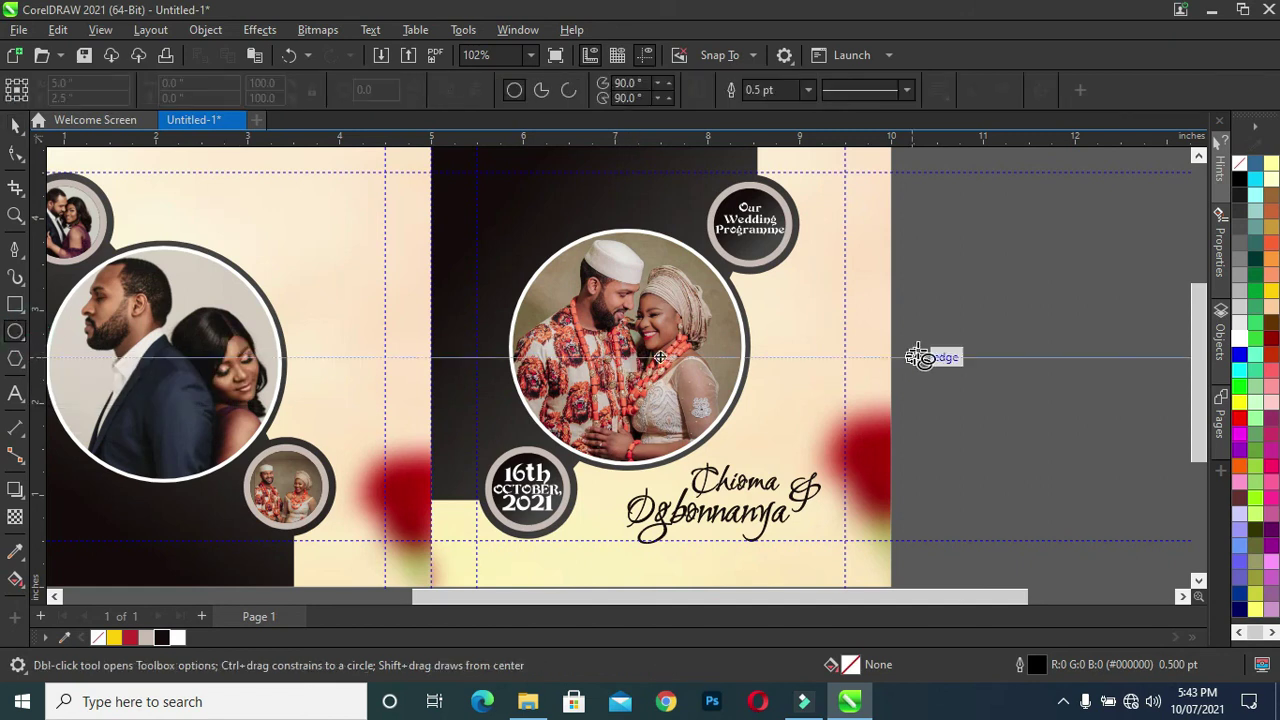
Draw a small dark circle with no outline, shrink it to about 81%, and move it onto the ampersand
mouse_move(924, 347)
mouse_down()
mouse_move(997, 413)
mouse_move(986, 408)
mouse_up()
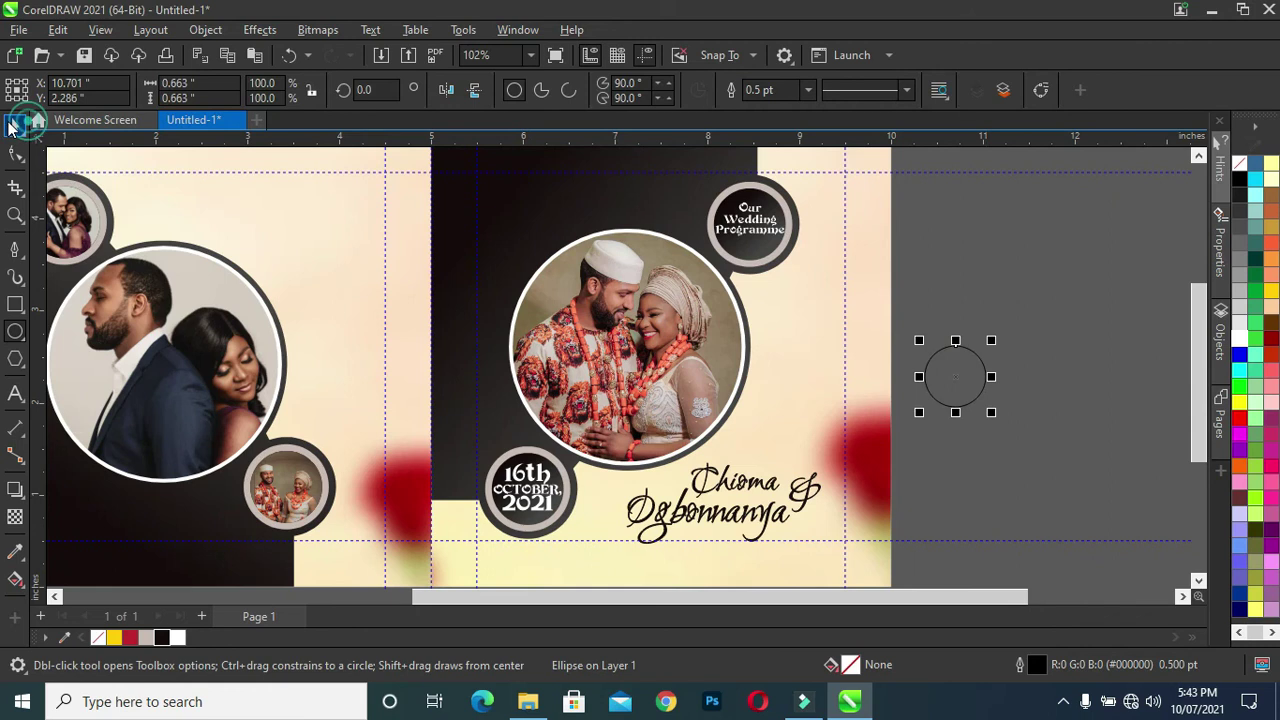
click(12, 125)
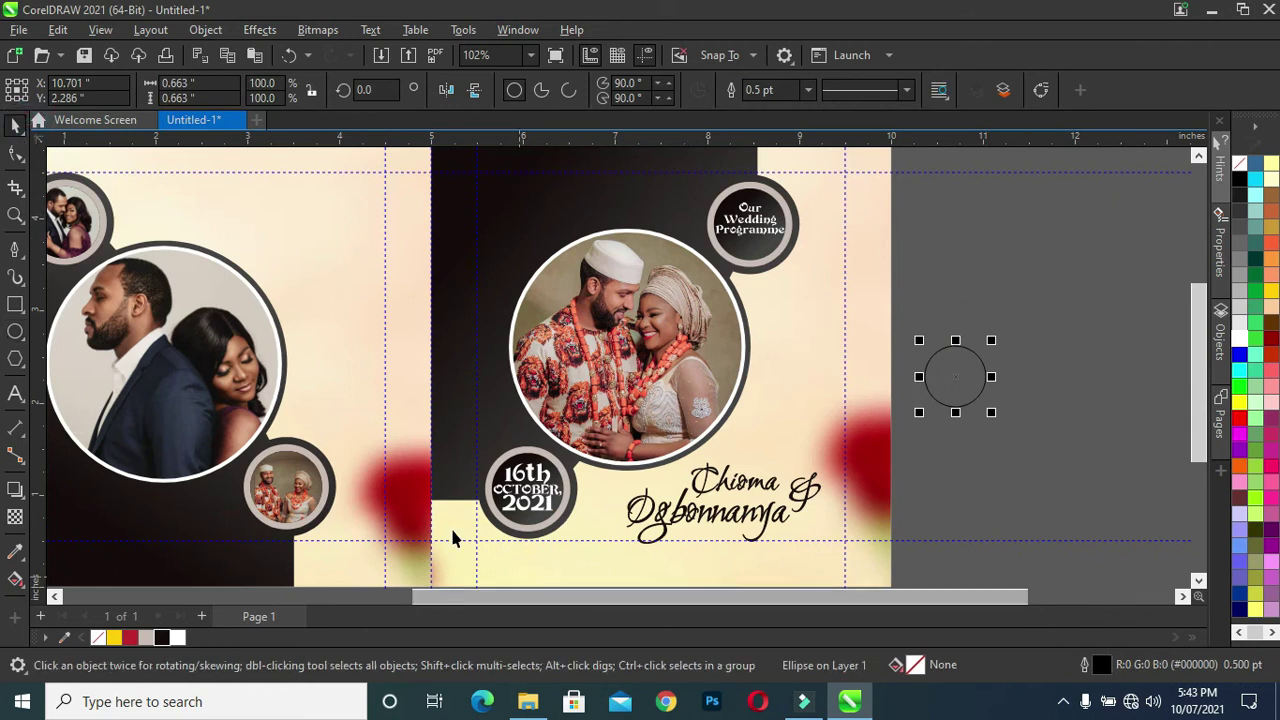
click(161, 638)
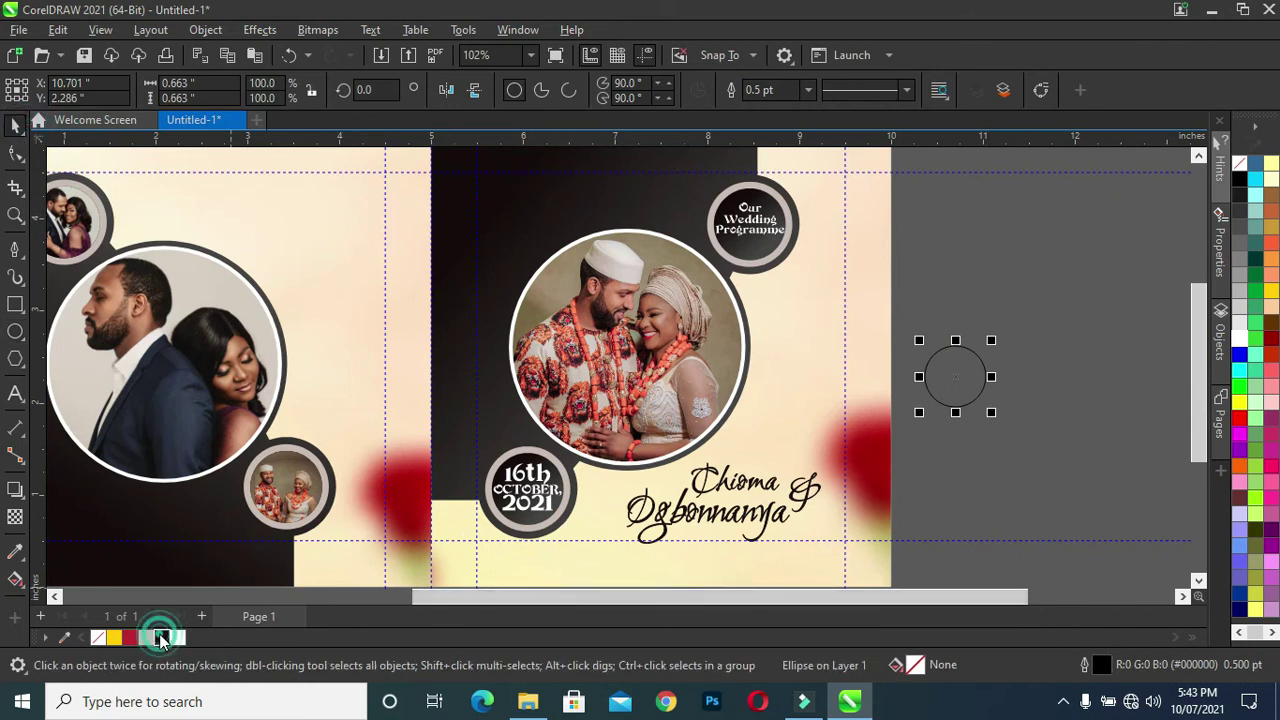
right_click(101, 637)
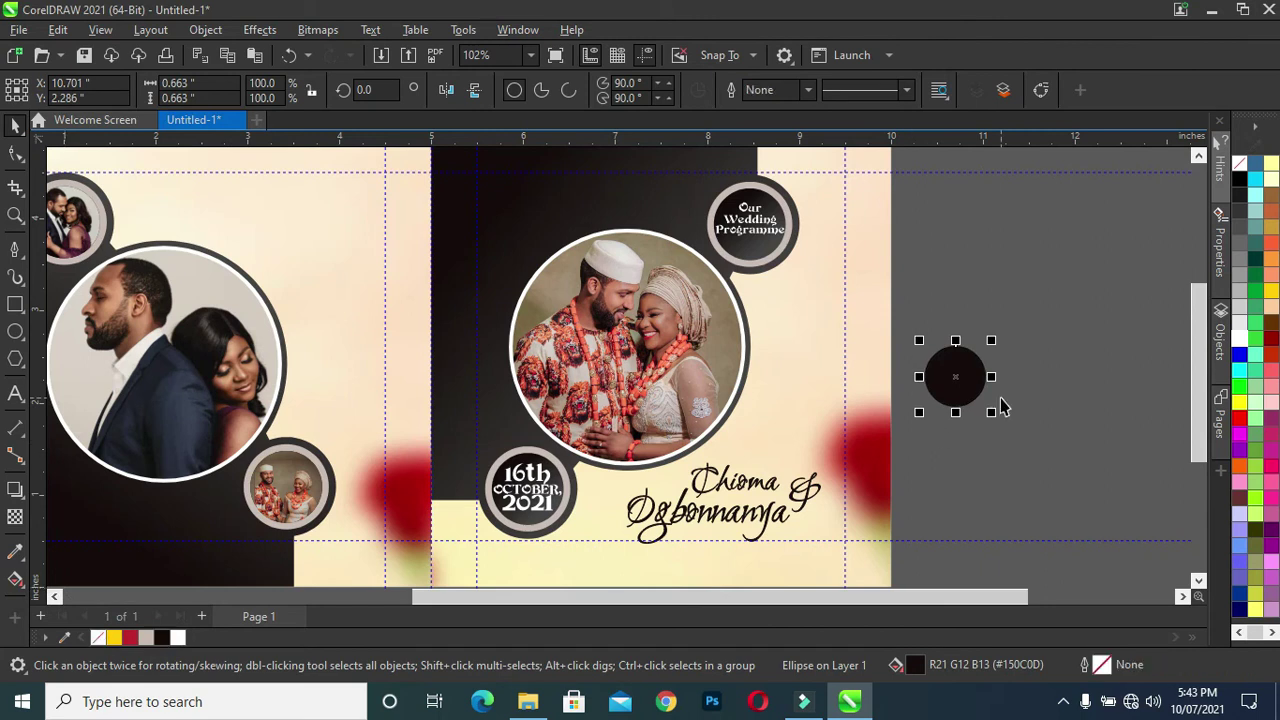
mouse_move(991, 412)
mouse_down()
mouse_move(976, 400)
mouse_move(985, 412)
mouse_up()
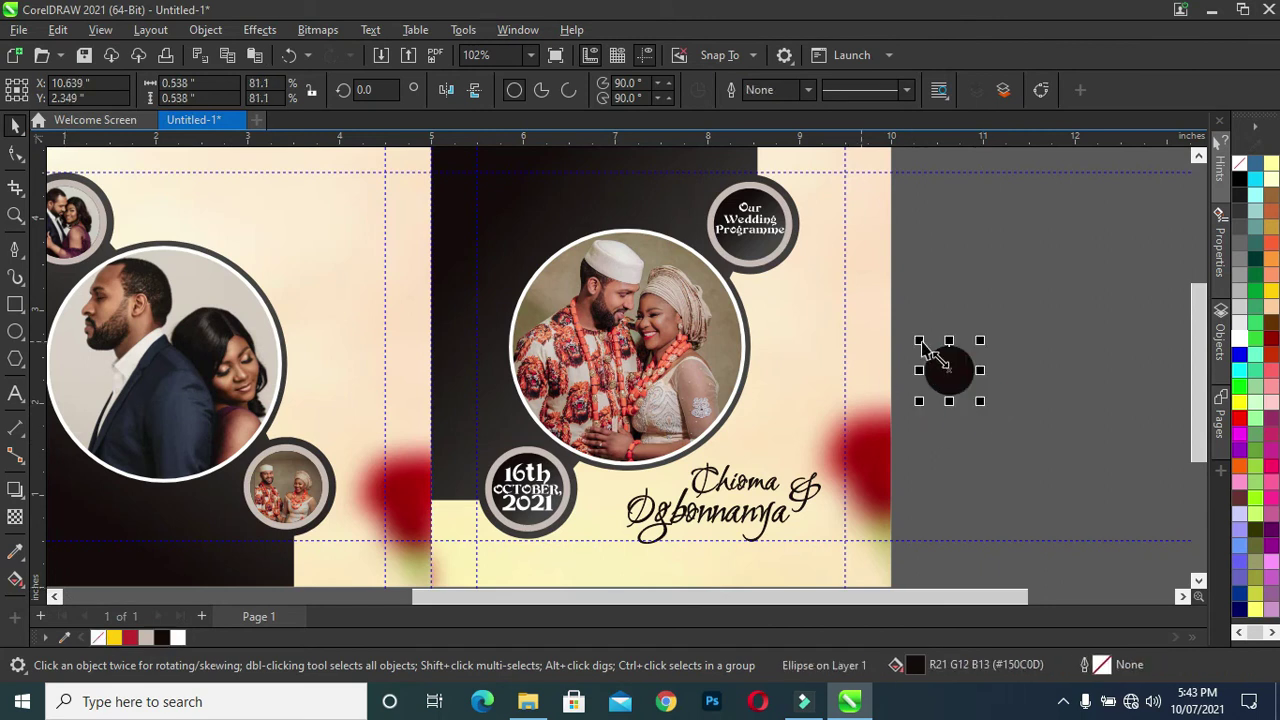
drag(947, 362, 808, 489)
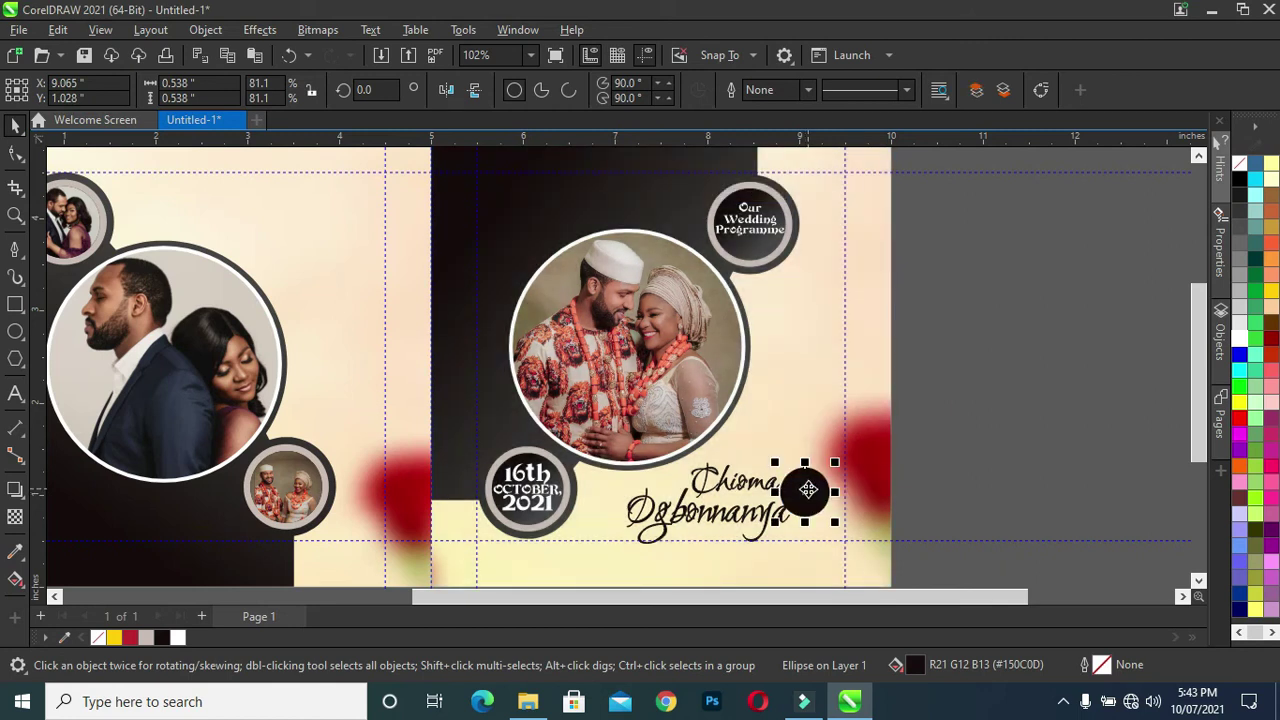
Keep the circle behind the ampersand and give the ampersand a white fill and white outline
key(shift+Page_Down)
key(ctrl+z)
click(945, 462)
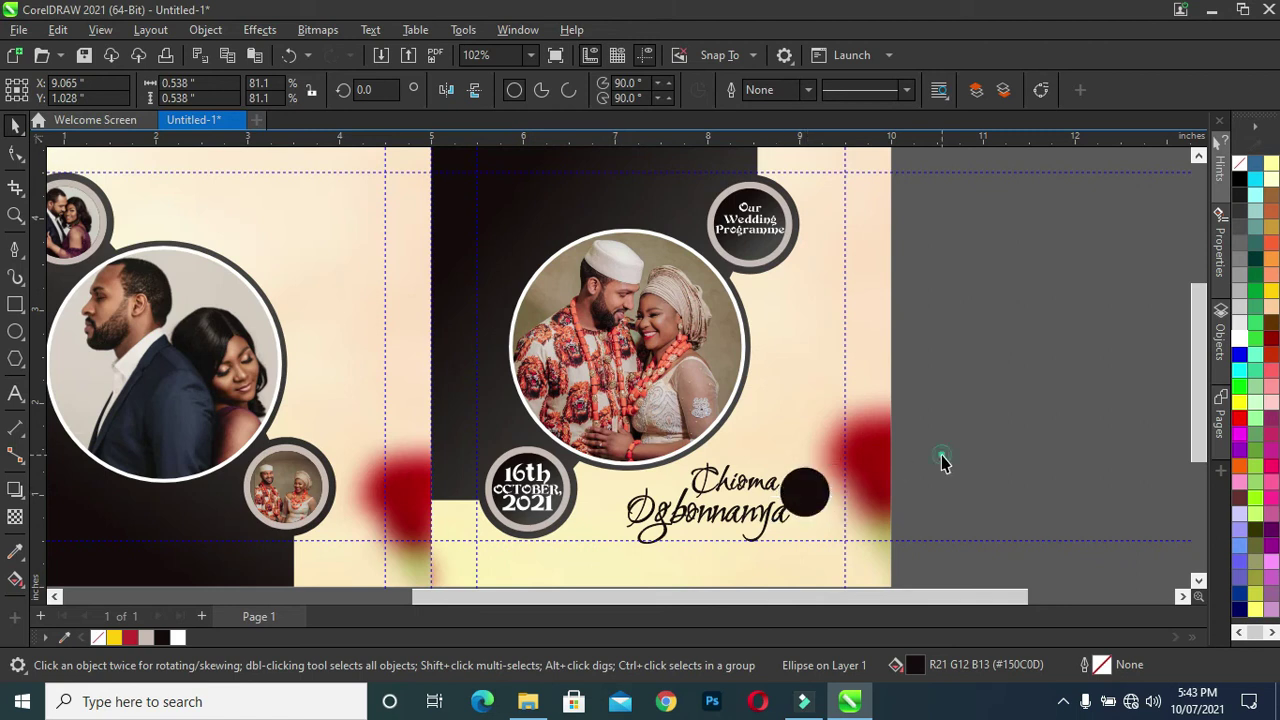
click(803, 492)
click(180, 638)
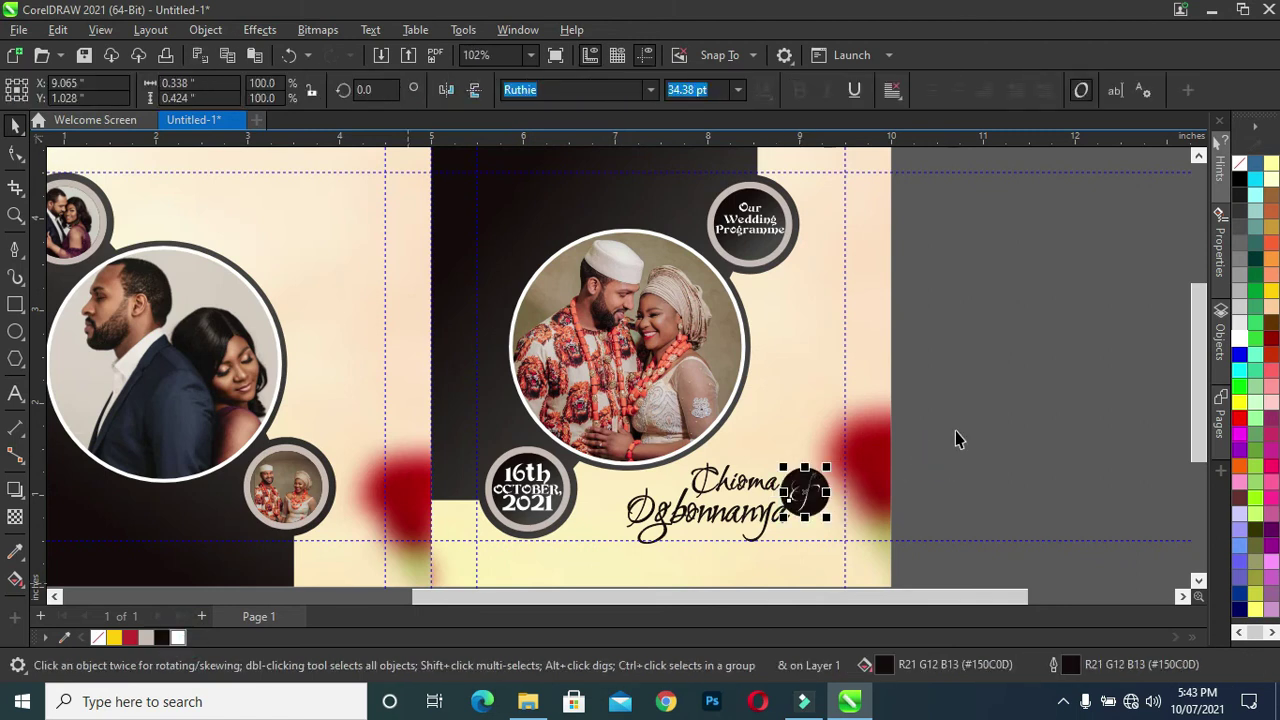
right_click(180, 638)
click(1078, 405)
scroll(1020, 452, down, 1)
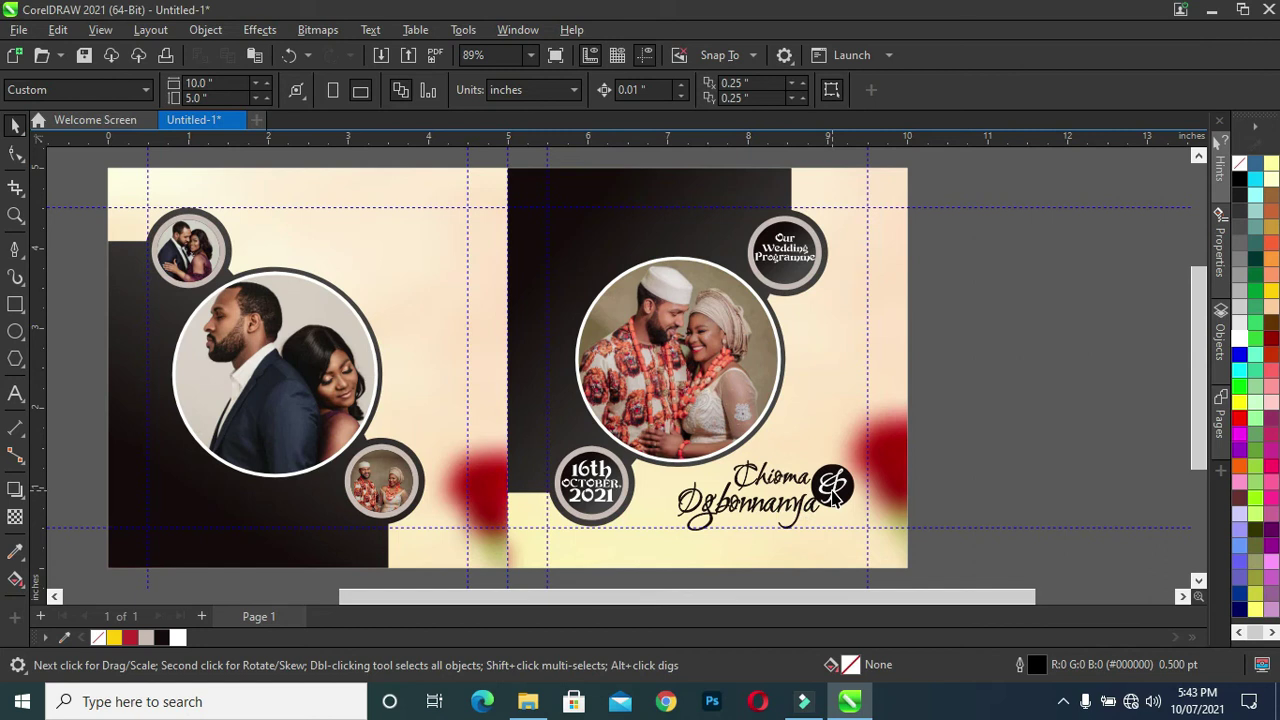
scroll(833, 497, up, 1)
click(1090, 427)
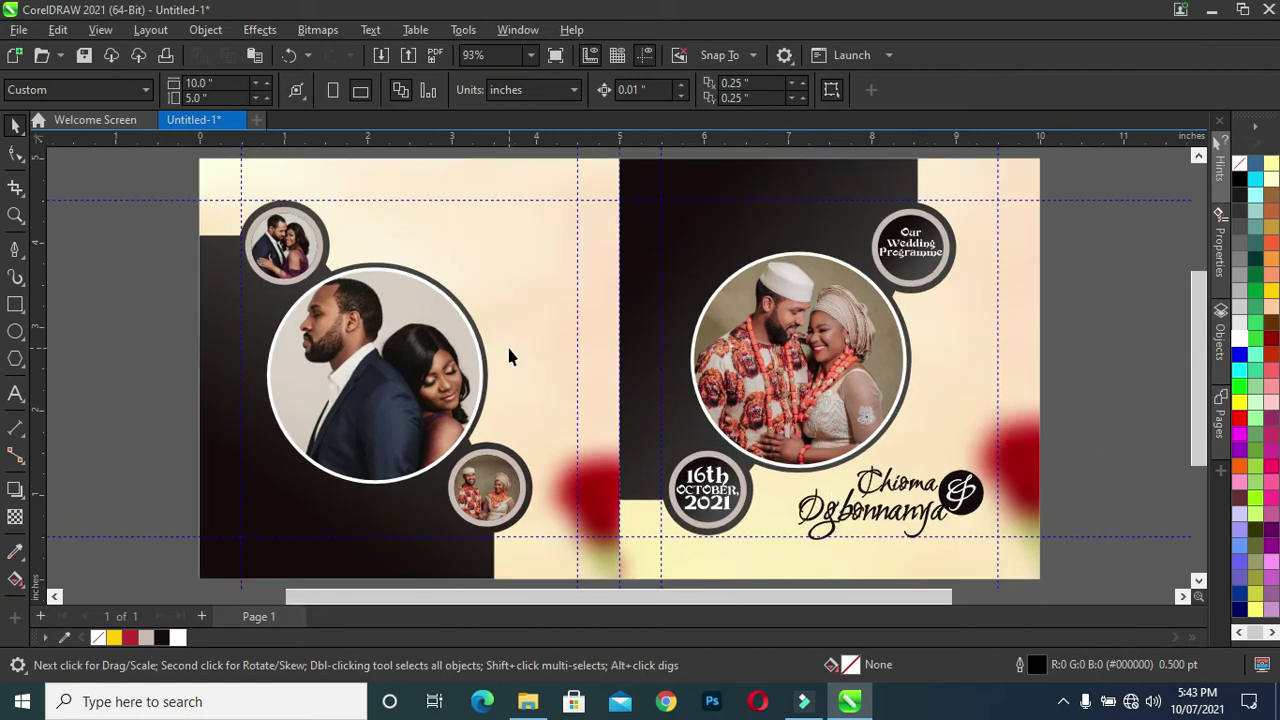
click(397, 364)
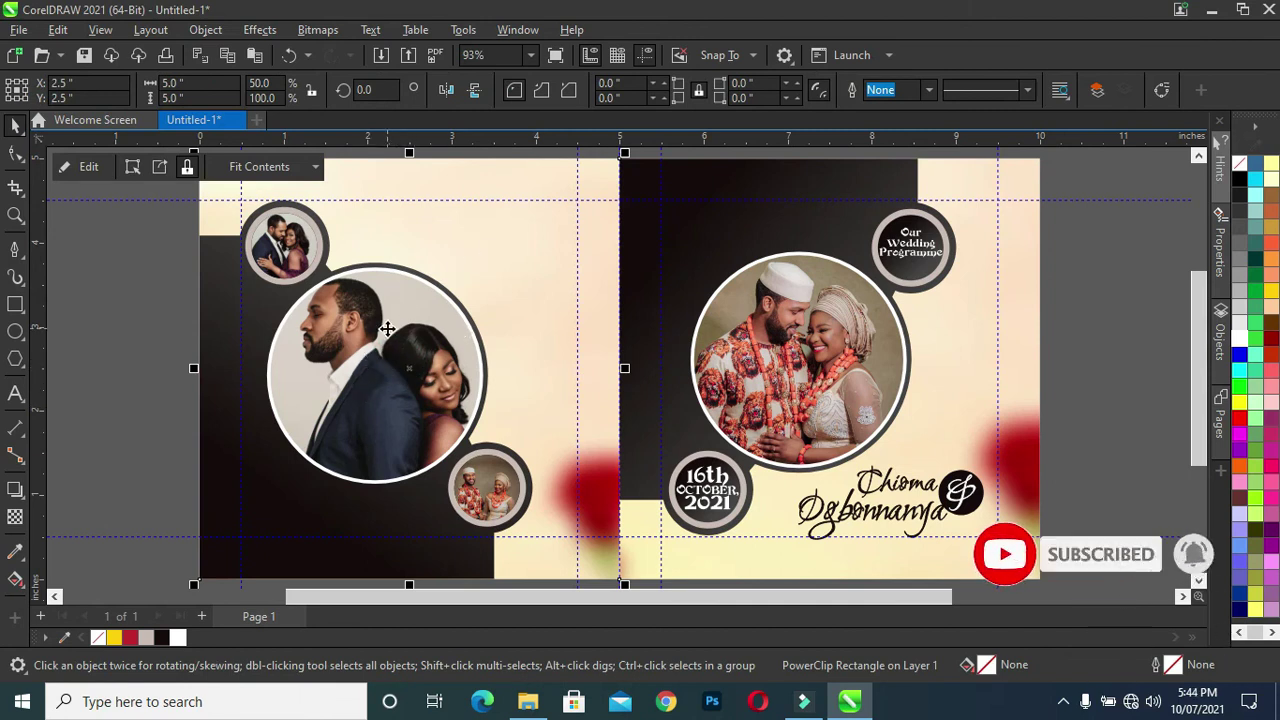
key(Escape)
scroll(345, 263, down, 2)
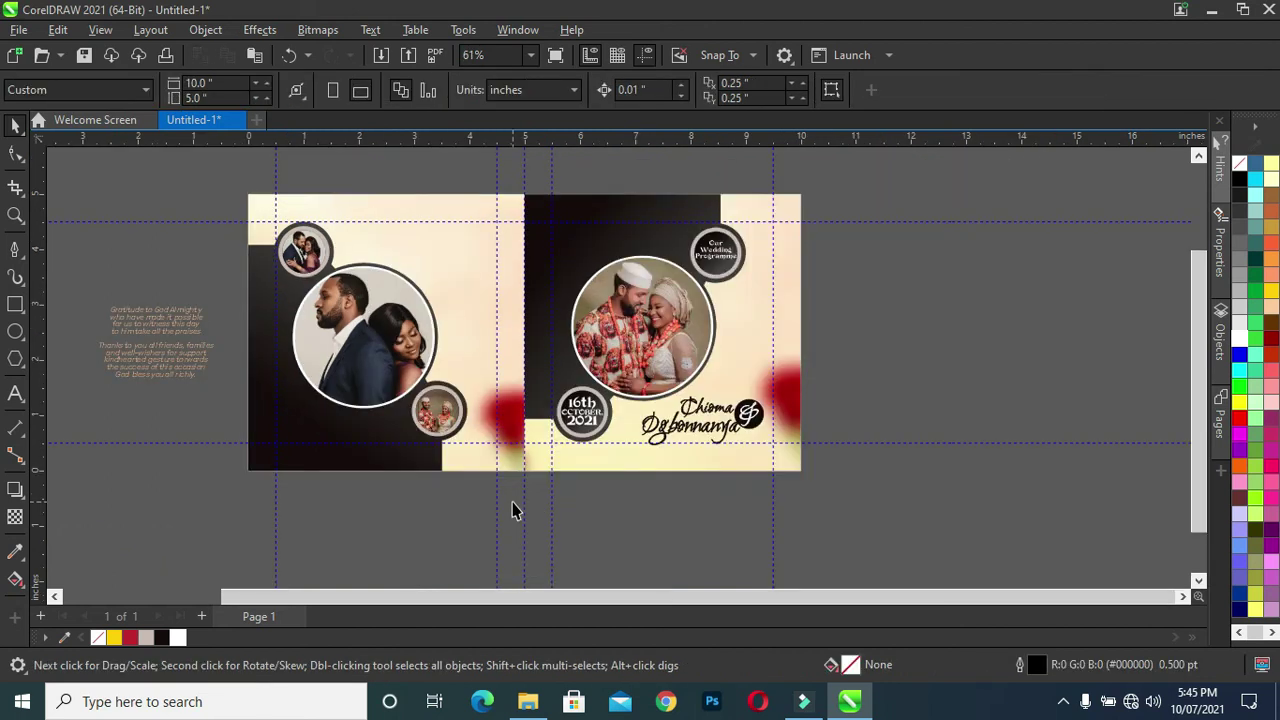
Colour the pasteboard thank-you text black
click(158, 355)
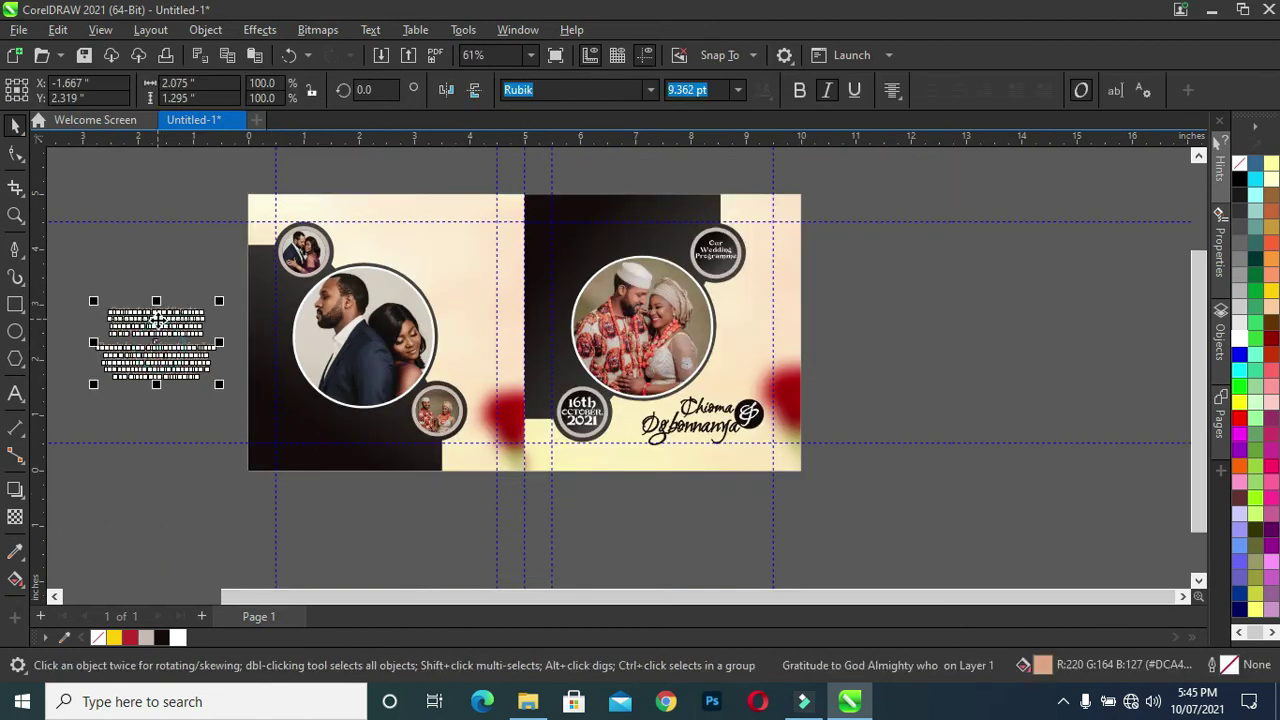
scroll(158, 330, up, 3)
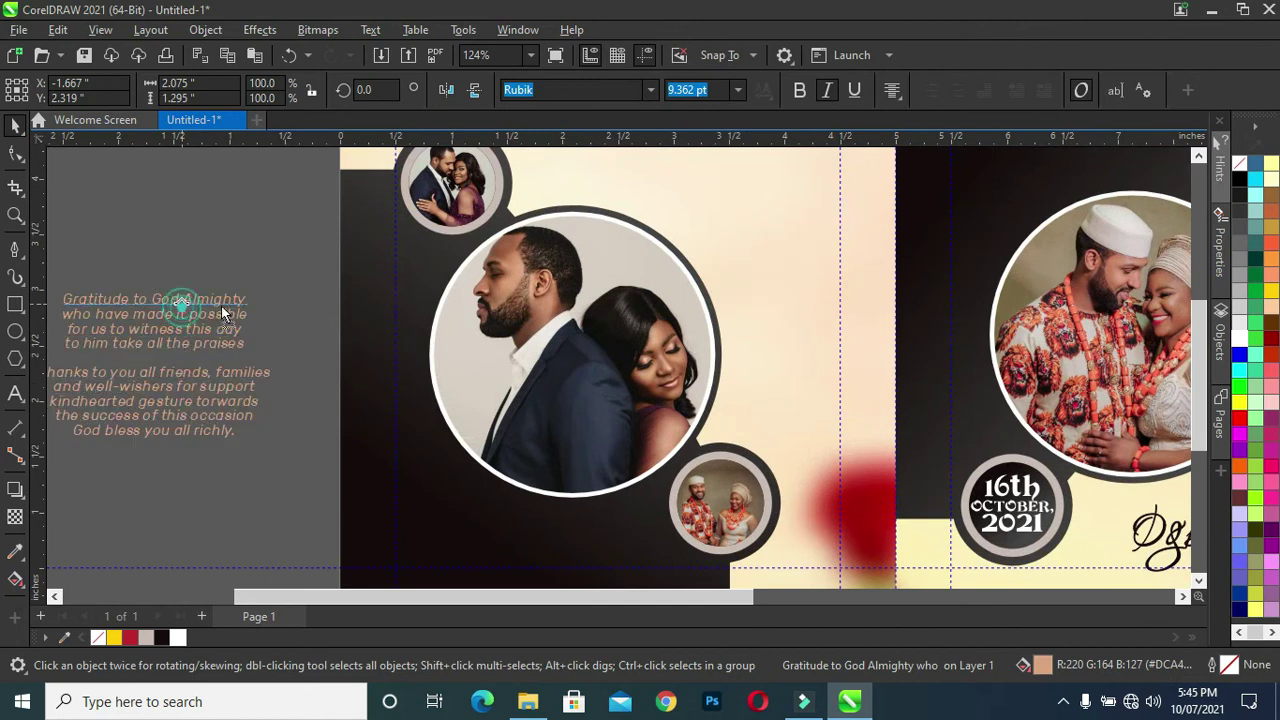
scroll(185, 310, up, 2)
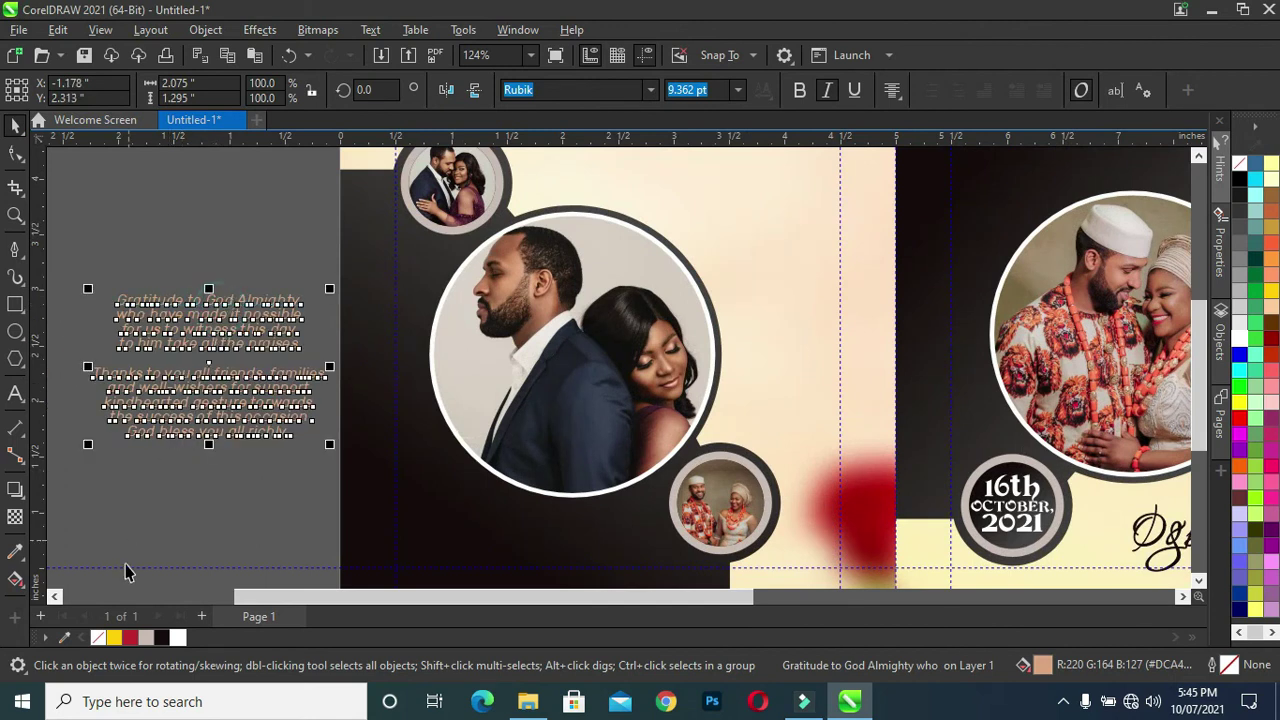
click(161, 638)
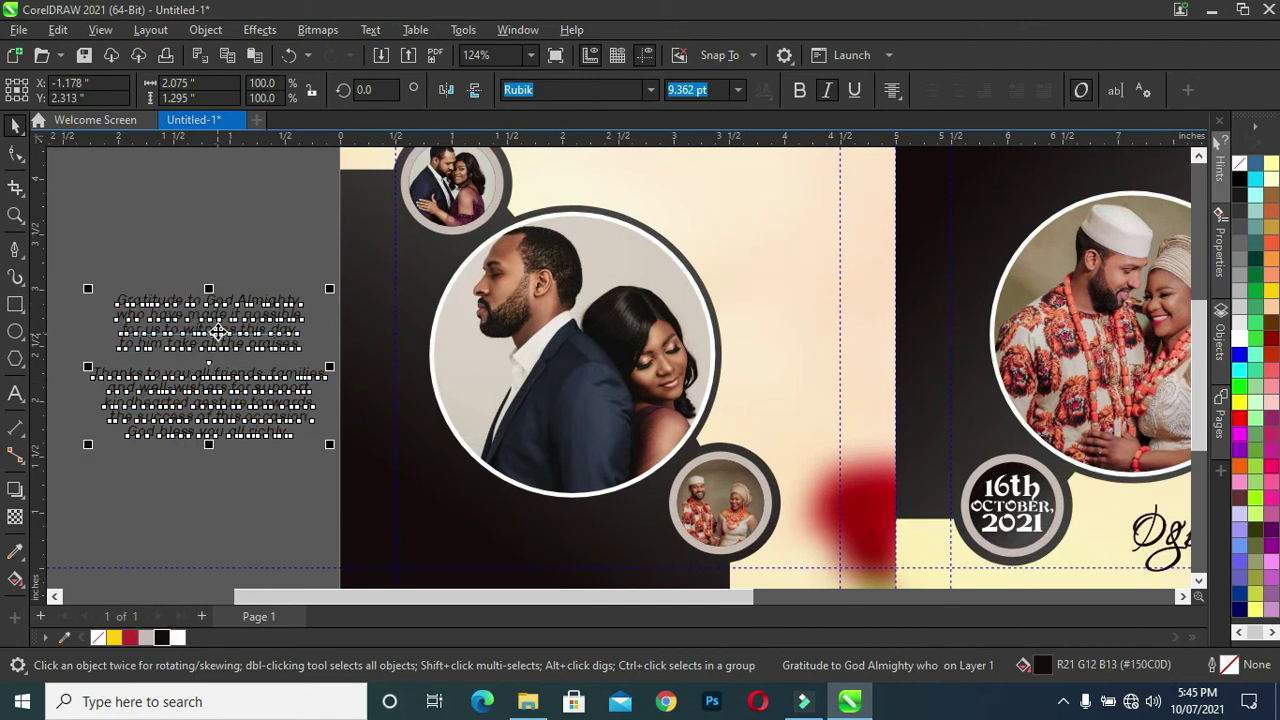
double_click(222, 320)
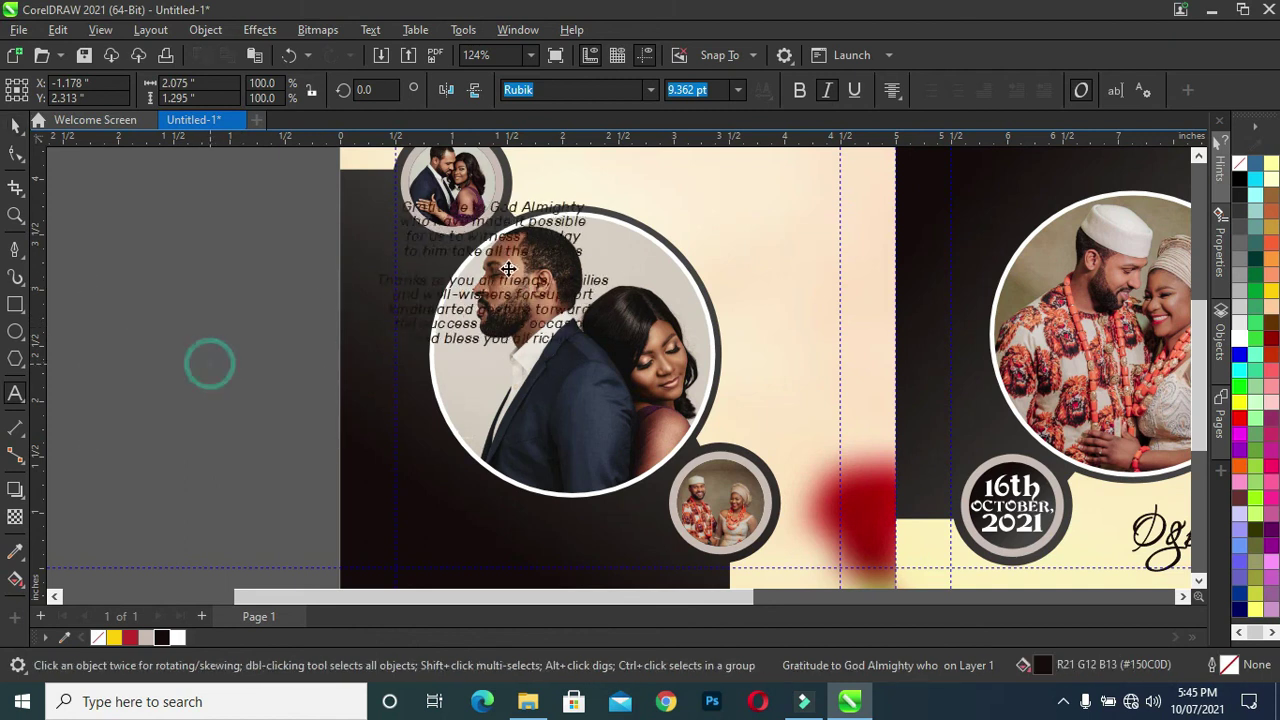
Position the thank-you text near the top of the left page
drag(210, 365, 765, 232)
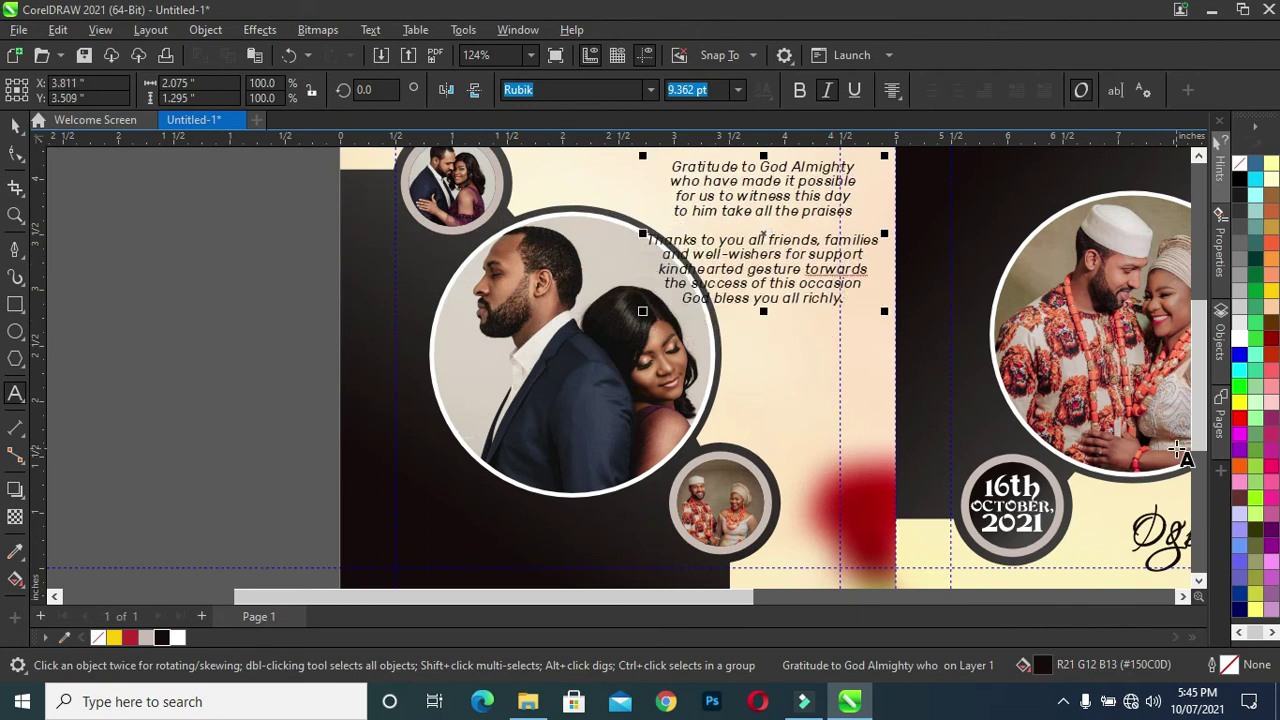
scroll(1200, 372, up, 1)
scroll(1200, 372, up, 1)
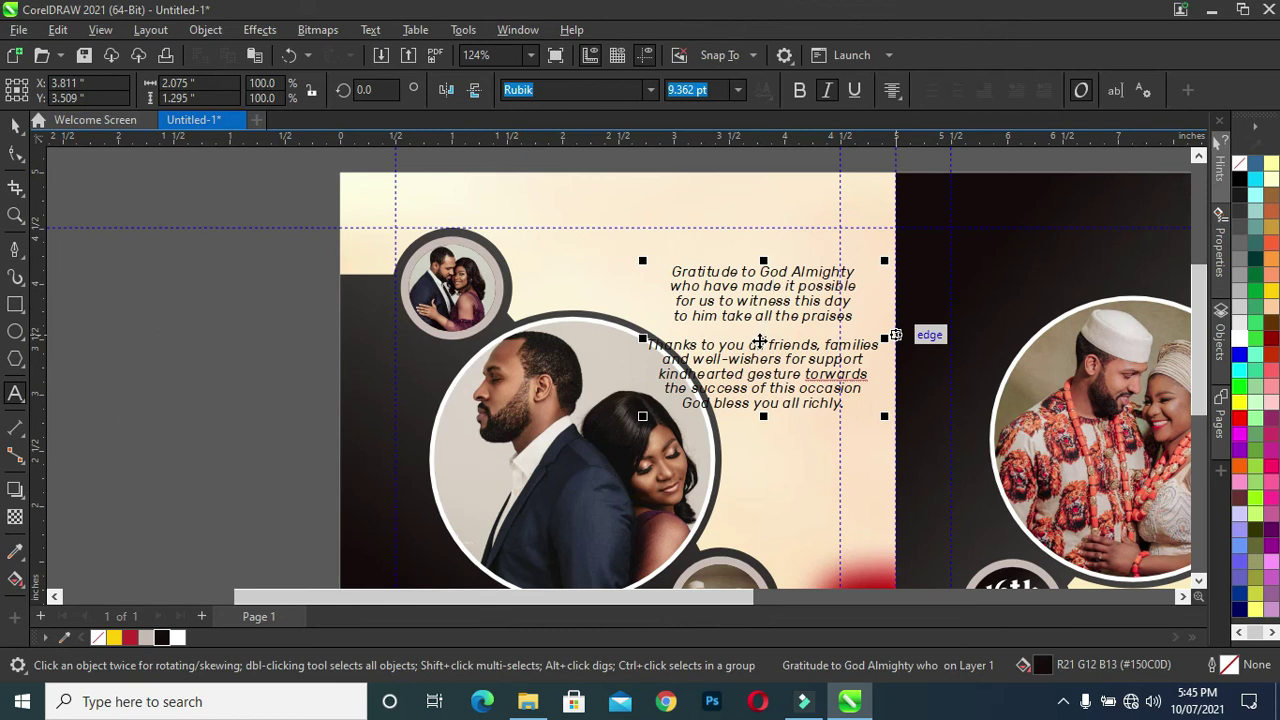
drag(760, 342, 720, 311)
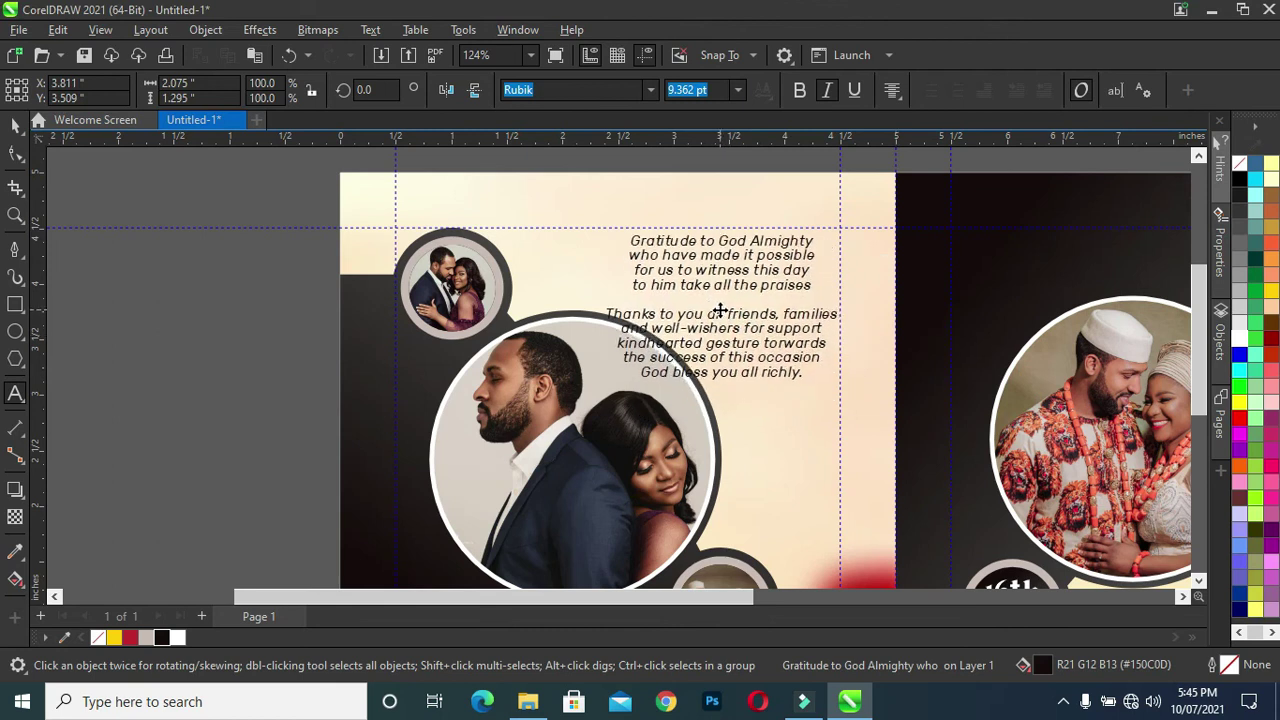
drag(720, 311, 737, 337)
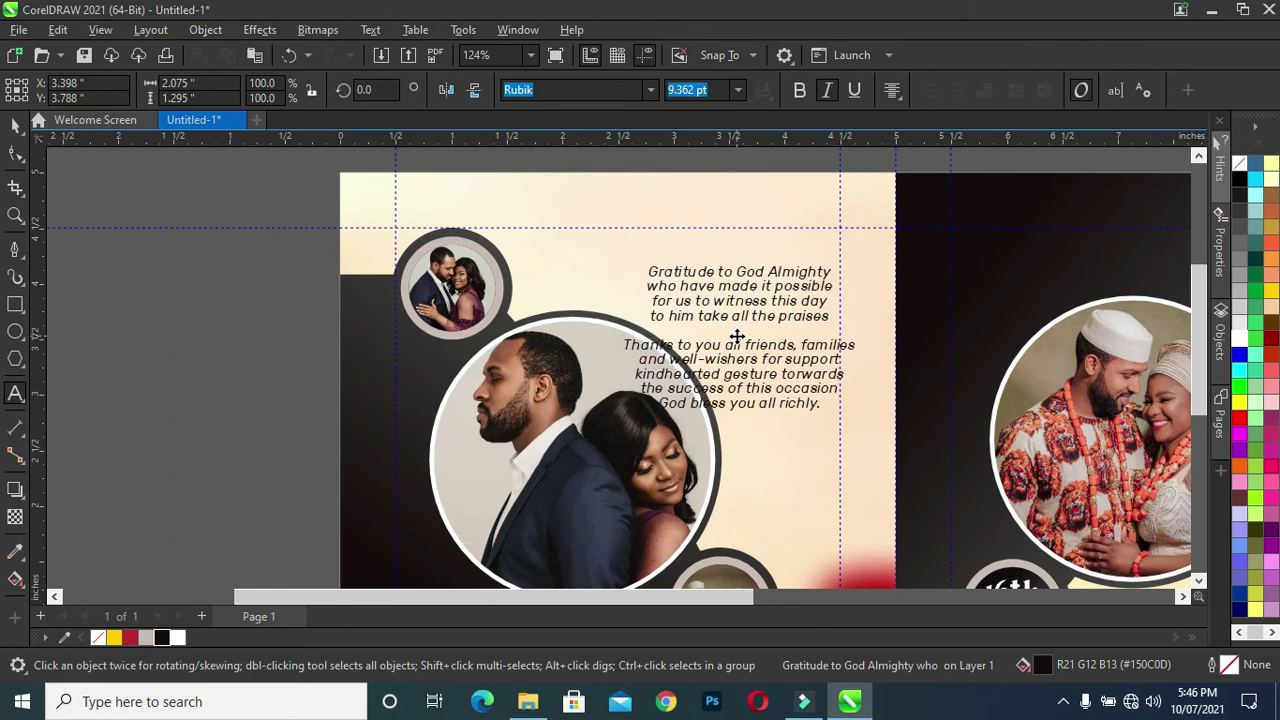
drag(737, 337, 737, 338)
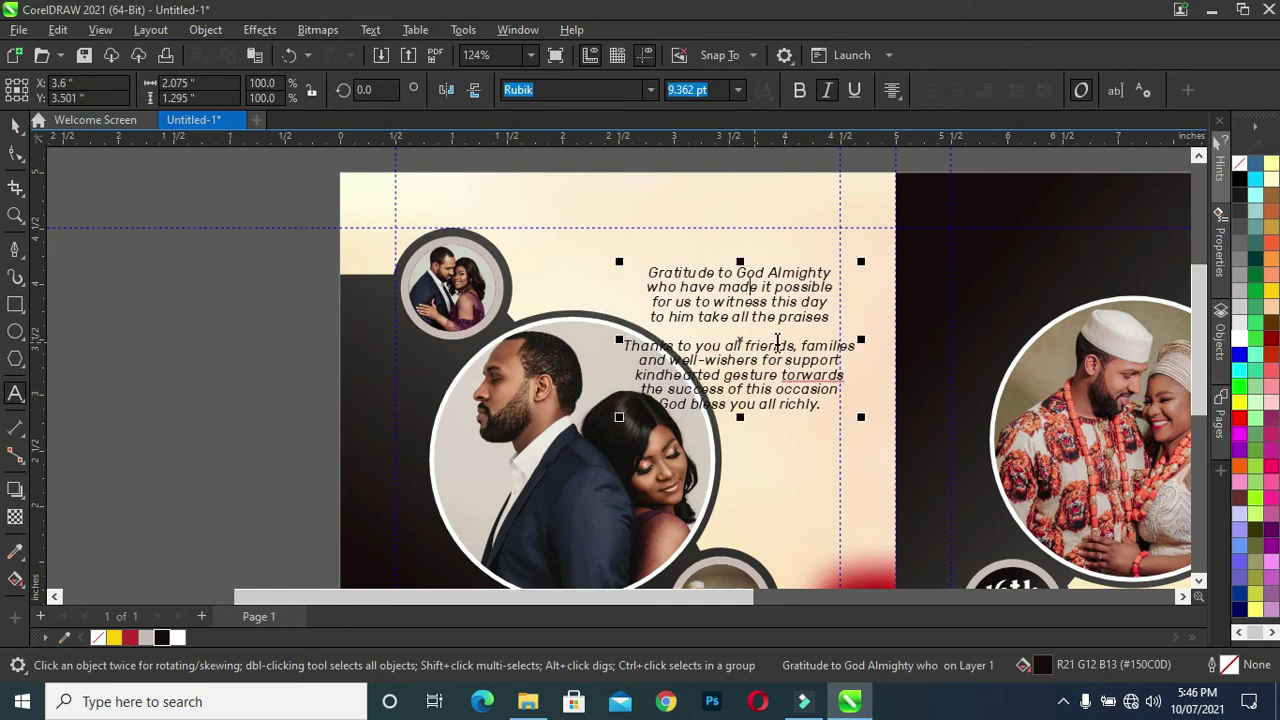
click(803, 345)
Split off the Thanks paragraph and add an 'Appreciation' heading in Ruthie at about 17.8 pt above the Gratitude lines
key(Return)
text(Apprecia)
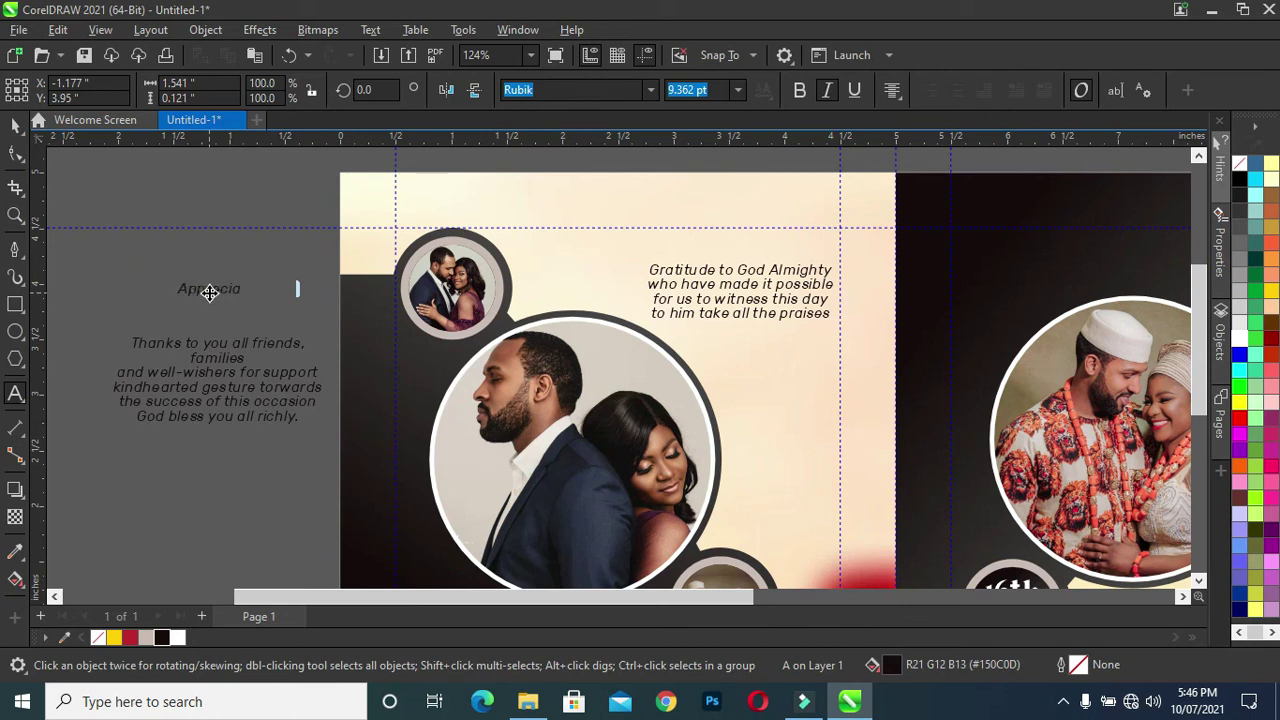
text(tion)
key(ctrl+space)
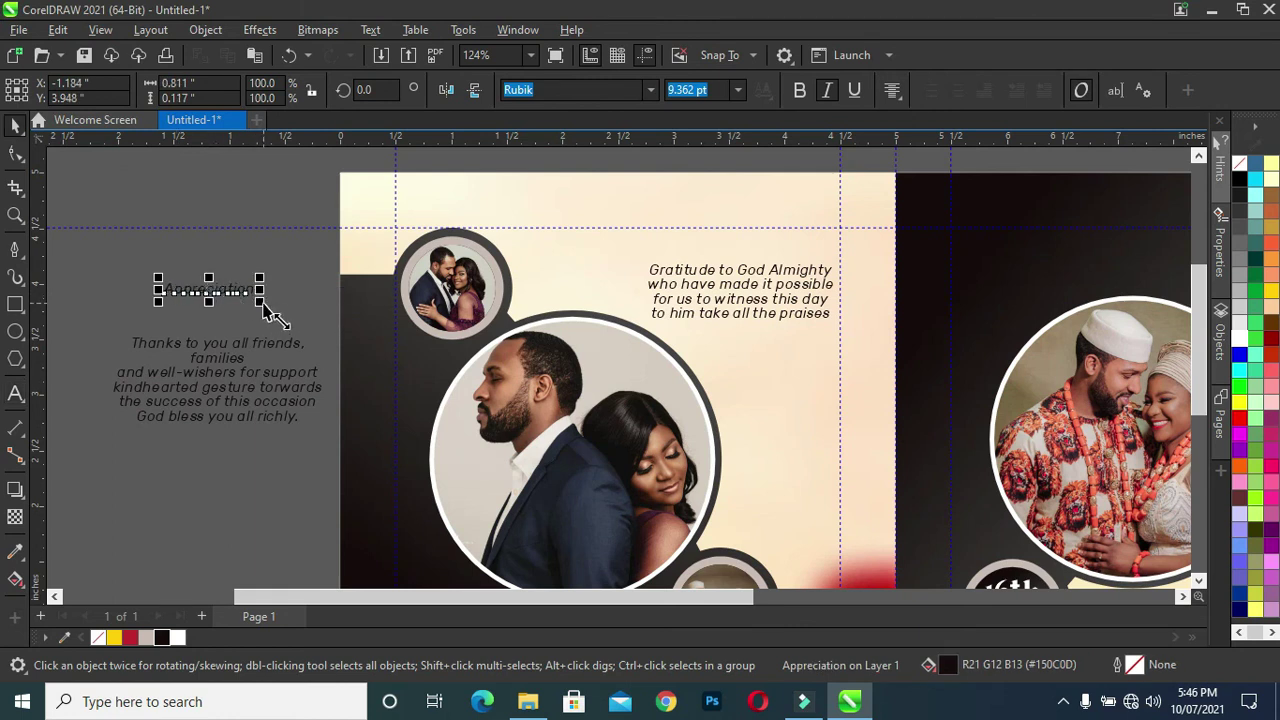
drag(265, 310, 323, 349)
drag(255, 292, 735, 240)
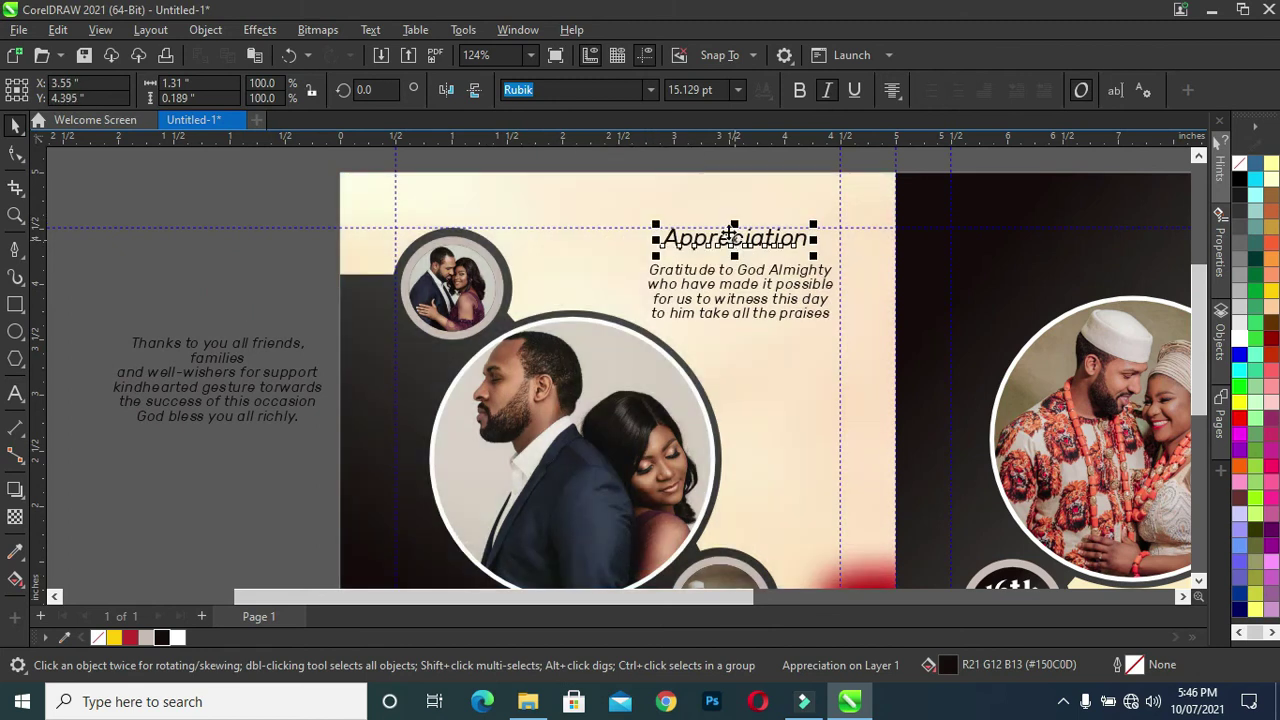
click(652, 89)
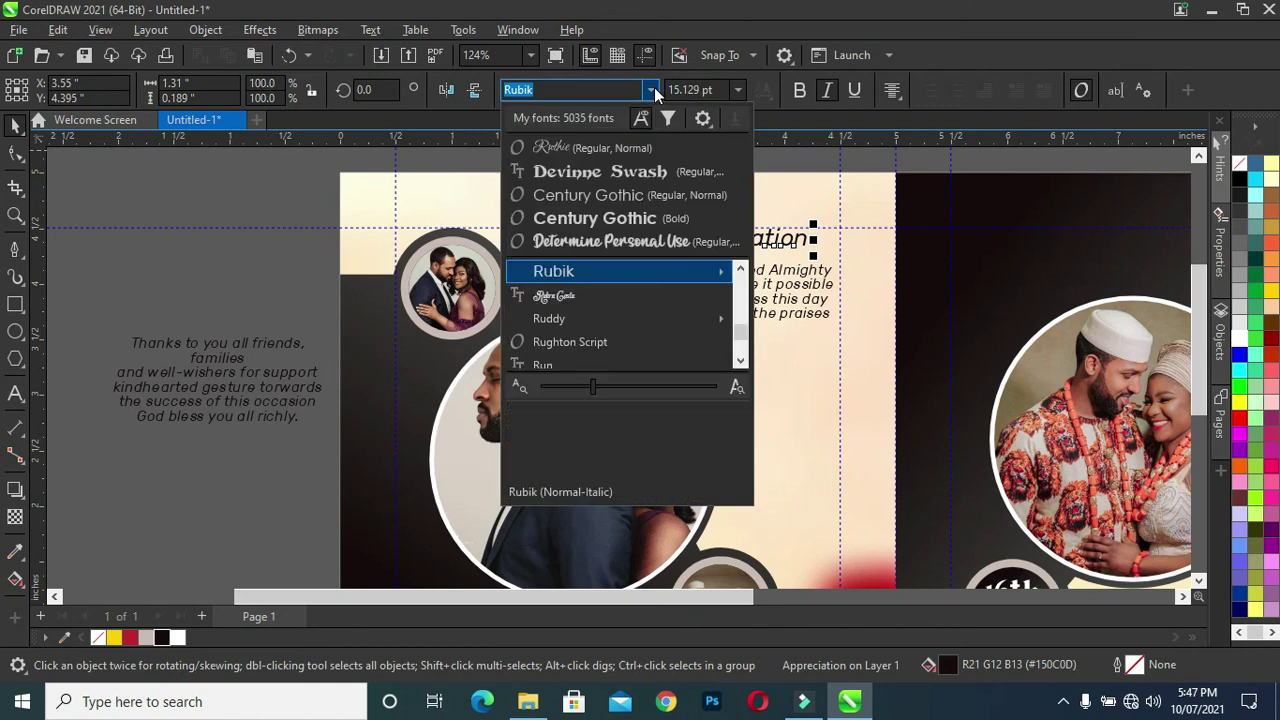
click(617, 155)
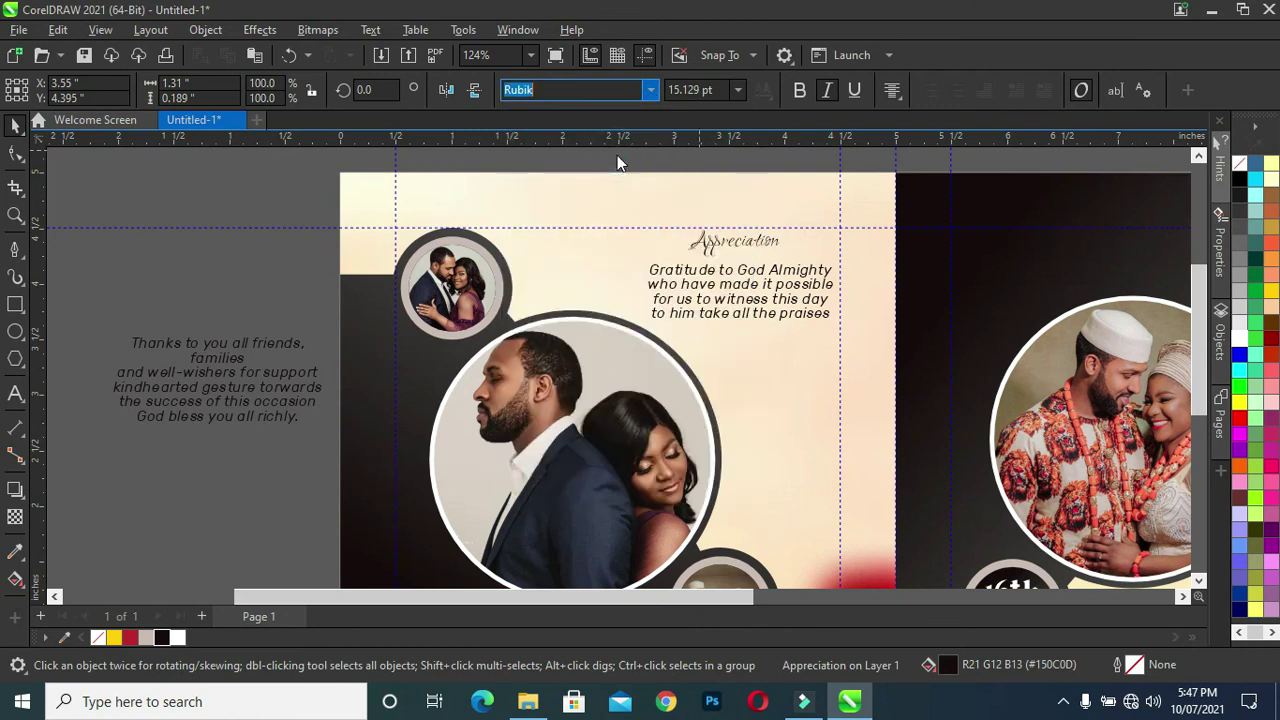
drag(785, 228, 802, 216)
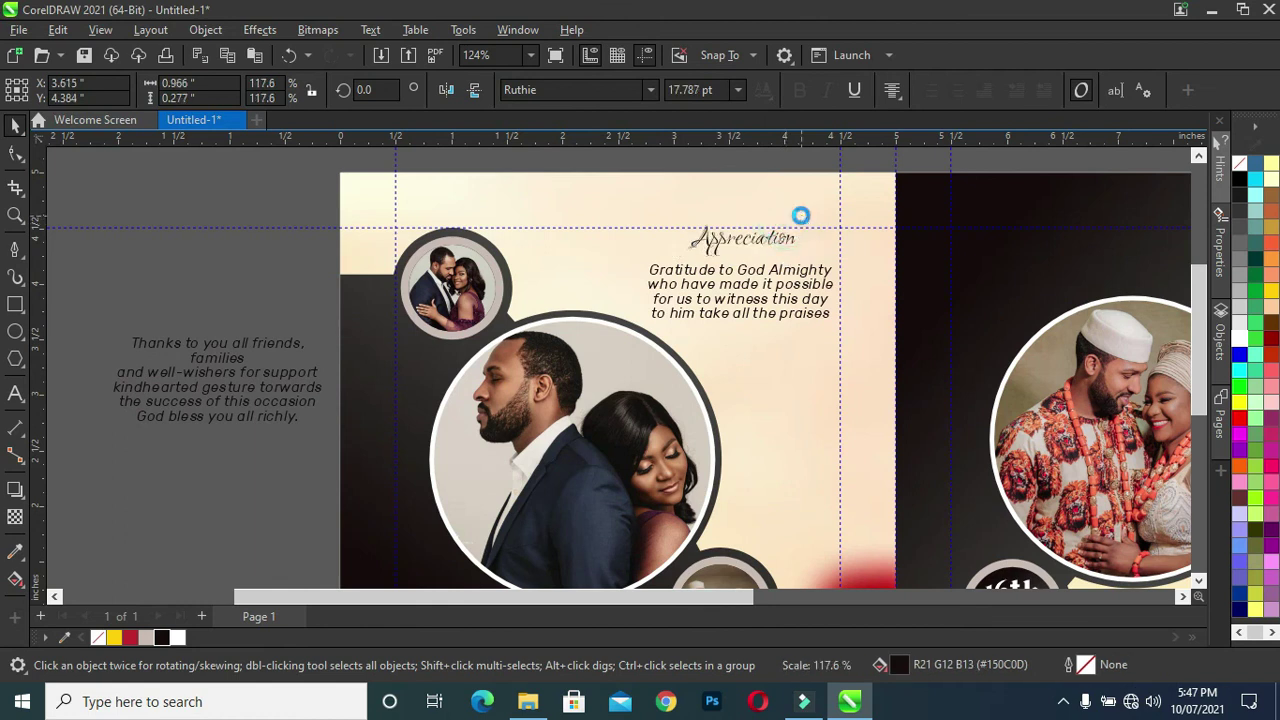
Reposition the Appreciation heading, enlarge it to about 26.6 pt, and check the four Gratitude lines
drag(683, 262, 644, 282)
drag(801, 222, 818, 218)
drag(290, 266, 868, 350)
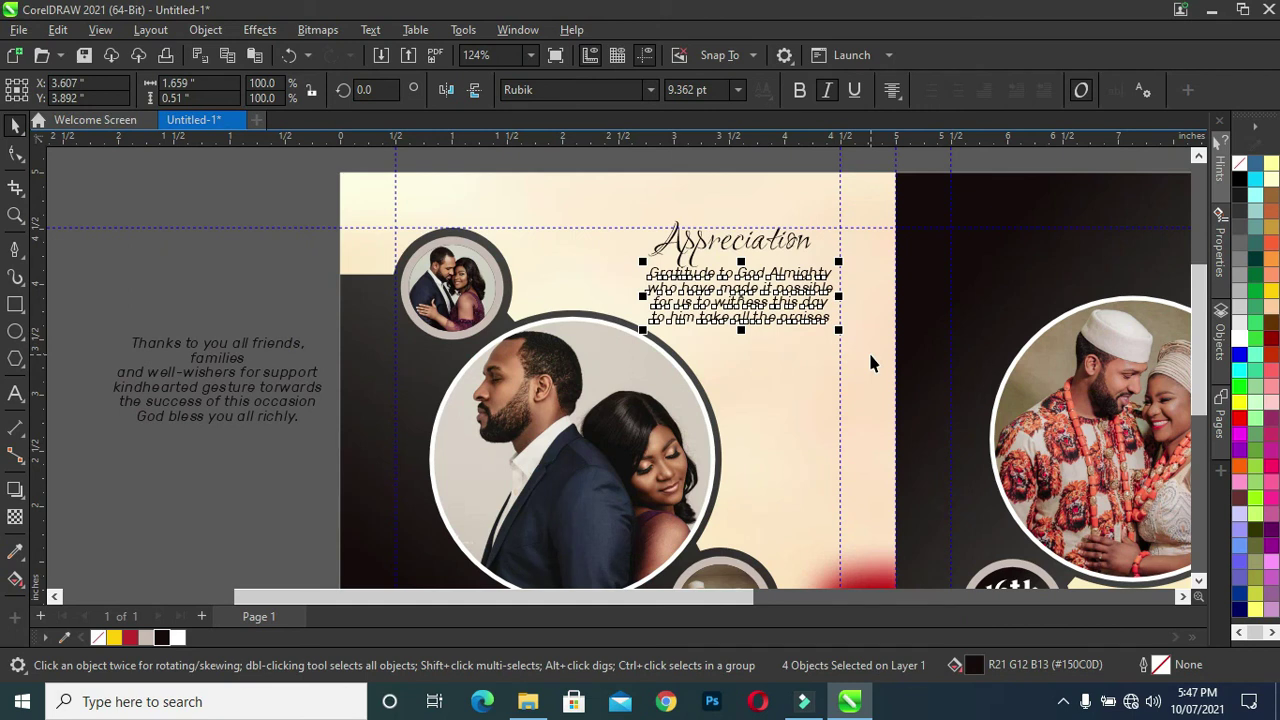
click(283, 258)
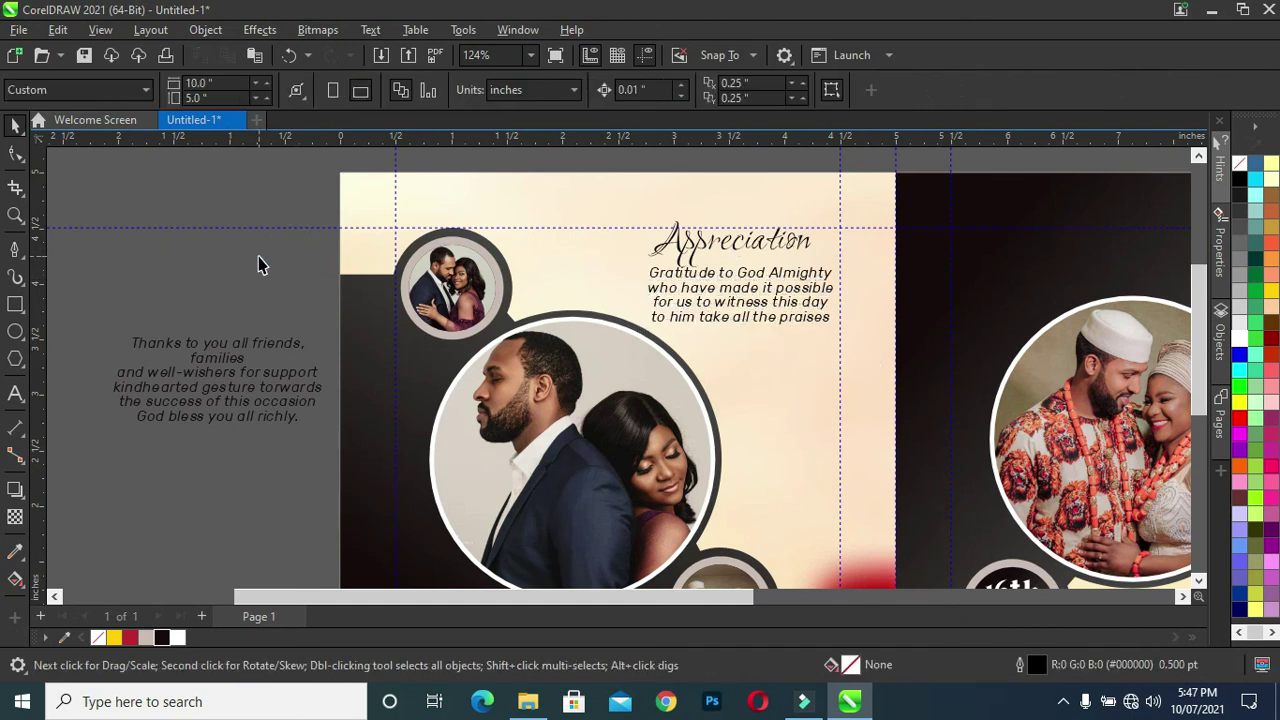
click(745, 287)
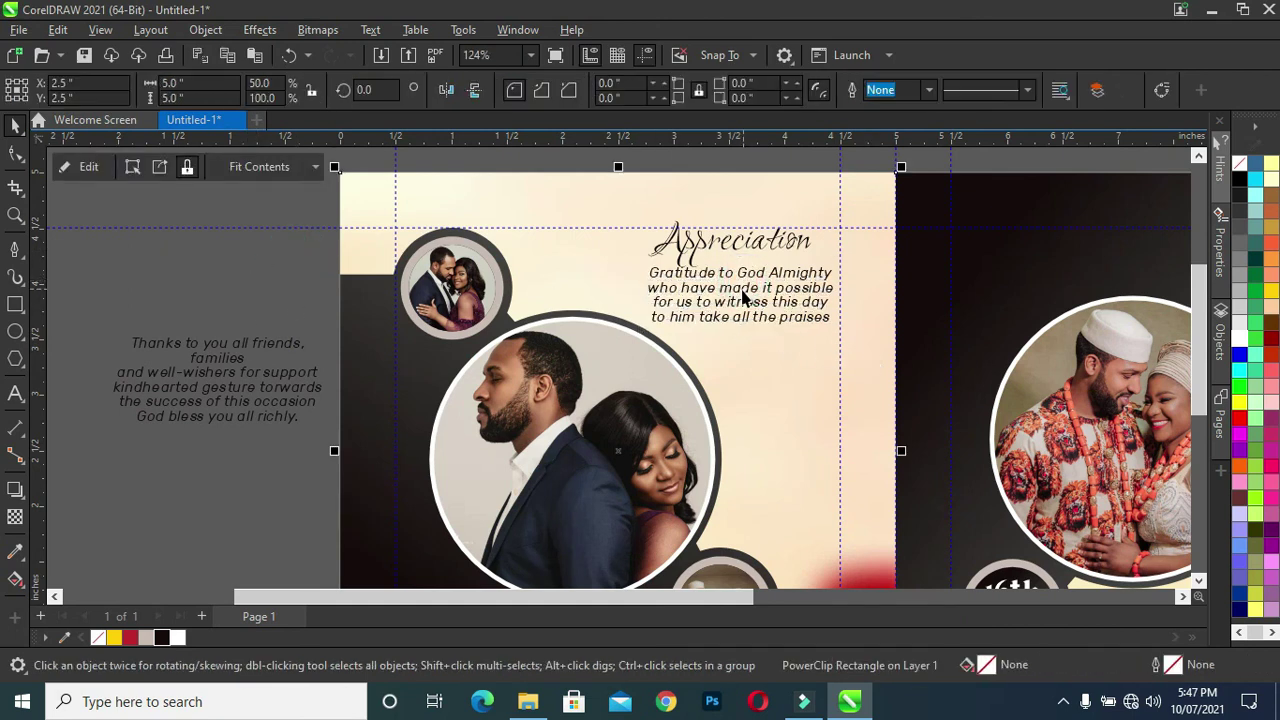
click(747, 290)
drag(310, 262, 900, 338)
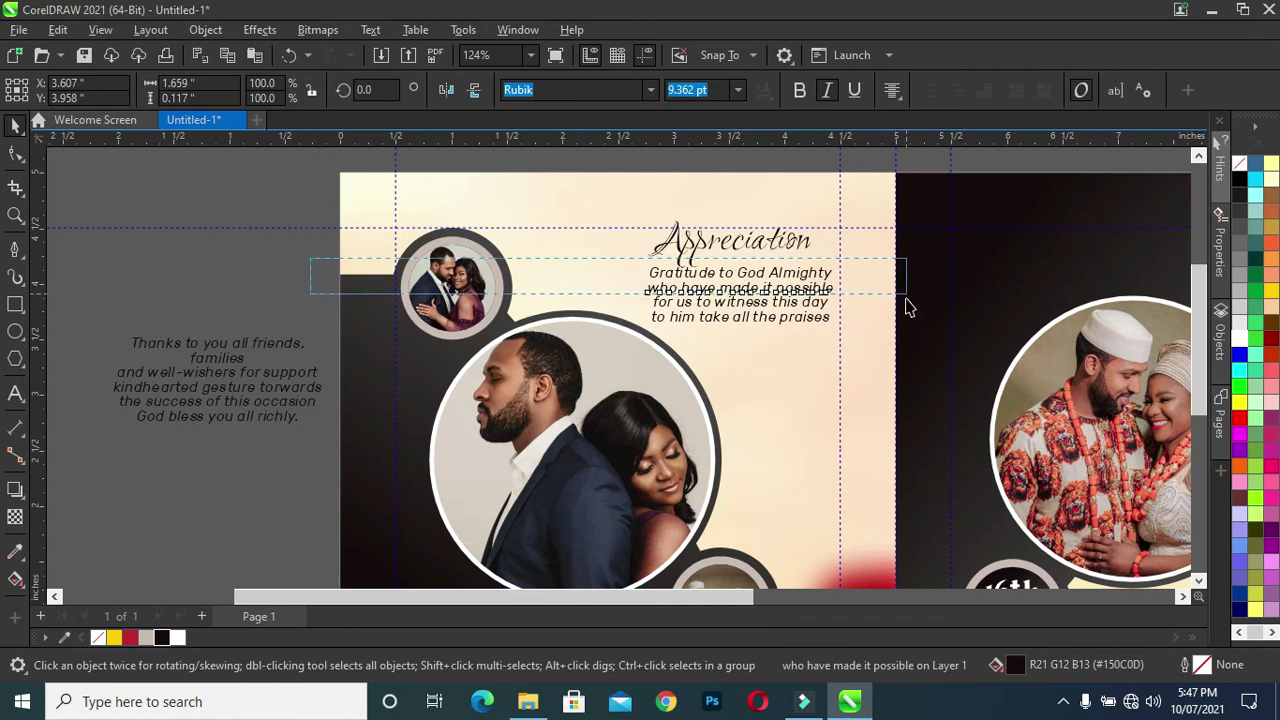
click(257, 226)
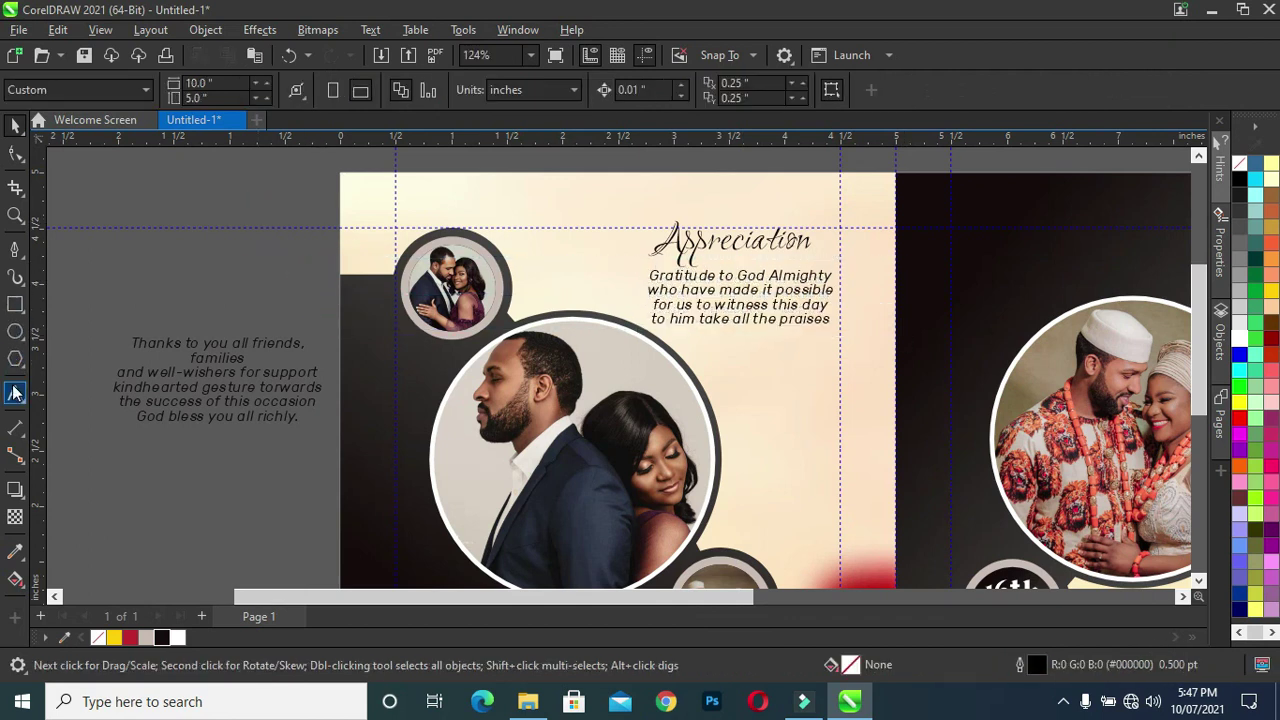
click(15, 304)
Draw a thin dark-brown bar with no outline under Appreciation, stretched to the page's right edge
drag(167, 260, 338, 267)
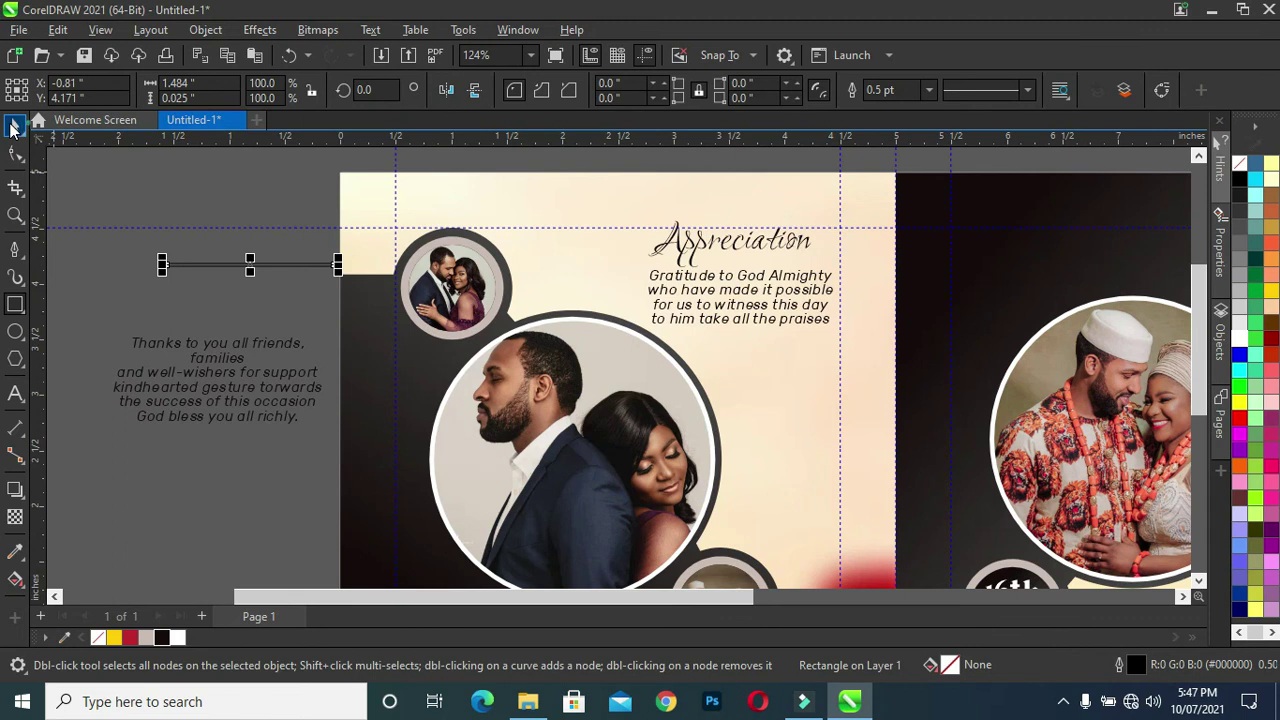
click(13, 127)
click(163, 638)
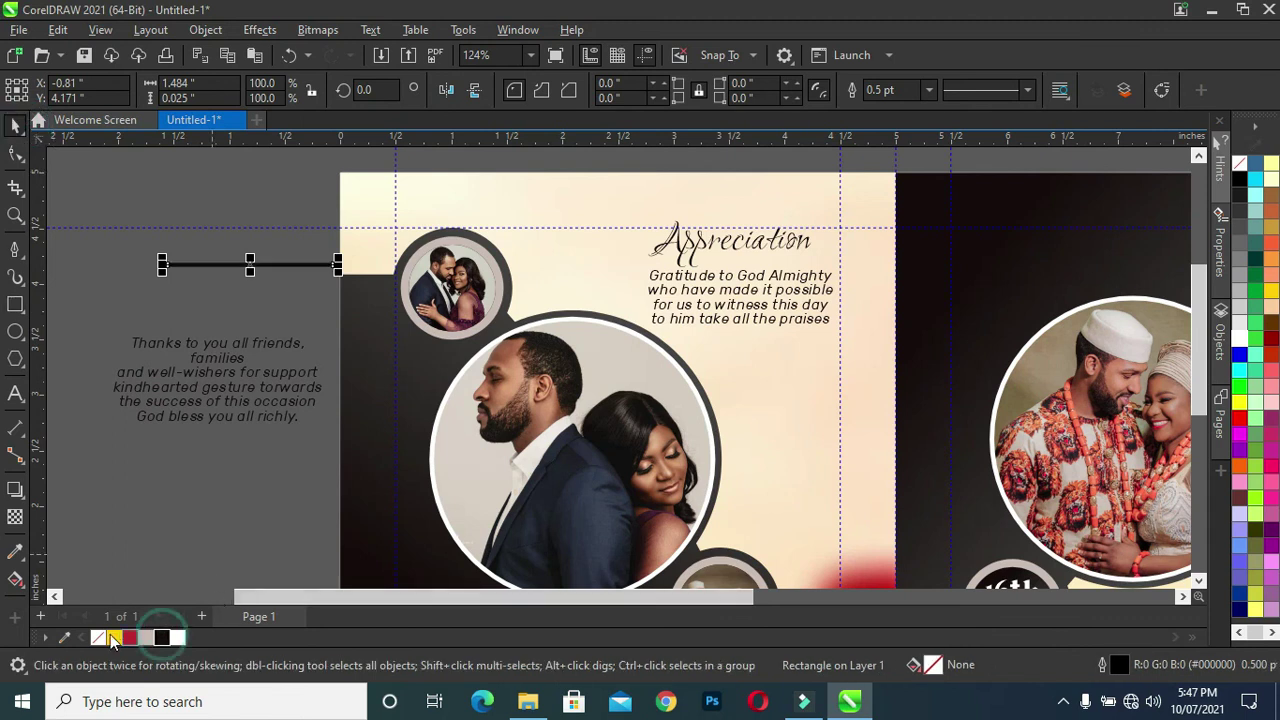
right_click(97, 638)
drag(250, 263, 782, 261)
mouse_move(867, 256)
mouse_down()
mouse_move(898, 272)
mouse_move(903, 262)
mouse_up()
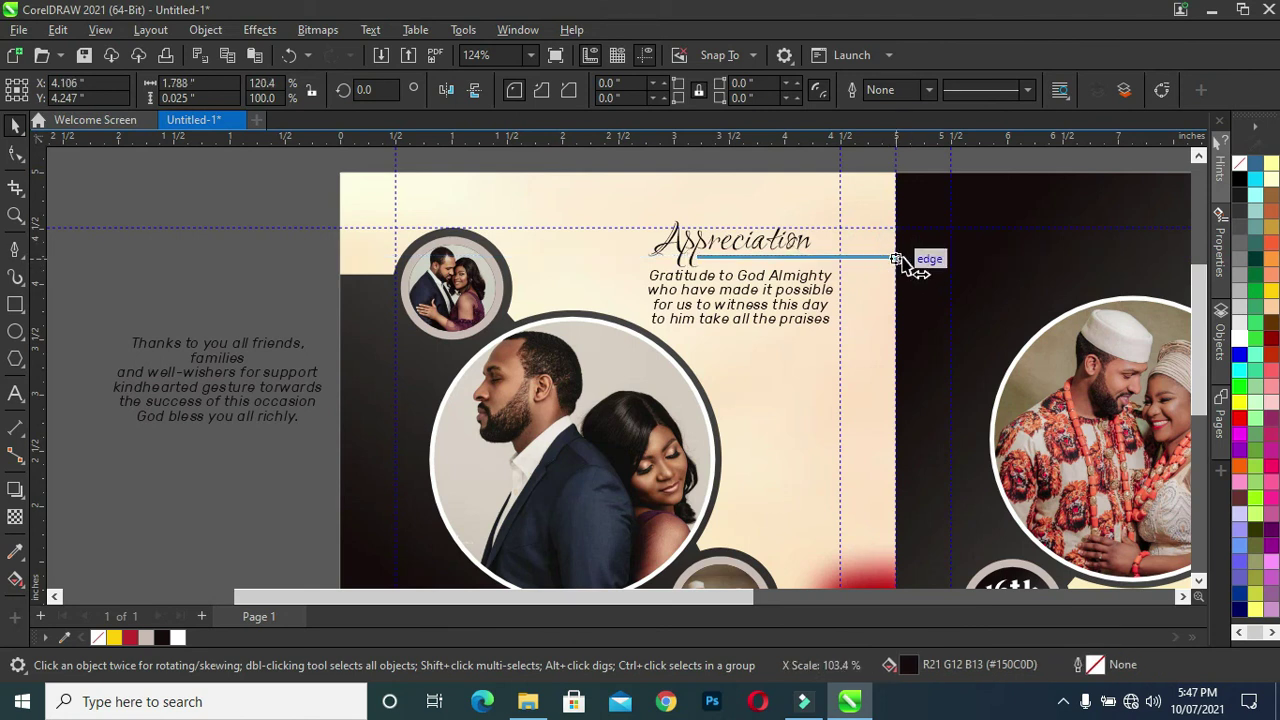
key(ctrl+z)
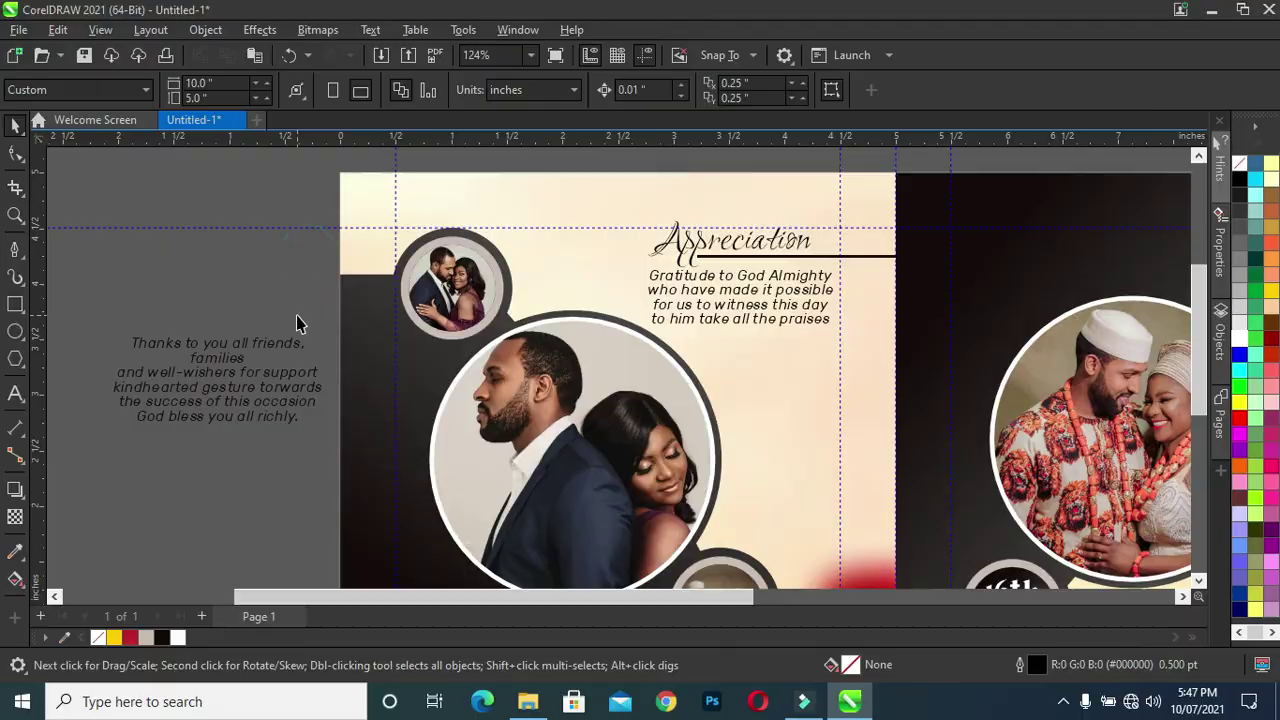
key(ctrl+z)
Move the thank-you and well-wishers lines from the pasteboard under the gratitude paragraph
drag(95, 258, 306, 312)
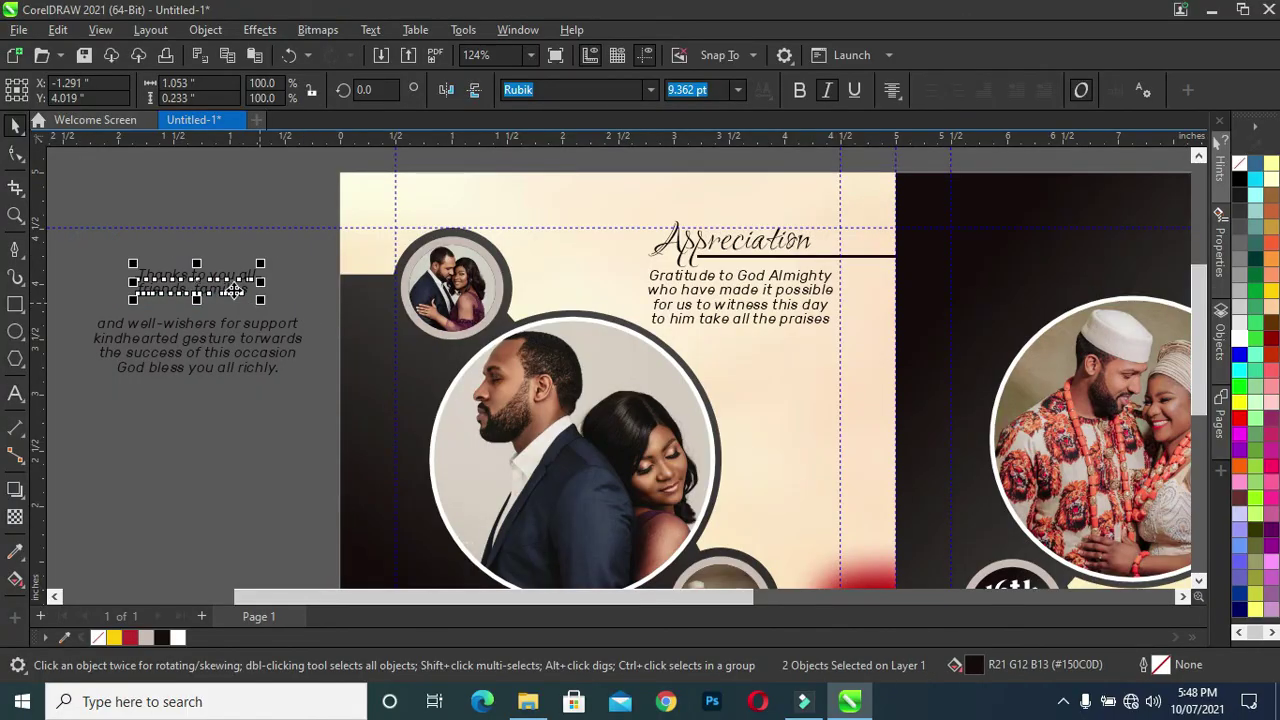
mouse_move(197, 280)
mouse_down()
mouse_move(748, 336)
mouse_move(760, 348)
mouse_up()
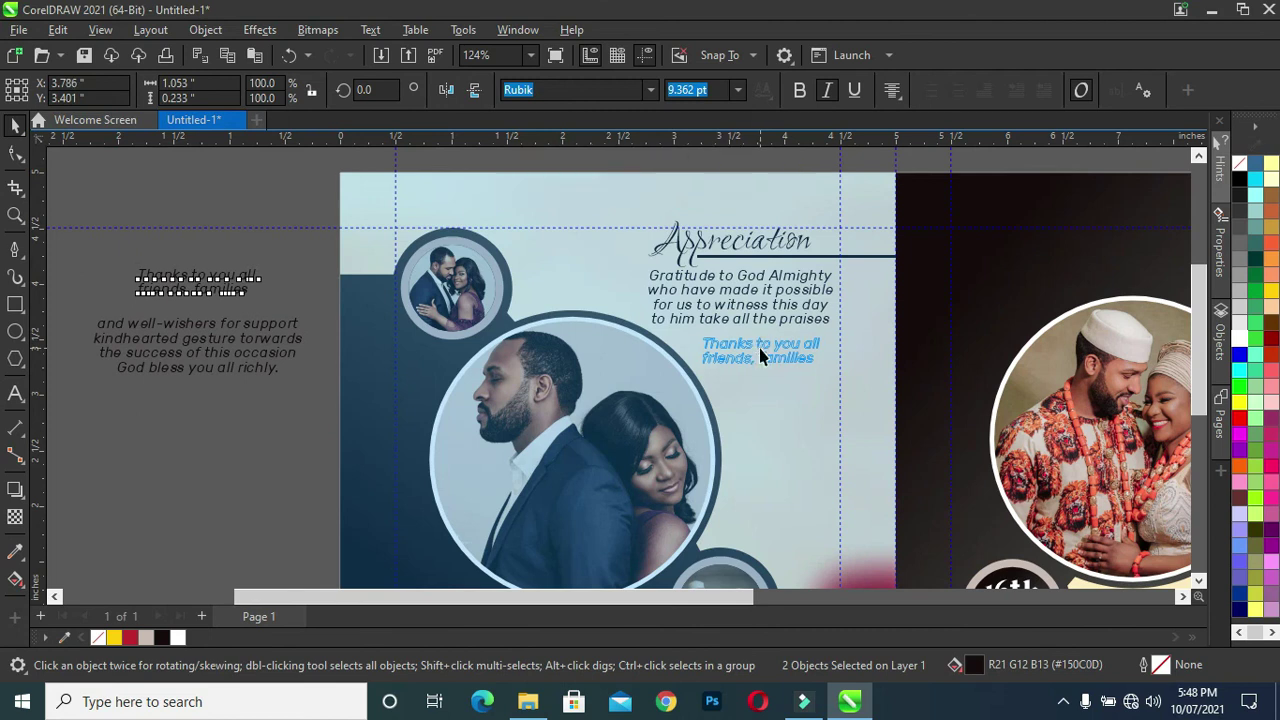
drag(193, 331, 215, 271)
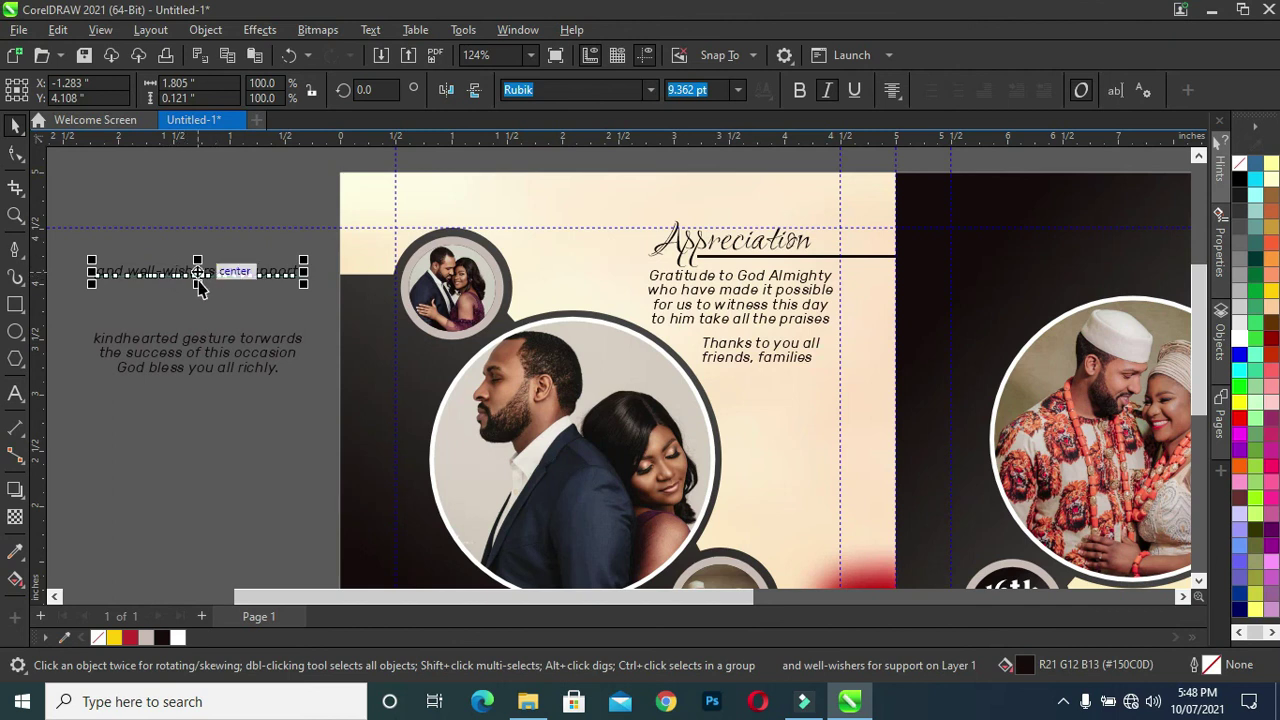
drag(200, 283, 765, 385)
mouse_move(178, 337)
mouse_down()
mouse_move(178, 308)
mouse_move(808, 408)
mouse_up()
key(Escape)
key(Escape)
drag(768, 484, 767, 474)
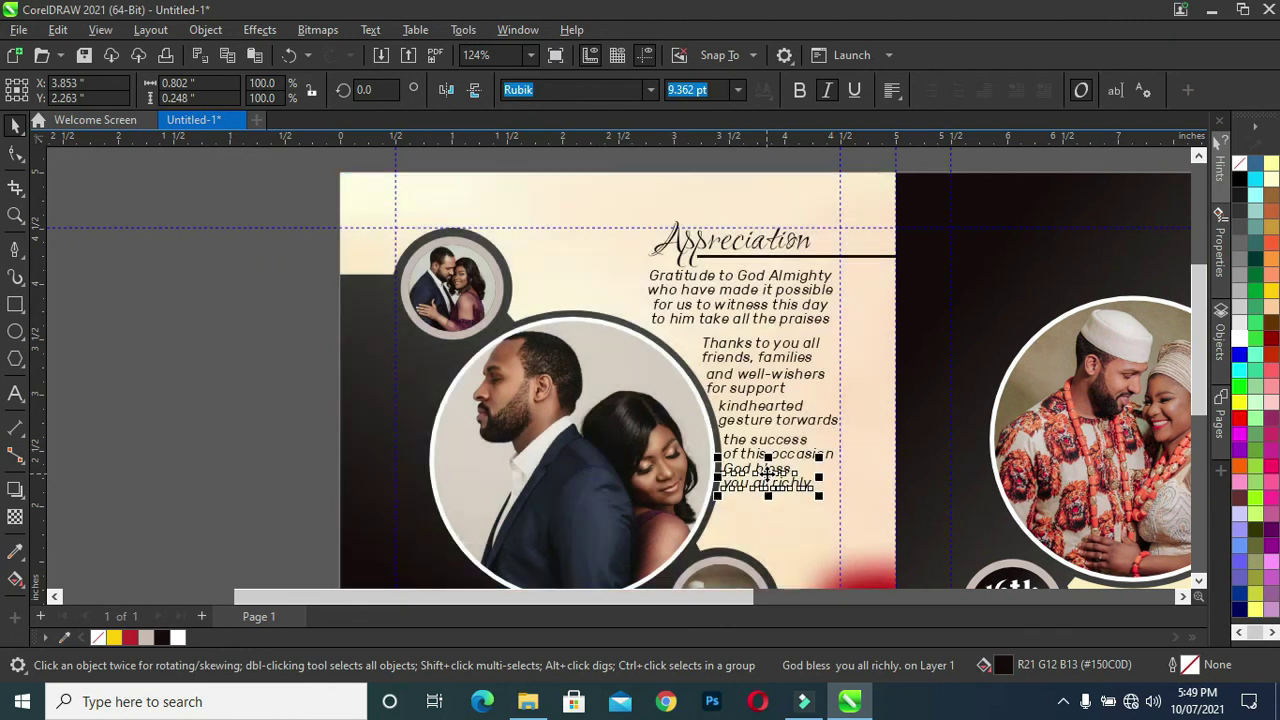
Tighten the column by nudging the success line up and closing the gap above 'God bless you all richly'
drag(285, 435, 845, 505)
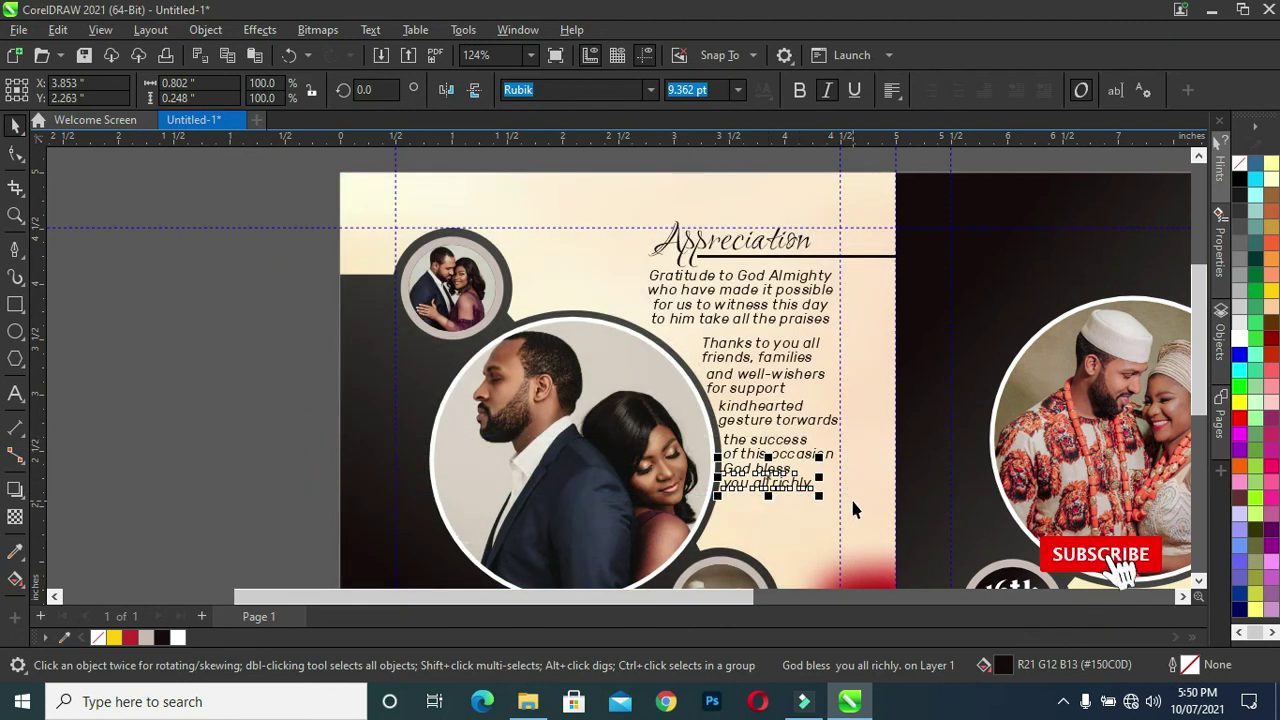
drag(845, 505, 850, 496)
drag(251, 378, 843, 510)
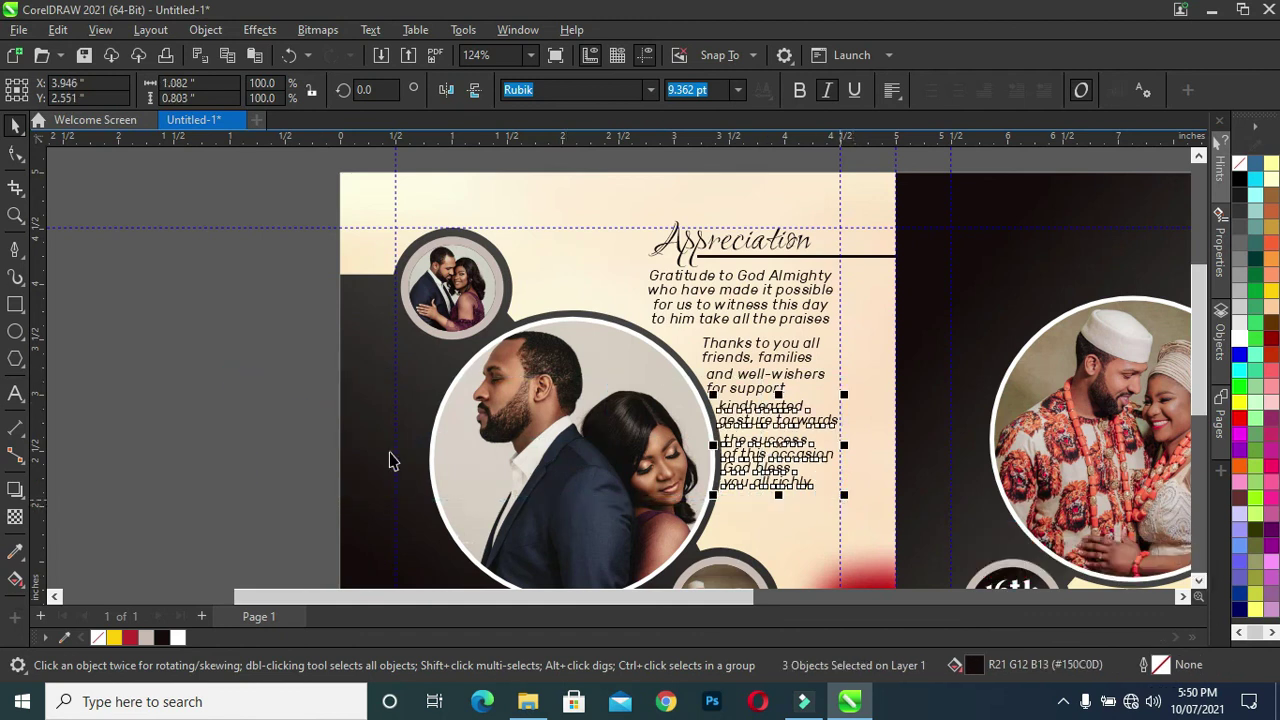
click(330, 462)
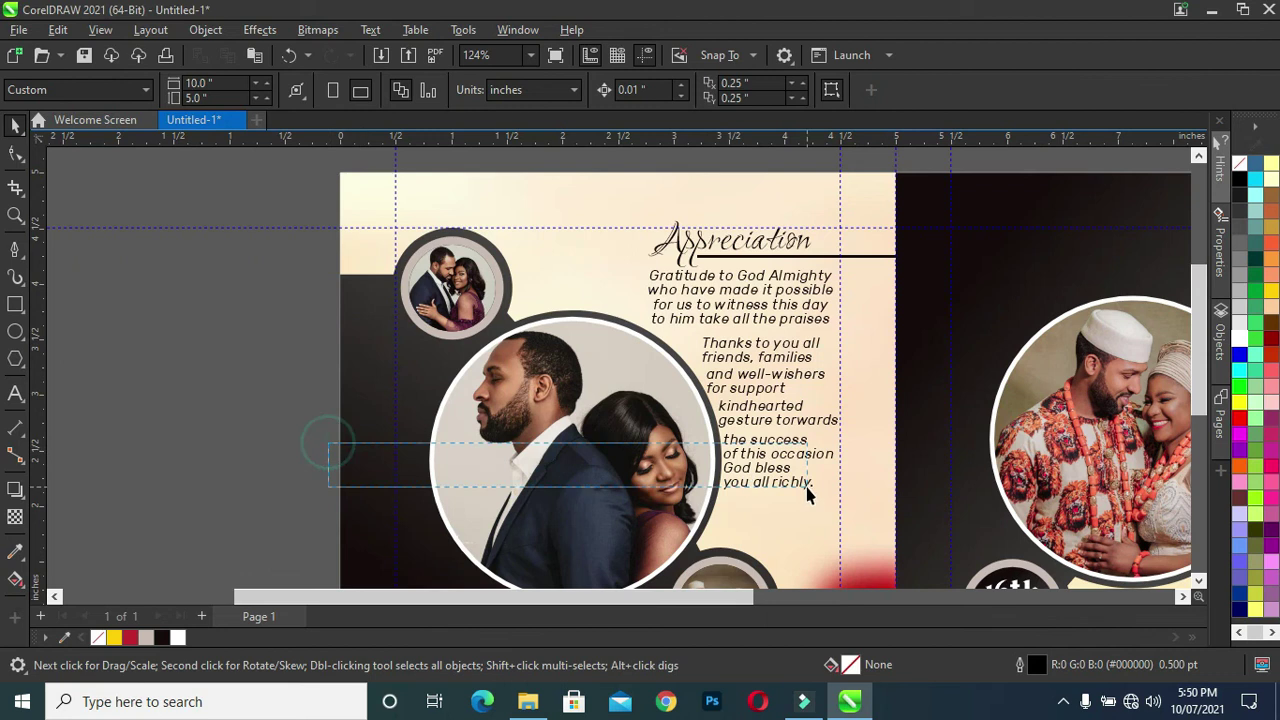
drag(300, 448, 918, 484)
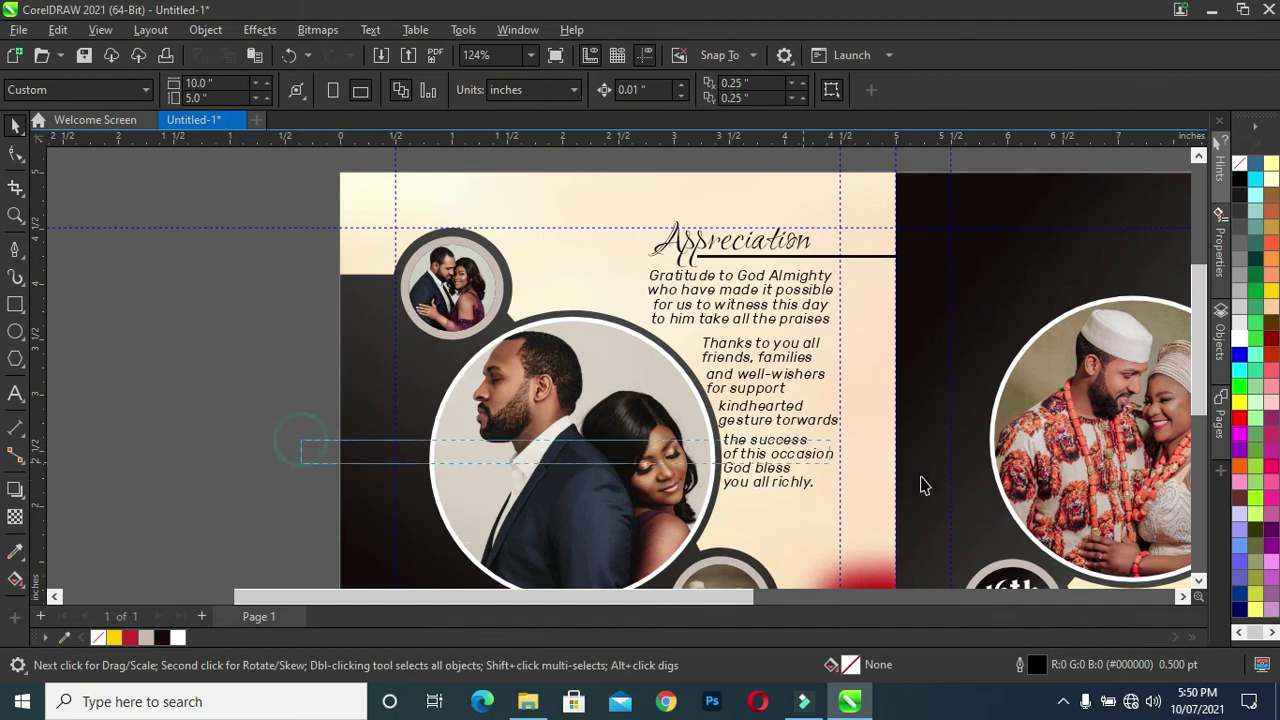
drag(296, 440, 966, 517)
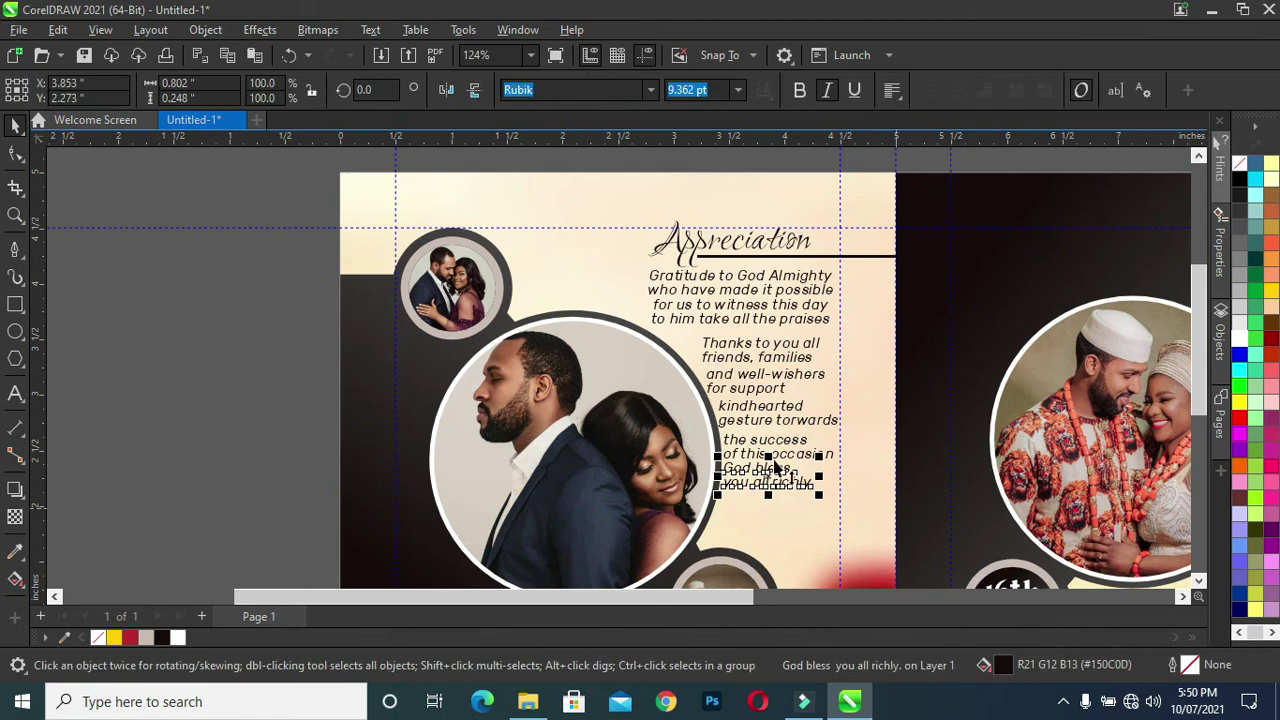
click(785, 447)
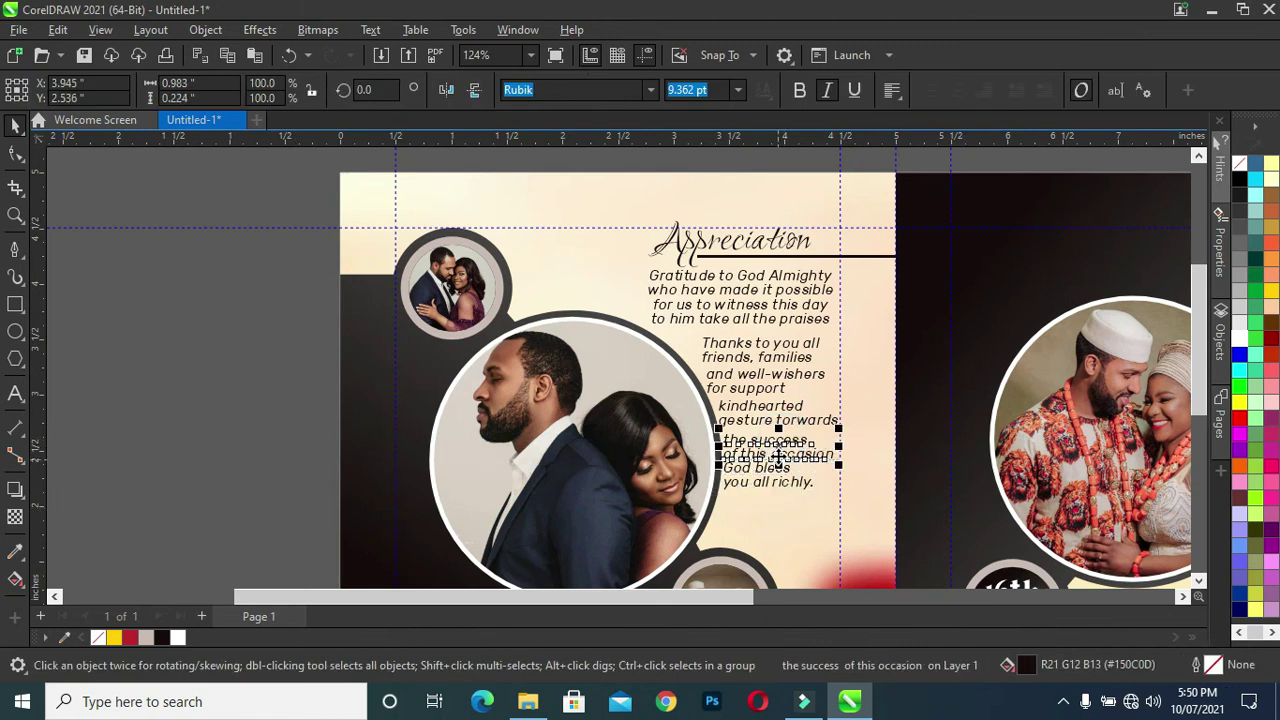
key(Up)
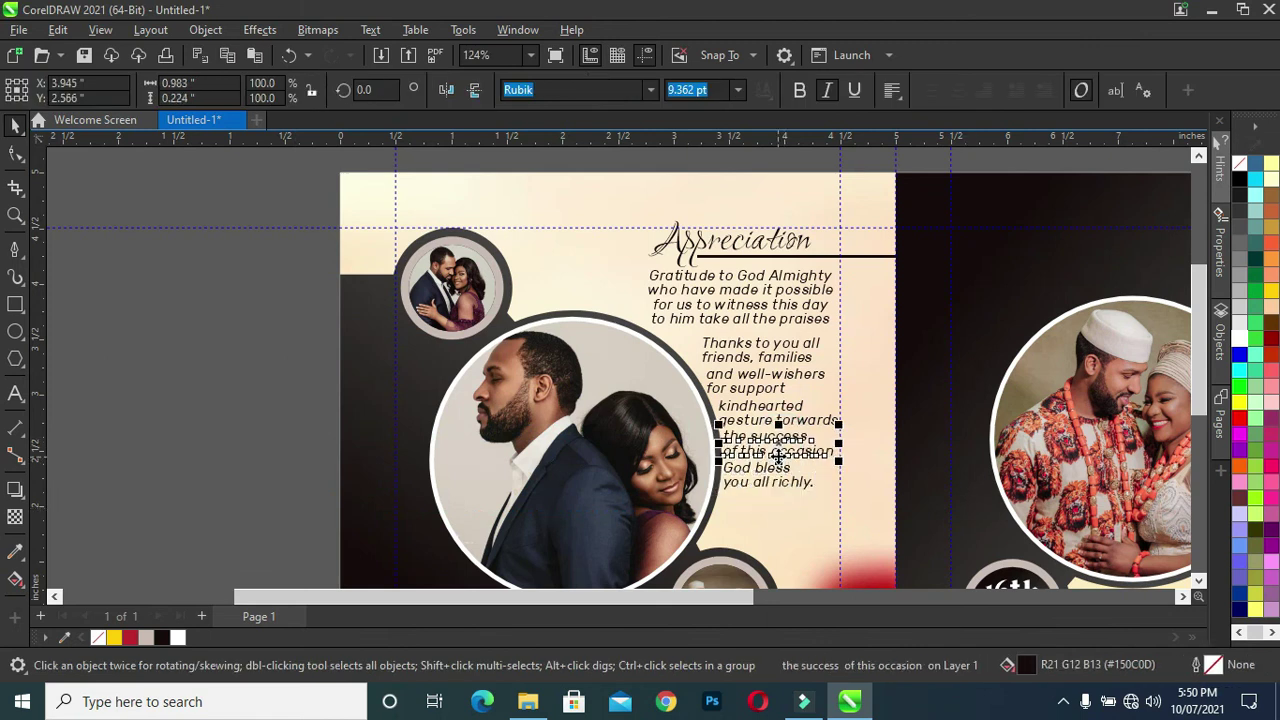
drag(770, 478, 771, 473)
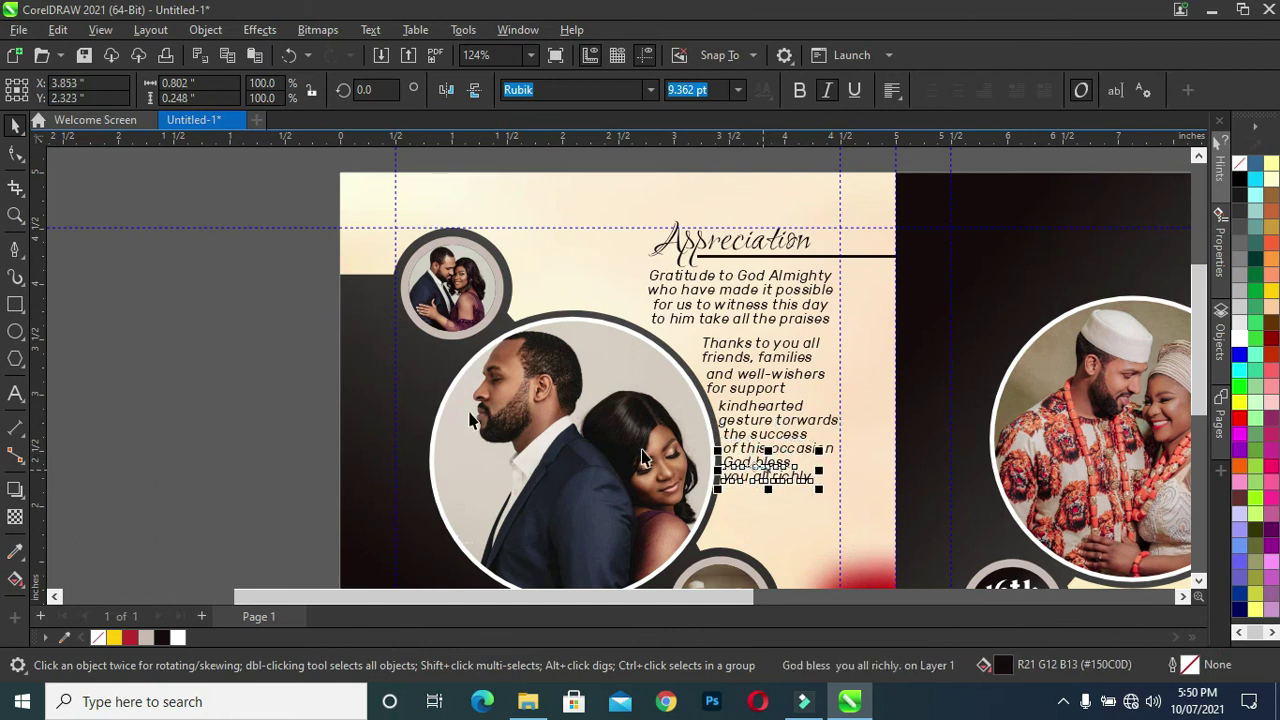
click(240, 374)
scroll(732, 425, down, 1)
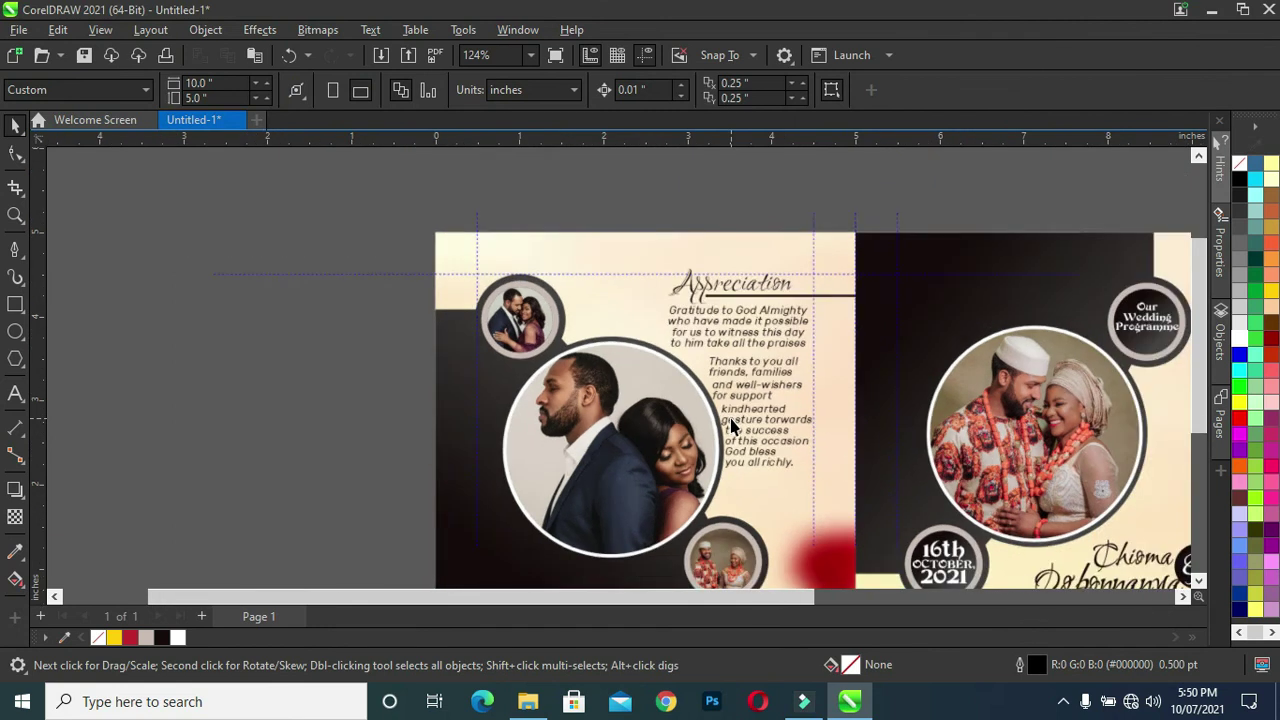
Drop a copy of the Appreciation rule below the God bless line and shorten it from its left end
scroll(732, 425, down, 1)
scroll(732, 425, up, 1)
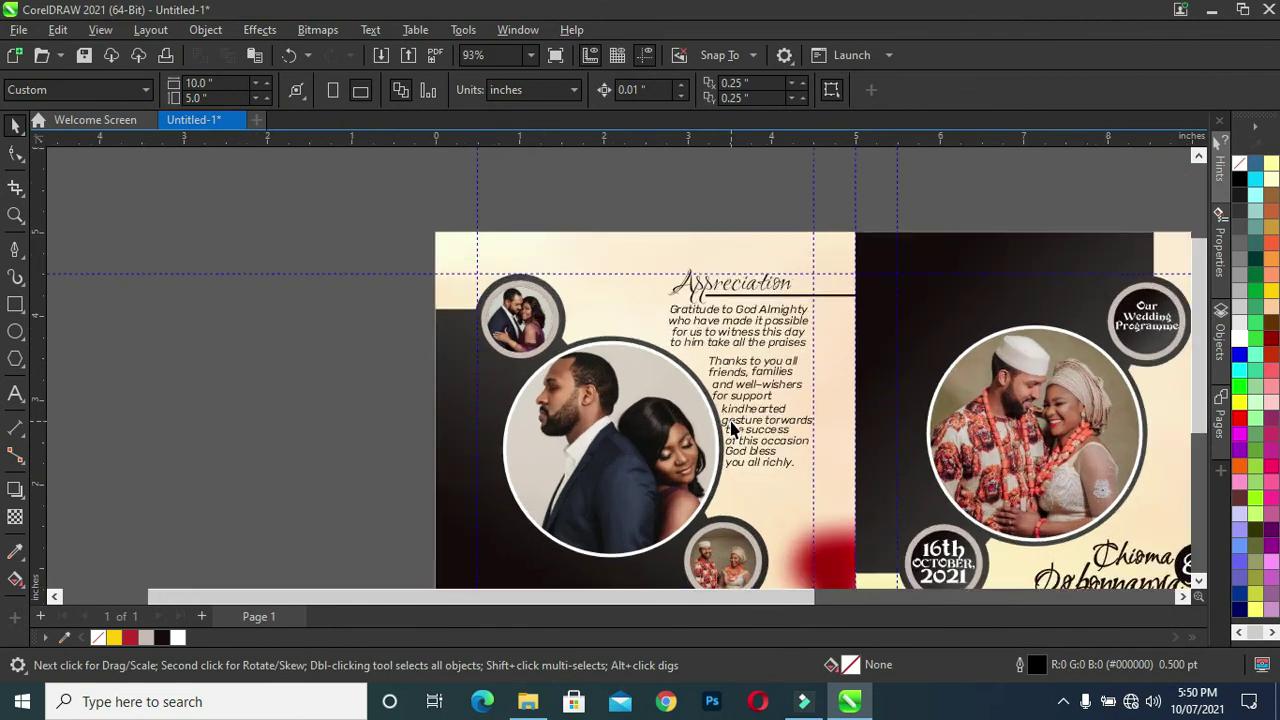
click(828, 296)
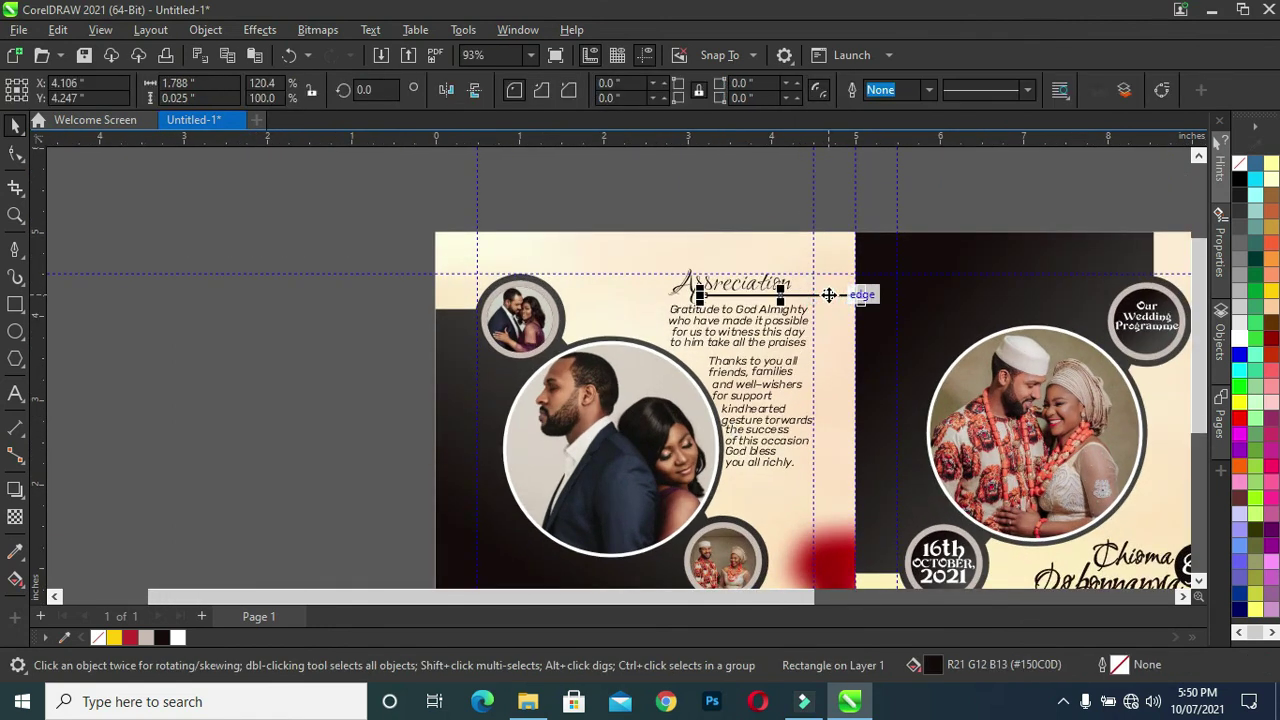
drag(828, 296, 830, 425)
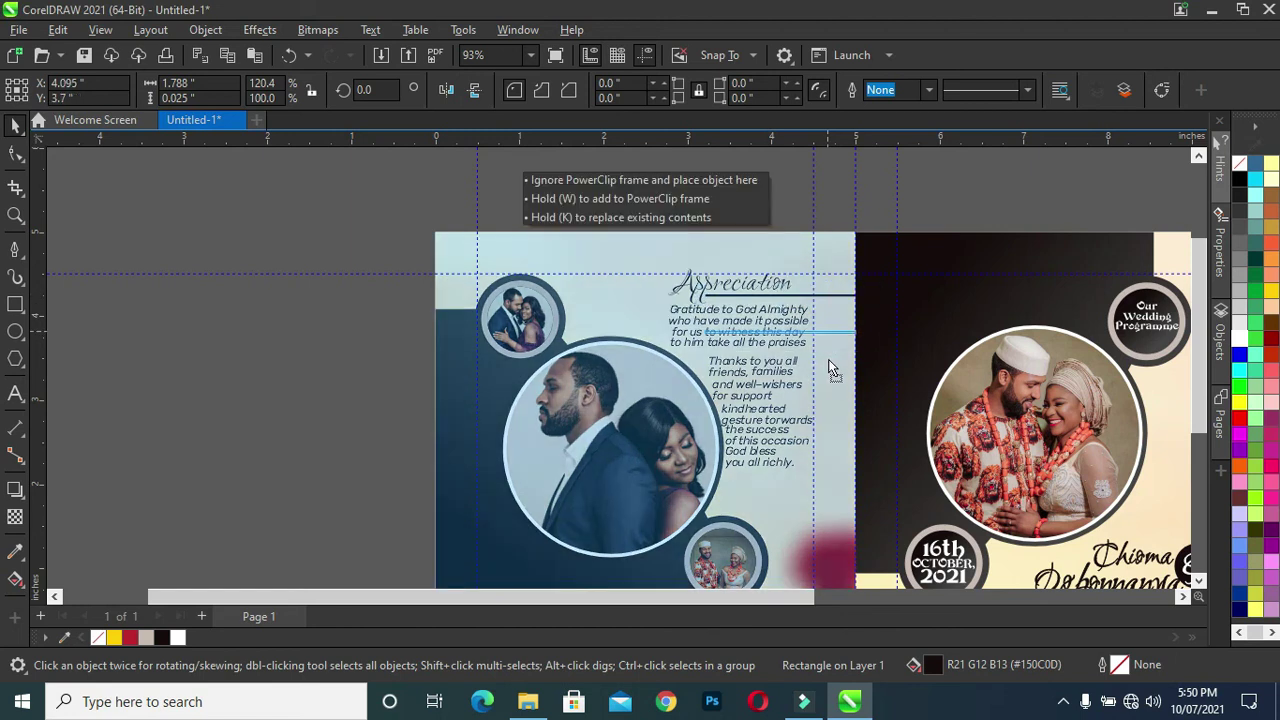
drag(831, 424, 828, 477)
drag(700, 475, 725, 479)
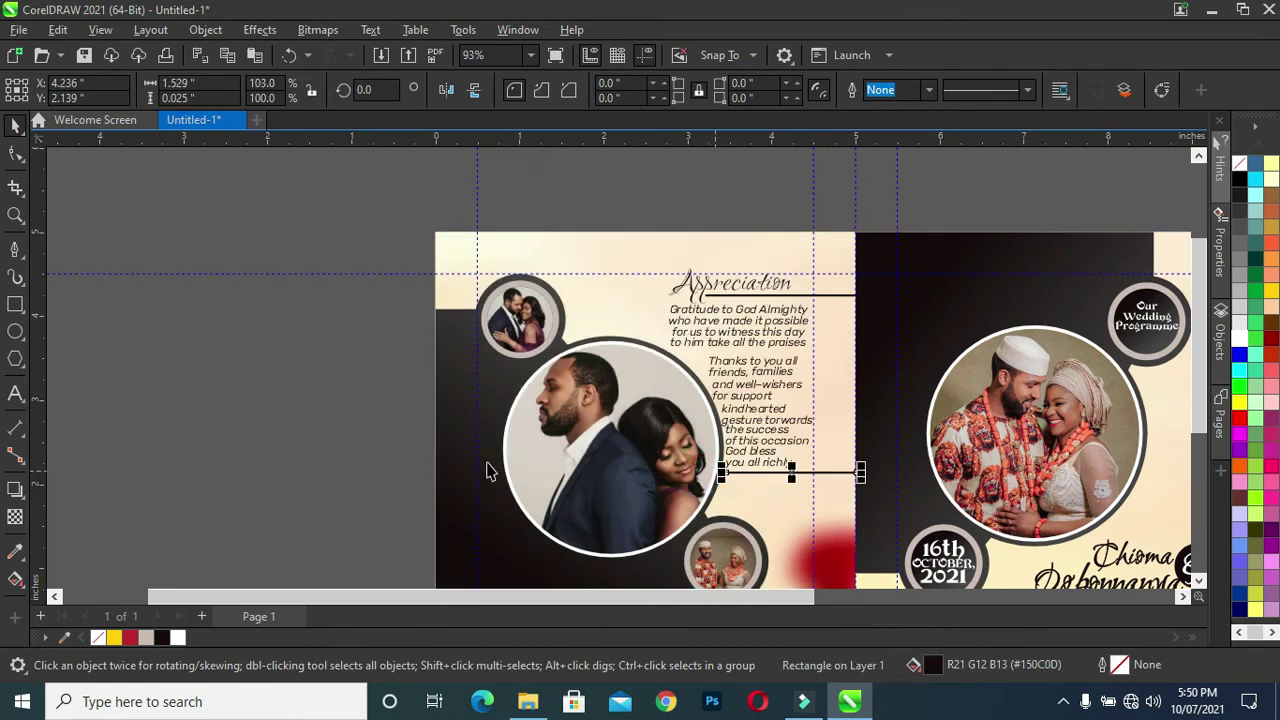
click(451, 457)
click(336, 452)
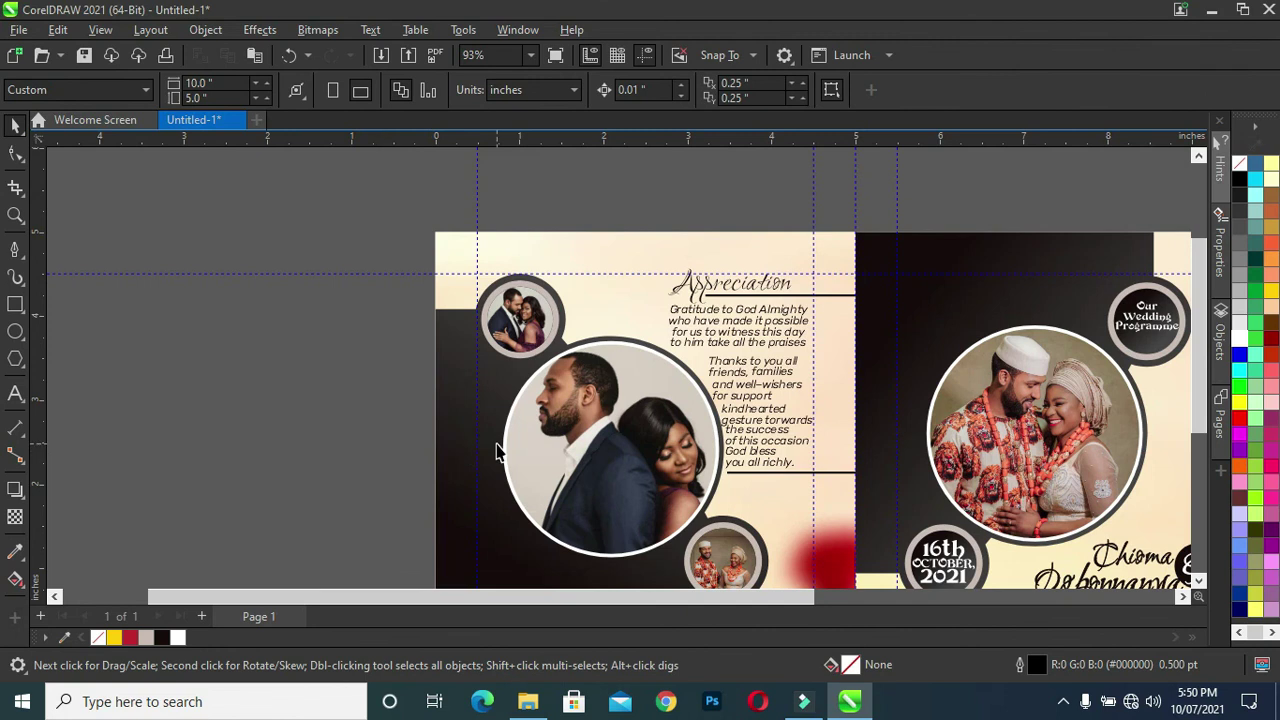
scroll(500, 449, down, 2)
scroll(455, 458, up, 1)
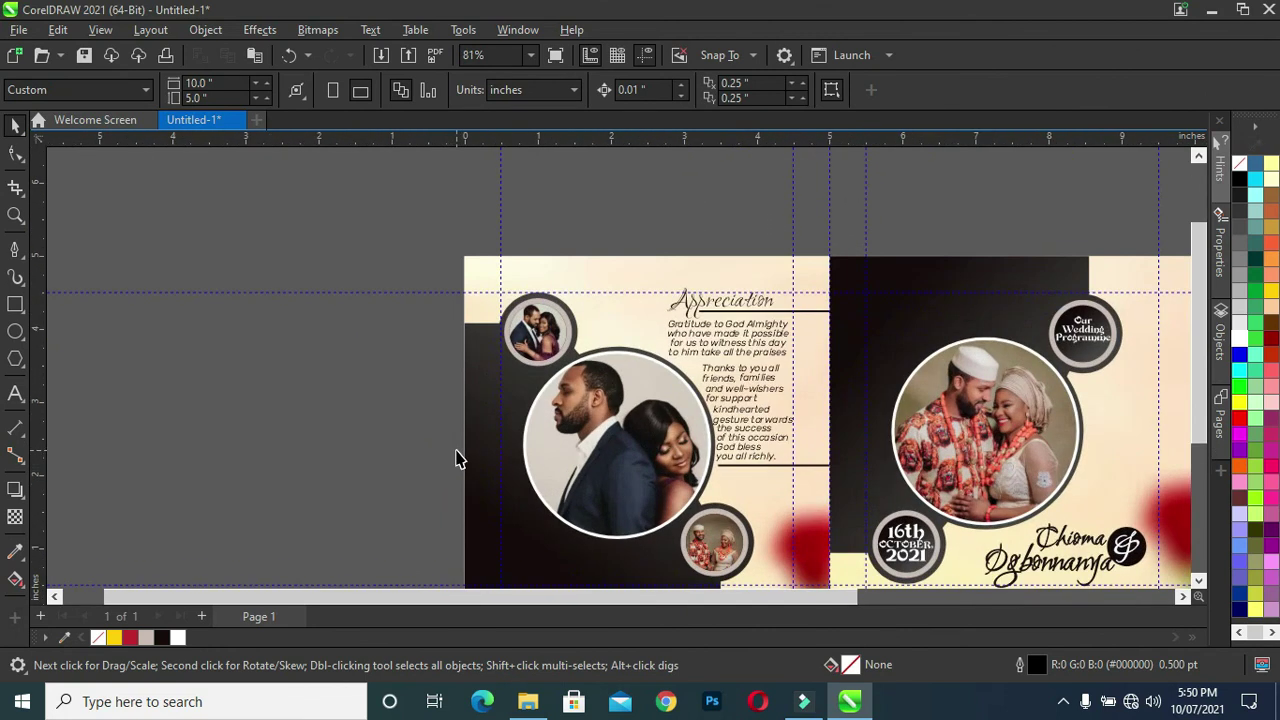
scroll(707, 390, up, 2)
scroll(707, 390, down, 1)
scroll(707, 390, down, 1)
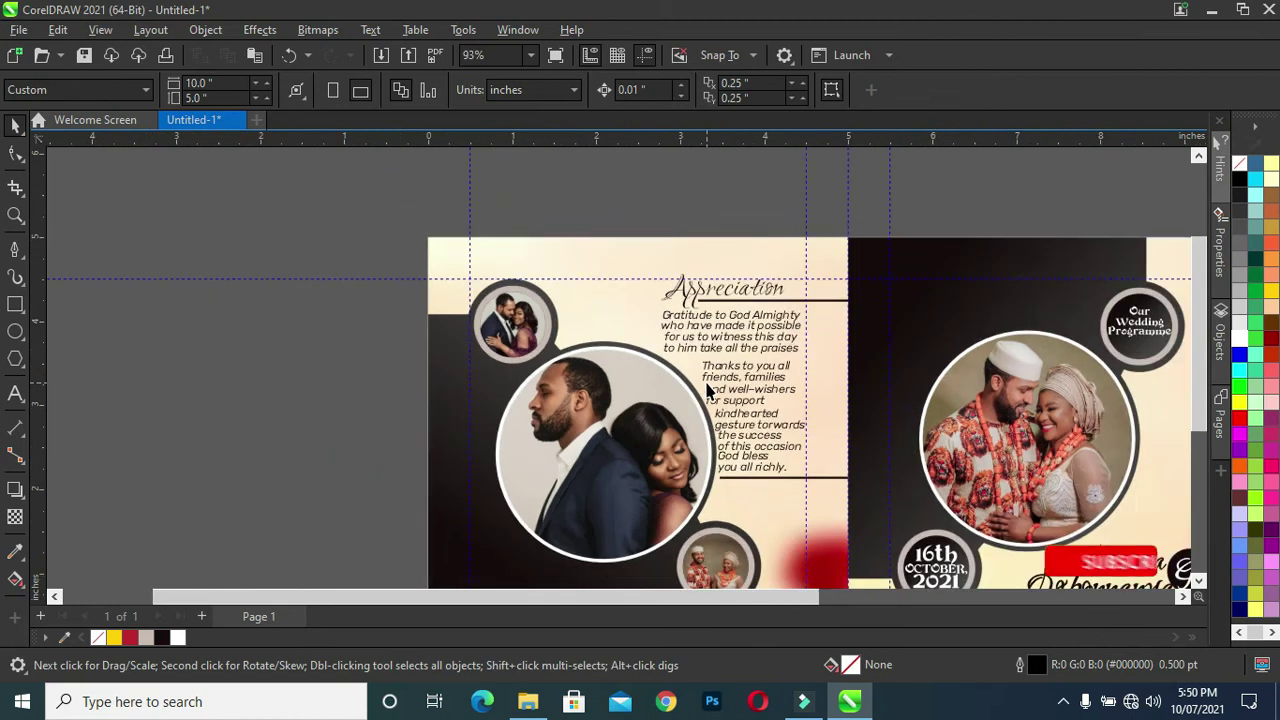
click(444, 388)
click(275, 384)
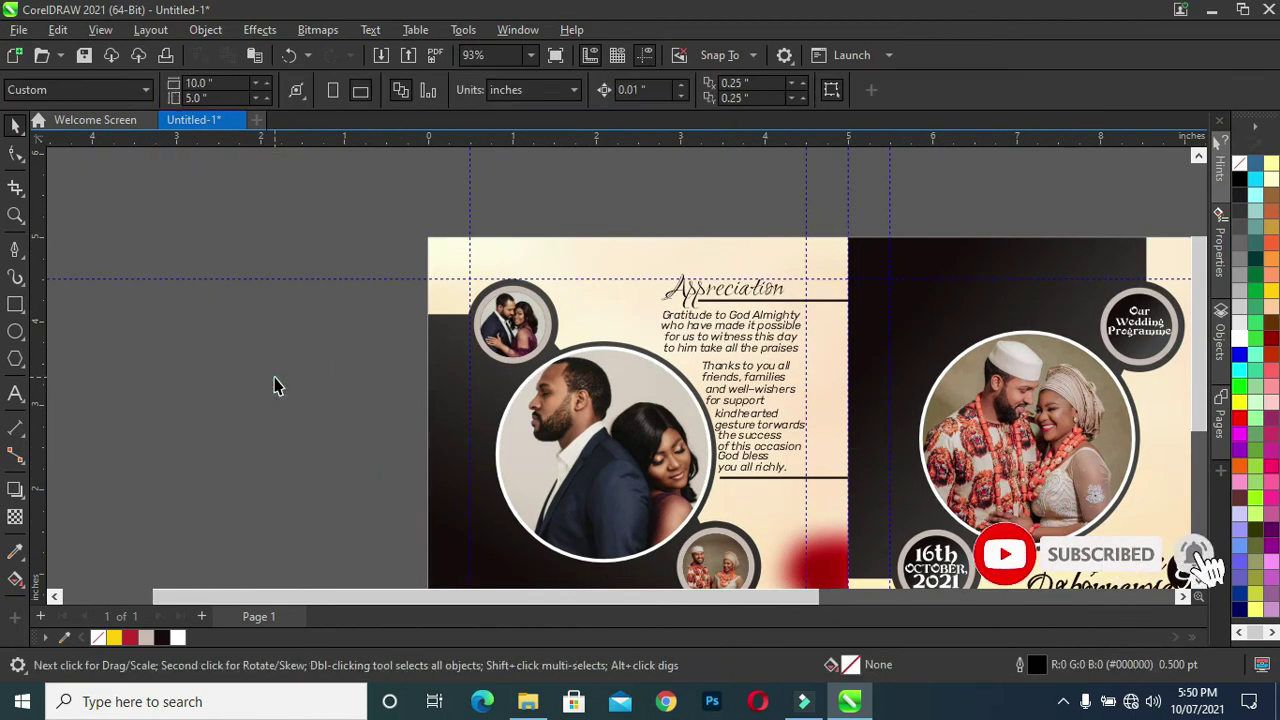
key(shift+F4)
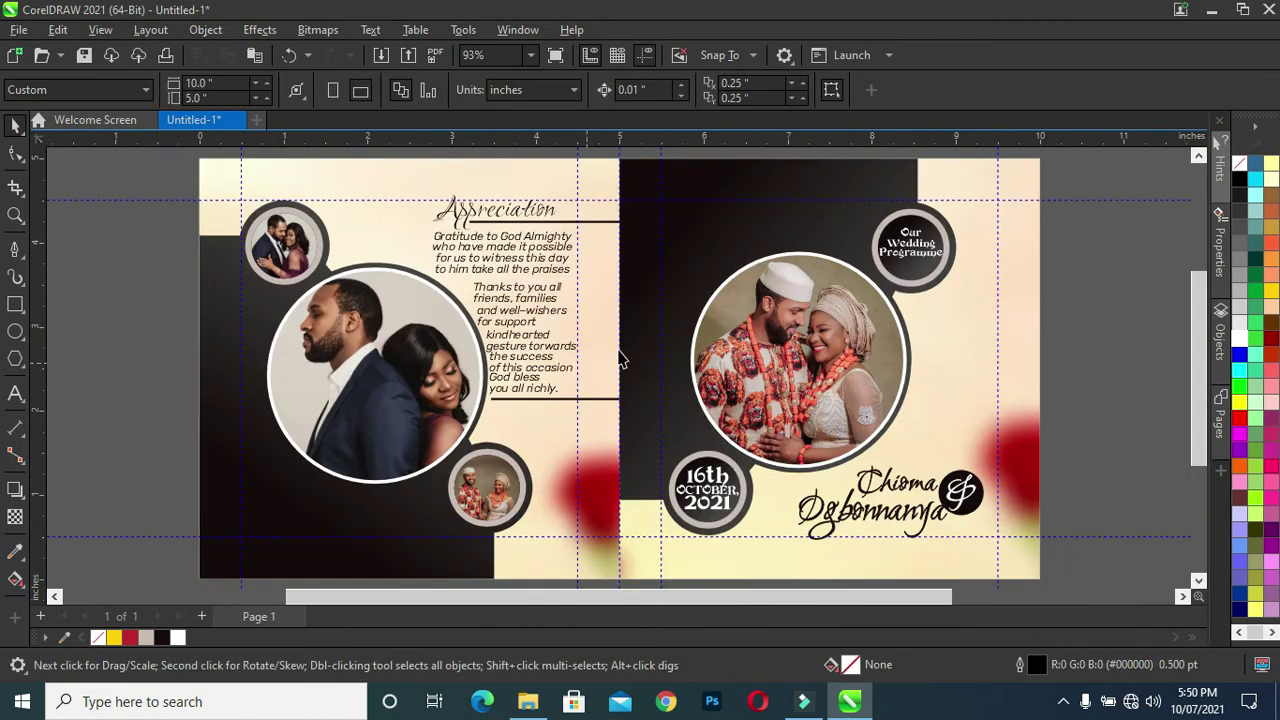